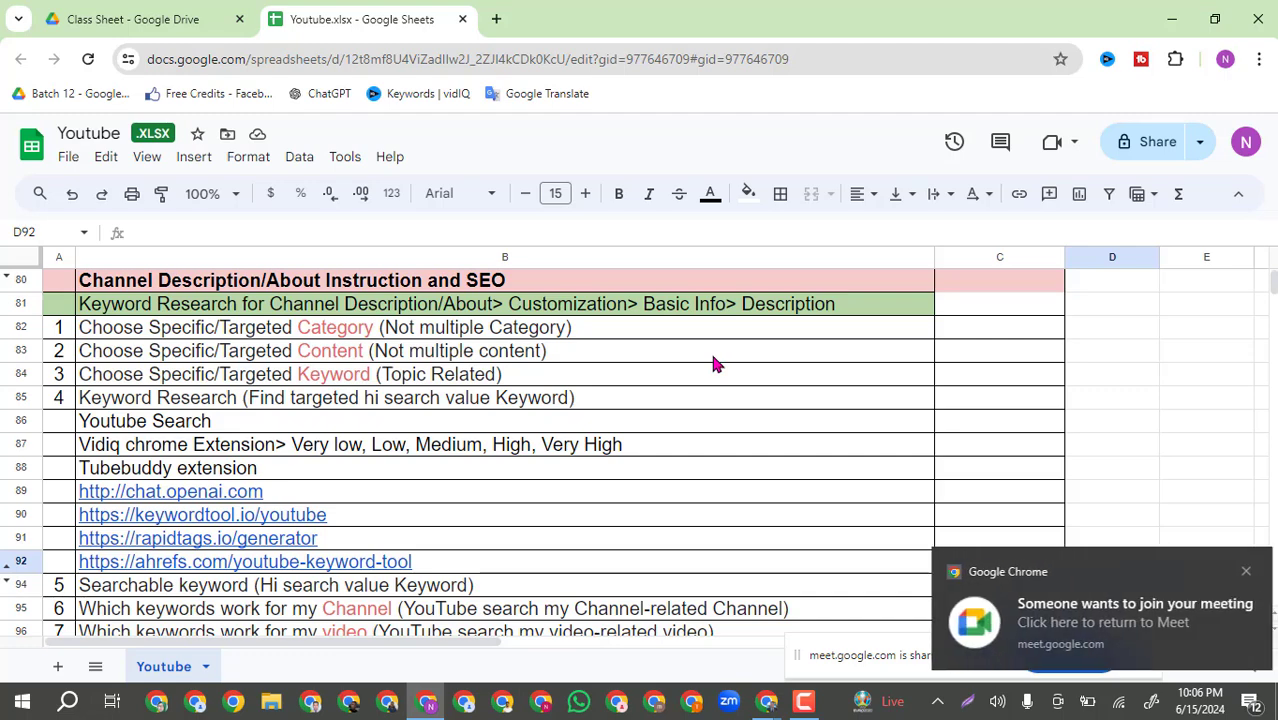
Switch to the Google Meet window, admit the participant waiting to join, and return to the Youtube spreadsheet.
mouse_move(767, 700)
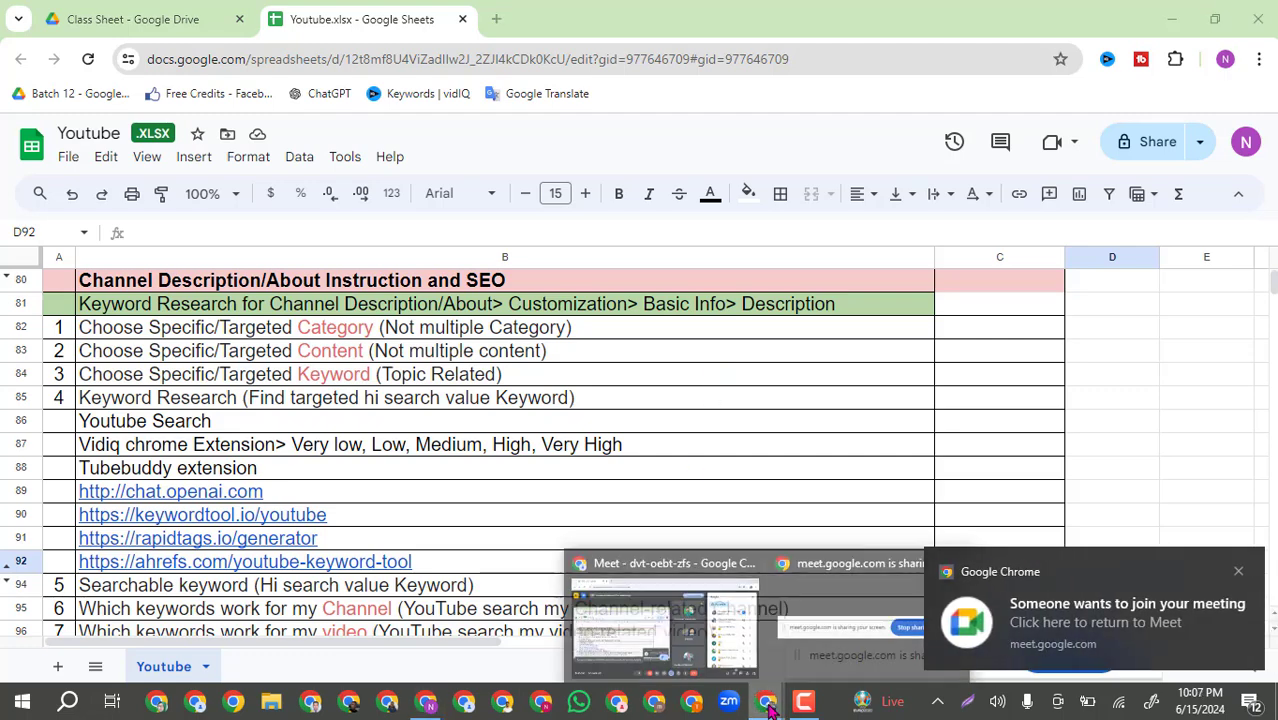
left_click(690, 622)
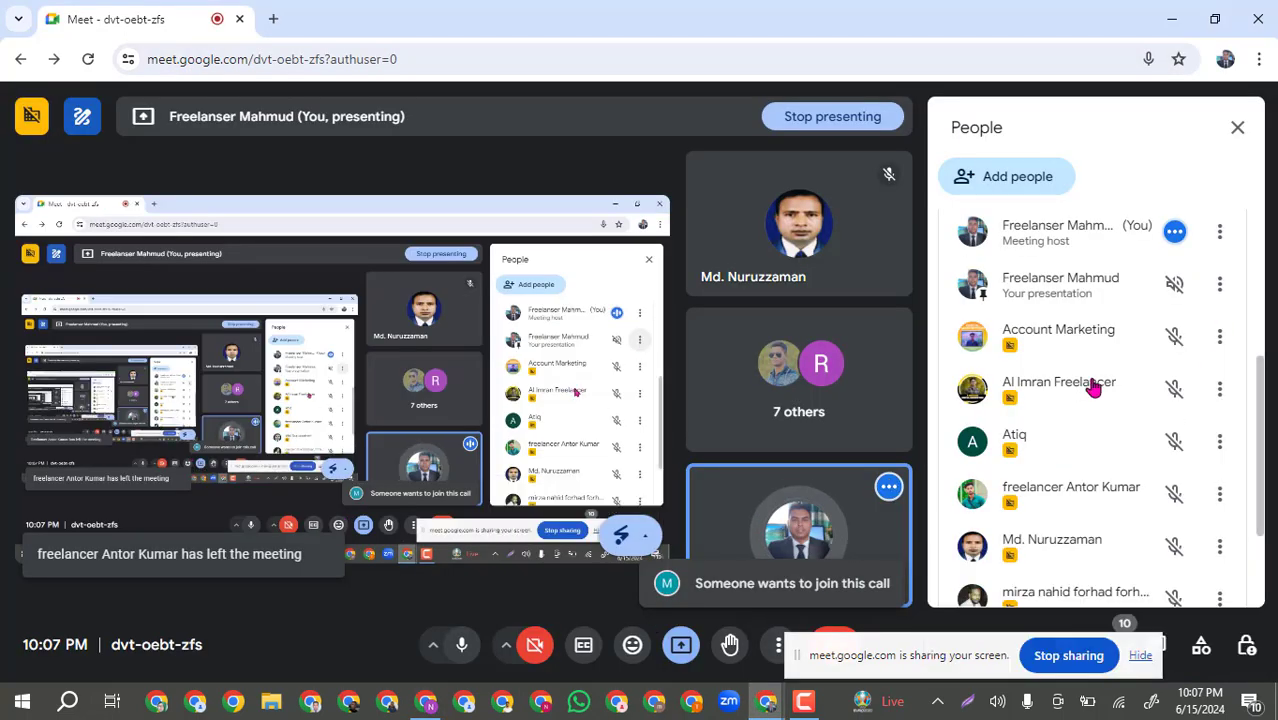
scroll(1243, 345, "down", 1)
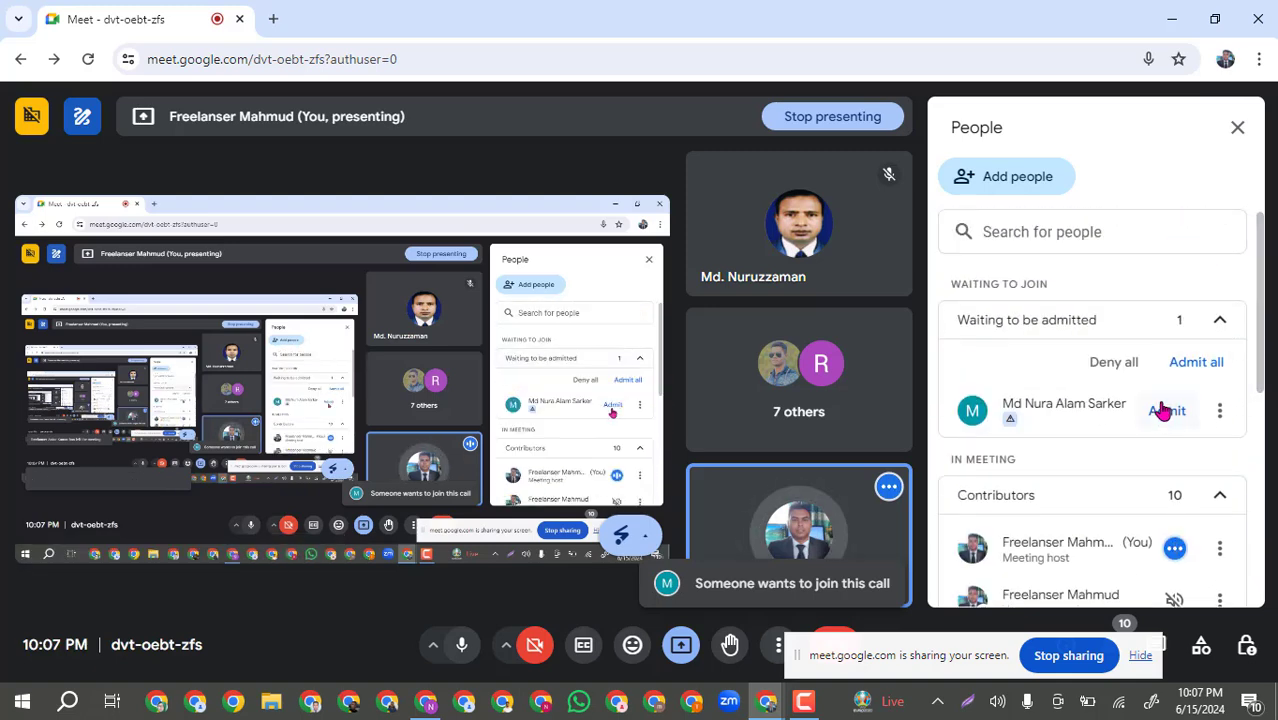
left_click(1140, 422)
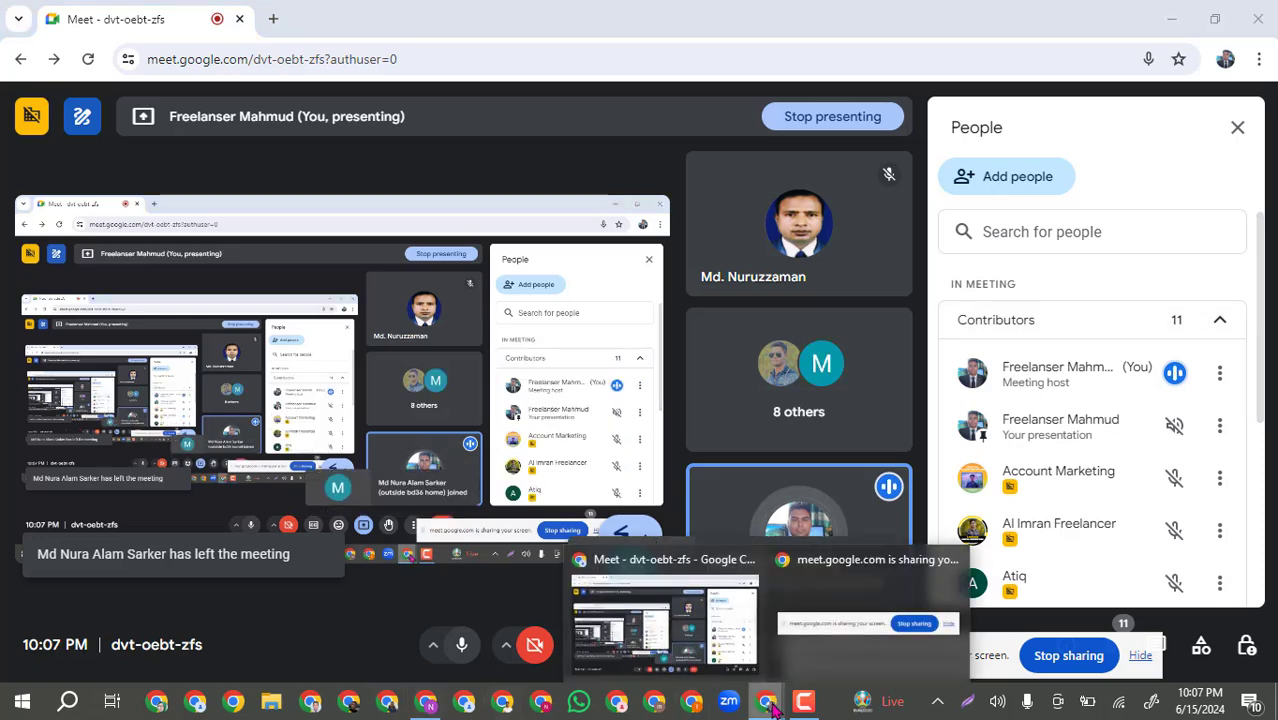
left_click(503, 705)
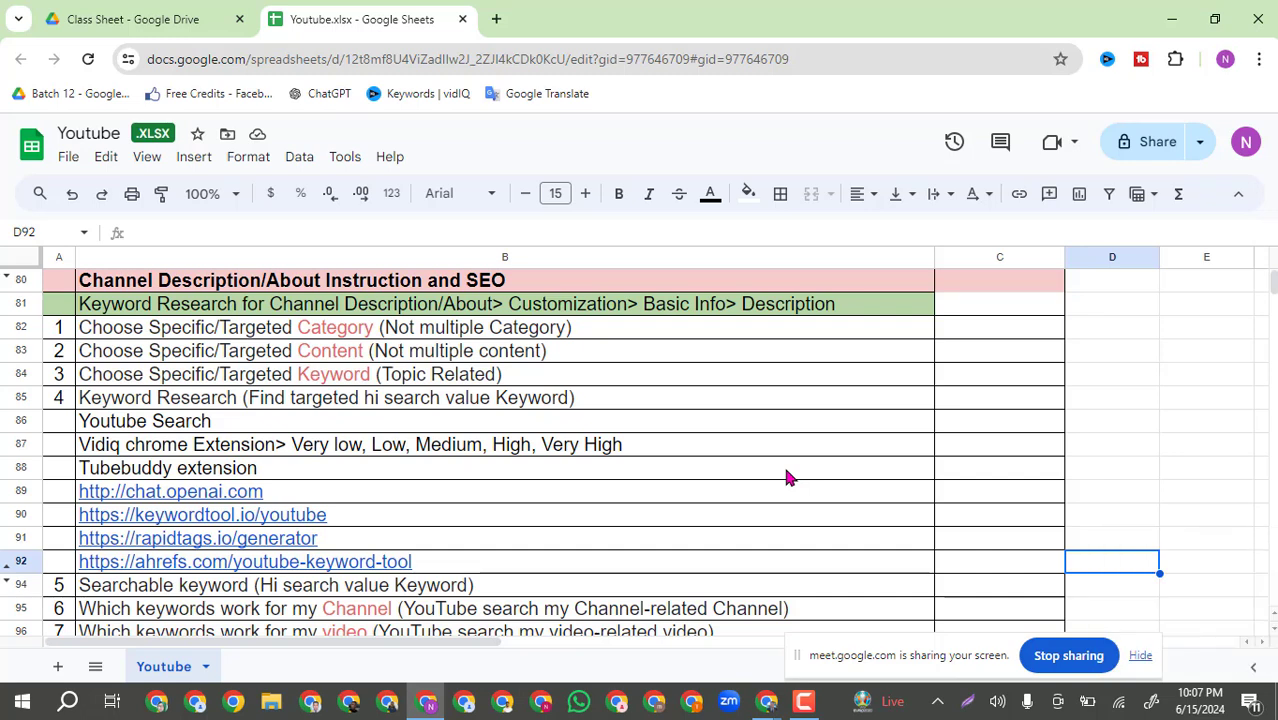
Open YouTube in a new browser tab and search it for "mahamud freelancer".
left_click(498, 20)
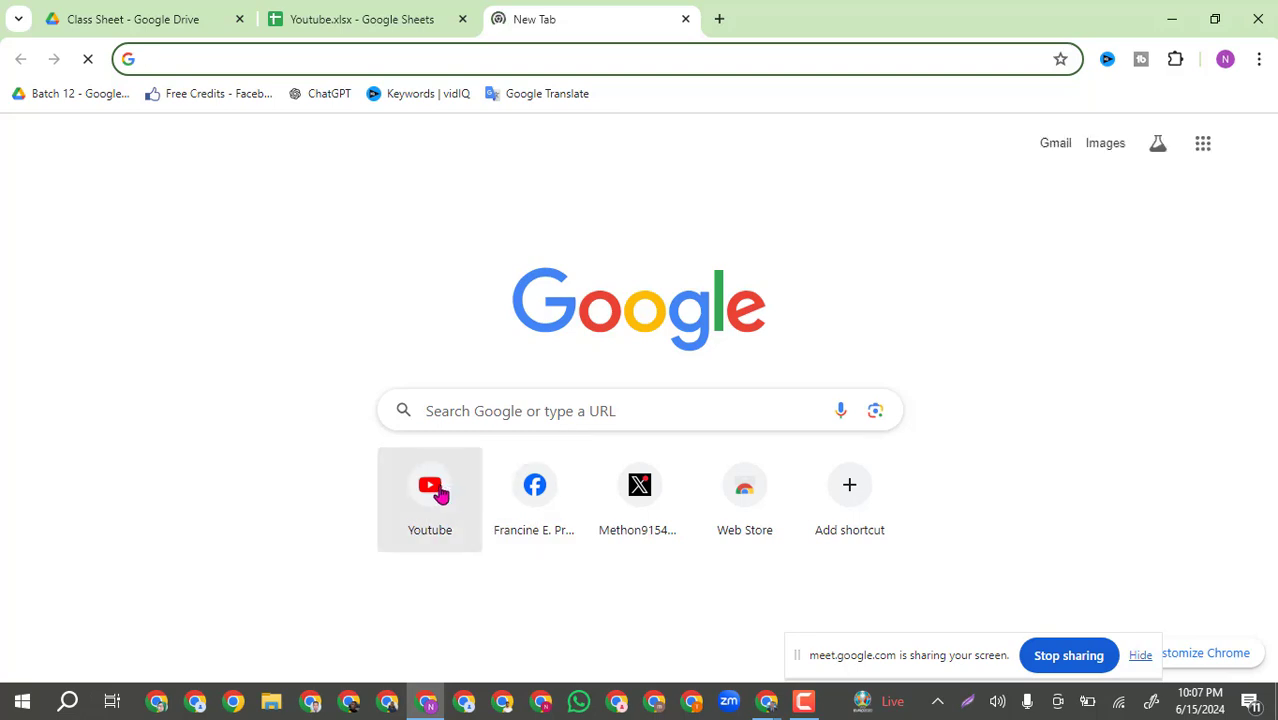
left_click(436, 490)
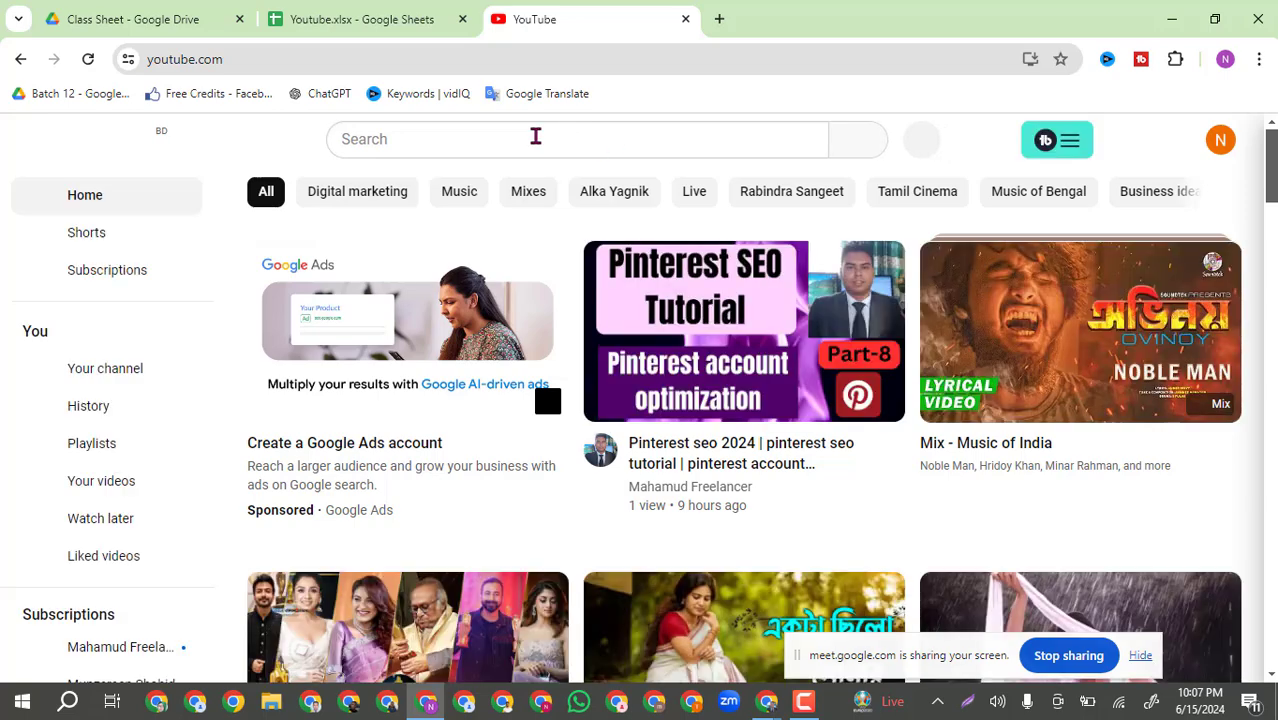
left_click(535, 137)
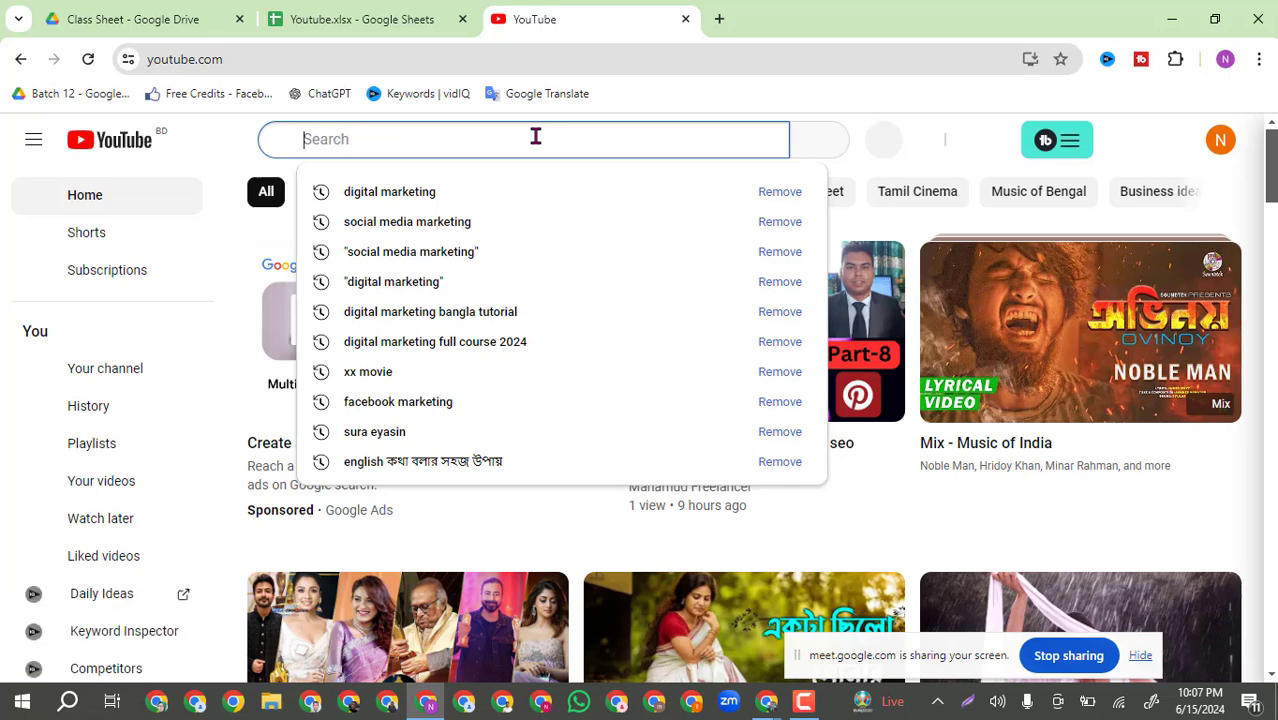
type("mahamud")
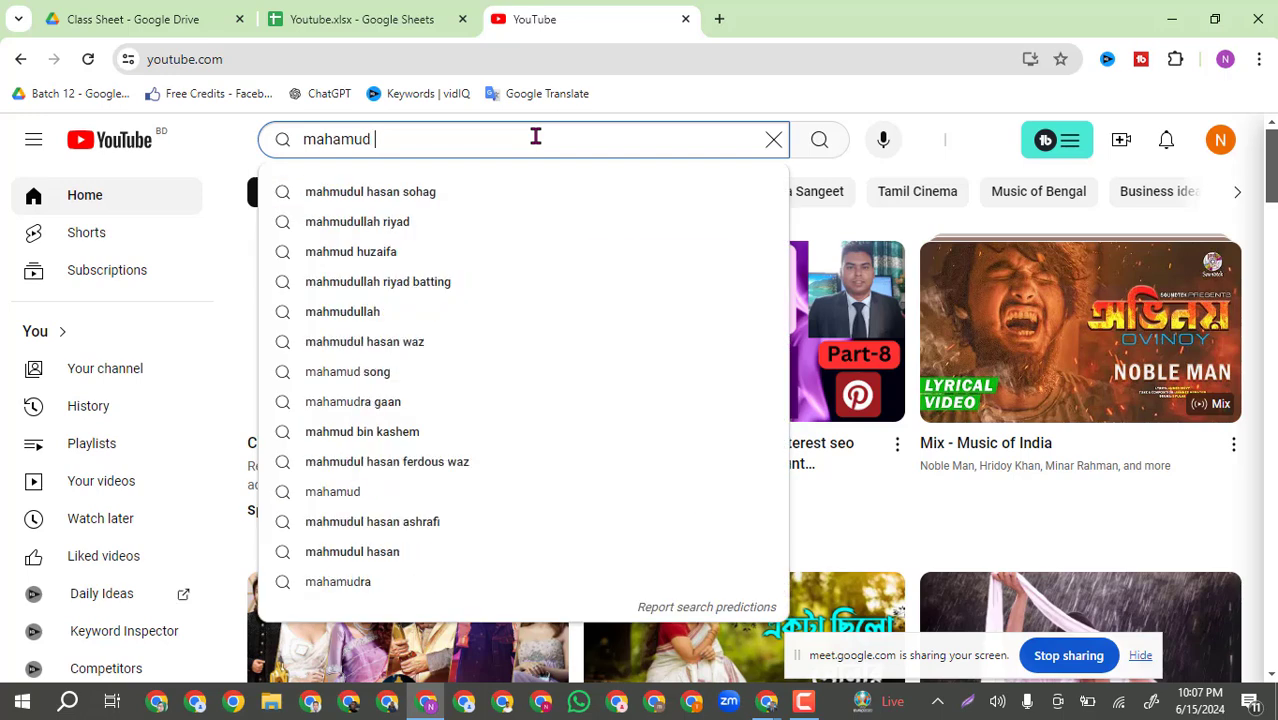
type(" freelancer")
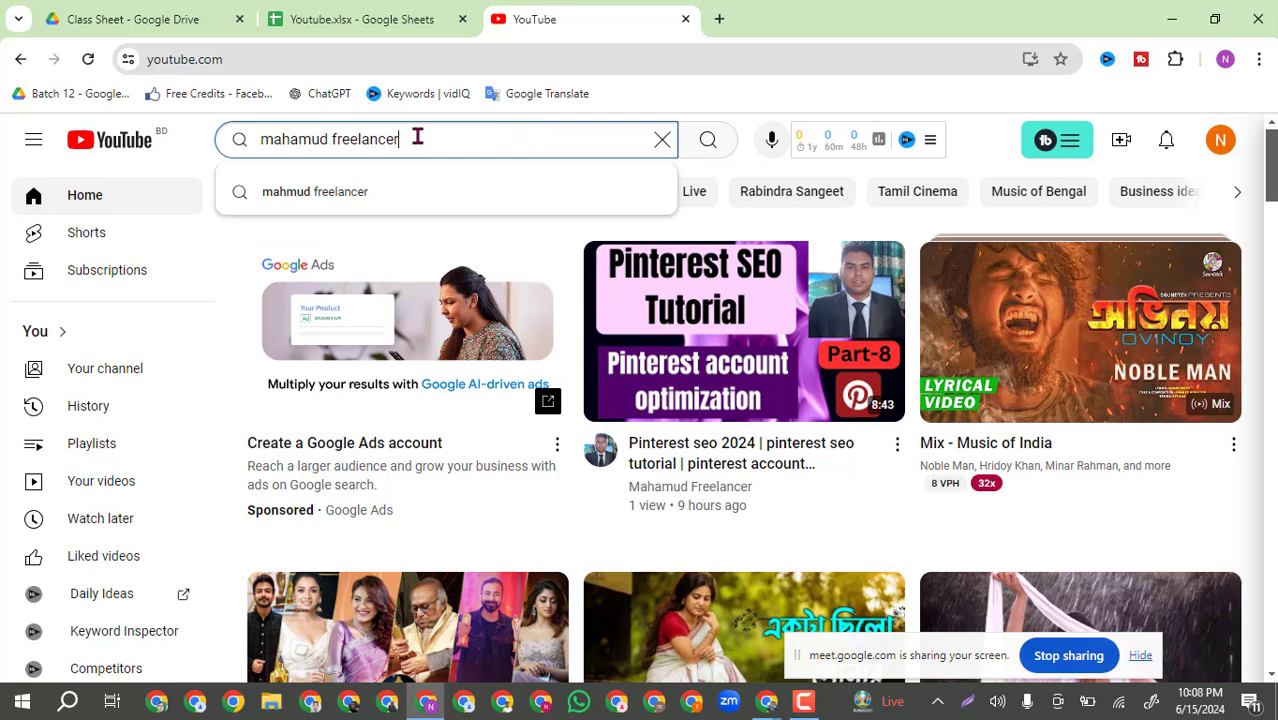
key("Return")
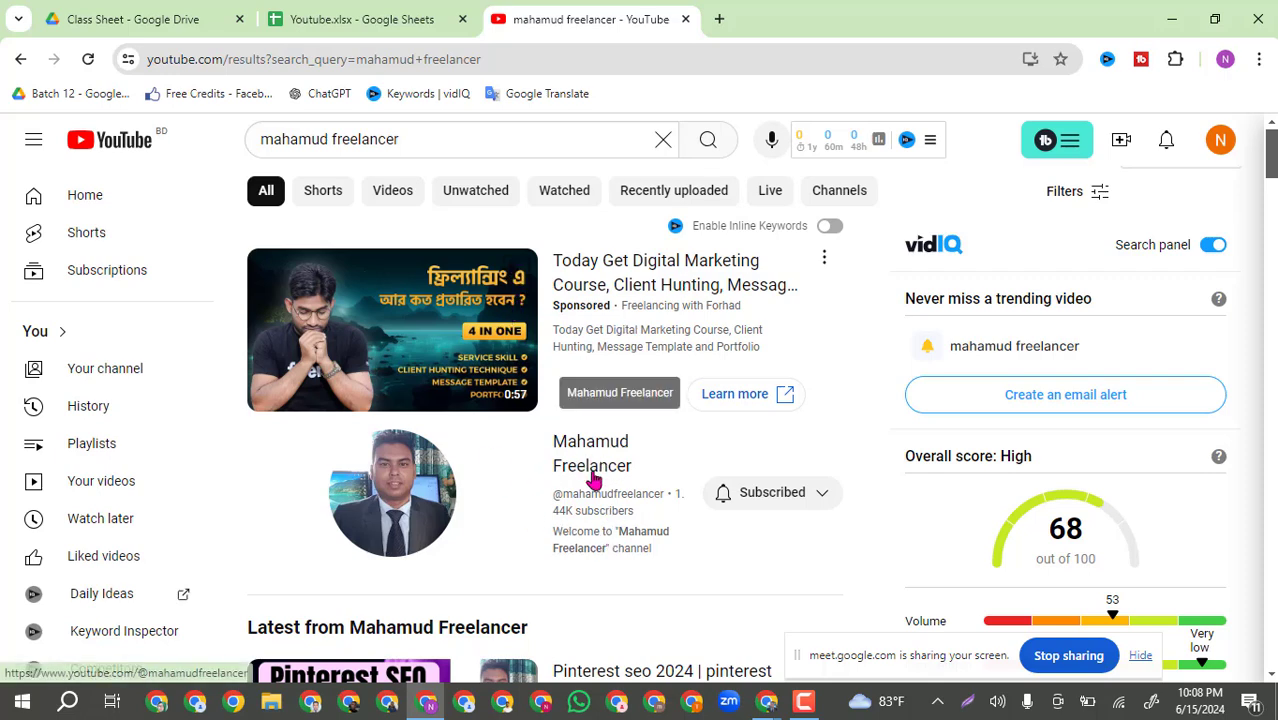
Open the Mahamud Freelancer channel from the search results in a separate tab and look through its home page, channel keywords and videos.
scroll(518, 516, "down", 1)
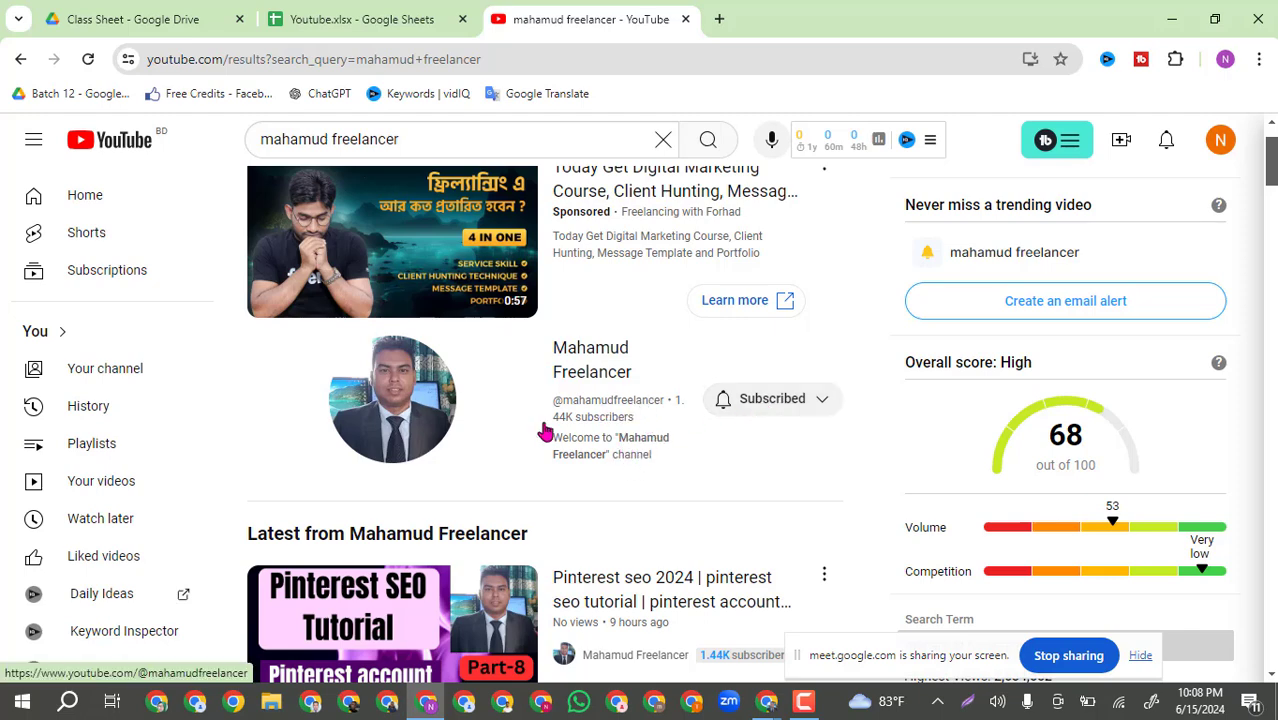
right_click(603, 375)
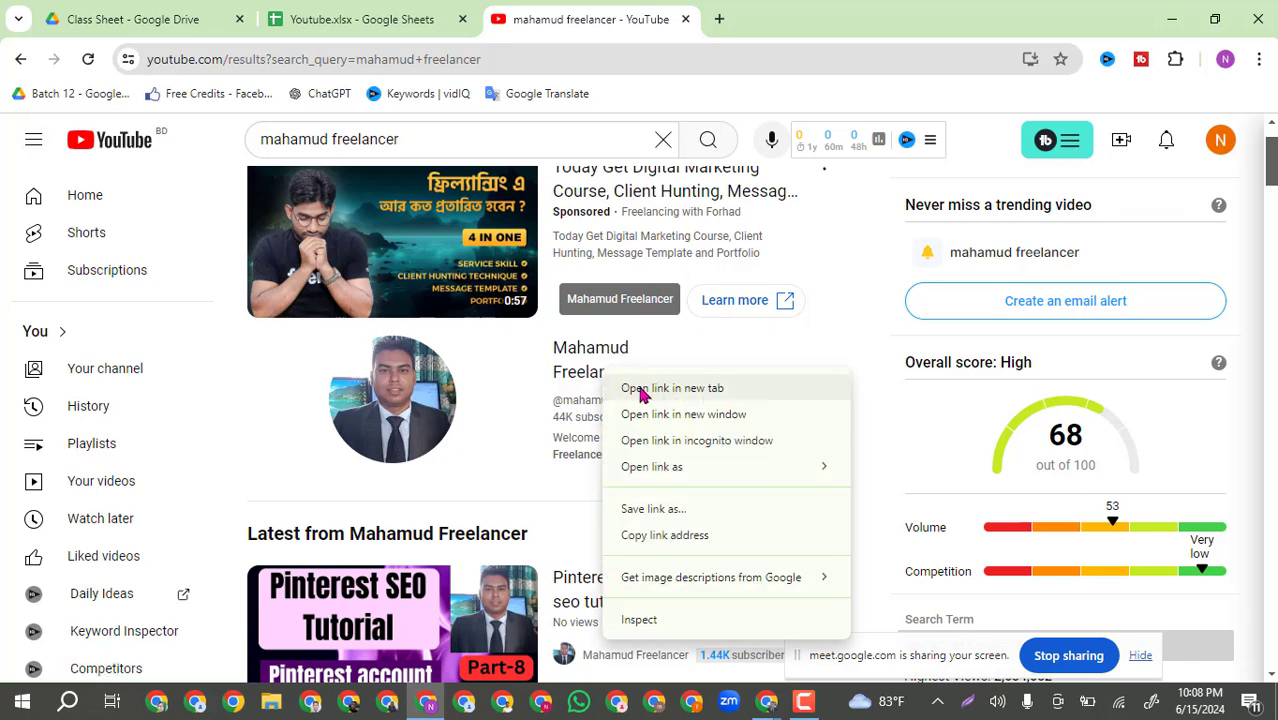
key("Escape")
middle_click(643, 395)
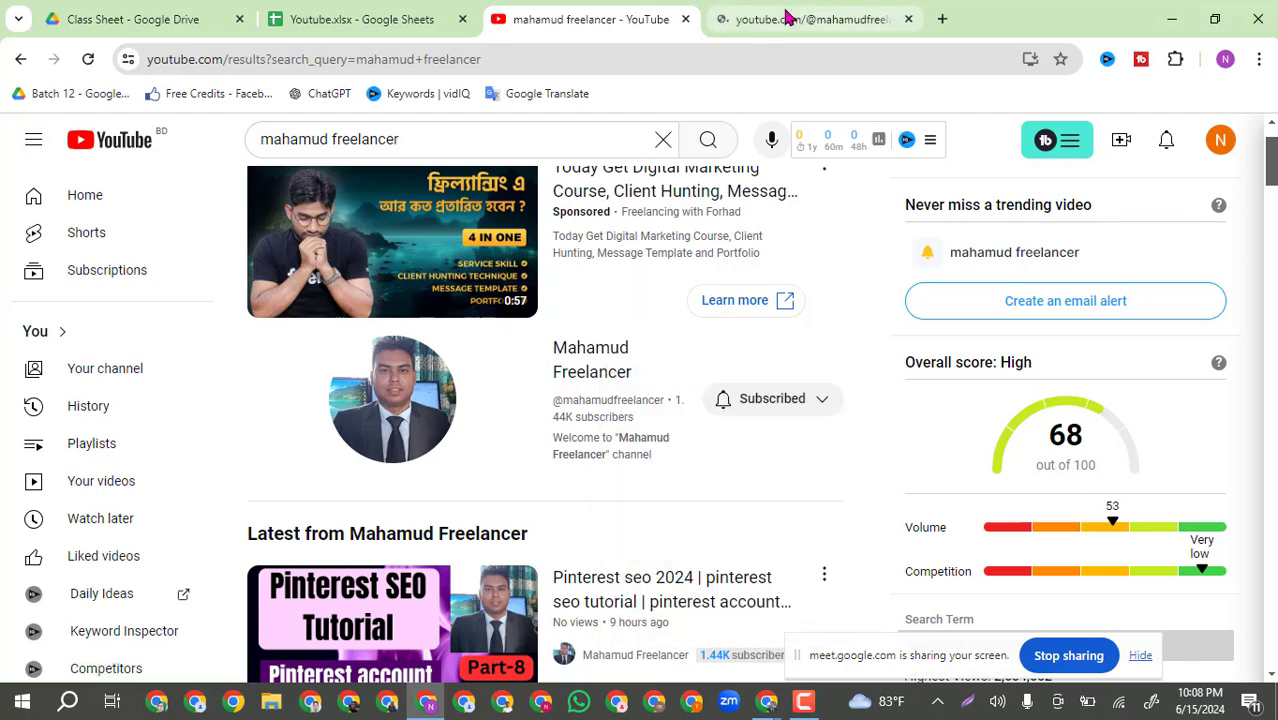
left_click(785, 18)
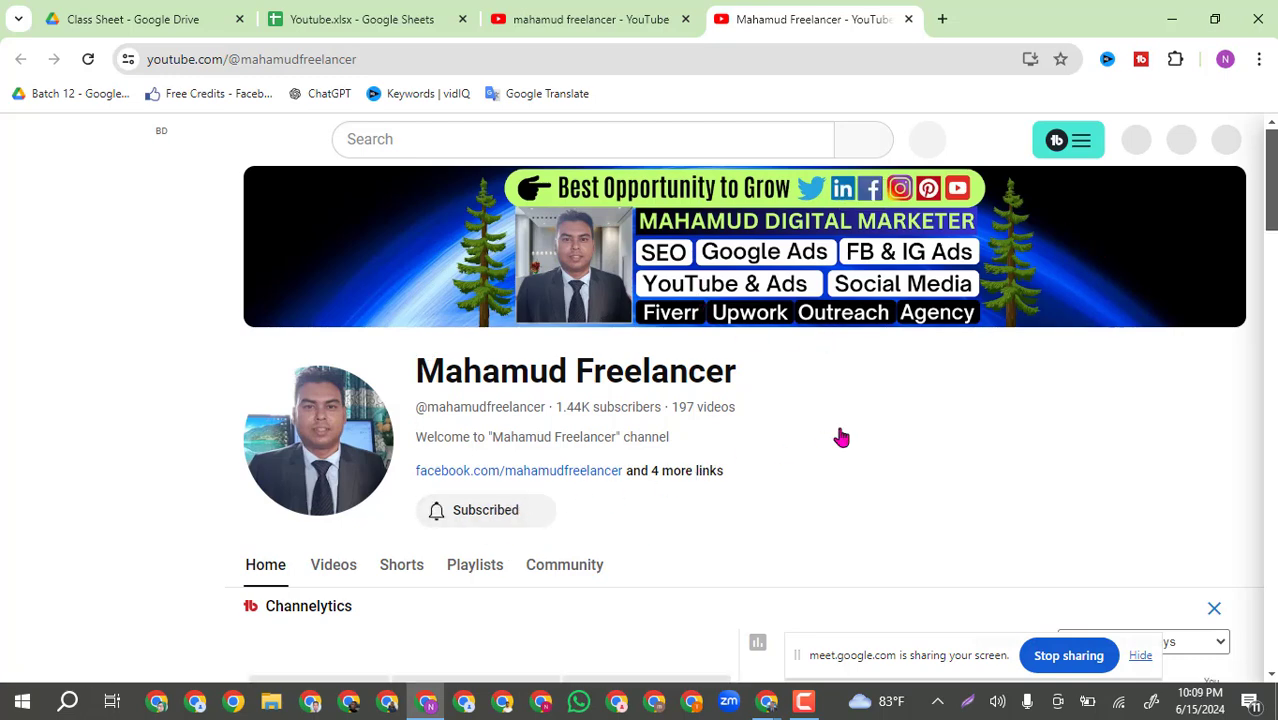
scroll(400, 532, "down", 1)
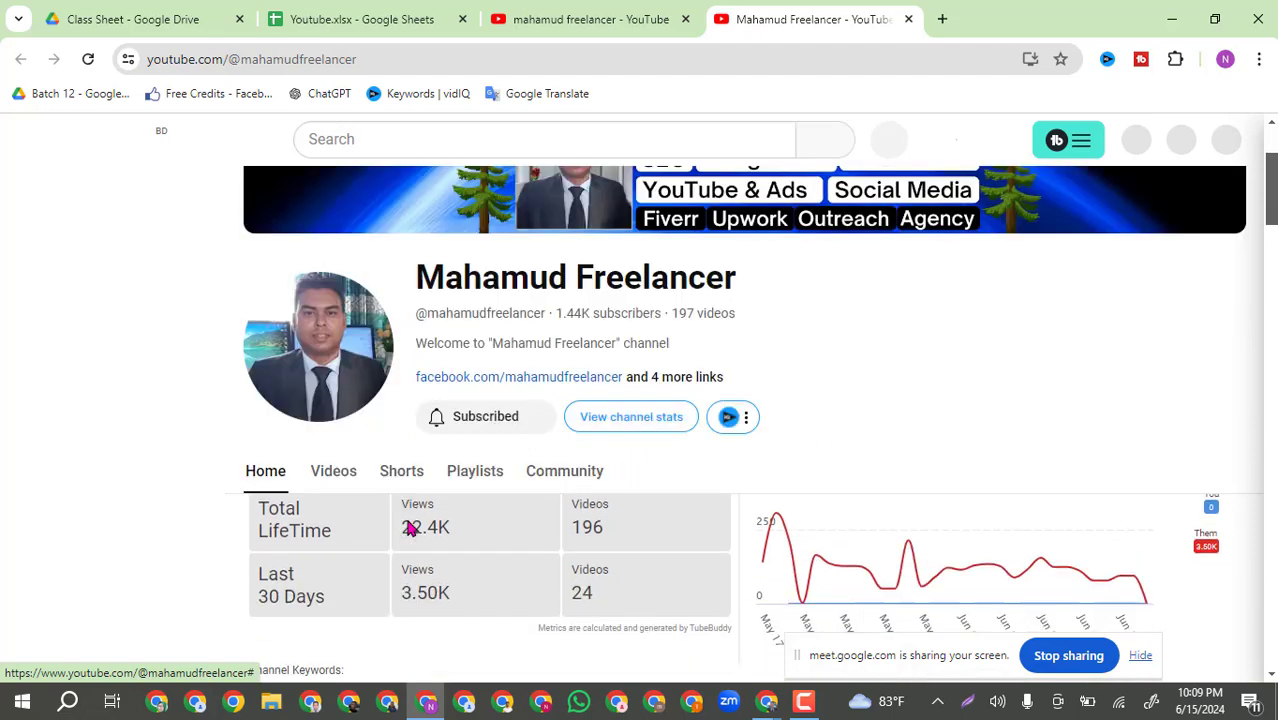
scroll(410, 530, "down", 6)
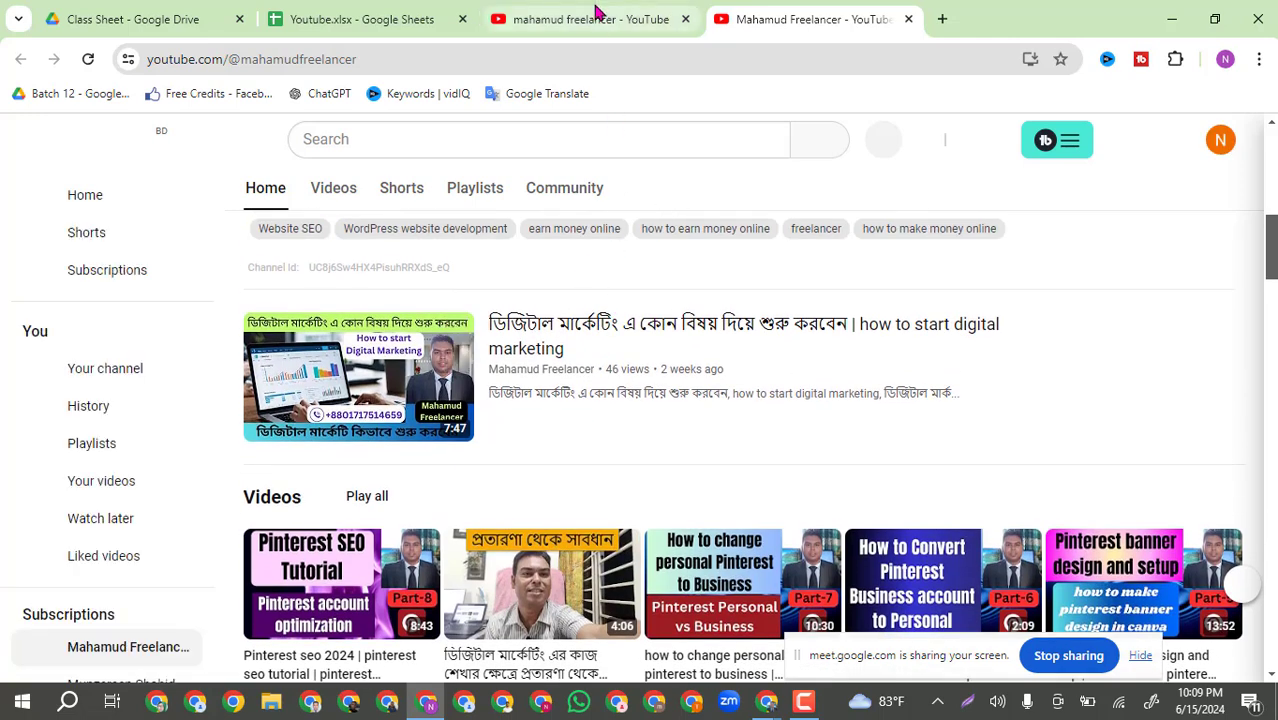
Review the full YouTube results page for "mahamud freelancer" and close both YouTube tabs.
left_click(597, 14)
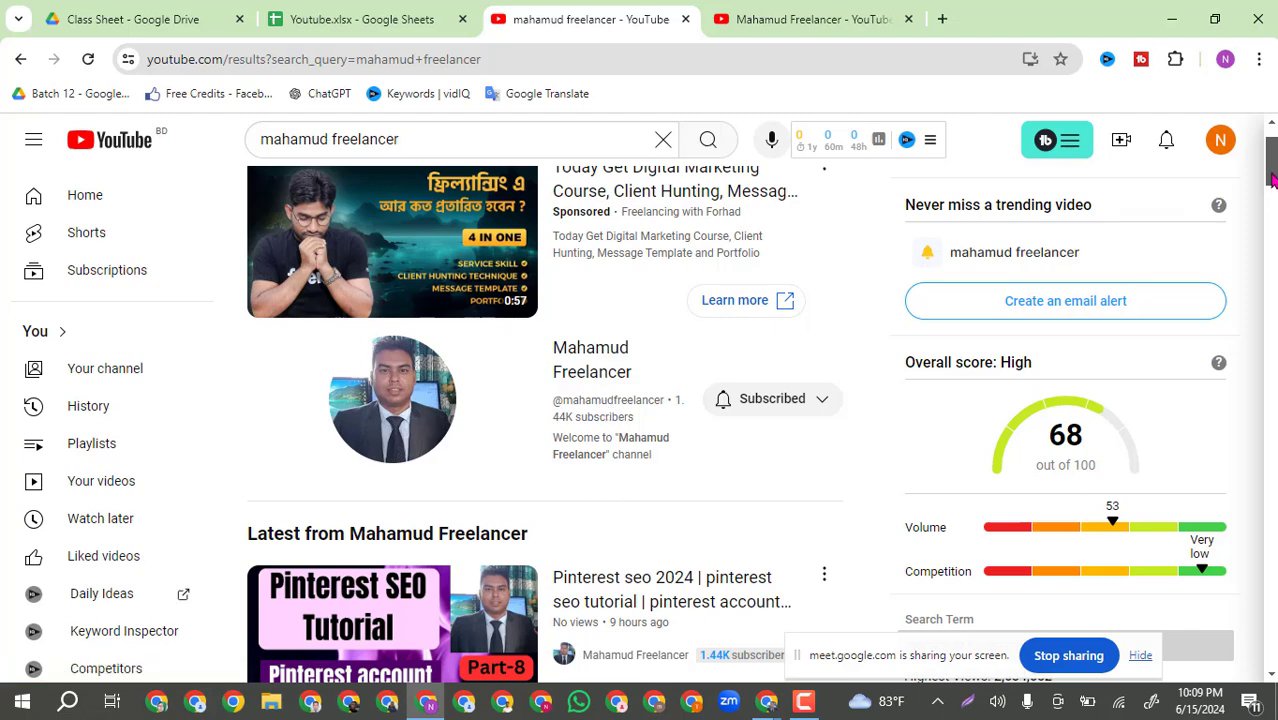
left_click_drag(1272, 183, 1274, 650)
left_click_drag(1272, 562, 1270, 165)
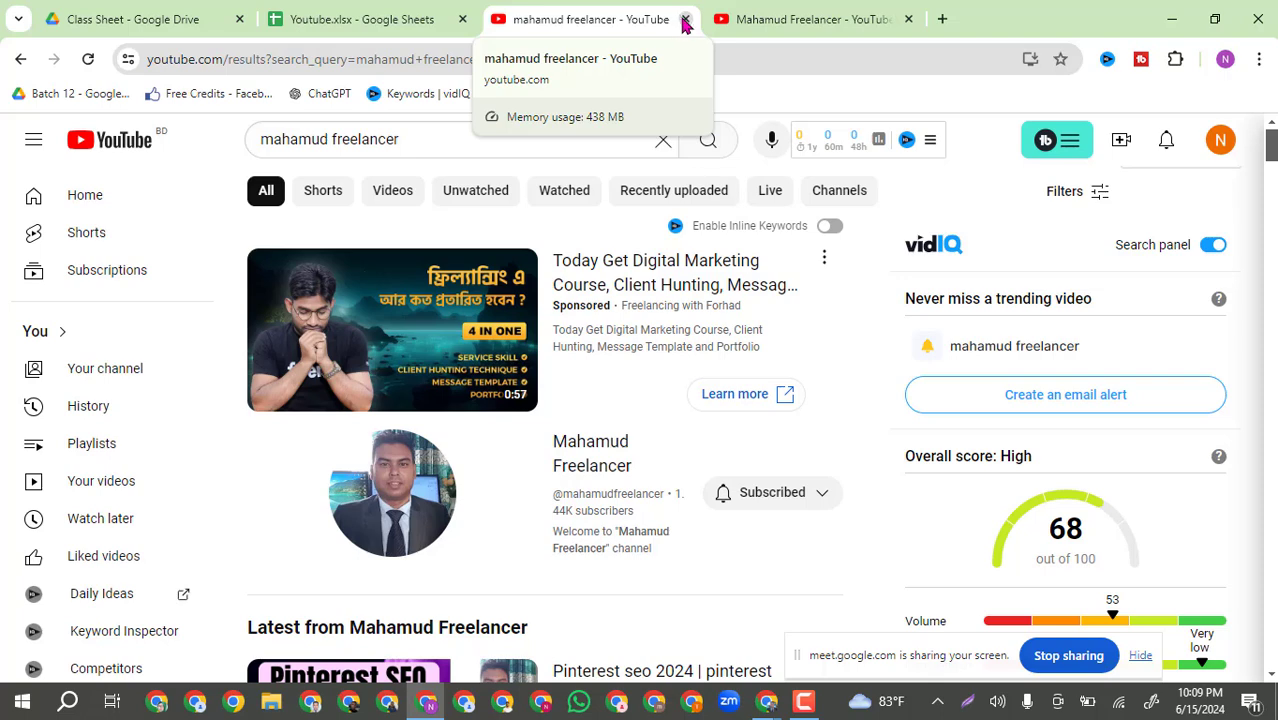
left_click(684, 20)
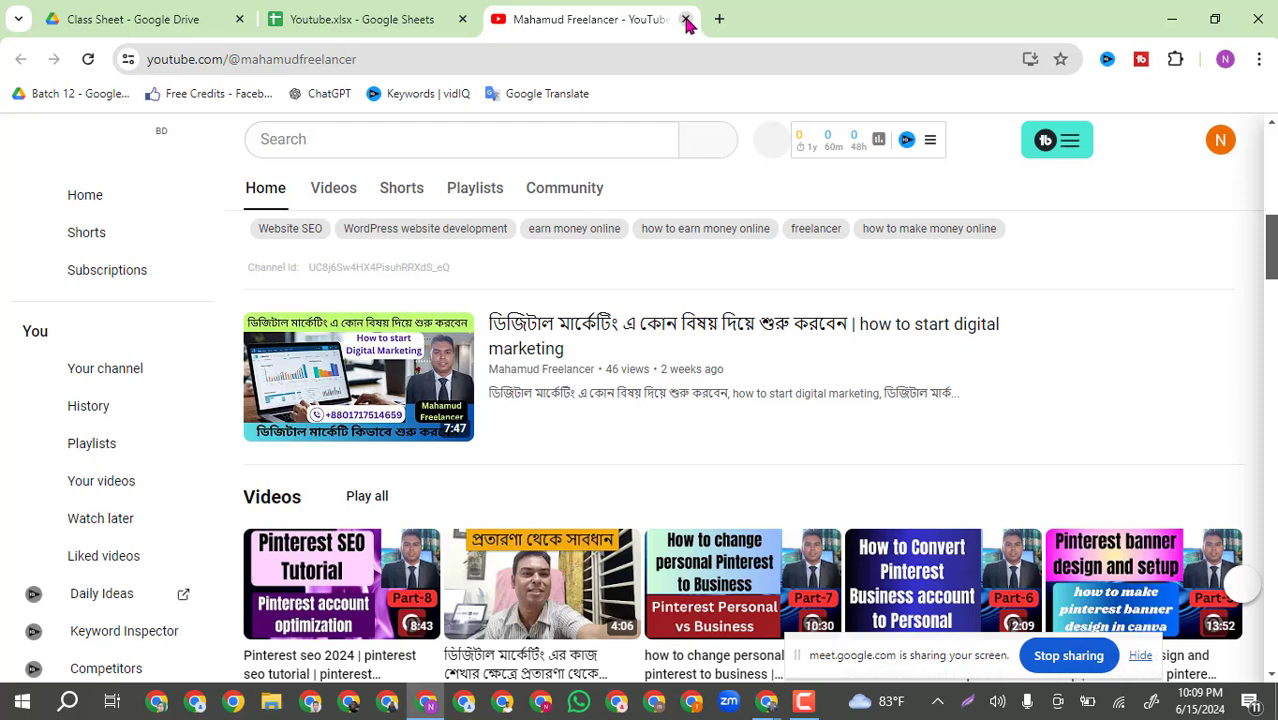
left_click(677, 20)
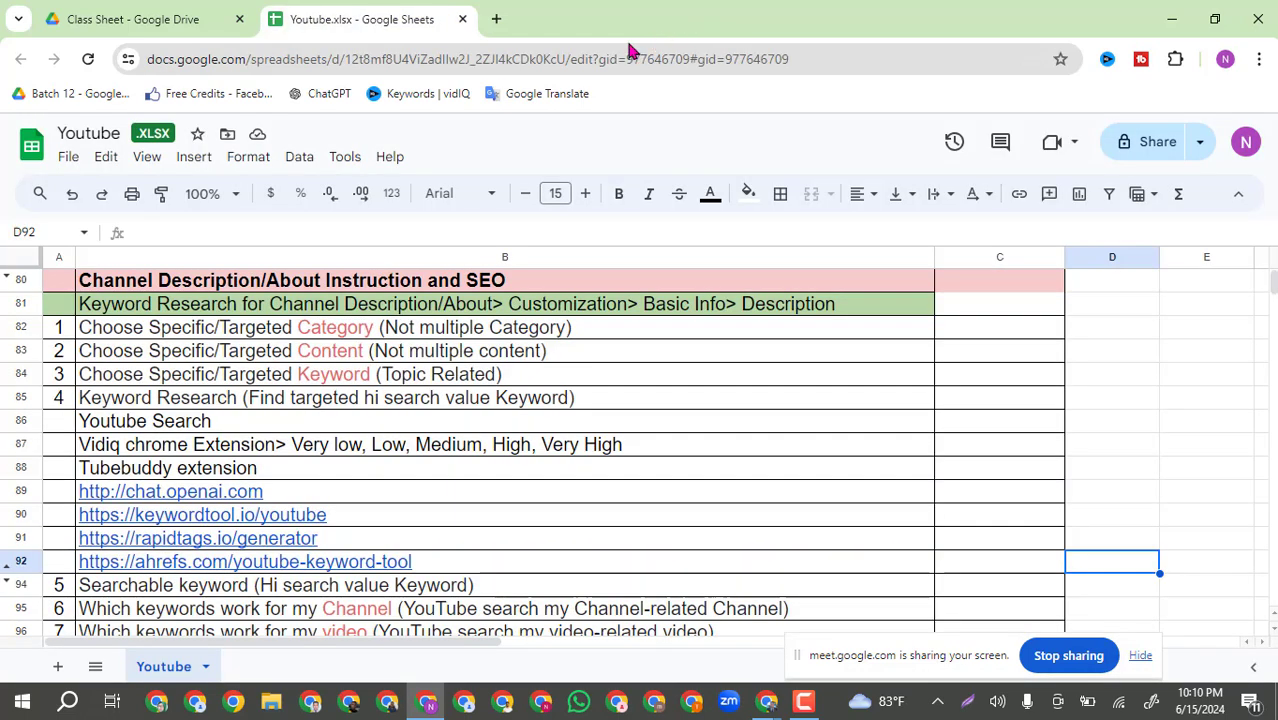
Search Google for "mahamud freelancer" in a new browser tab.
left_click(490, 19)
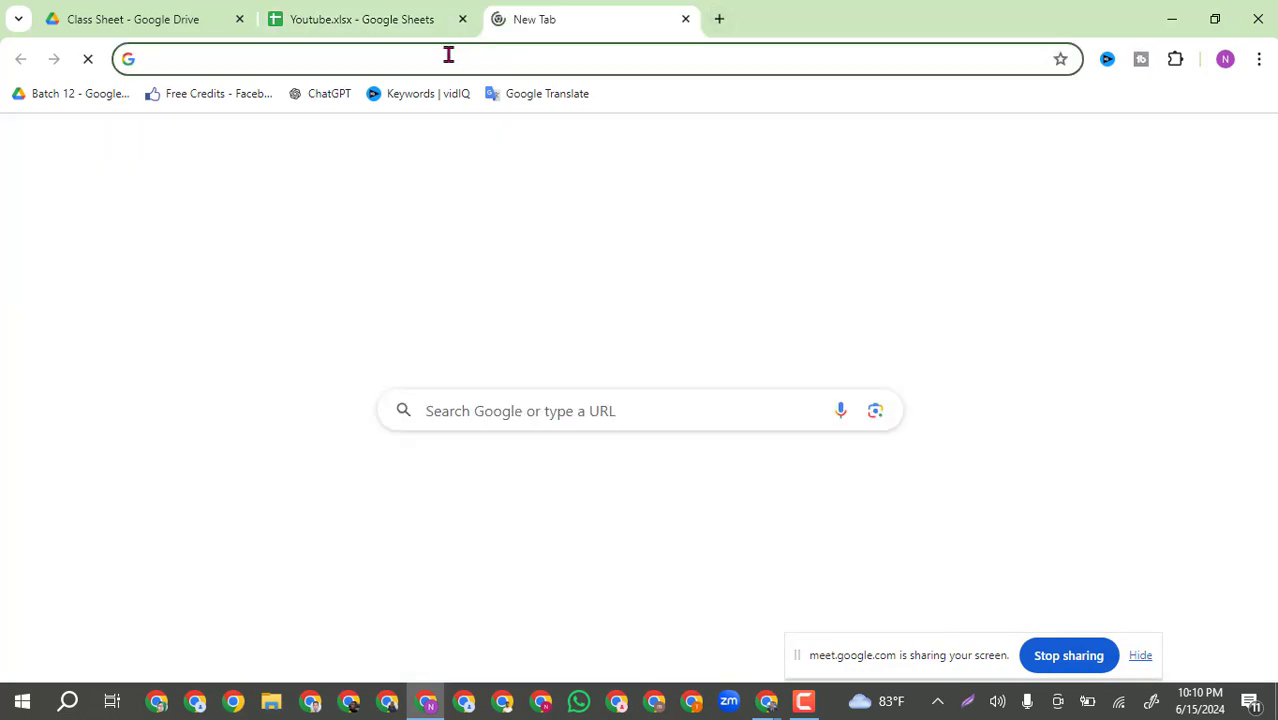
left_click(446, 56)
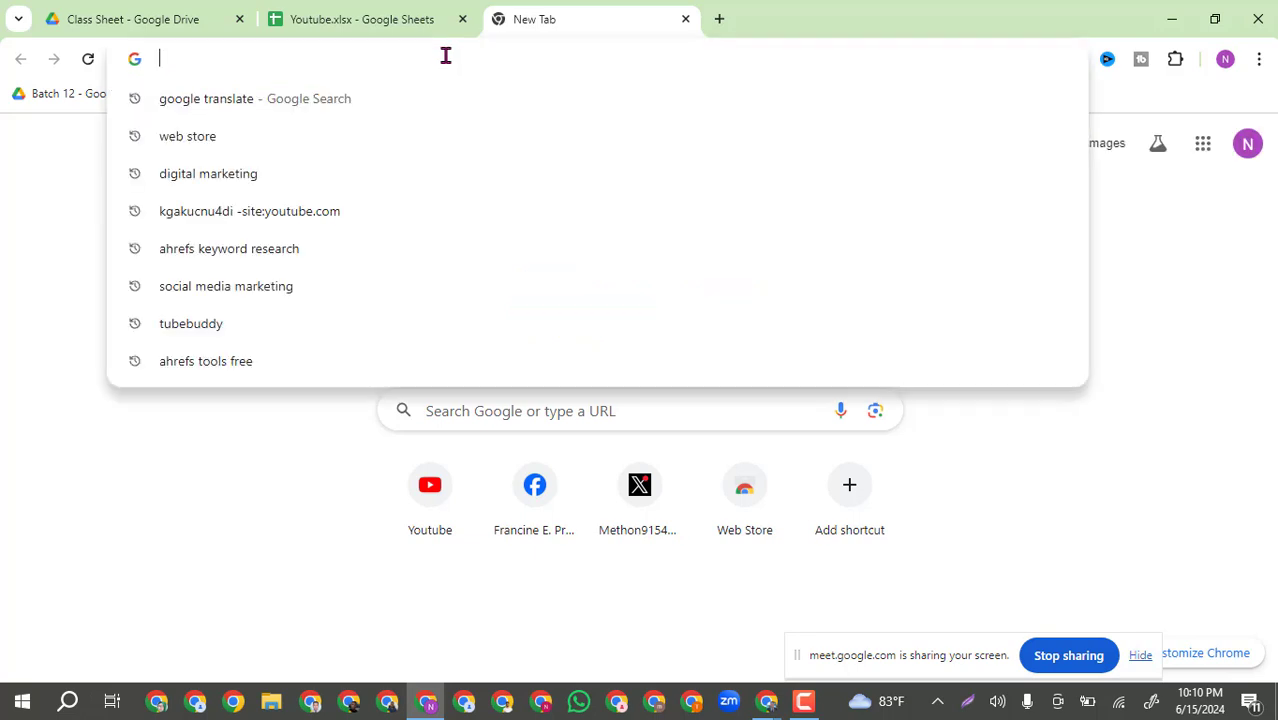
type("ma")
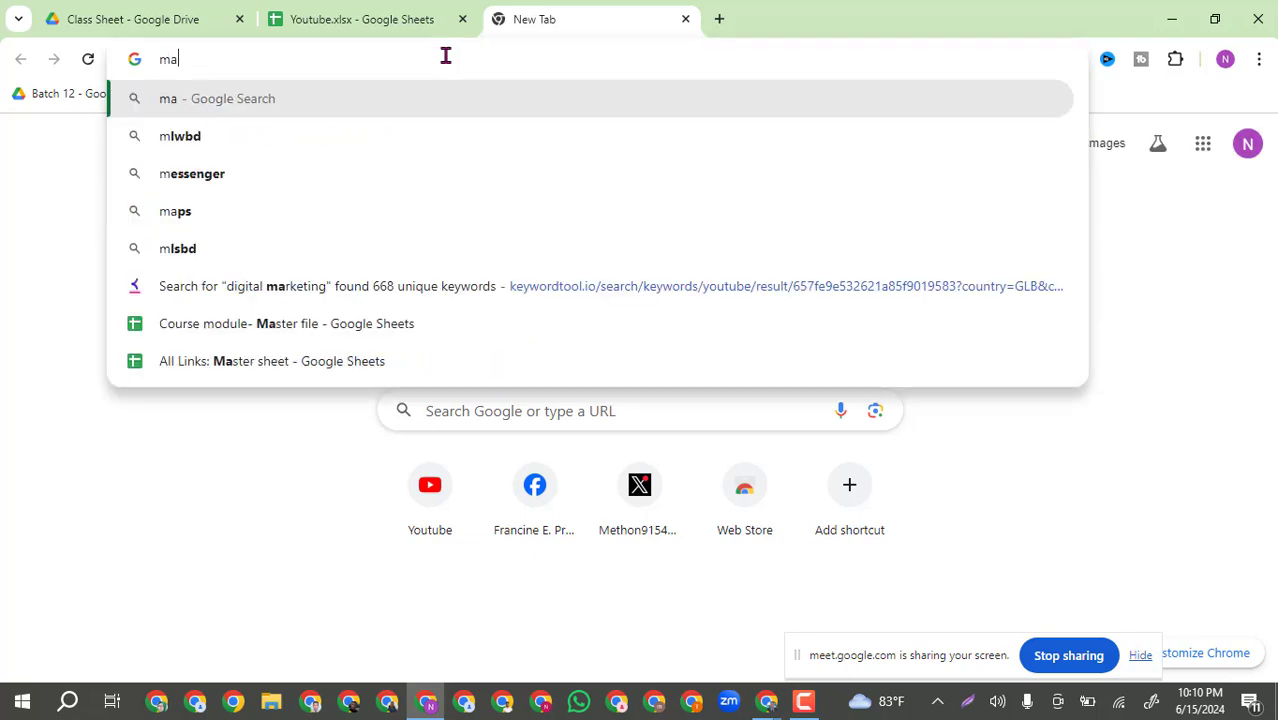
type("hamud")
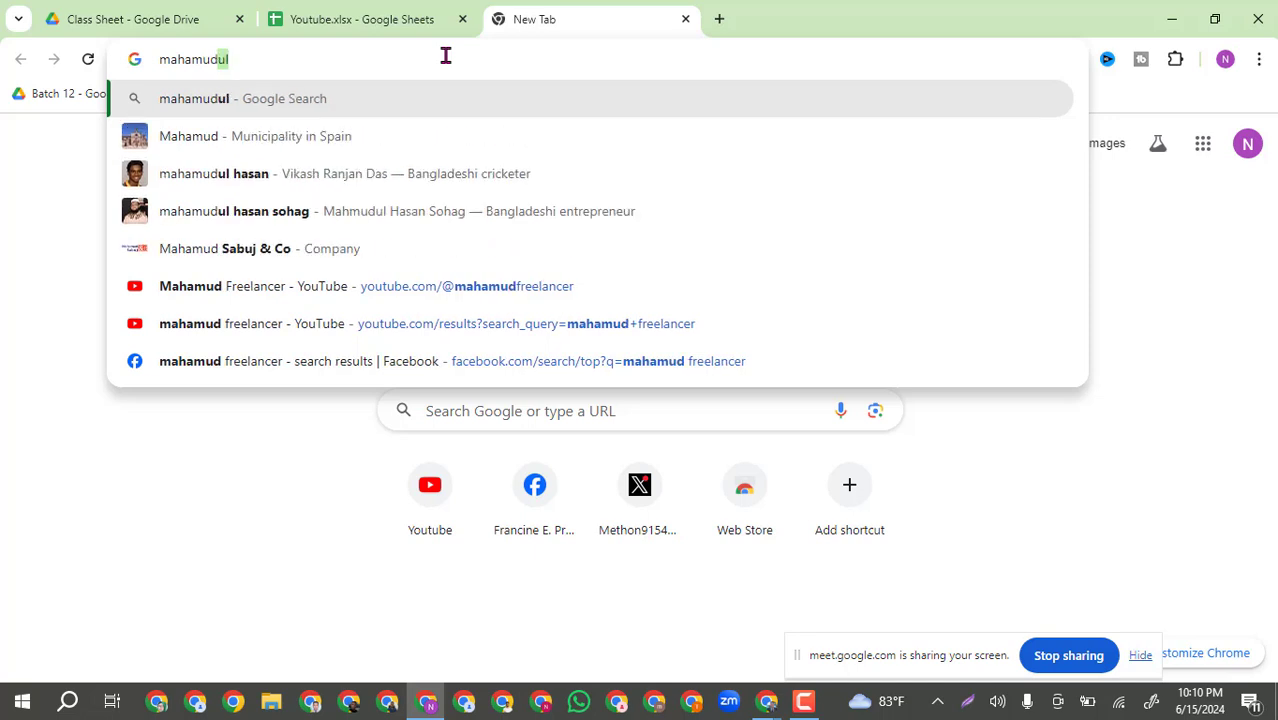
type("d")
key("BackSpace")
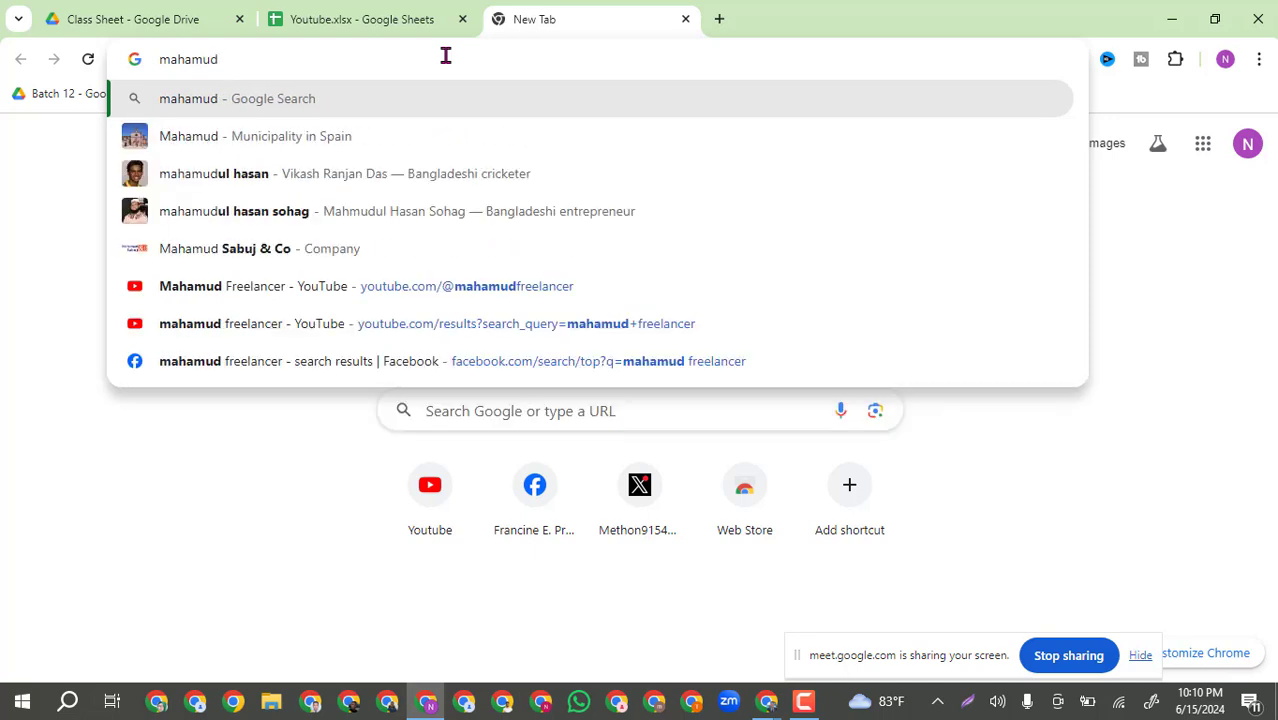
type("free")
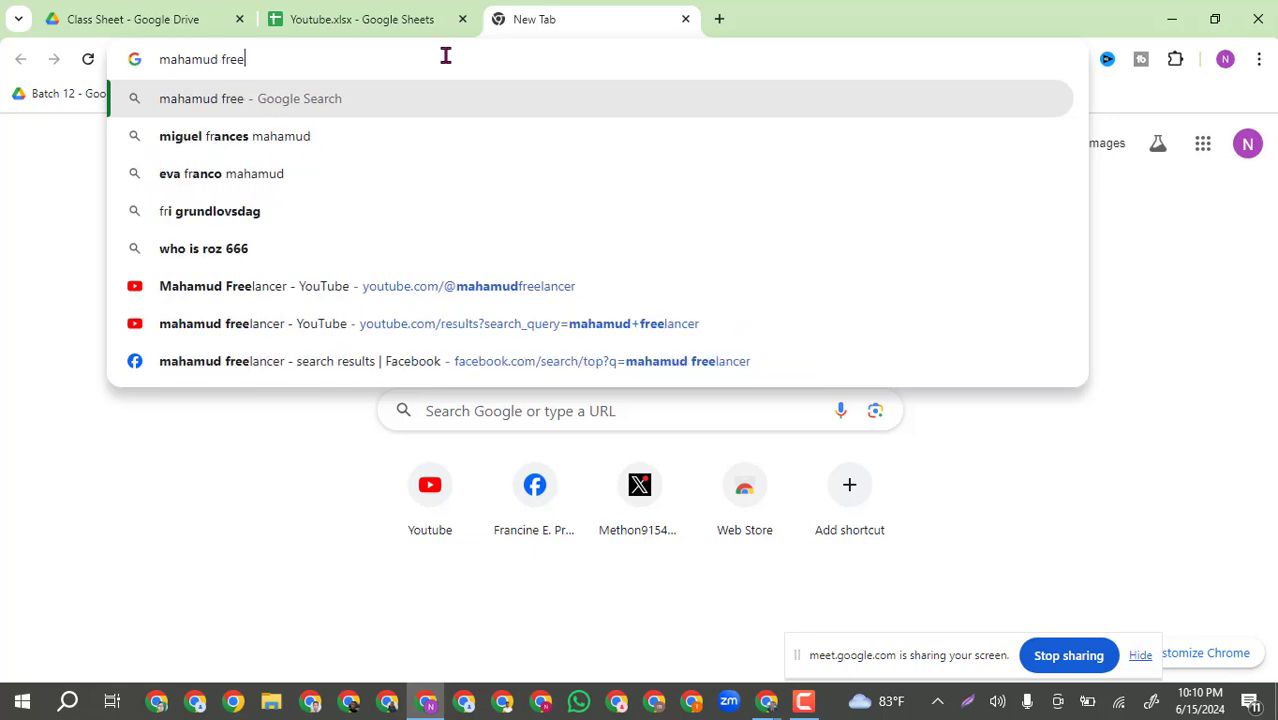
type("lancer")
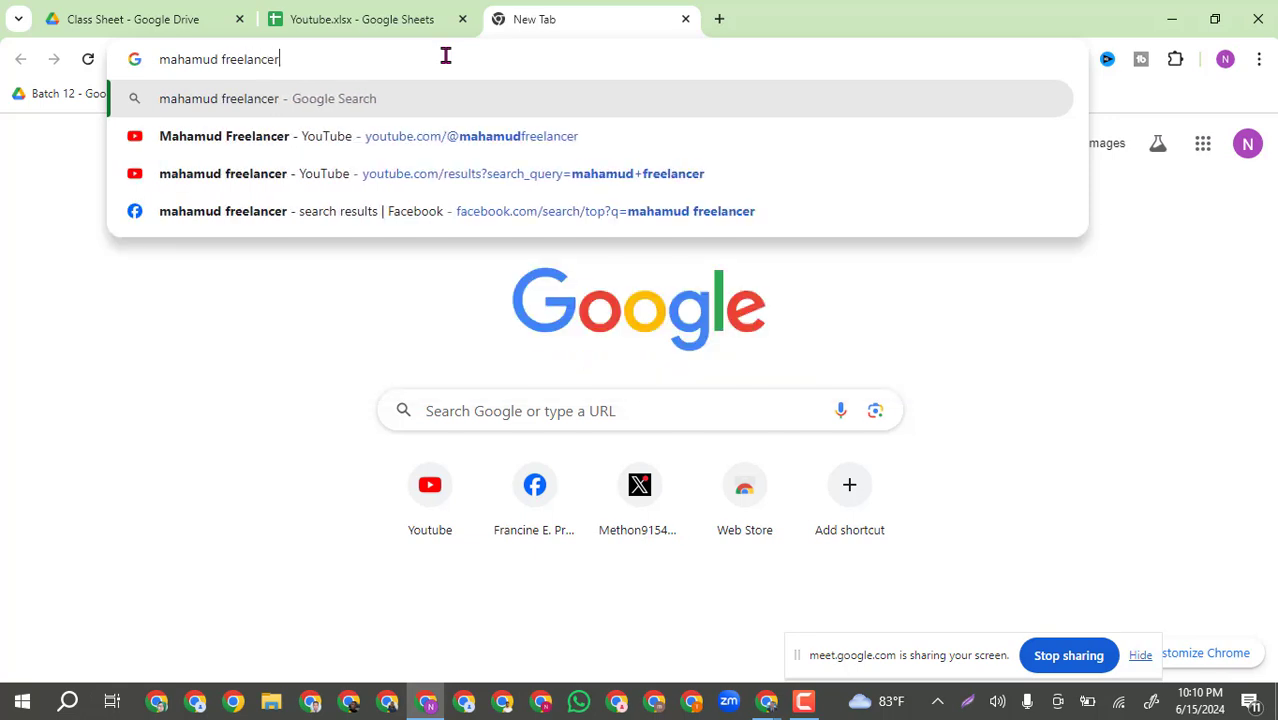
key("Return")
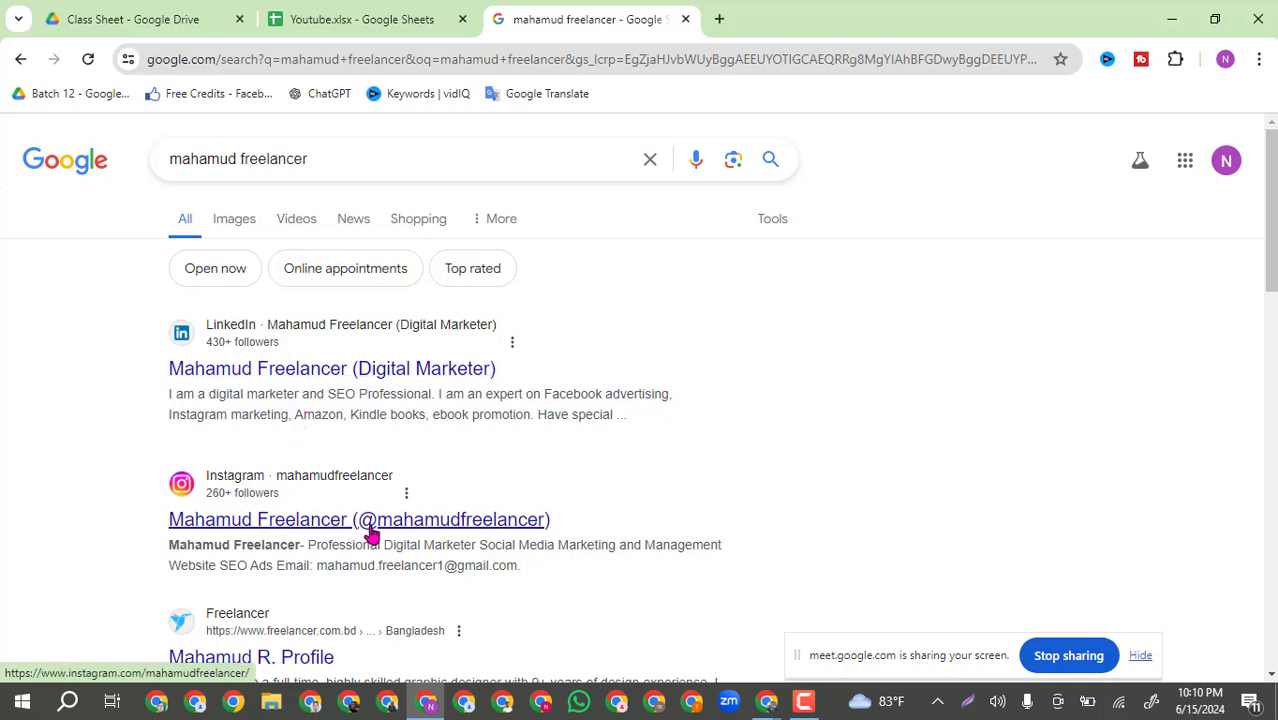
Find the YouTube channel among the Google results, open it for viewing, and close its tab.
left_click_drag(1272, 242, 1272, 435)
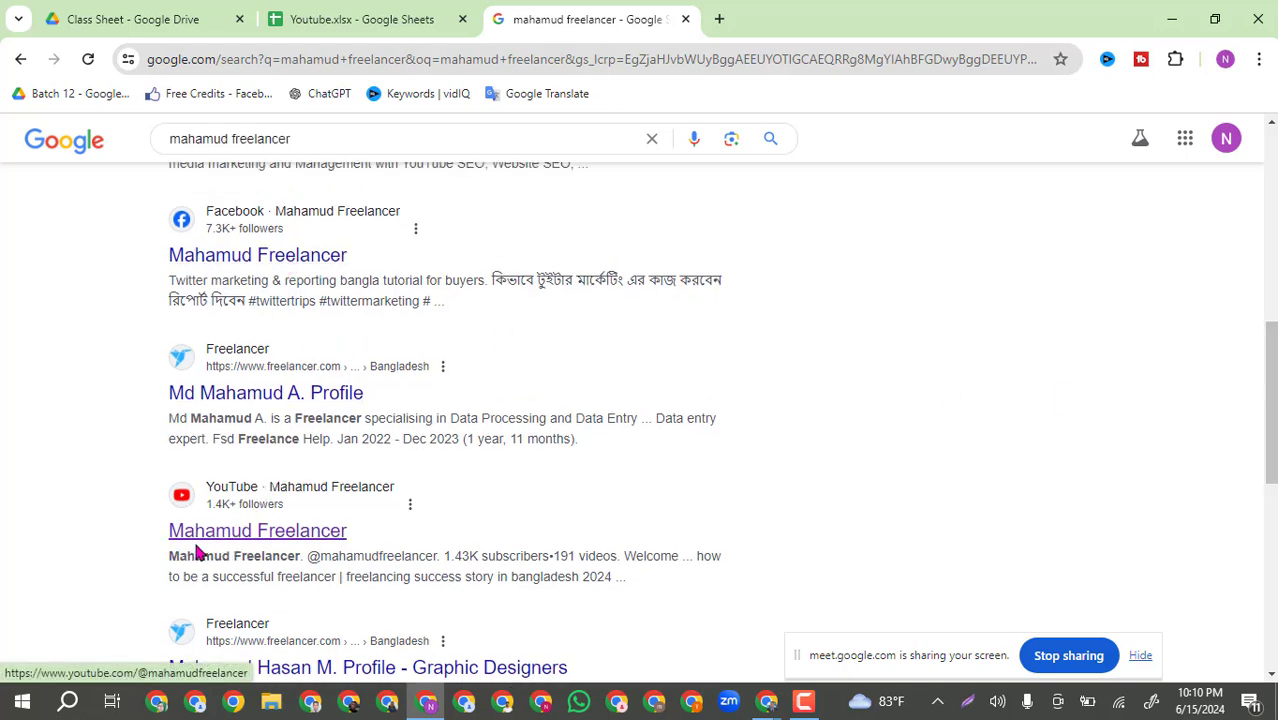
left_click_drag(1271, 400, 1271, 430)
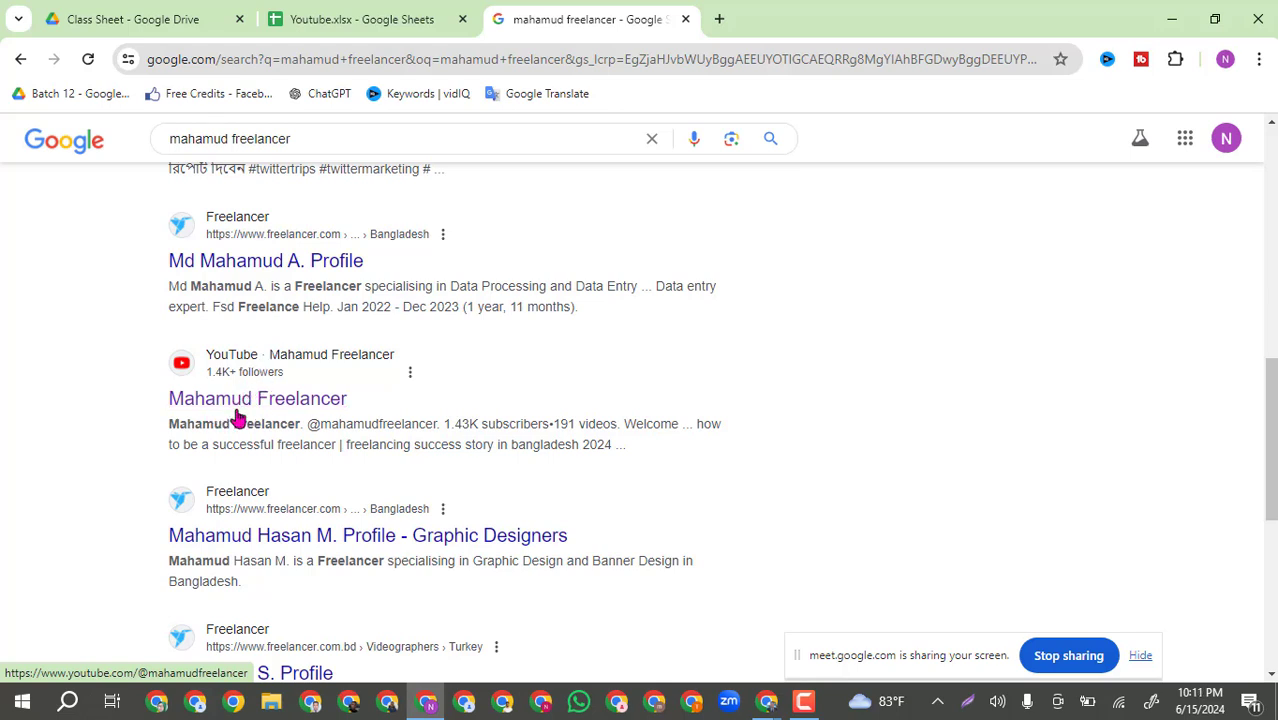
left_click(238, 408)
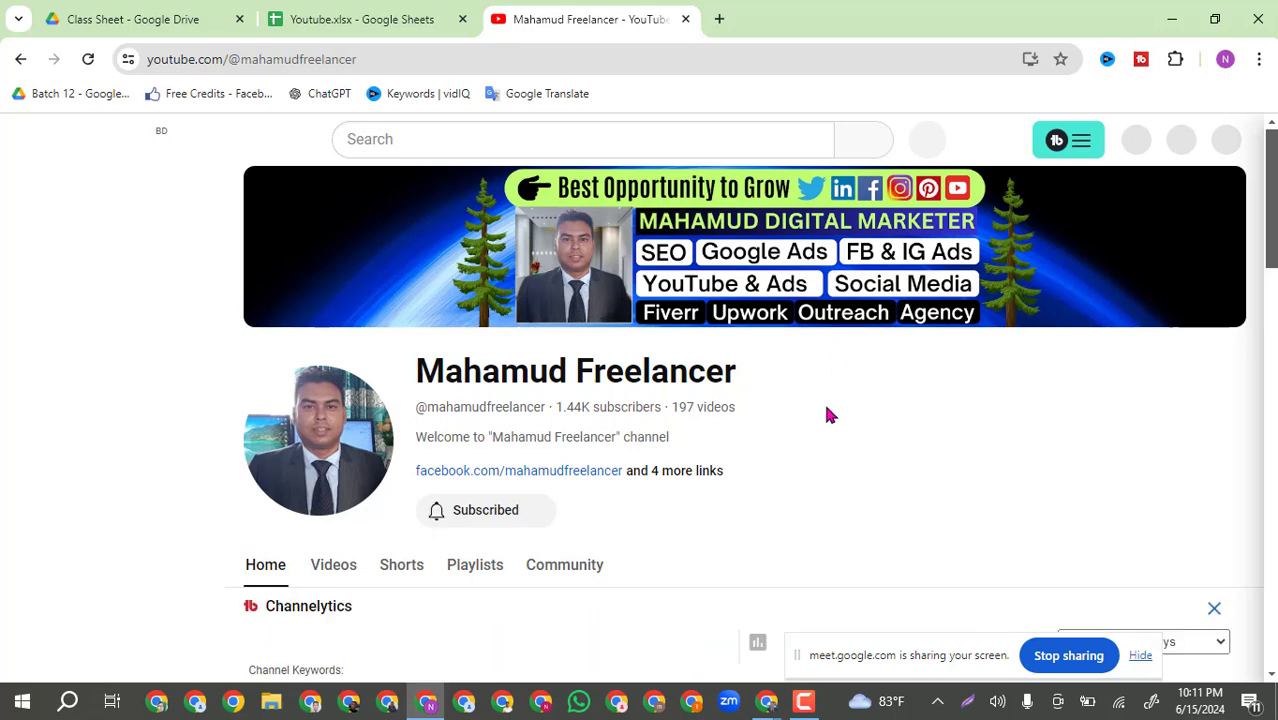
left_click(686, 19)
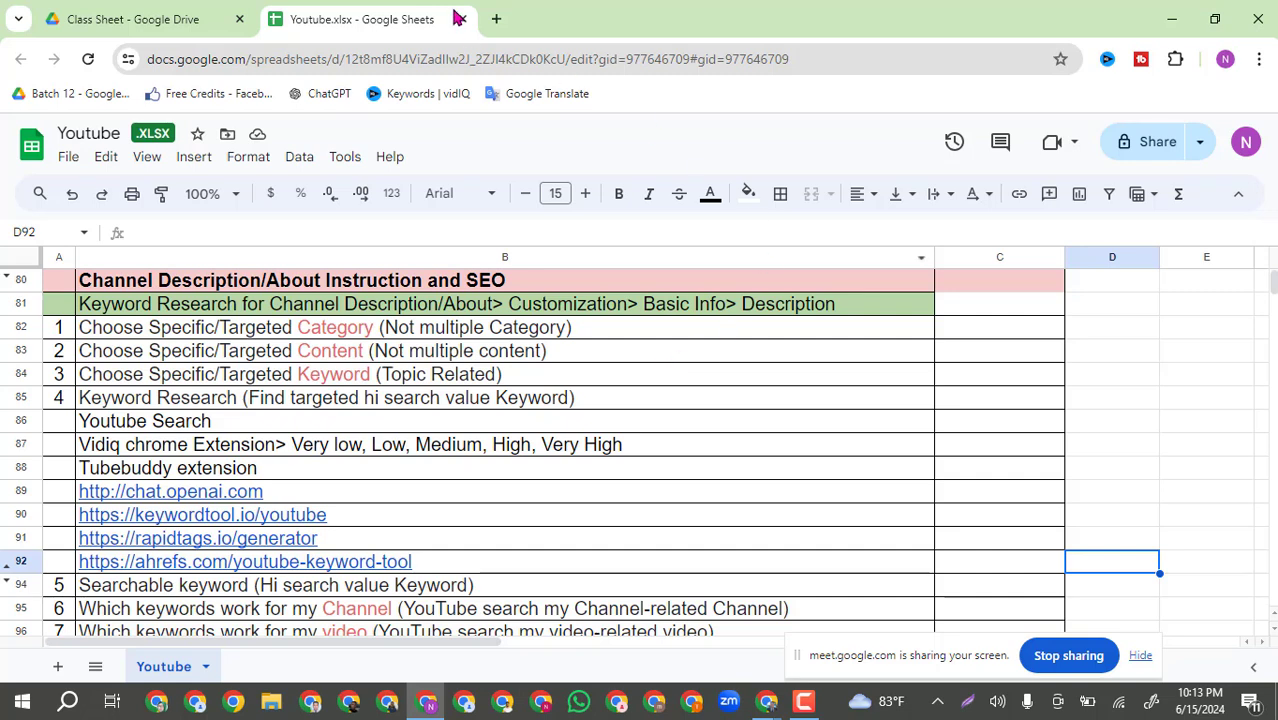
left_click(494, 19)
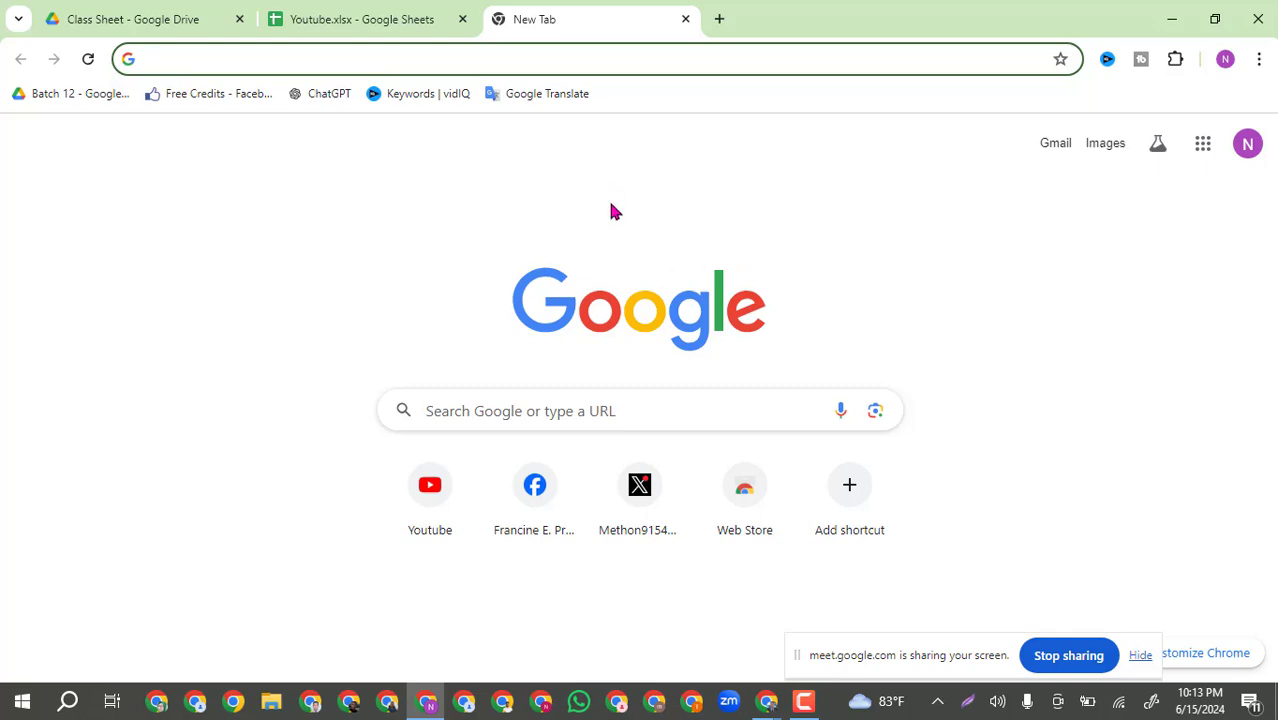
left_click(686, 19)
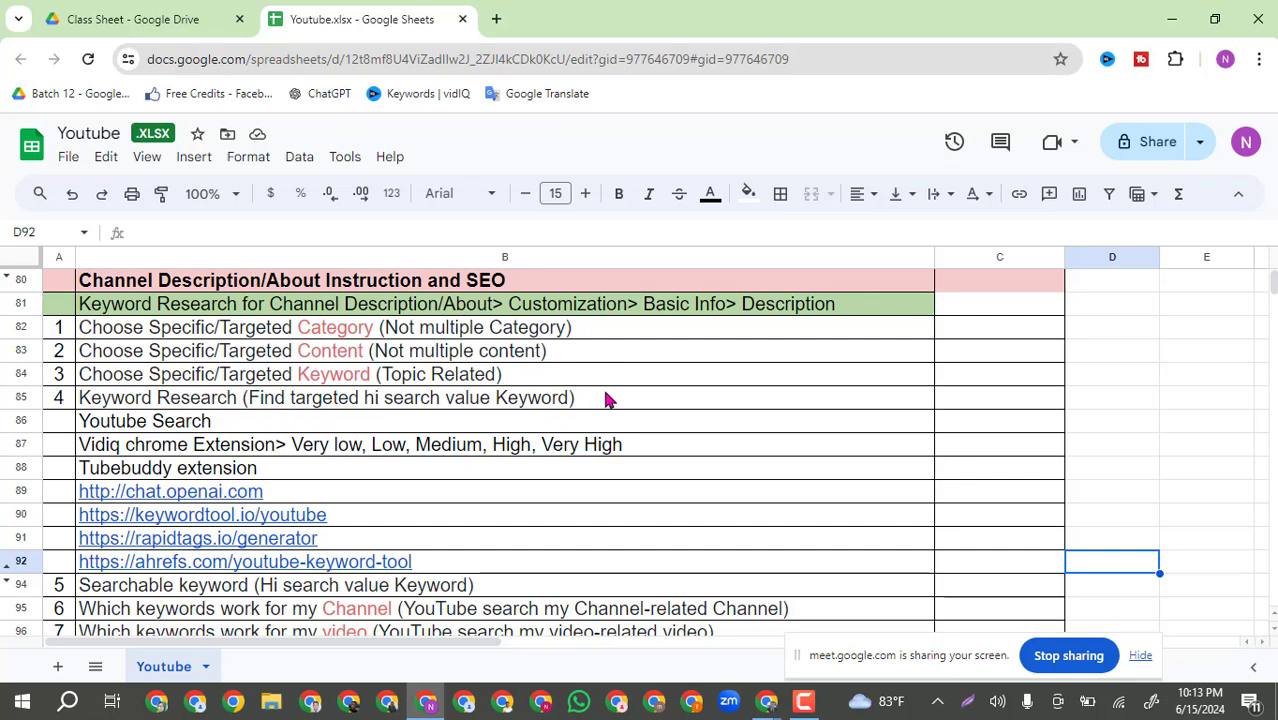
Go through the class sheet's keyword research rows, from choosing a targeted category and content to YouTube Search, Vidiq and the Tubebuddy extension.
left_click(292, 336)
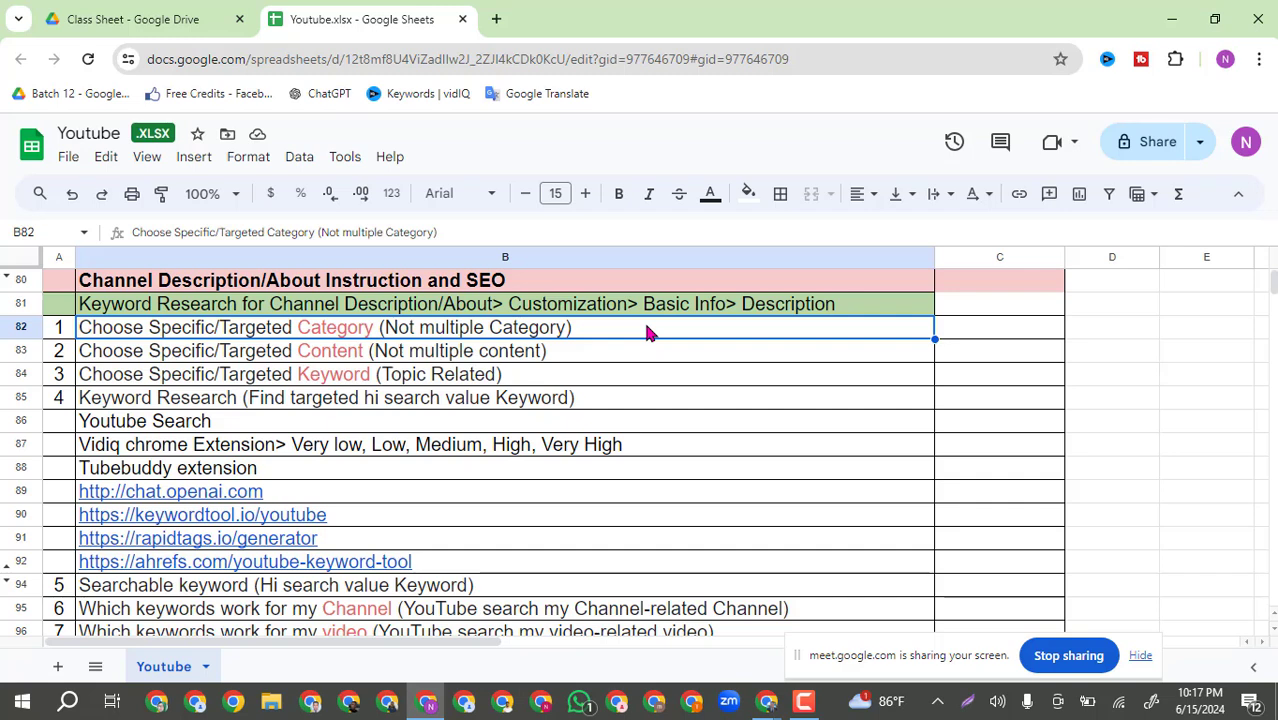
left_click(347, 361)
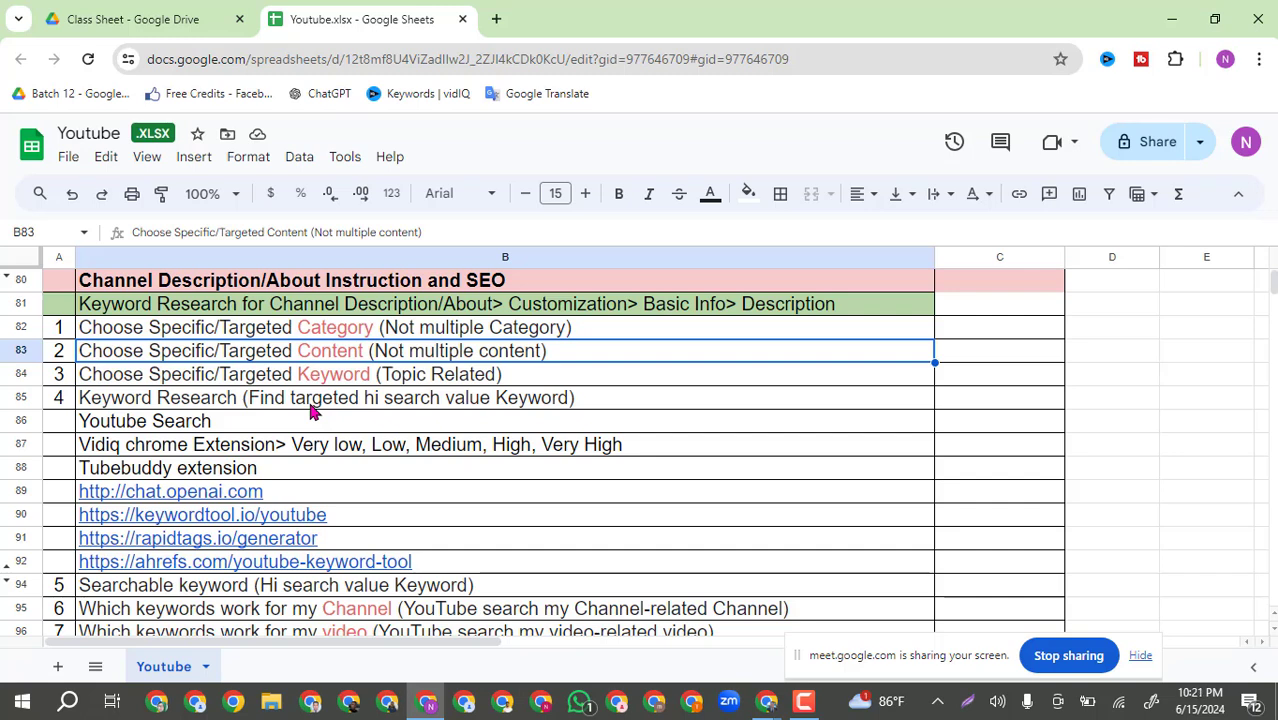
left_click(100, 428)
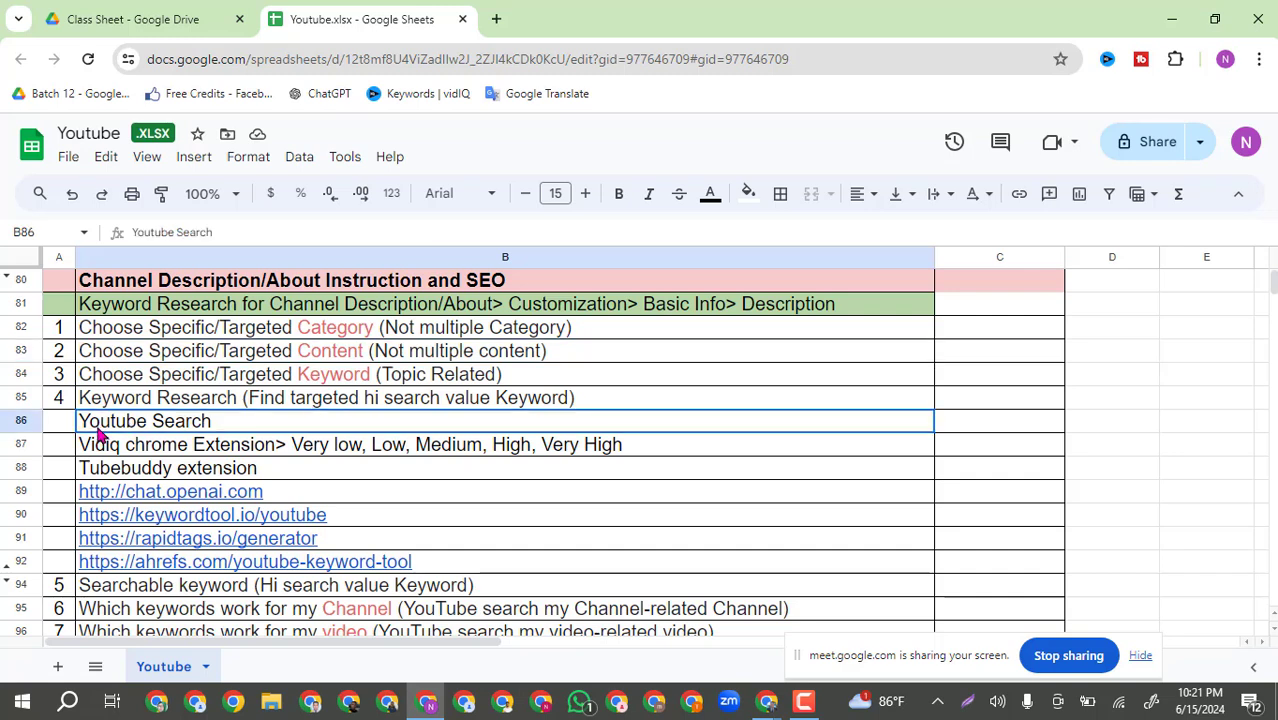
left_click(115, 443, "shift")
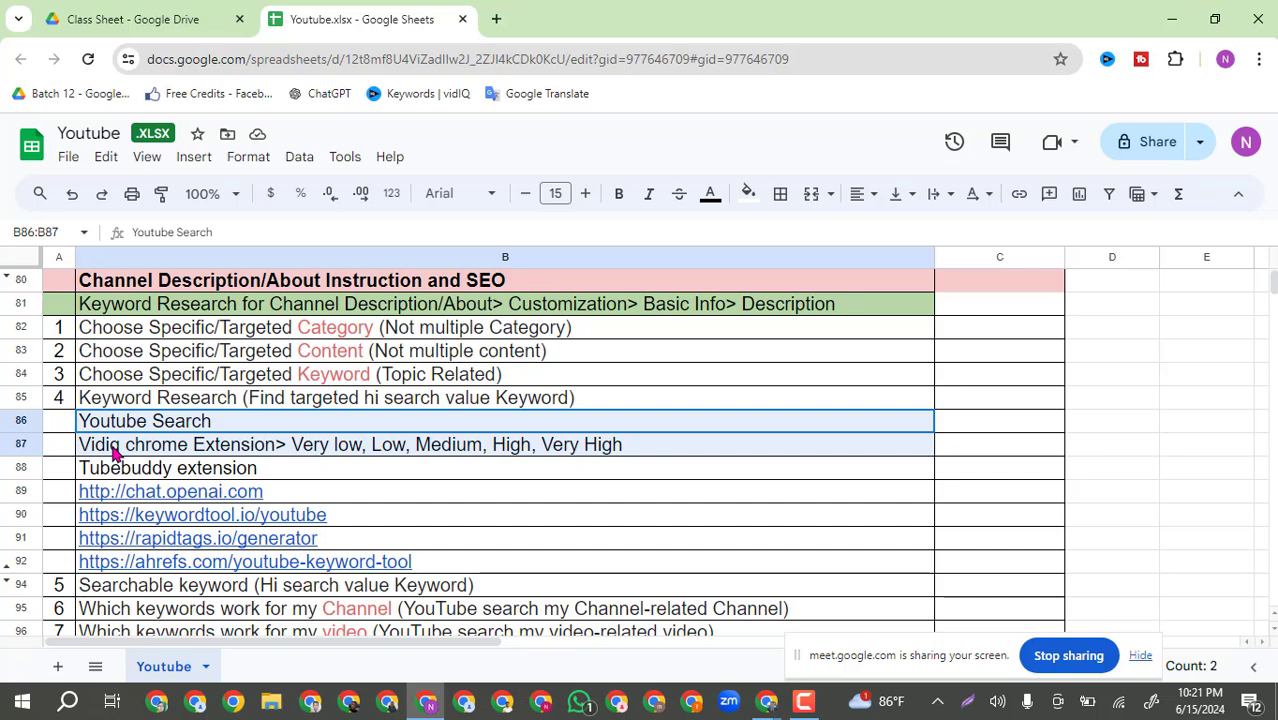
left_click(128, 450)
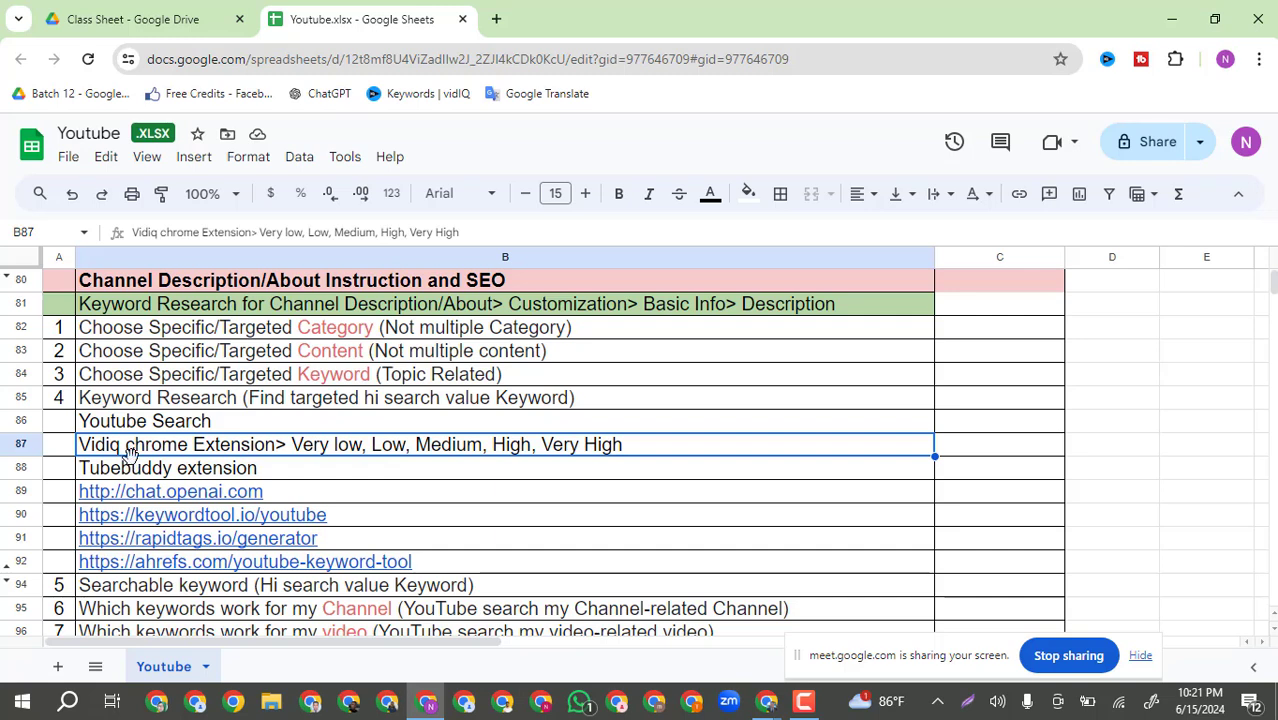
left_click(131, 474)
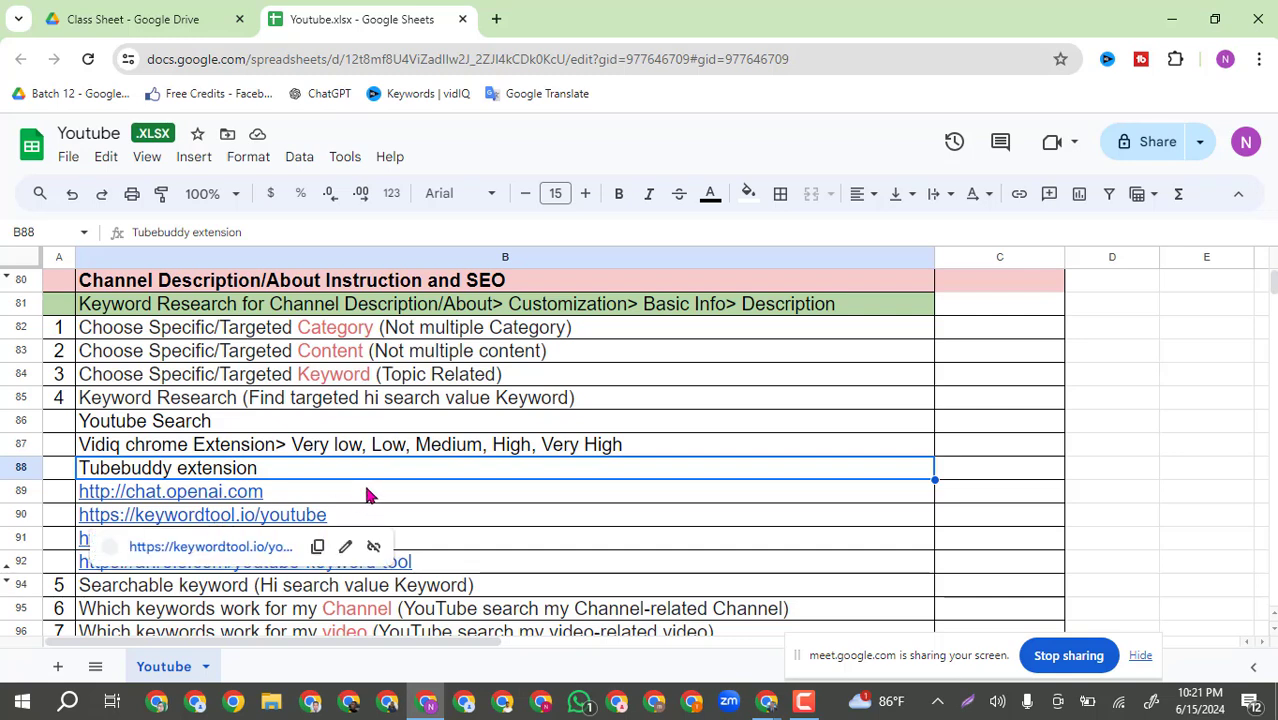
mouse_move(366, 494)
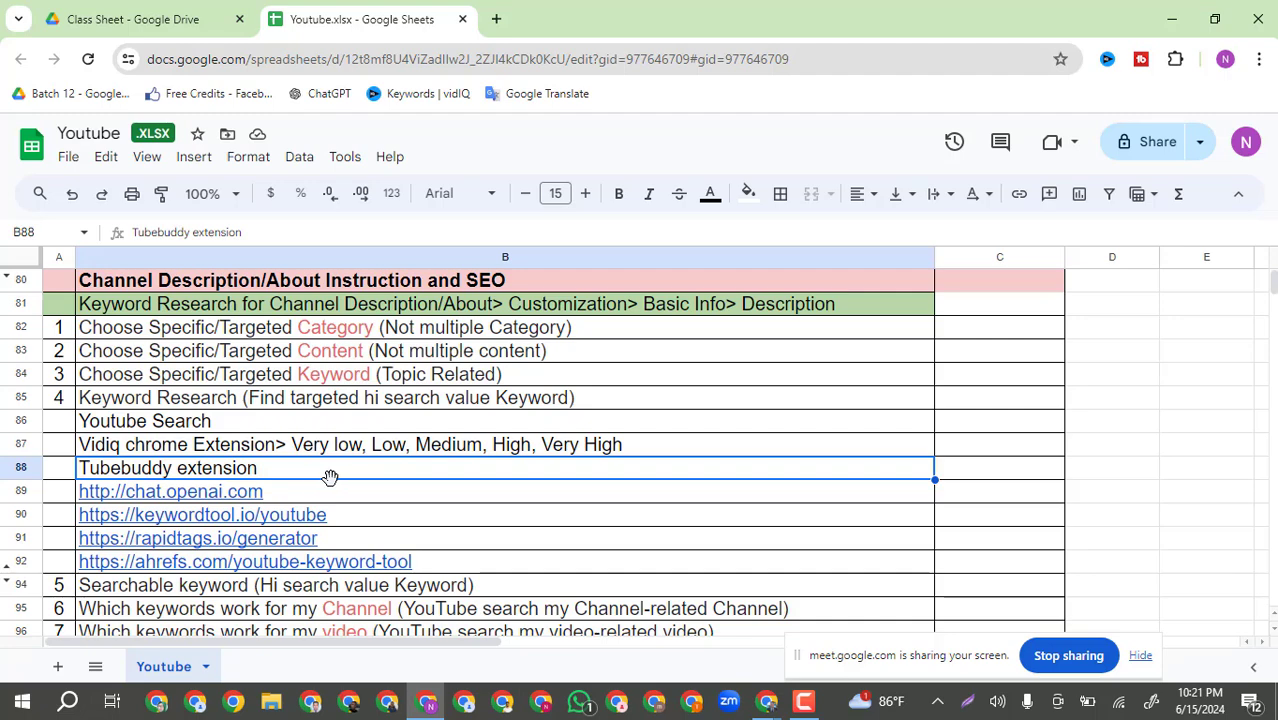
Review the keyword tool links and instructions 5 to 8 on searchable, channel and video keywords, then return to the section's heading.
scroll(330, 480, "down", 3)
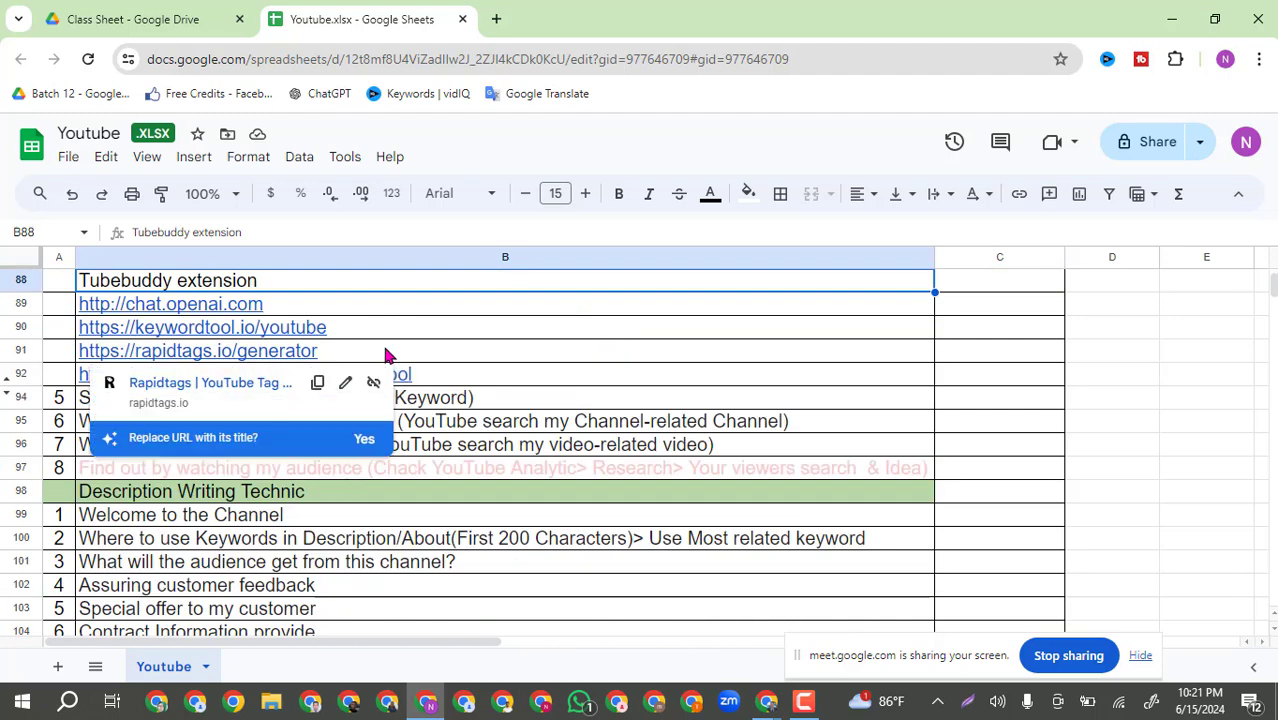
left_click(496, 311)
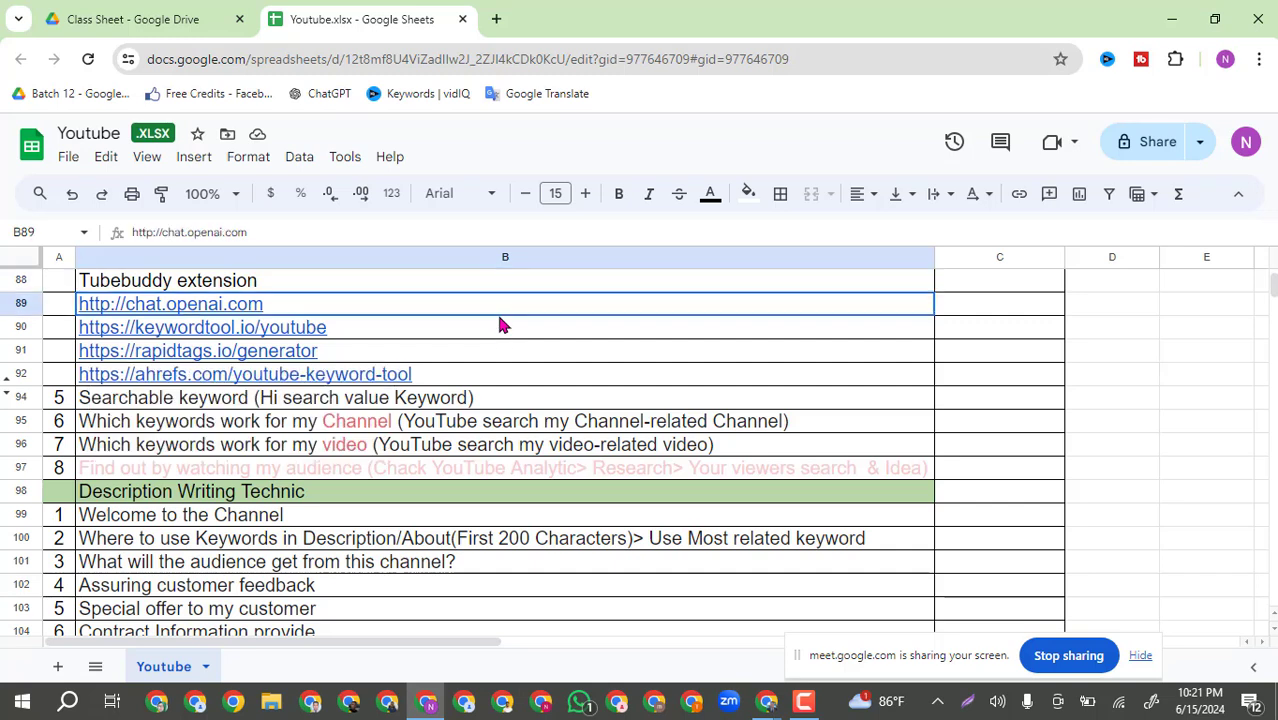
left_click(1137, 355)
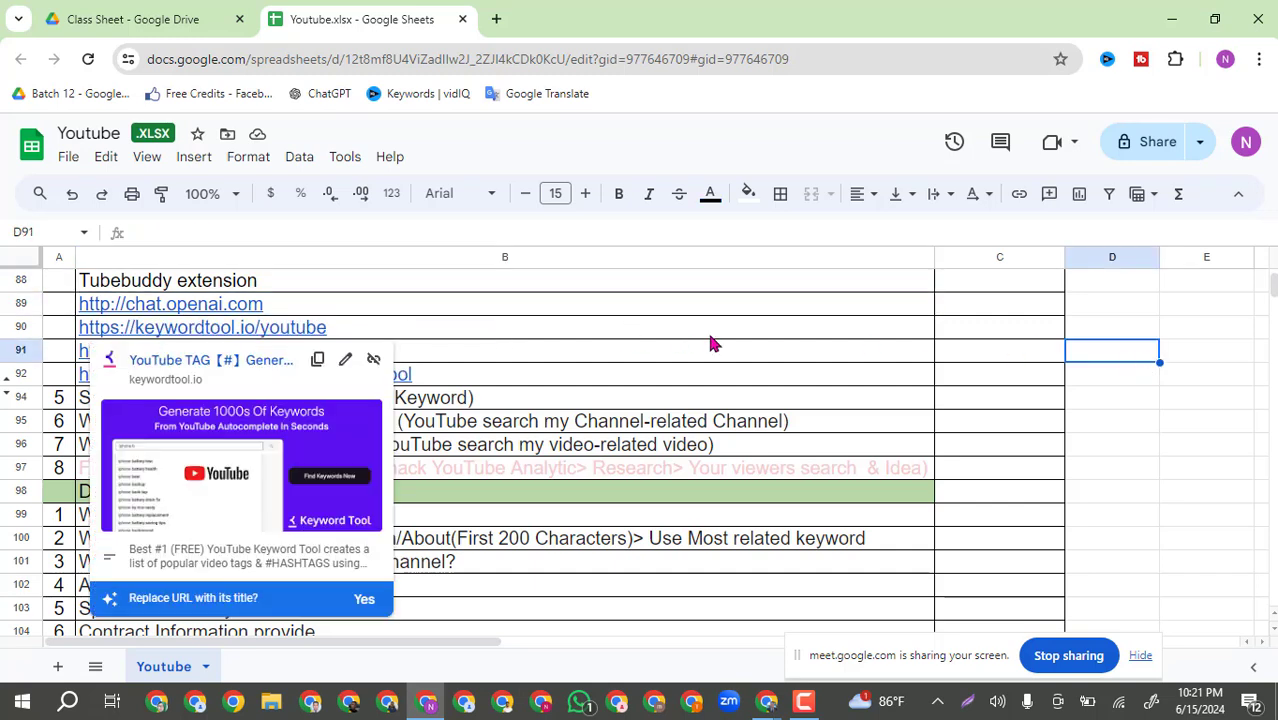
left_click(979, 425)
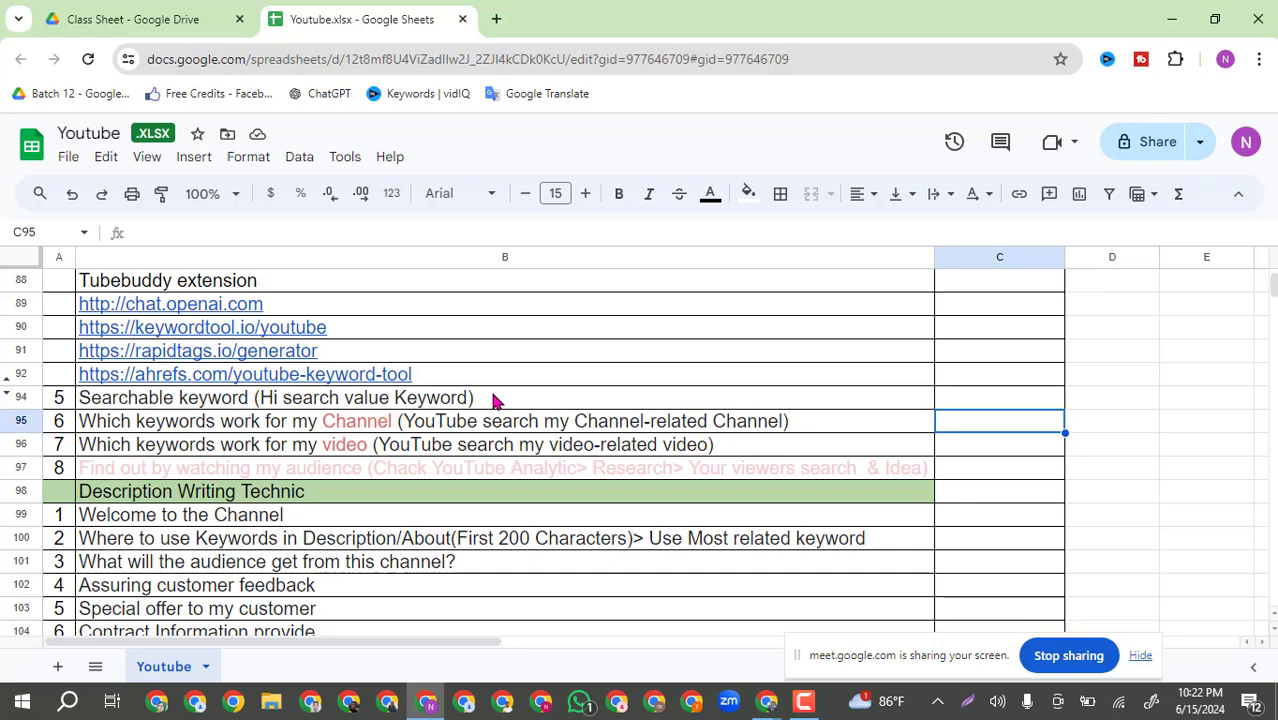
mouse_move(268, 318)
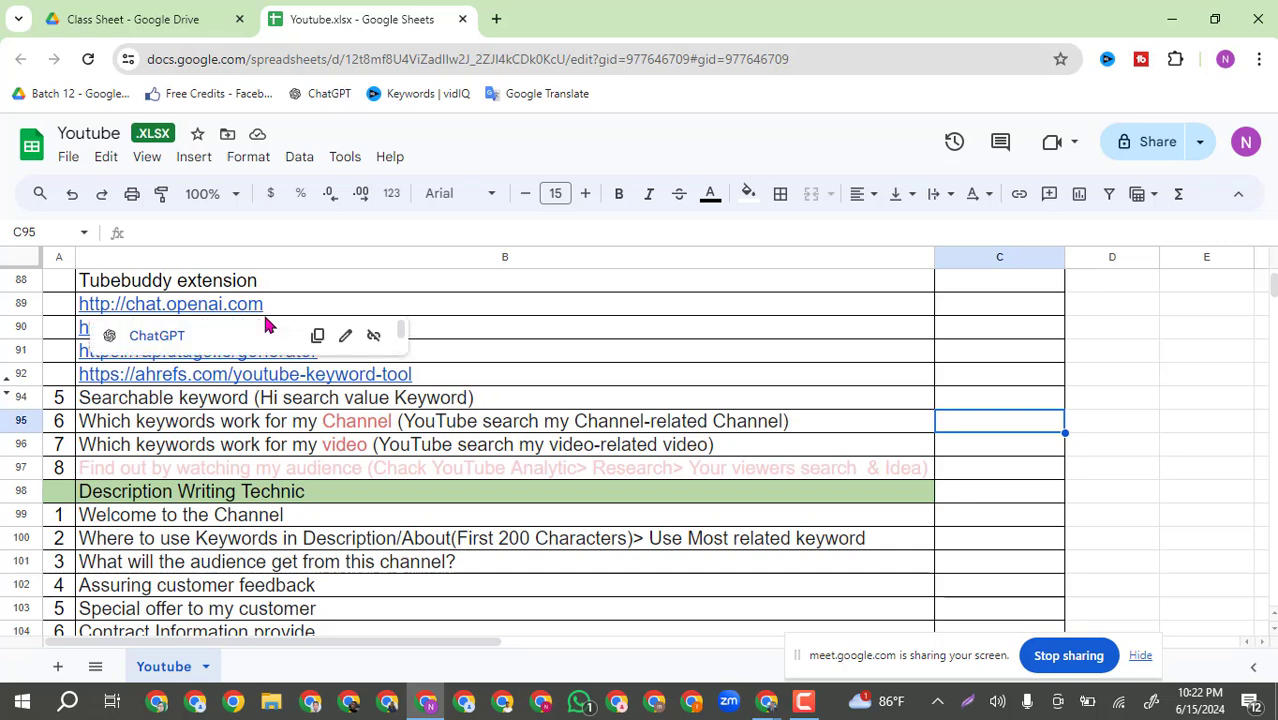
left_click(493, 398)
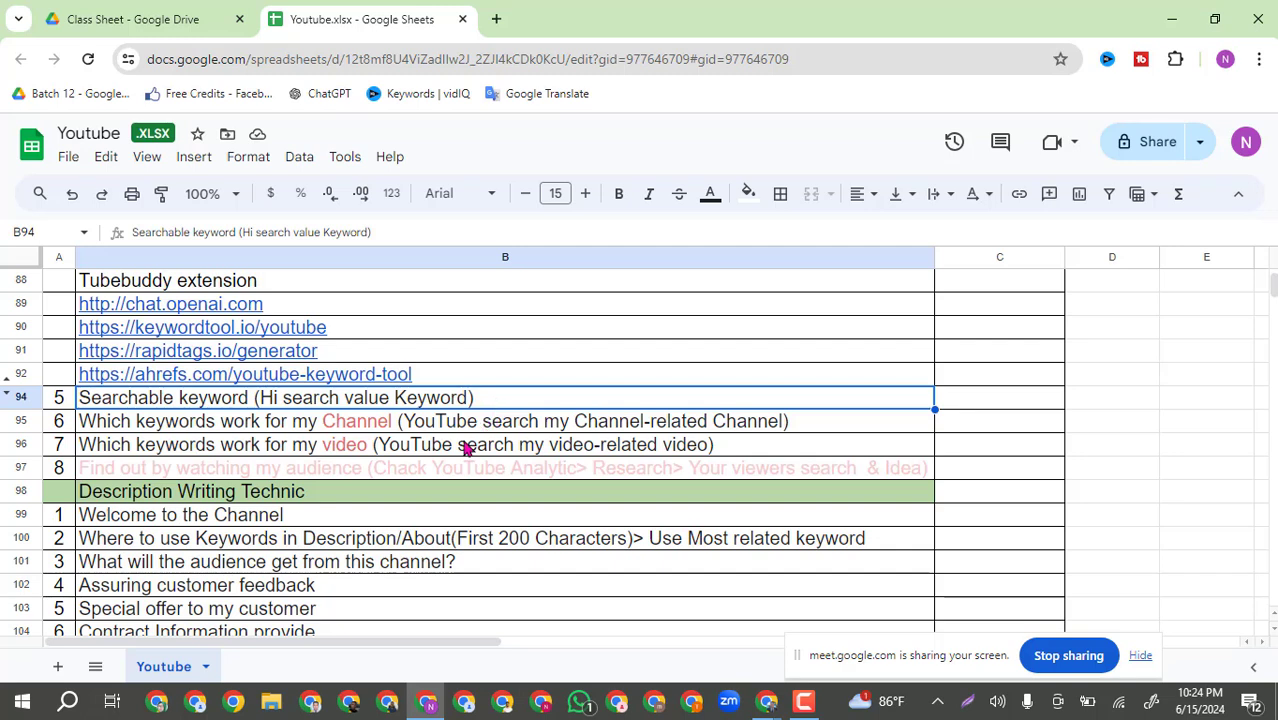
left_click(507, 374)
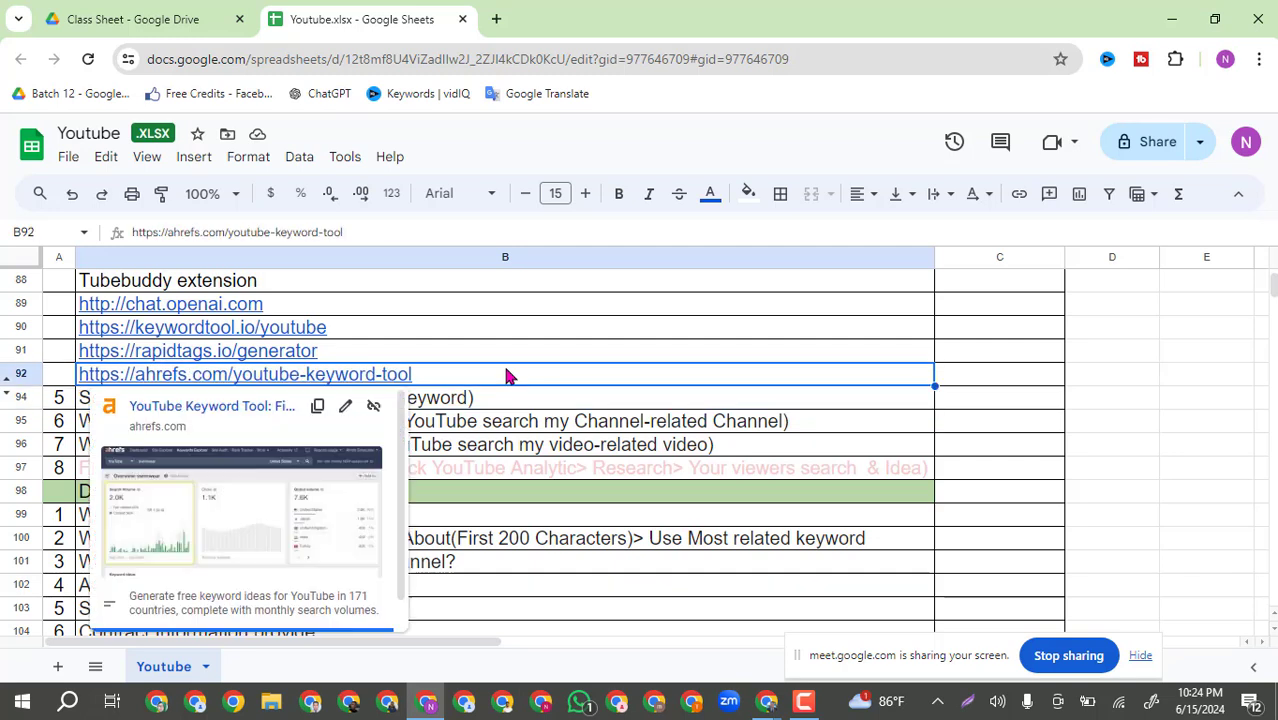
left_click(660, 466)
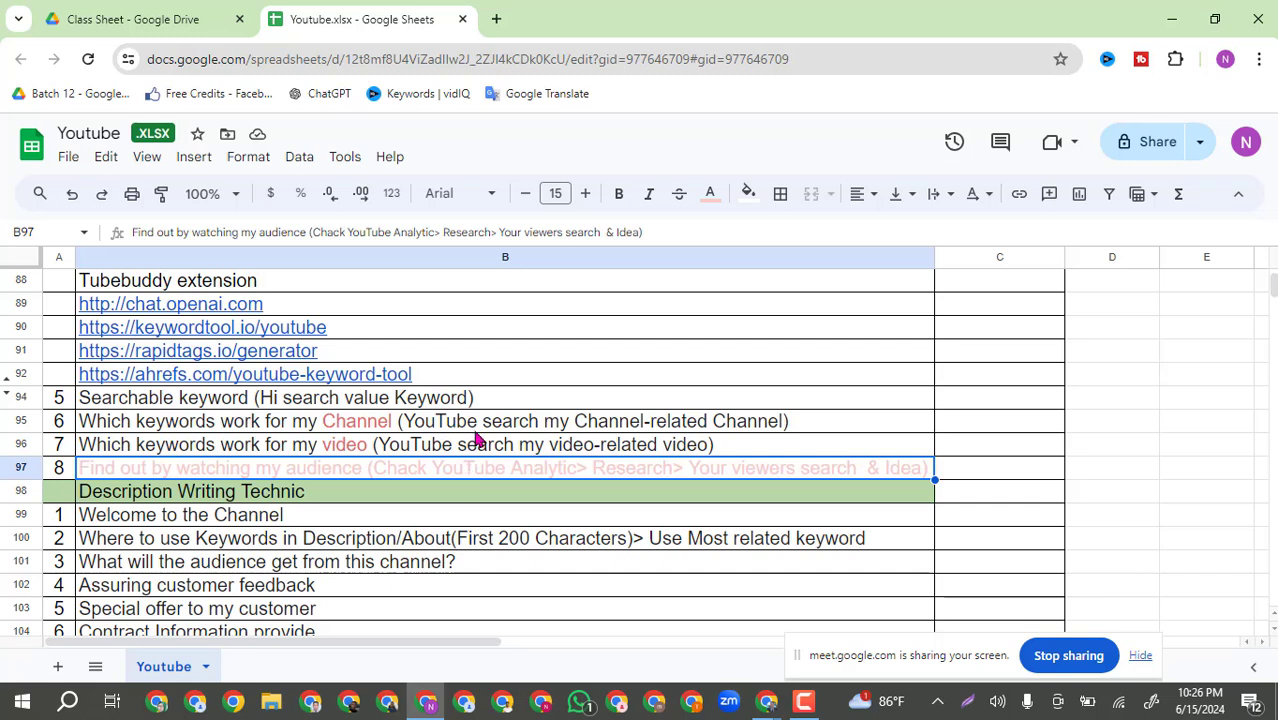
mouse_move(557, 388)
mouse_move(252, 364)
mouse_move(528, 357)
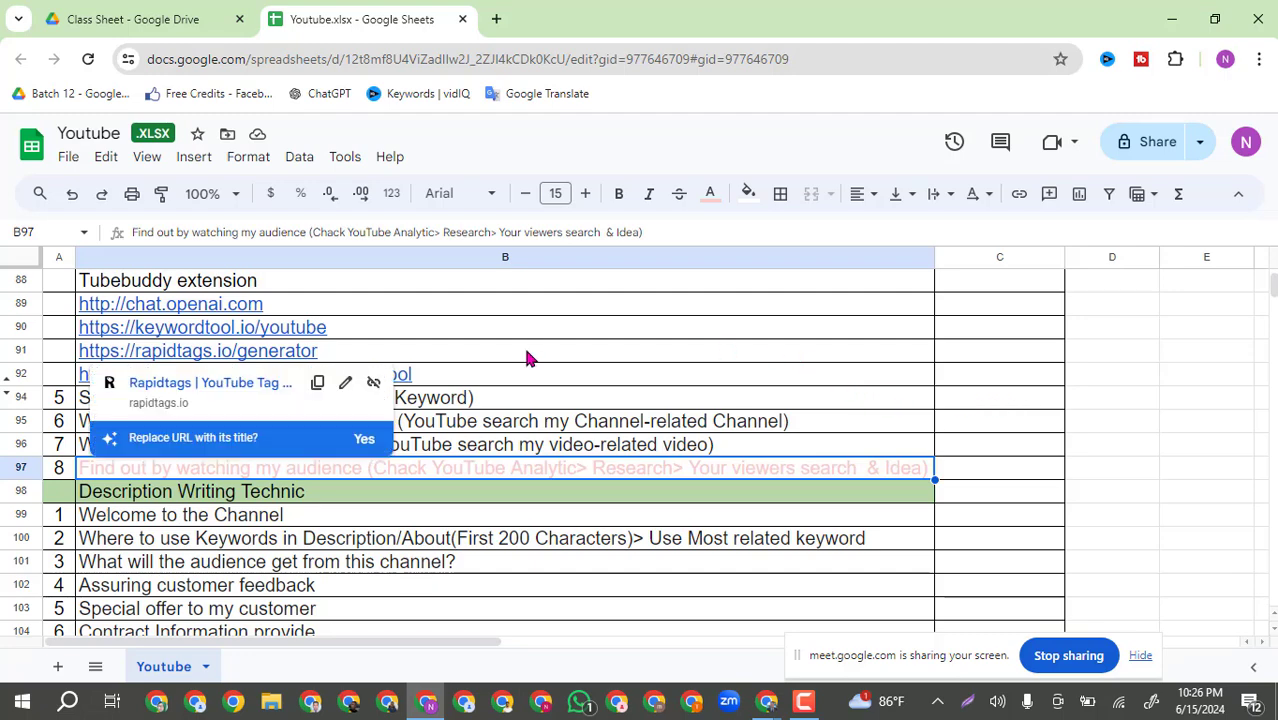
scroll(528, 357, "up", 2)
scroll(720, 397, "up", 2)
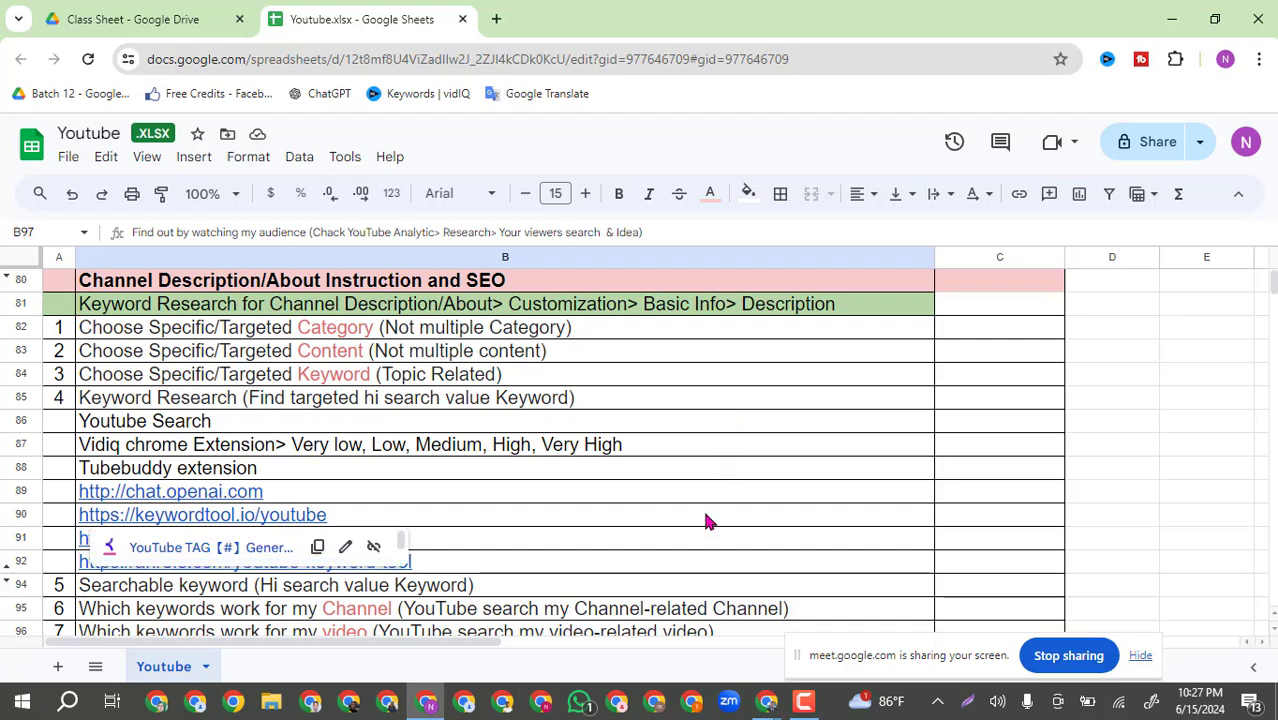
Switch to the Google Meet call to check who is waiting to join, and return to the class sheet.
mouse_move(767, 704)
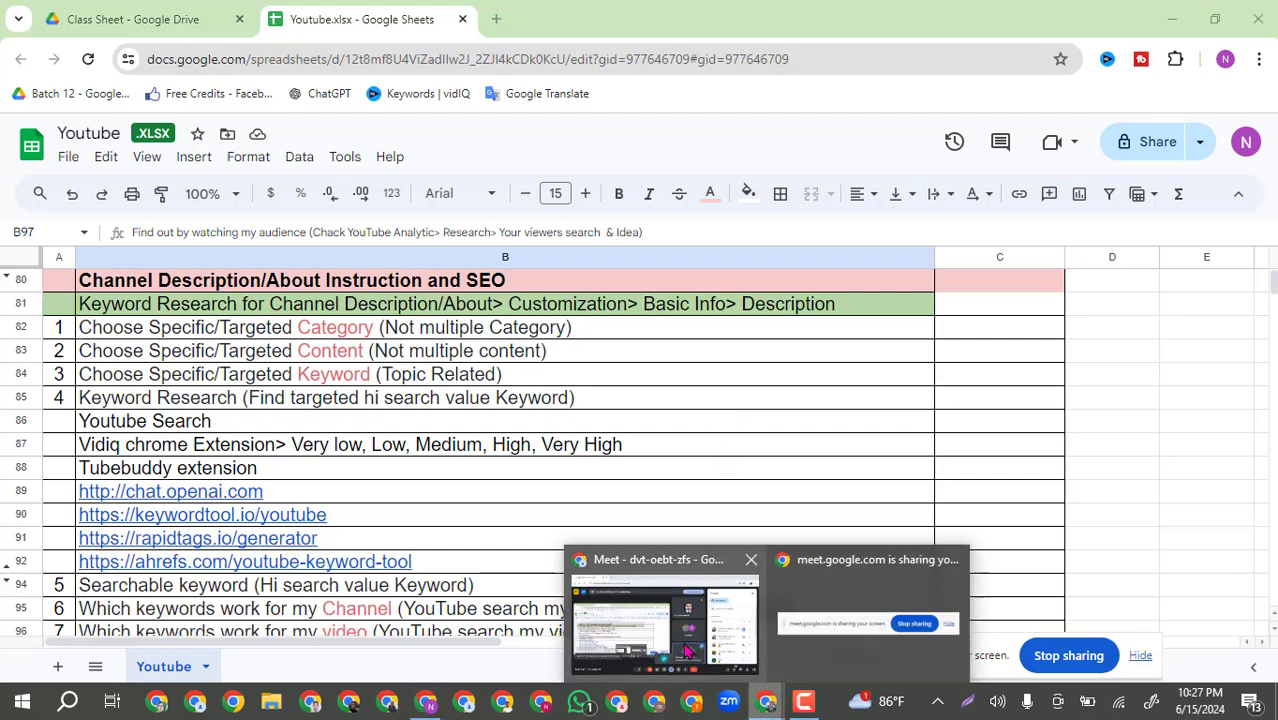
left_click(664, 625)
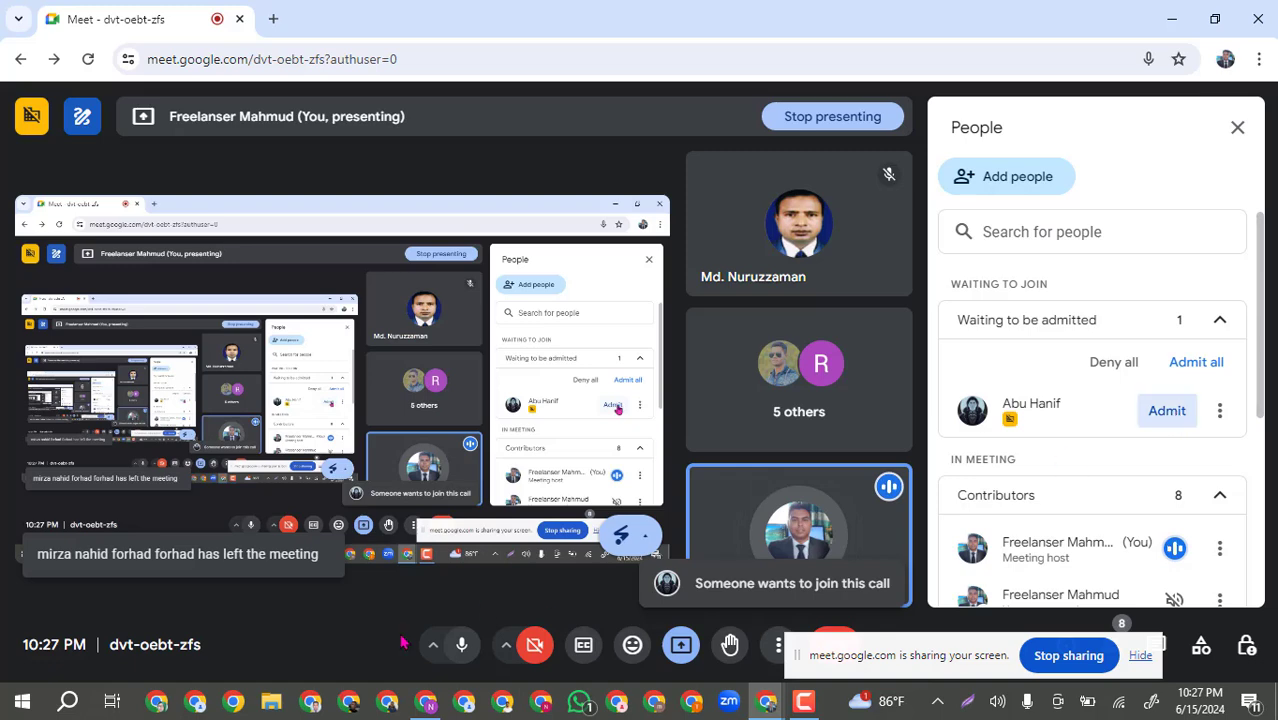
left_click(427, 704)
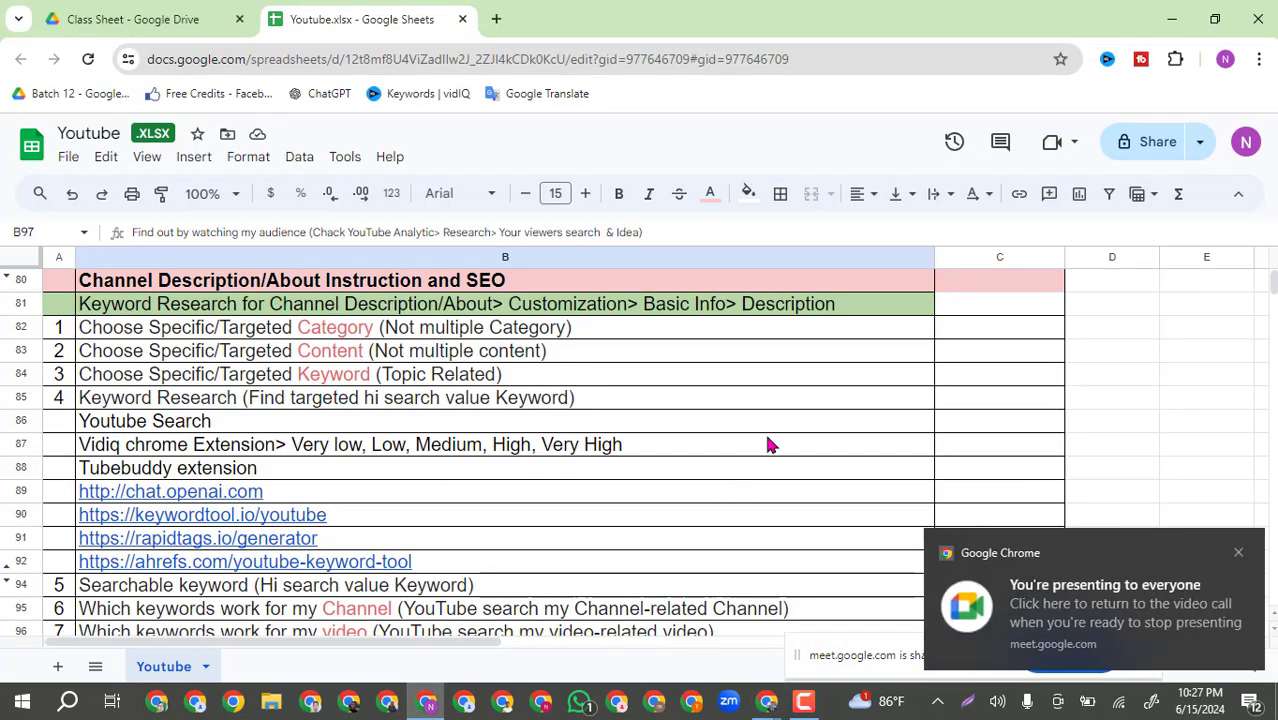
Open Google Translate in a new tab and enter "Digital marketing" as the English text for Bengali translation.
left_click(496, 19)
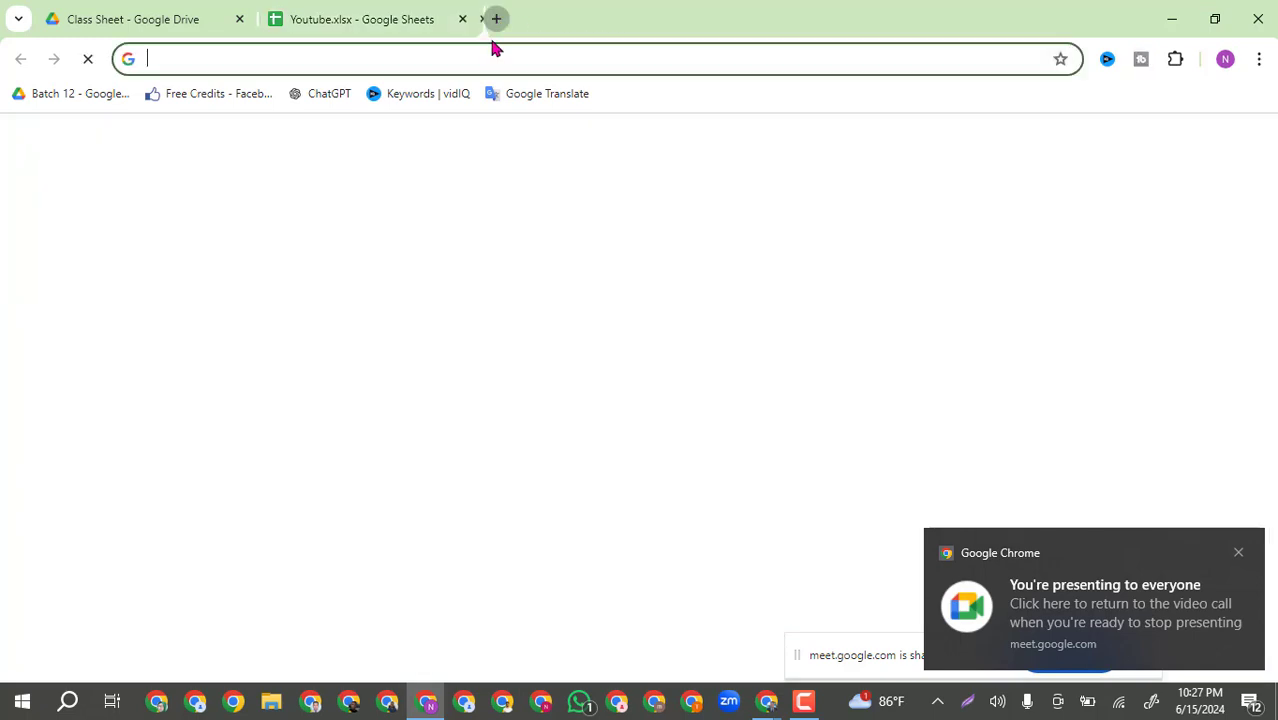
left_click(514, 95)
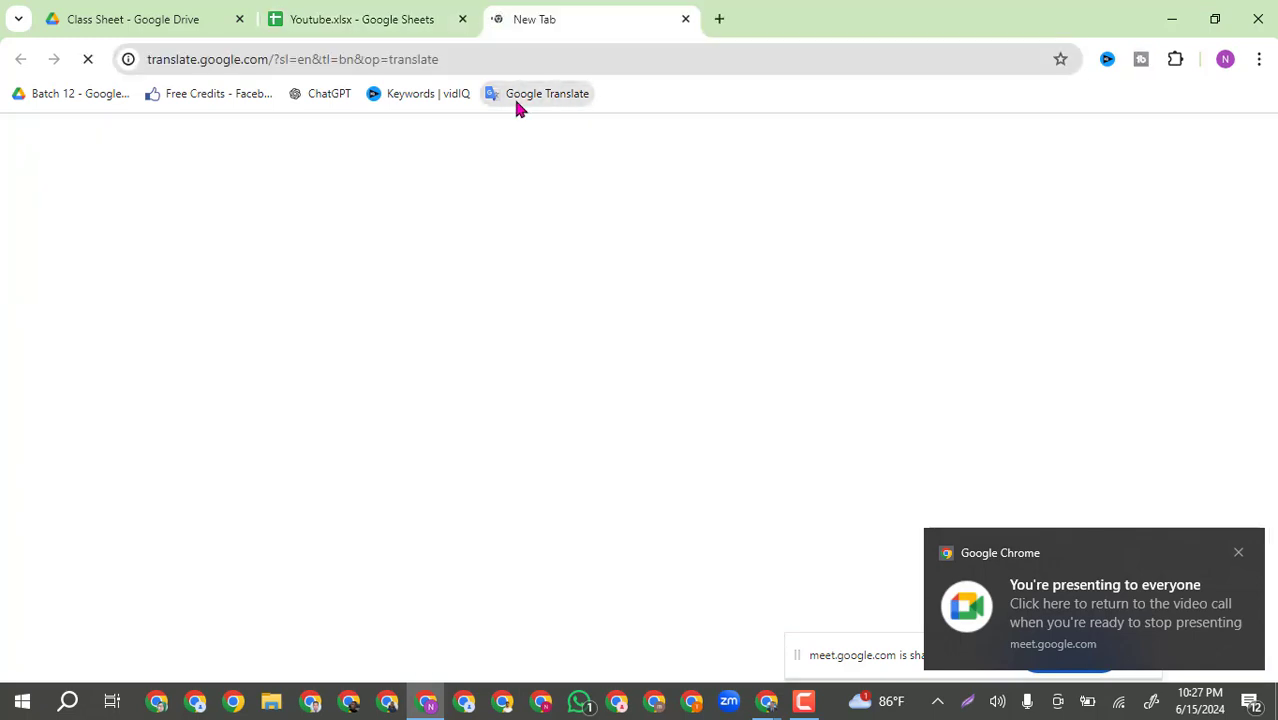
left_click(398, 14)
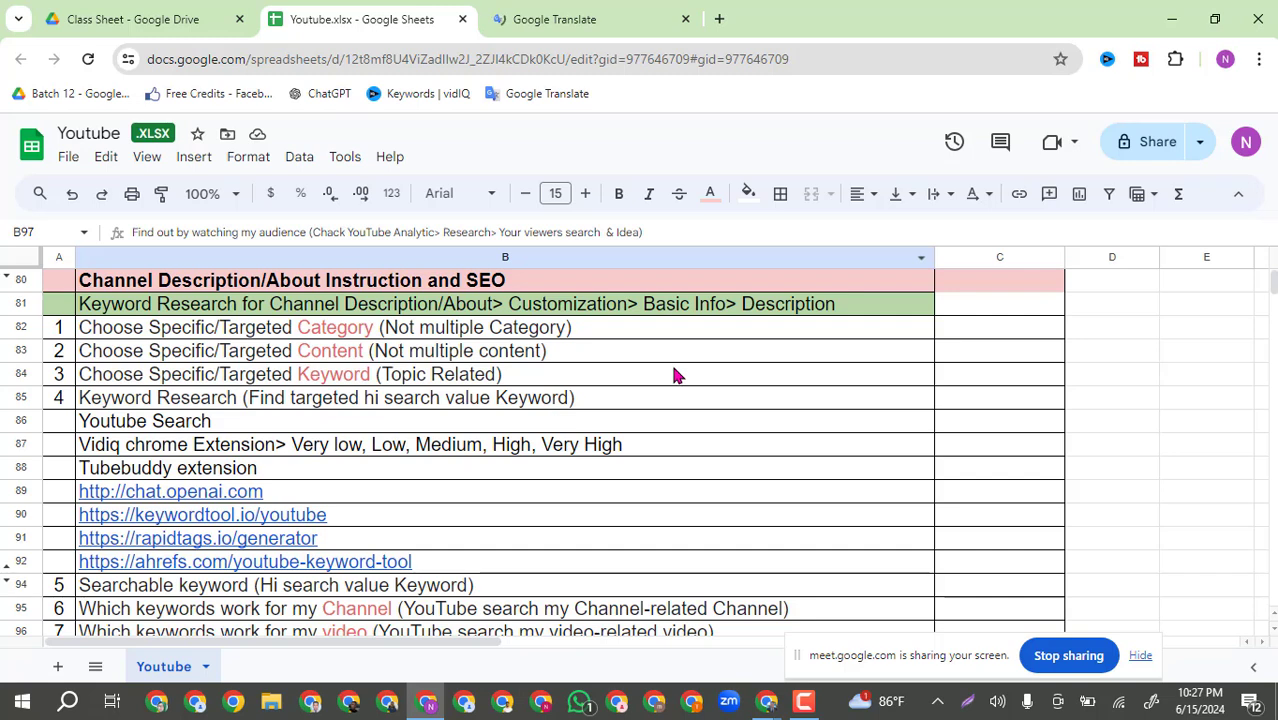
left_click(622, 12)
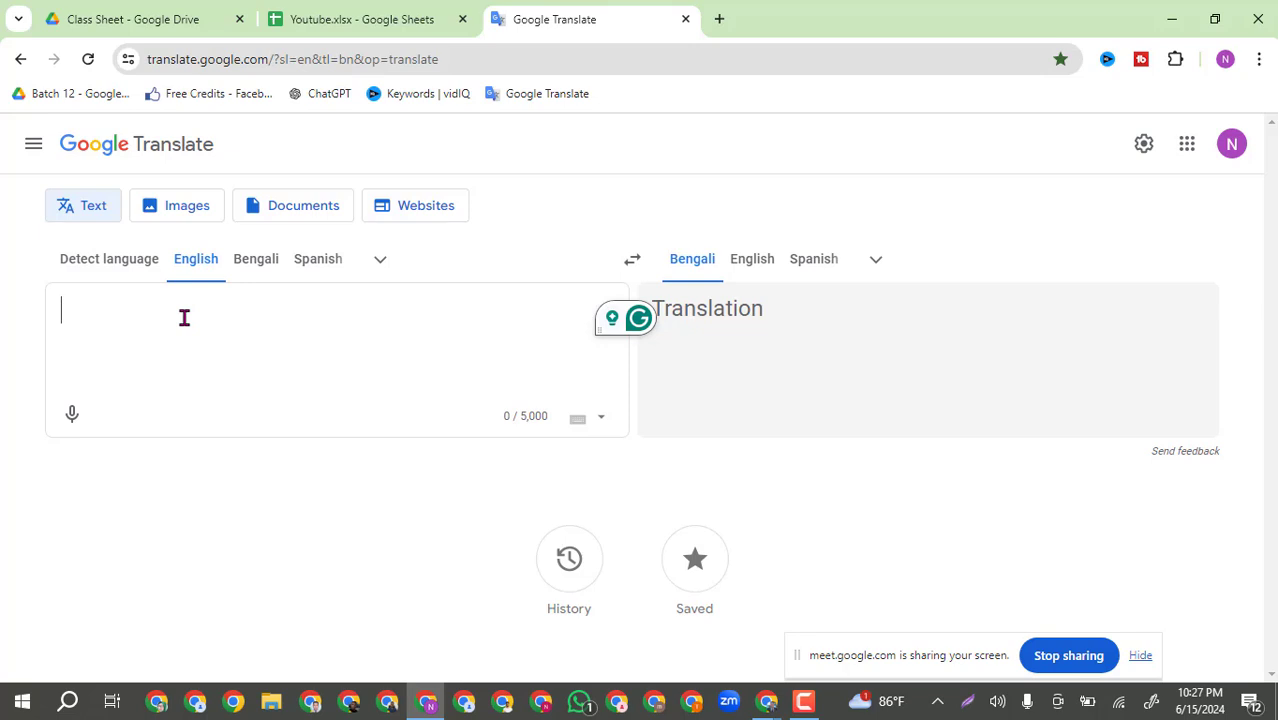
type("D")
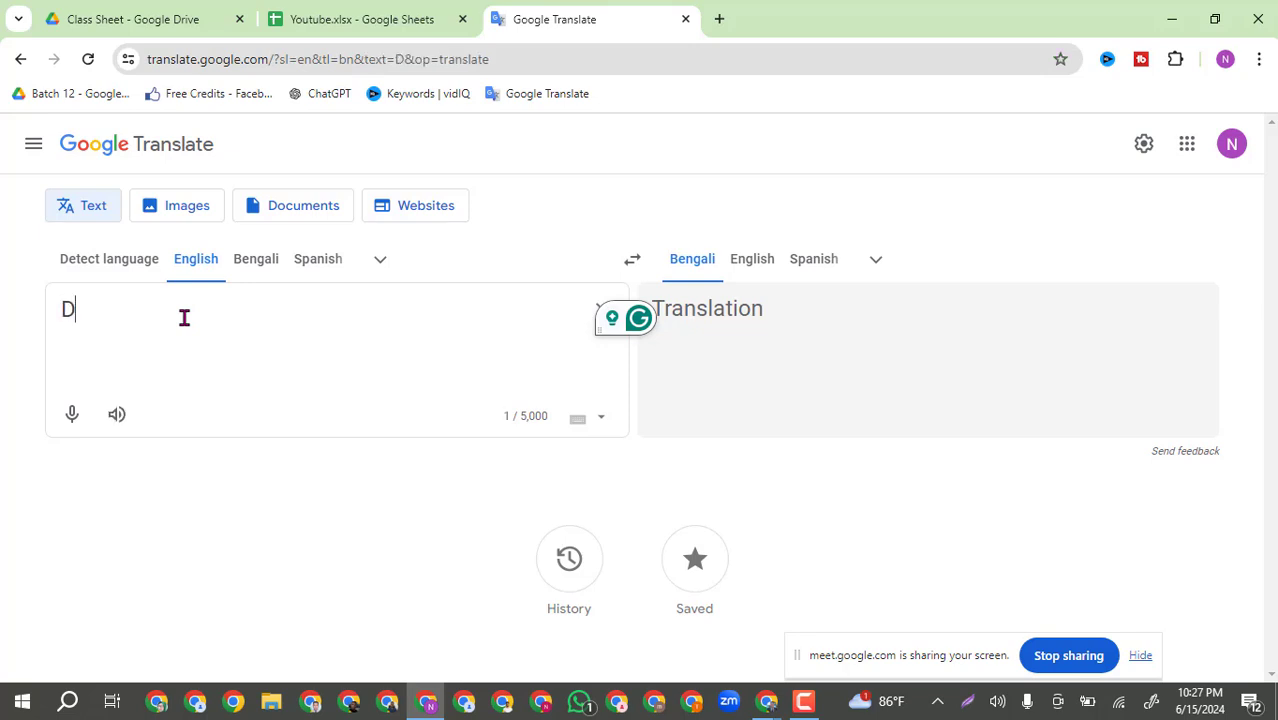
type("igita")
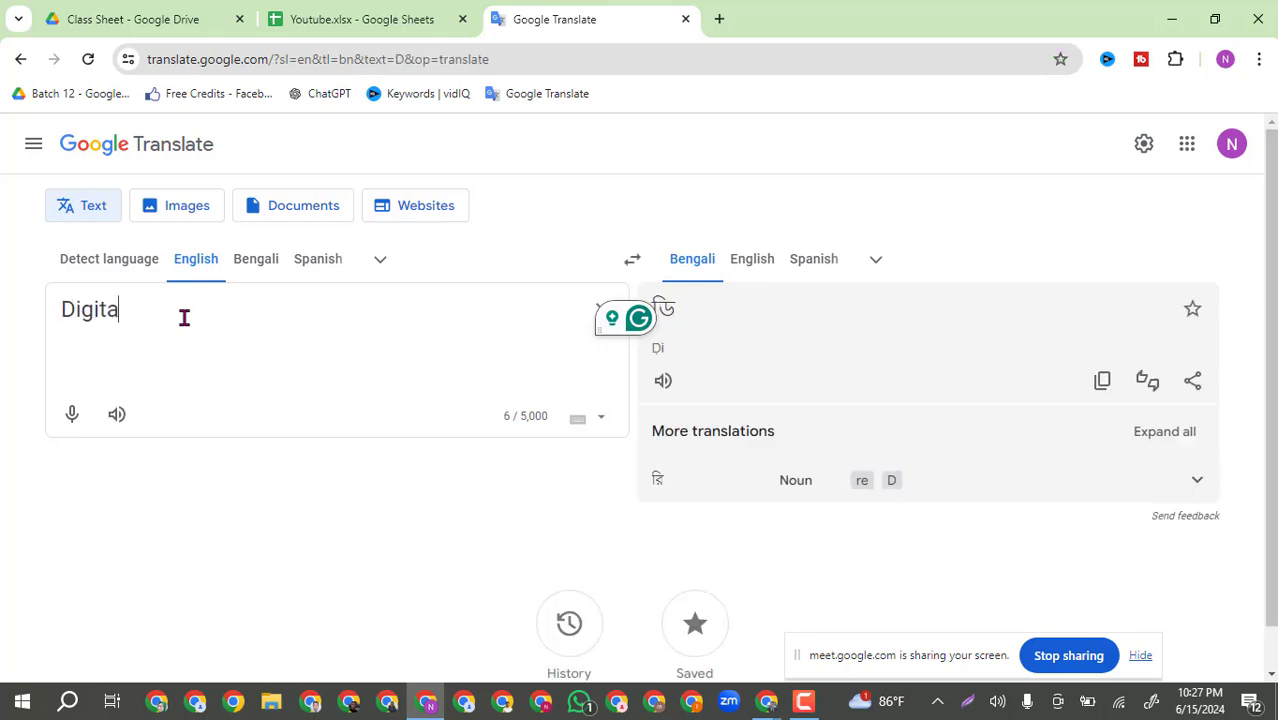
type("l marketing")
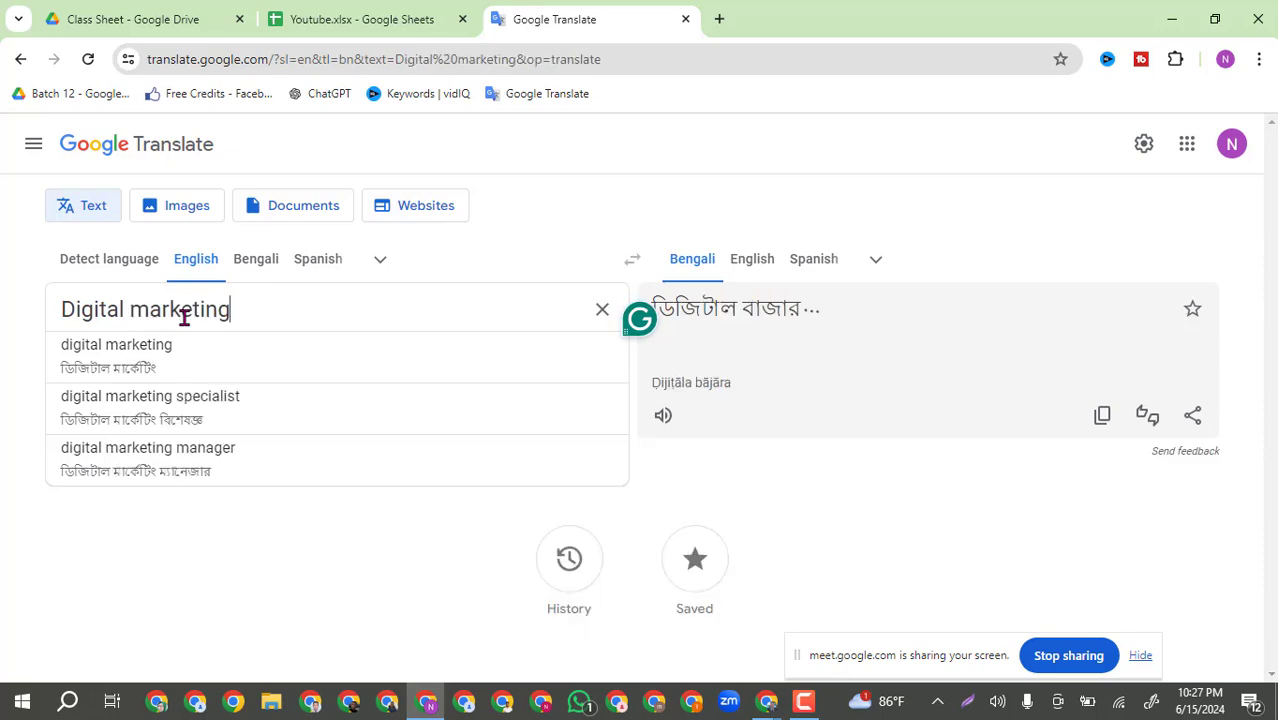
left_click(310, 303)
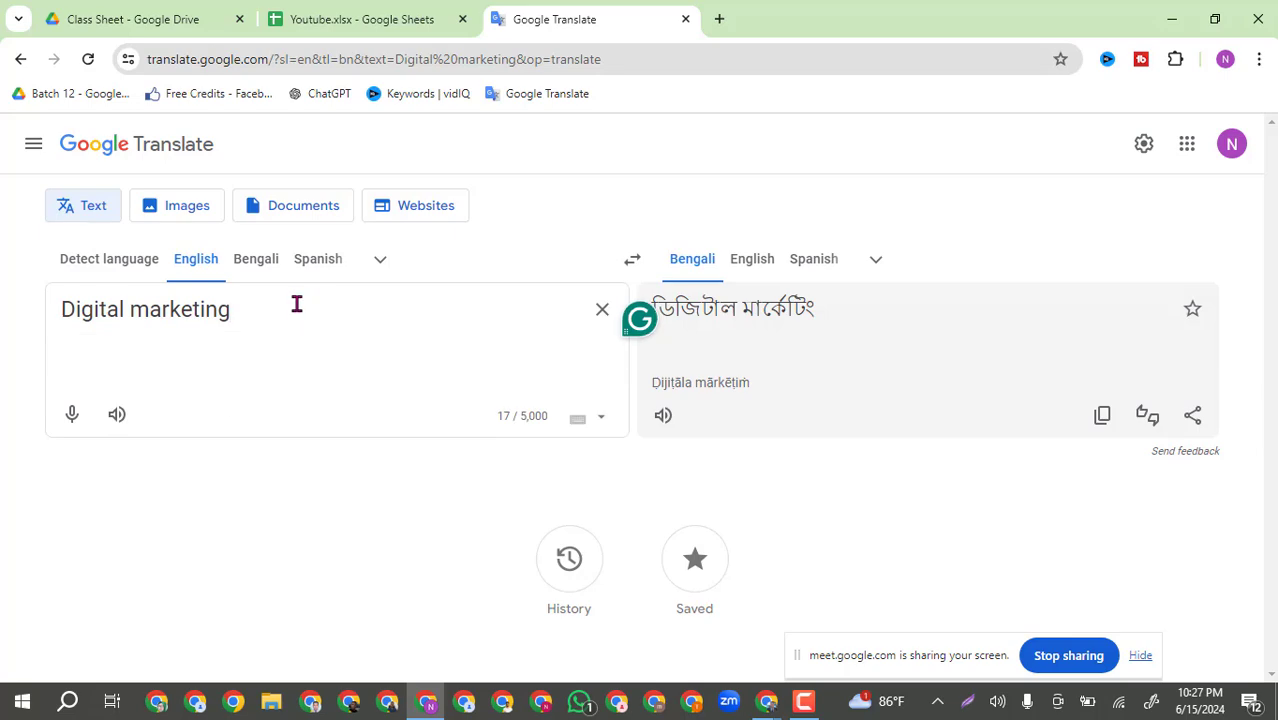
Copy the targeted category wording from the class sheet's first instruction and insert it with a hyphen before "Digital marketing" in Google Translate.
left_click(334, 14)
left_click(320, 334)
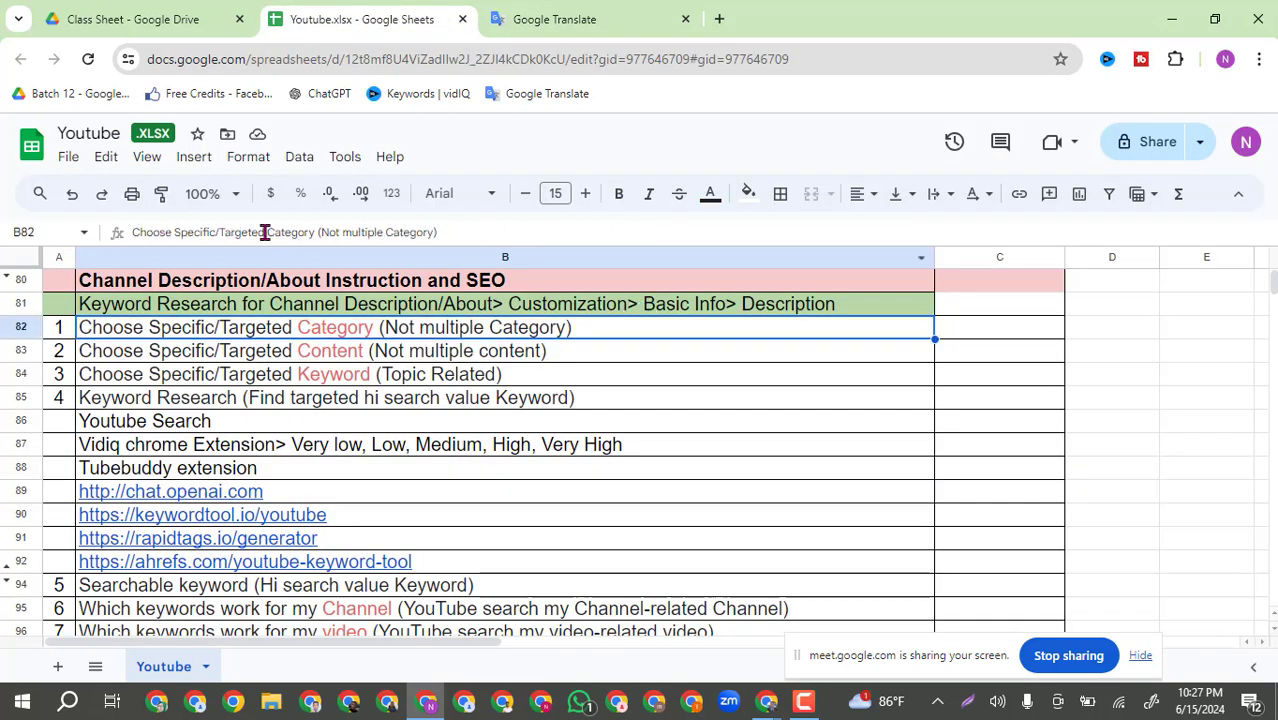
left_click_drag(310, 232, 222, 232)
key("ctrl+c")
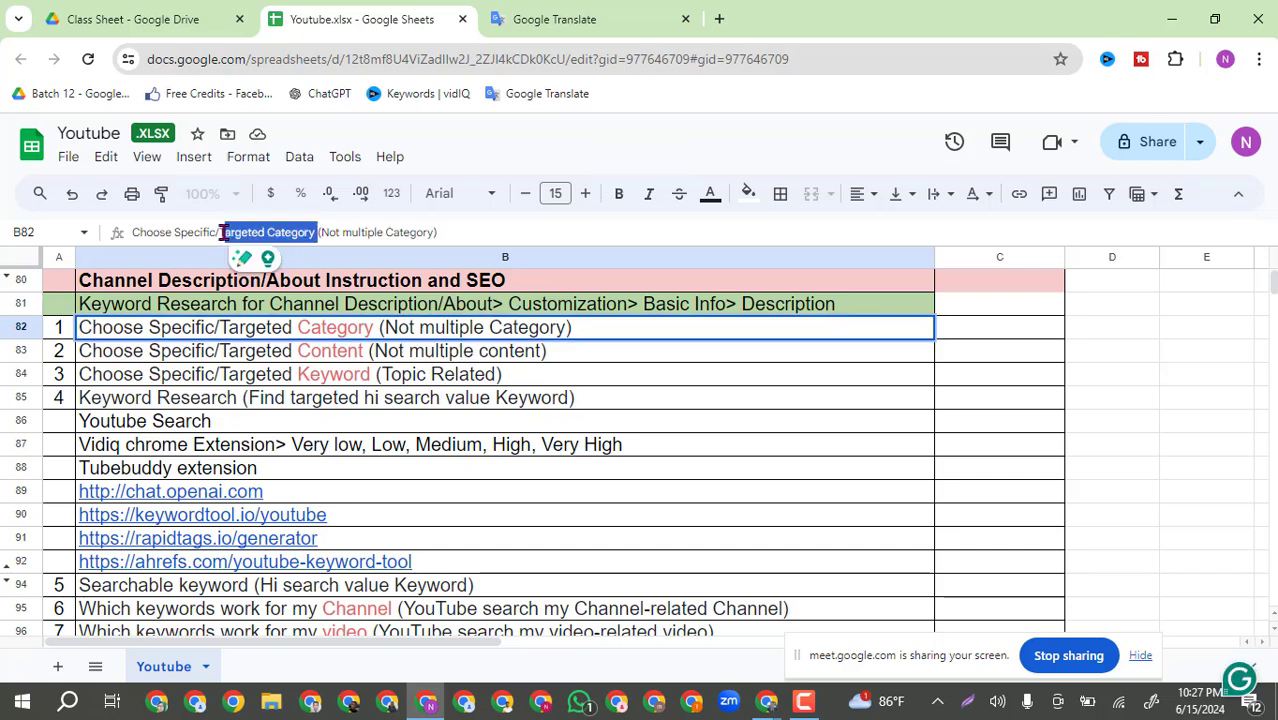
left_click(556, 19)
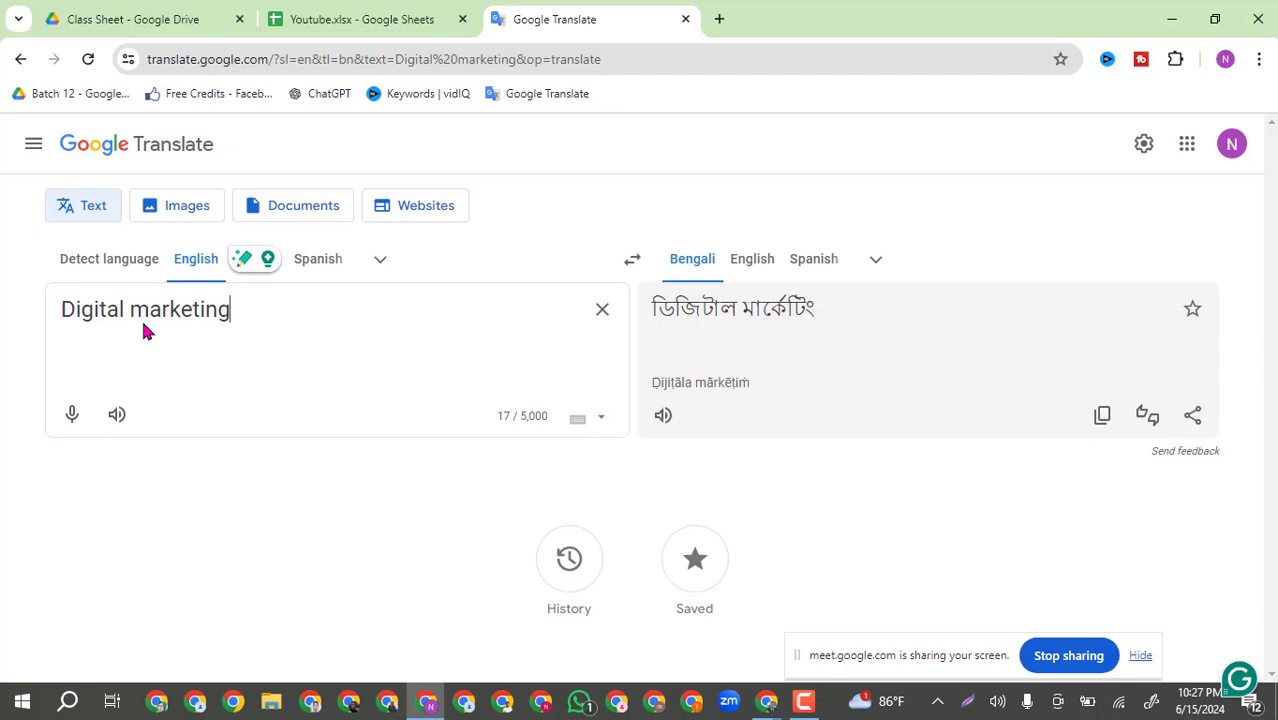
left_click(63, 309)
key("ctrl+v")
type("-")
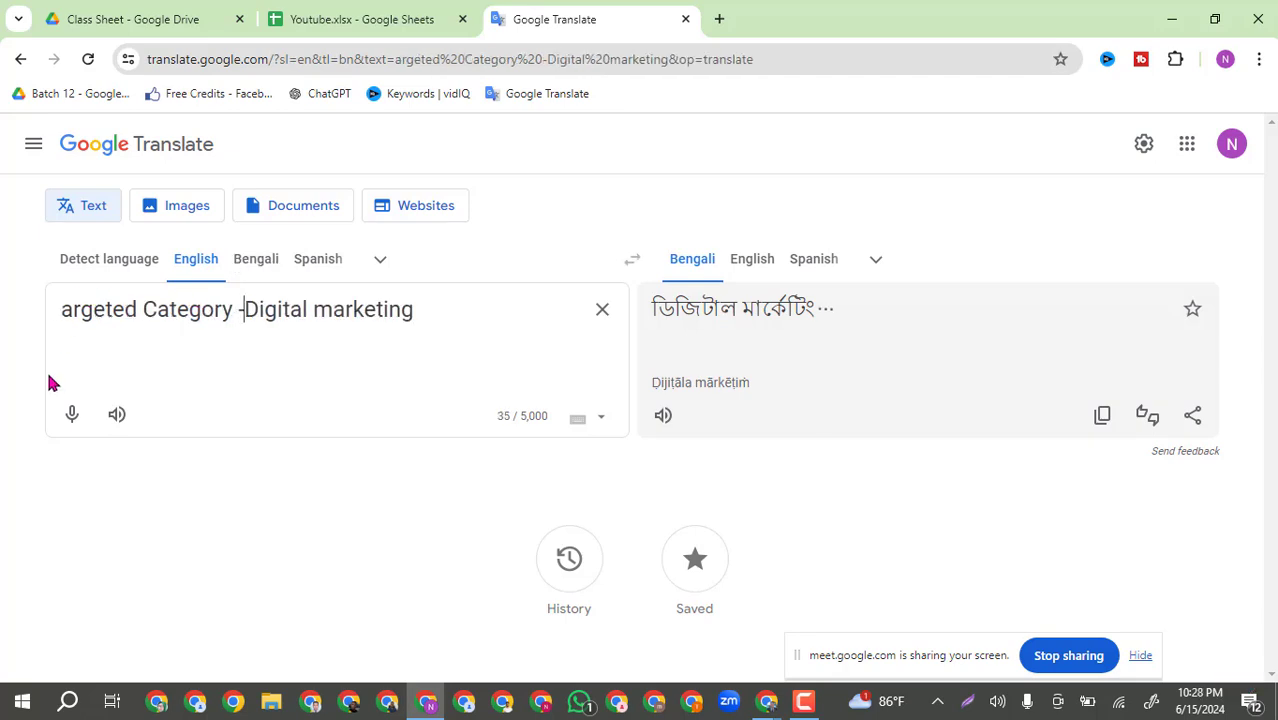
Delete the partial word "argeted" from the source text, leaving "Category -Digital marketing".
left_click(140, 310)
left_click_drag(140, 310, 48, 314)
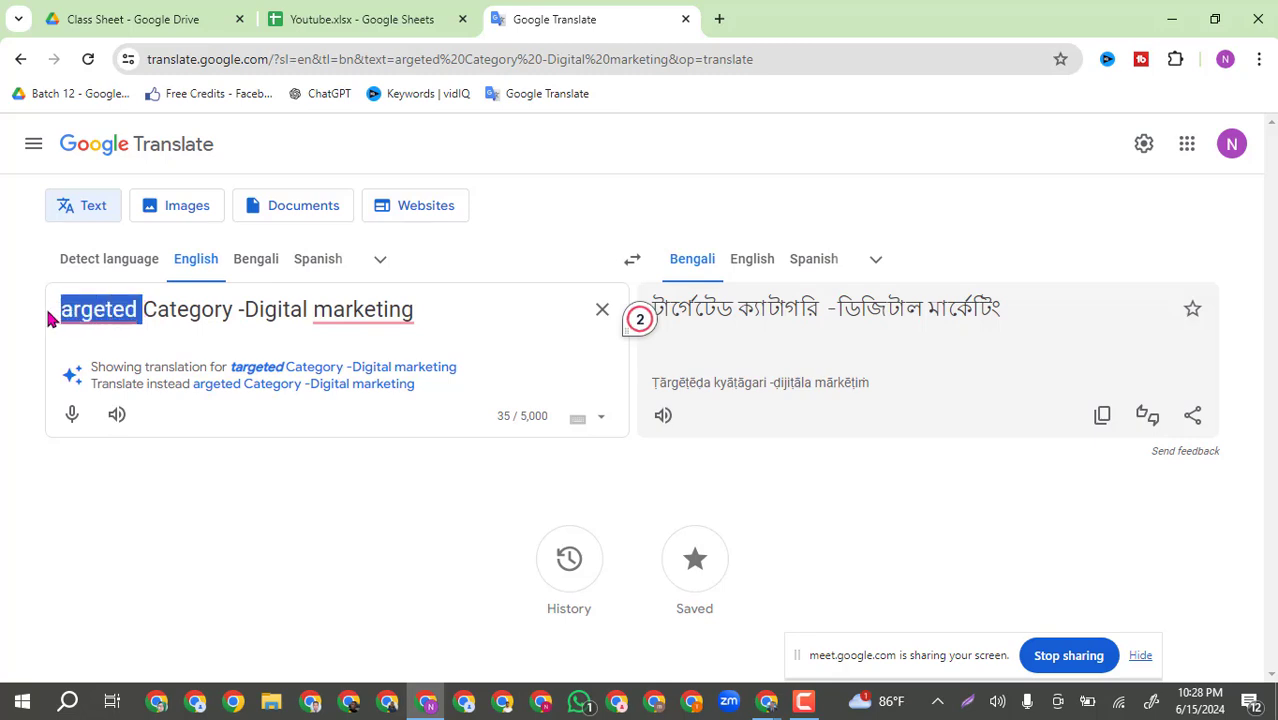
key("BackSpace")
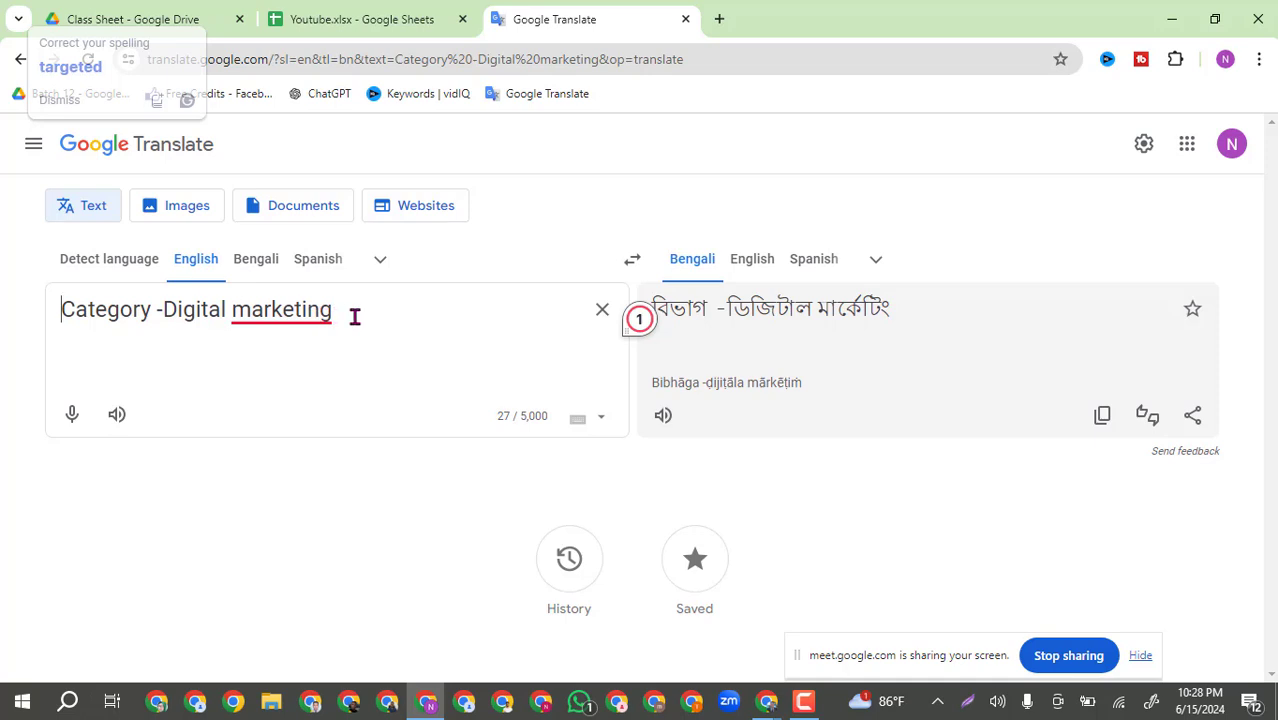
mouse_move(354, 316)
left_click(285, 400)
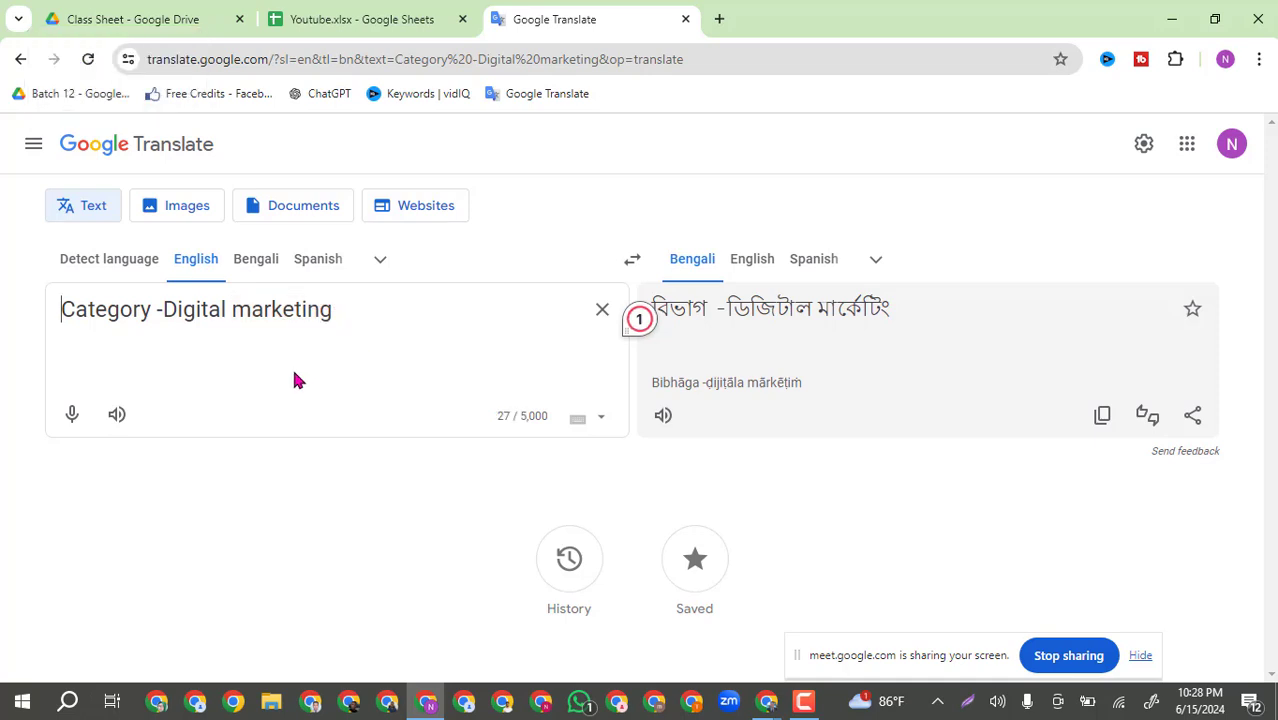
Copy the word "Content" from the class sheet's second instruction and add it with a hyphen on a new line below the category in Google Translate.
left_click(354, 309)
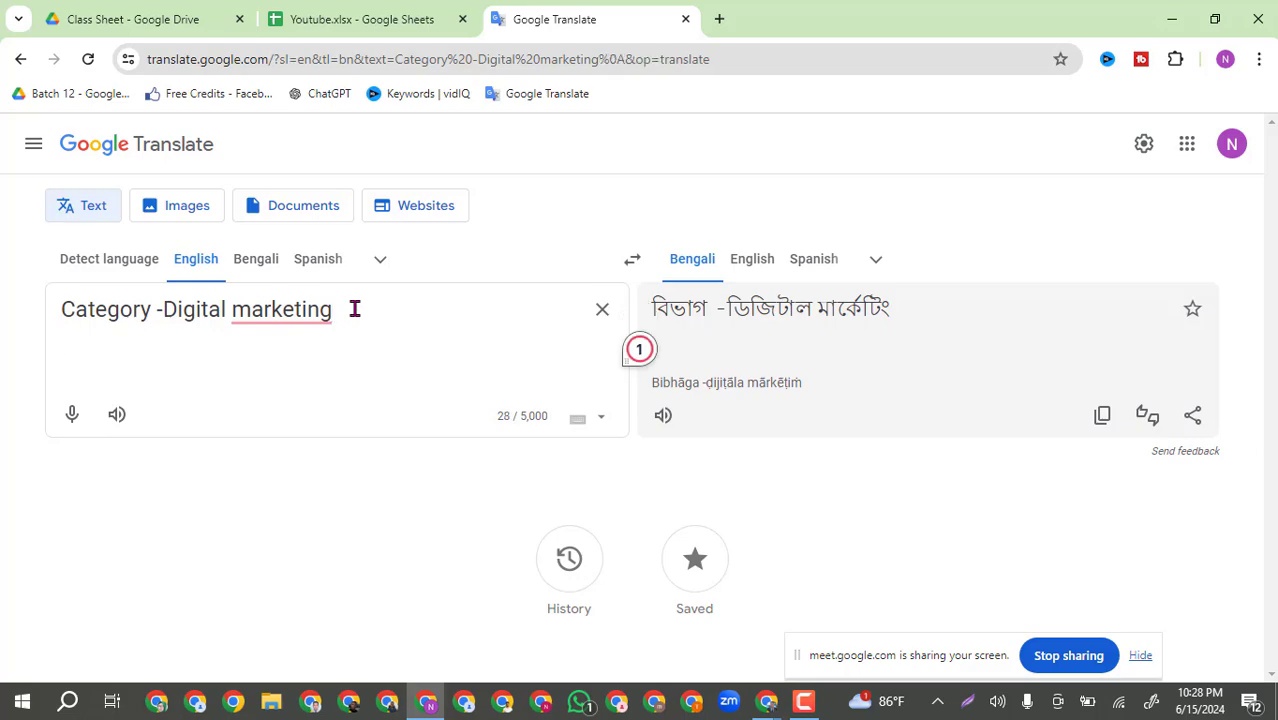
left_click(447, 8)
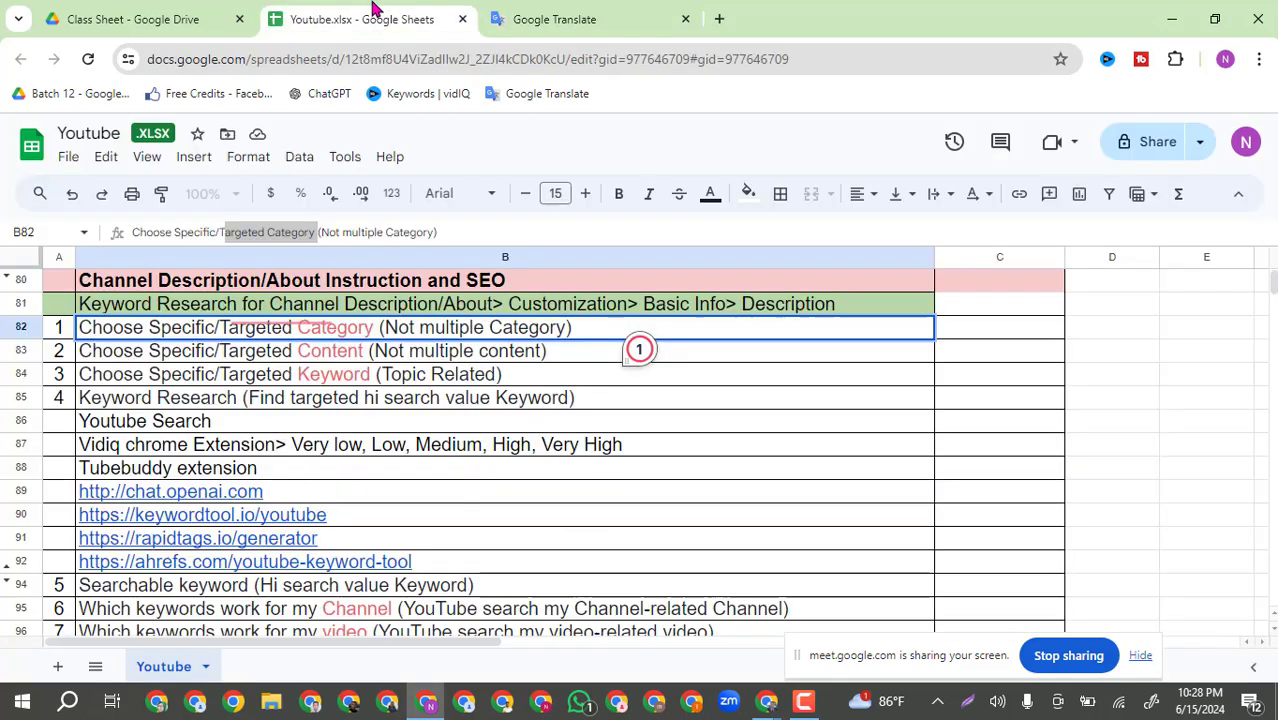
left_click(340, 356)
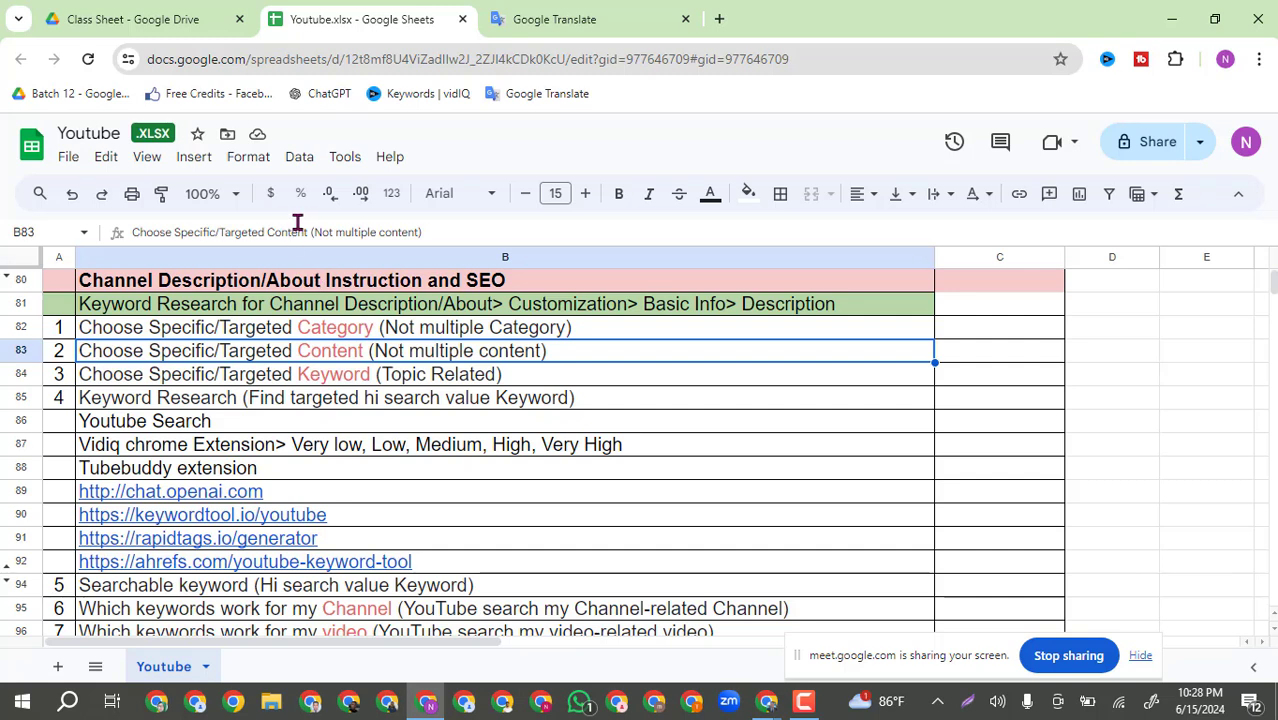
left_click_drag(310, 232, 272, 232)
key("ctrl+c")
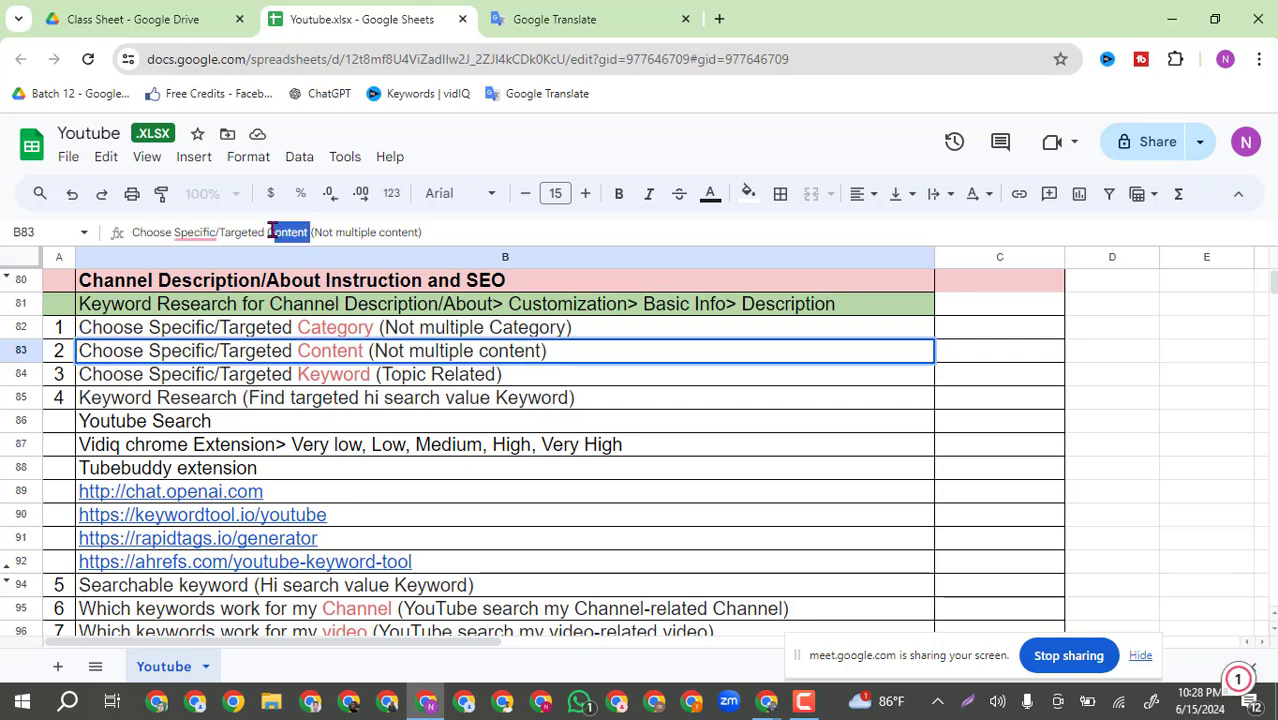
left_click(555, 19)
key("ctrl+v")
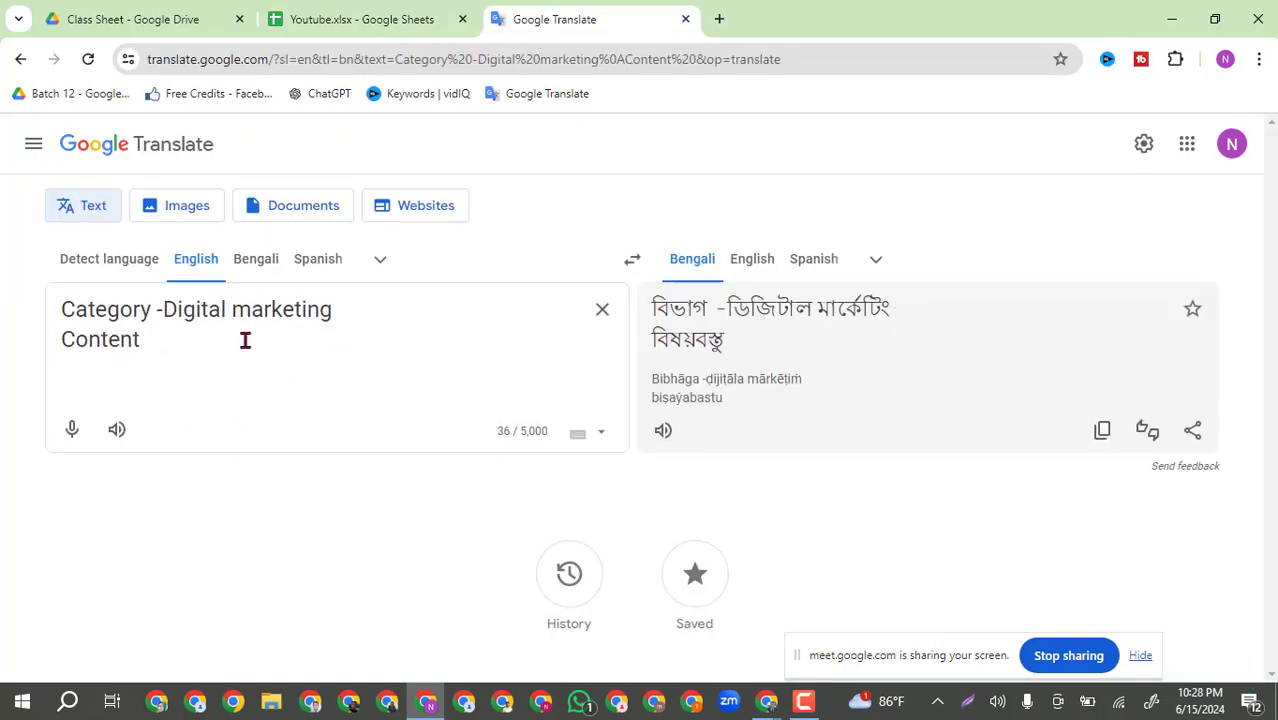
type("-")
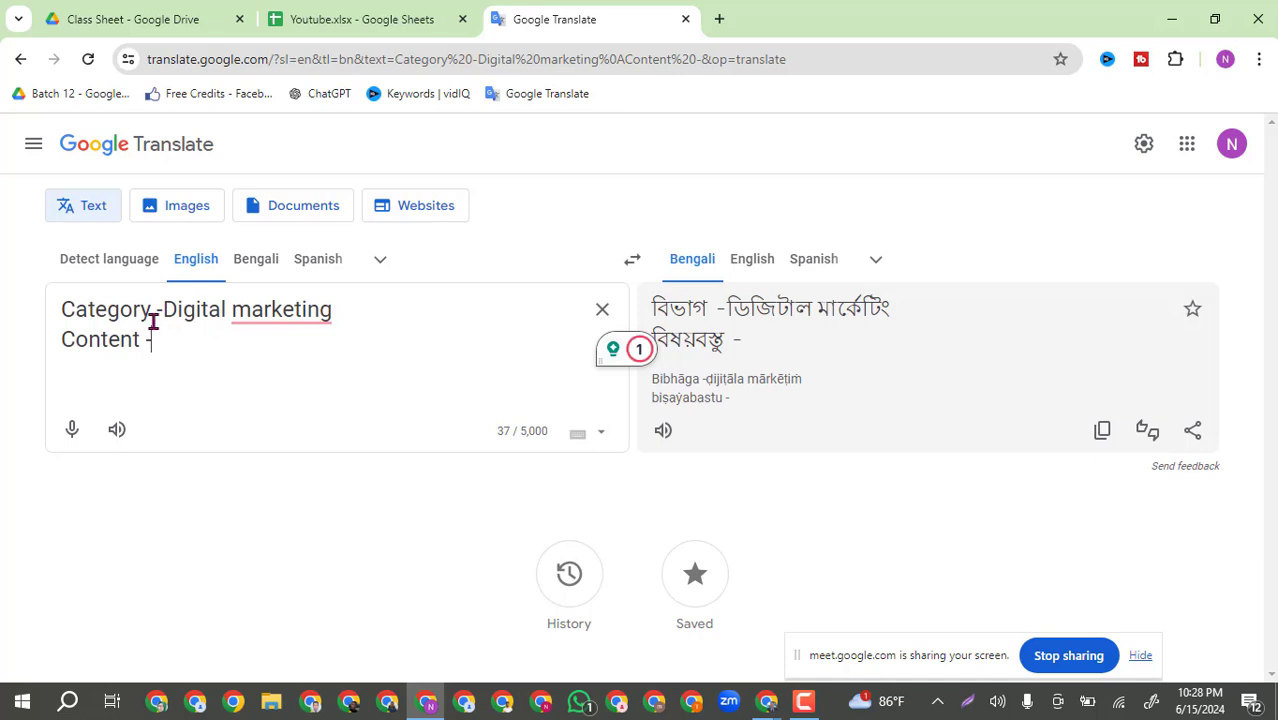
Capitalize the second word of the category line so it reads "Digital Marketing".
left_click(251, 310)
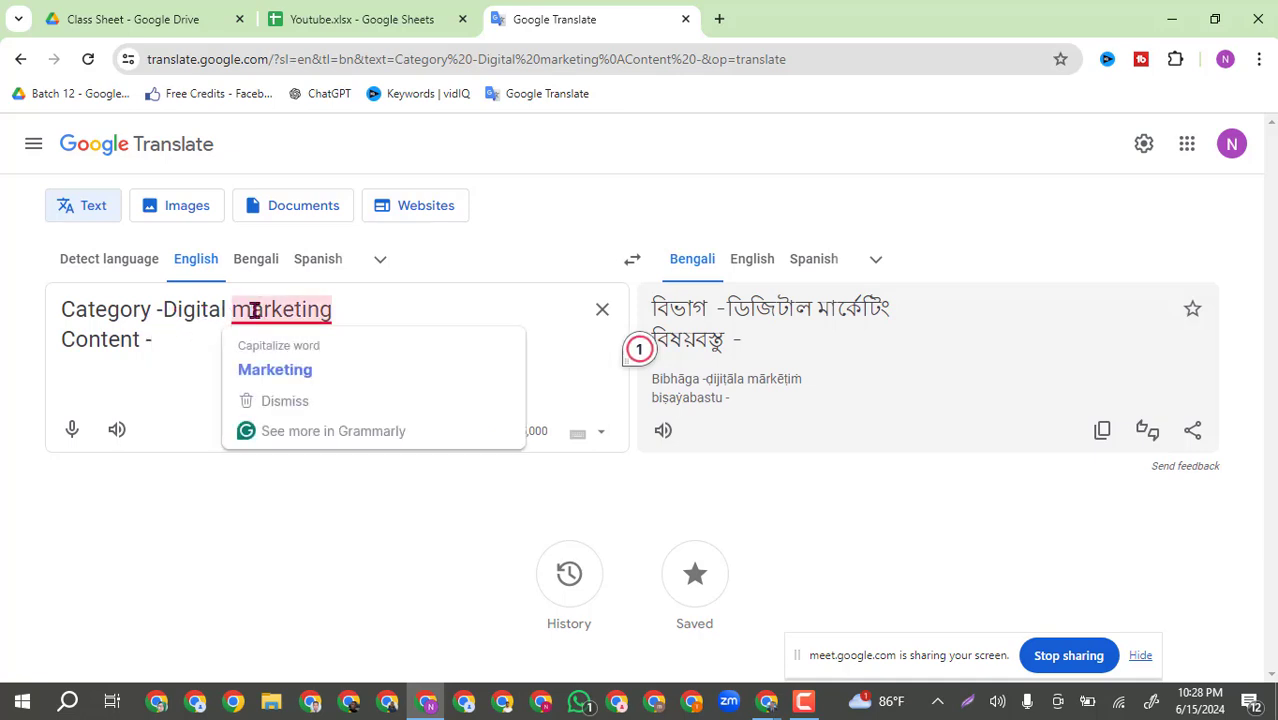
key("BackSpace")
type("M")
left_click(364, 307)
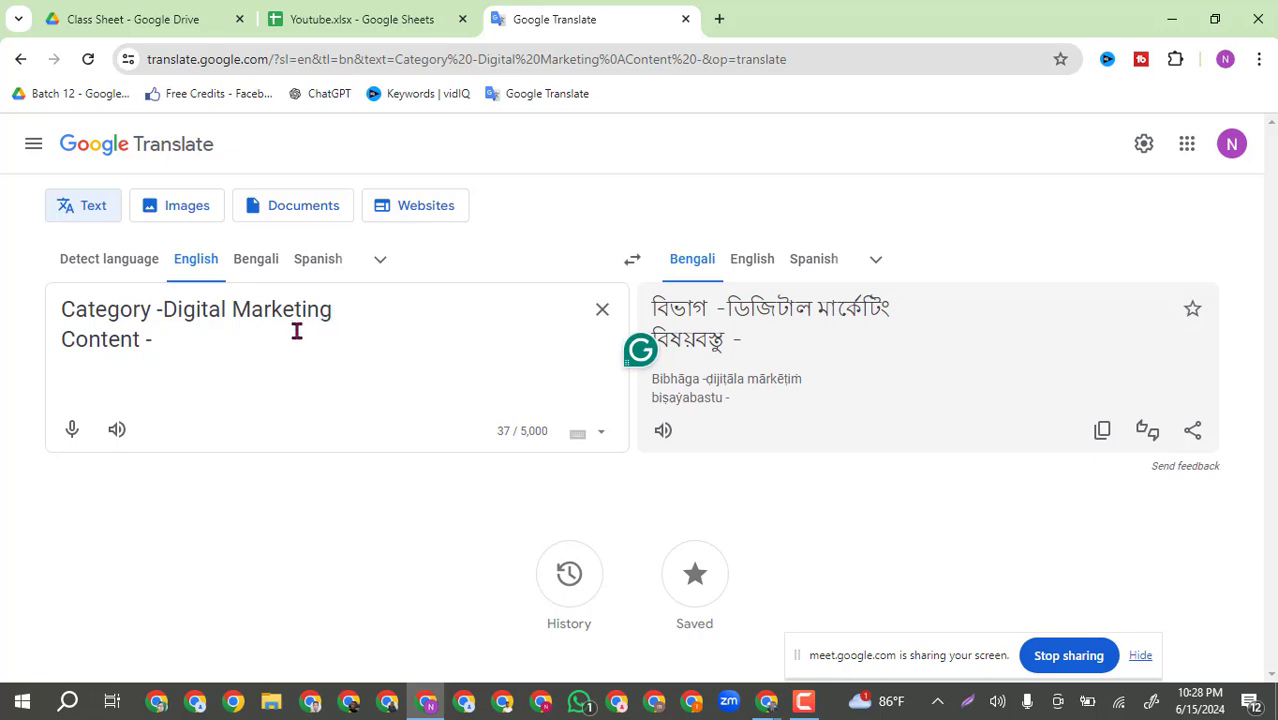
Enter "Social media marketing," as the first example after "Content -" in the source text.
left_click(184, 343)
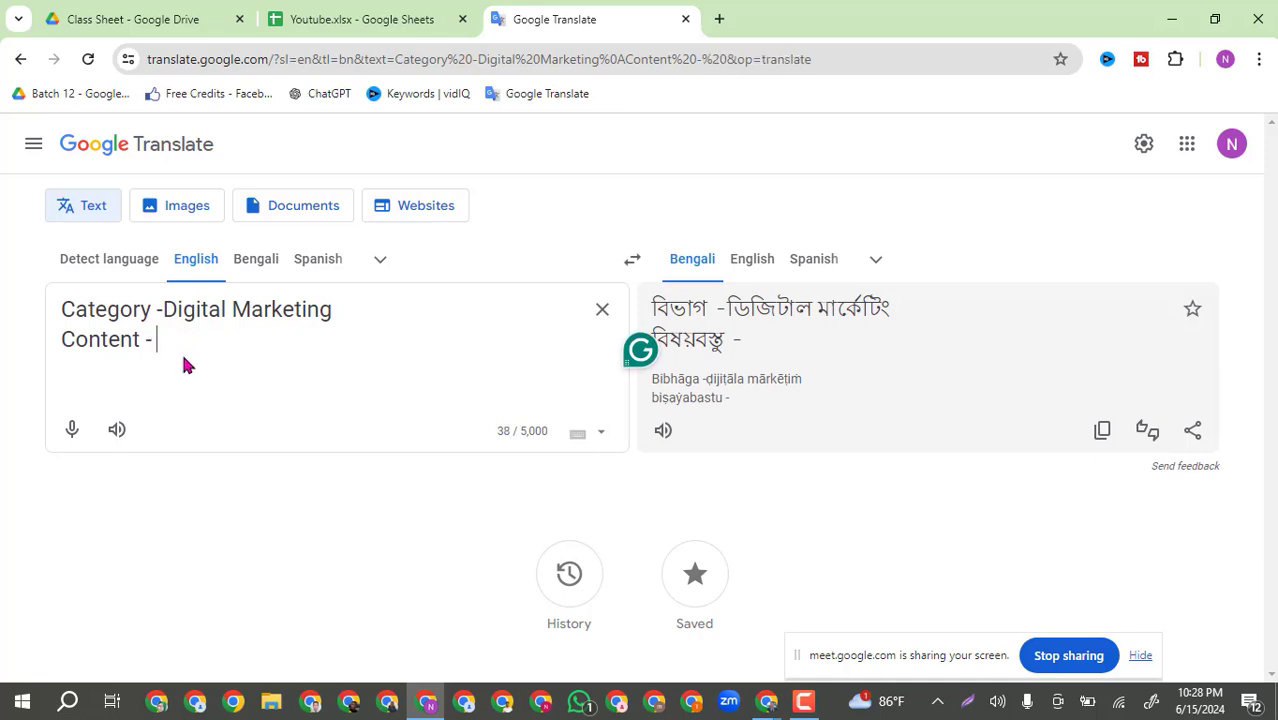
type("Soc")
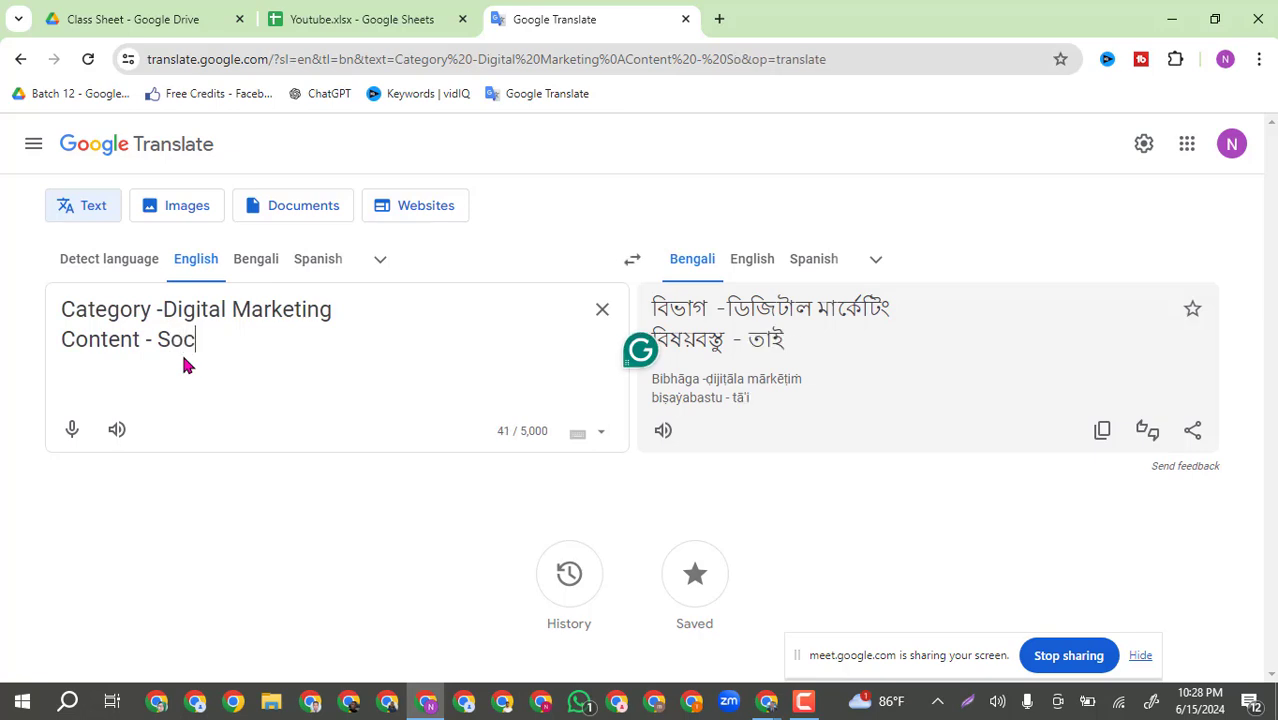
type("ial m")
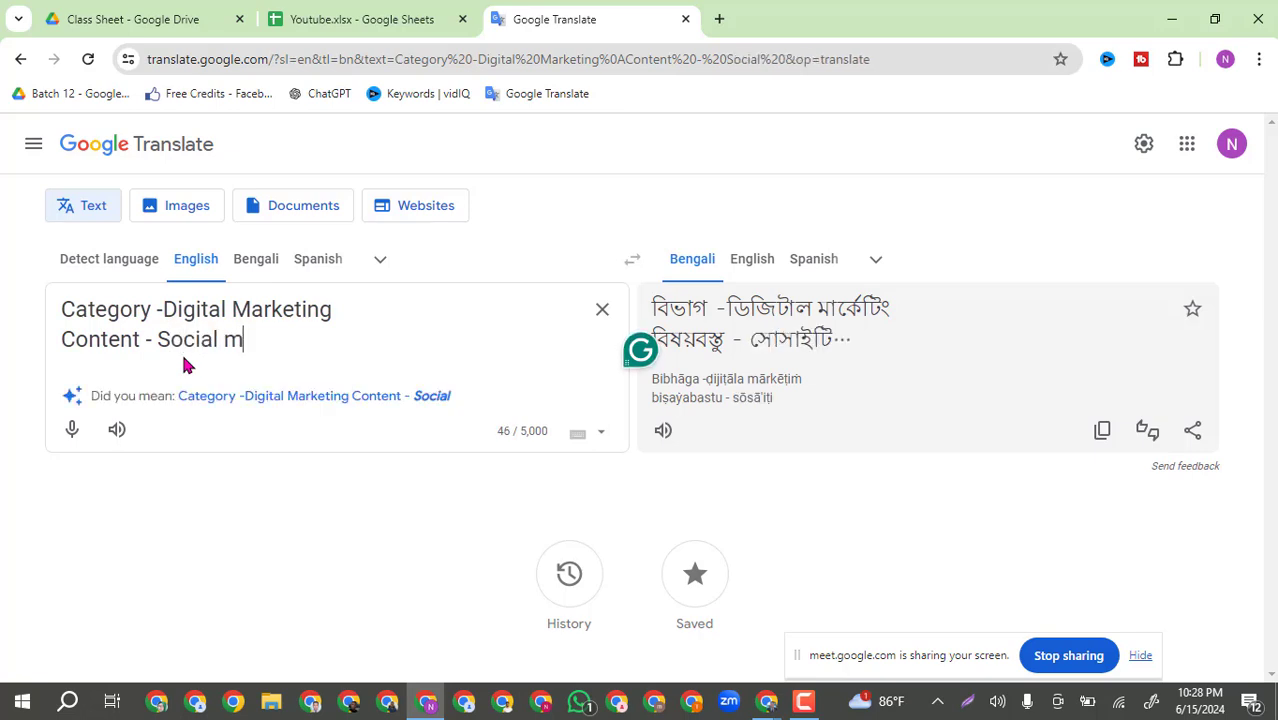
type("edia ")
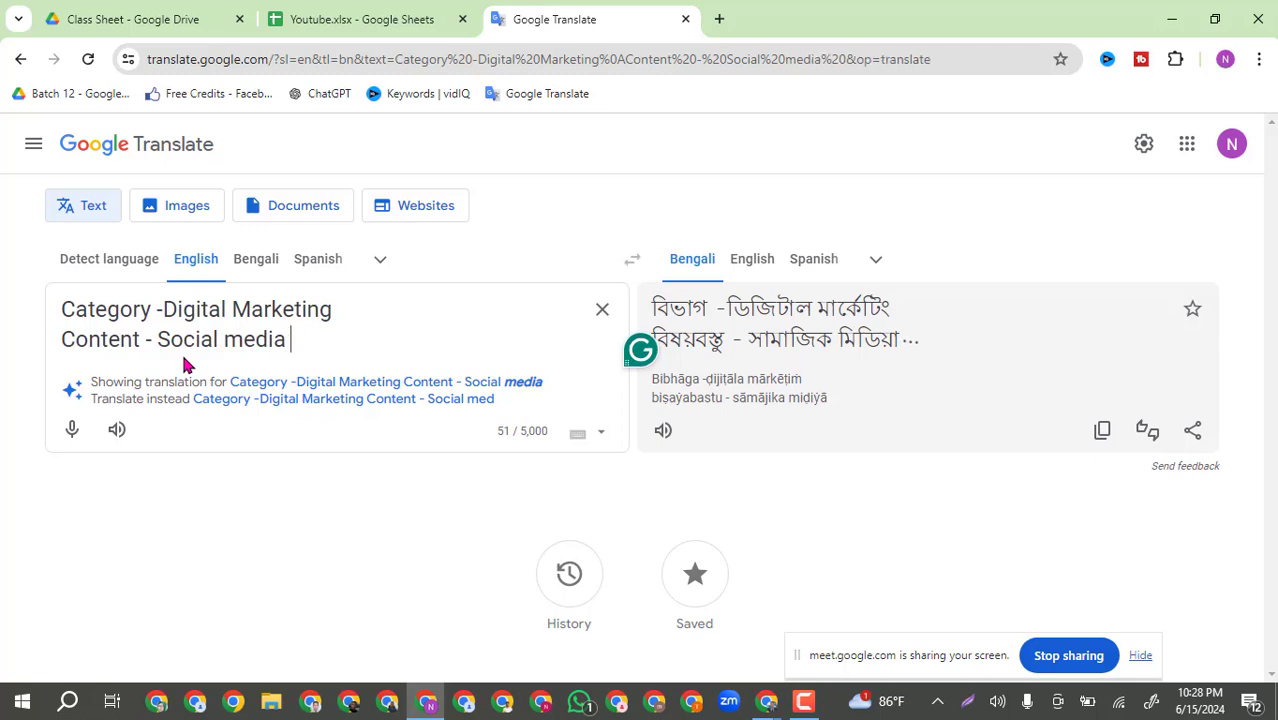
type("mark")
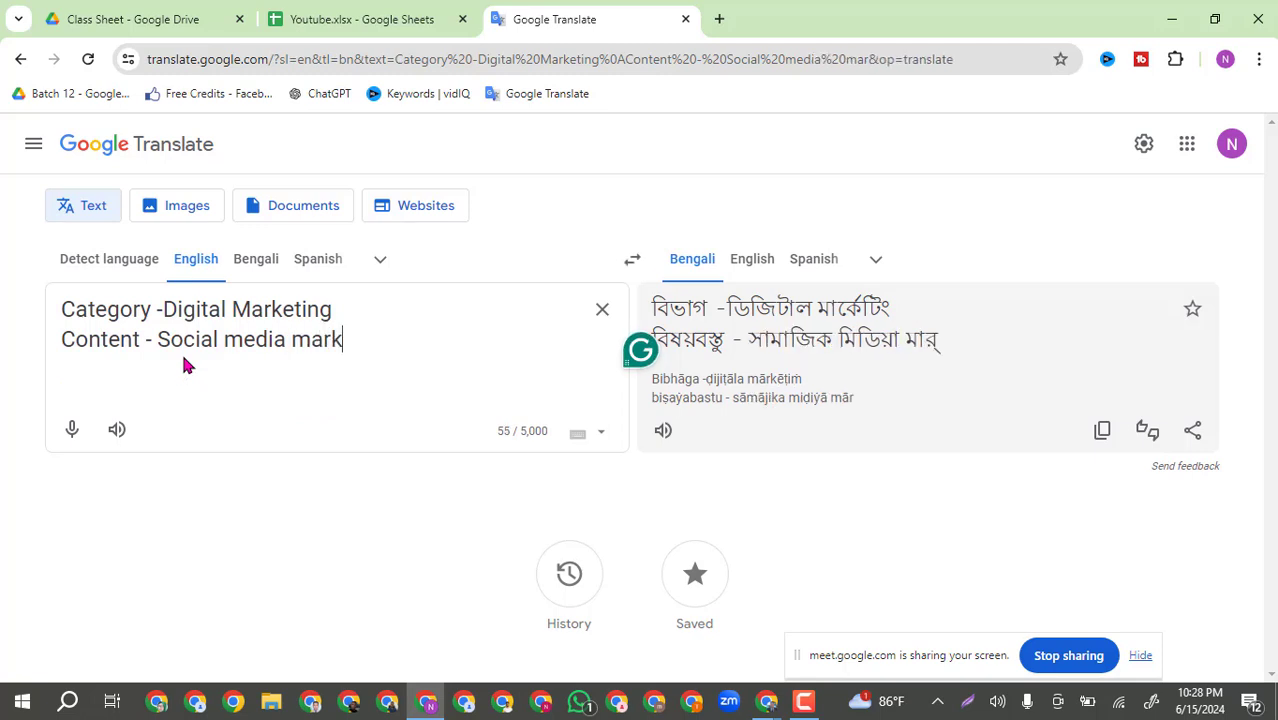
type("eting")
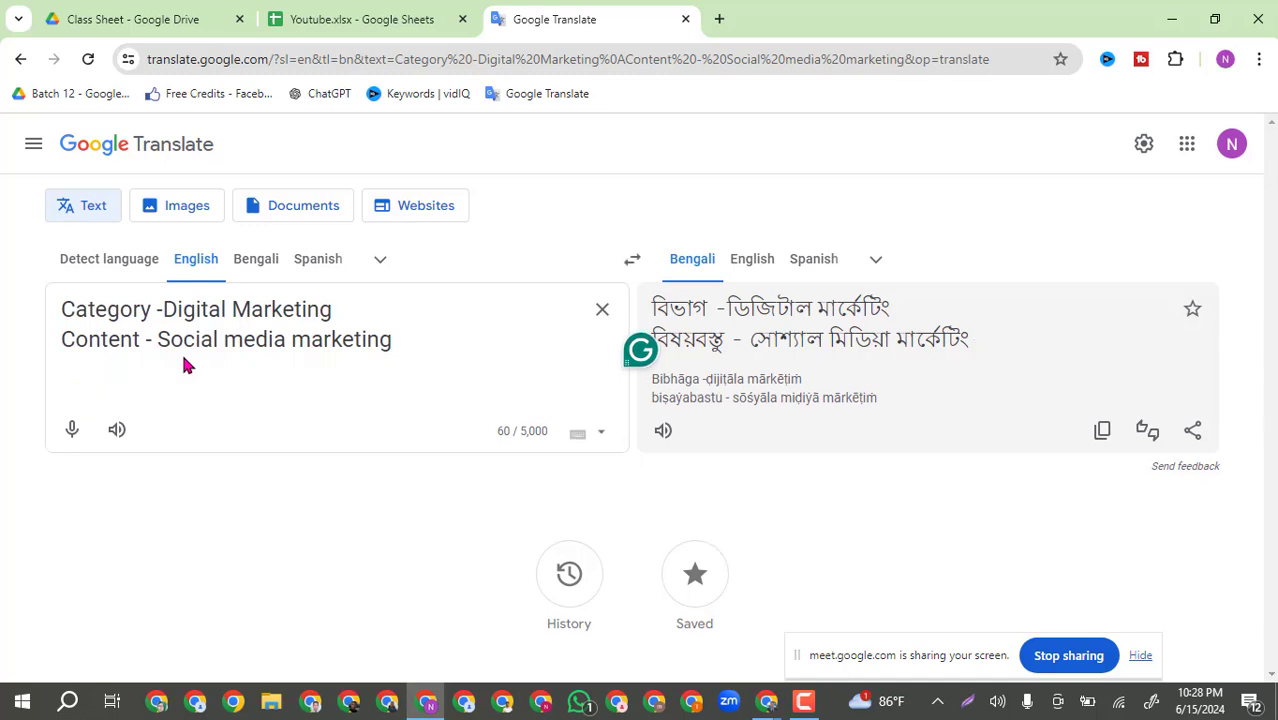
key("BackSpace")
key("BackSpace")
key("BackSpace")
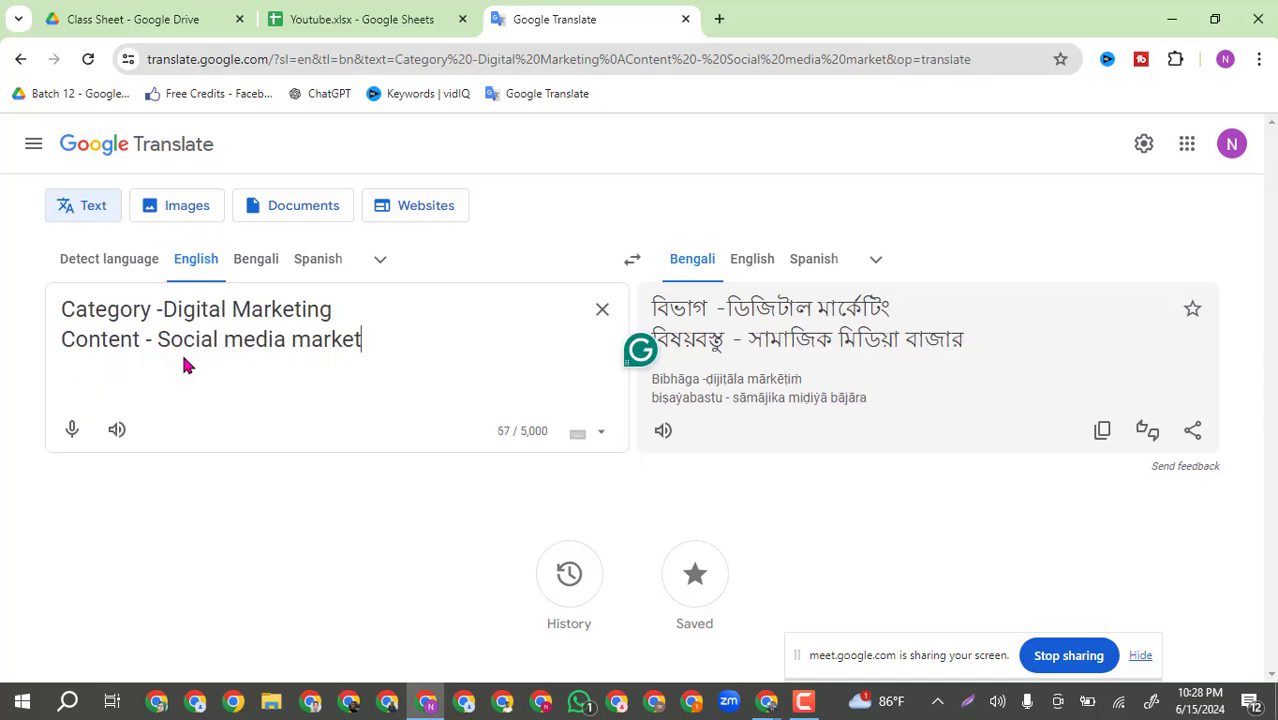
type("i")
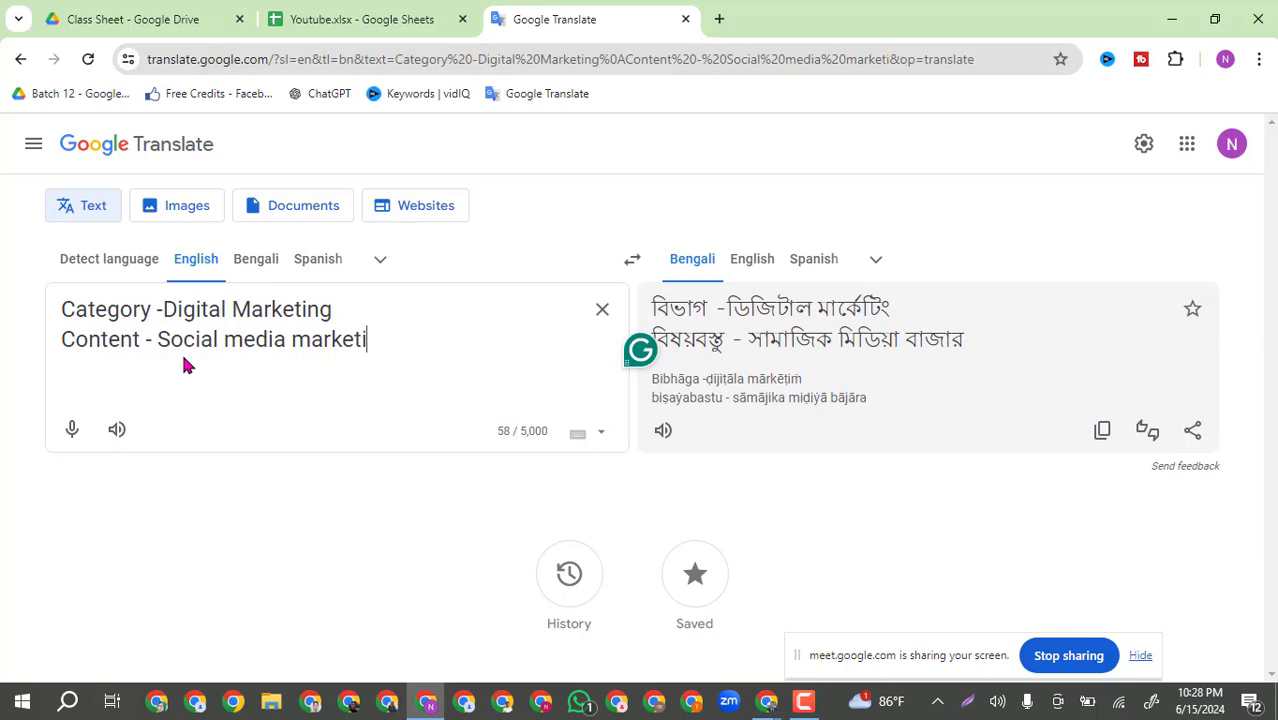
type("ng,")
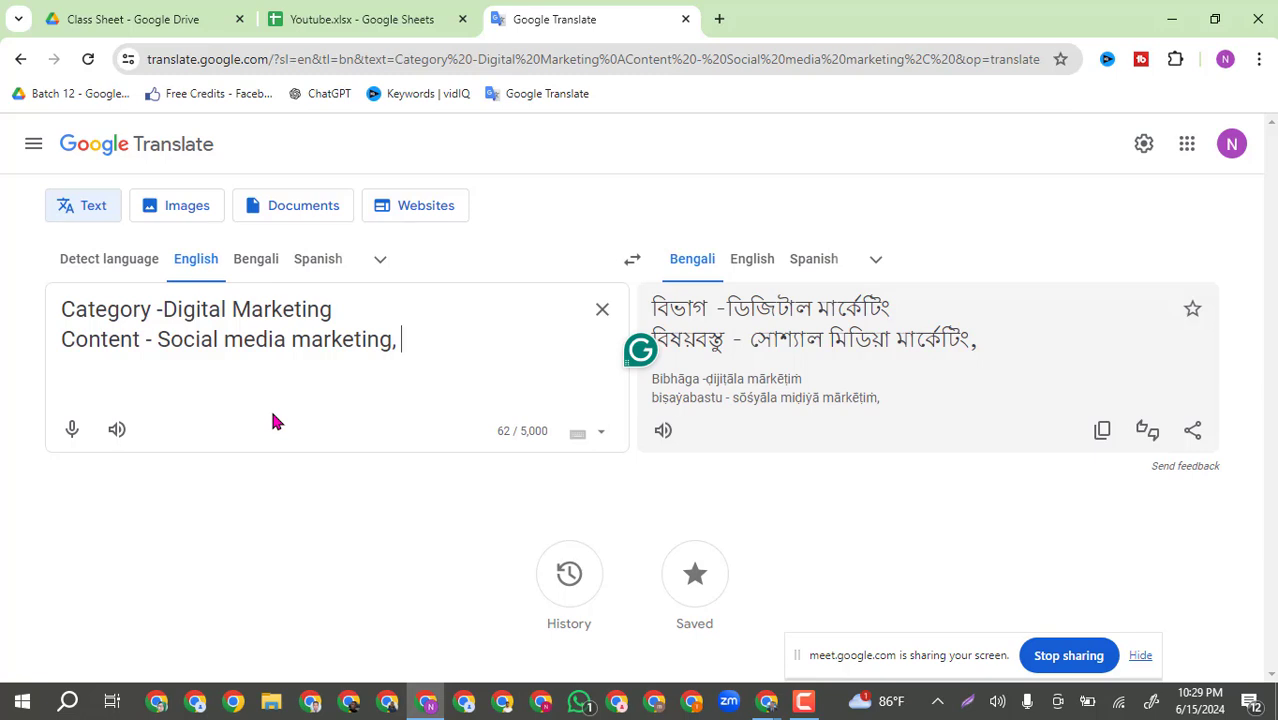
Add "Facebook Ads, Google Ads," to the content line after "Social media marketing,".
type("Fac")
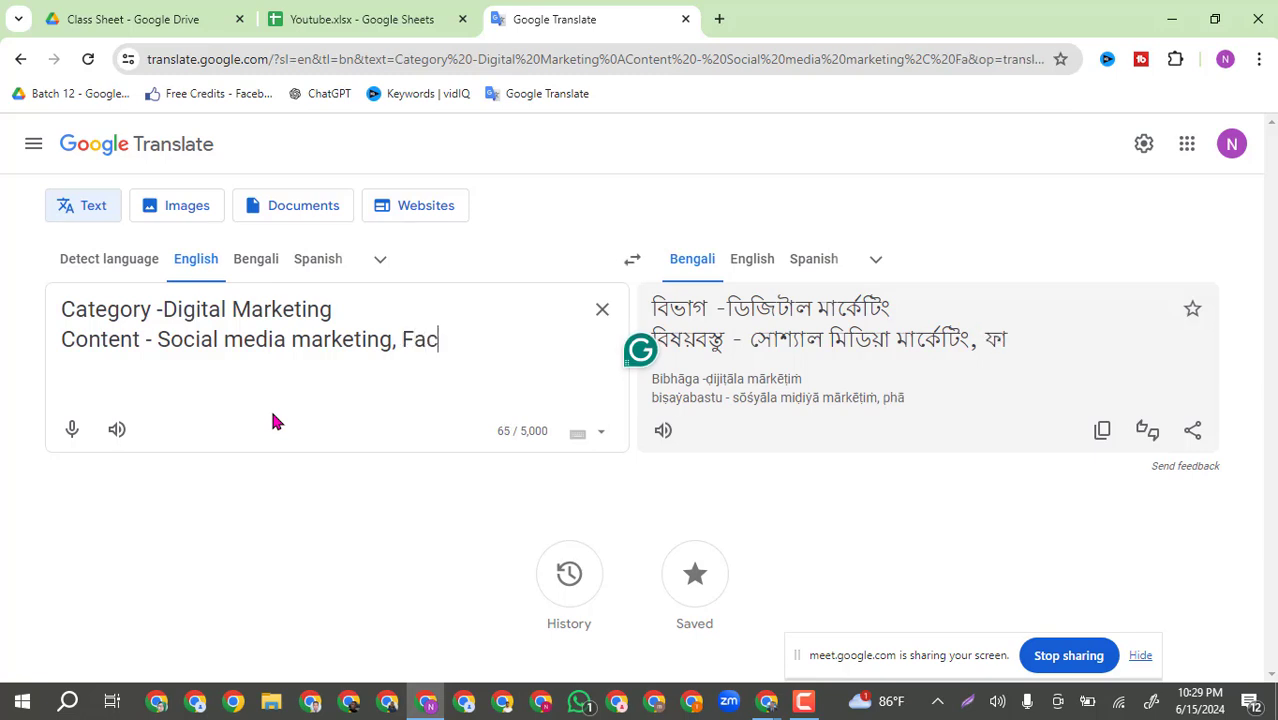
type("ebook ")
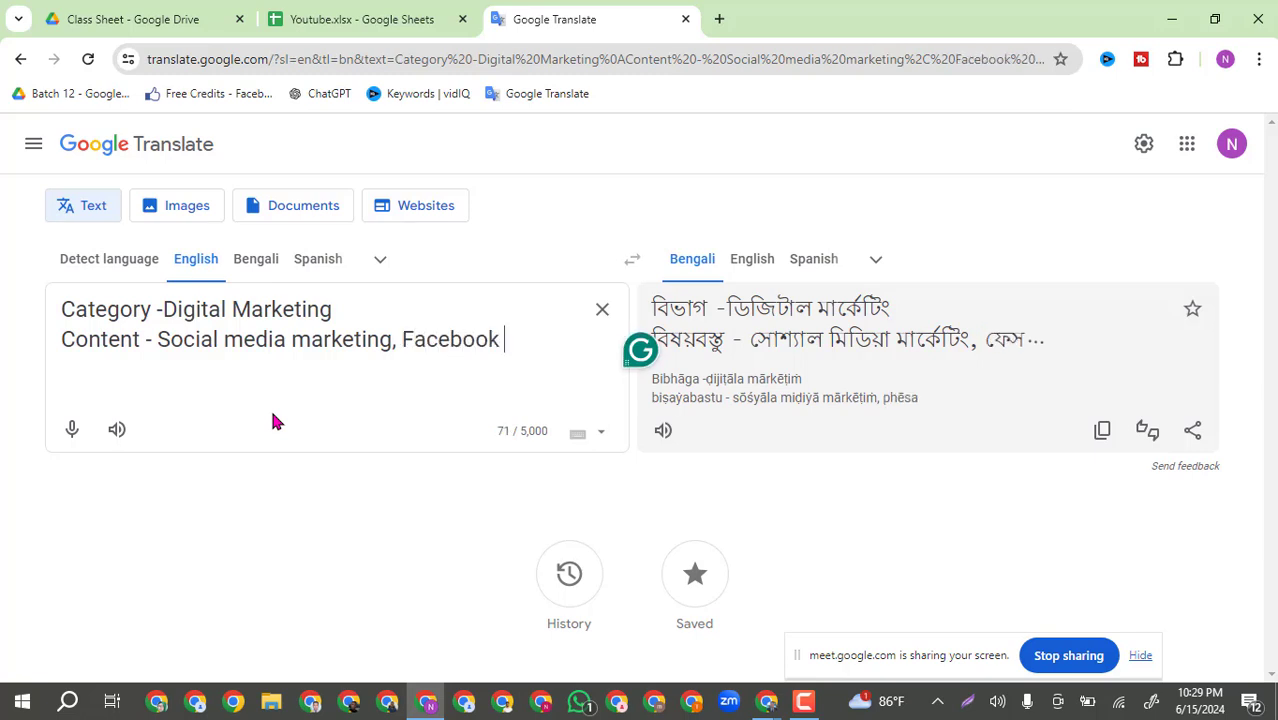
type("Ads, ")
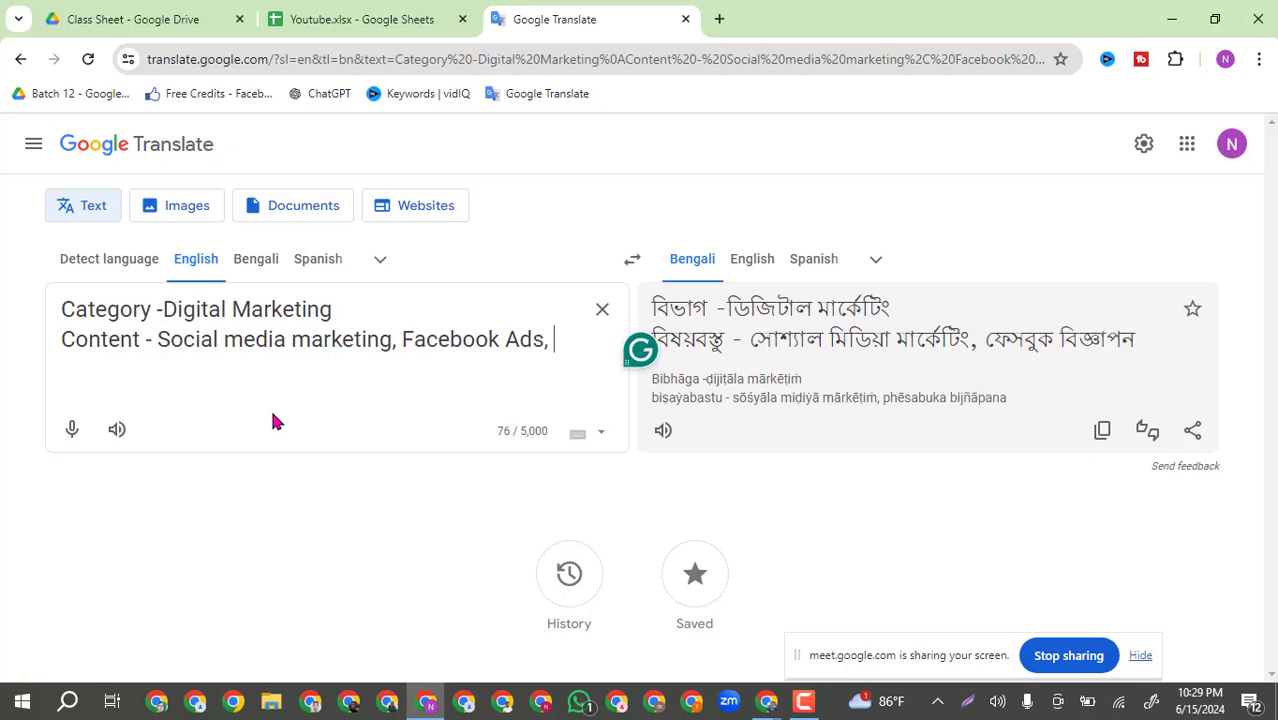
type("Goog")
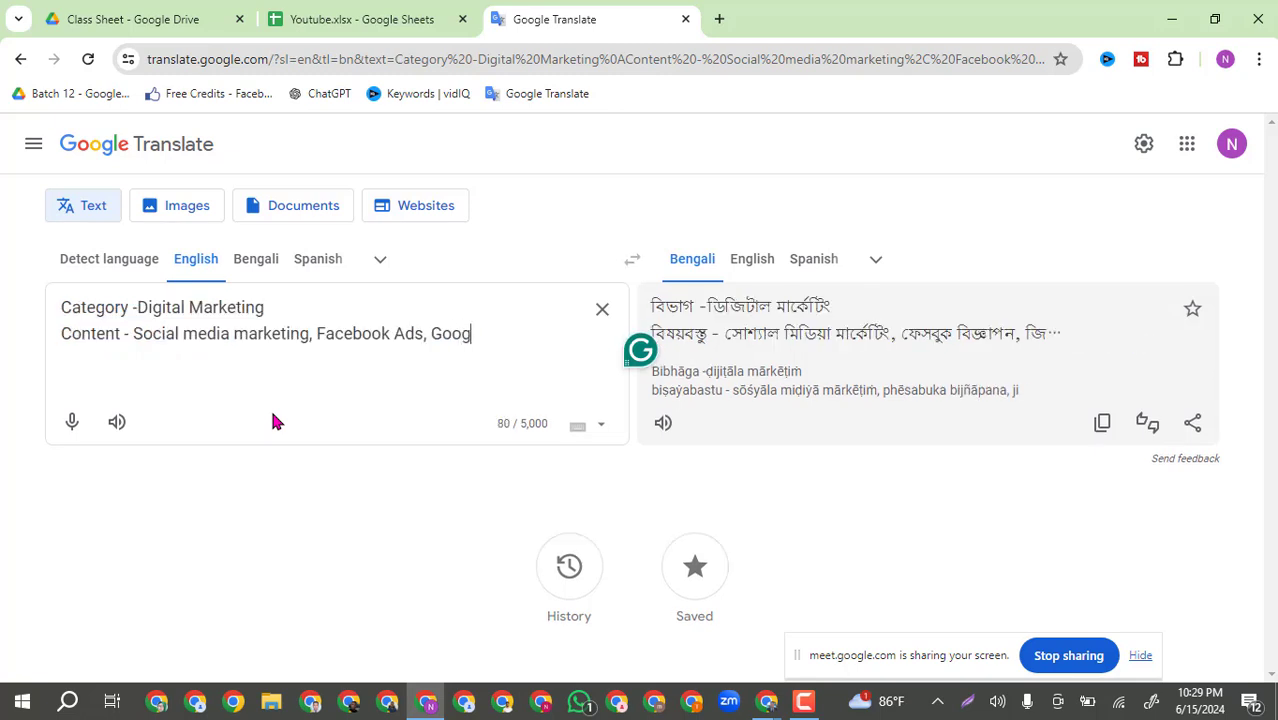
type("le Ads, ")
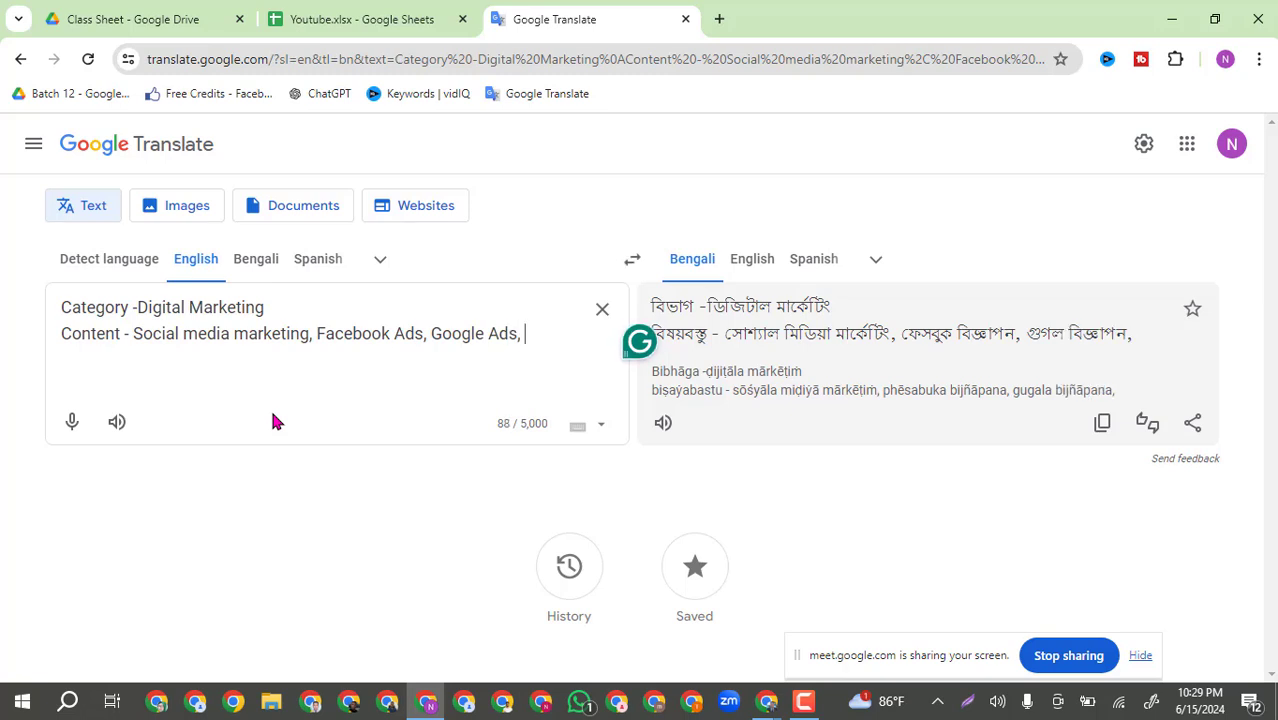
Add "Youtube Ads, Youtube marketing," to the content line and highlight the full list of content examples for review.
type("You")
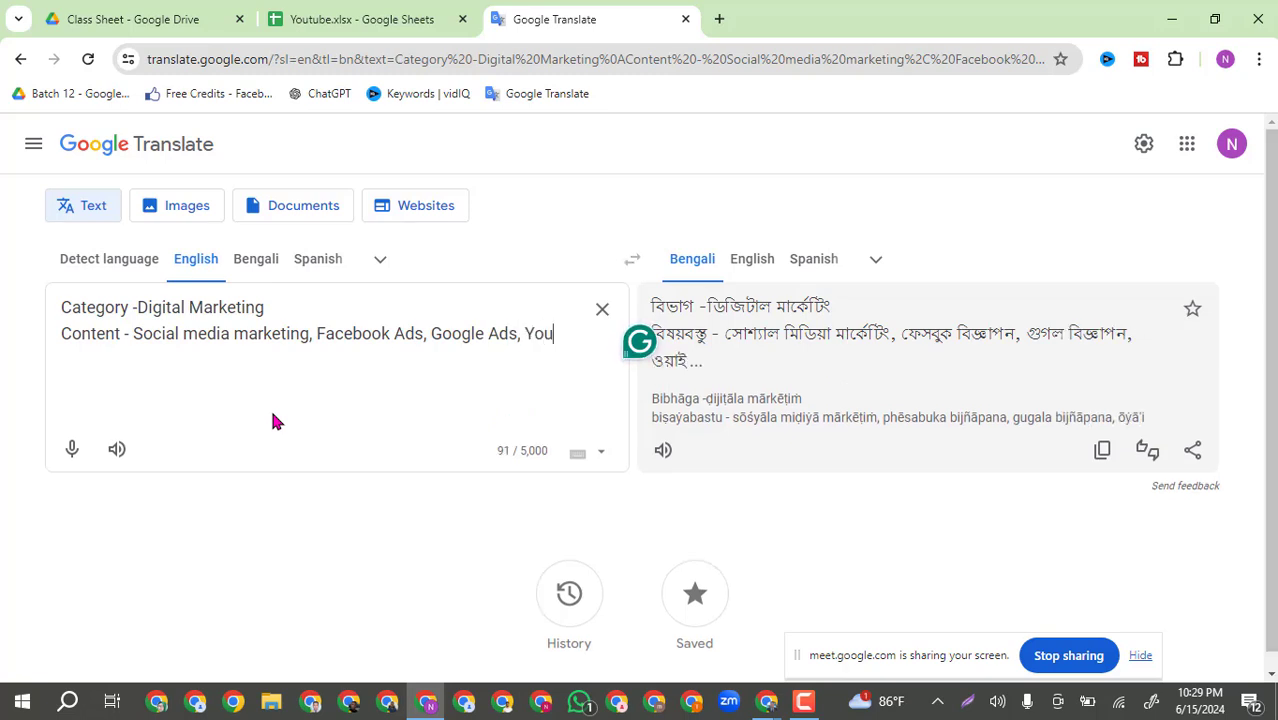
type("tube")
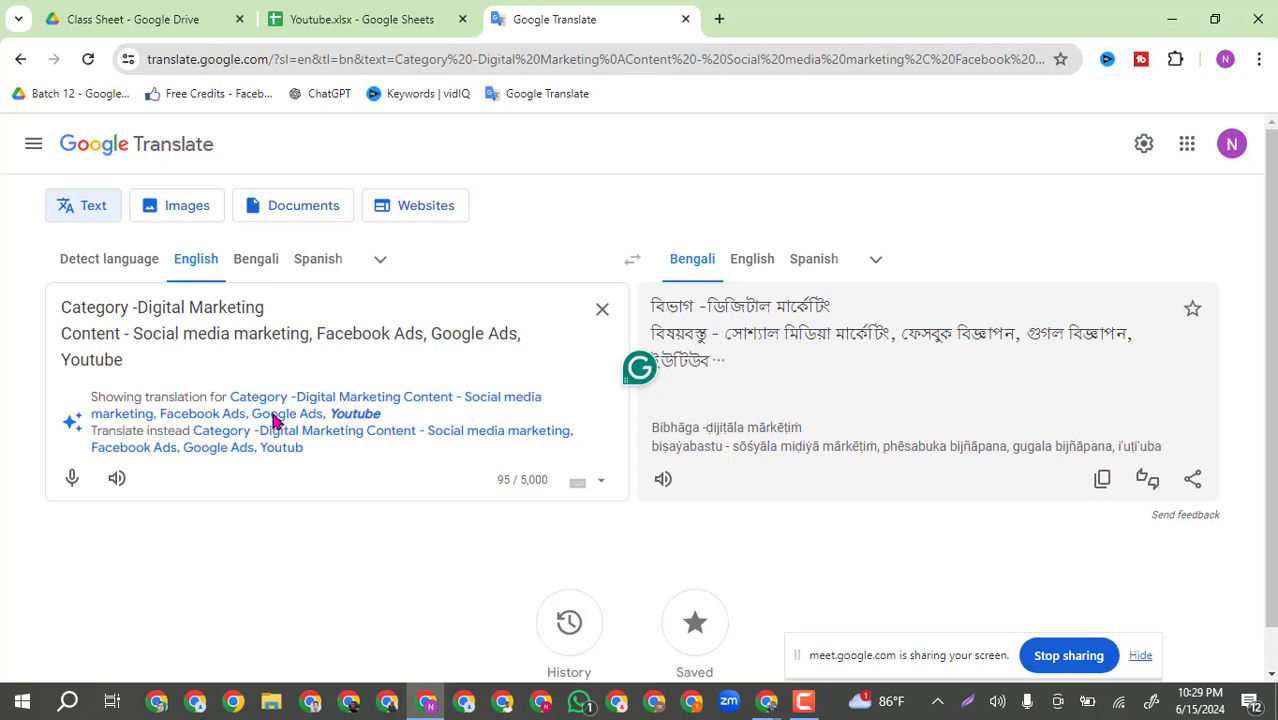
type(" Ads, Y")
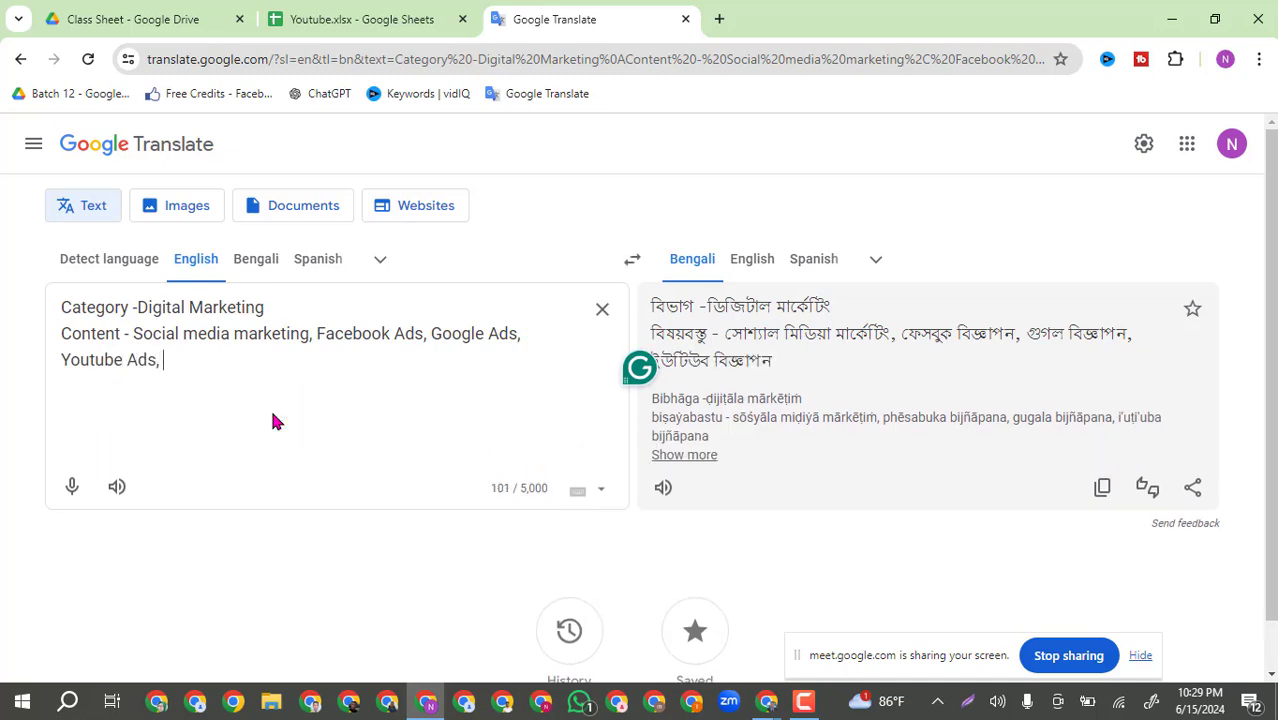
type("outube")
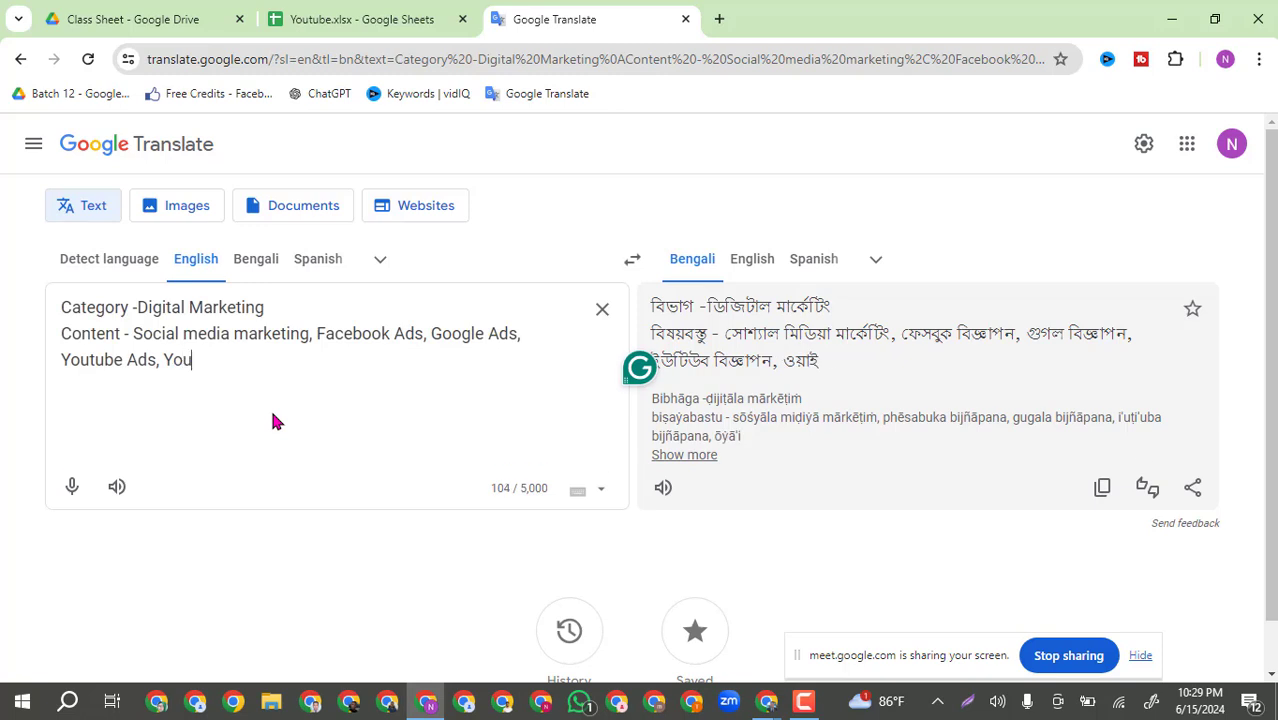
type(" mark")
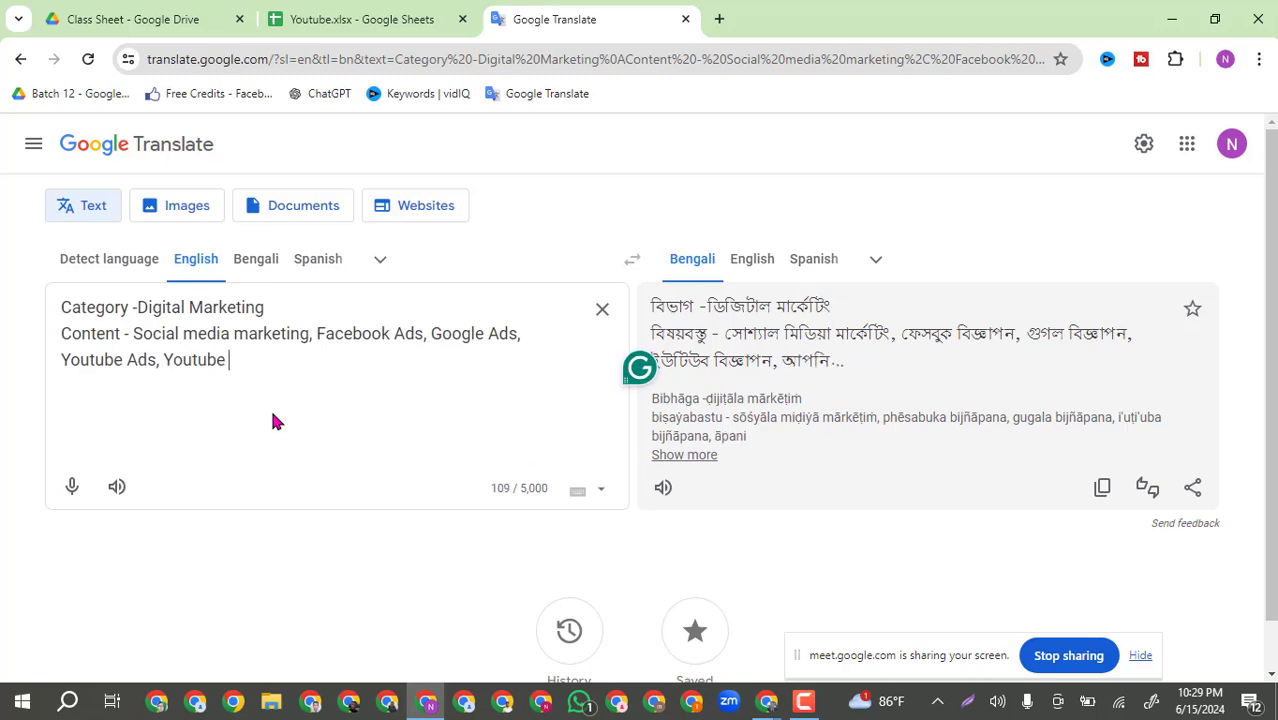
type("eting")
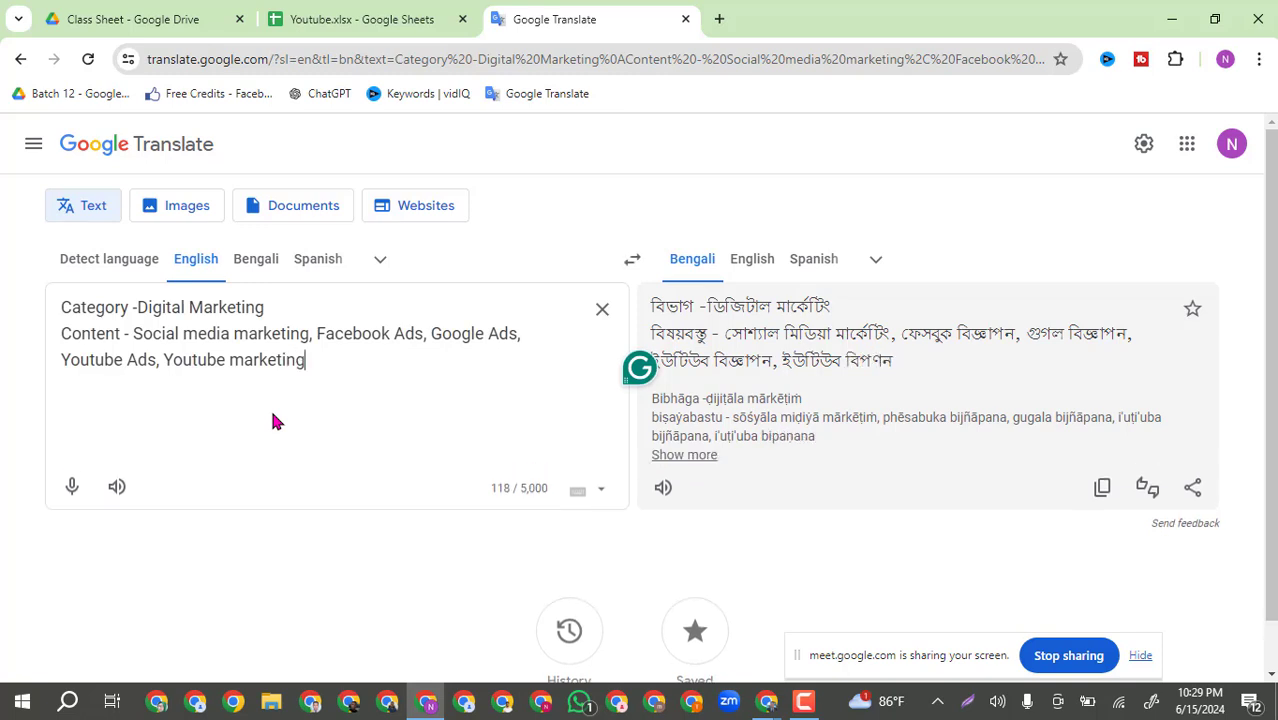
type(",")
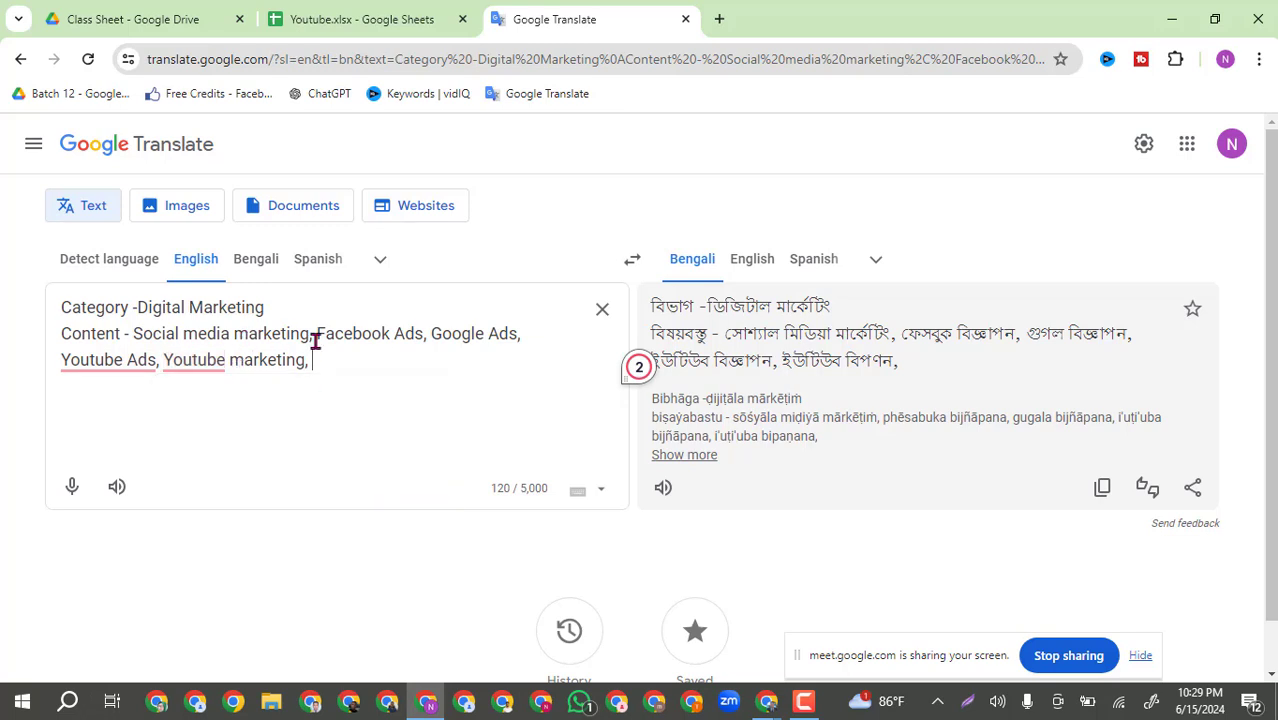
left_click_drag(341, 364, 133, 333)
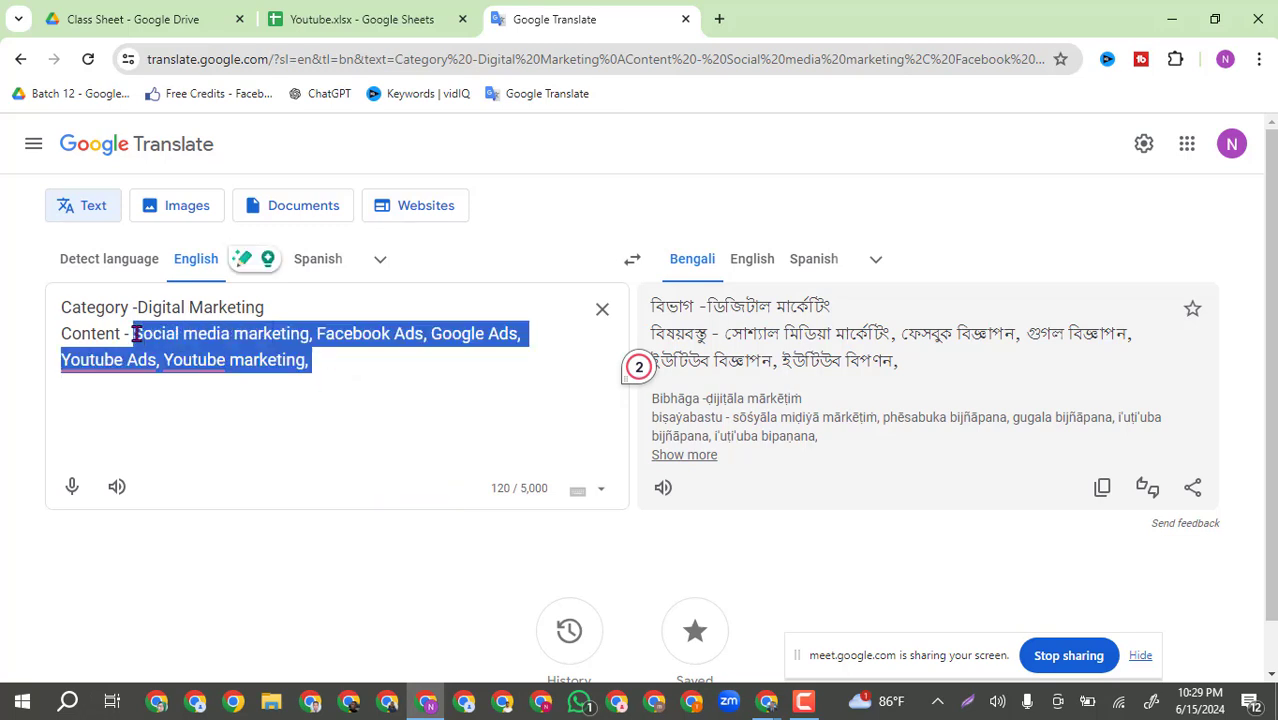
left_click(403, 370)
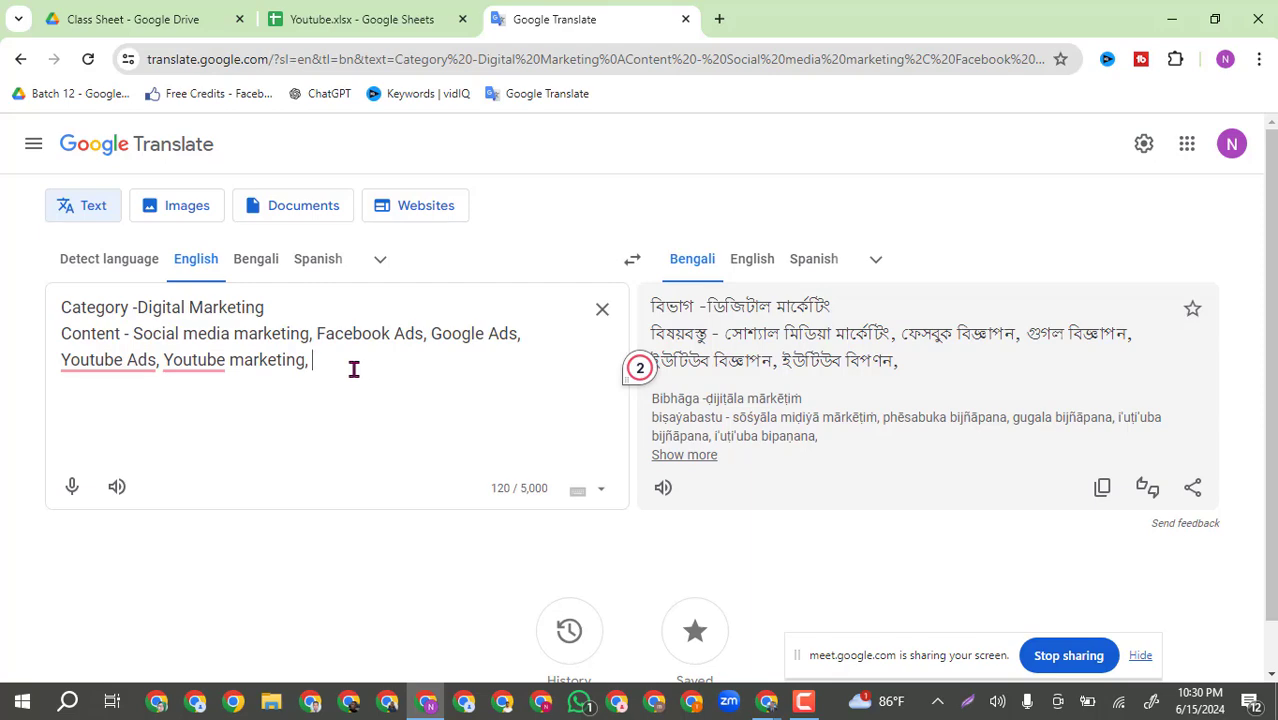
Copy the words "Targeted Keyword" from cell B84 of the Youtube.xlsx class sheet.
left_click(370, 16)
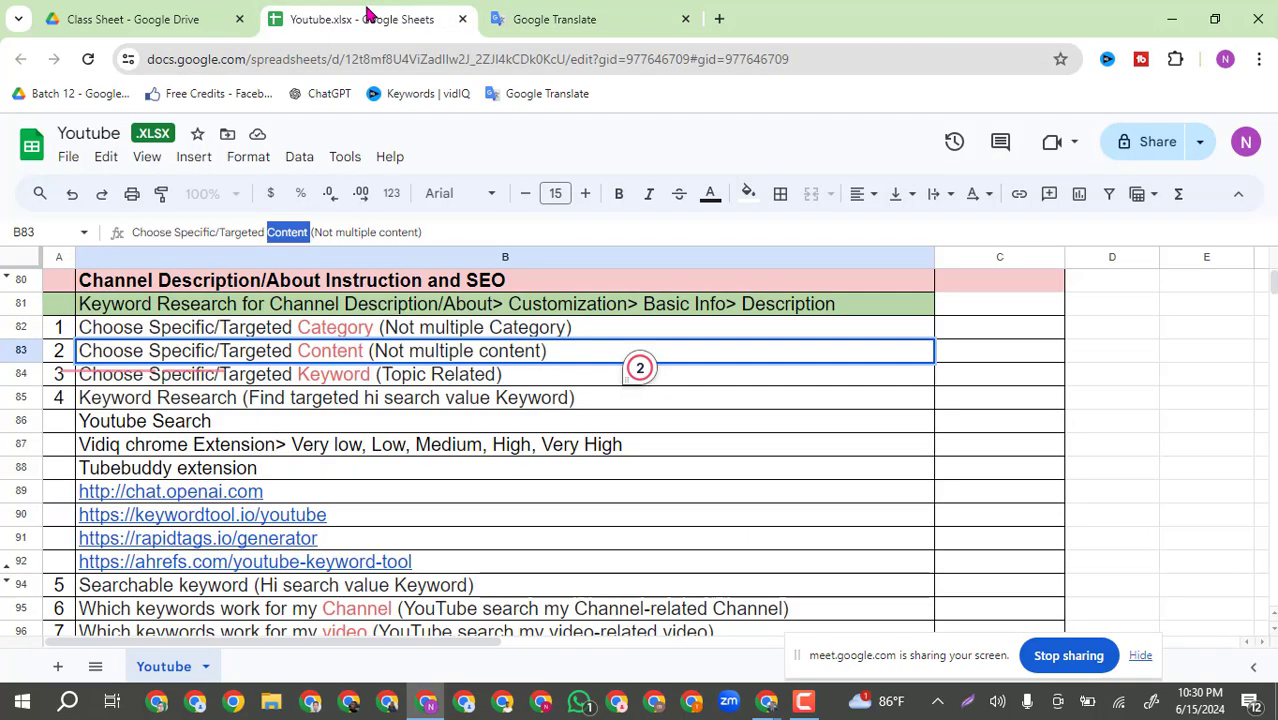
left_click(292, 383)
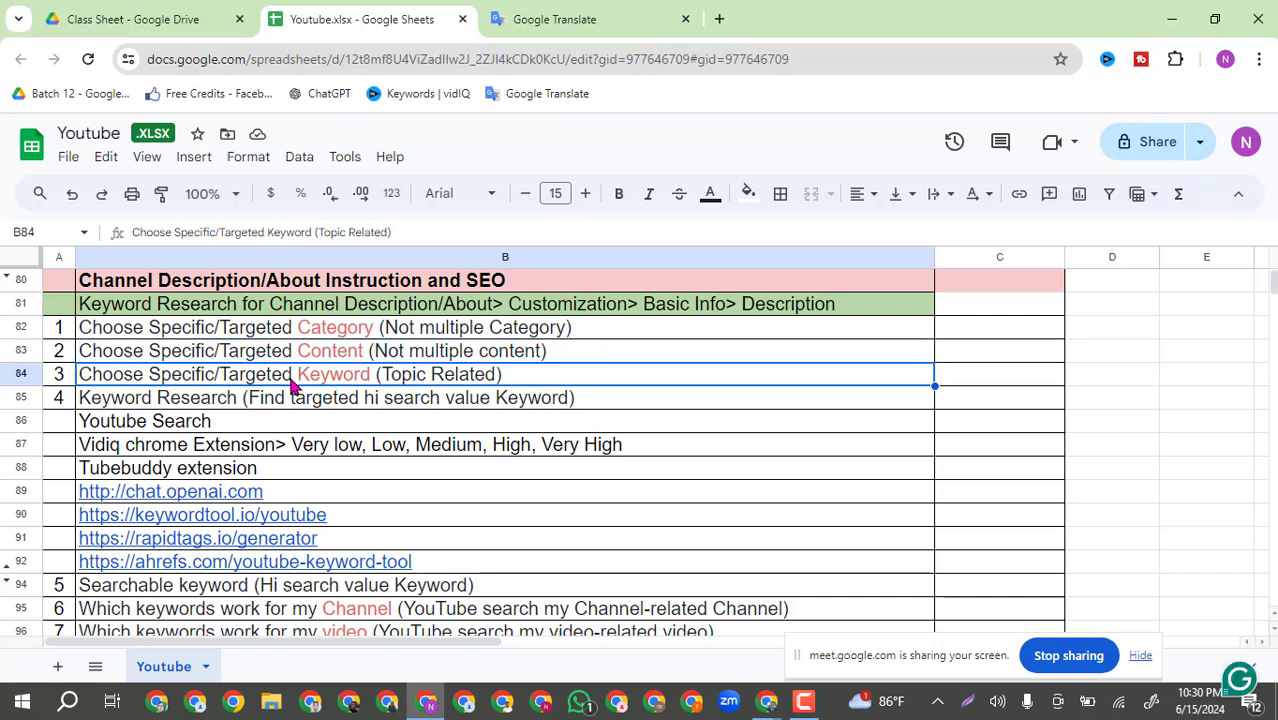
left_click(314, 231)
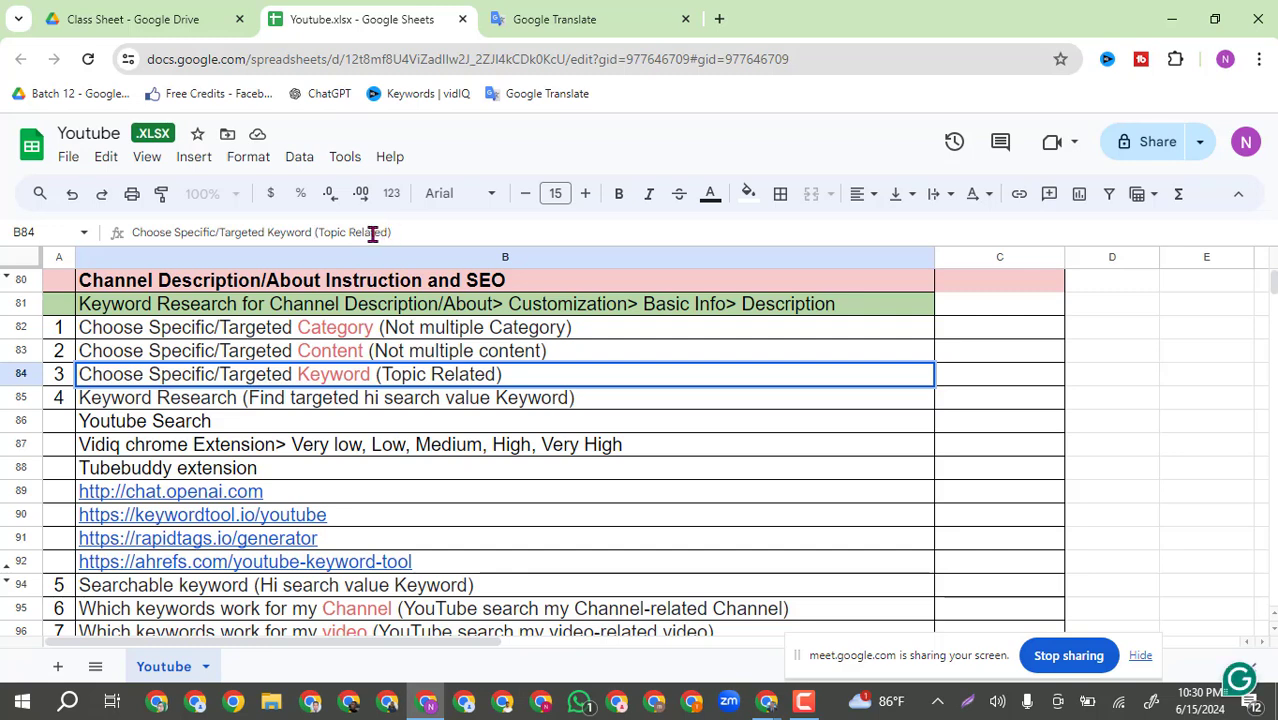
left_click_drag(316, 232, 221, 228)
key("ctrl+c")
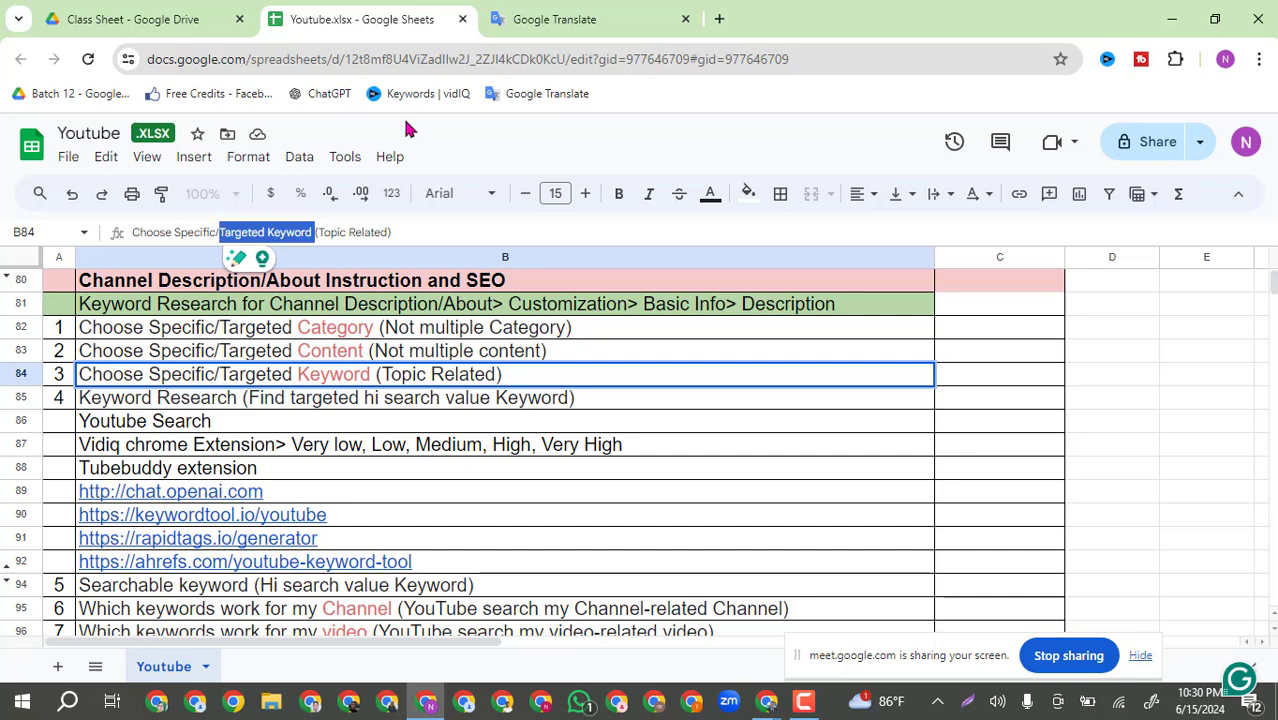
In Google Translate, add a new line reading "Targeted Keyword -" below the content line of the source text.
left_click(570, 22)
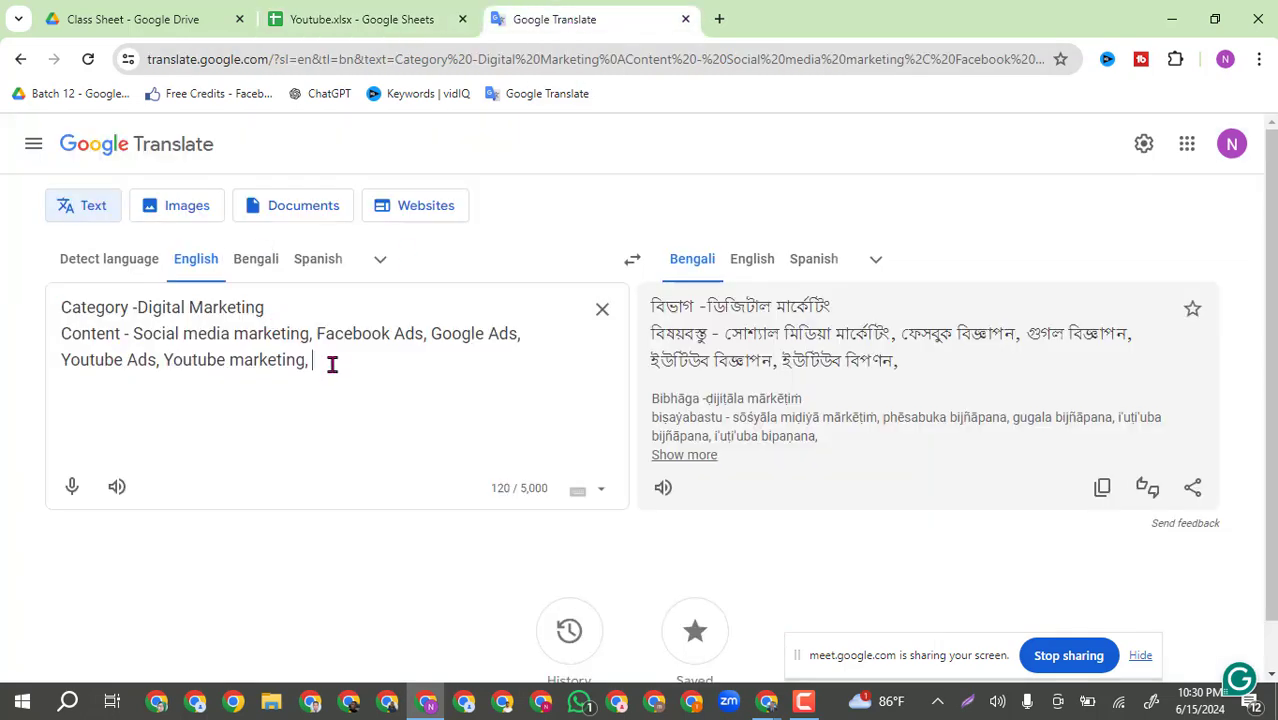
key("Return")
key("ctrl+v")
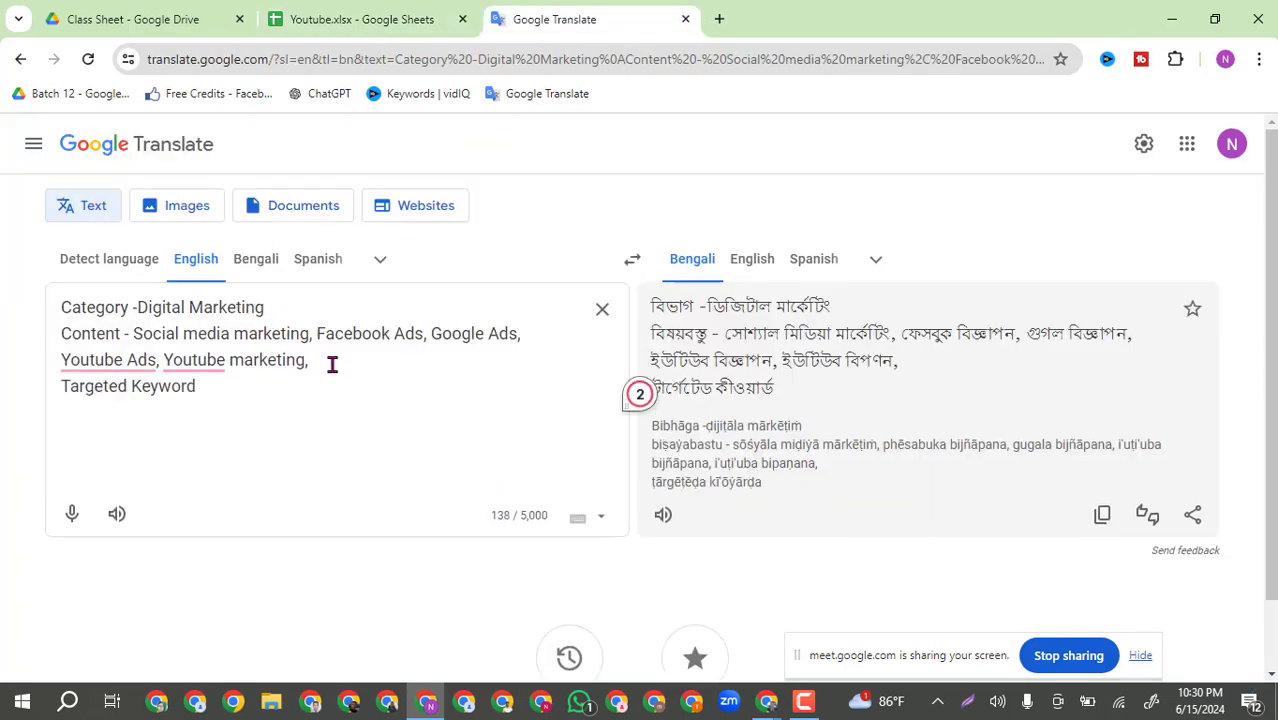
type("-")
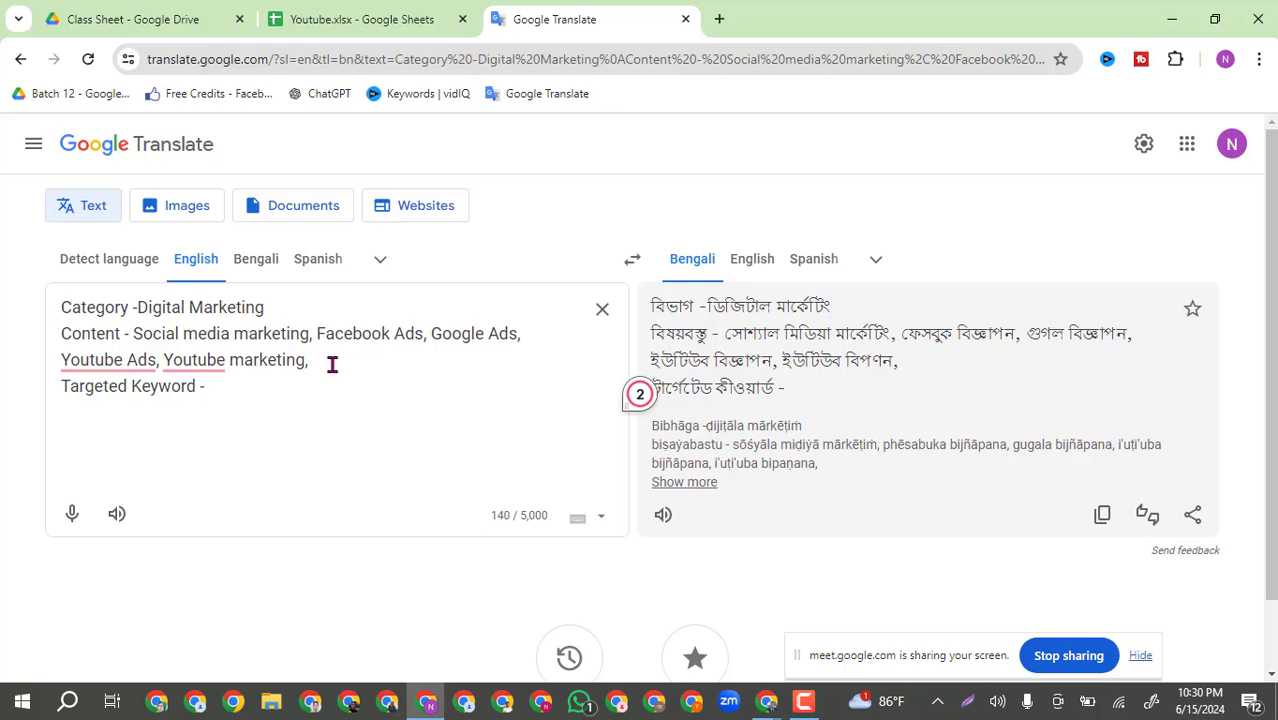
Open the vidIQ Keywords tool in a new browser tab and search for "digital marketing".
left_click(720, 20)
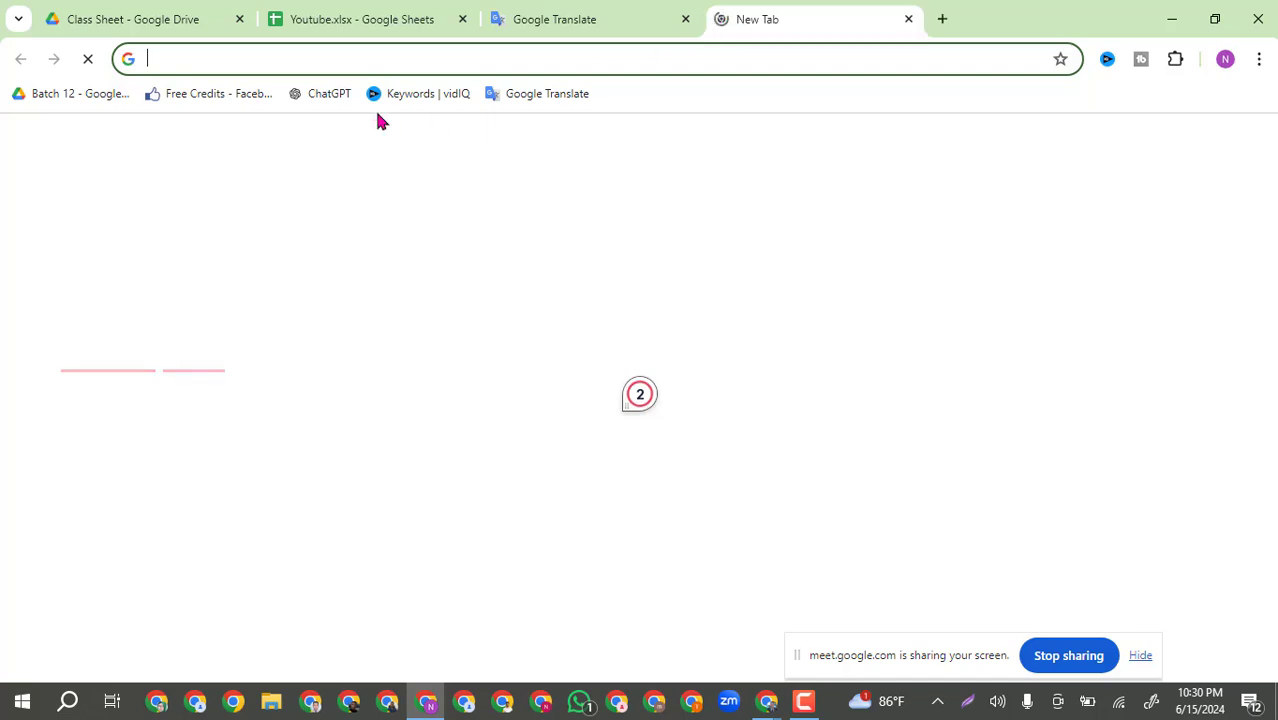
left_click(410, 95)
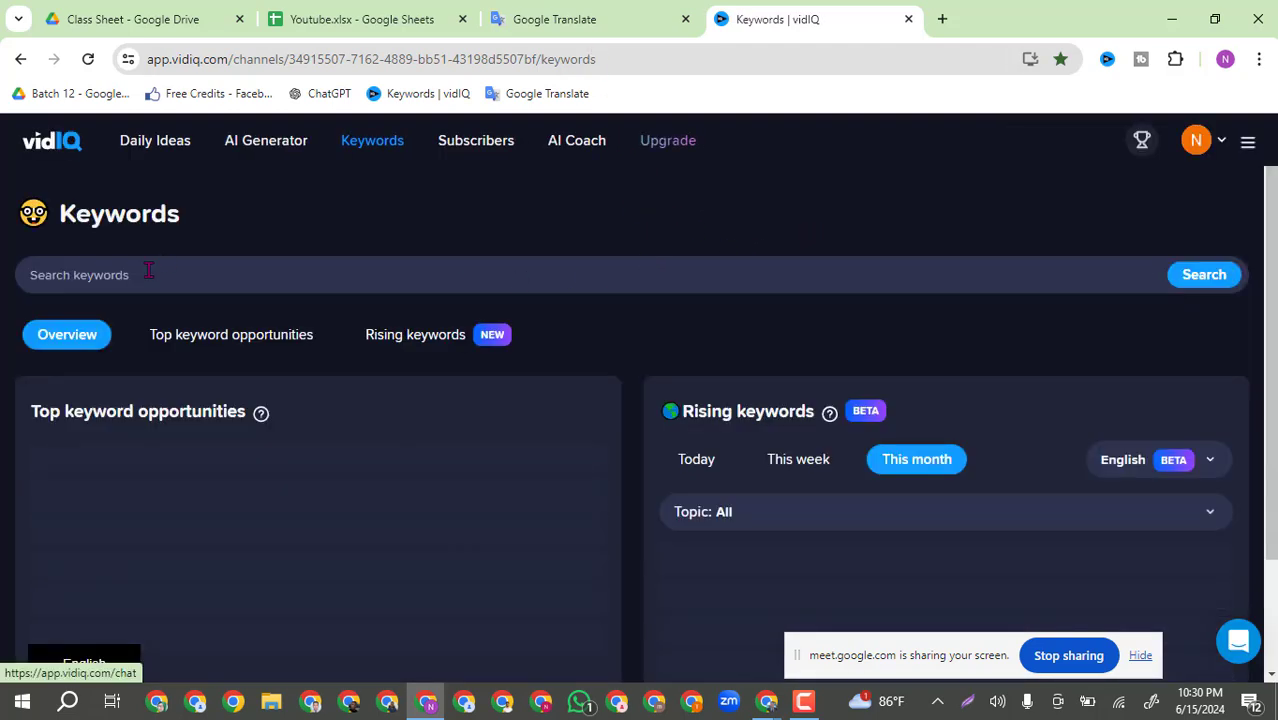
left_click(141, 274)
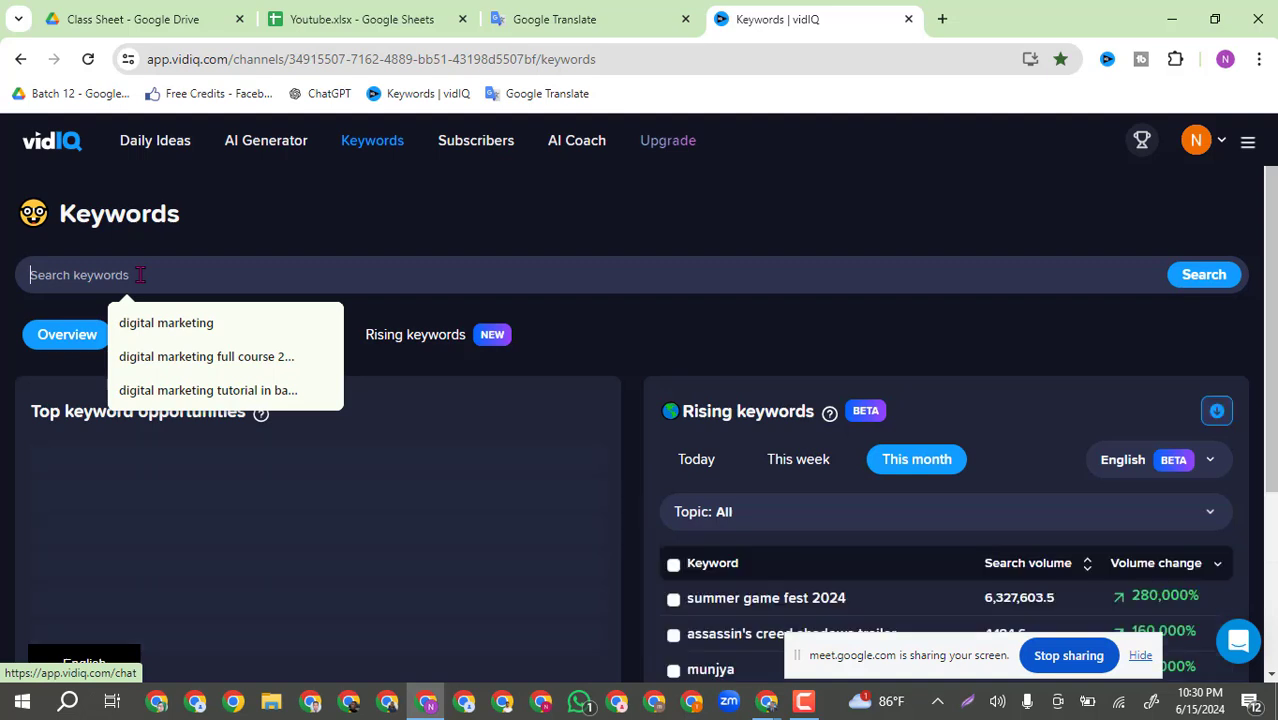
type("Digital")
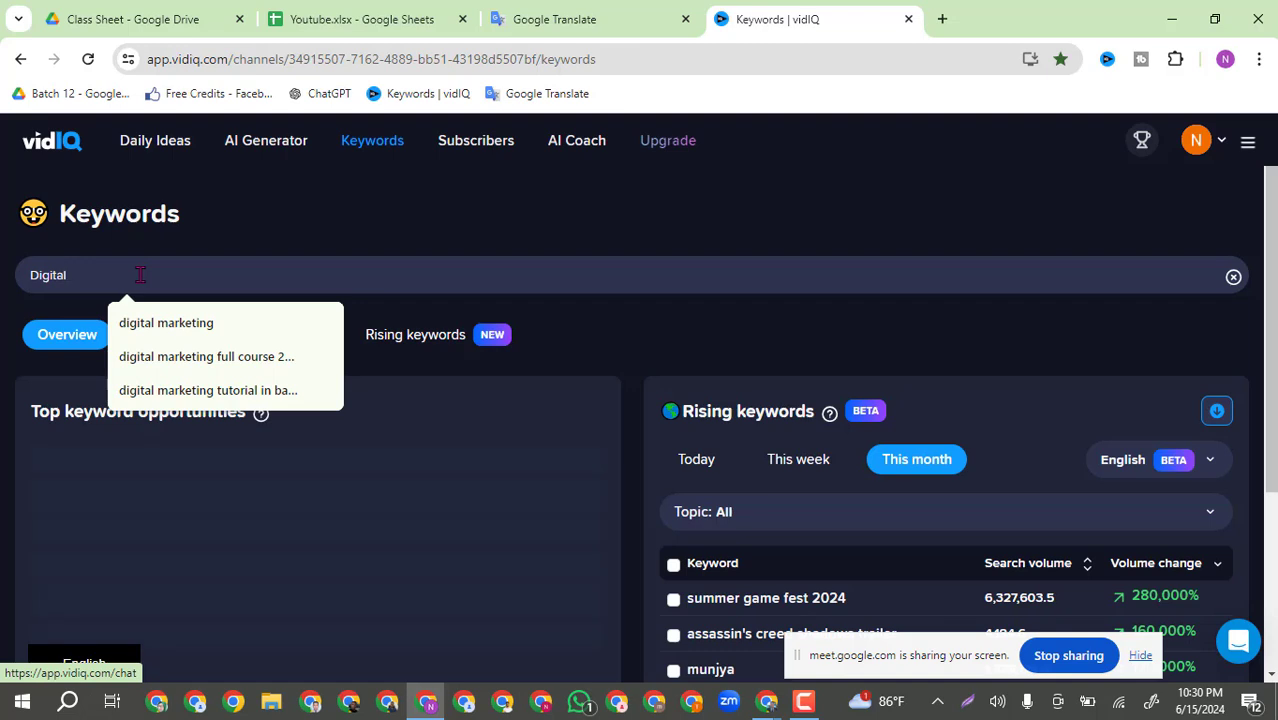
left_click(157, 326)
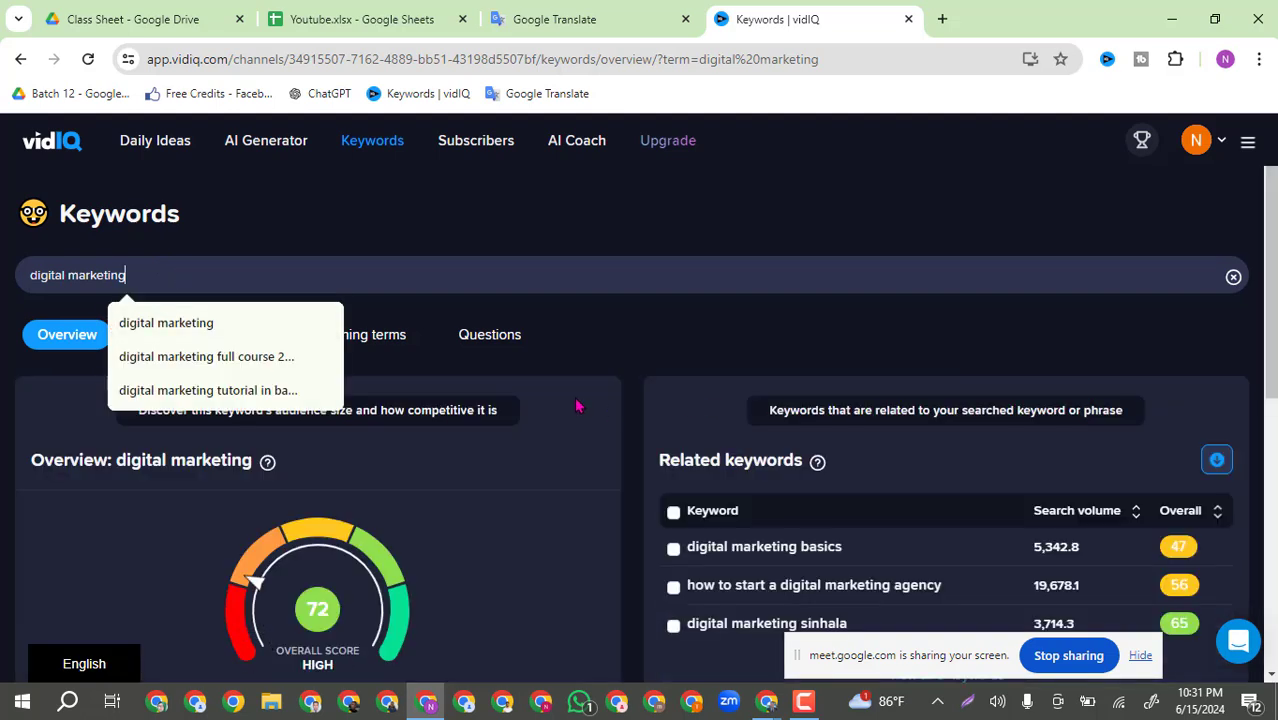
Examine the overall score, search volume and competition in the overview for "digital marketing".
scroll(580, 400, "down", 2)
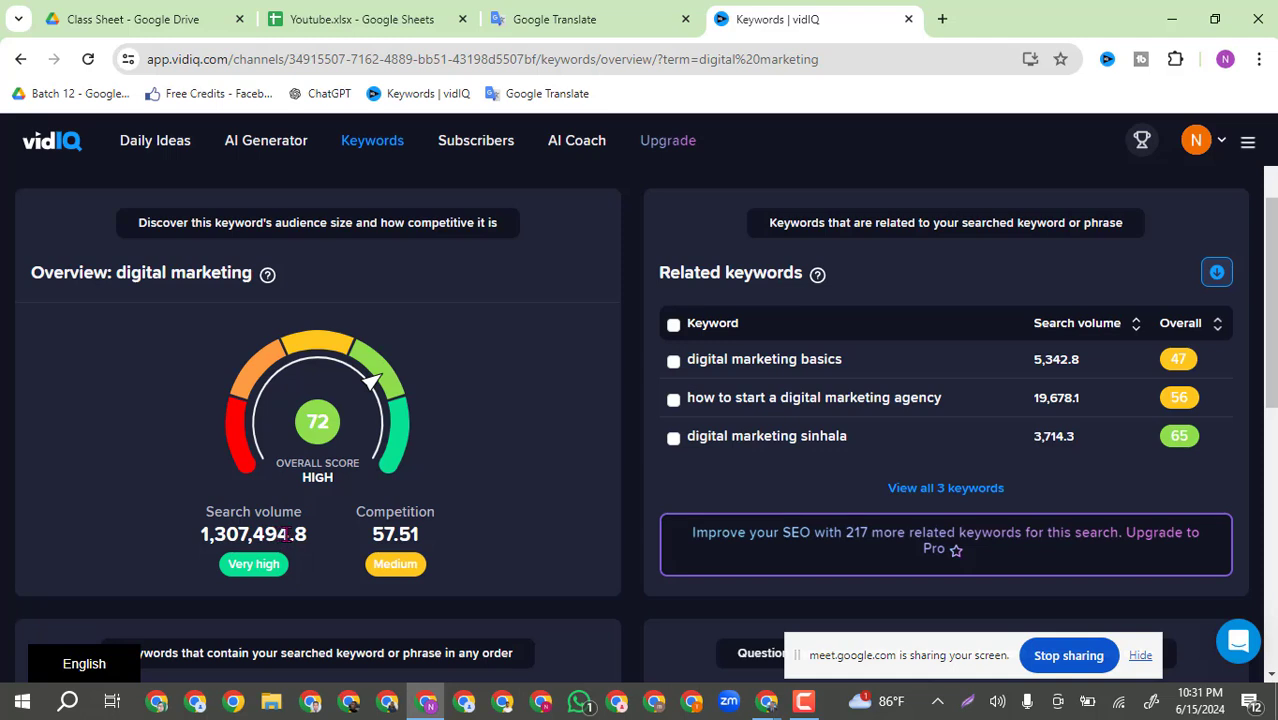
left_click_drag(289, 535, 165, 539)
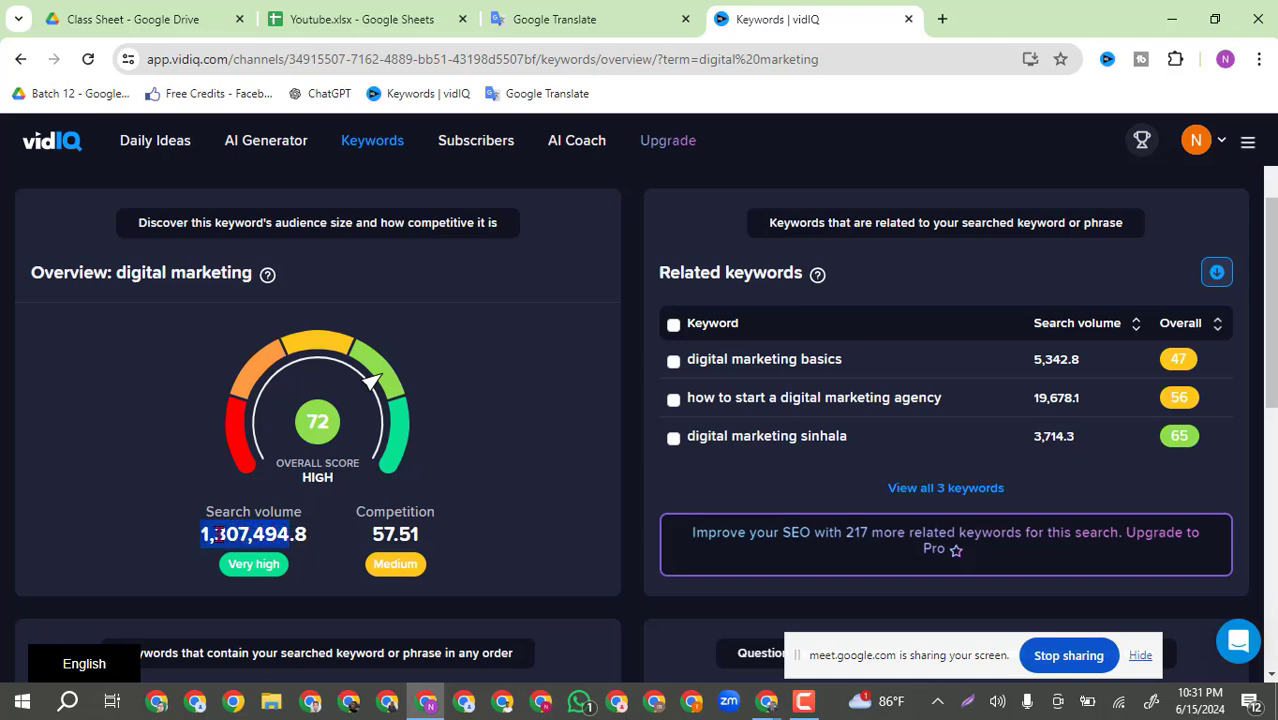
left_click(488, 421)
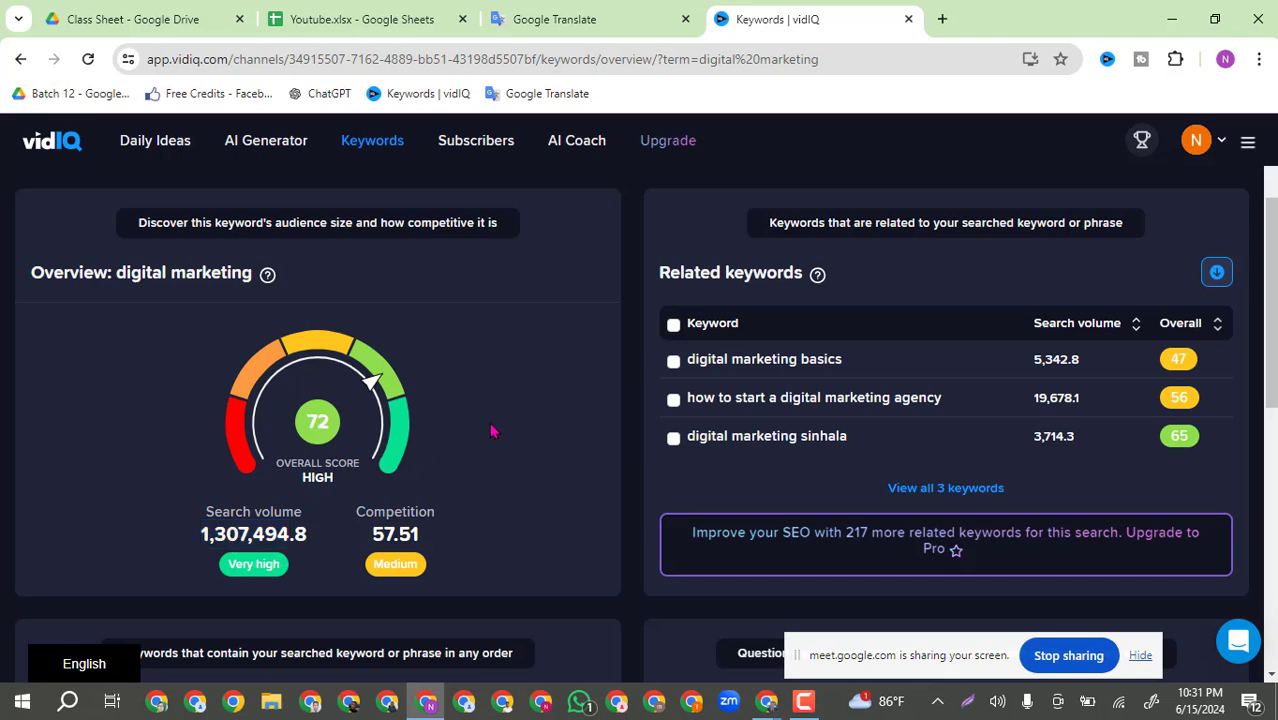
scroll(491, 431, "up", 1)
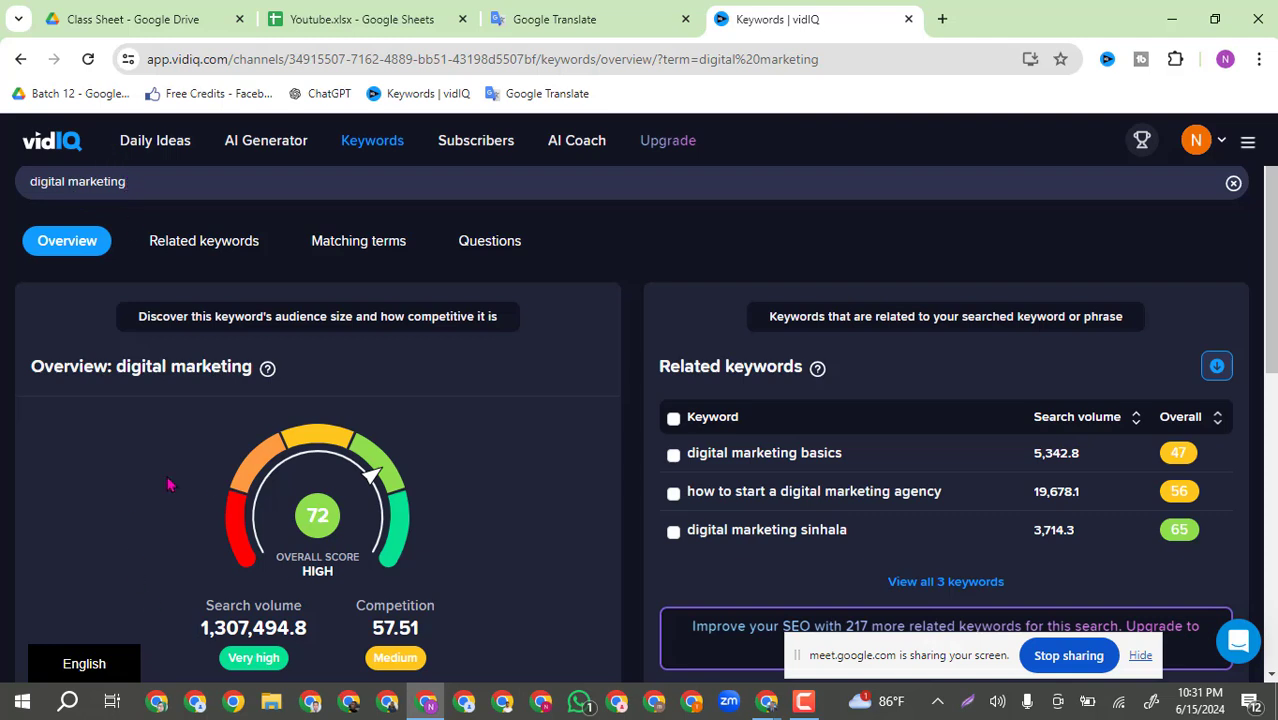
Show the related keywords for "digital marketing" and compare their search volume, competition and overall scores.
left_click(201, 251)
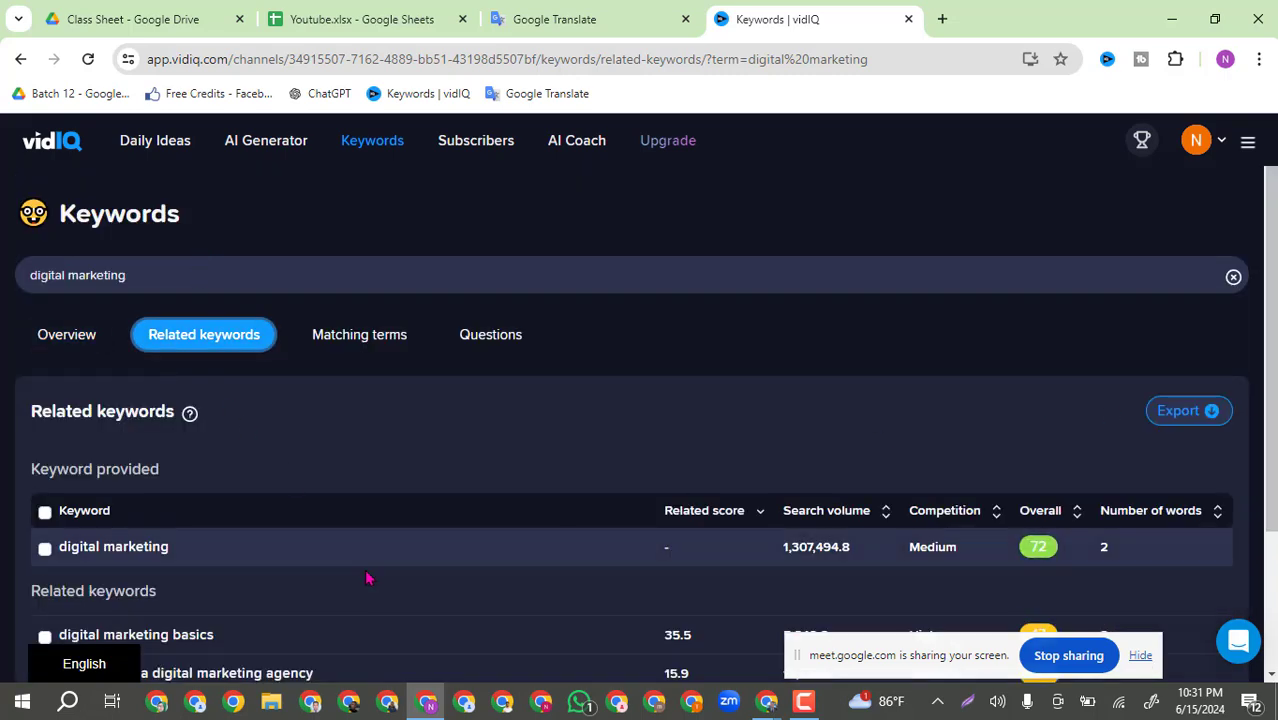
scroll(348, 580, "down", 2)
scroll(352, 560, "down", 2)
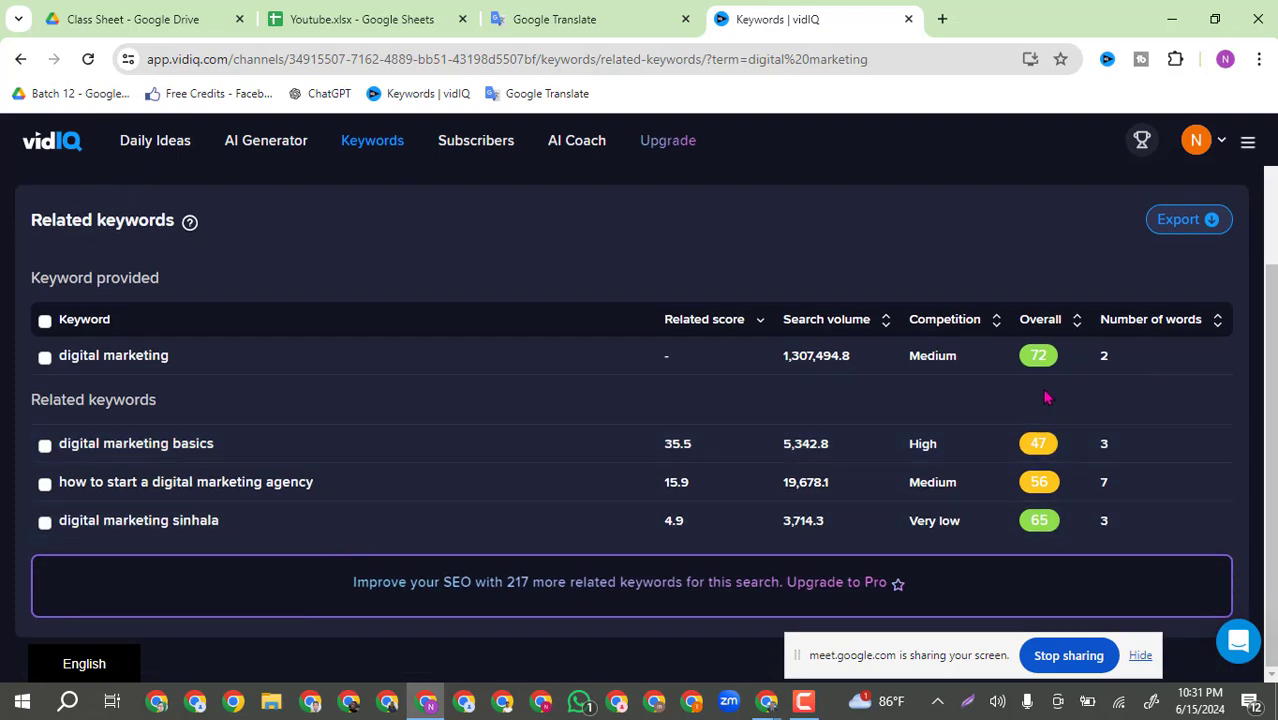
scroll(1273, 325, "up", 4)
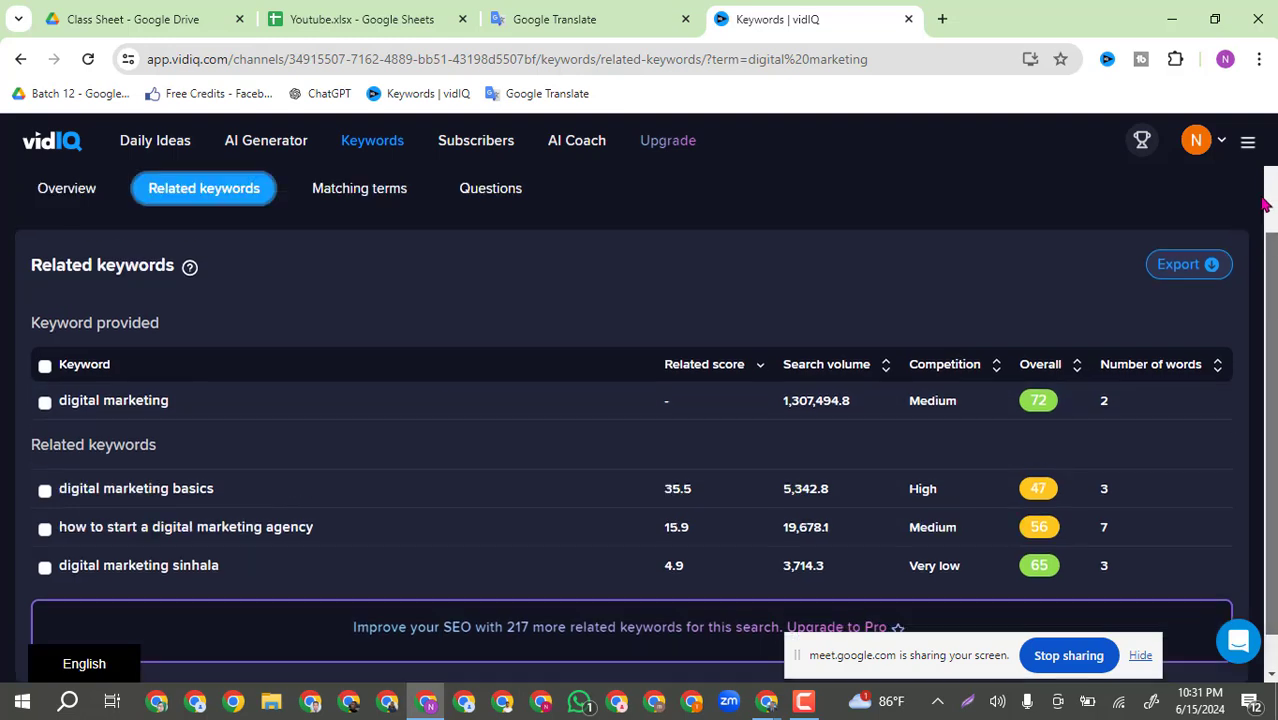
Copy "digital marketing" from the vidIQ search and add it, followed by a comma, to the "Targeted Keyword -" line in Google Translate.
left_click(164, 277)
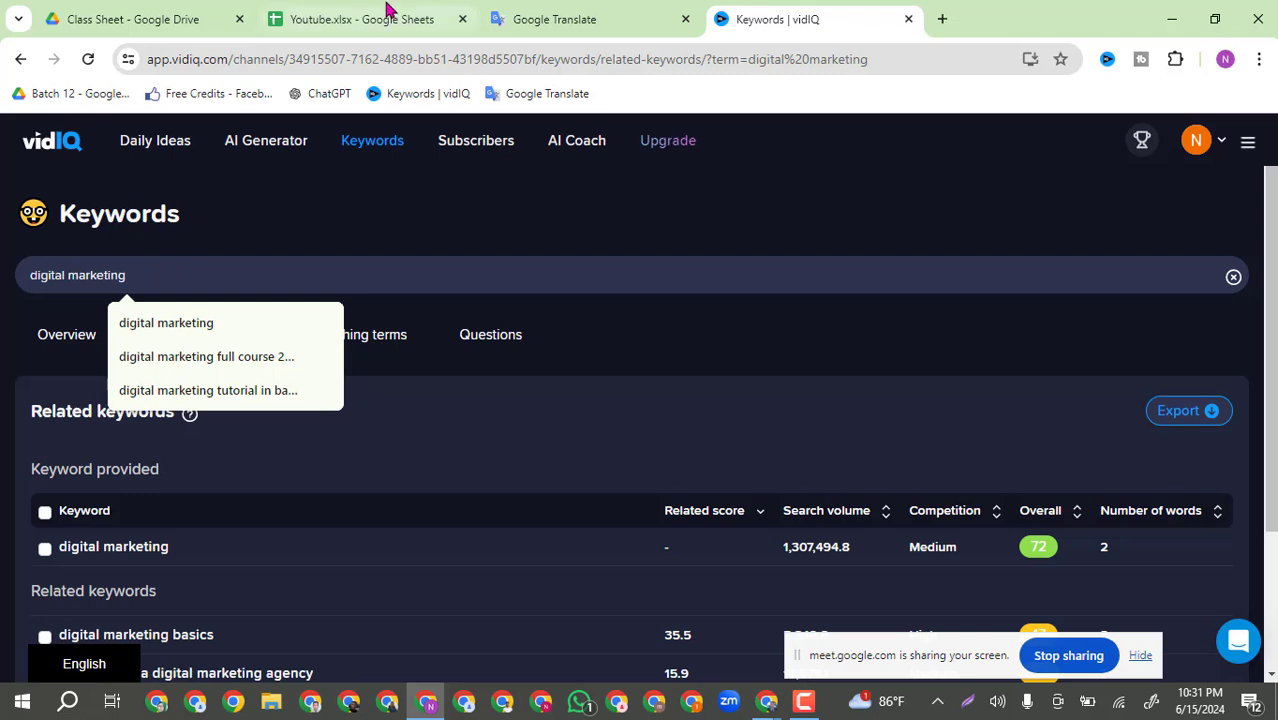
left_click(562, 14)
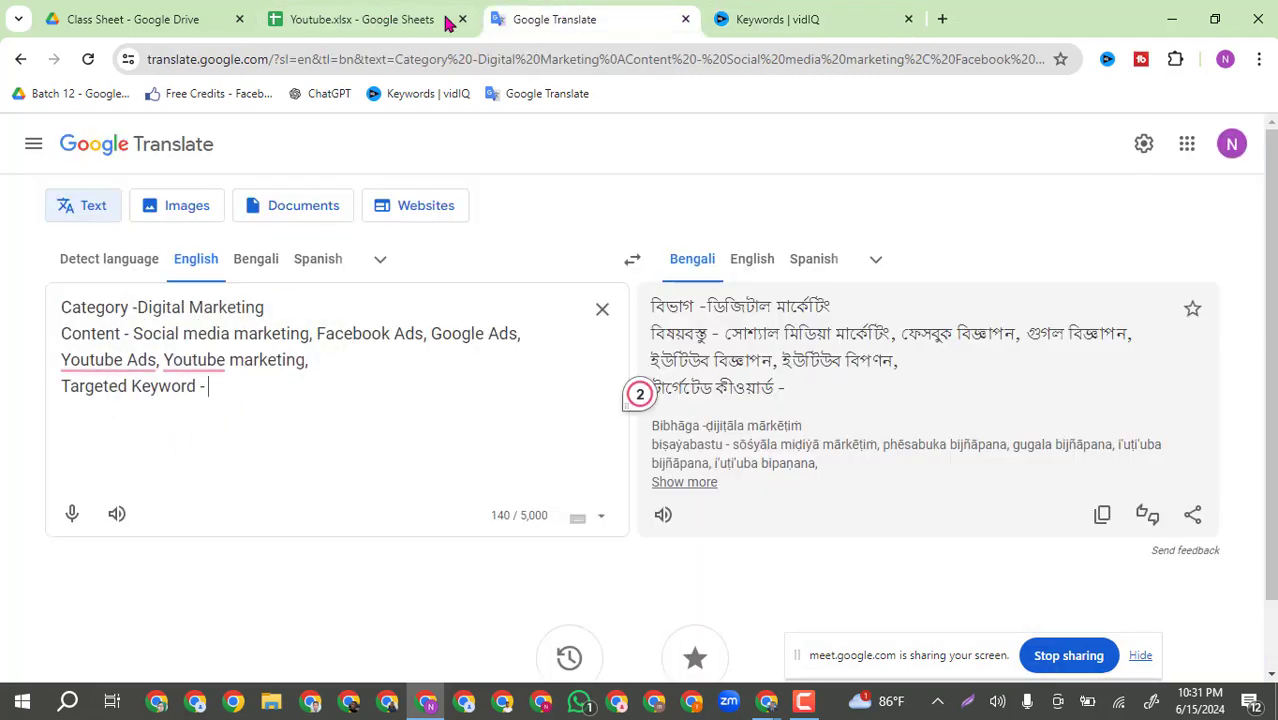
left_click(790, 19)
left_click_drag(151, 272, 4, 283)
key("ctrl+c")
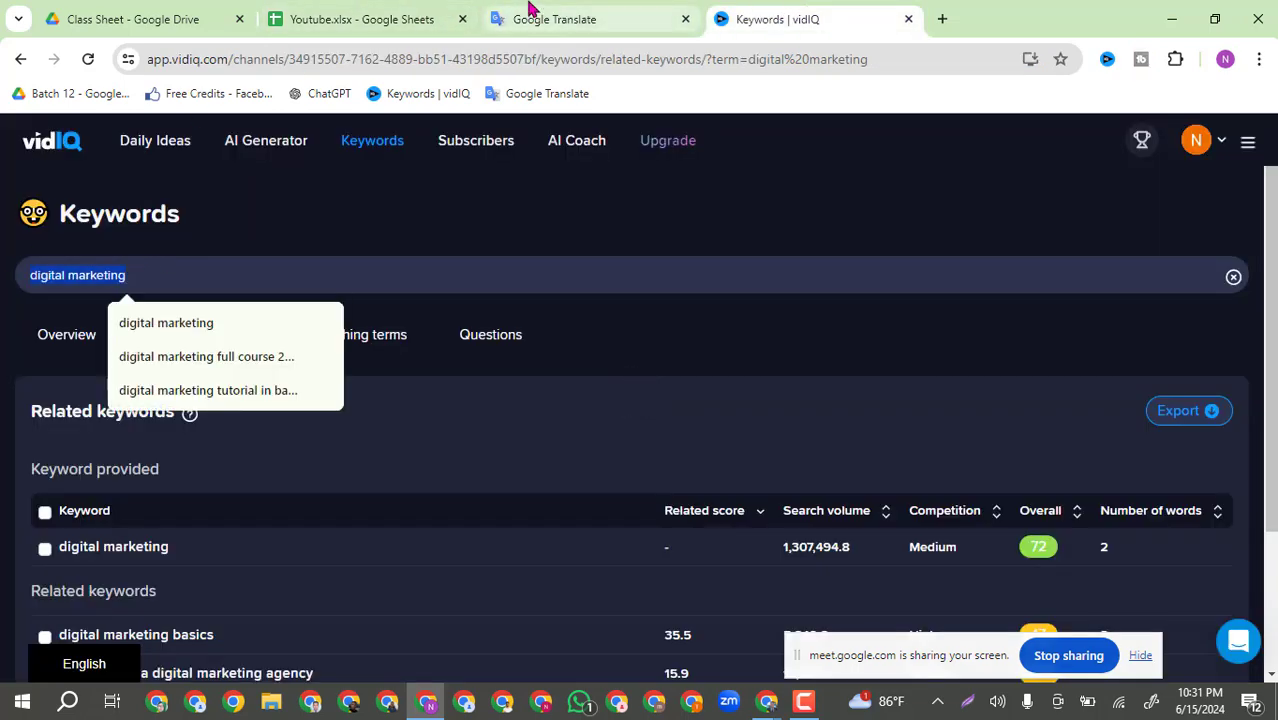
left_click(555, 19)
key("ctrl+v")
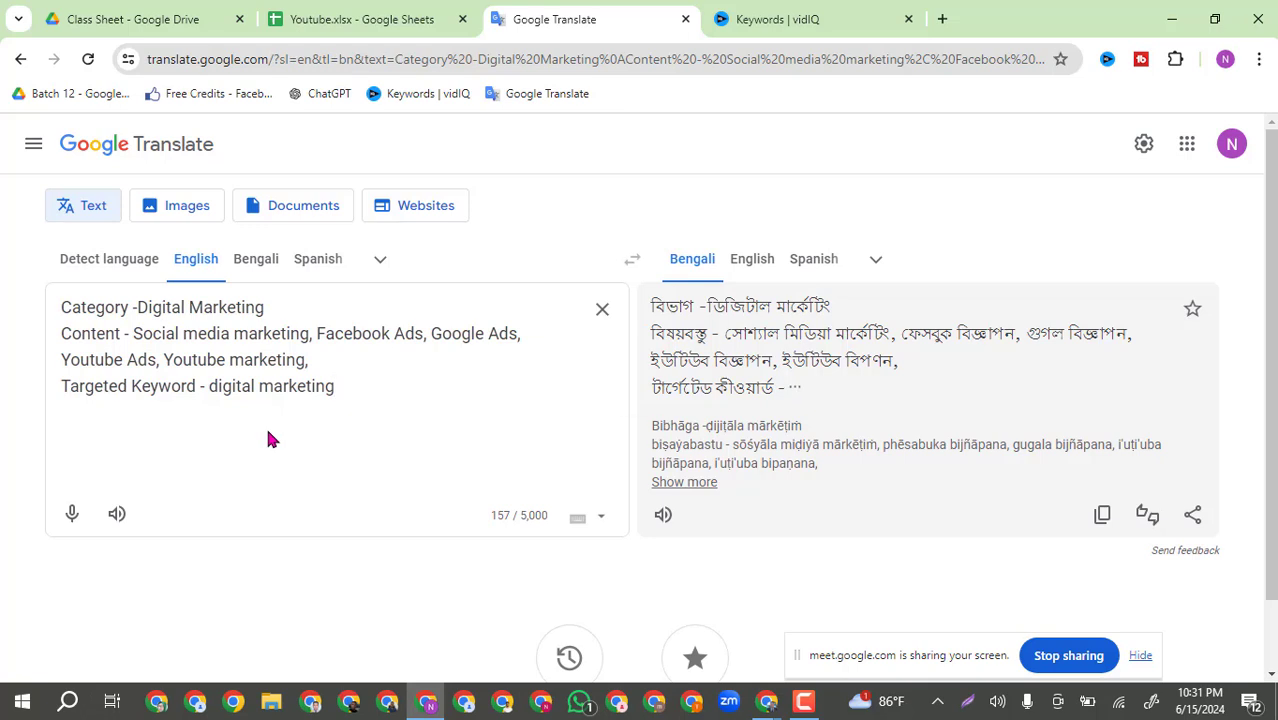
type(",")
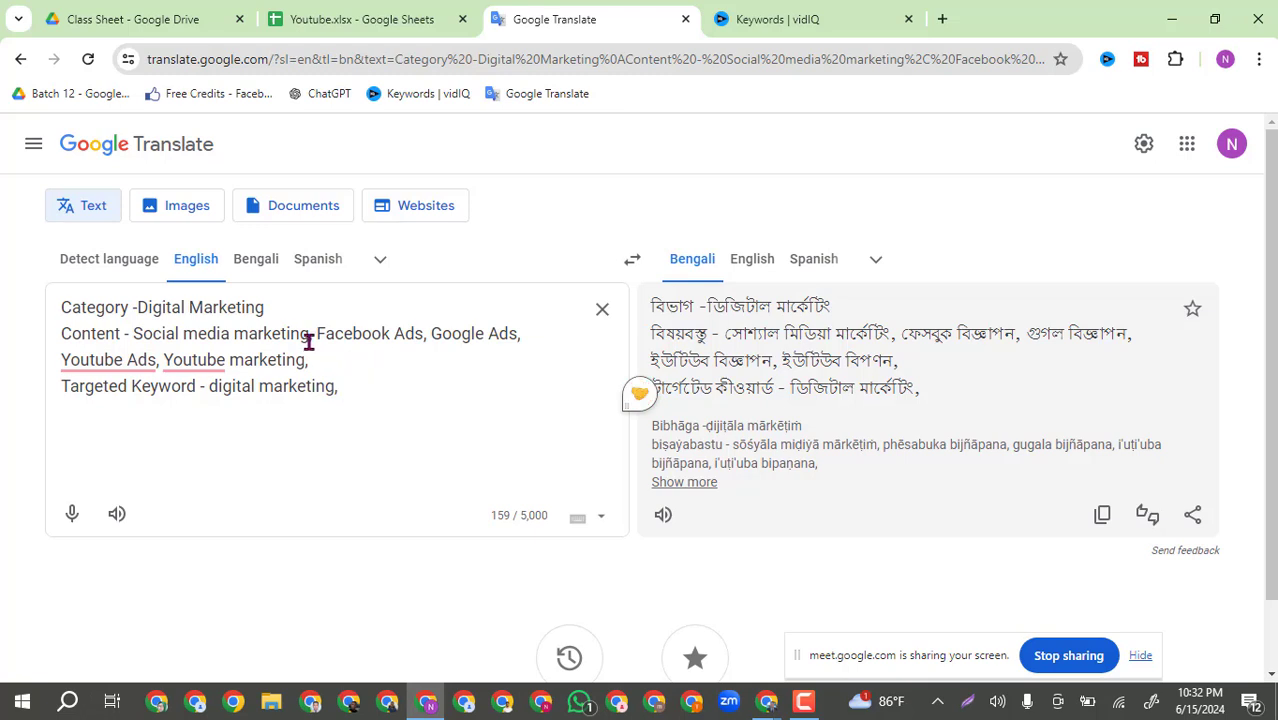
Copy "Social media marketing" from the content line and search for it in vidIQ Keywords.
left_click_drag(309, 336, 133, 336)
key("ctrl+c")
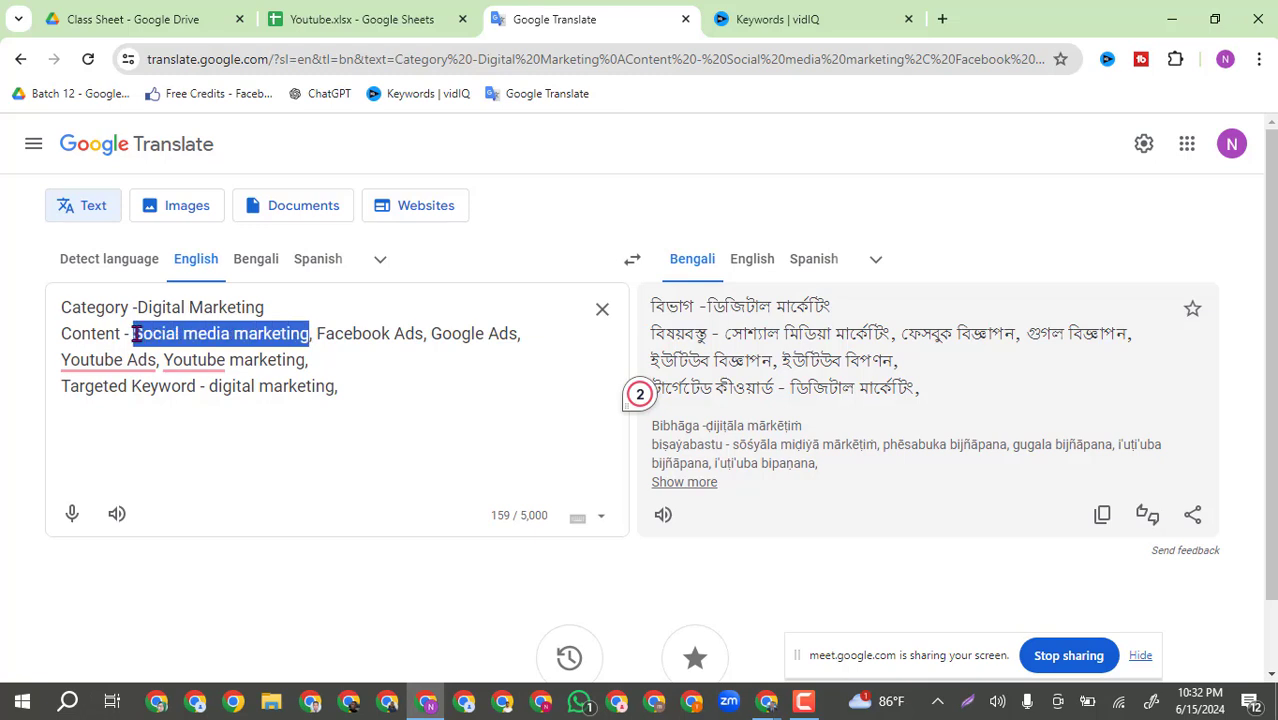
left_click(779, 14)
key("ctrl+v")
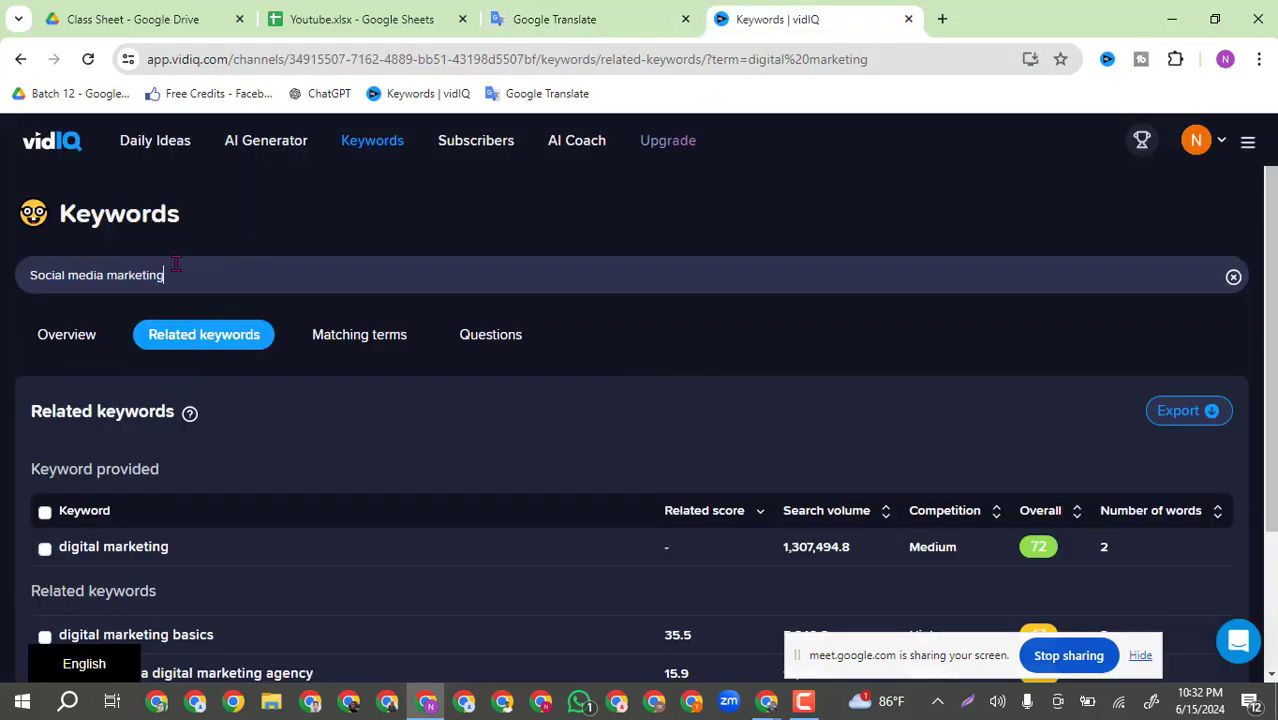
key("Return")
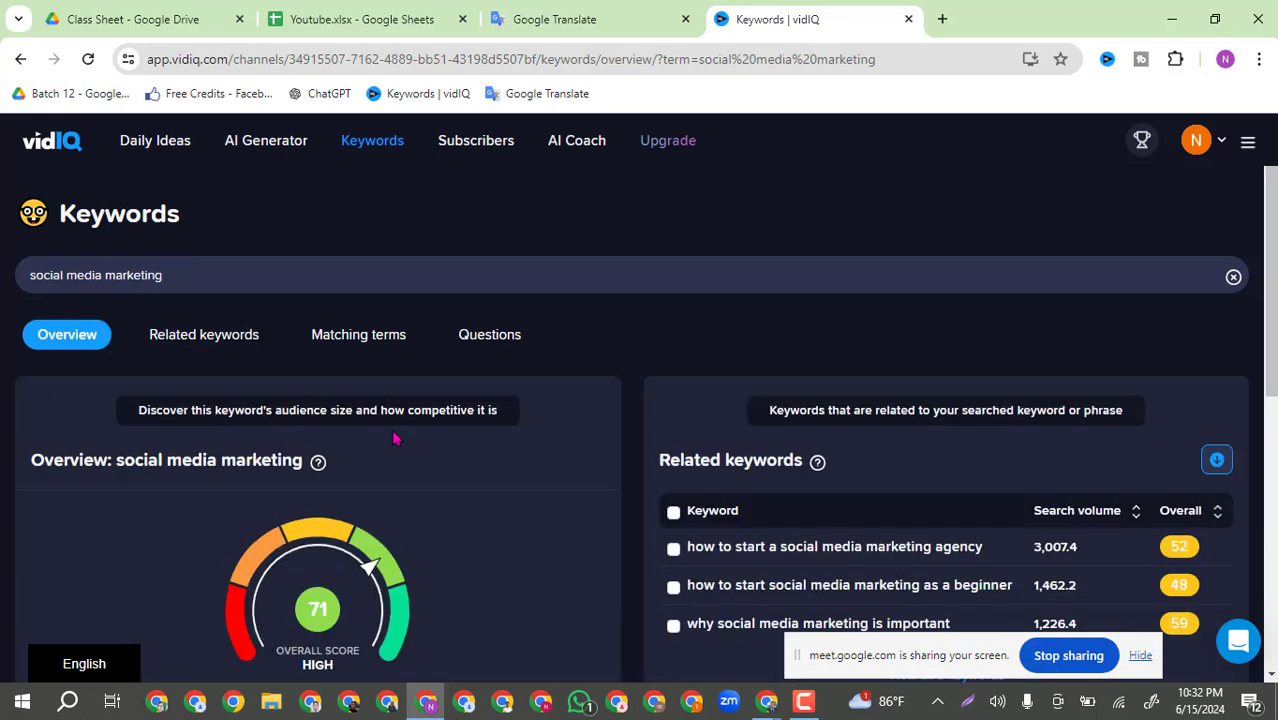
Examine the search volume and competition in the overview for "social media marketing".
scroll(821, 353, "down", 1)
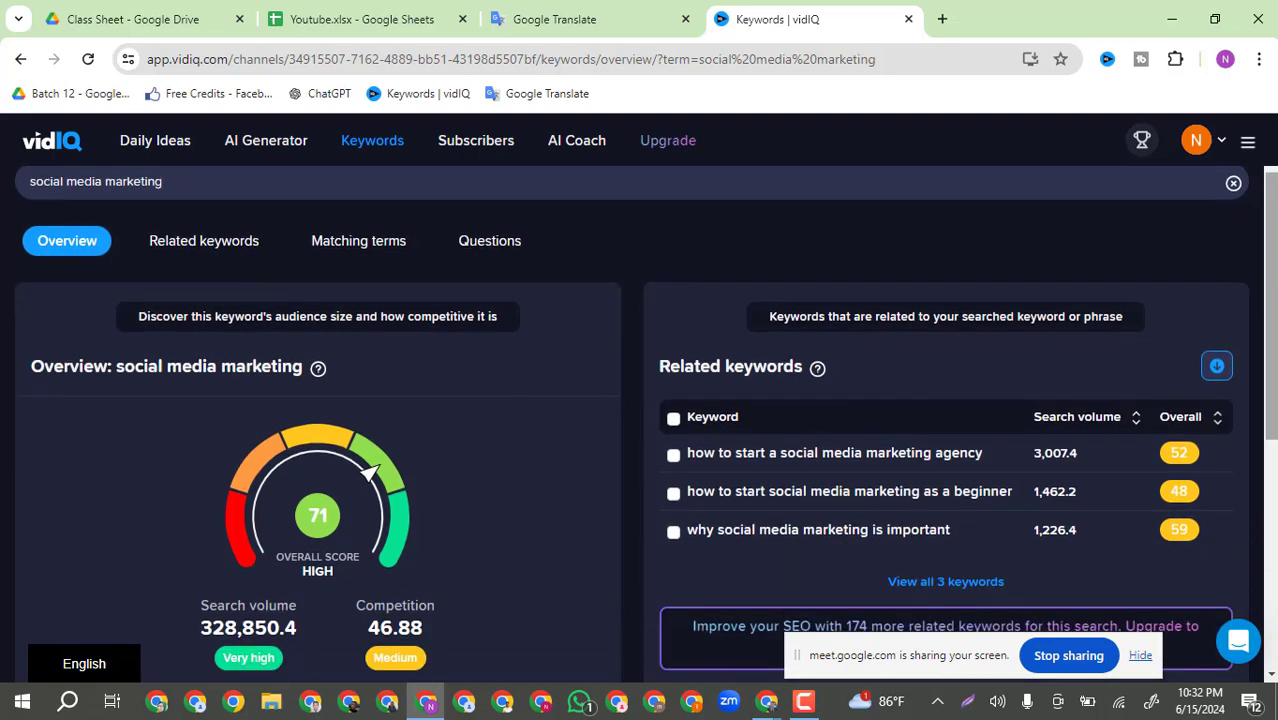
scroll(1270, 370, "down", 2)
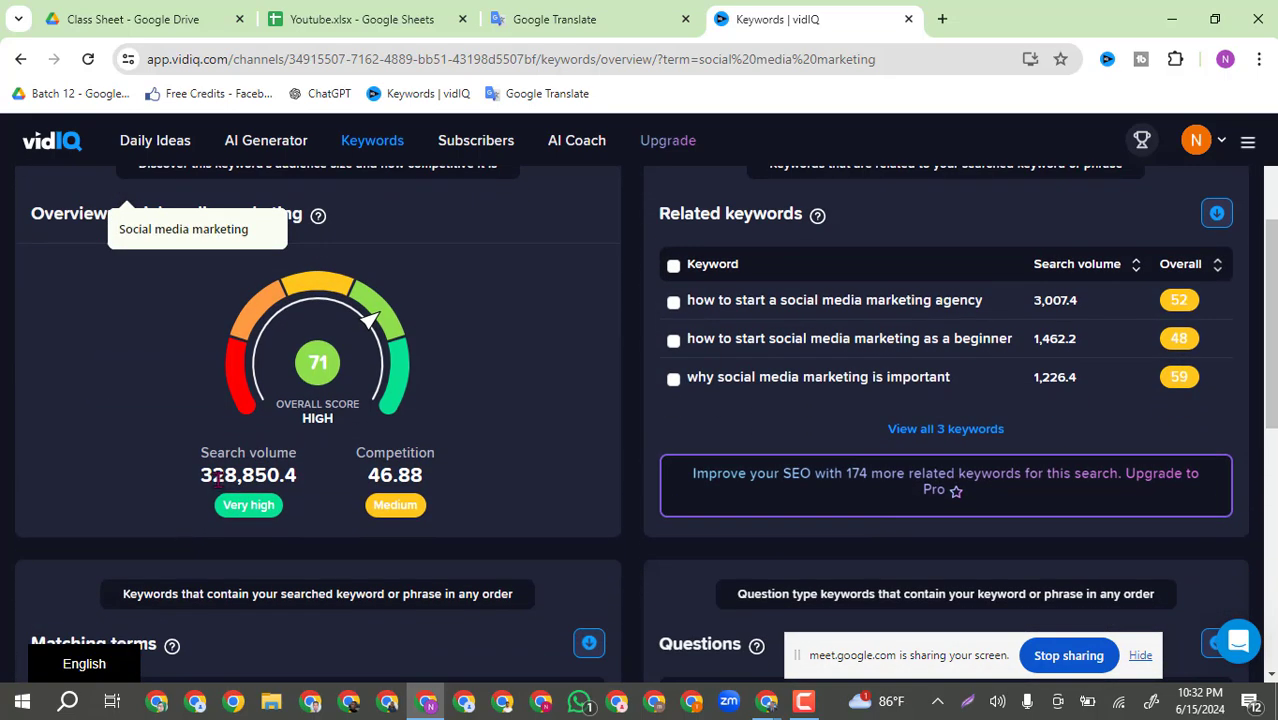
scroll(1268, 312, "up", 3)
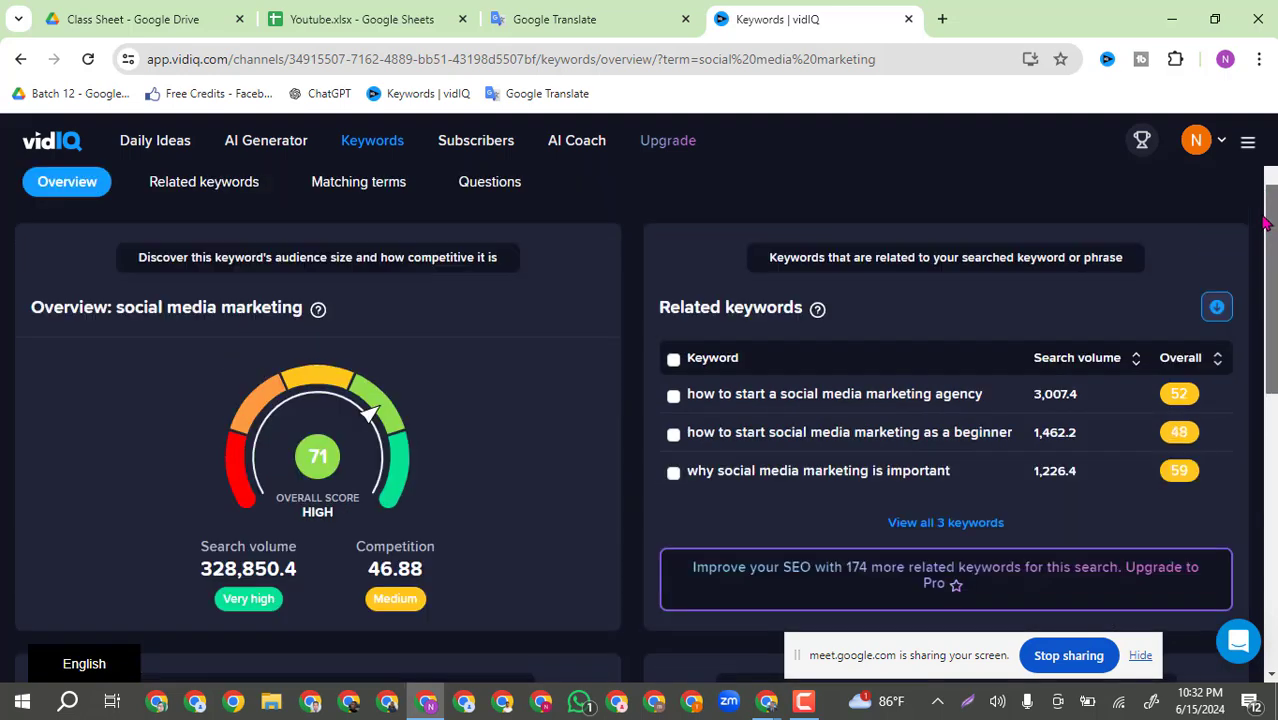
Review the keyword research tools listed around the Tubebuddy extension row in the Youtube.xlsx class sheet, and return to the vidIQ results.
left_click(491, 21)
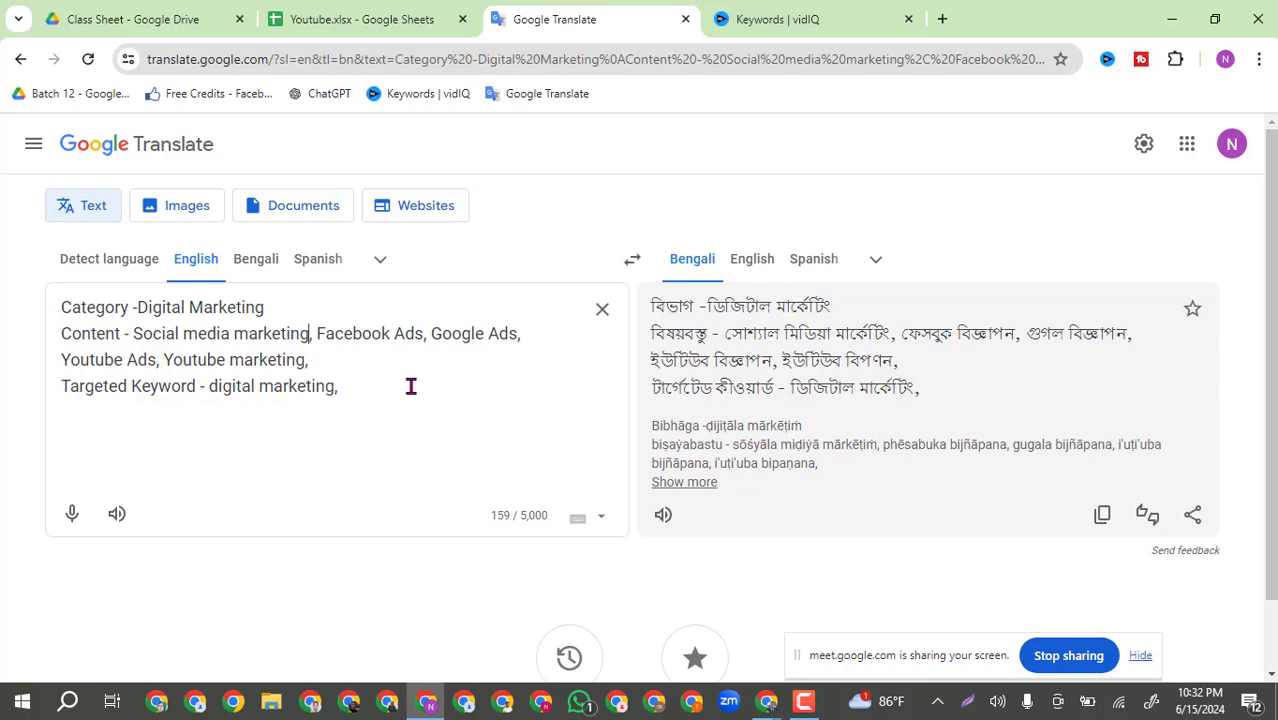
left_click(338, 10)
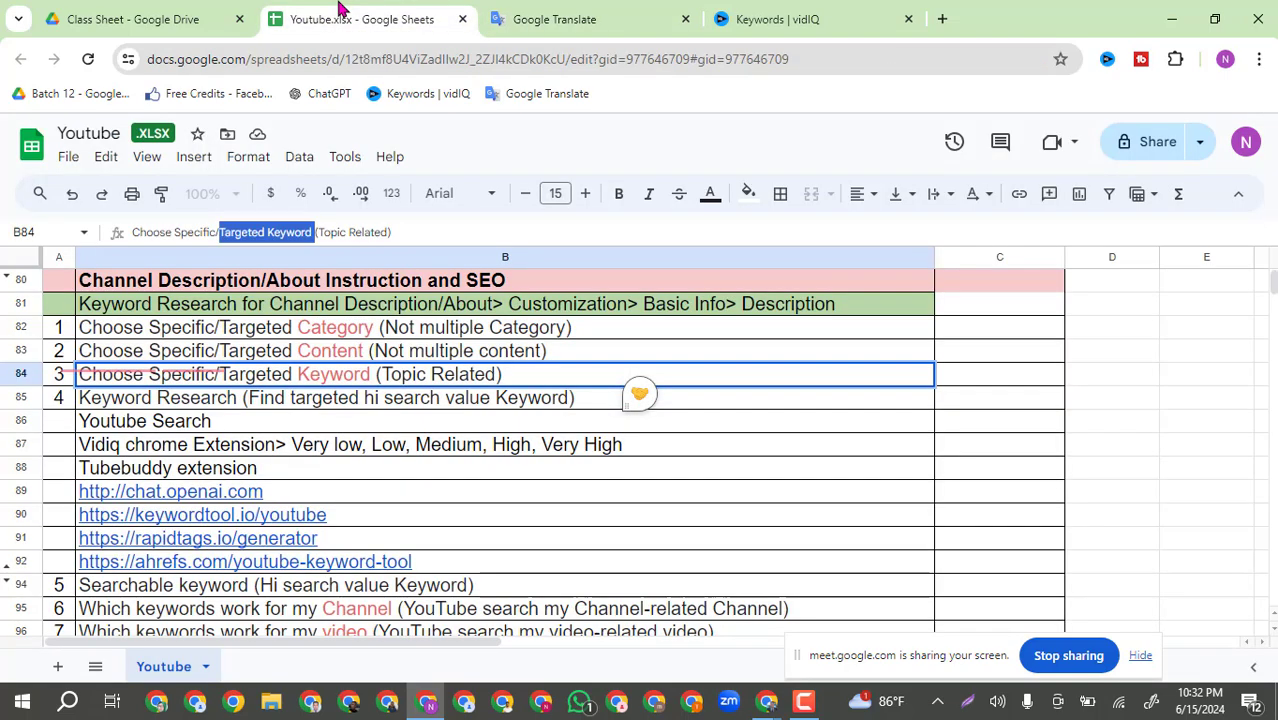
left_click(357, 479)
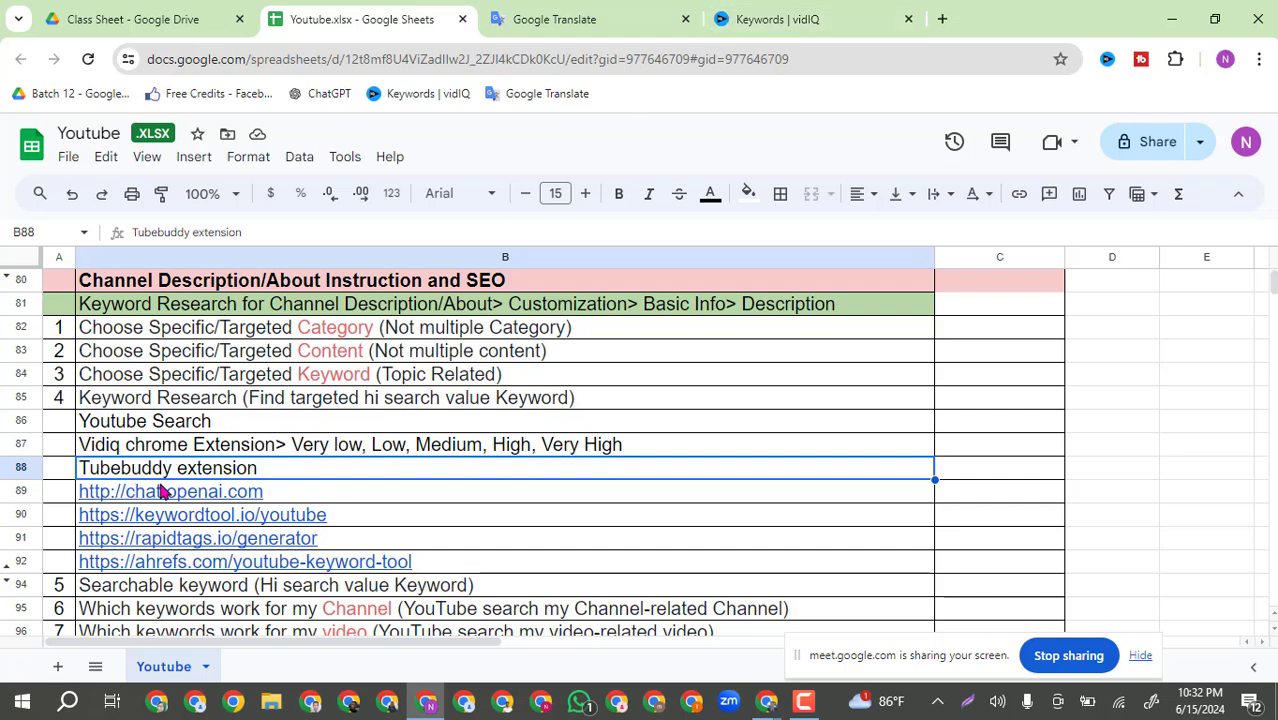
mouse_move(214, 491)
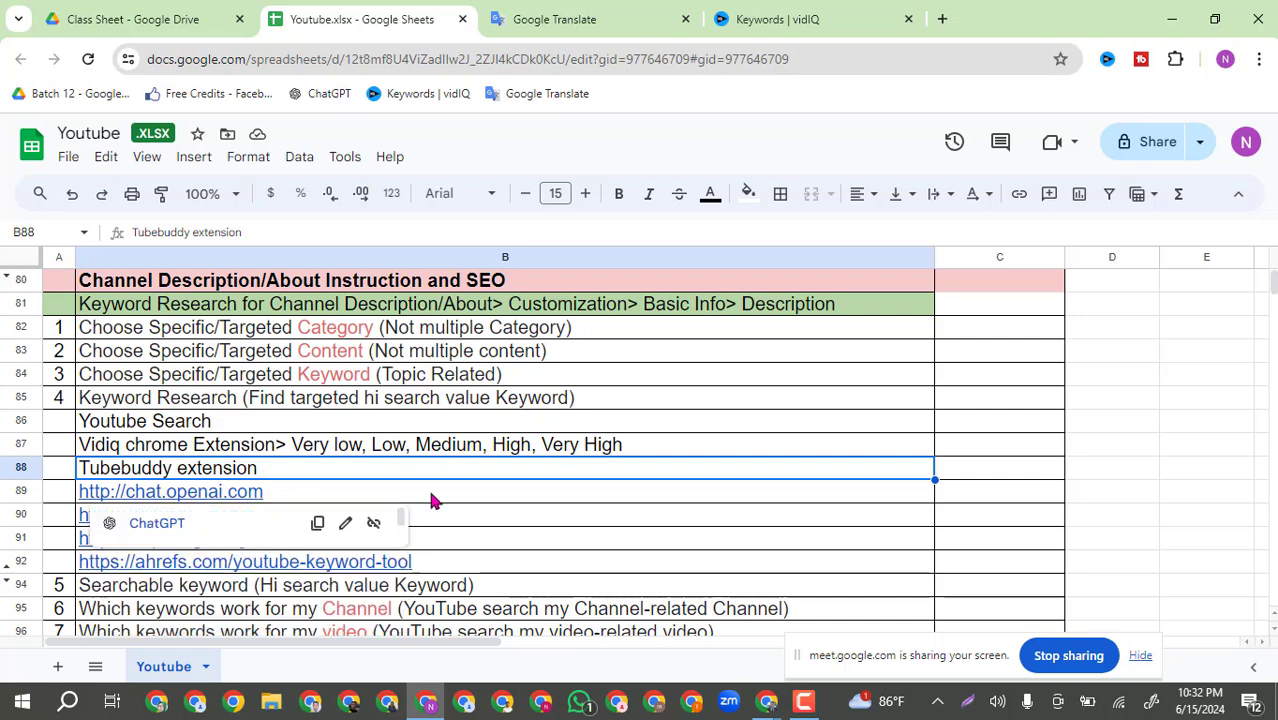
left_click(800, 12)
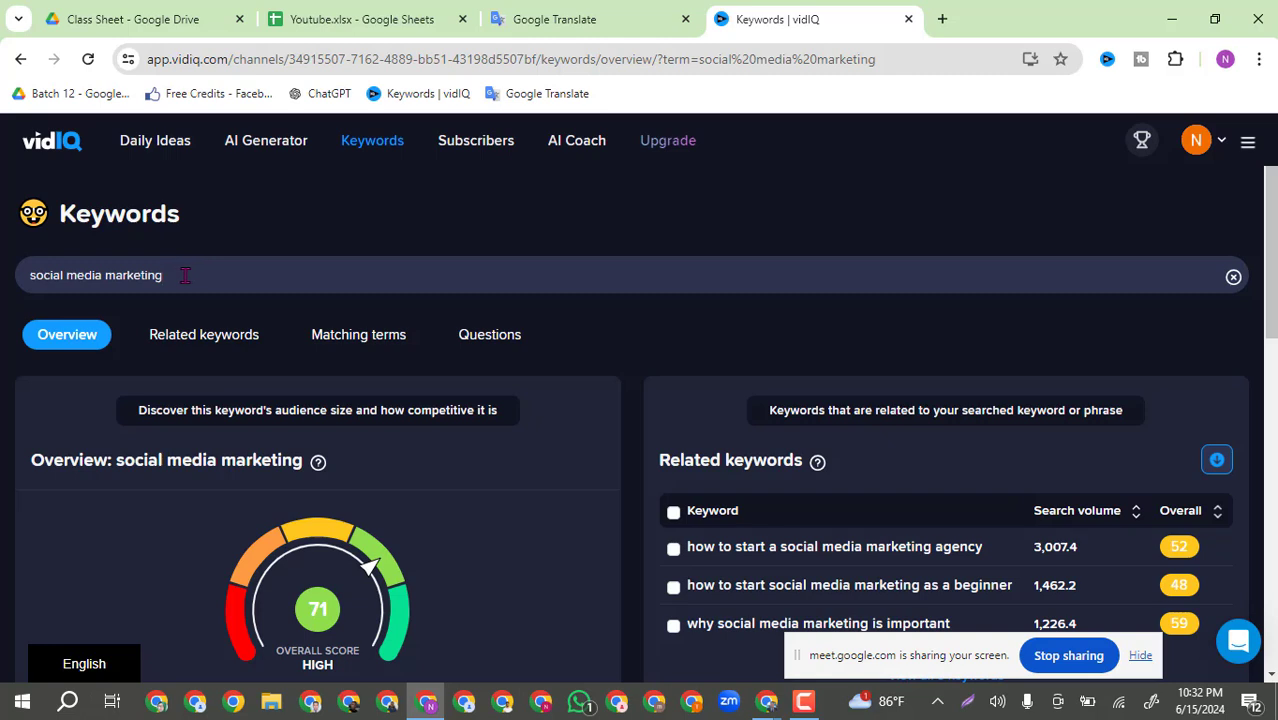
Open YouTube in a new tab and search for "social media marketing".
left_click(942, 19)
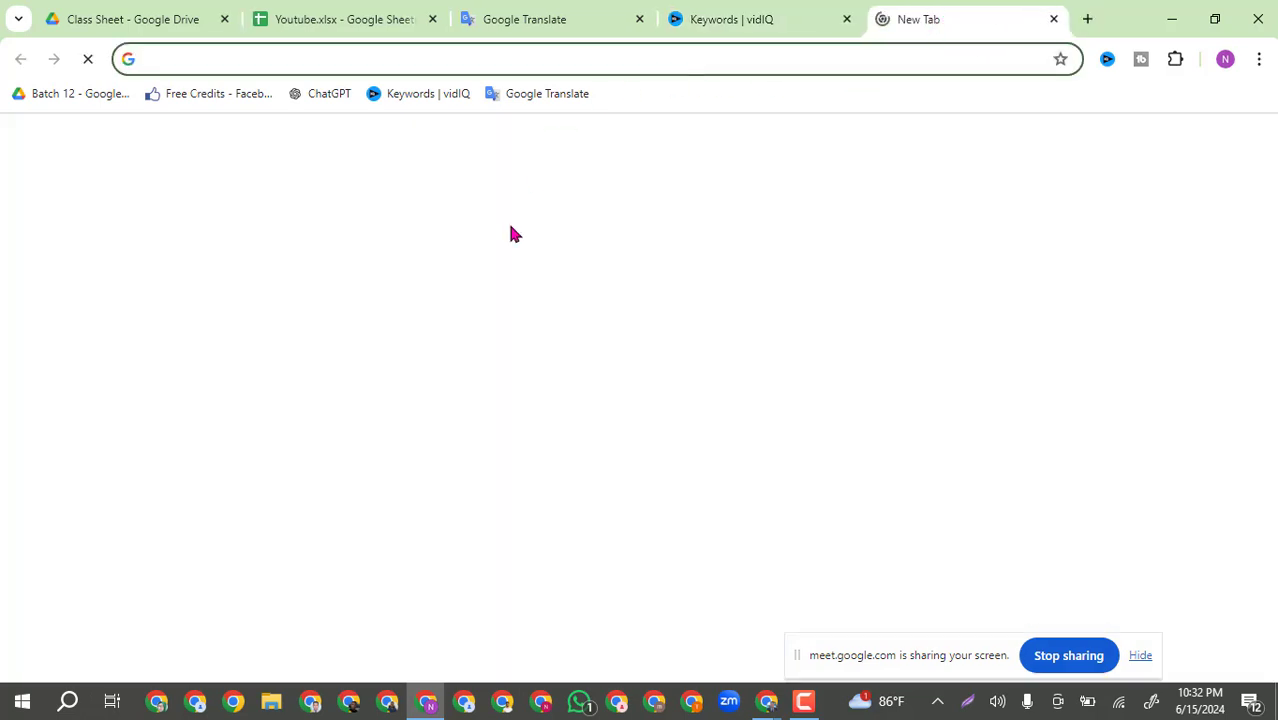
left_click(430, 490)
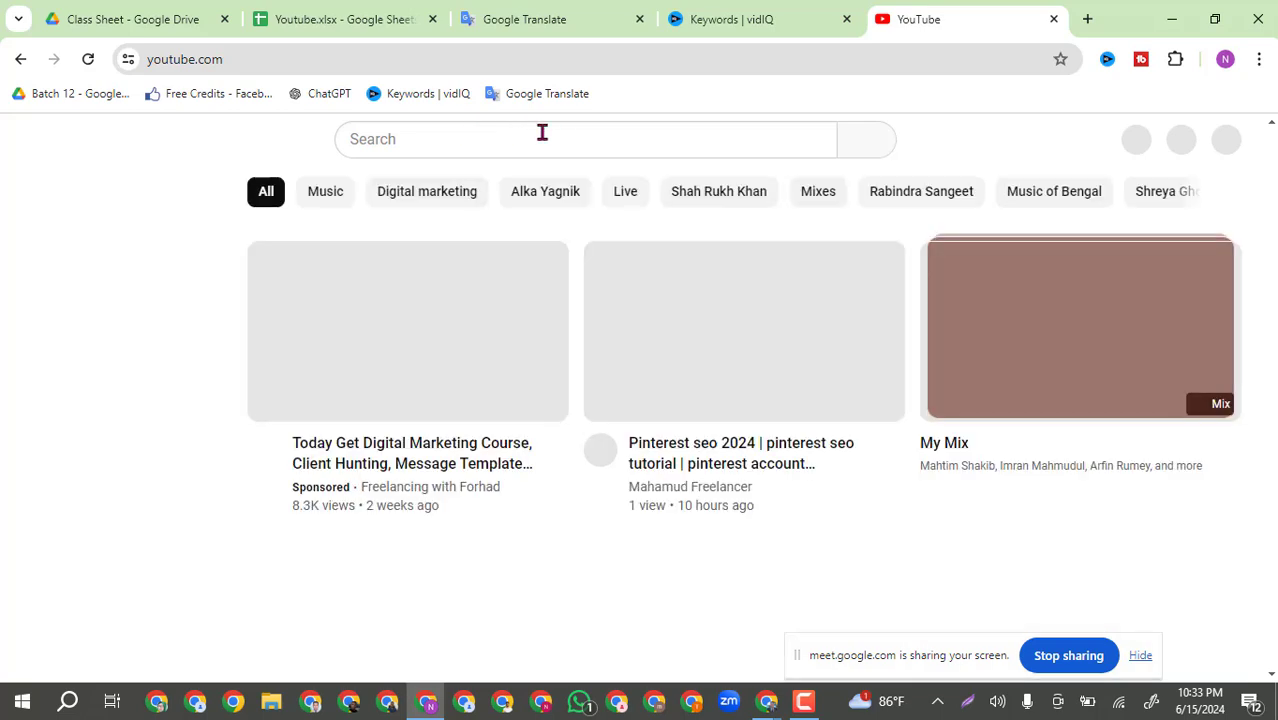
left_click(405, 124)
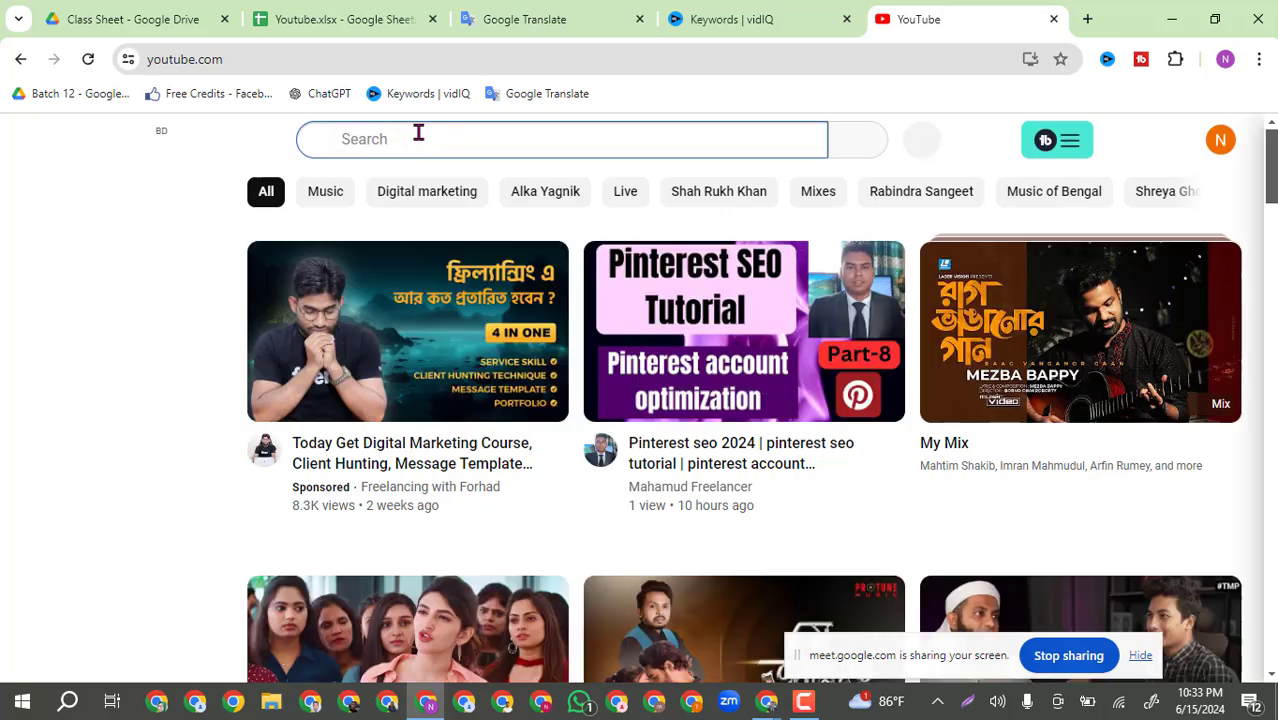
left_click(418, 133)
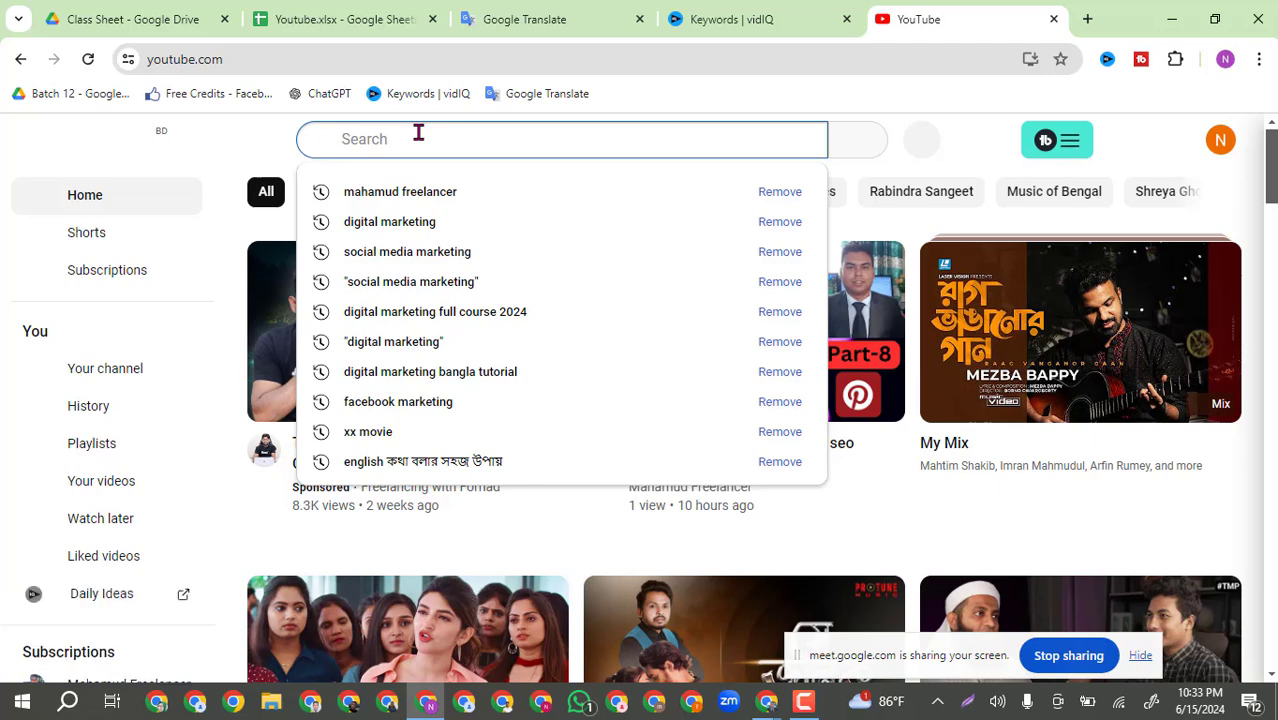
type("soc")
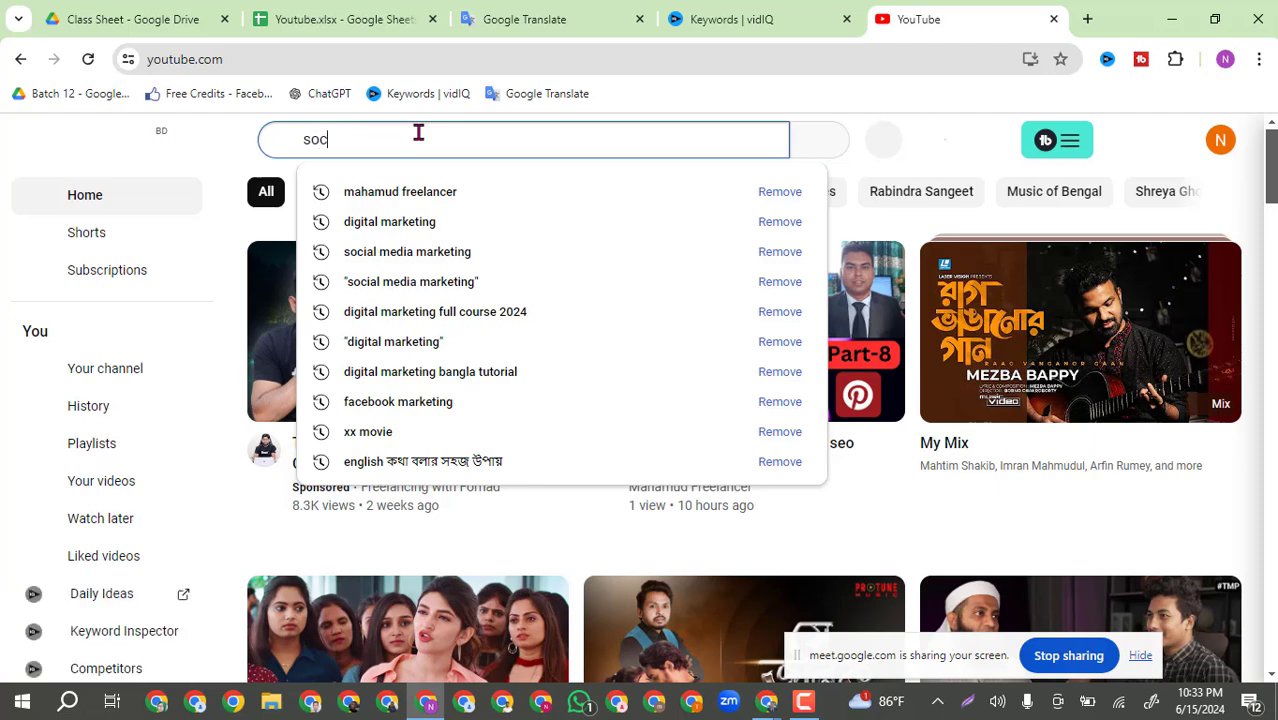
type("ial")
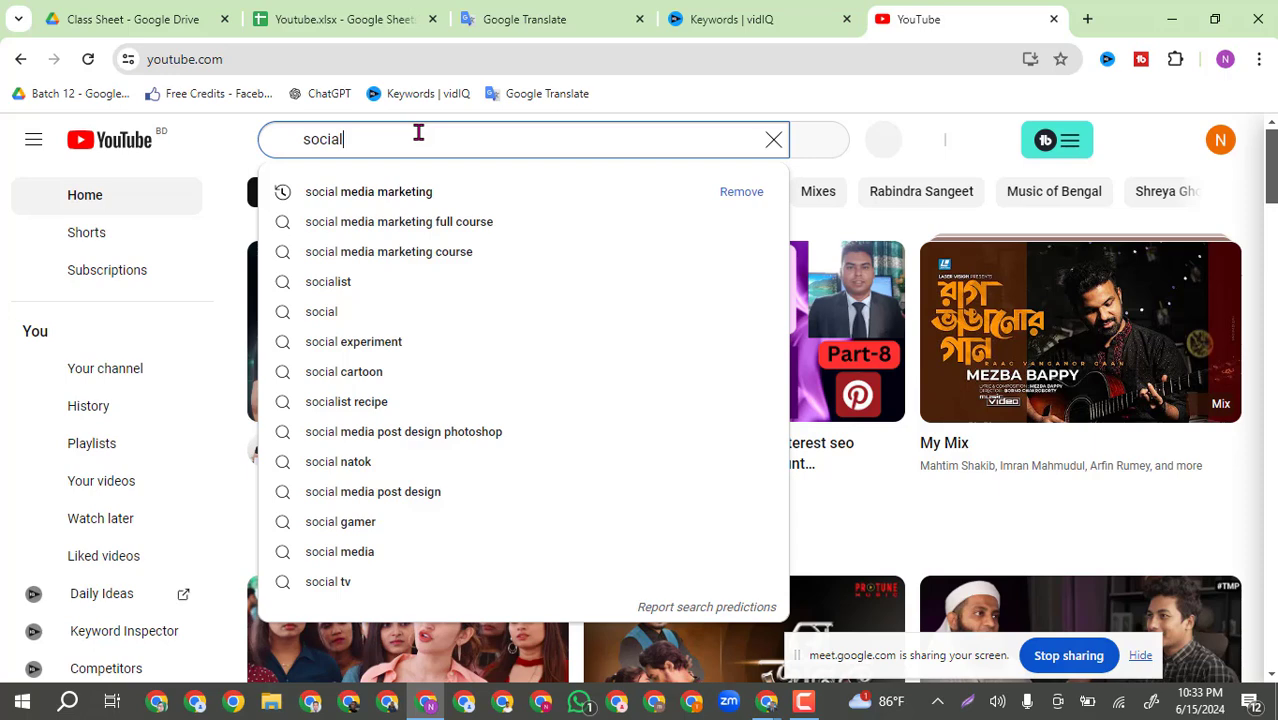
left_click(388, 196)
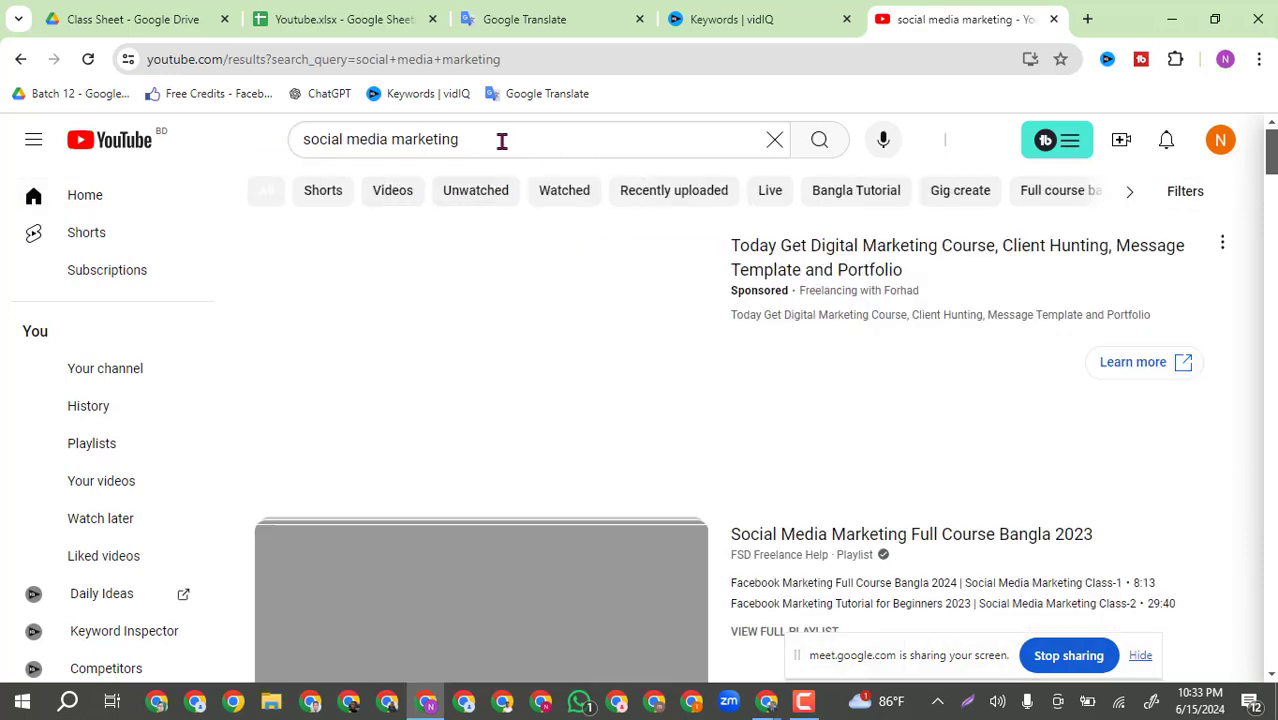
Review YouTube's search suggestions for "social media marketing", and return to the vidIQ keyword results.
left_click(478, 139)
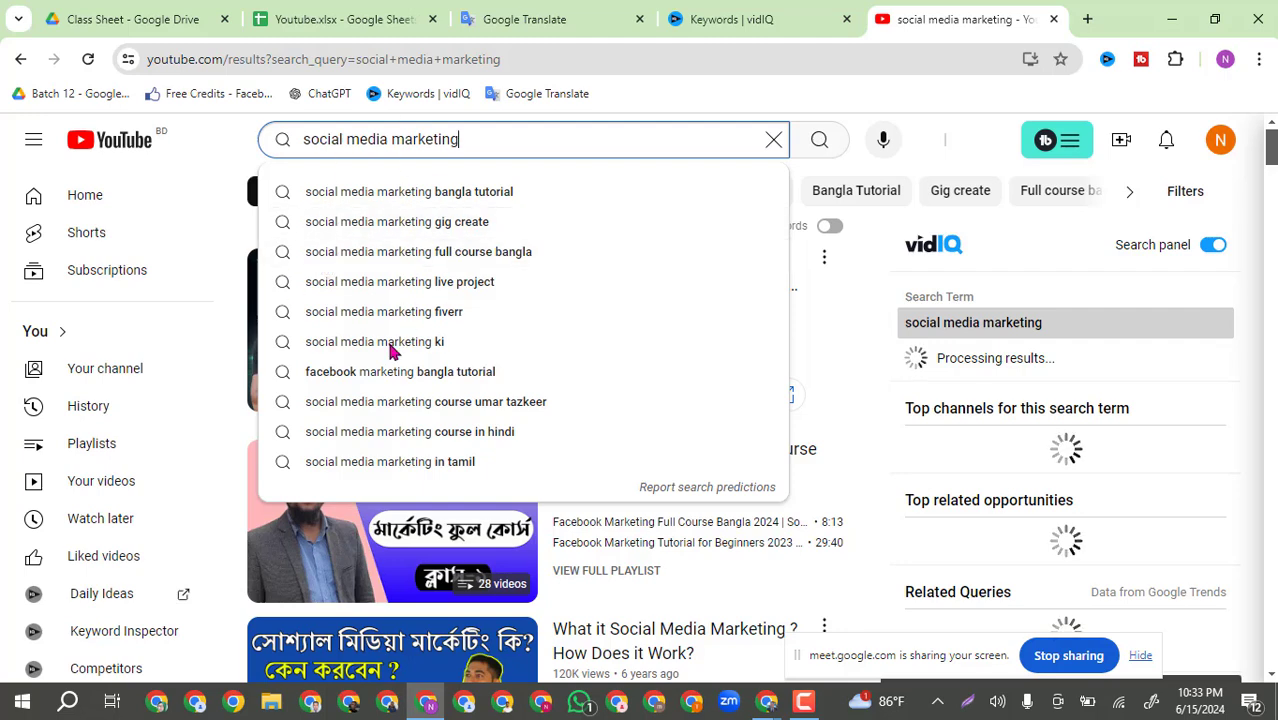
left_click_drag(476, 141, 285, 140)
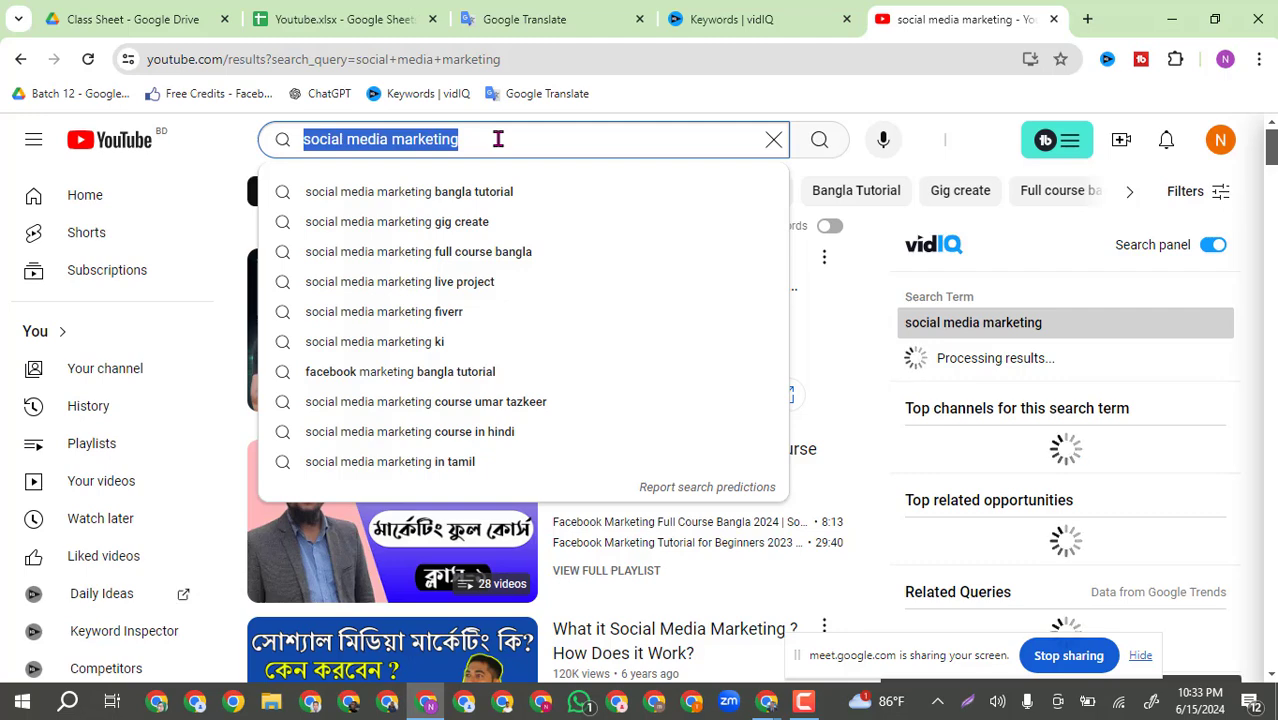
left_click(579, 12)
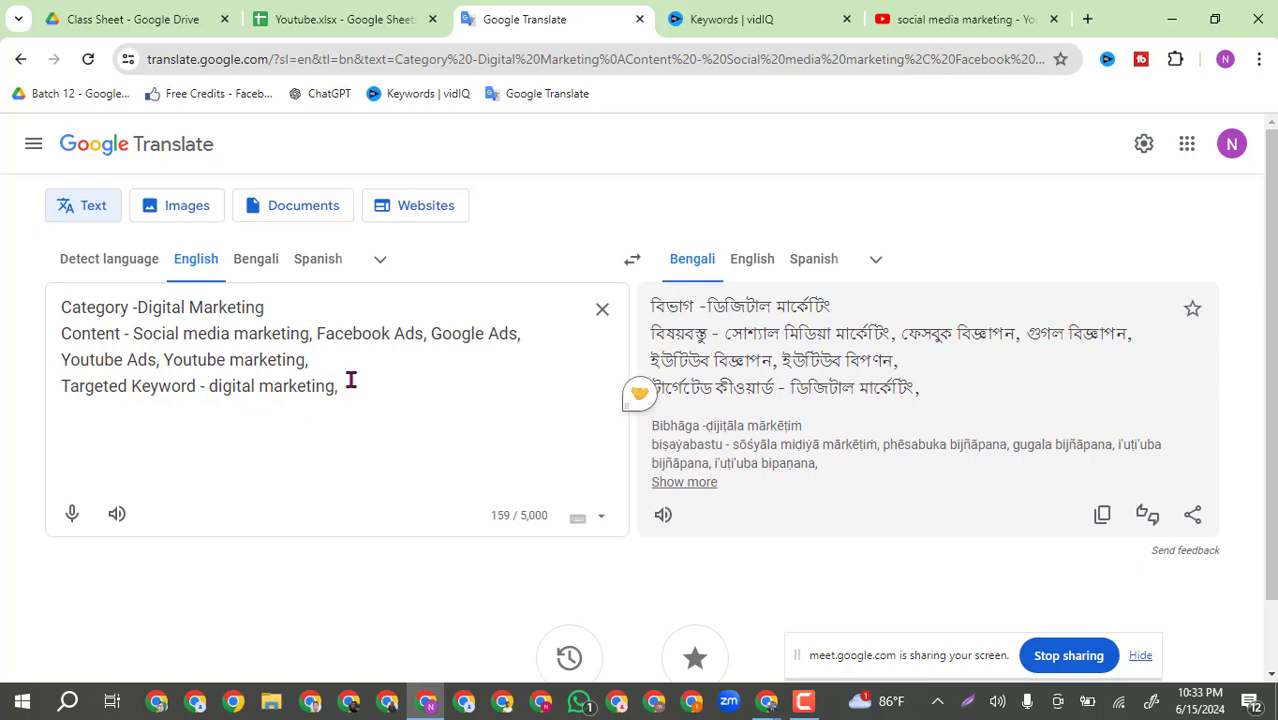
left_click(756, 12)
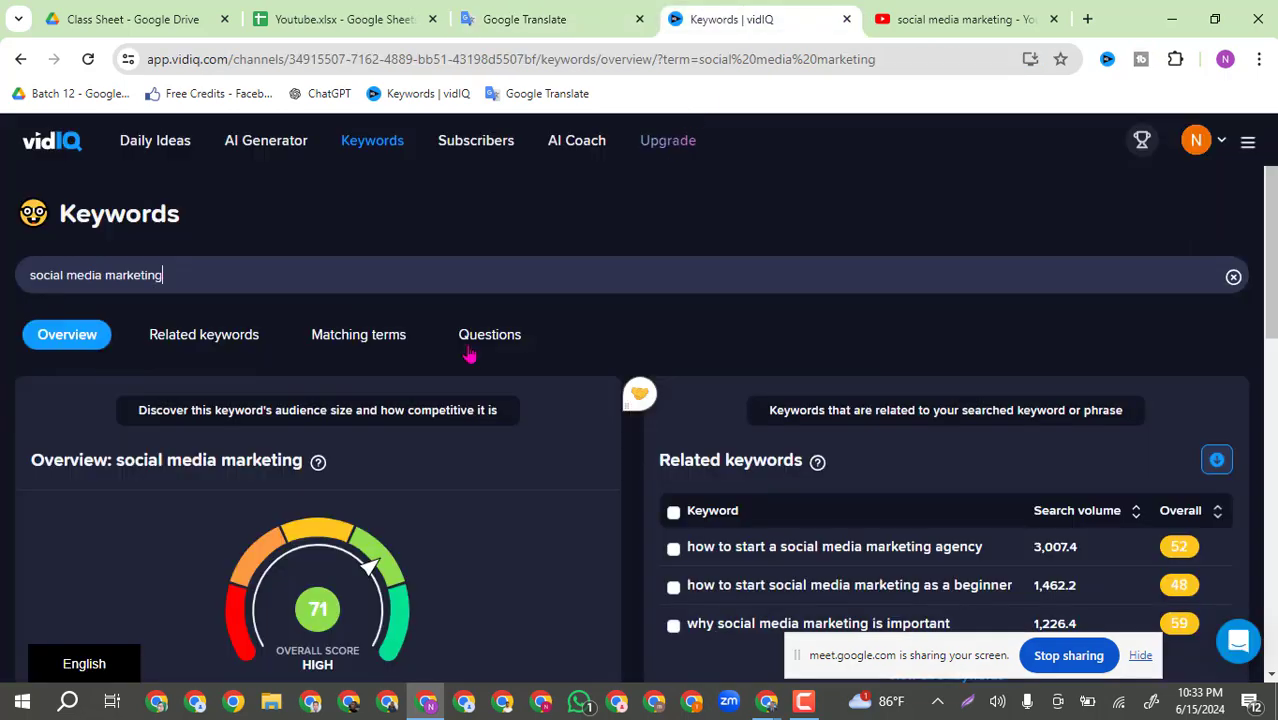
Copy the whole content list, from "Social media marketing" through "Youtube marketing,", in the Google Translate notes.
left_click(513, 14)
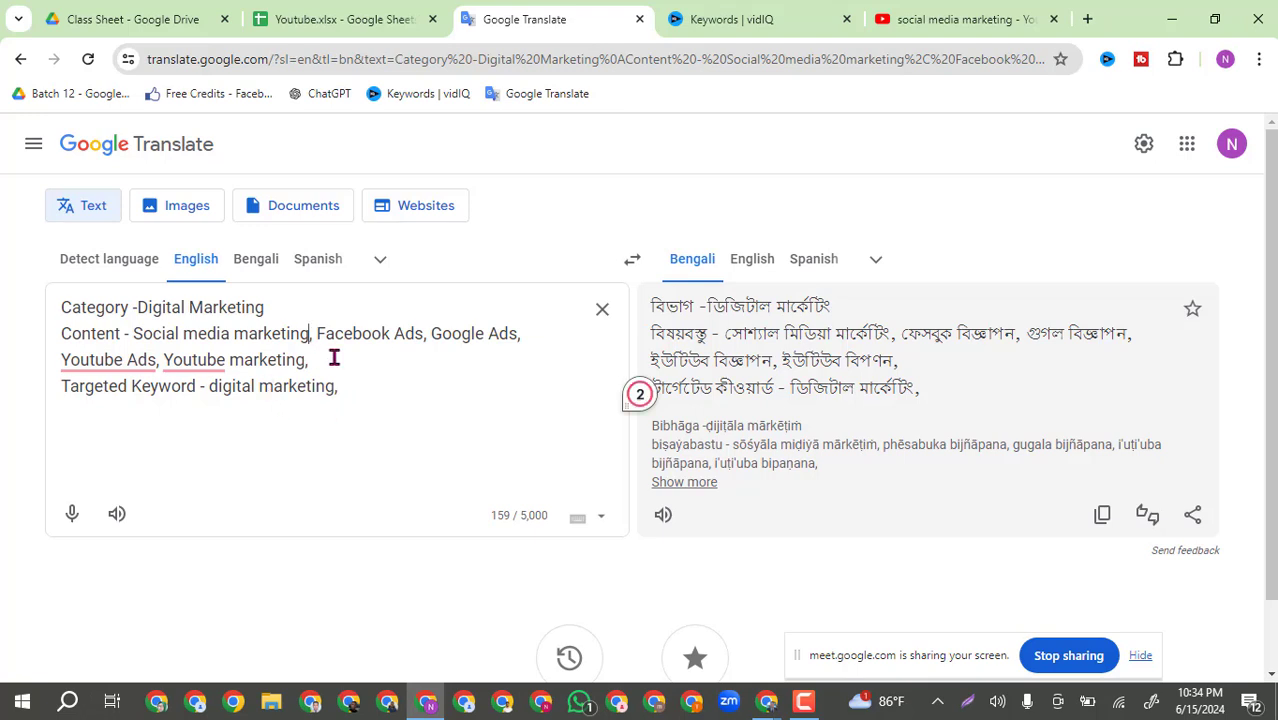
left_click_drag(330, 360, 133, 334)
key("ctrl+c")
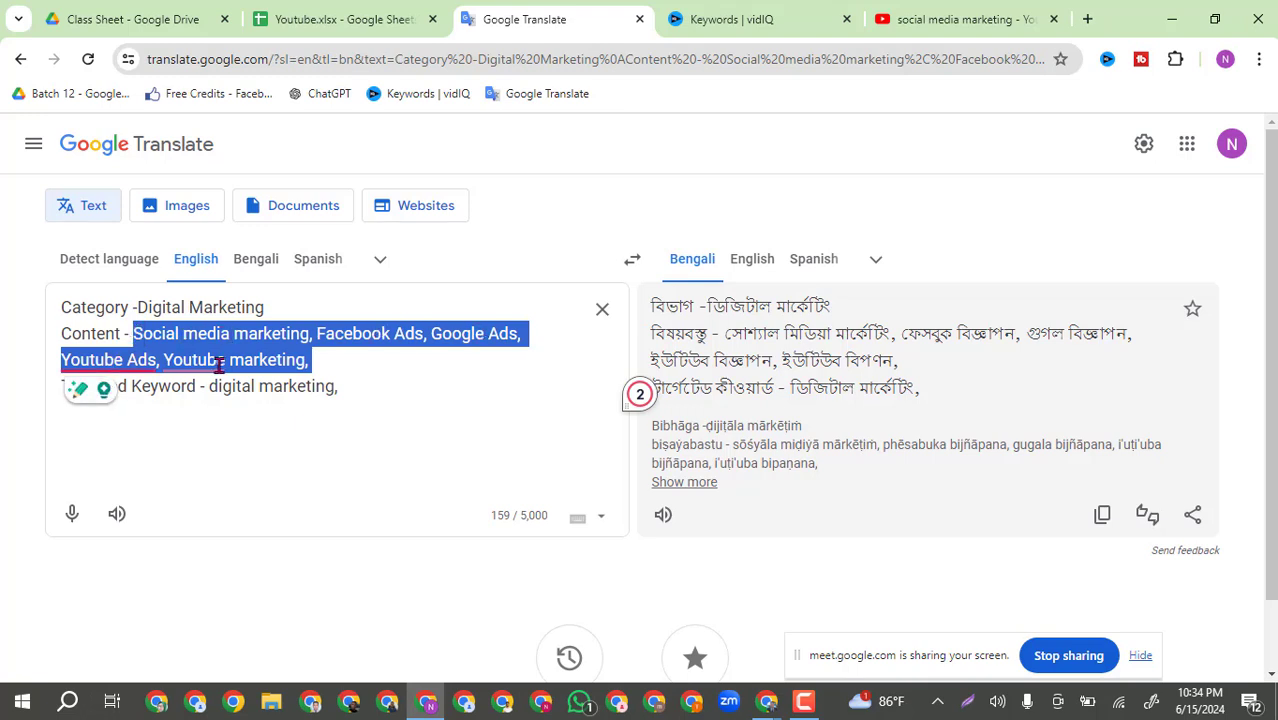
left_click(401, 394)
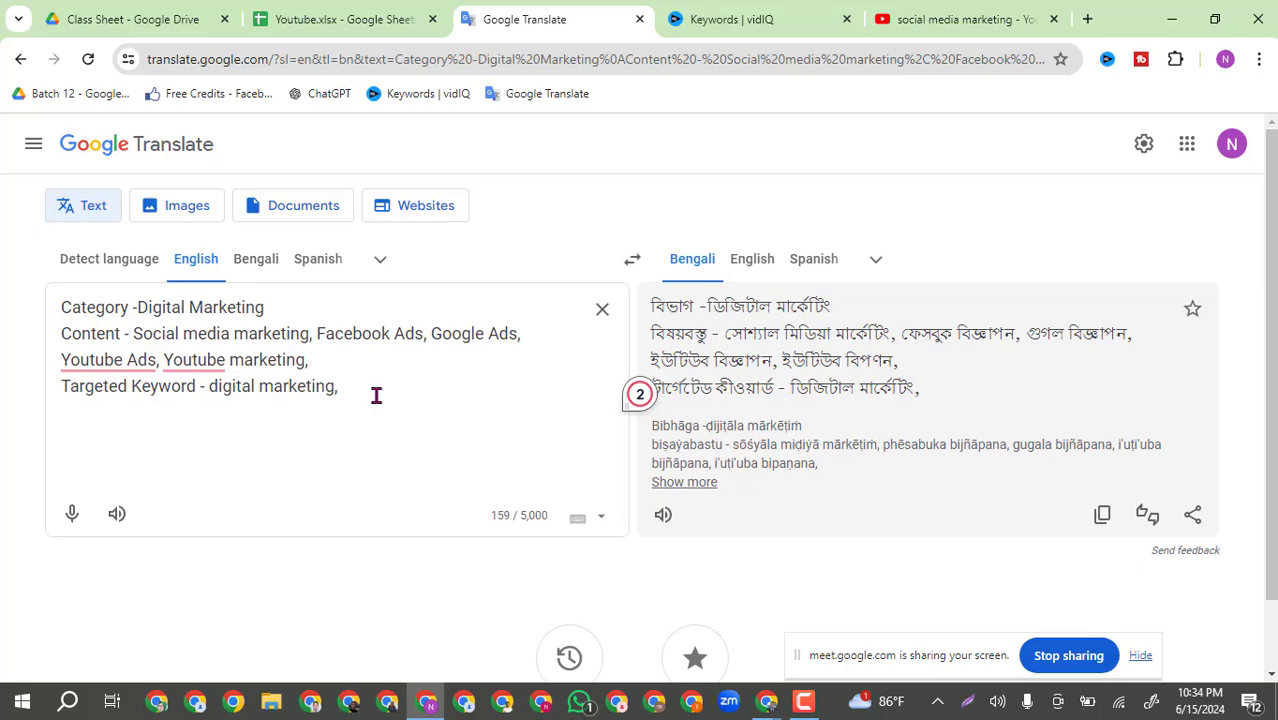
Examine the search volume for "social media marketing" in the vidIQ overview.
left_click(747, 20)
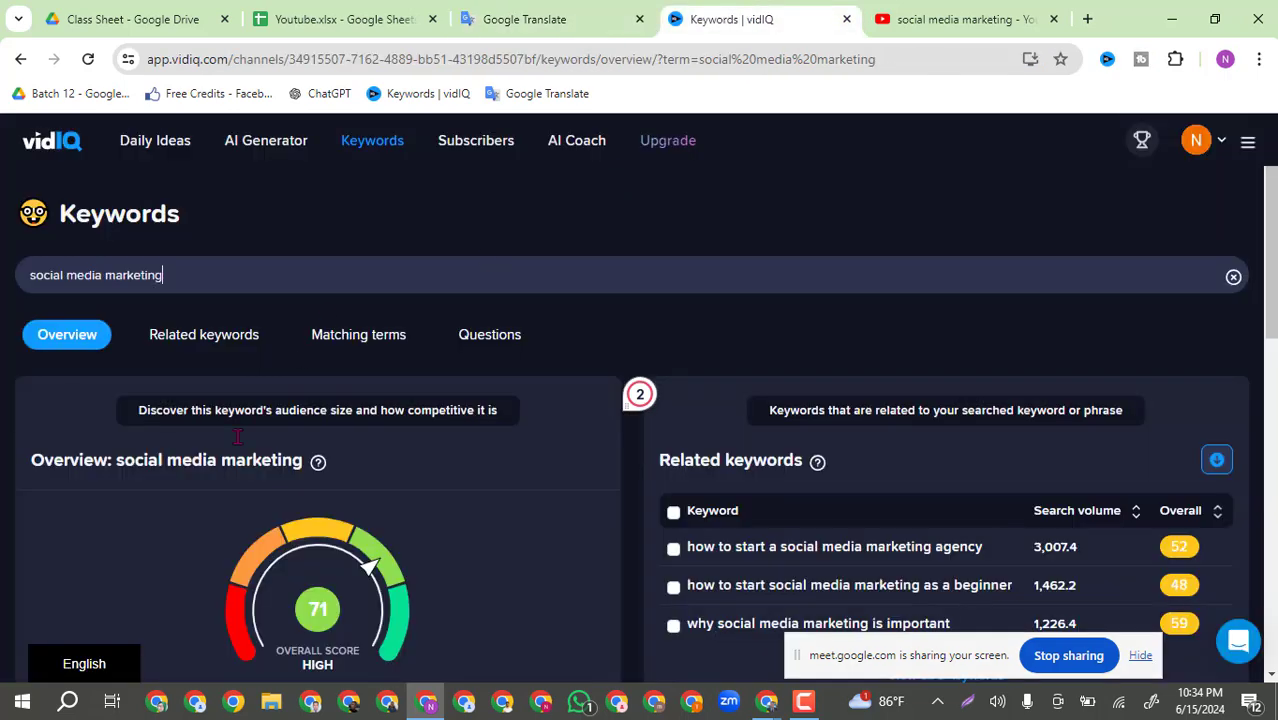
scroll(352, 537, "down", 1)
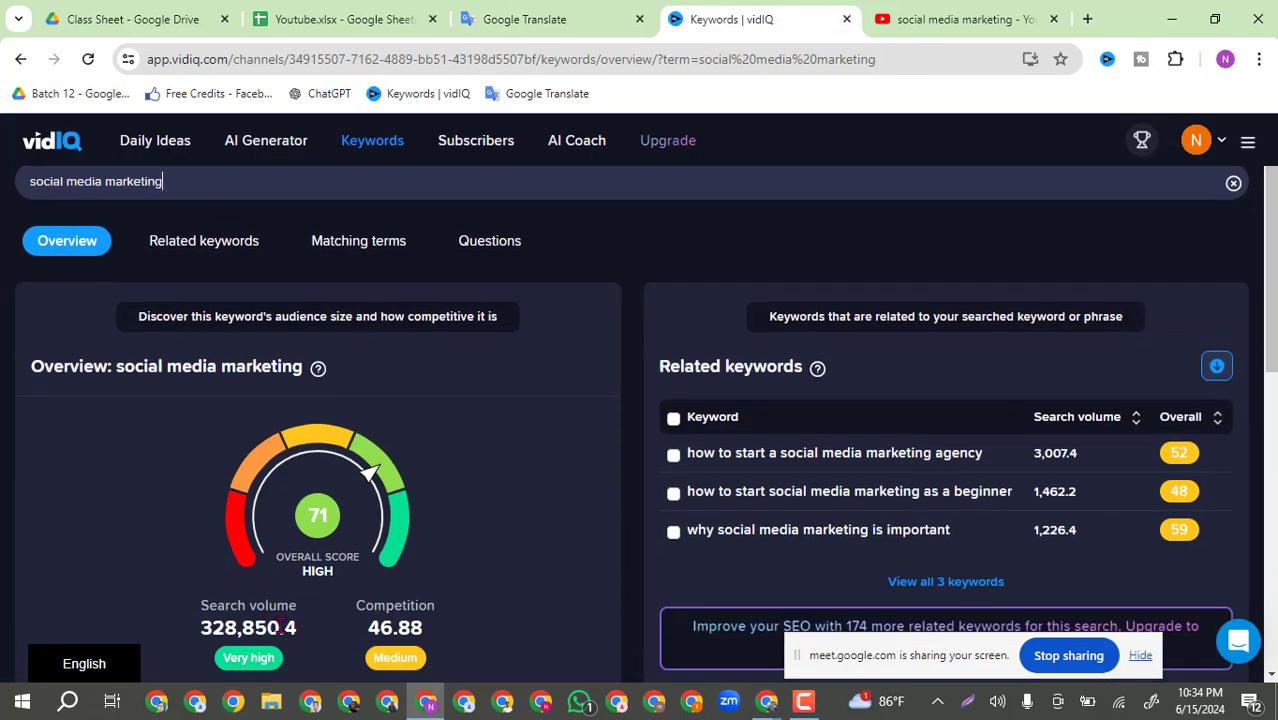
left_click_drag(281, 628, 173, 630)
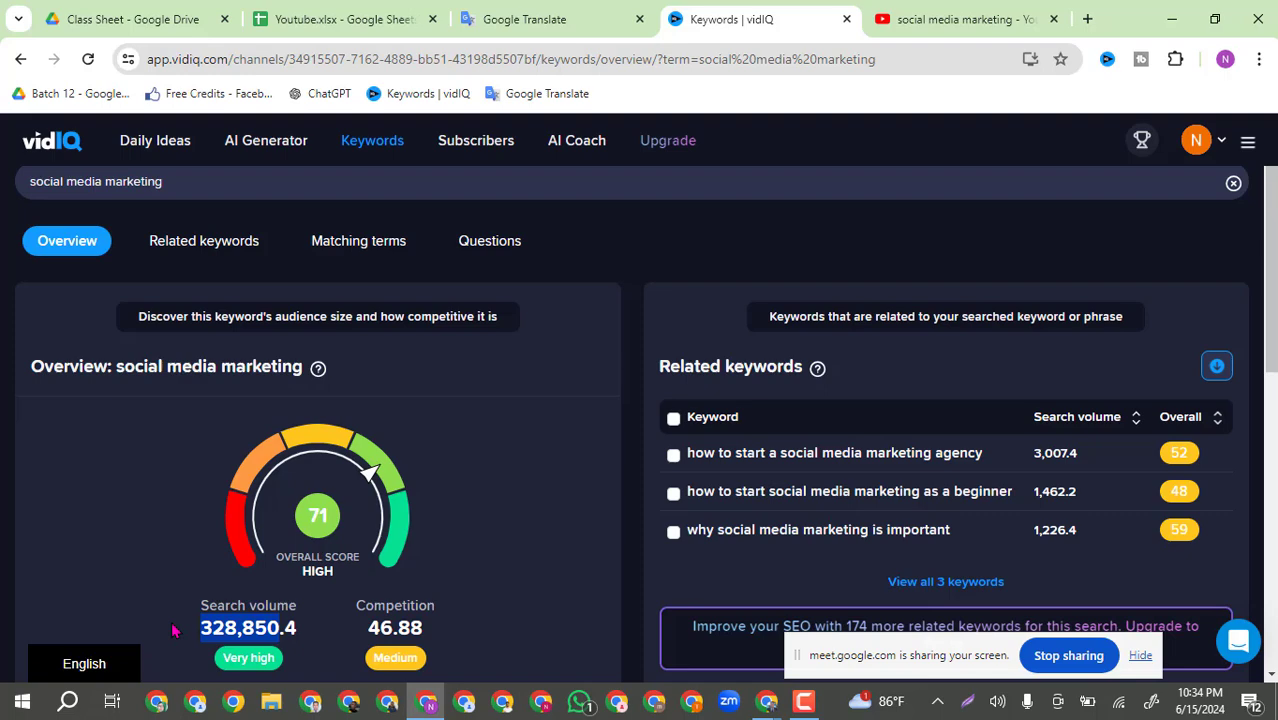
In Google Translate, remove "digital marketing," after "Targeted Keyword -" and paste the copied content list on a new line below it.
left_click(532, 14)
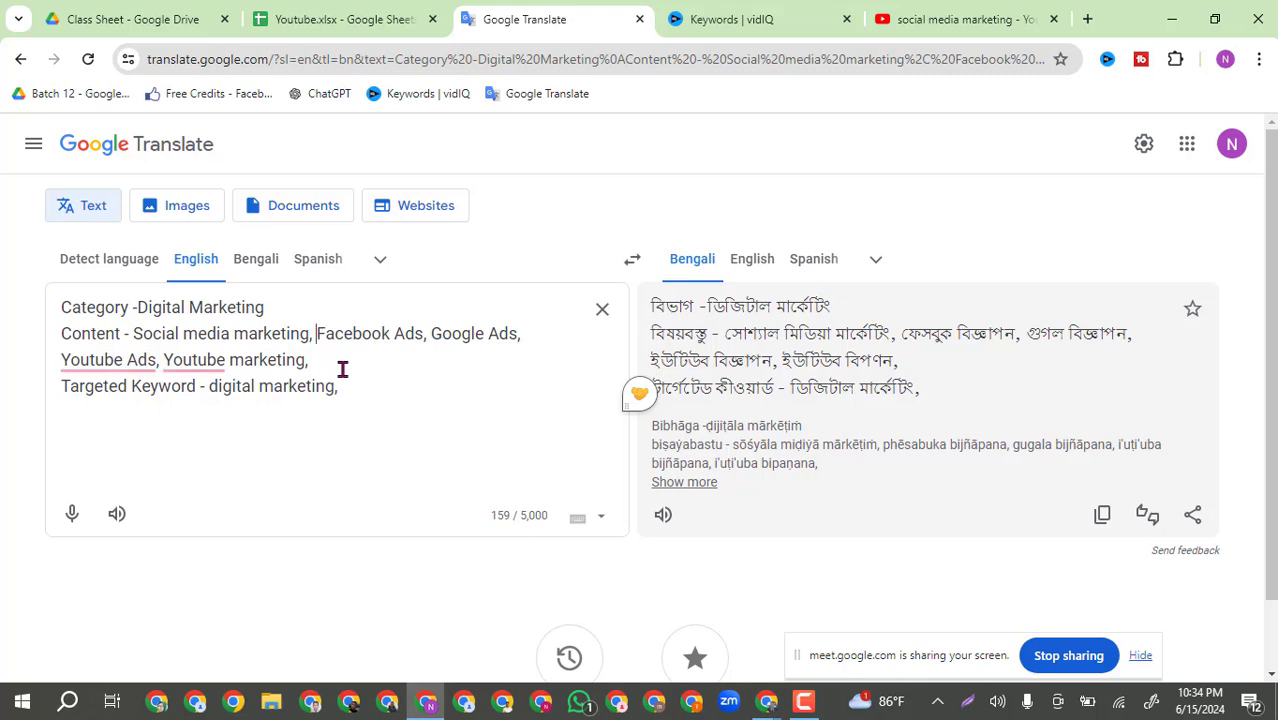
left_click(137, 332)
left_click_drag(137, 332, 215, 386)
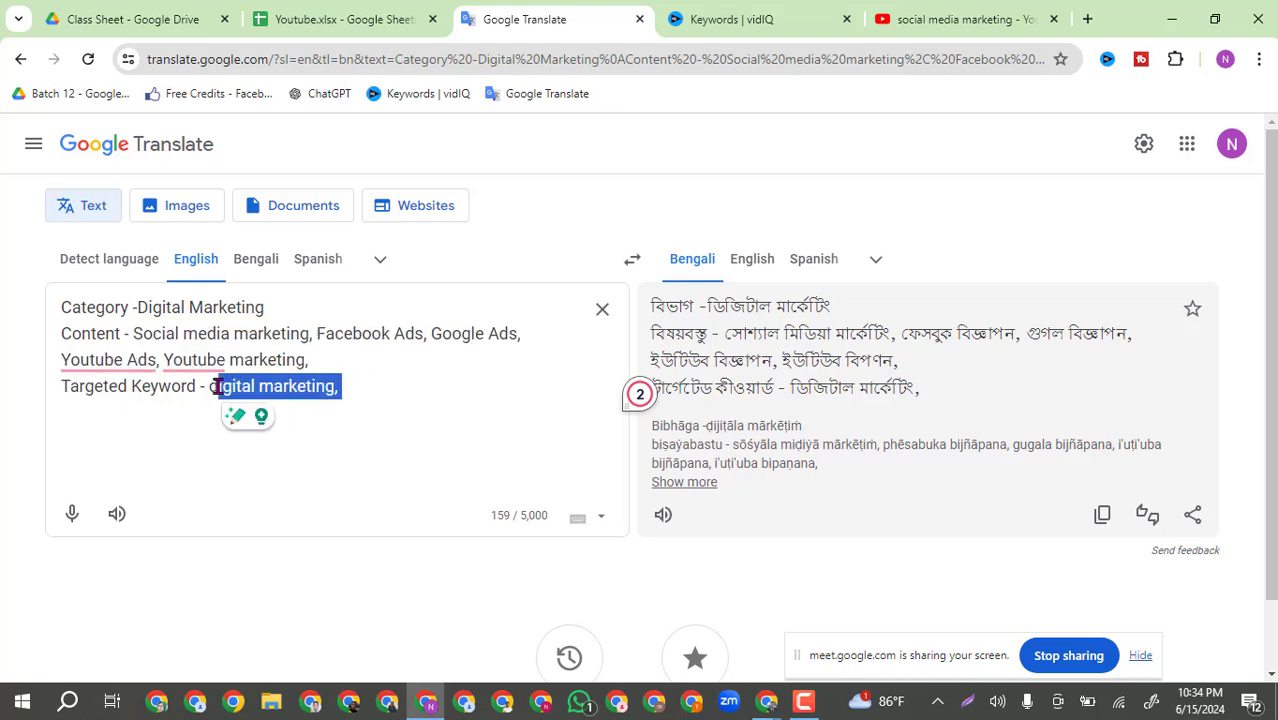
key("BackSpace")
key("BackSpace")
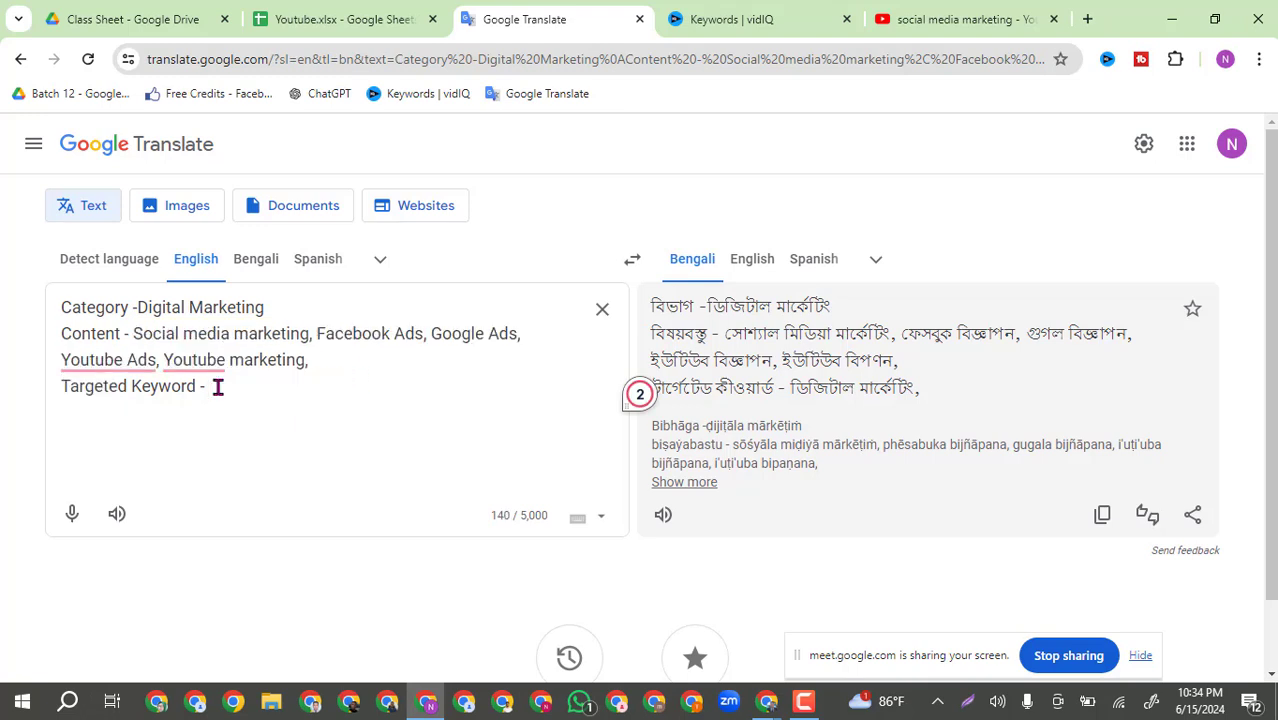
key("Return")
key("ctrl+v")
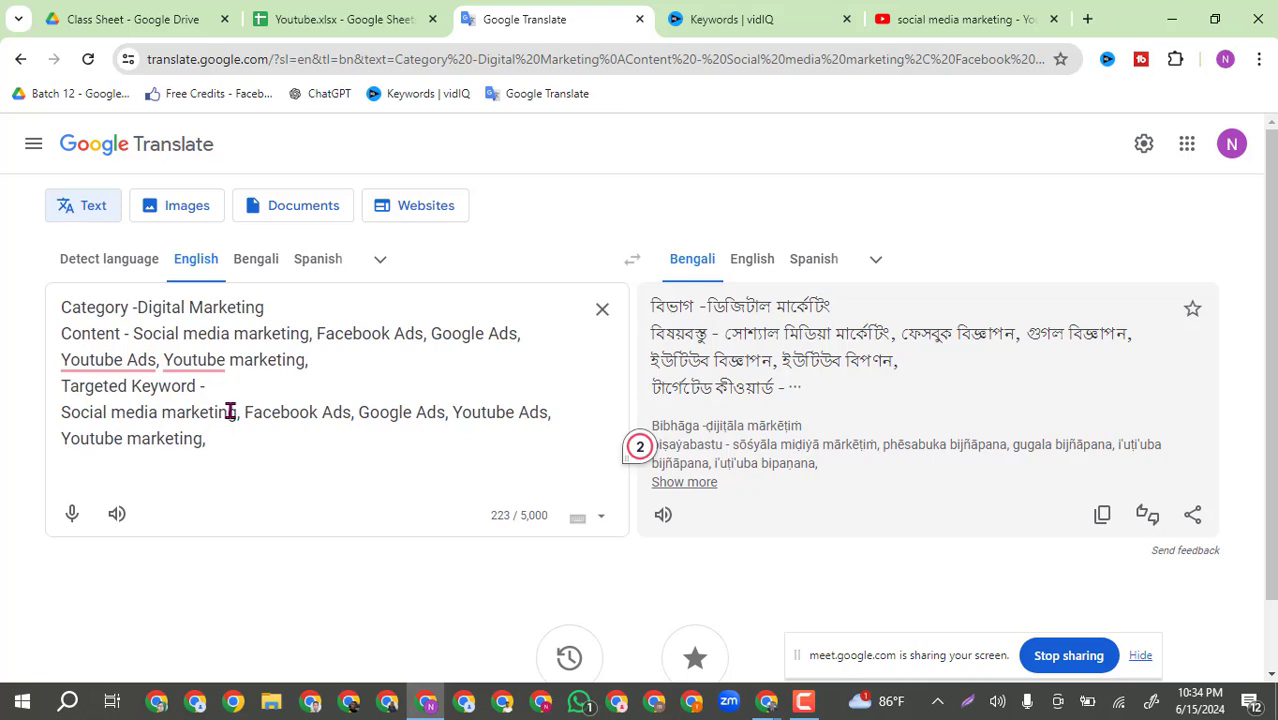
Split "Social media marketing" and "Facebook Ads" in the targeted keyword list onto separate lines without their commas.
left_click(244, 413)
key("BackSpace")
key("BackSpace")
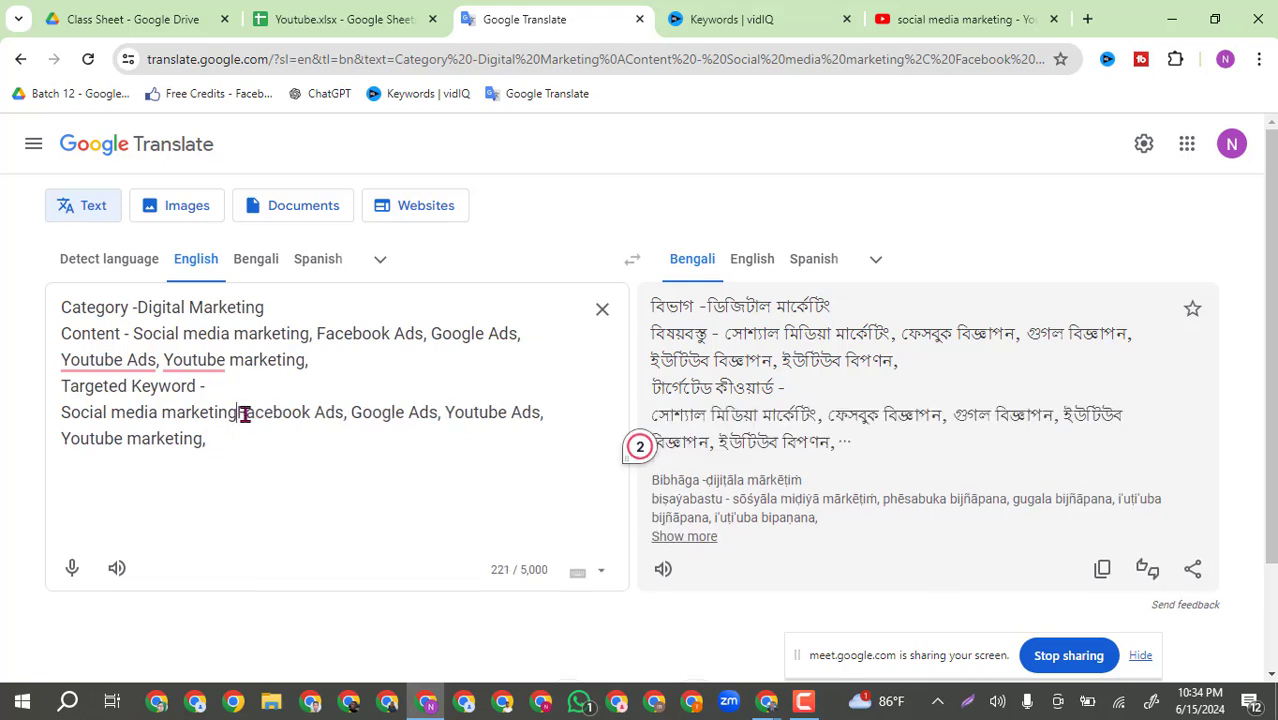
key("Return")
left_click(173, 438)
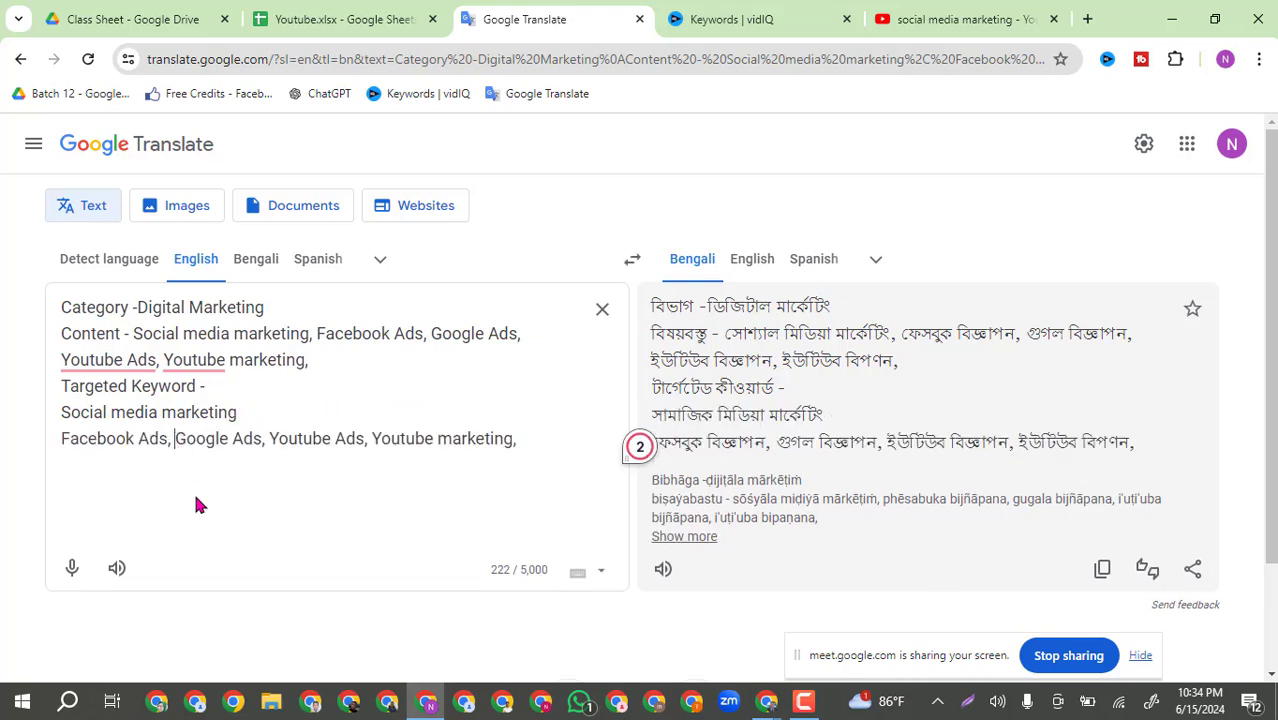
key("BackSpace")
key("BackSpace")
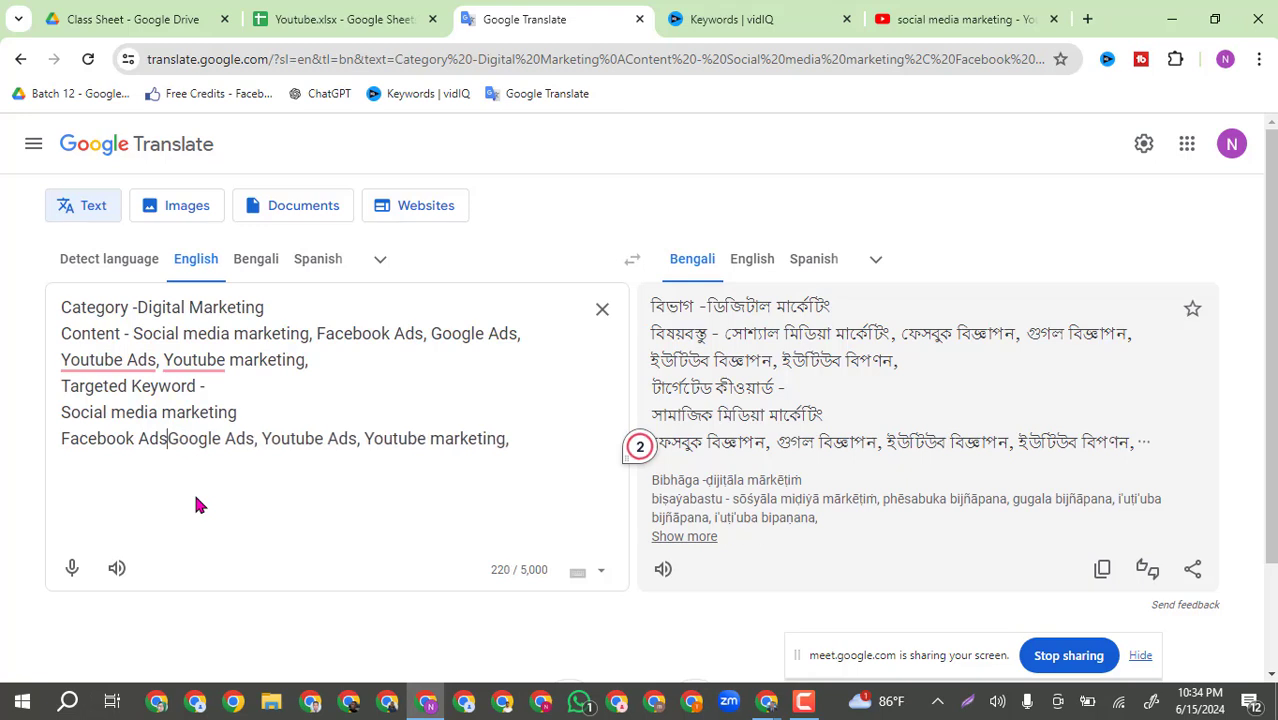
key("Return")
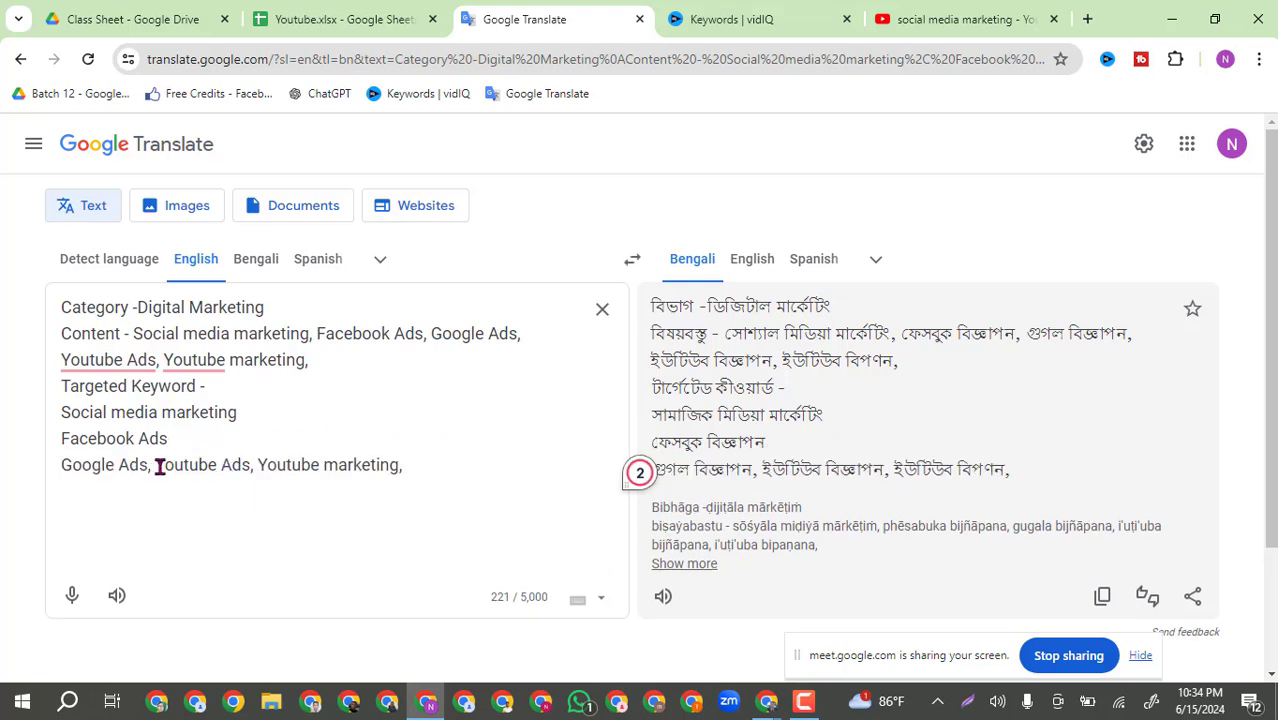
Put "Google Ads", "Youtube Ads" and "Youtube marketing" on separate lines in the targeted keyword list without their commas.
left_click(157, 465)
key("BackSpace")
key("BackSpace")
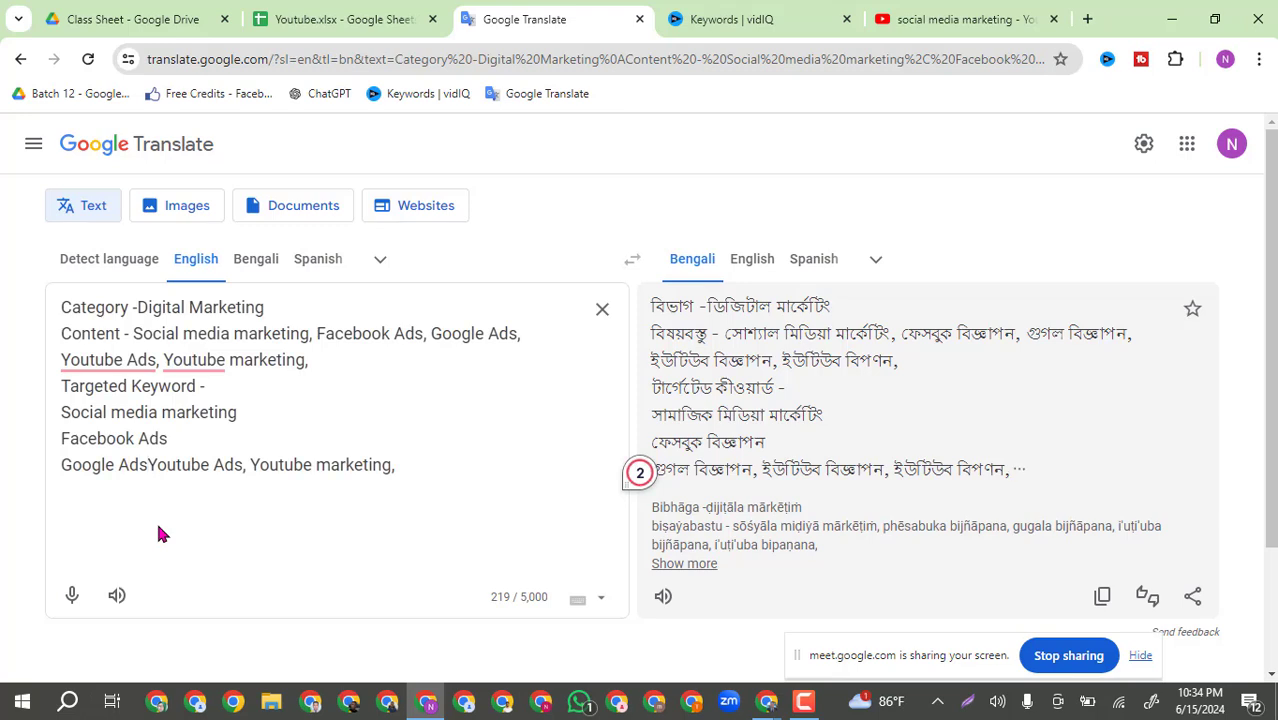
key("Return")
left_click(164, 490)
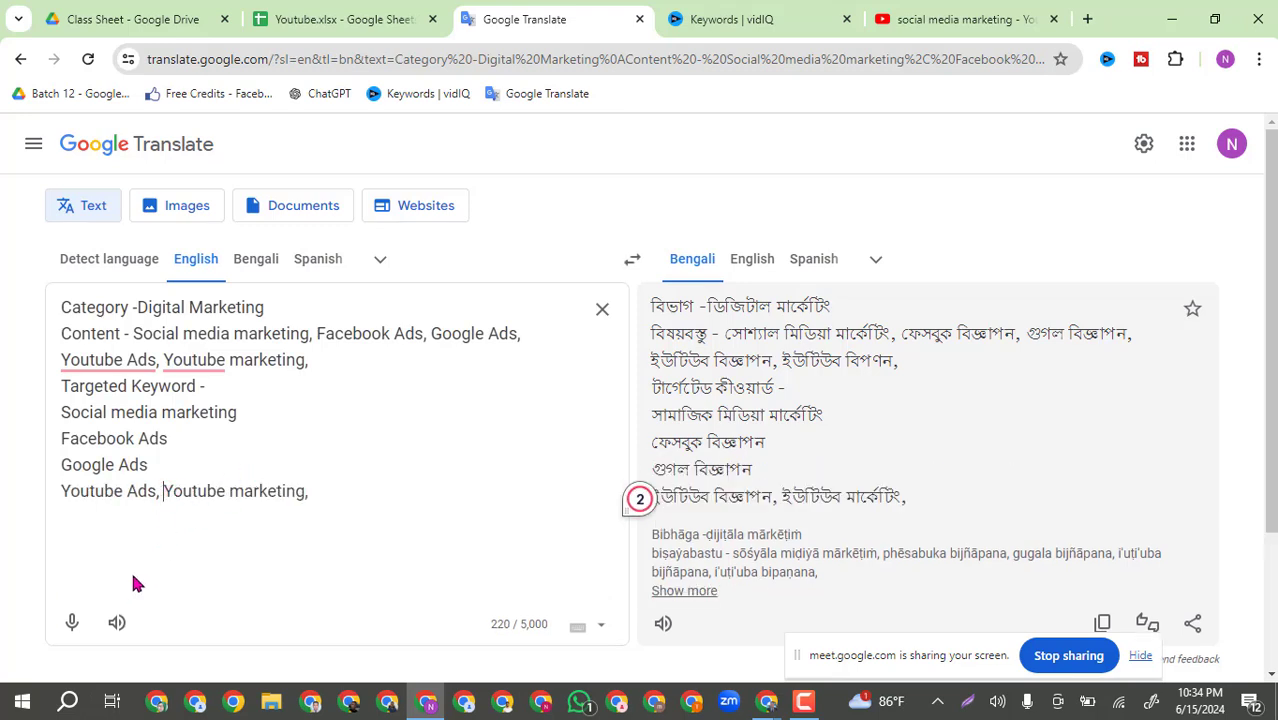
key("BackSpace")
key("BackSpace")
key("Return")
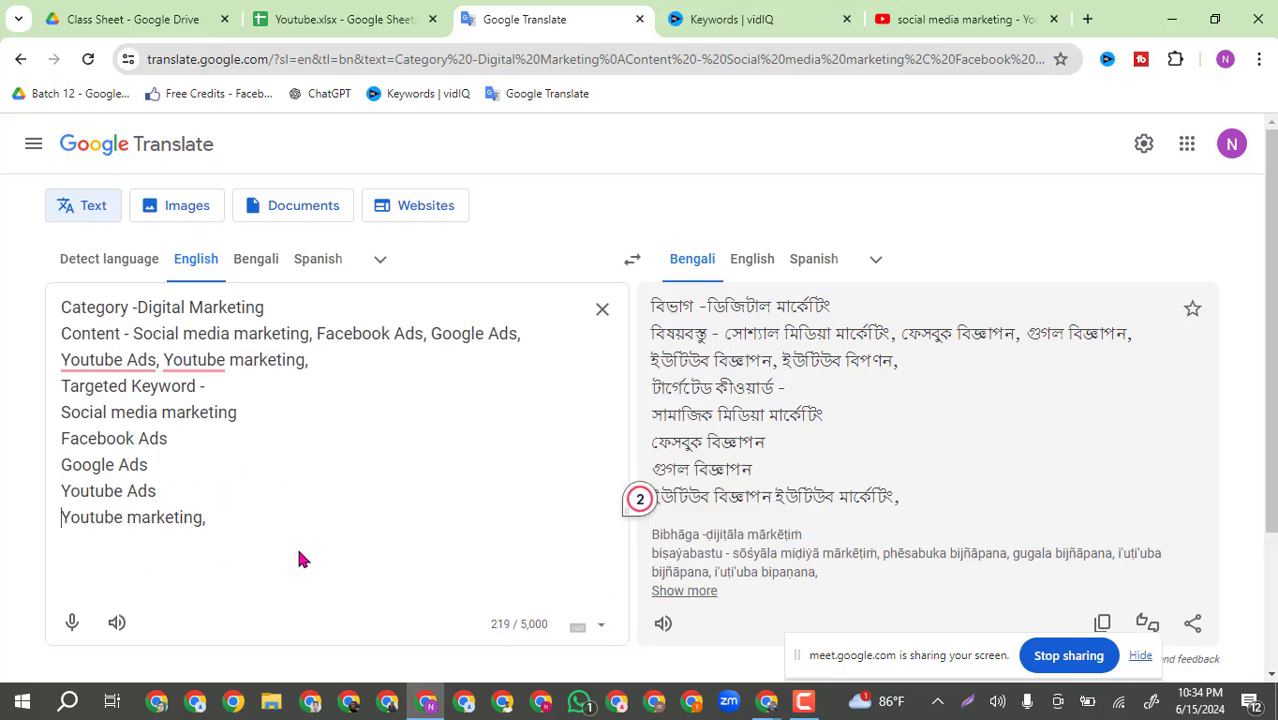
left_click(221, 516)
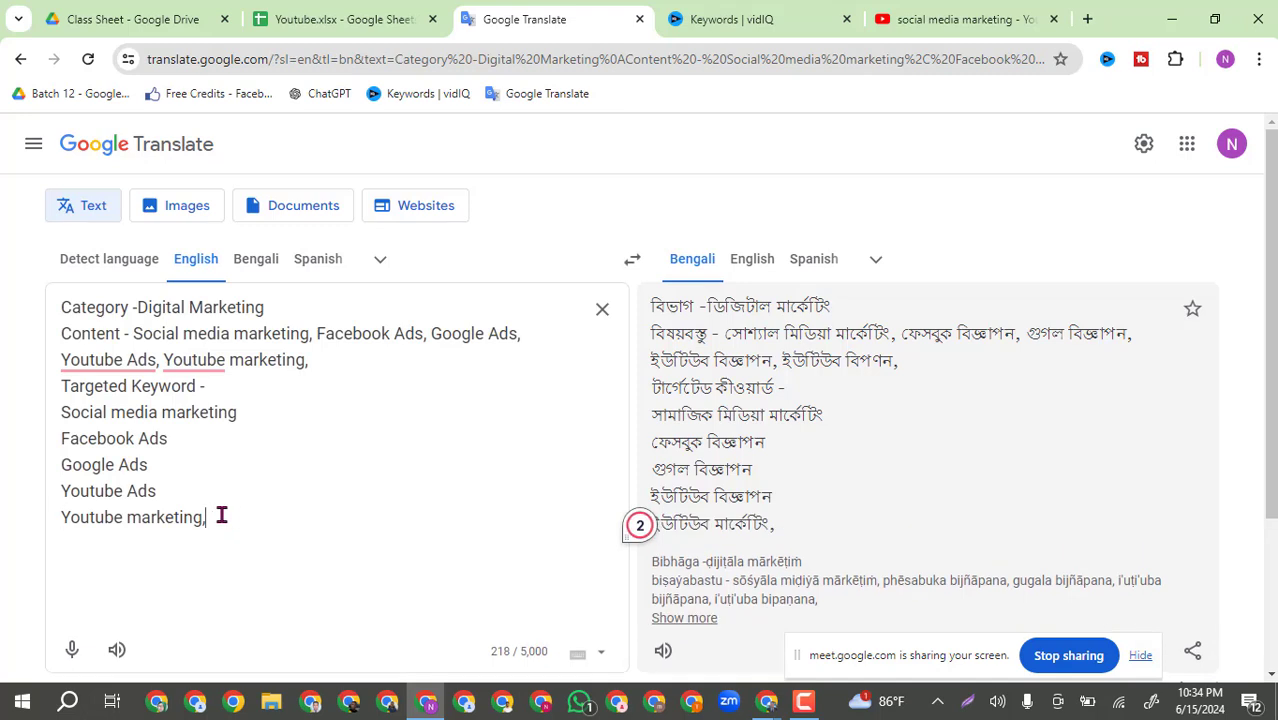
key("BackSpace")
key("BackSpace")
Copy "Digital Marketing" from the category line and add it as the first targeted keyword, on its own line.
triple_click(154, 408)
left_click(238, 438)
left_click_drag(264, 307, 135, 307)
key("ctrl+c")
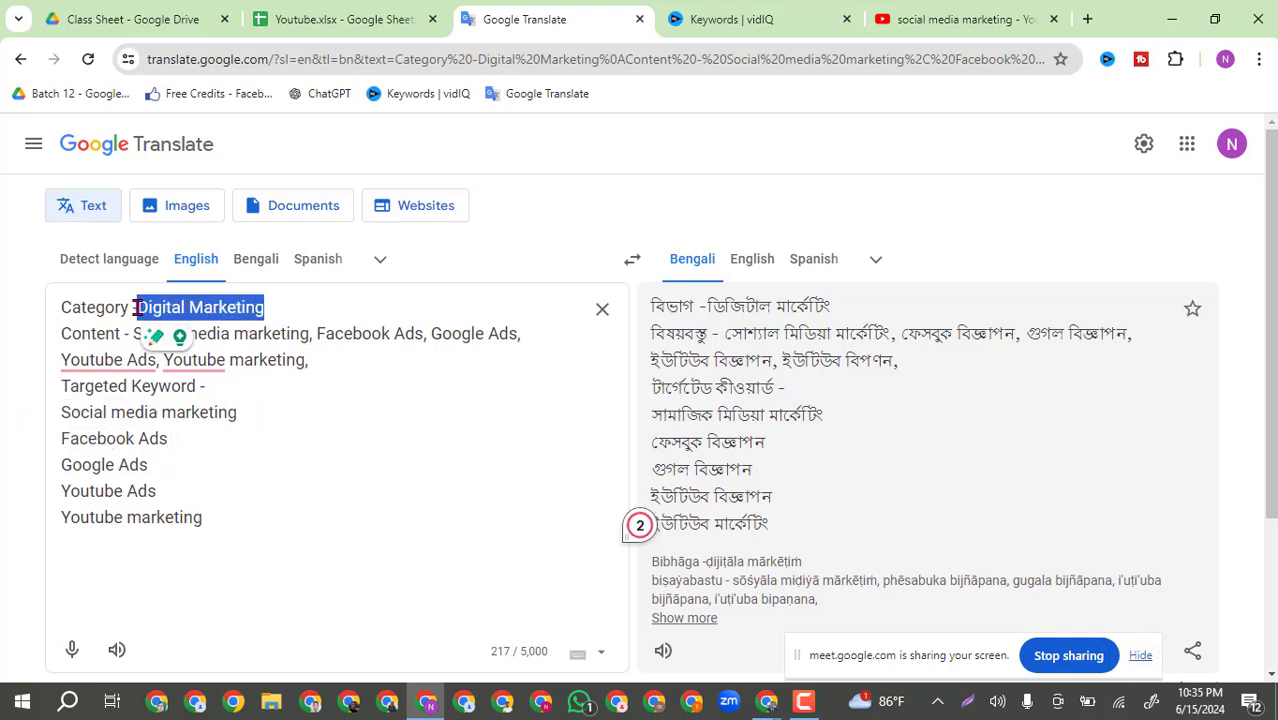
left_click(214, 388)
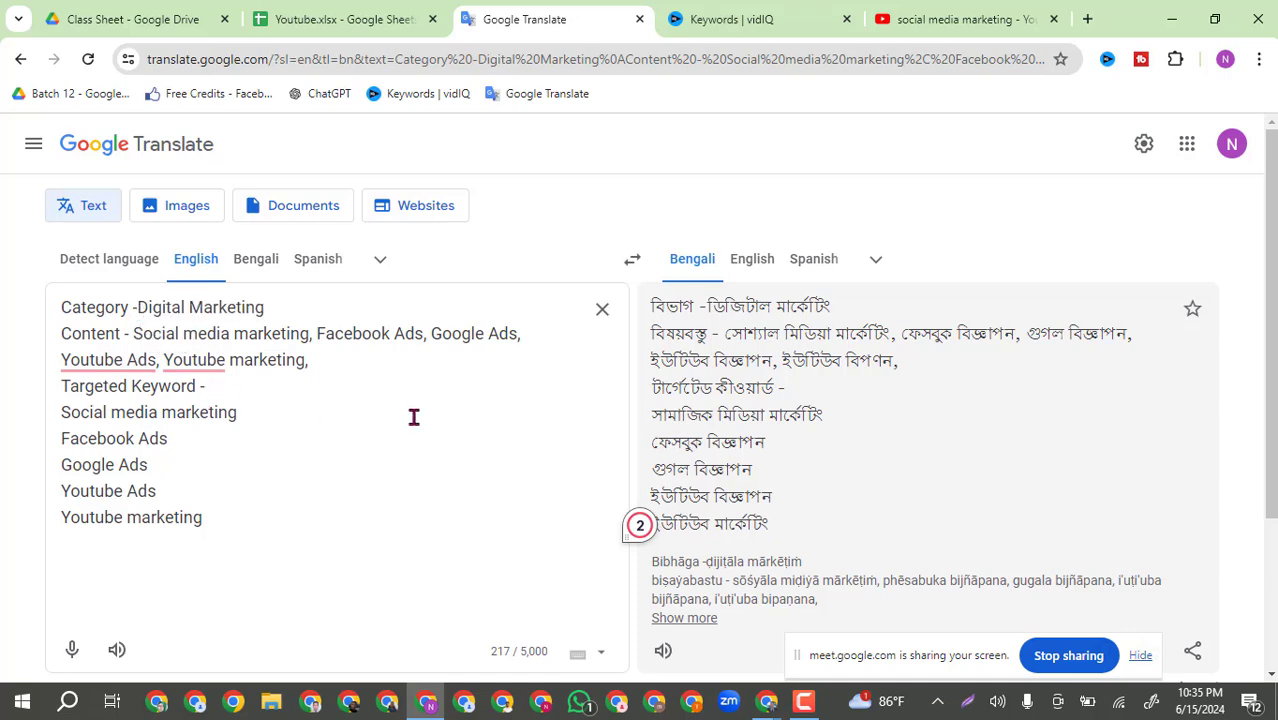
key("Return")
key("ctrl+v")
Copy the search volume 328,850 from vidIQ and add it after "Social media marketing-" in the Google Translate keyword list.
left_click(740, 18)
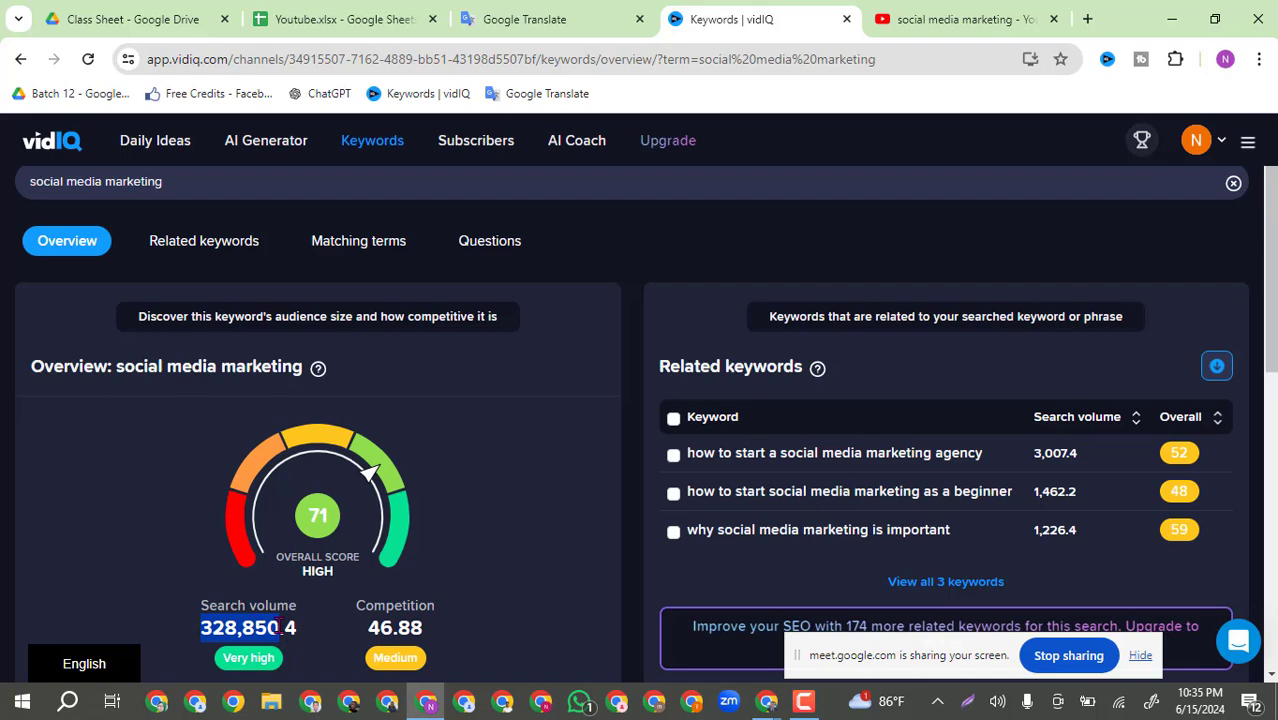
left_click_drag(279, 628, 170, 634)
key("ctrl+c")
left_click(530, 15)
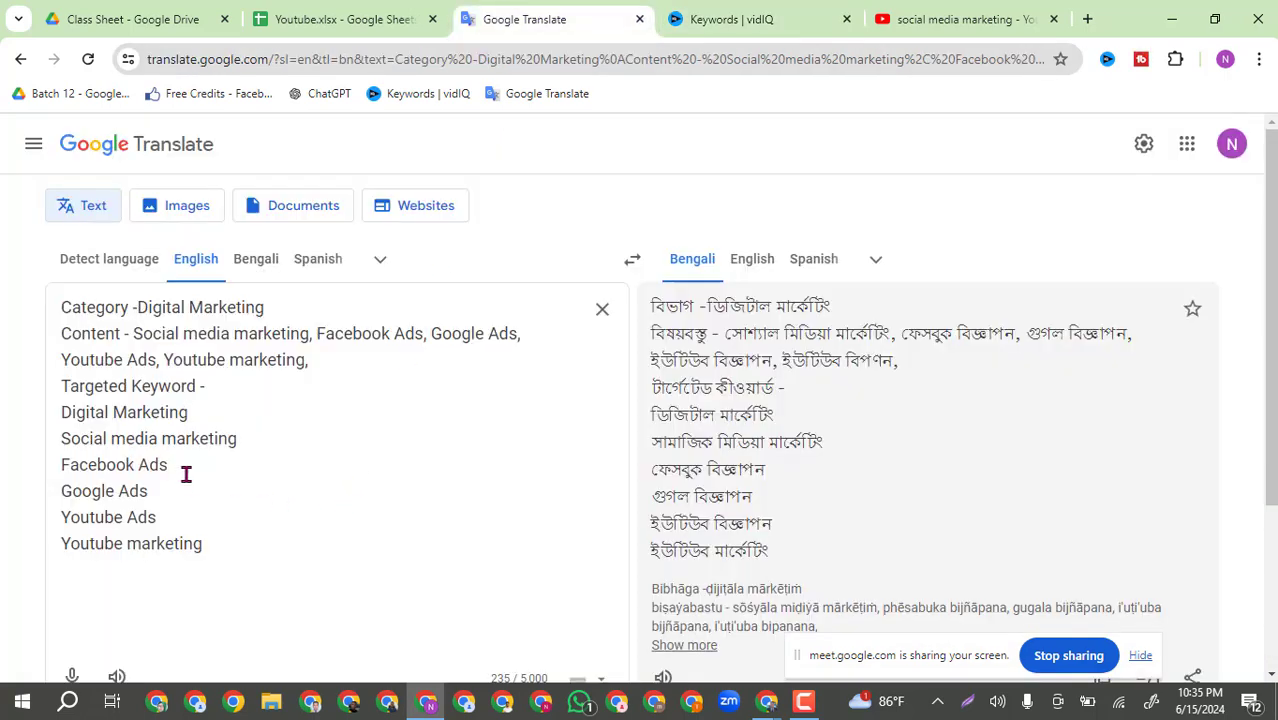
left_click(245, 443)
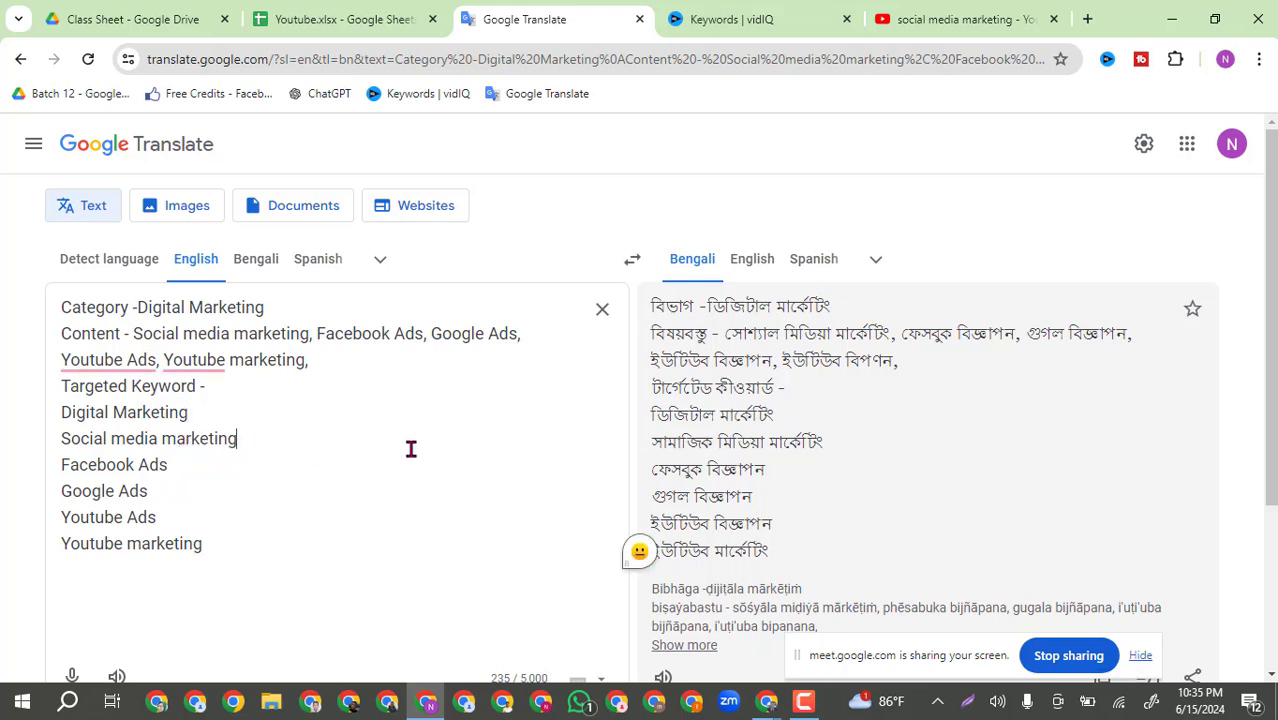
key("ctrl+v")
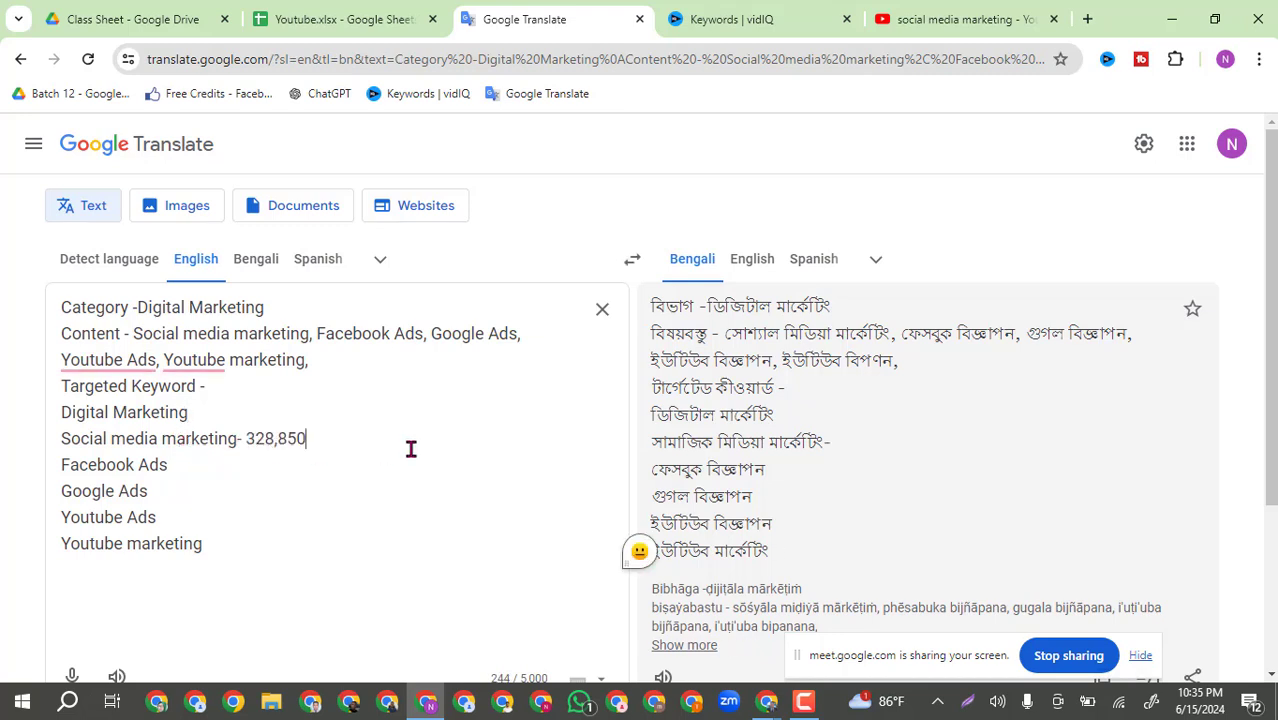
Switch to vidIQ and look up the keyword "digital marketing" in place of the previous one.
left_click(658, 10)
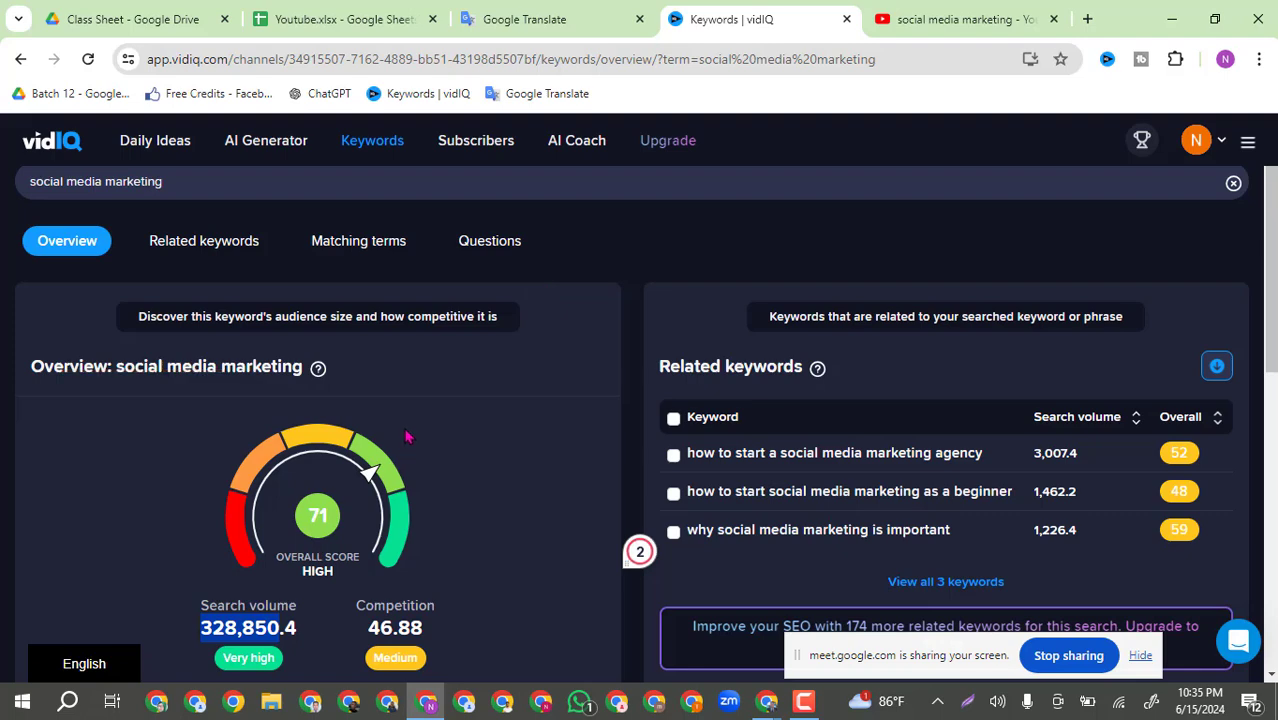
left_click(172, 180)
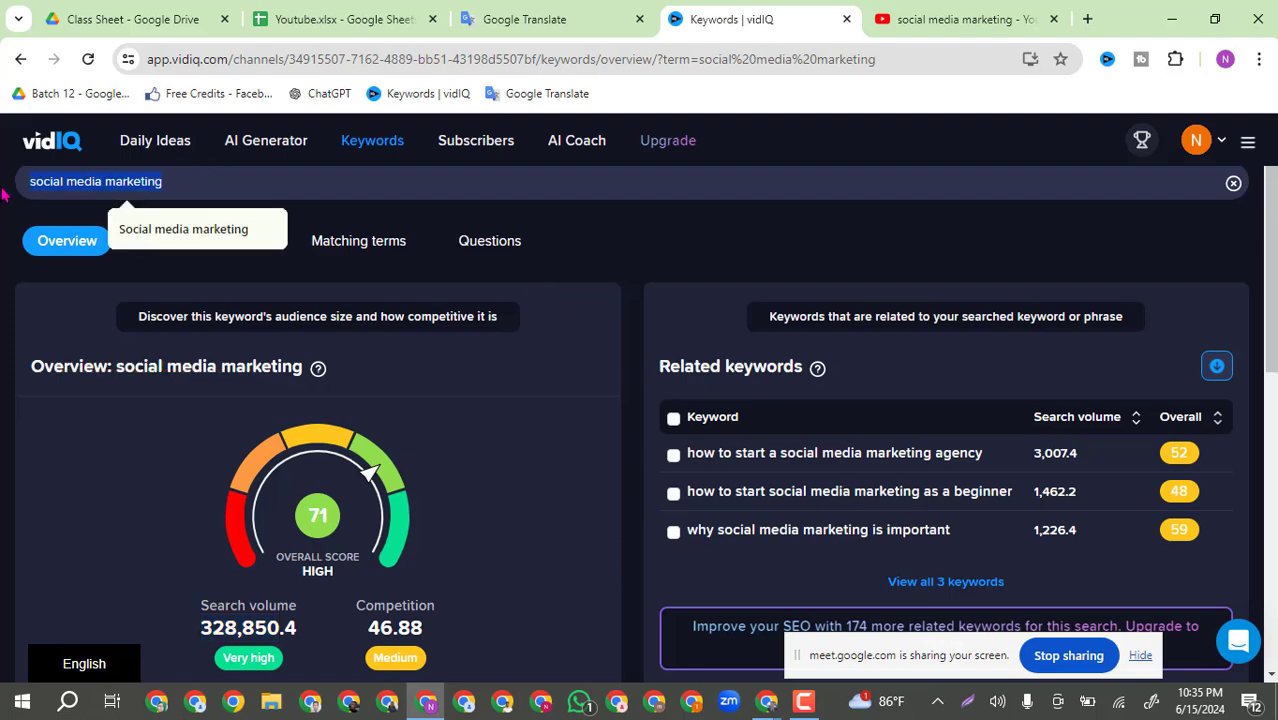
type("digit")
left_click(166, 230)
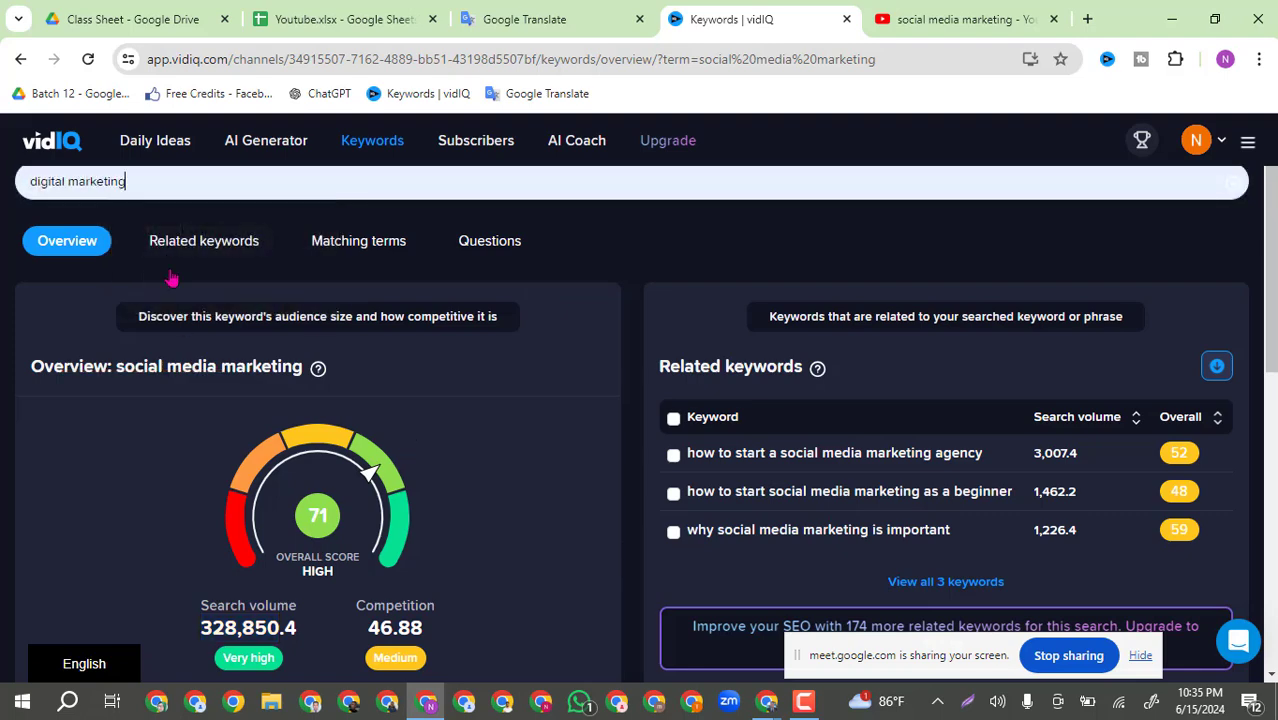
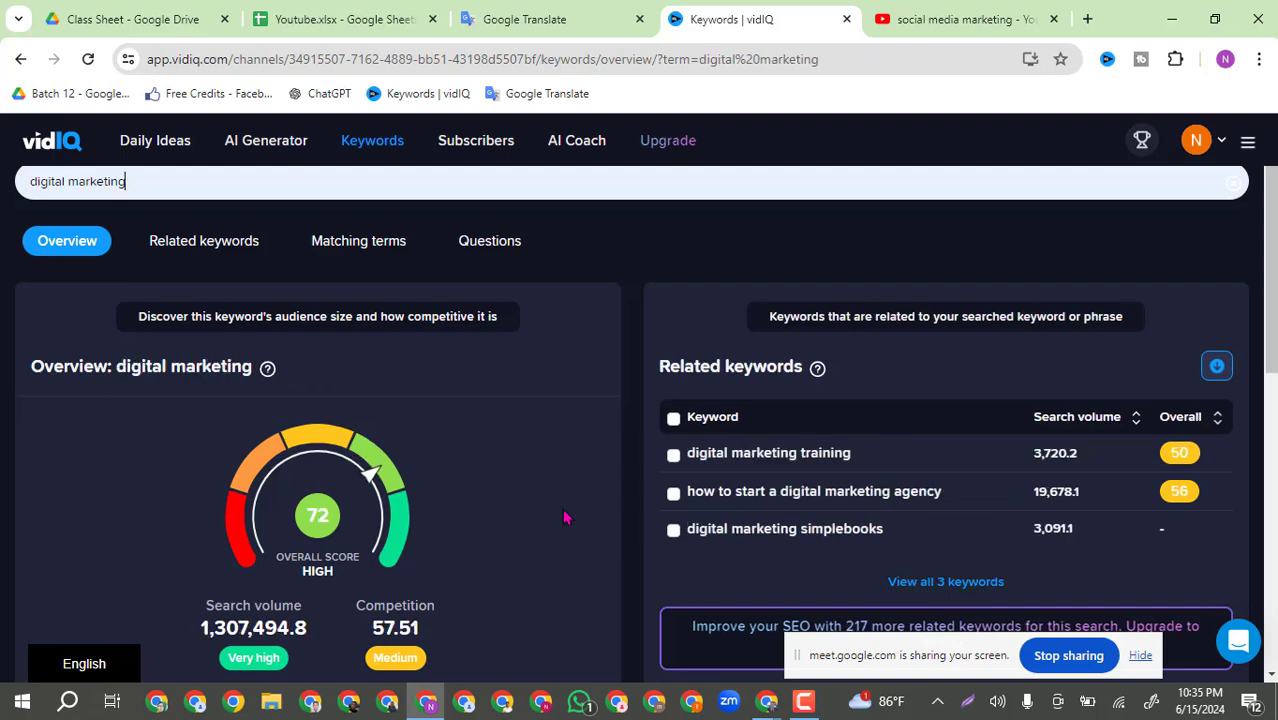
Copy the search volume 1,307,494 from vidIQ and add it after "Digital Marketing-" in the Google Translate keyword list.
scroll(520, 467, "down", 1)
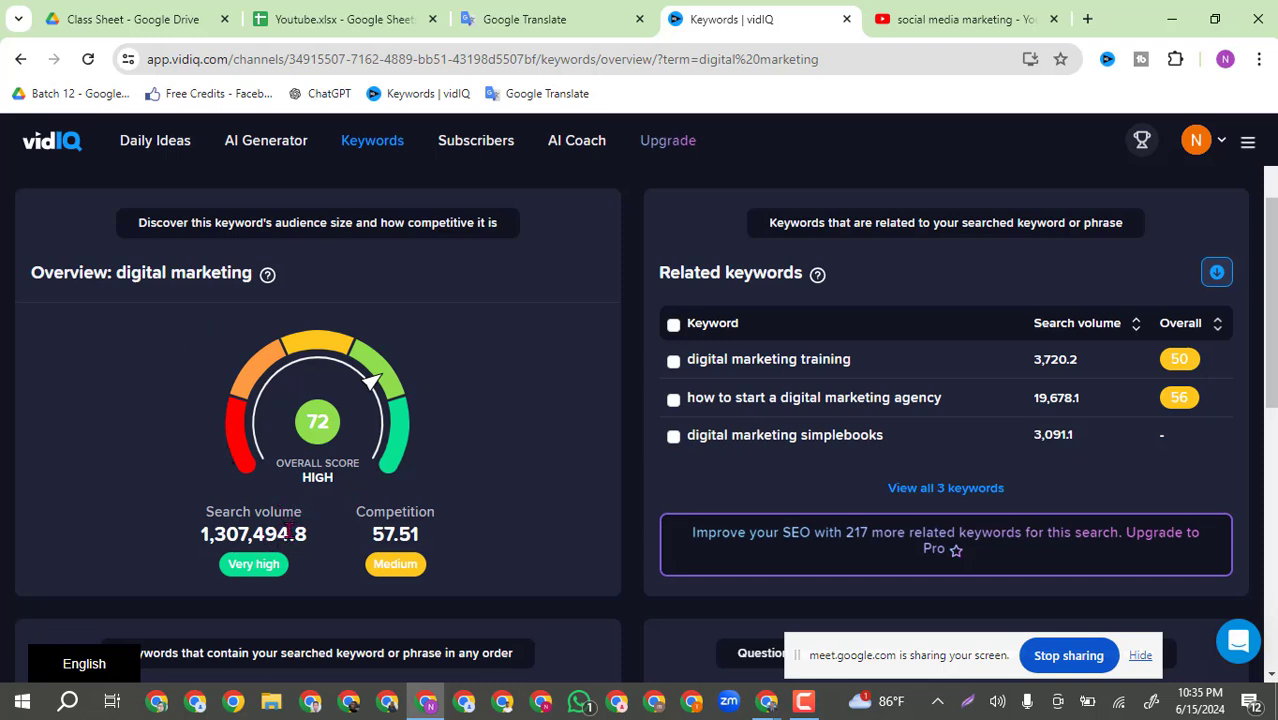
left_click_drag(289, 533, 153, 538)
key("ctrl+c")
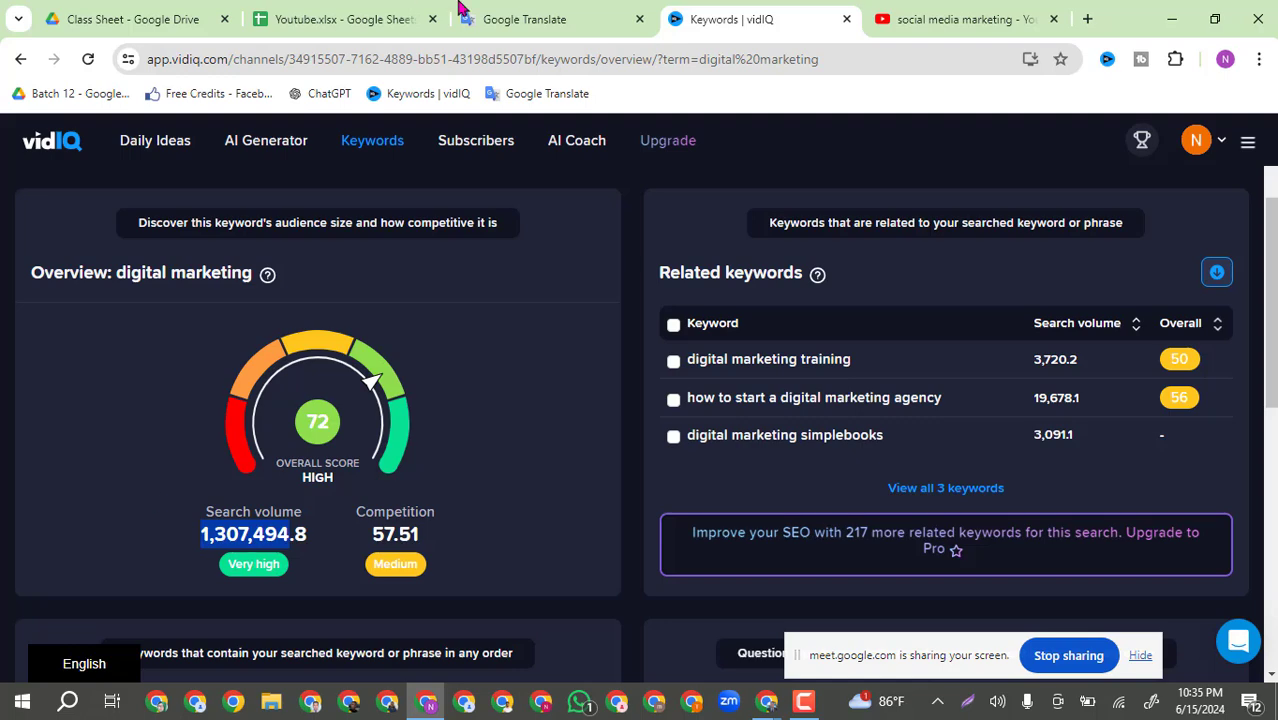
left_click(542, 16)
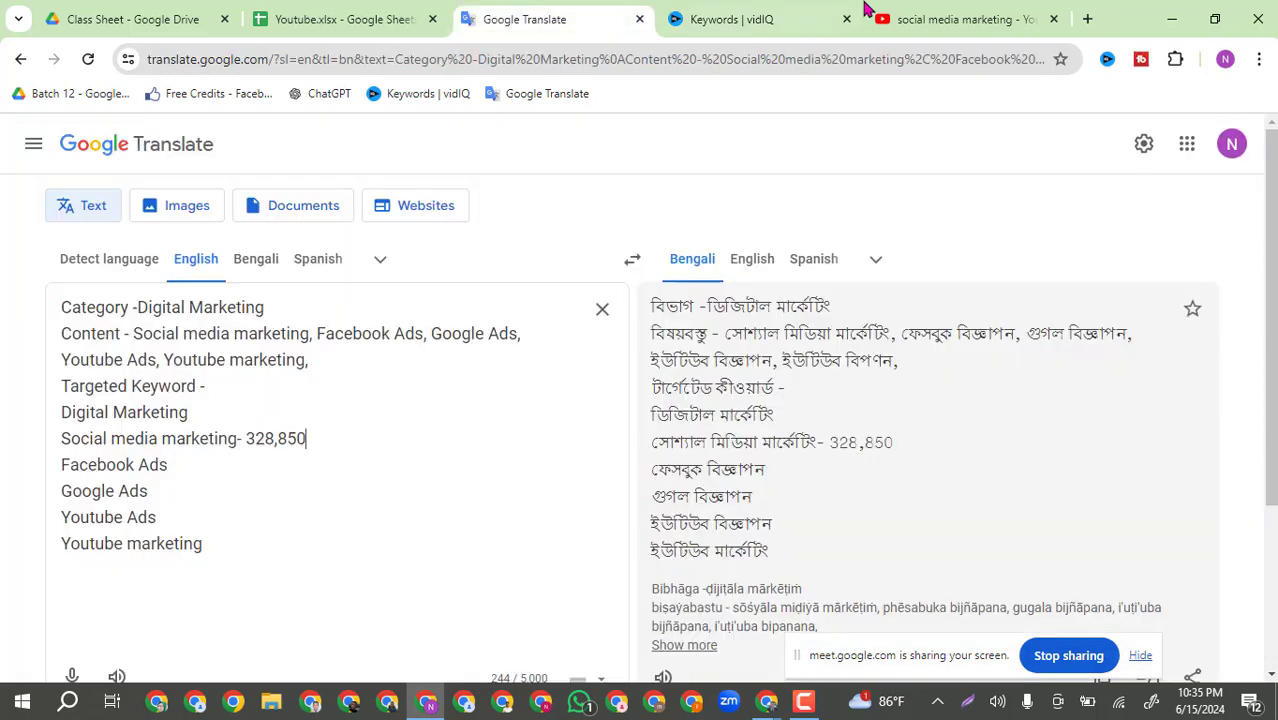
left_click(209, 412)
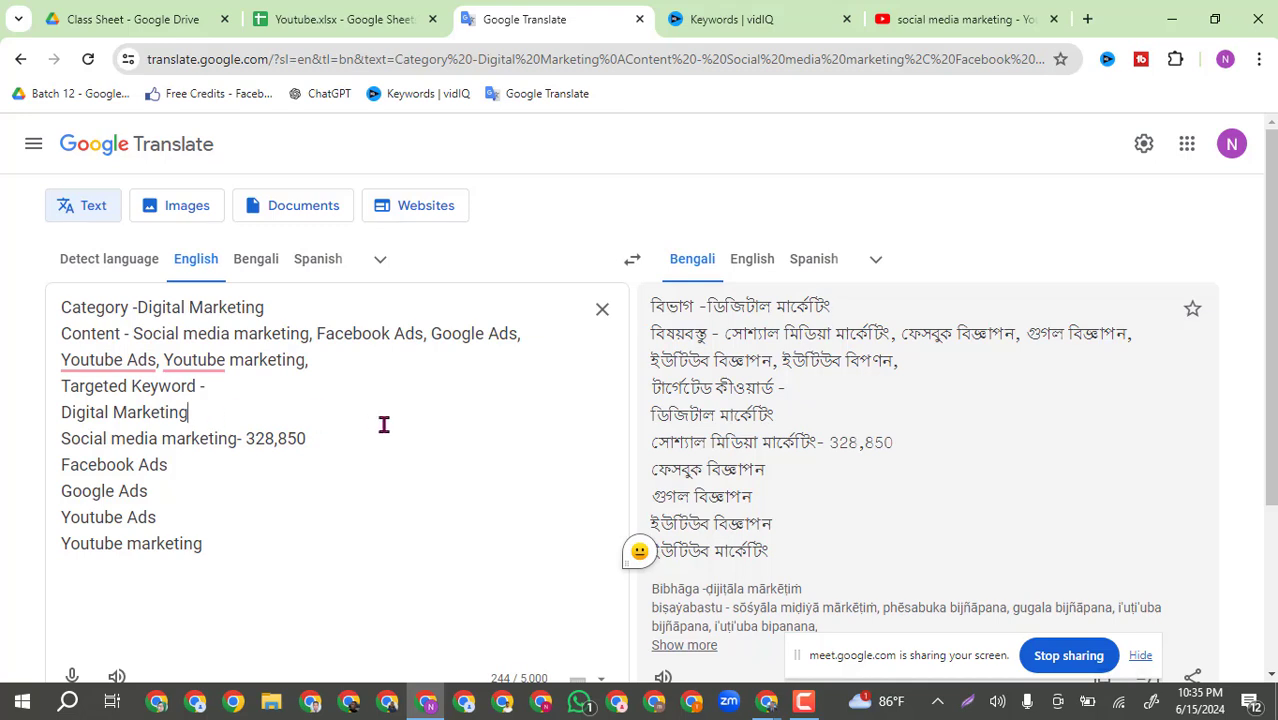
key("ctrl+v")
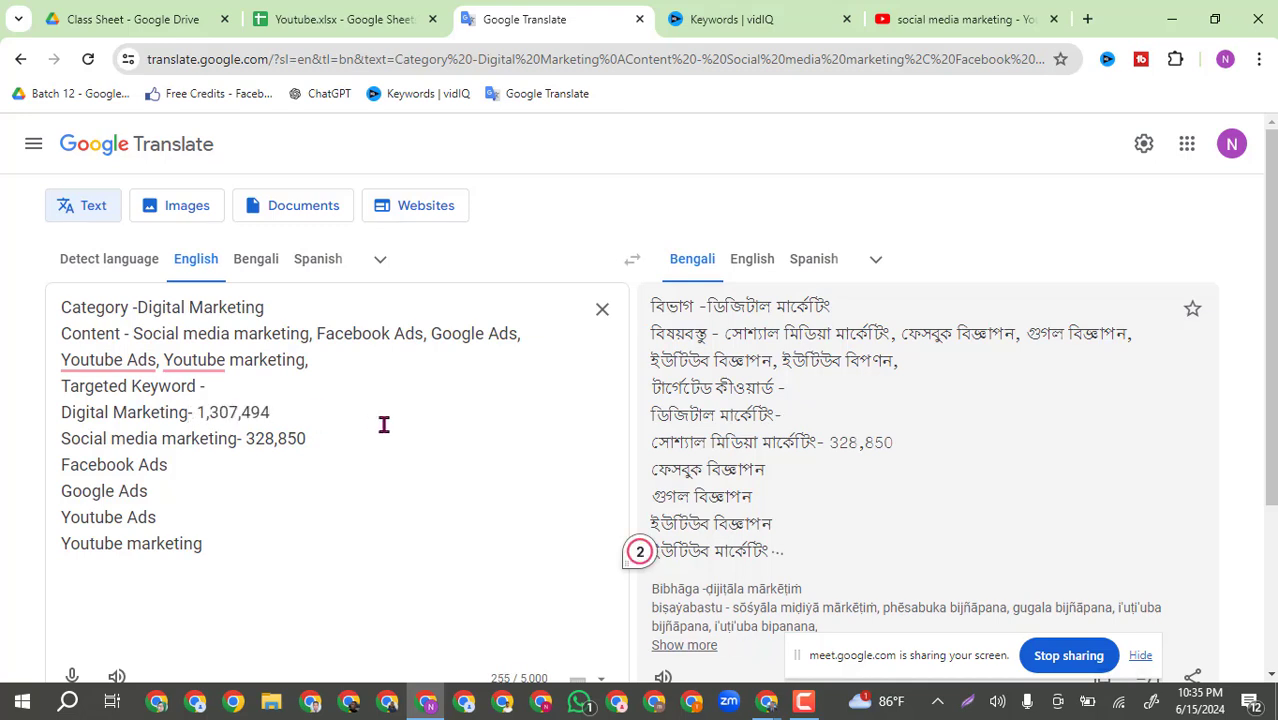
Add a hyphen after "Facebook Ads" in the targeted keyword list, then copy the keyword and look it up in vidIQ.
left_click(210, 465)
type("-")
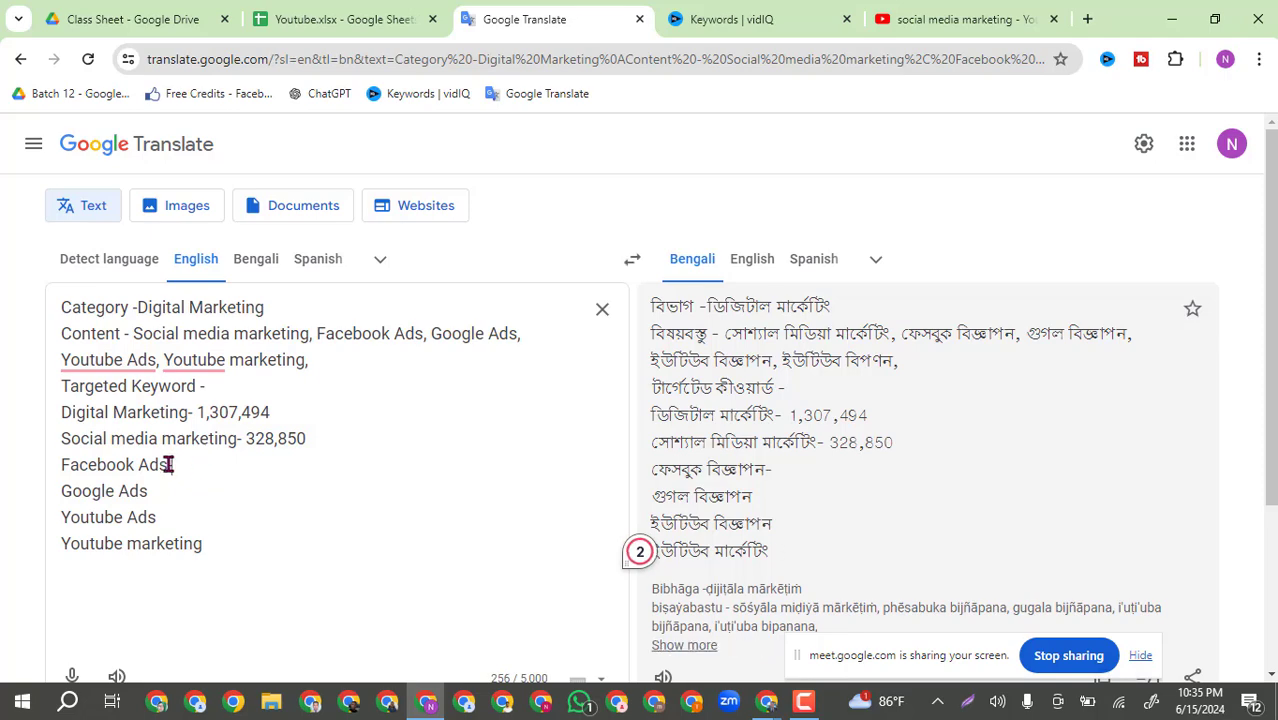
left_click_drag(168, 465, 2, 470)
key("ctrl+c")
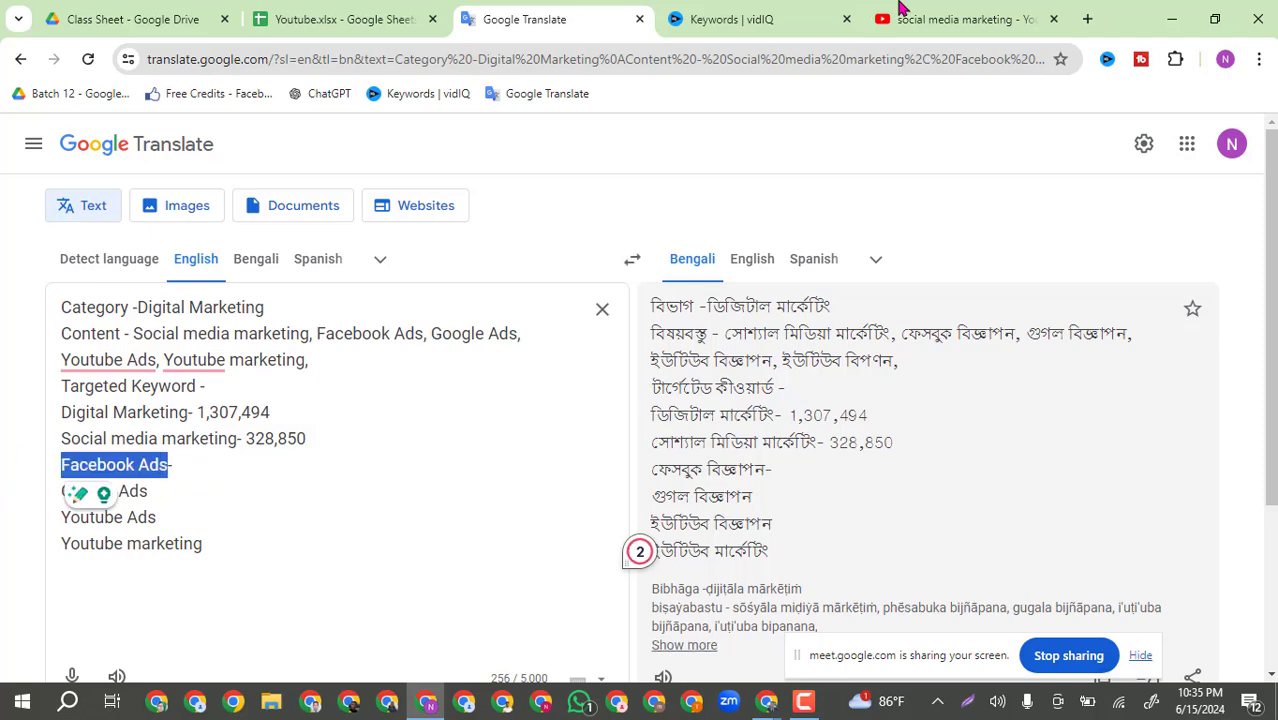
left_click(731, 19)
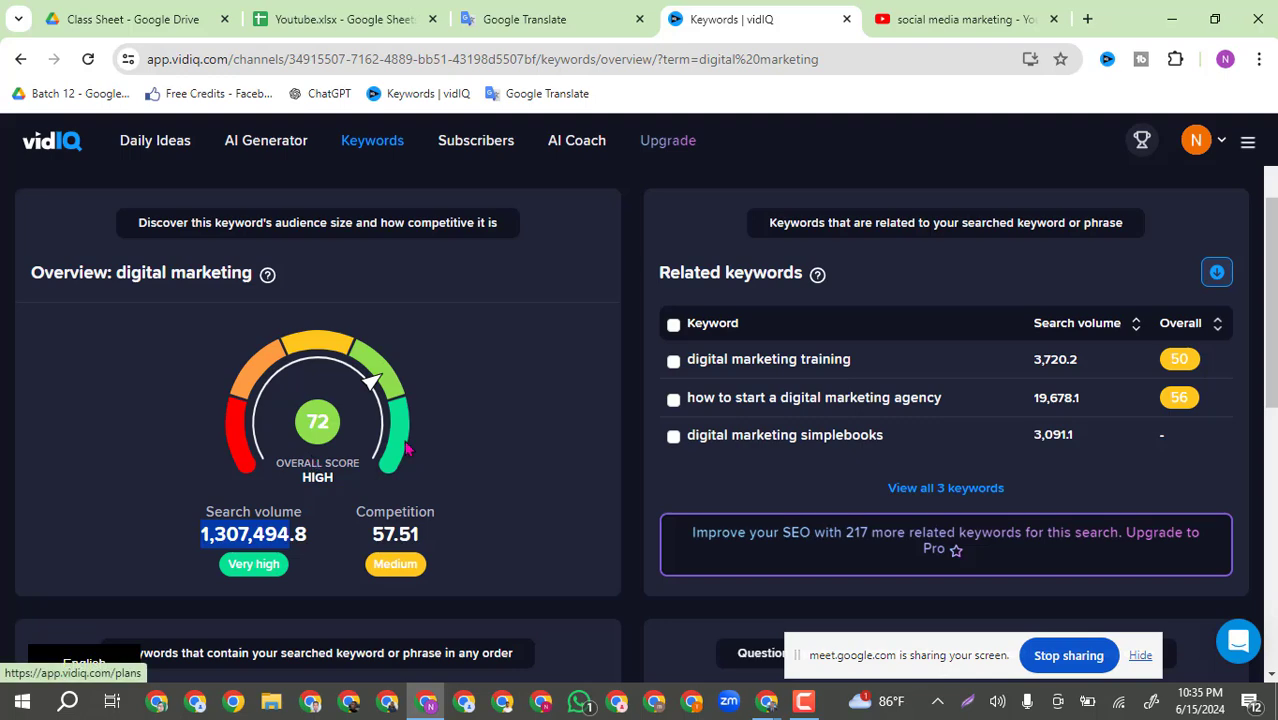
scroll(1272, 262, "up", 2)
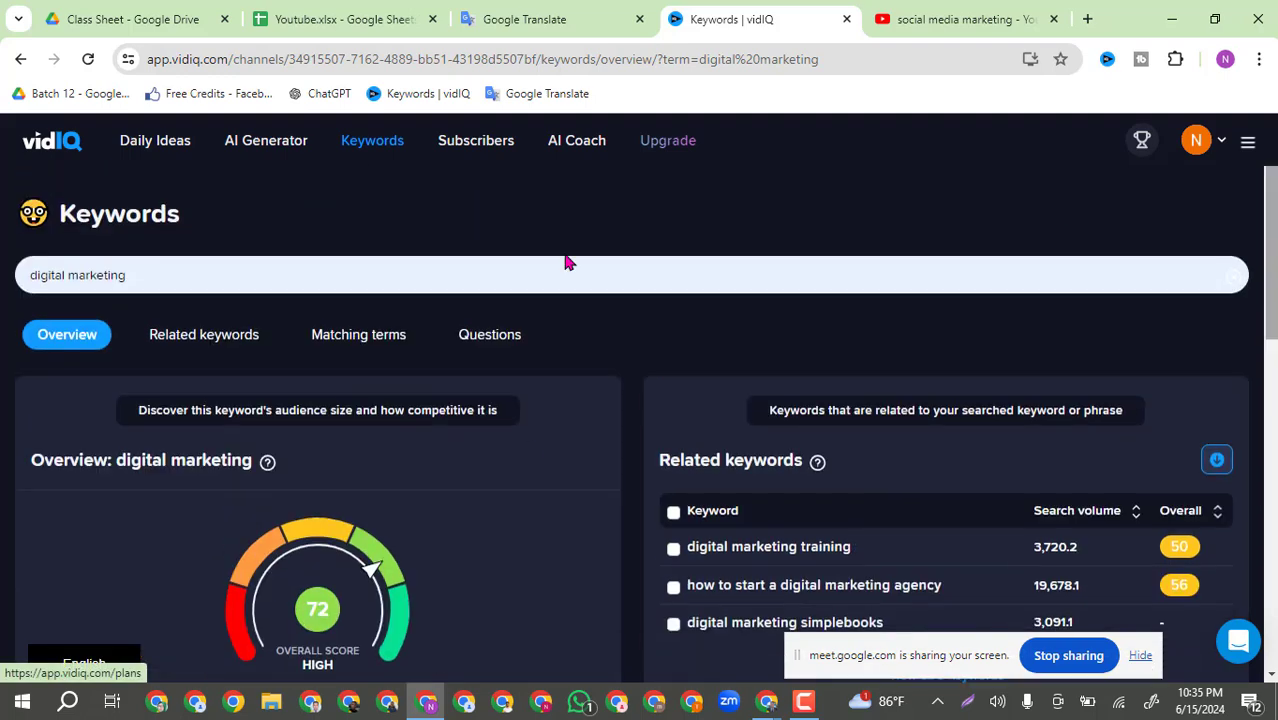
left_click(222, 271)
left_click_drag(222, 271, 5, 285)
key("ctrl+v")
key("Return")
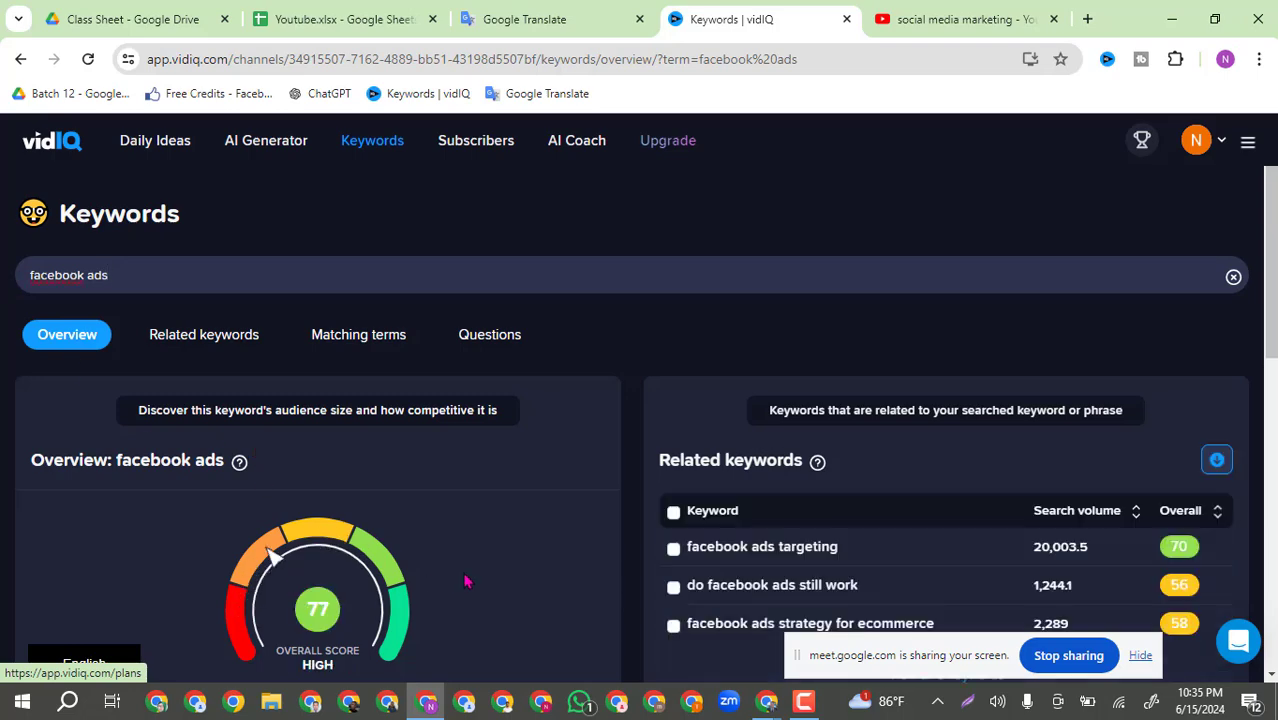
Copy the search volume 1,014,624 from vidIQ and add it after "Facebook Ads-" in the Google Translate keyword list.
scroll(1275, 320, "down", 3)
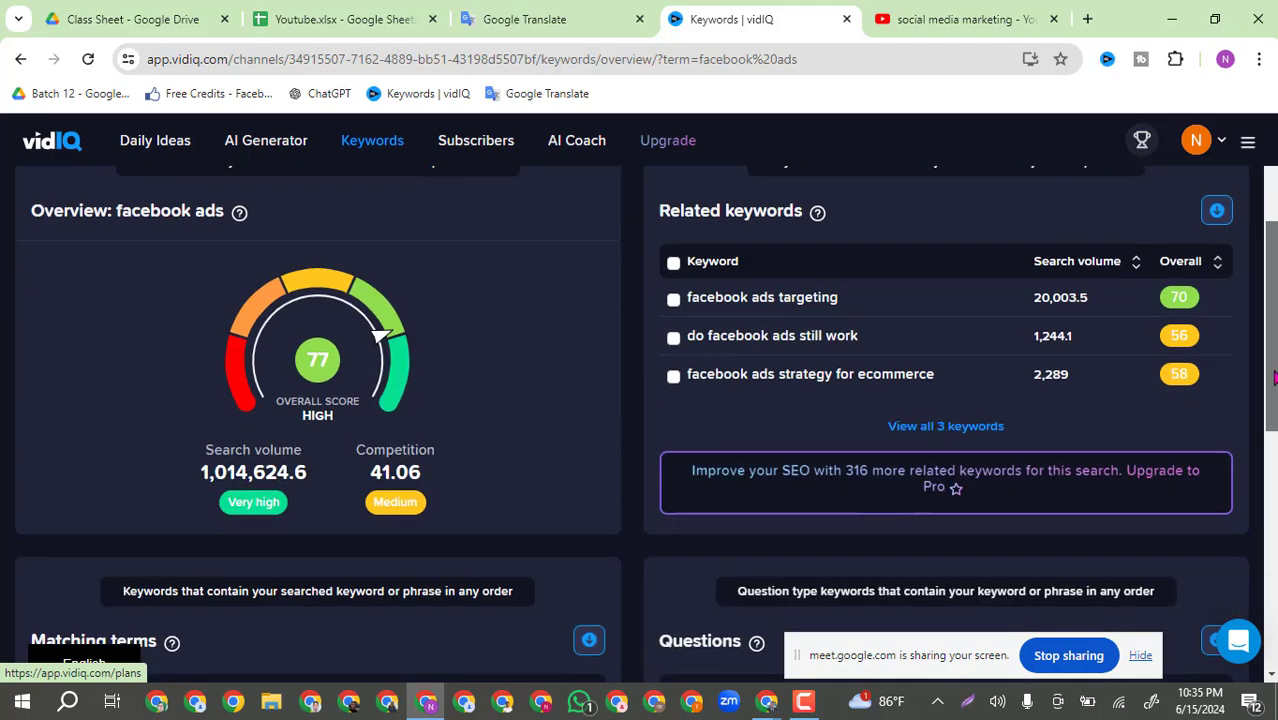
left_click_drag(288, 466, 145, 474)
key("ctrl+c")
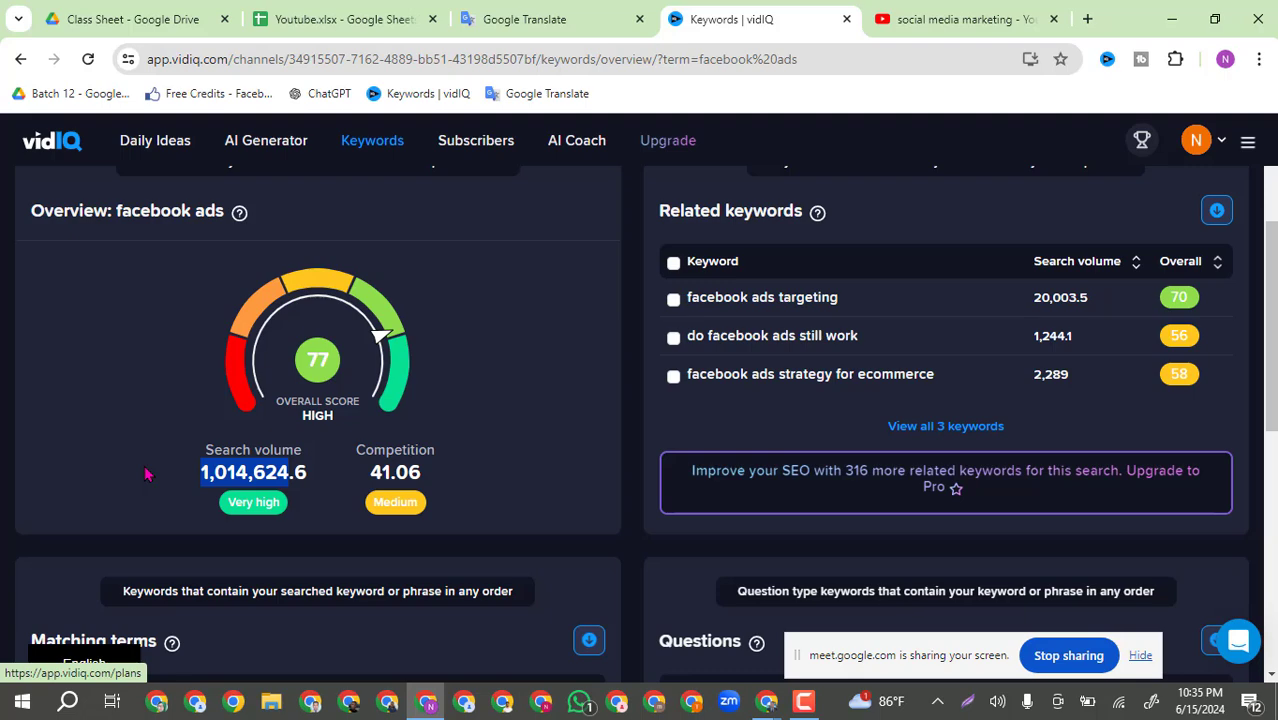
left_click(541, 10)
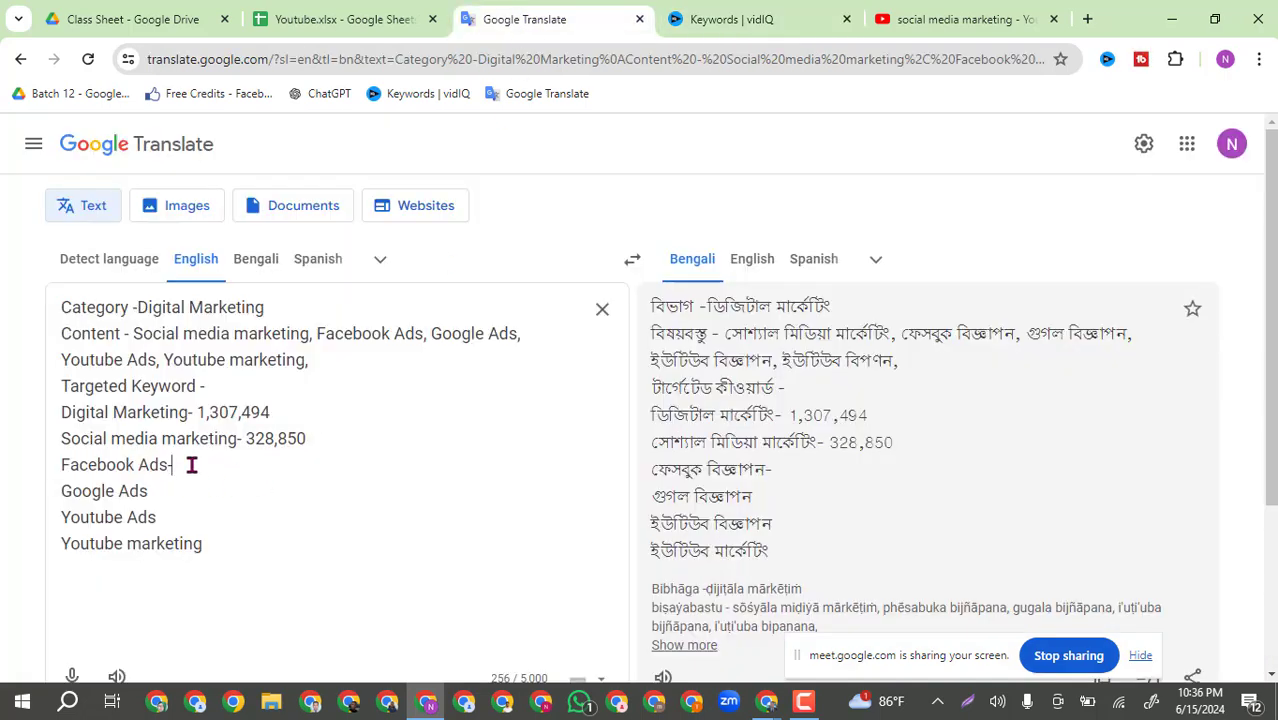
key("ctrl+v")
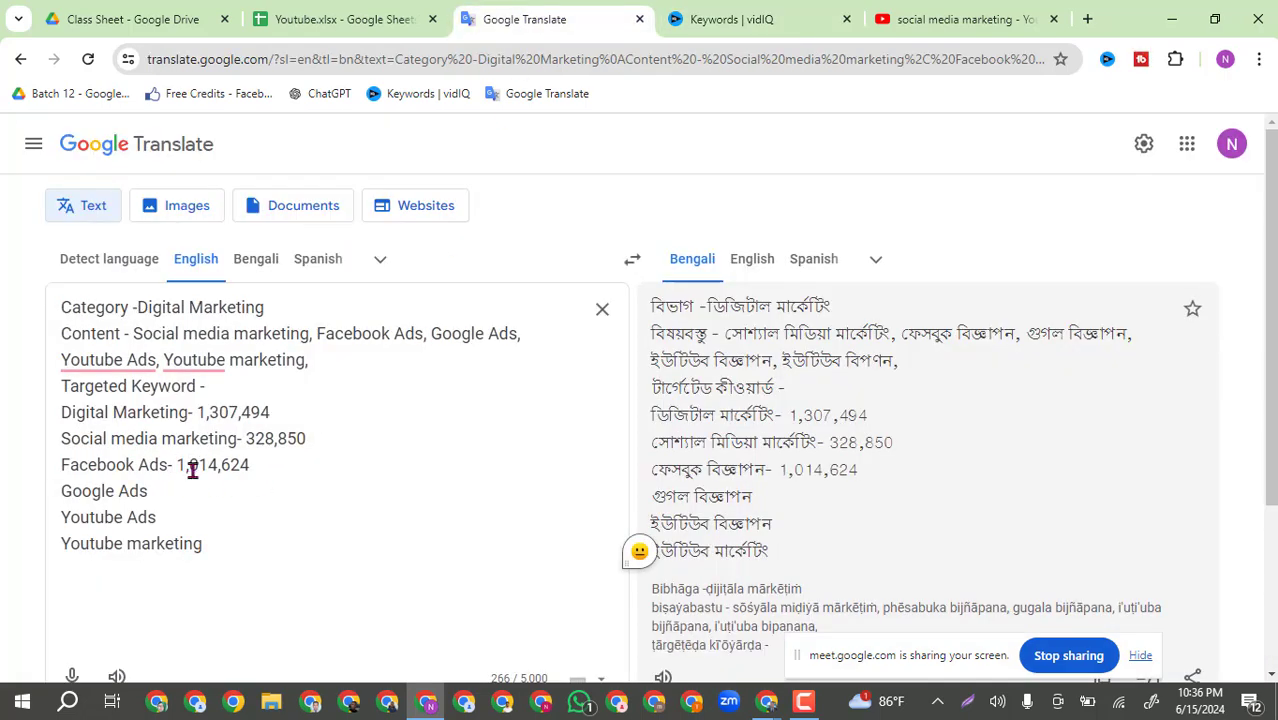
Add a hyphen after "Google Ads" in the targeted keyword list, then copy the keyword and look it up in vidIQ.
left_click(165, 490)
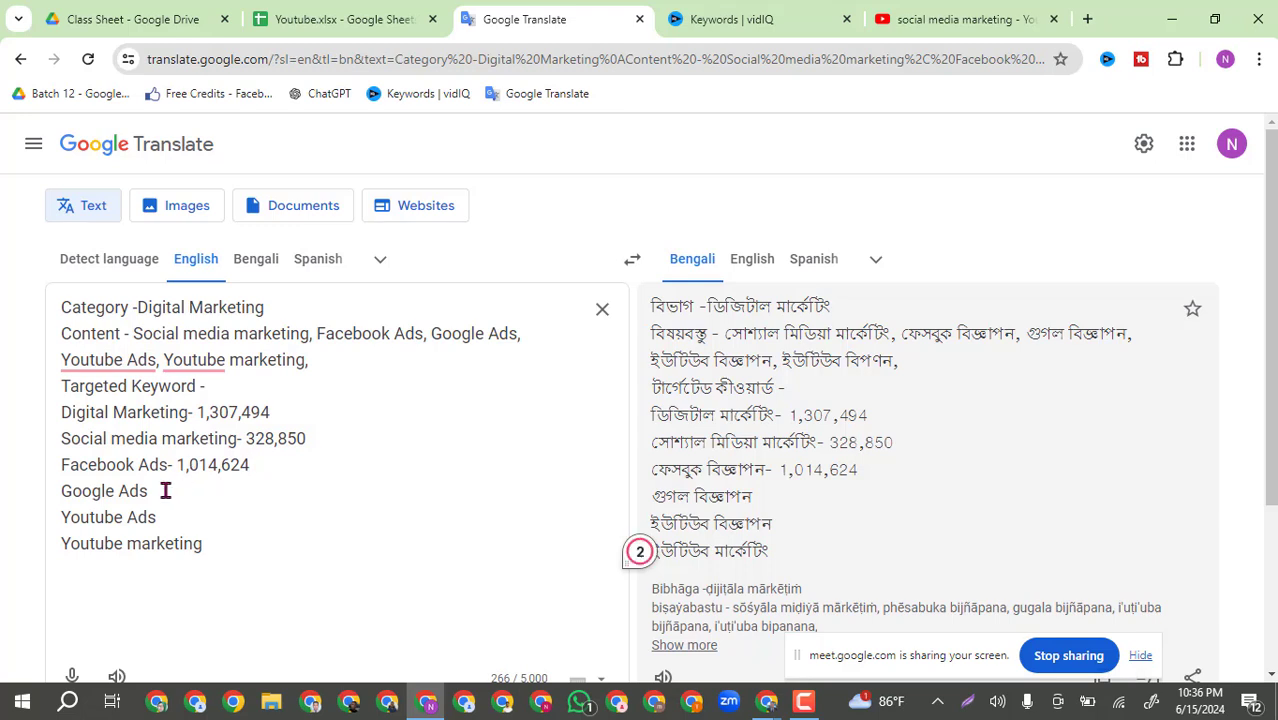
type("-")
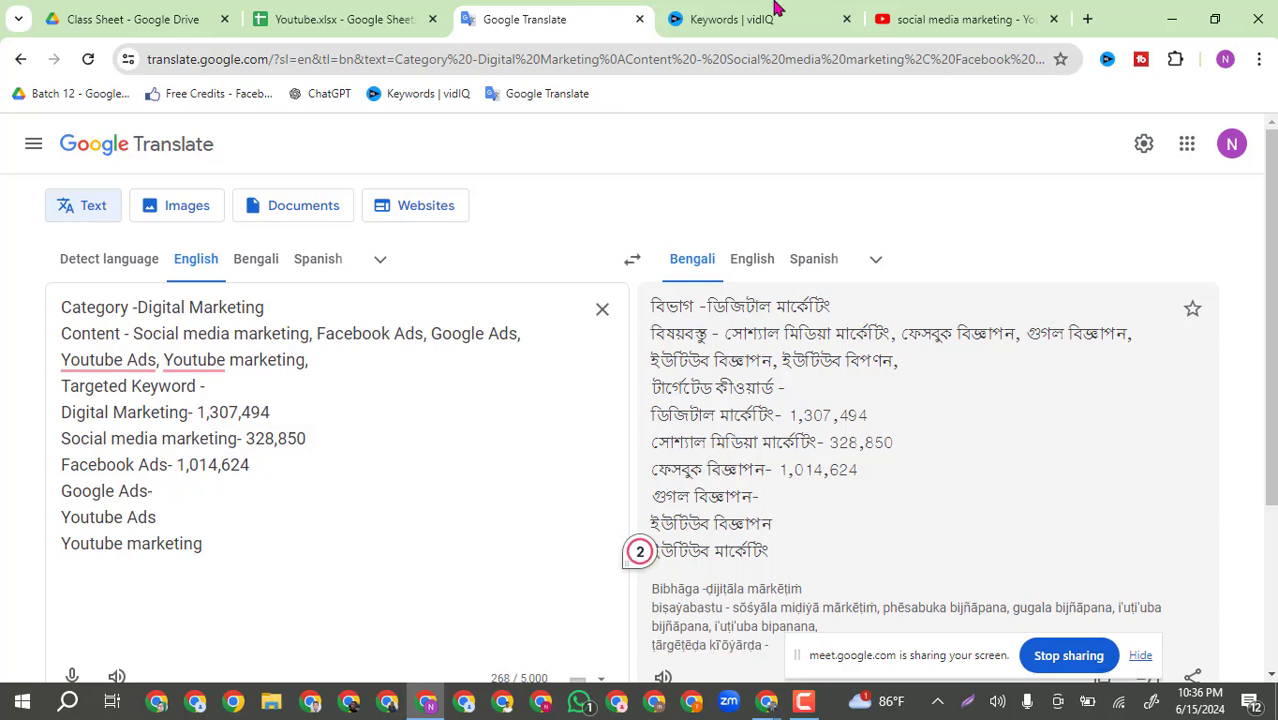
left_click_drag(148, 491, 23, 496)
key("ctrl+c")
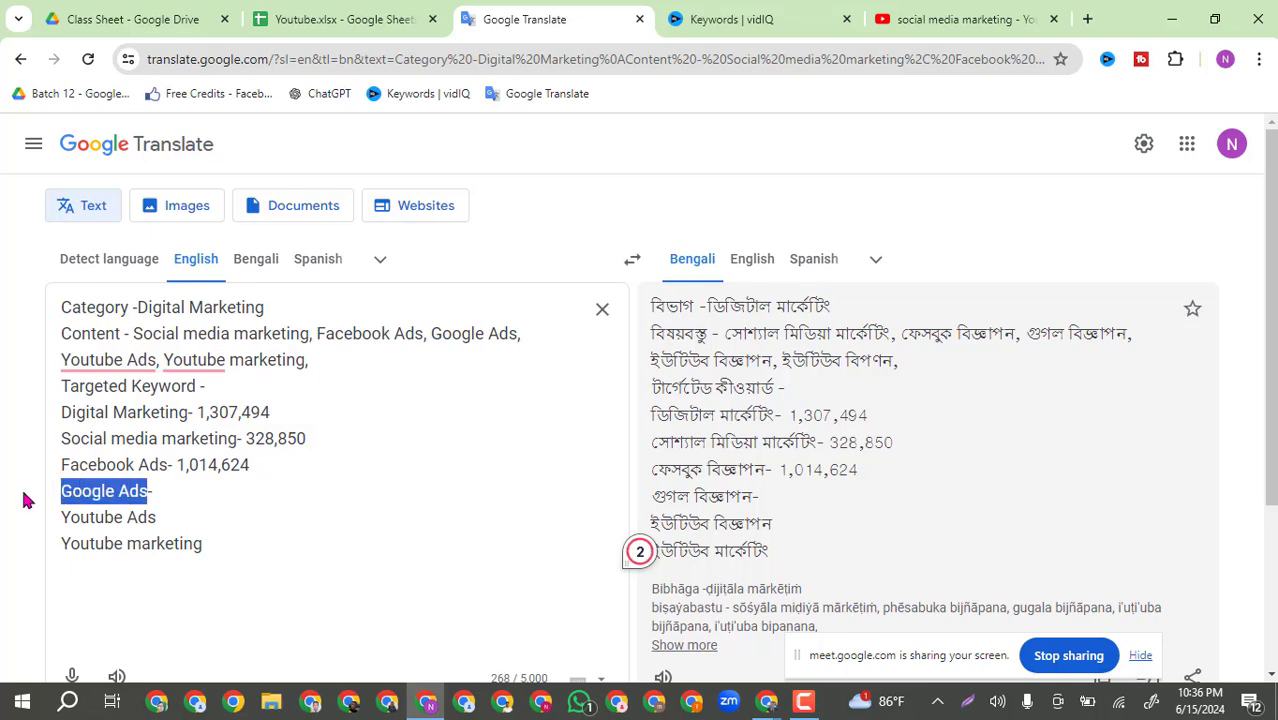
left_click(750, 14)
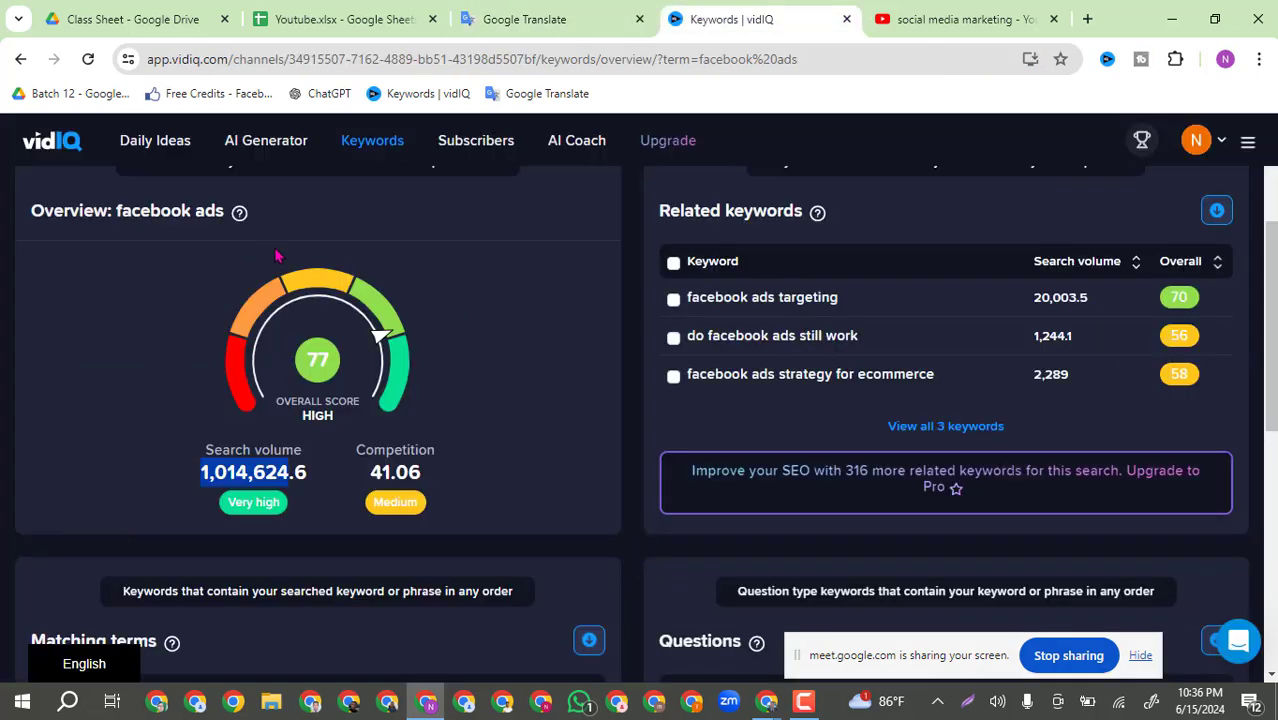
scroll(1270, 320, "up", 3)
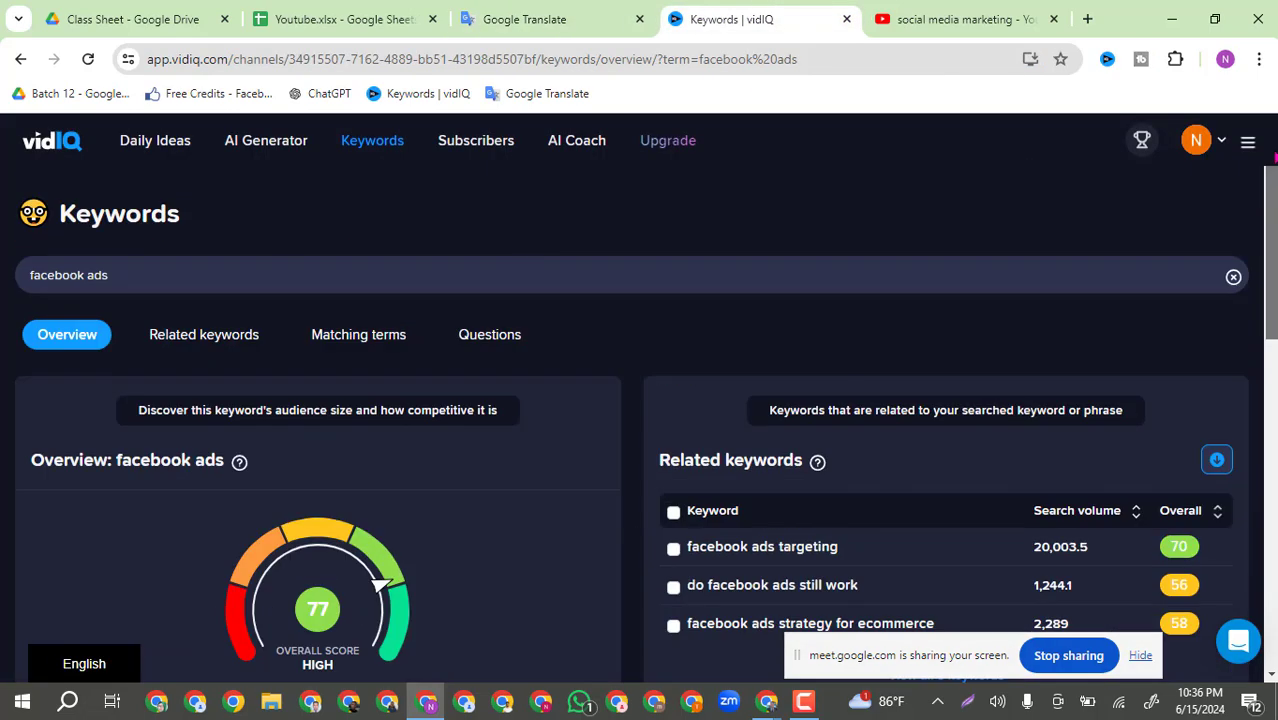
key("ctrl+v")
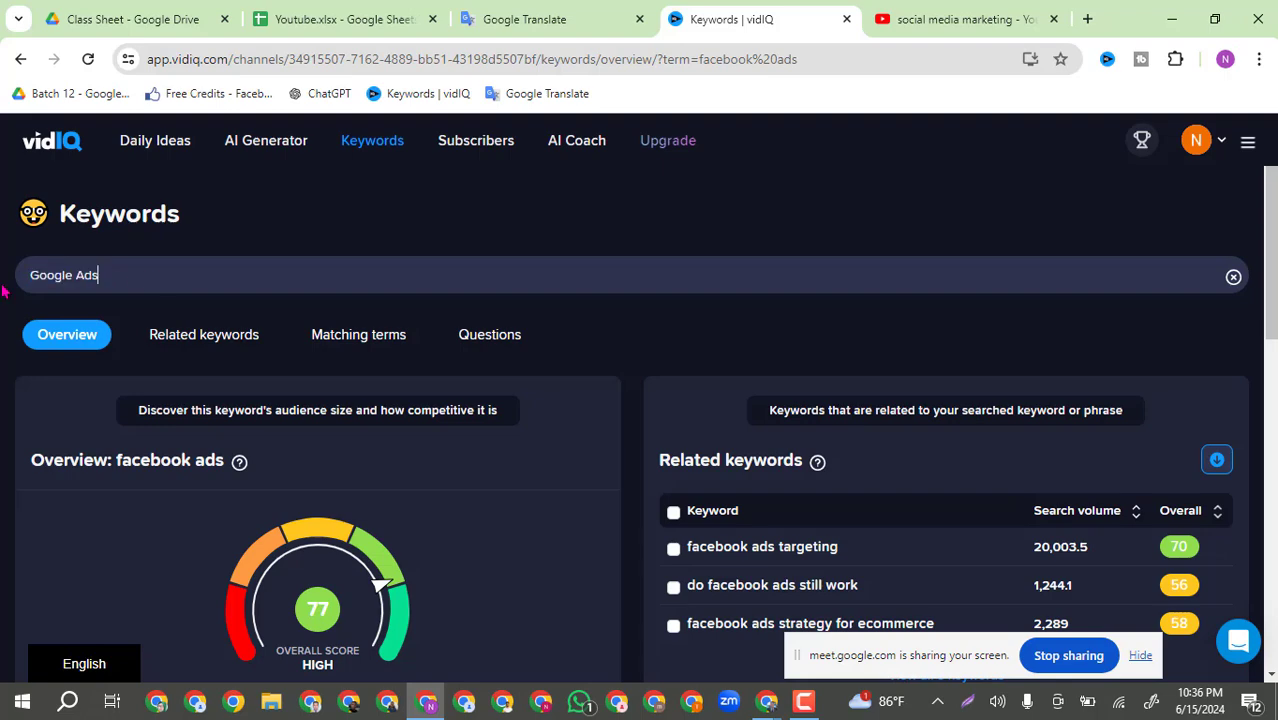
key("Return")
Copy the search volume 1,718,087 from vidIQ and add it after "Google Ads-" in the Google Translate keyword list.
scroll(281, 426, "down", 1)
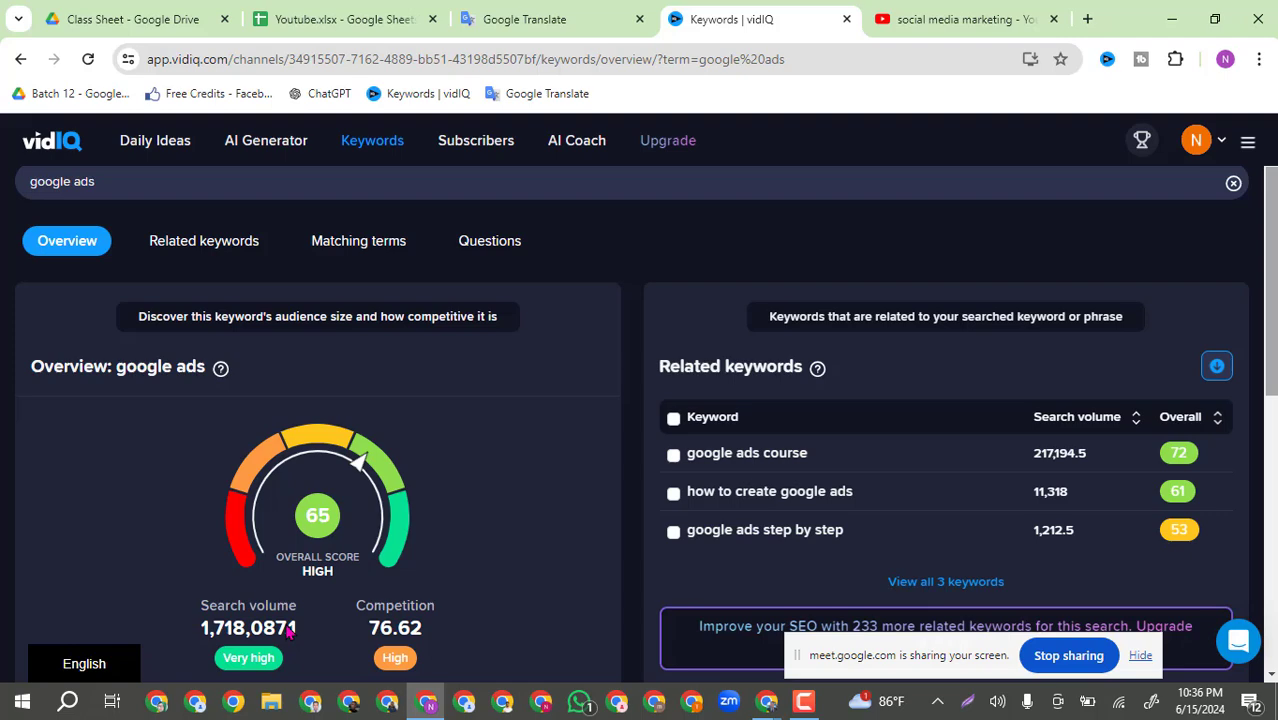
left_click_drag(288, 630, 203, 628)
key("ctrl+c")
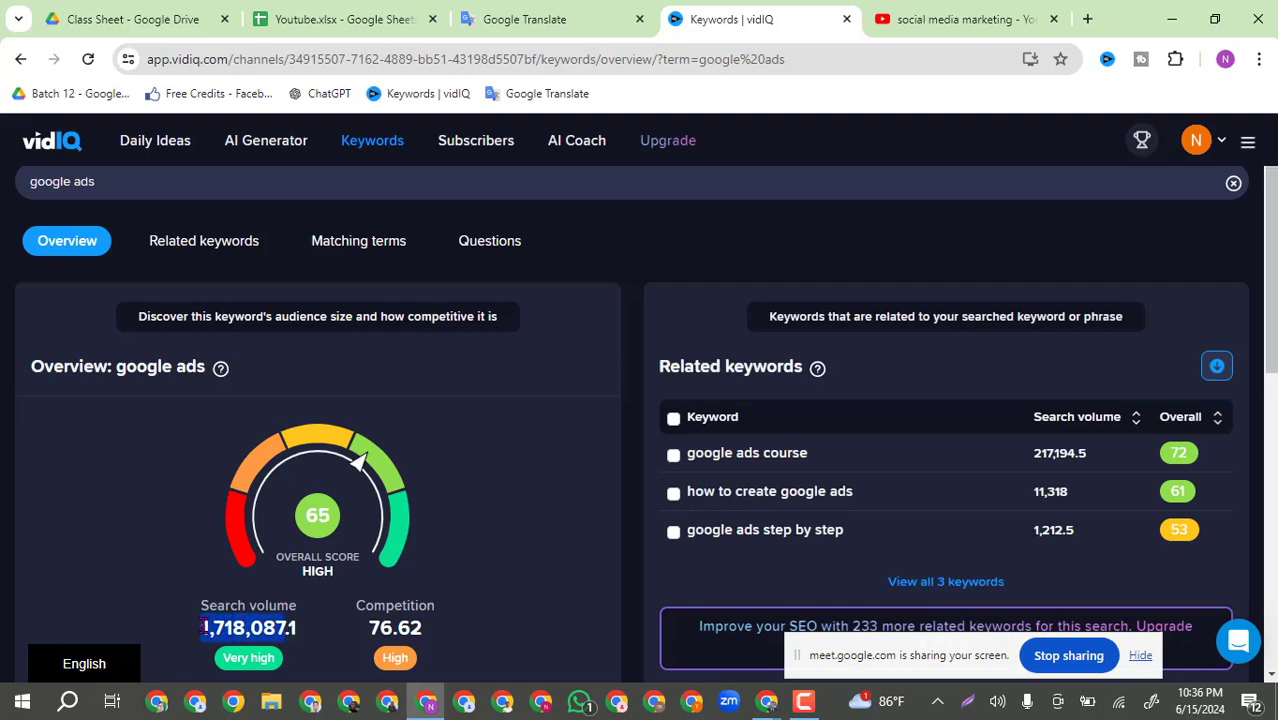
left_click(543, 17)
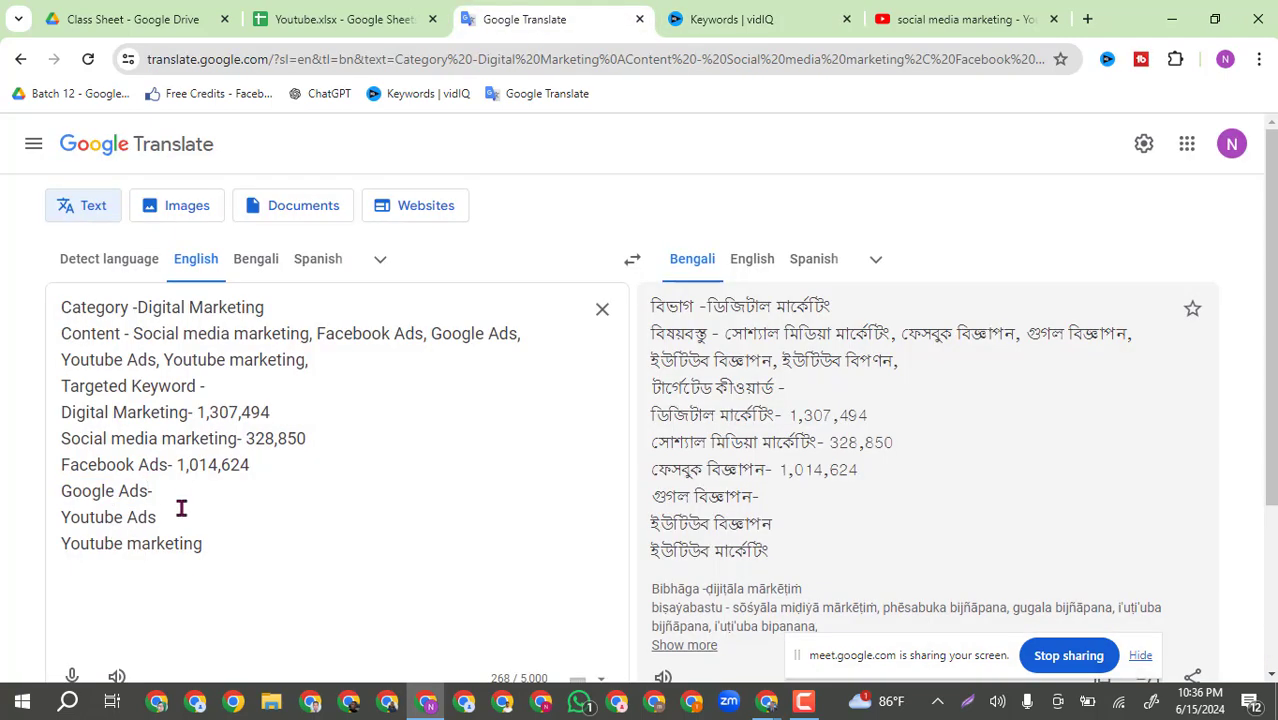
left_click(182, 498)
key("ctrl+v")
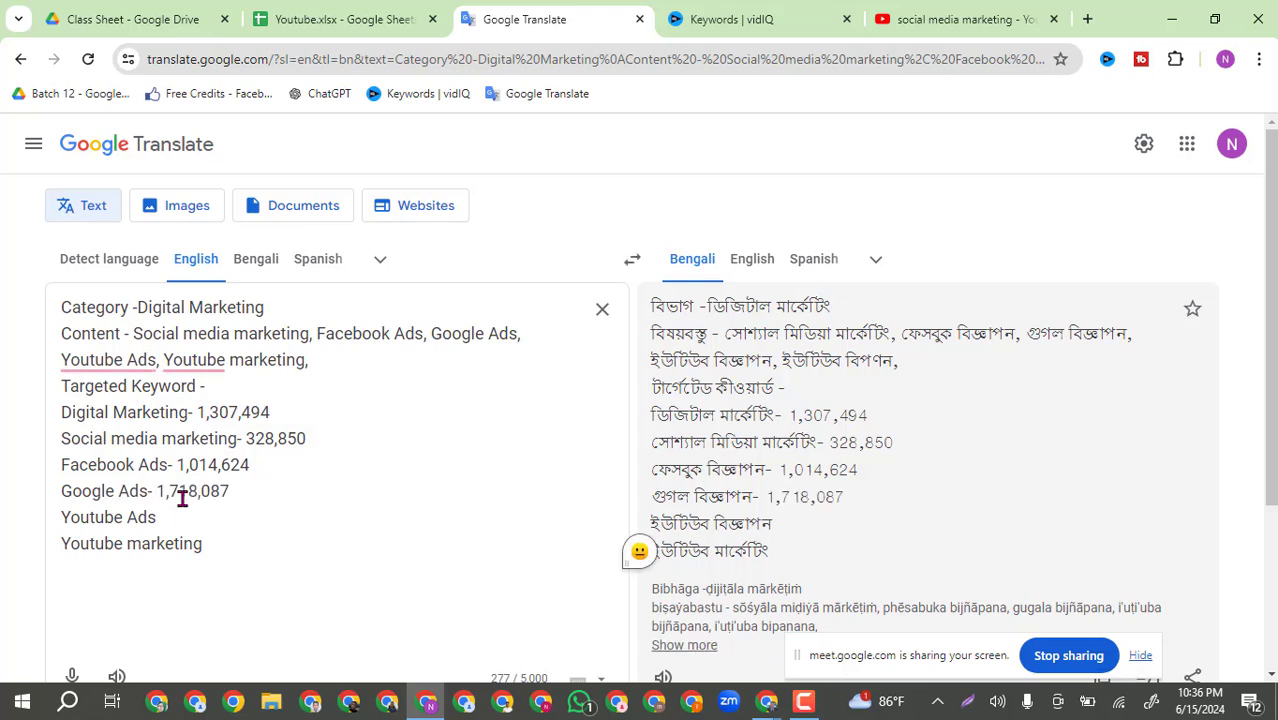
Add a hyphen after "Youtube Ads" in the targeted keyword list and copy the entry including its hyphen.
left_click(162, 519)
type("-")
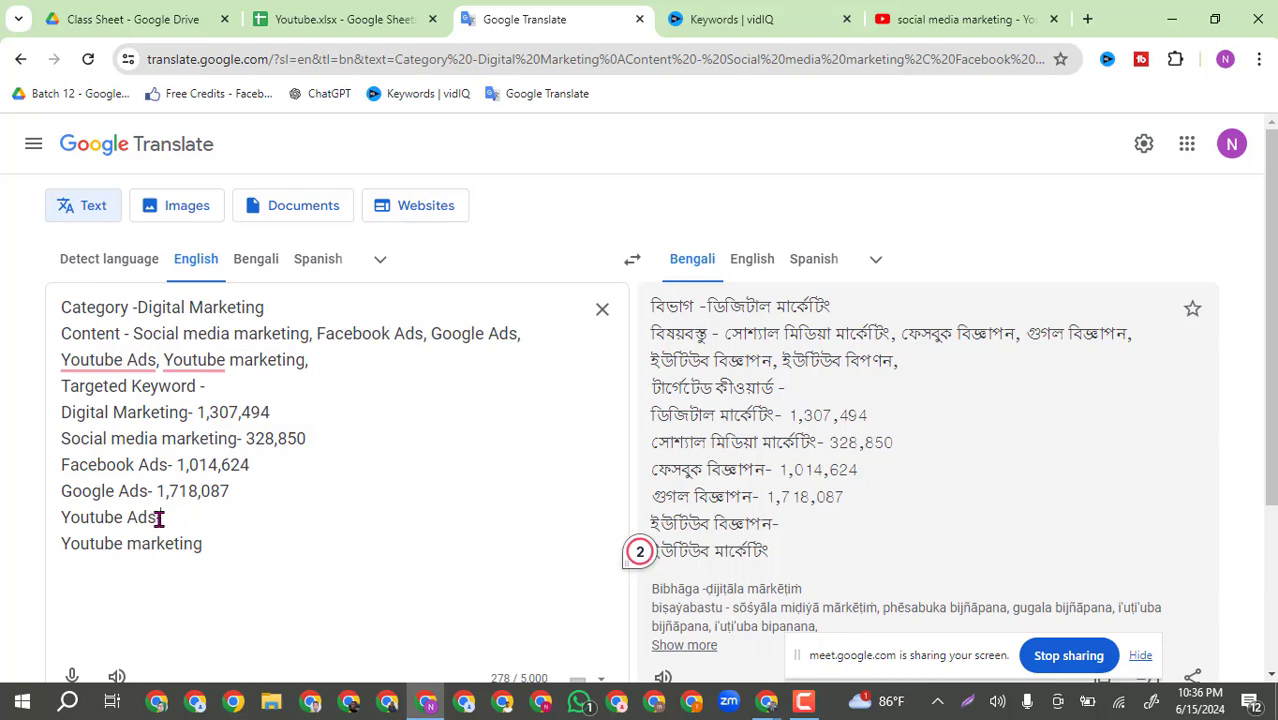
left_click_drag(158, 518, 20, 526)
key("ctrl+c")
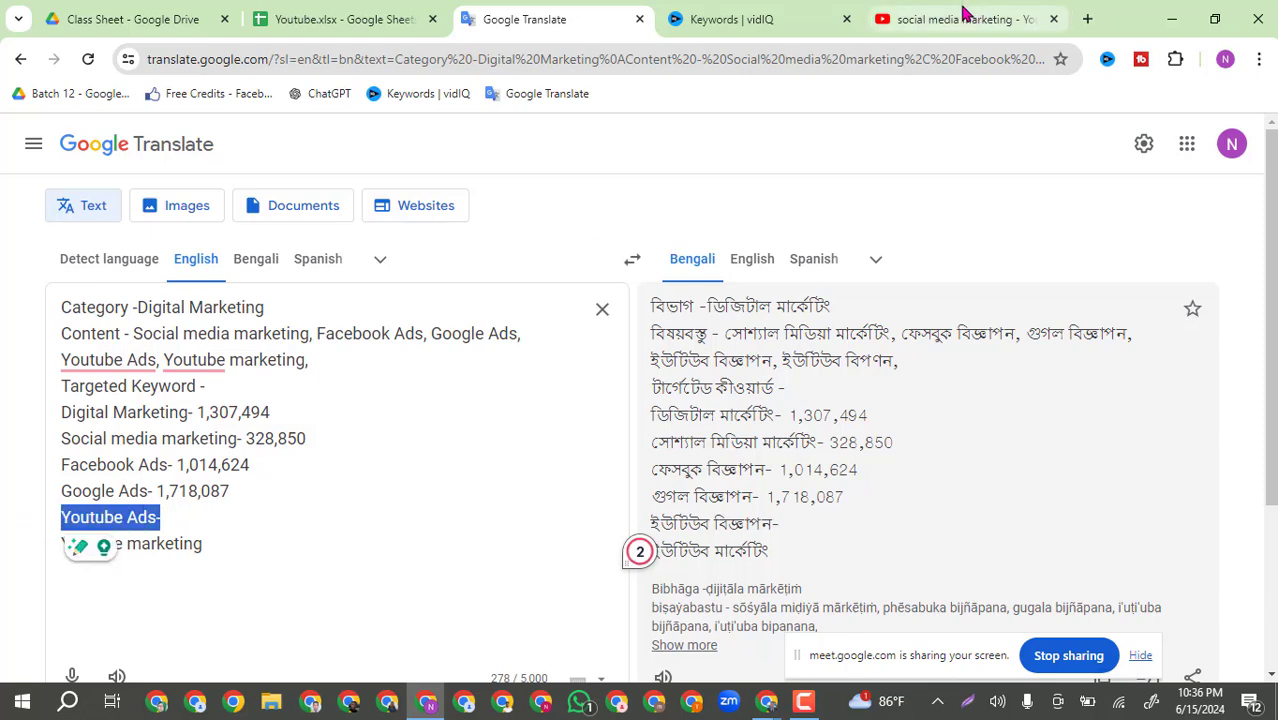
Look up the copied "Youtube Ads-" in vidIQ's keyword research and view its overview scores.
left_click(965, 16)
left_click(753, 19)
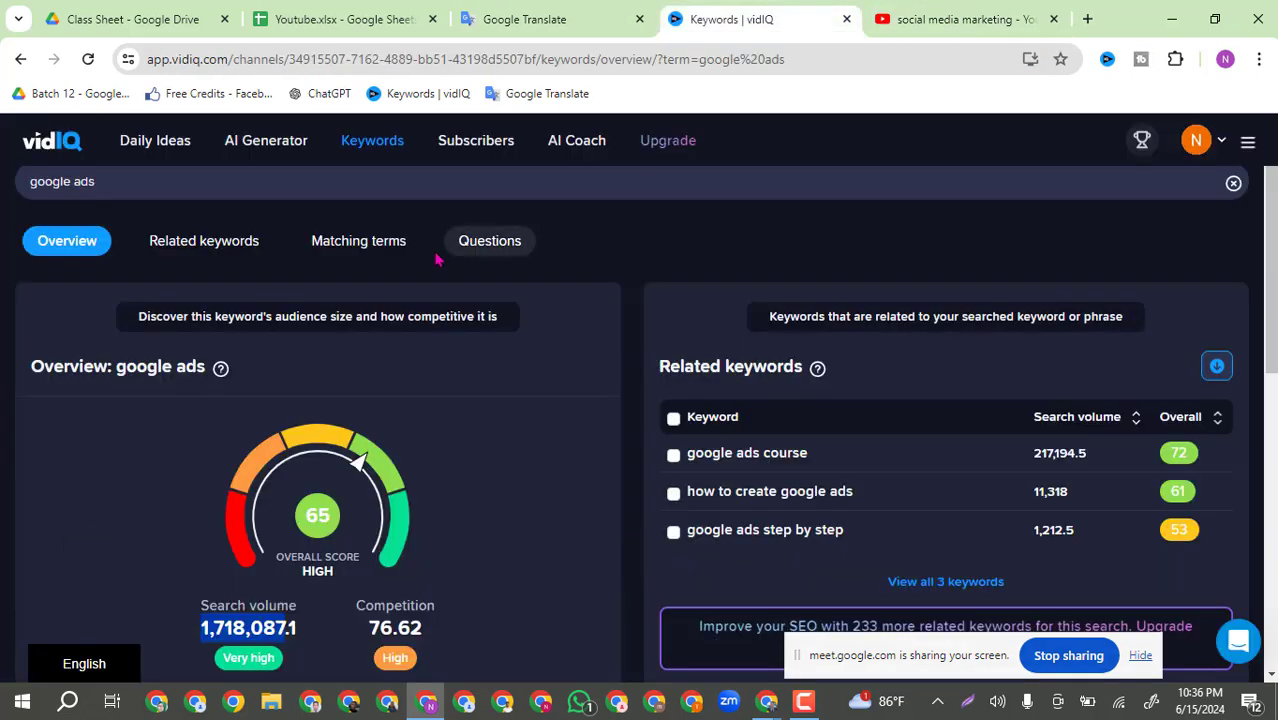
left_click(135, 178)
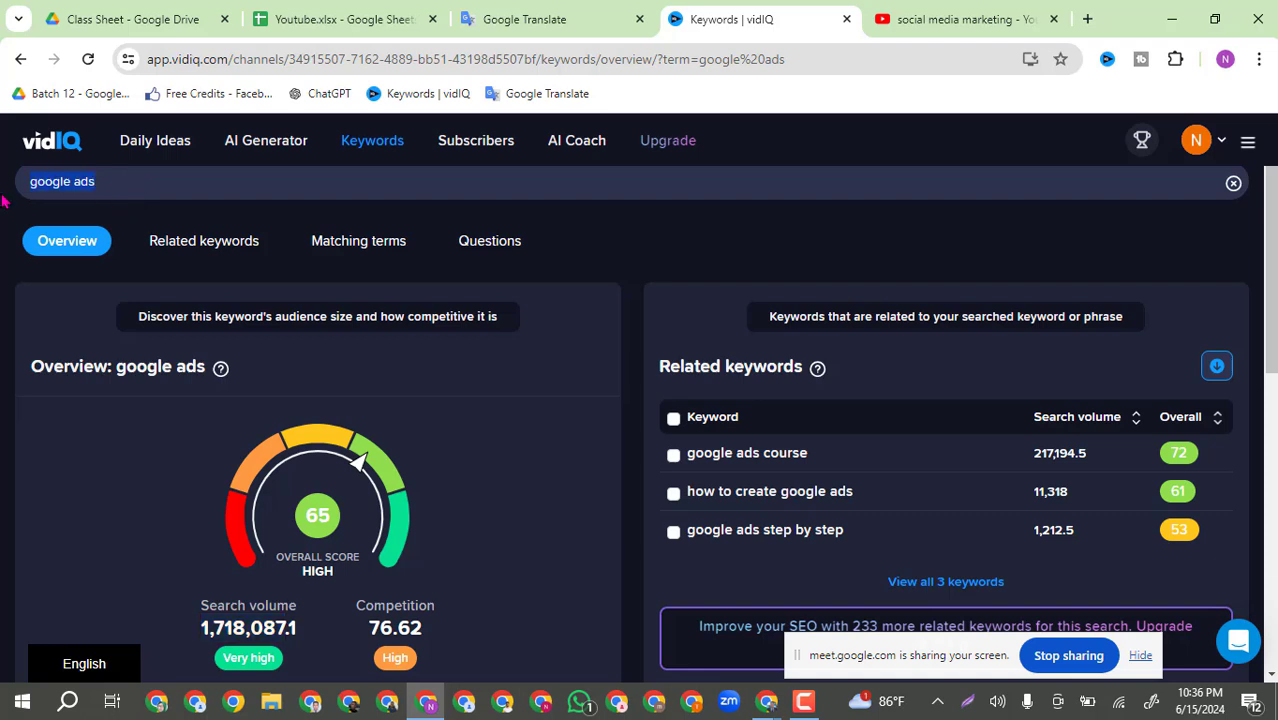
key("ctrl+a")
key("ctrl+v")
key("Return")
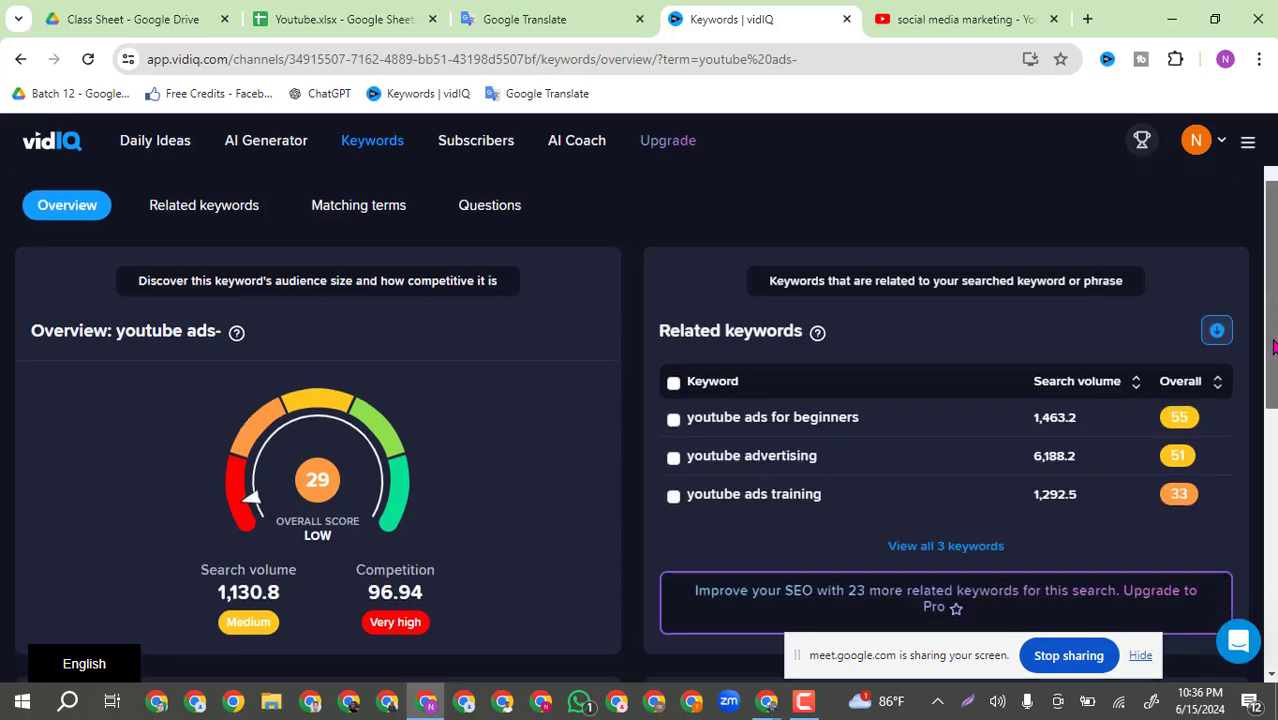
scroll(1058, 430, "down", 1)
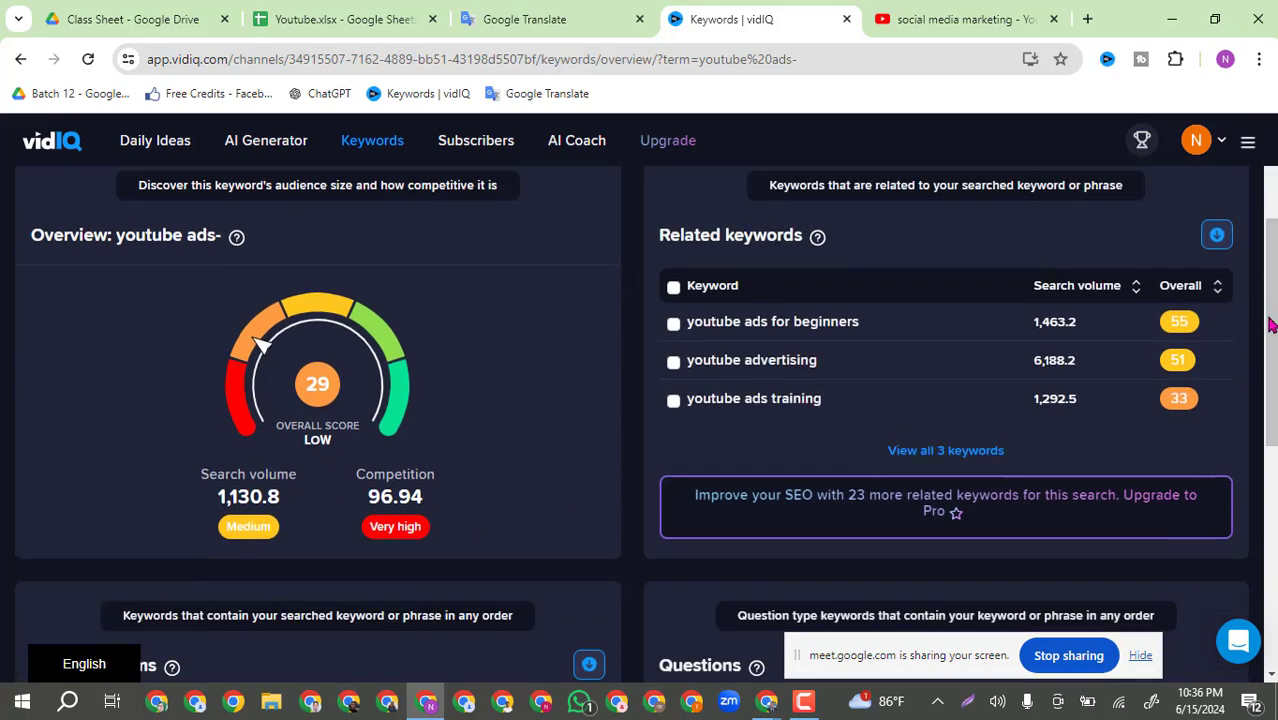
left_click_drag(1274, 290, 1248, 138)
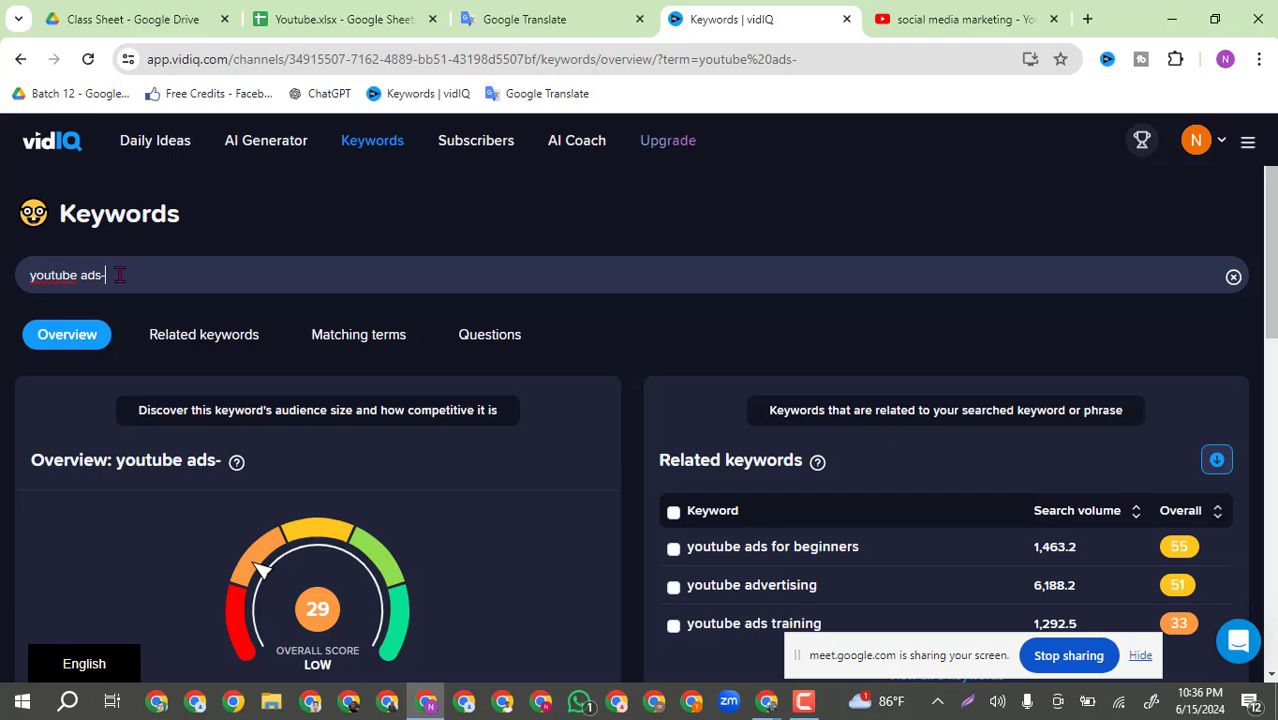
Look up "youtube ads" without the hyphen in vidIQ and add its search volume 366,975 after "Youtube Ads-" in the Google Translate list.
key("Return")
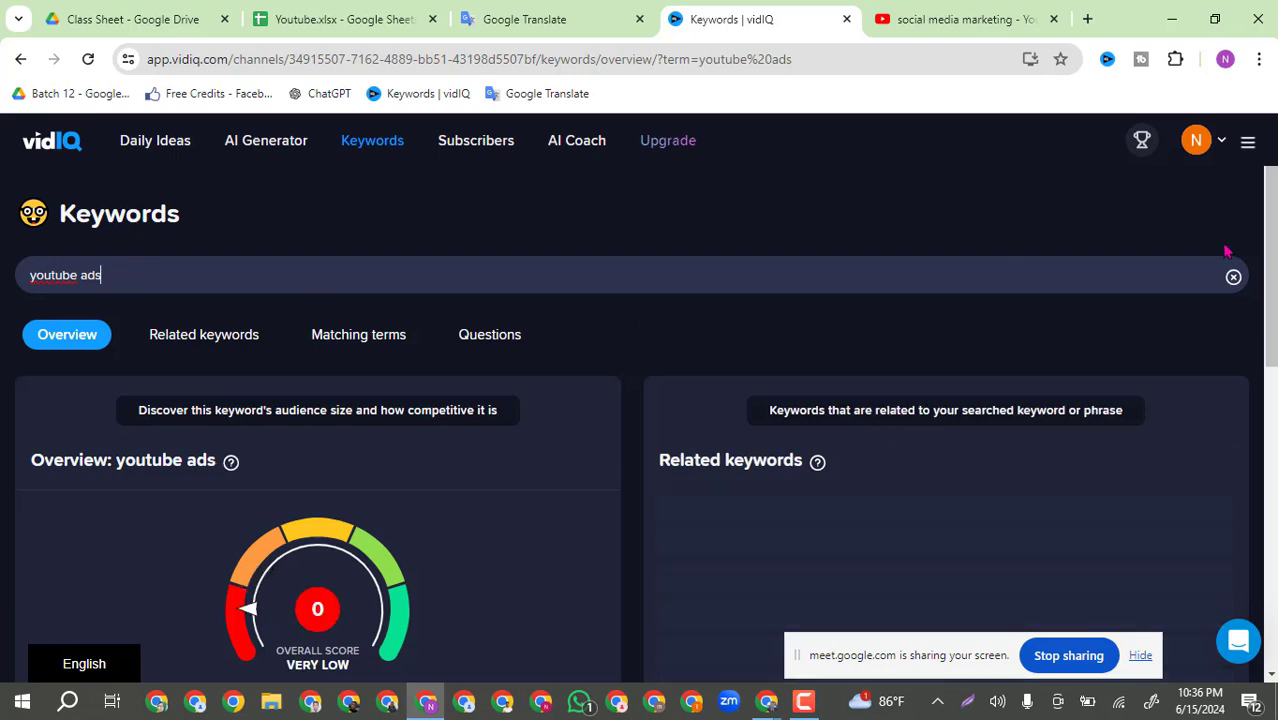
scroll(1270, 290, "down", 2)
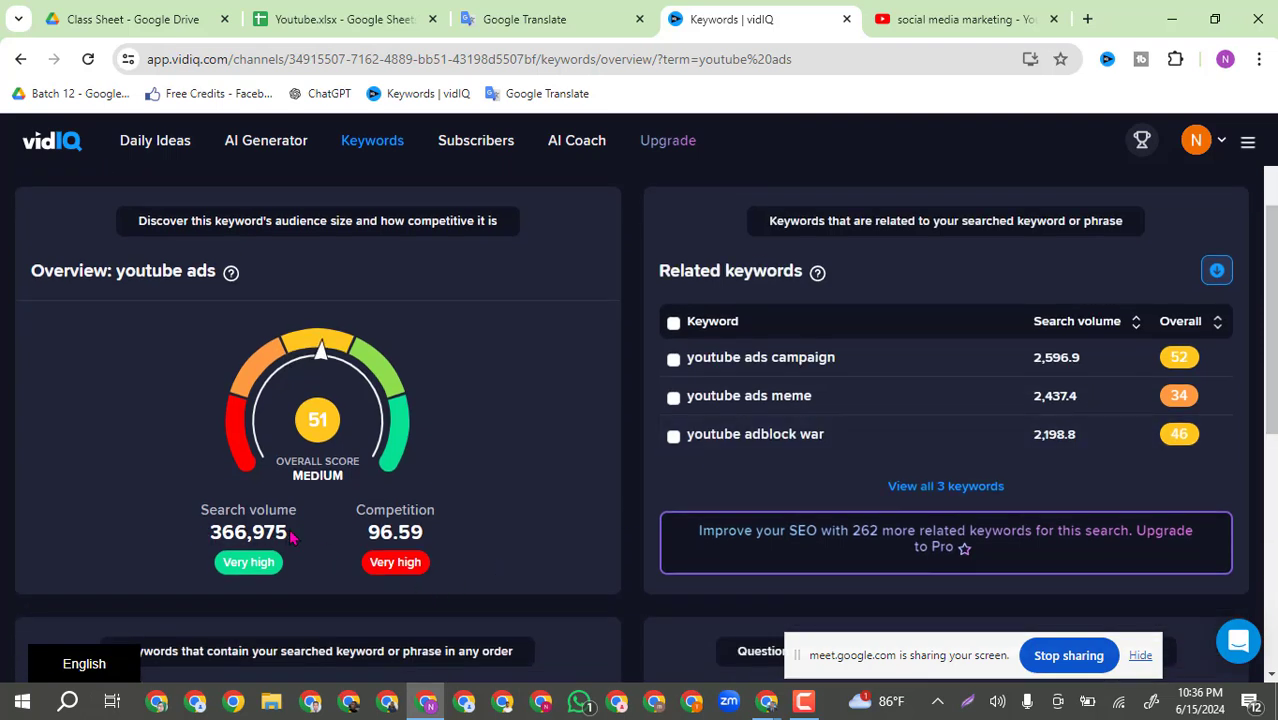
double_click(259, 537)
key("ctrl+c")
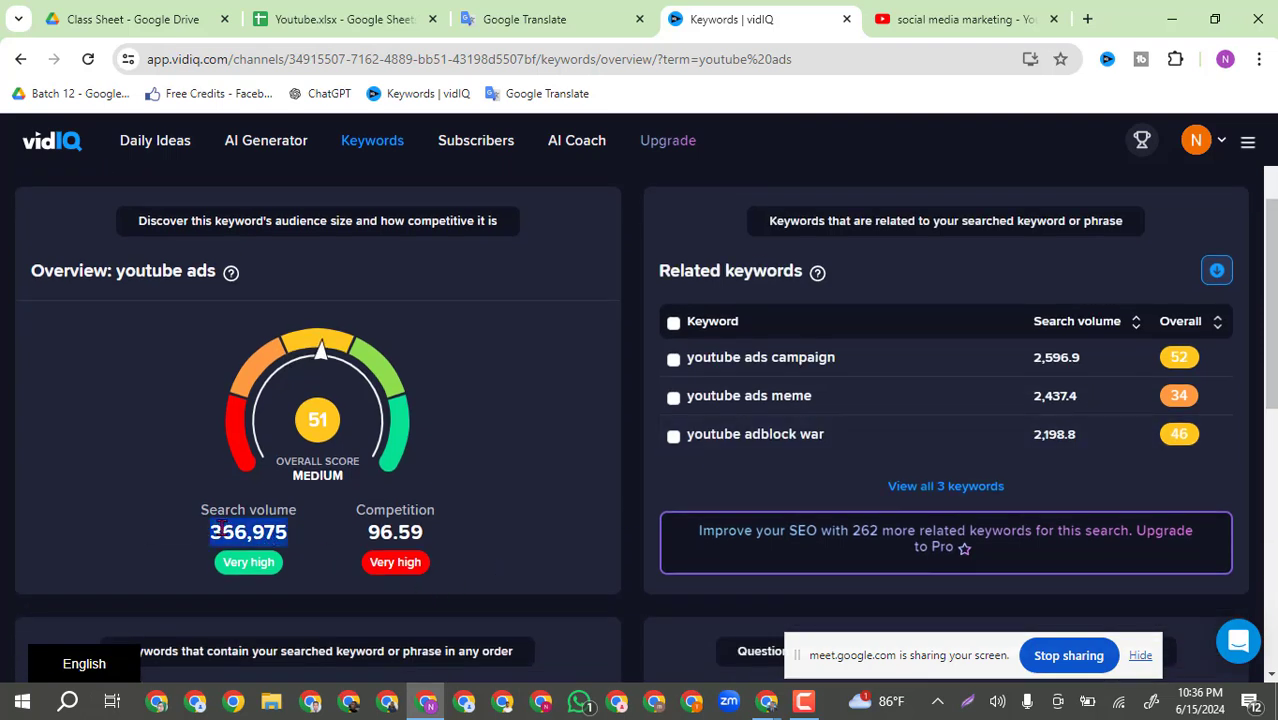
left_click(537, 18)
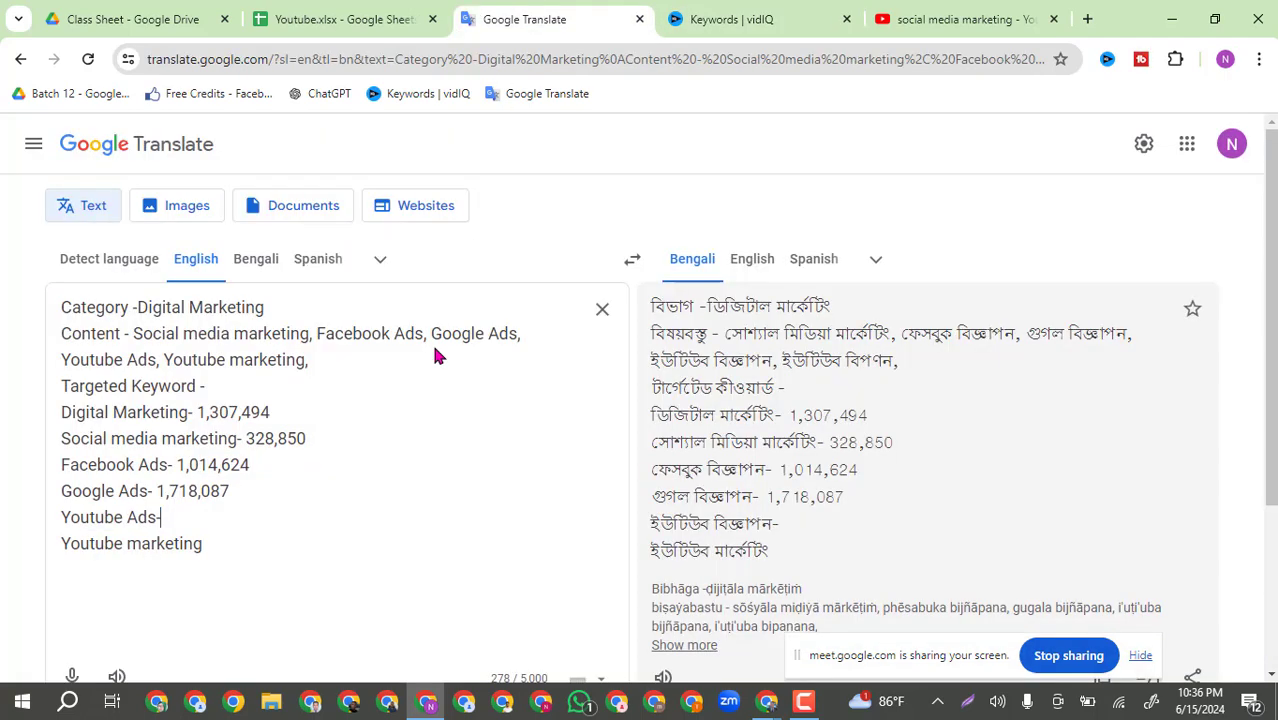
left_click(199, 513)
key("ctrl+v")
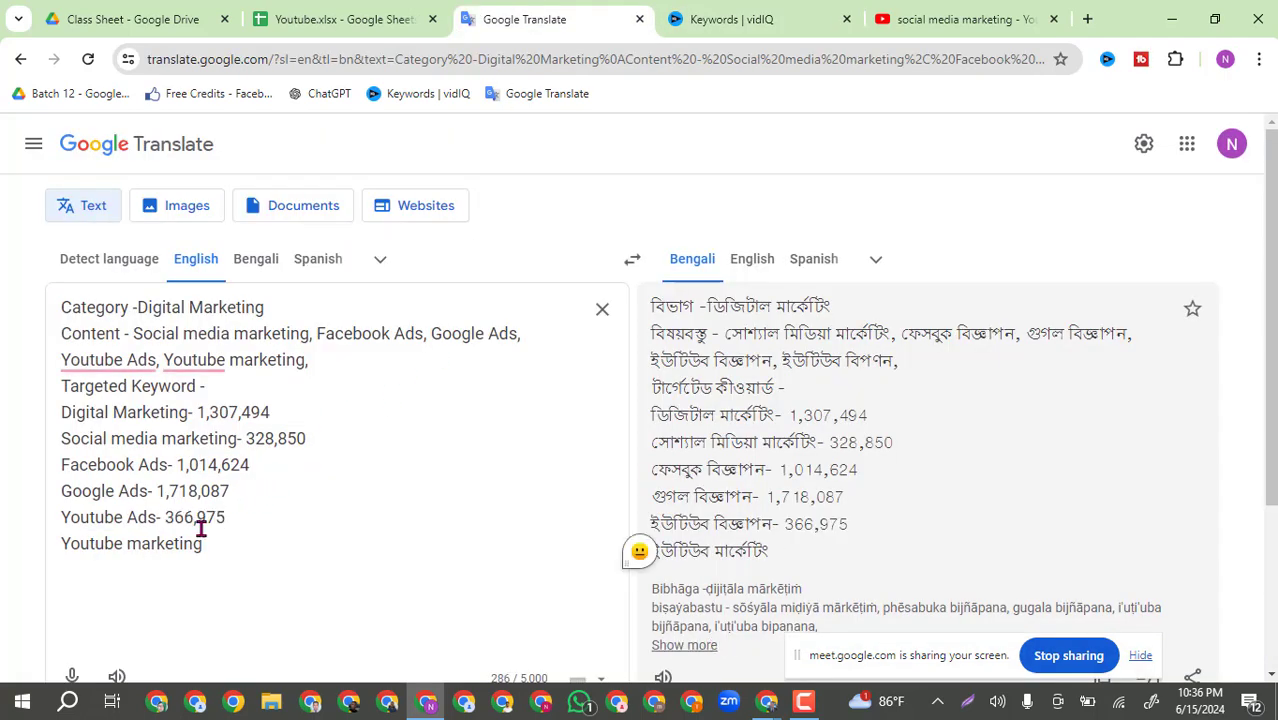
Add a hyphen after "Youtube marketing" in the targeted keyword list and copy the keyword without its hyphen.
type("-")
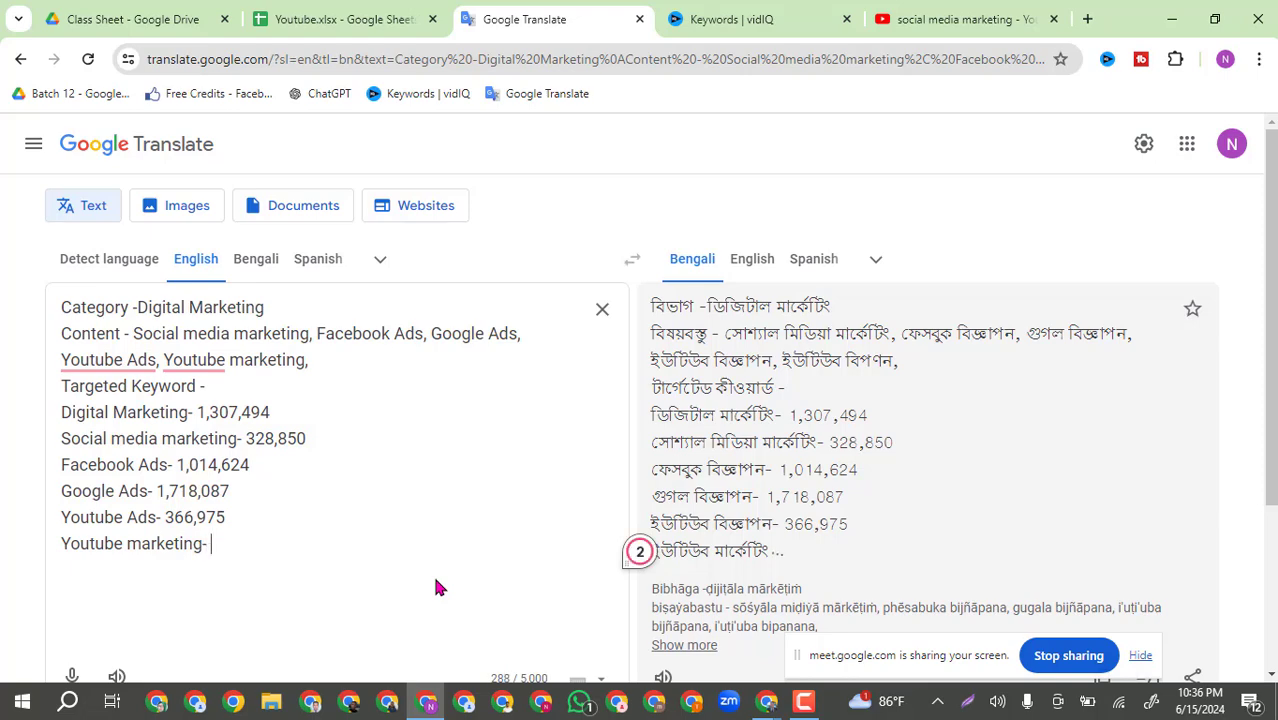
left_click(926, 14)
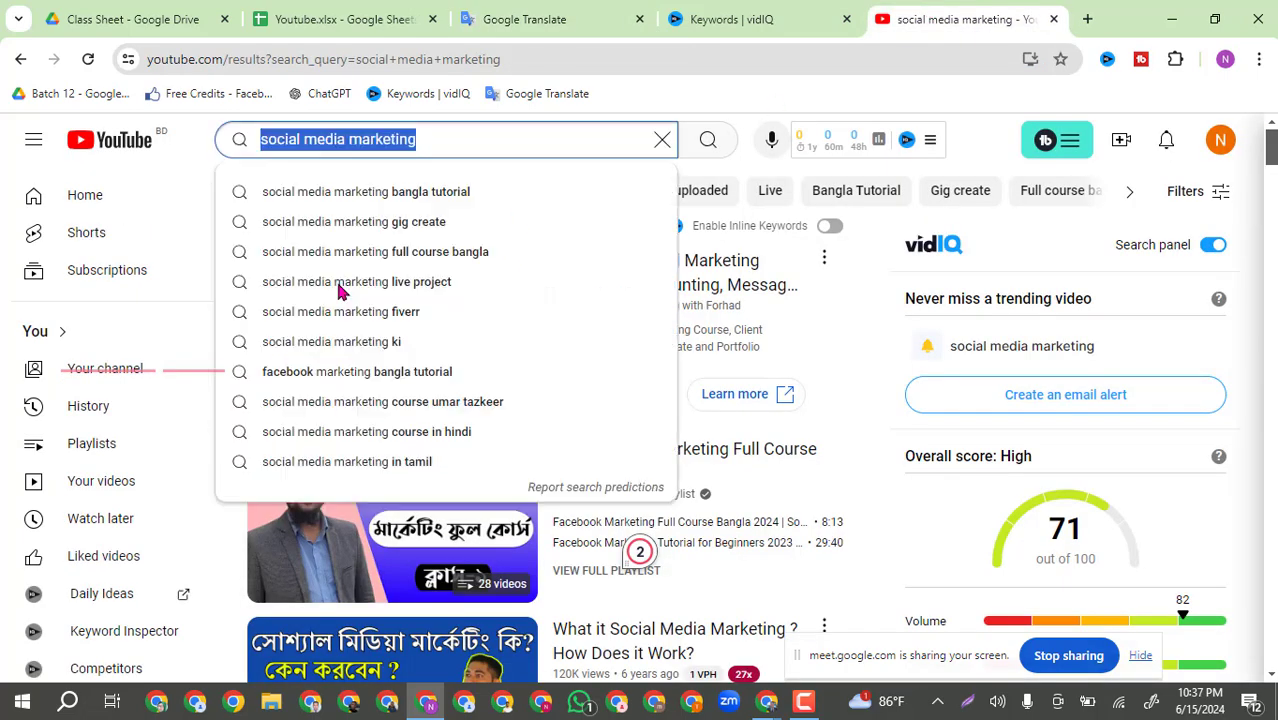
left_click(705, 16)
scroll(510, 341, "up", 2)
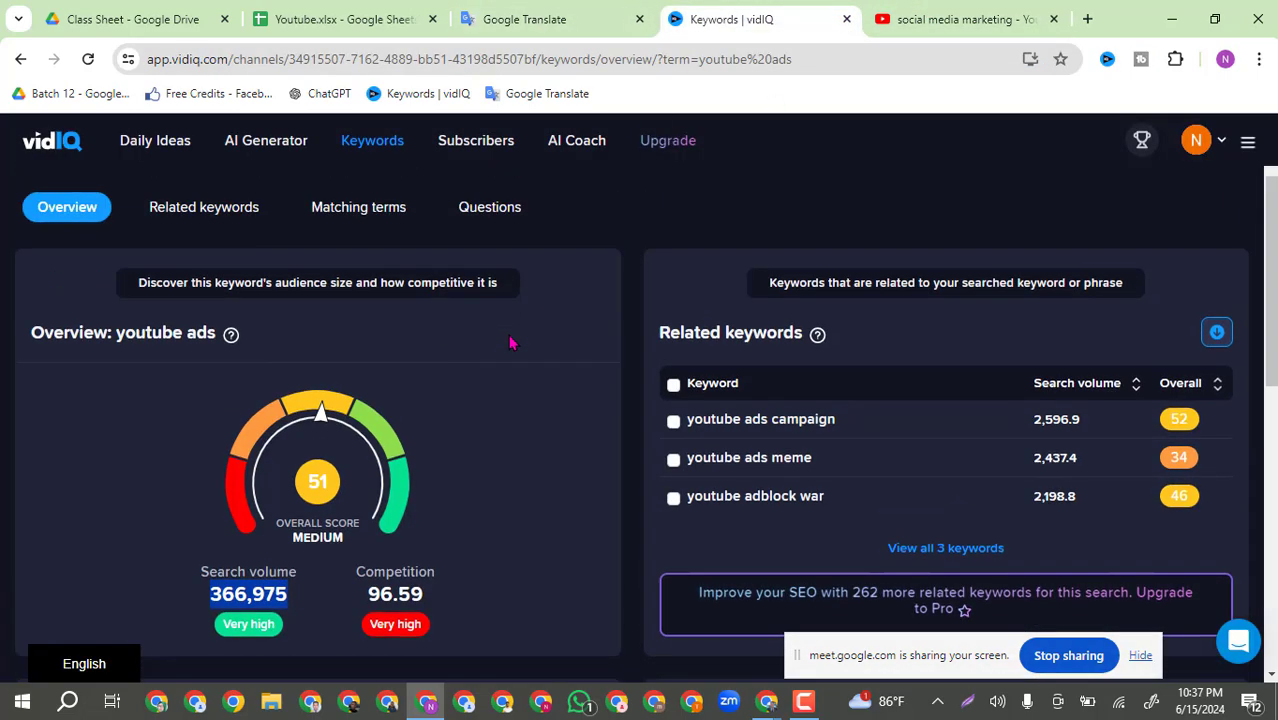
left_click(570, 19)
left_click(204, 545)
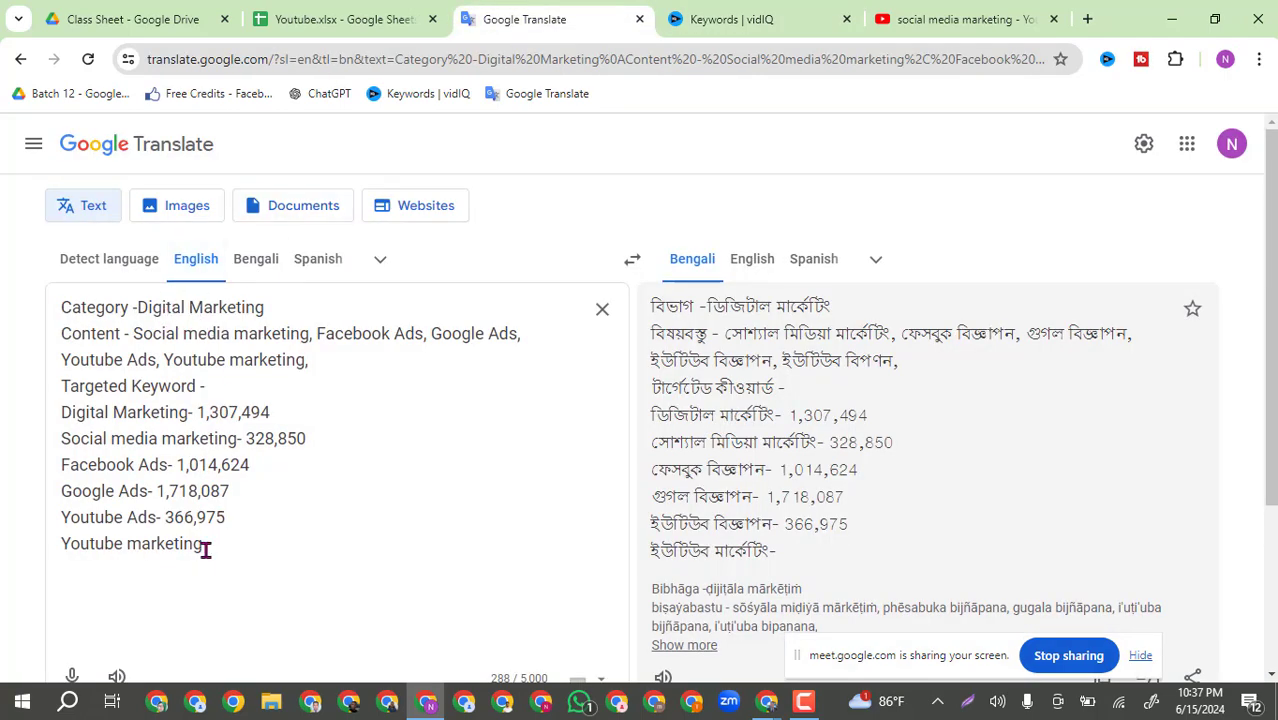
left_click_drag(205, 549, 27, 542)
left_click(297, 534)
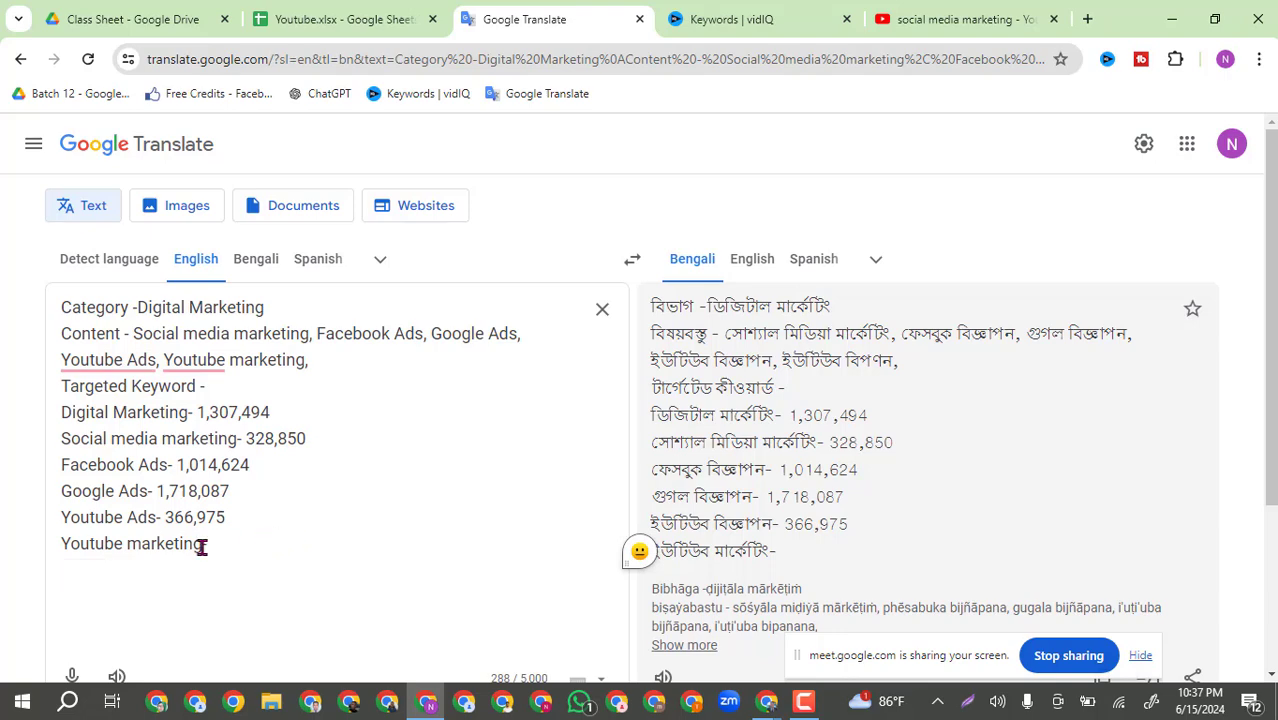
left_click_drag(204, 545, 58, 544)
key("ctrl+c")
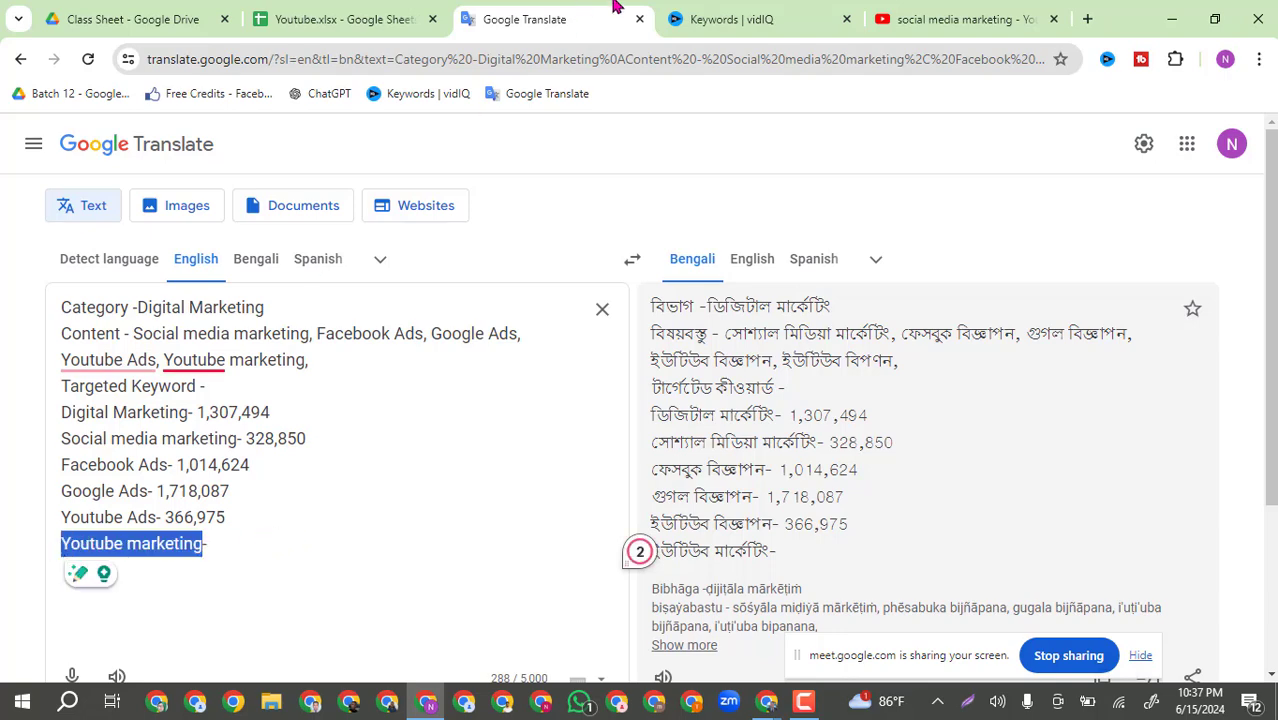
Look up the copied "Youtube marketing" in vidIQ's keyword research and view its search volume and competition.
left_click(895, 18)
left_click(442, 128)
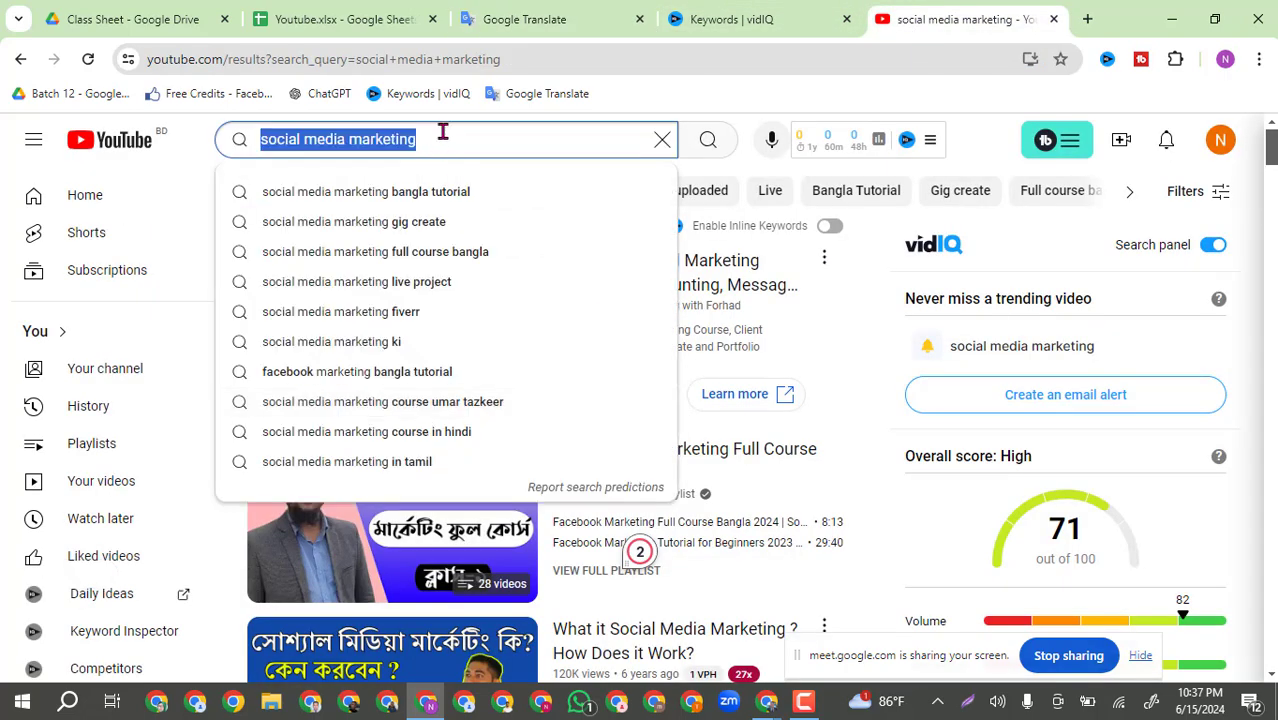
left_click(716, 12)
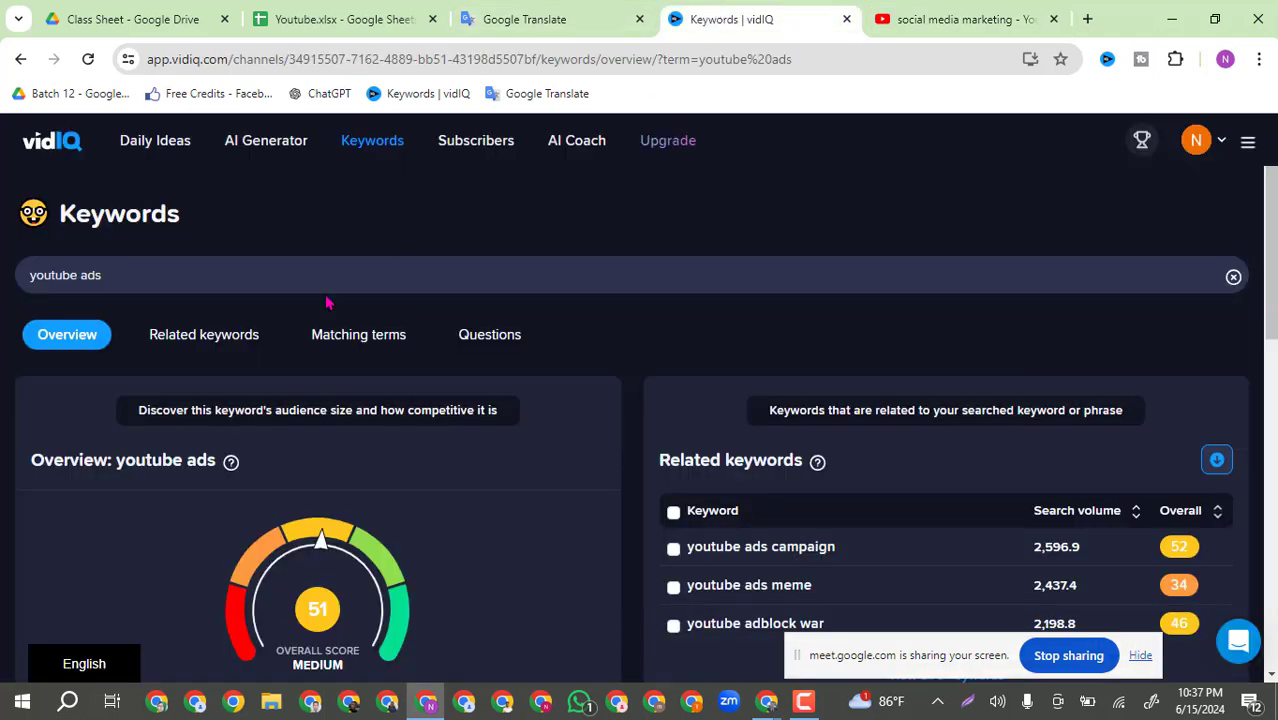
key("ctrl+v")
key("Return")
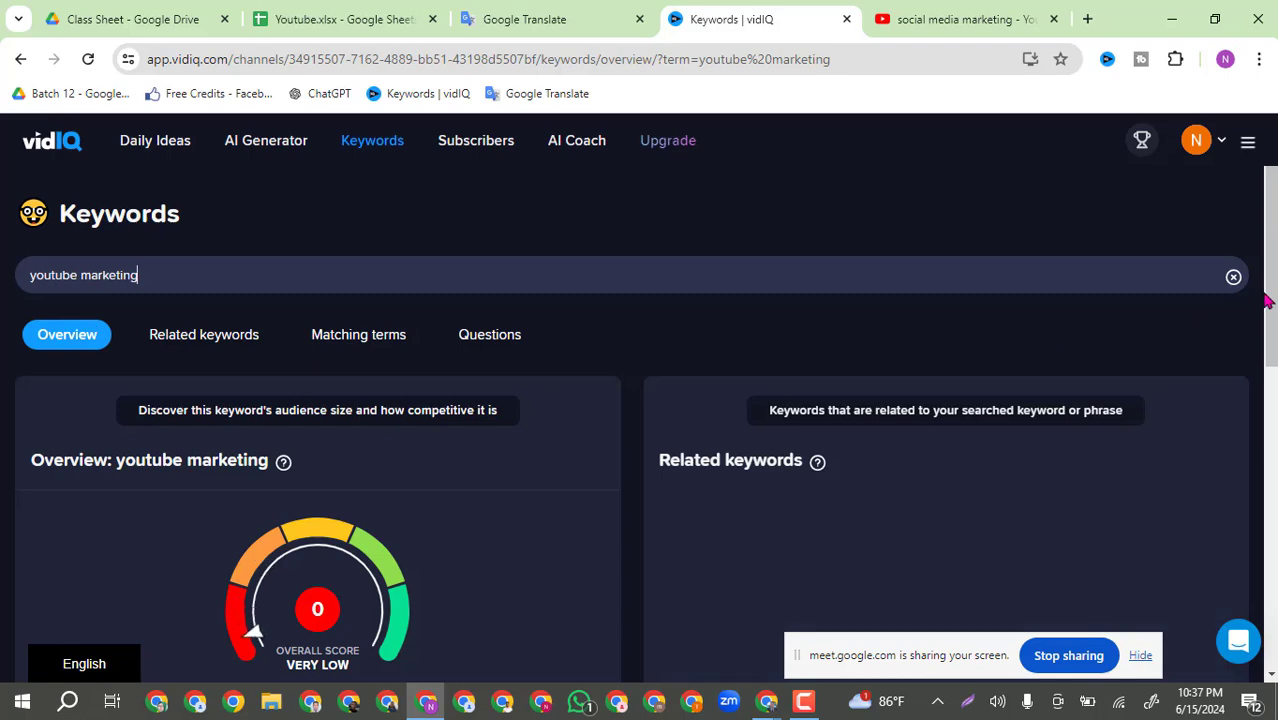
scroll(1273, 307, "down", 3)
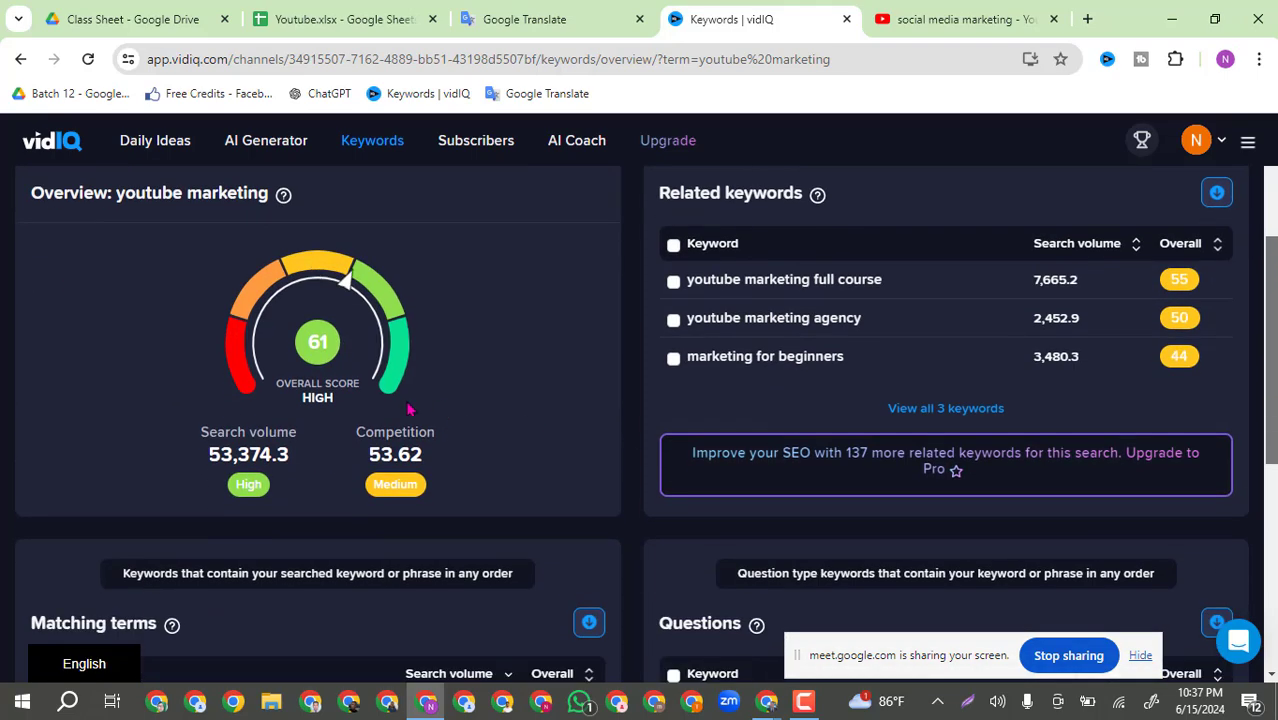
Copy the whole-number search volume 53,374 from vidIQ and add it after "Youtube marketing-" in the Google Translate list.
left_click_drag(284, 458, 165, 460)
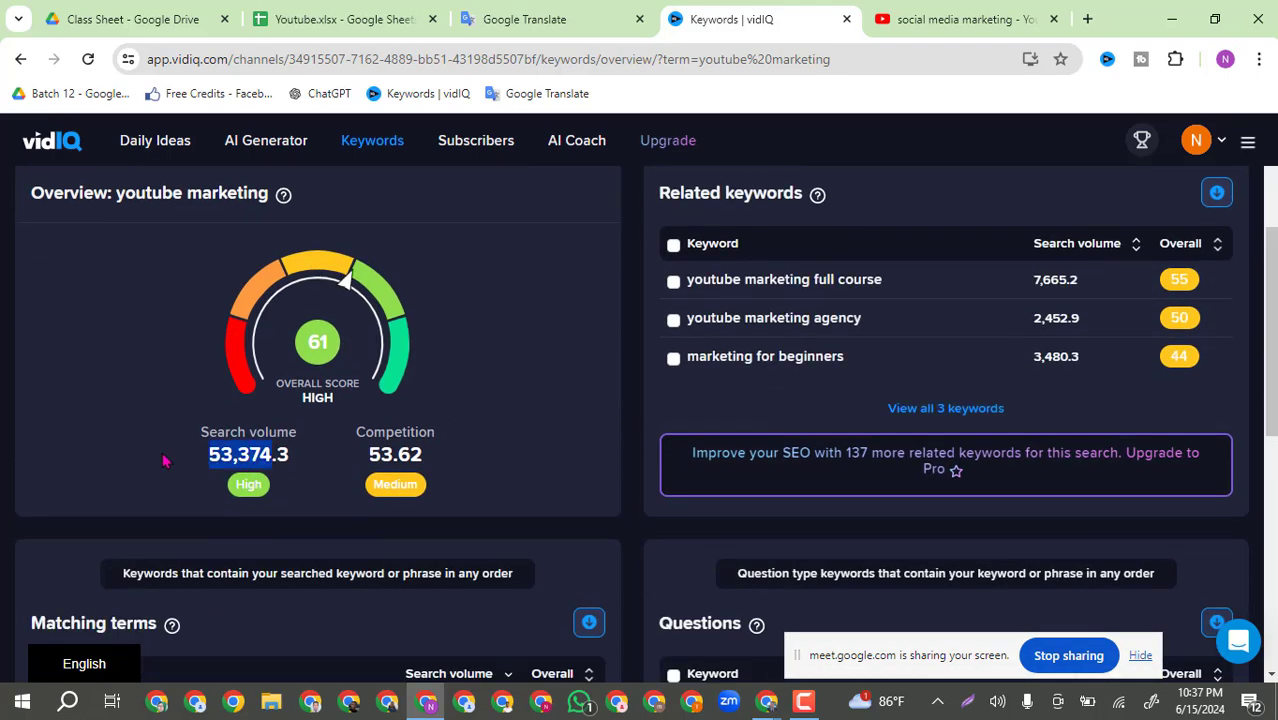
left_click(540, 19)
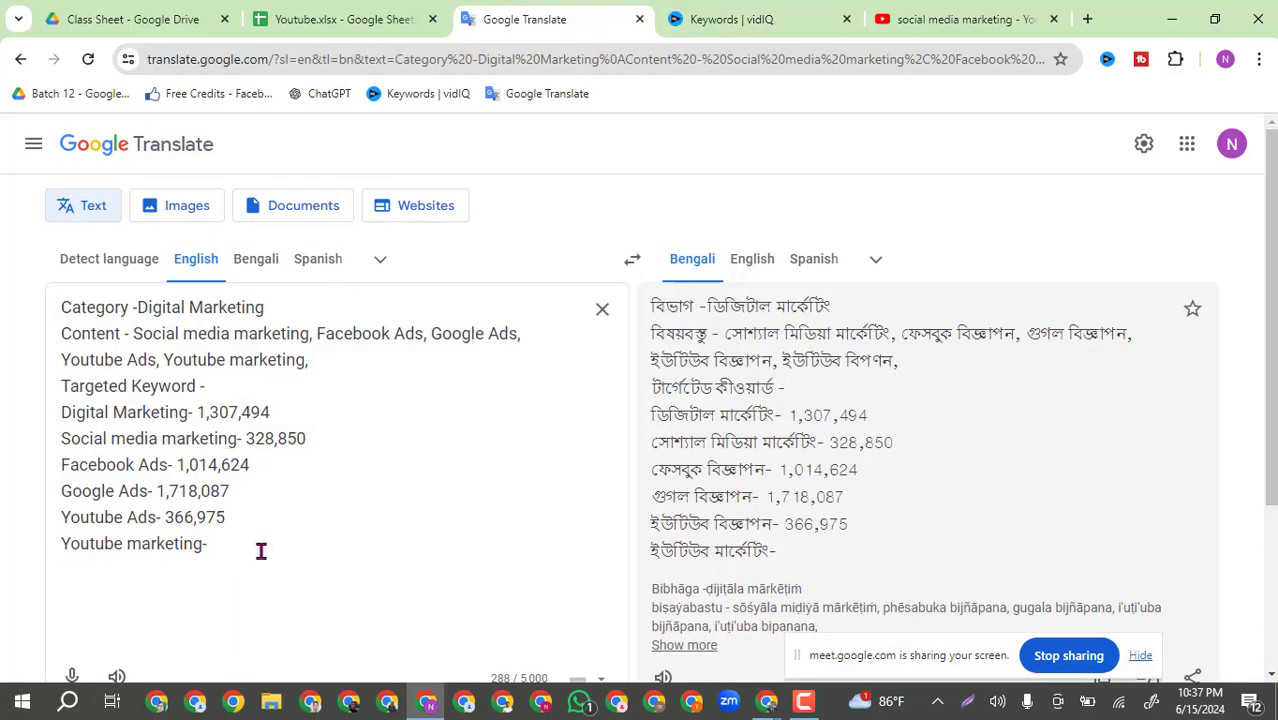
type("53,374")
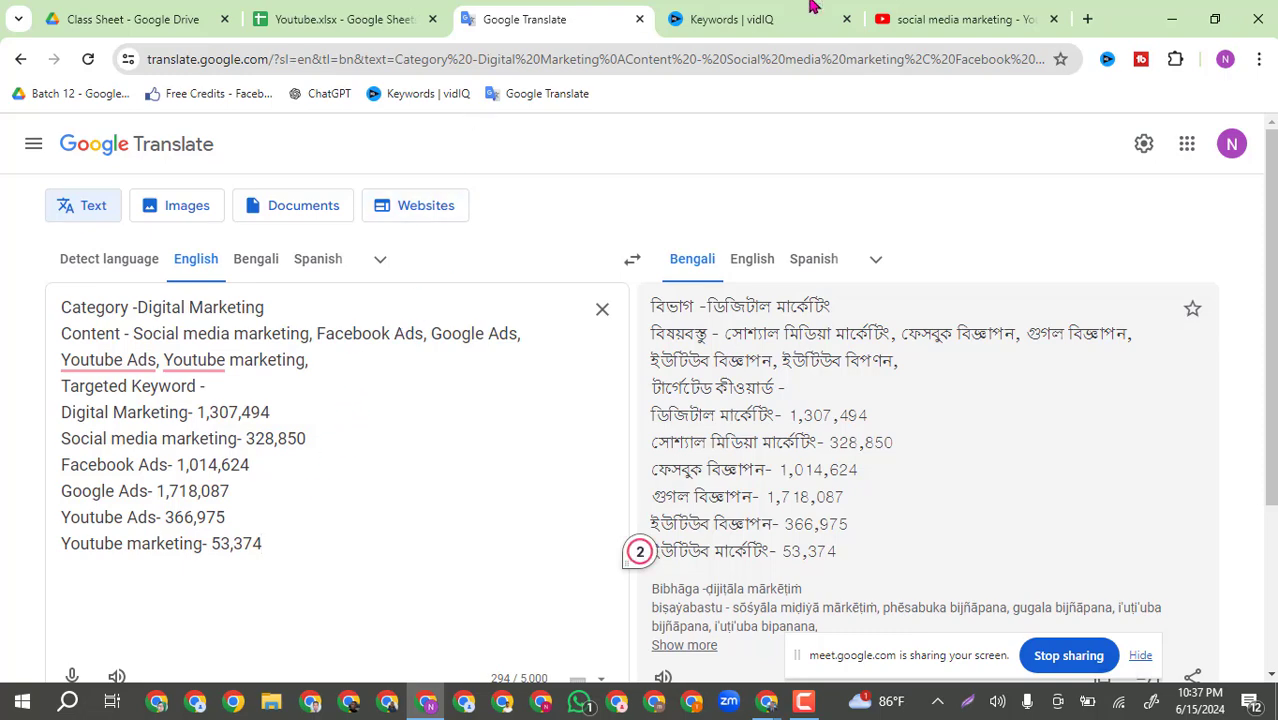
Search vidIQ's keyword research for "Facebook marketing" and view its search volume and competition.
left_click(754, 18)
scroll(168, 282, "up", 1)
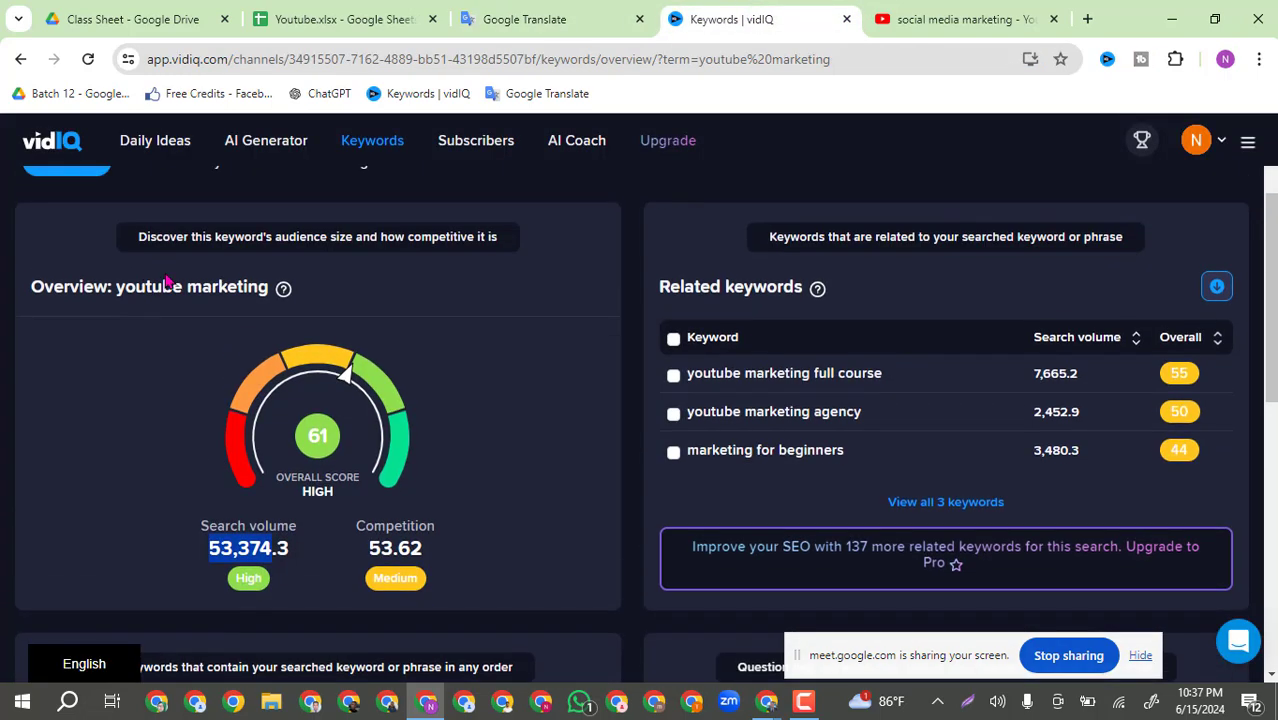
scroll(25, 327, "up", 3)
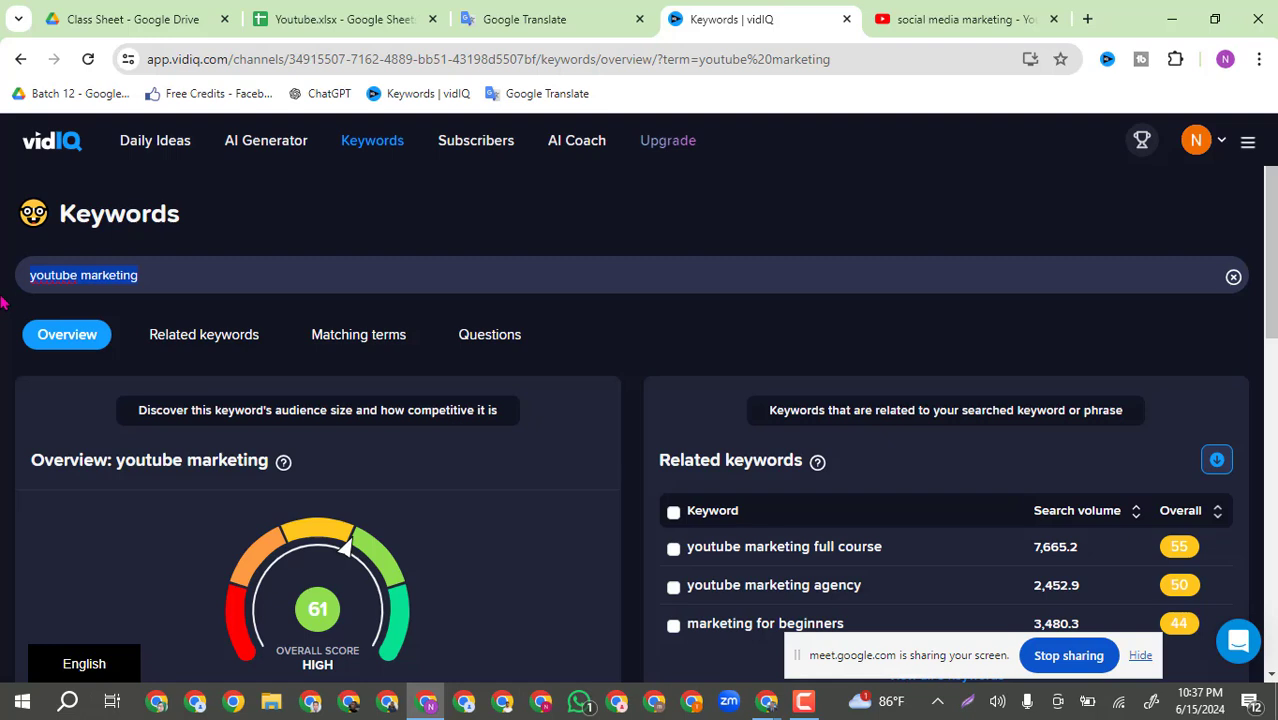
type("Facebook")
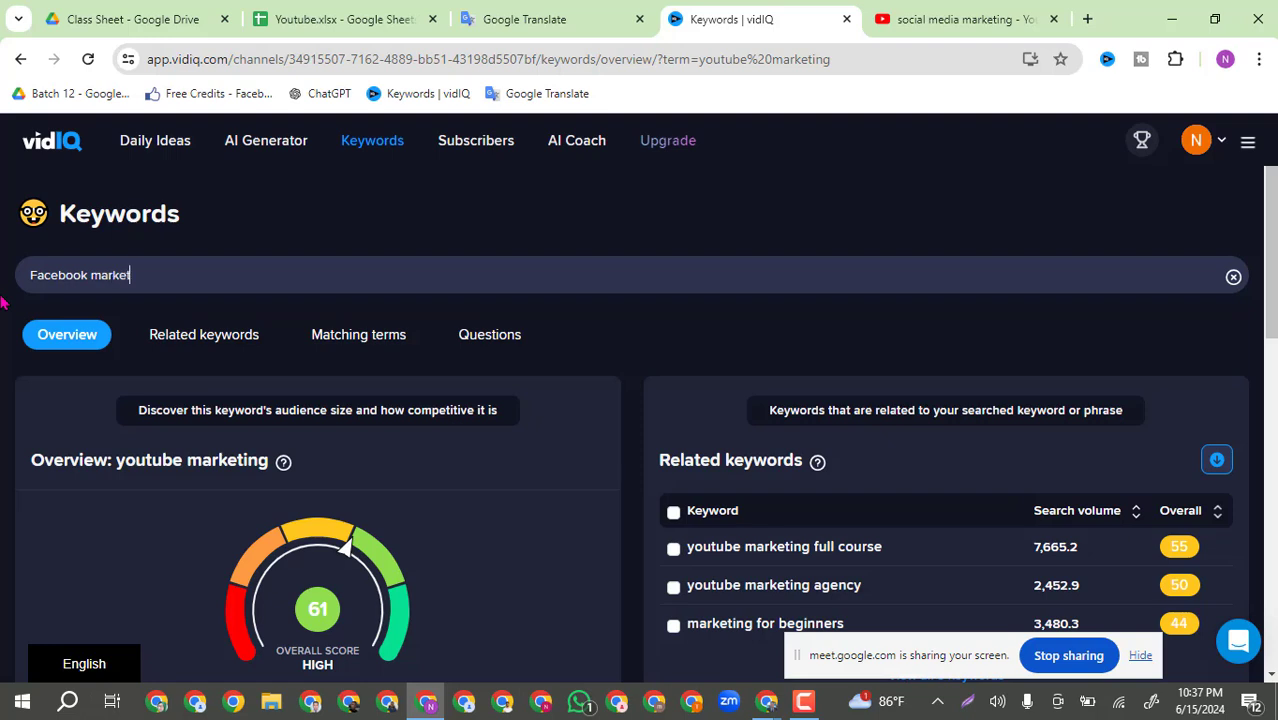
key("Return")
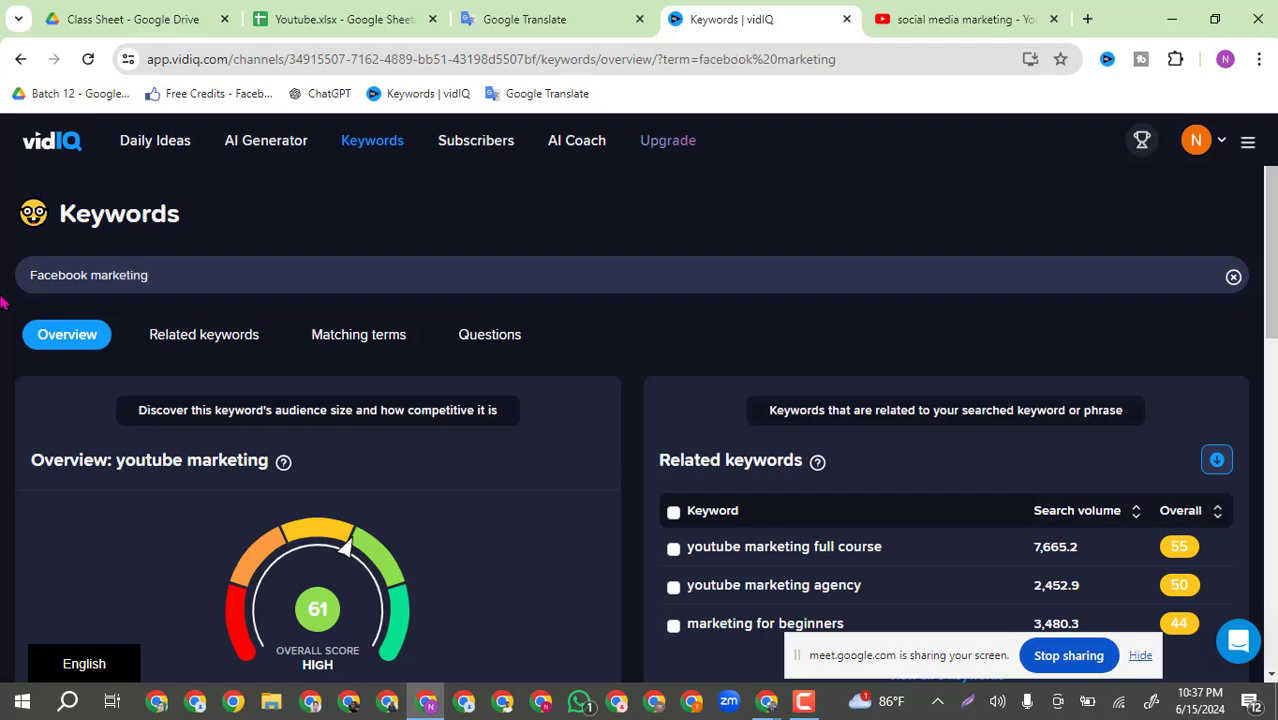
scroll(222, 494, "down", 3)
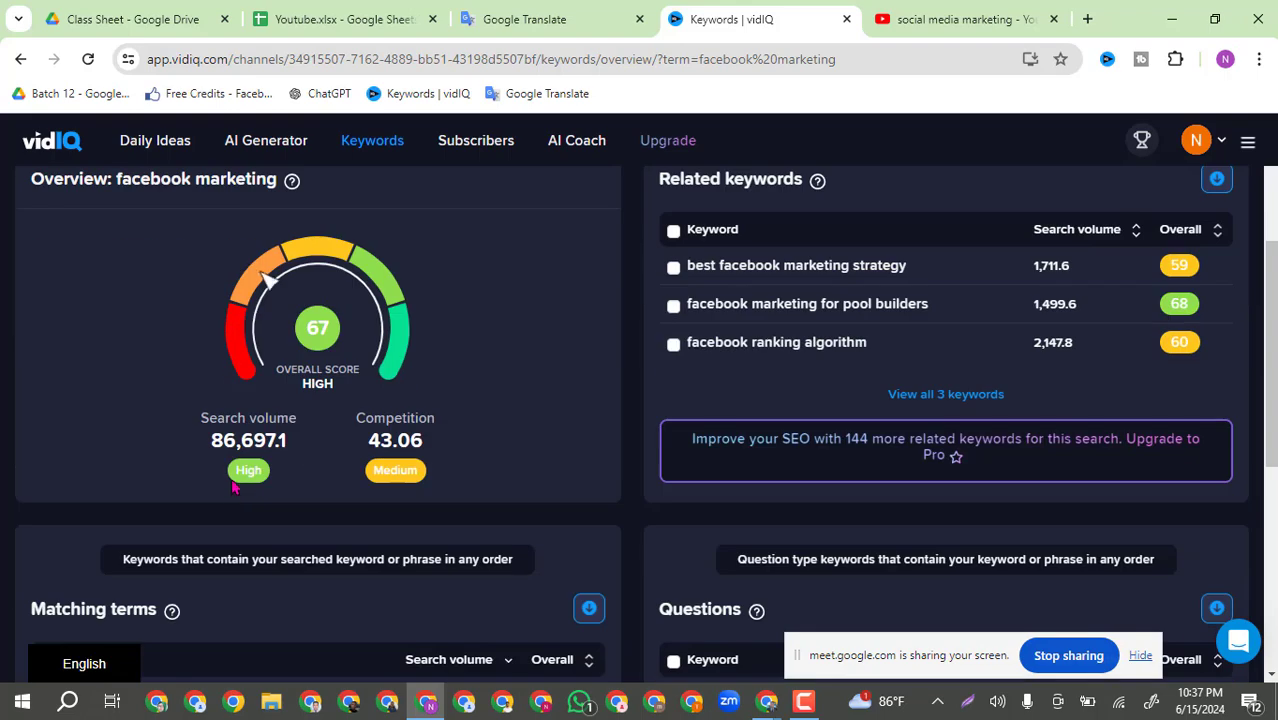
Copy the whole-number search volume from vidIQ and add the line "Facebook marketing- 86,697" at the end of the Google Translate keyword list.
left_click_drag(281, 441, 180, 445)
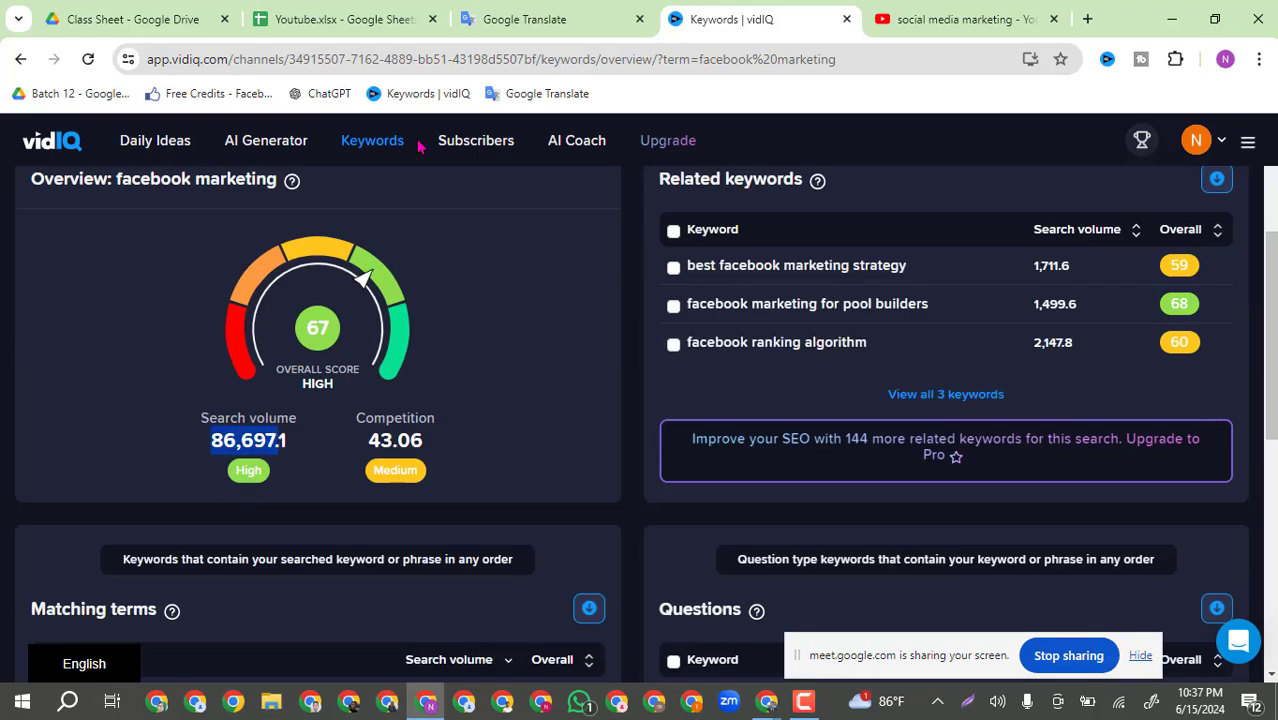
left_click(540, 21)
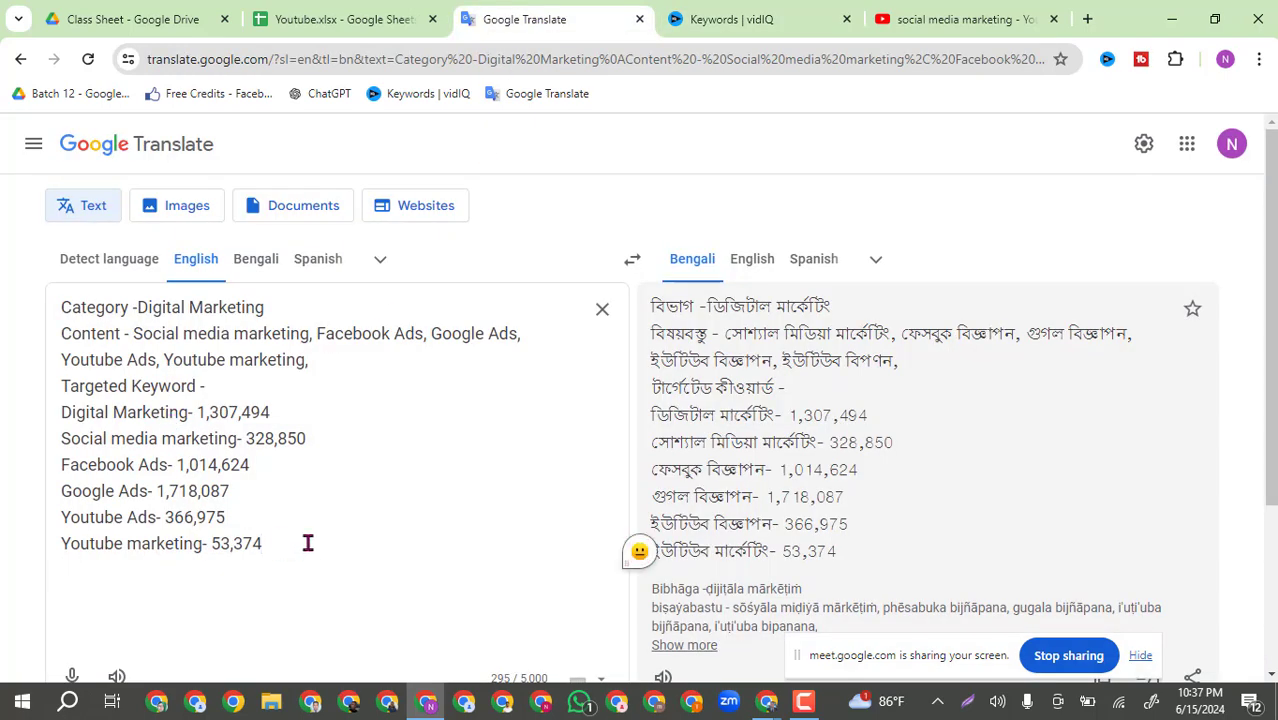
type("Facebo")
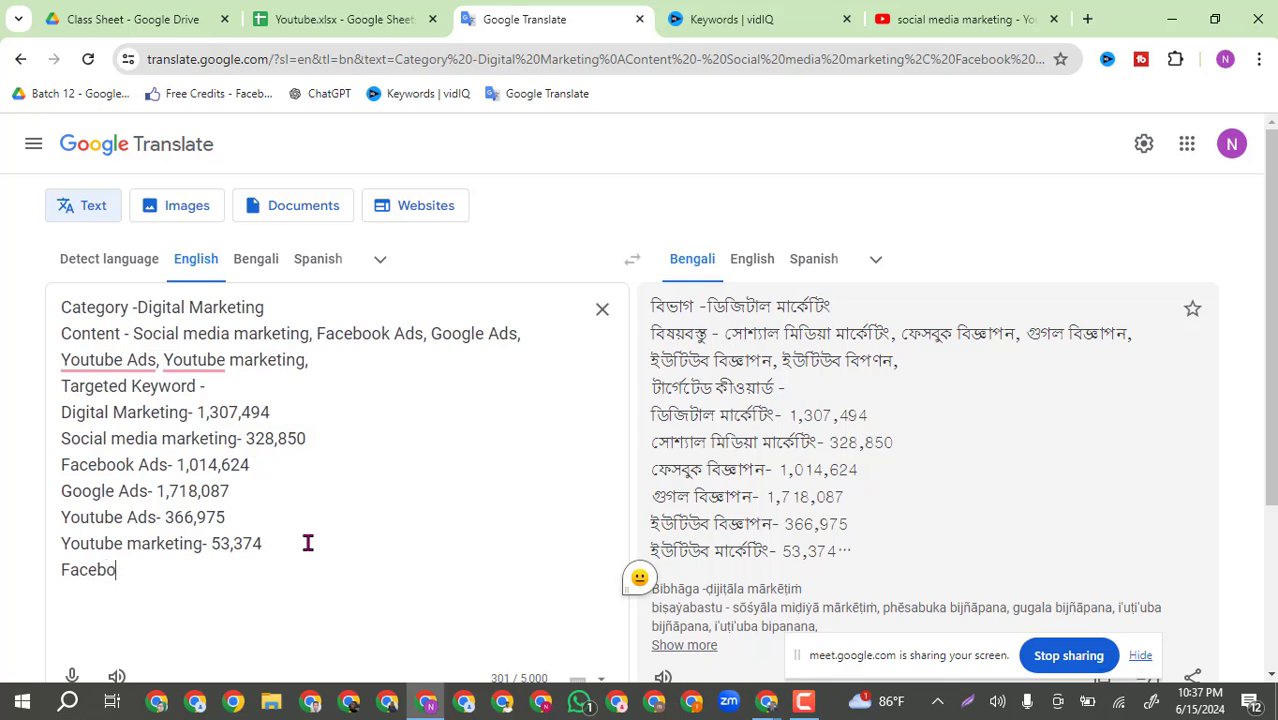
type("ok mar")
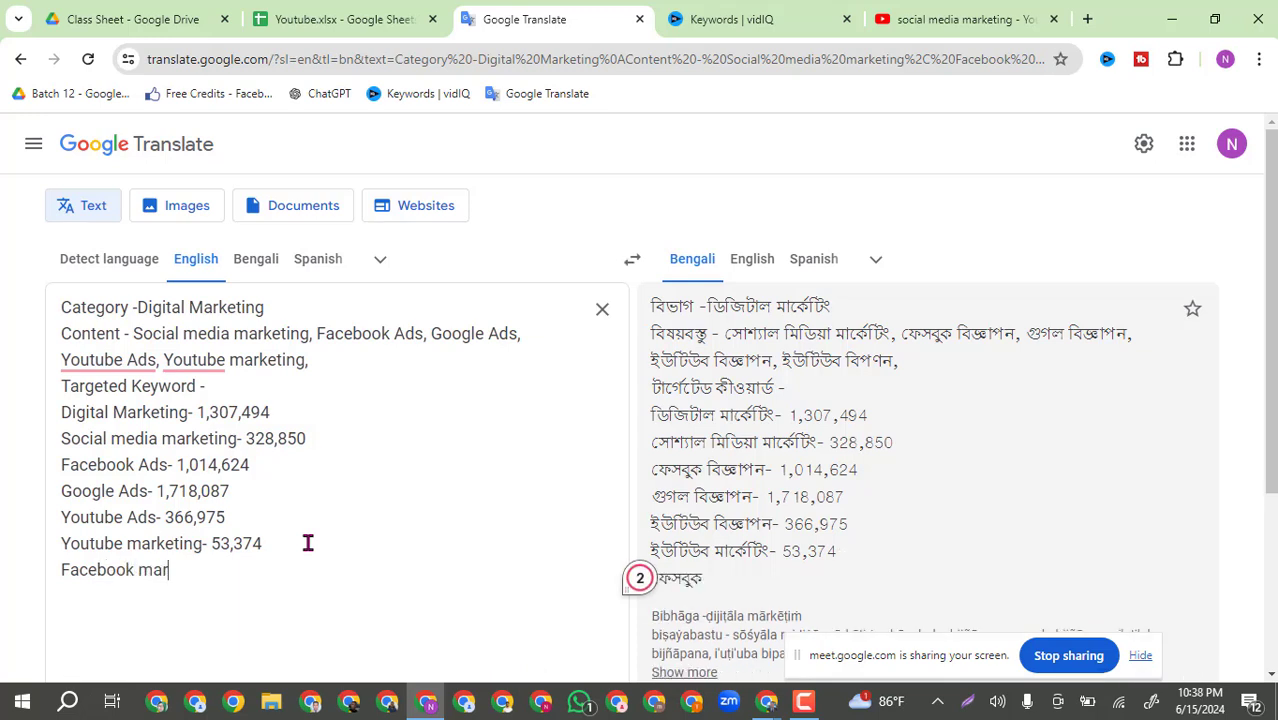
type("keting- 86,697.")
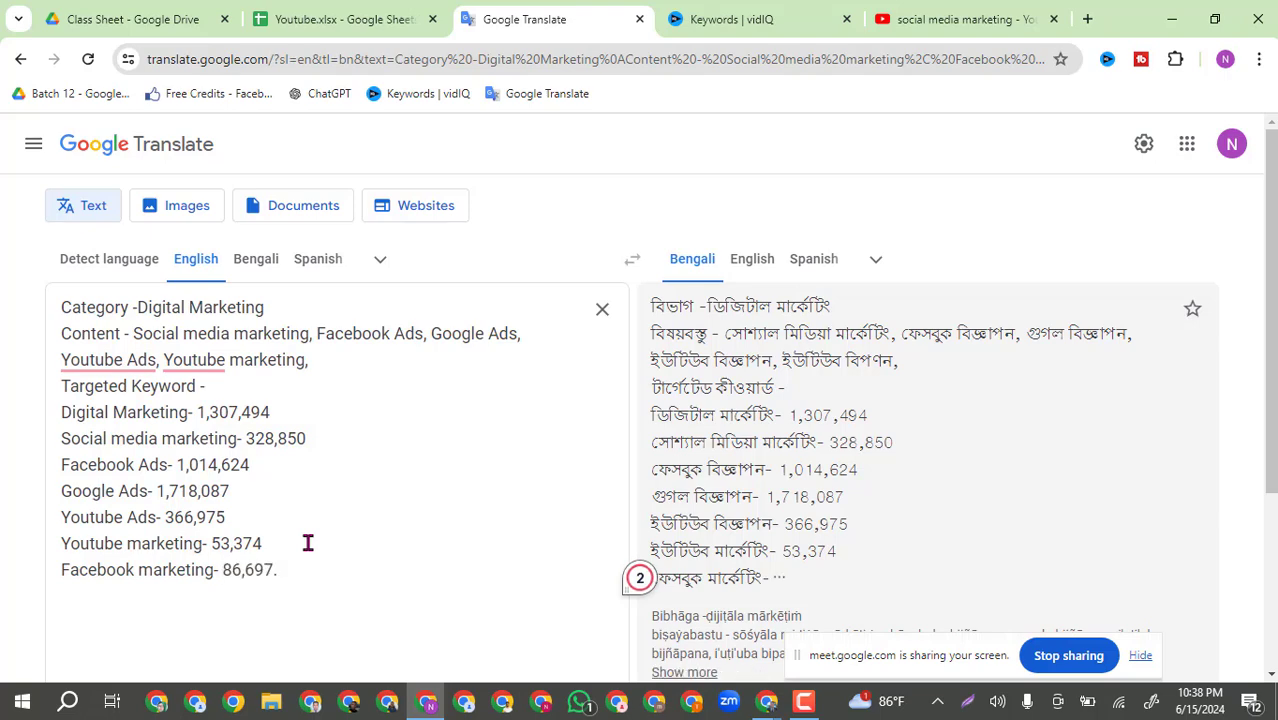
key("BackSpace")
Search vidIQ's keyword research for "Linkedin marketing" and view its search volume and competition.
left_click(770, 10)
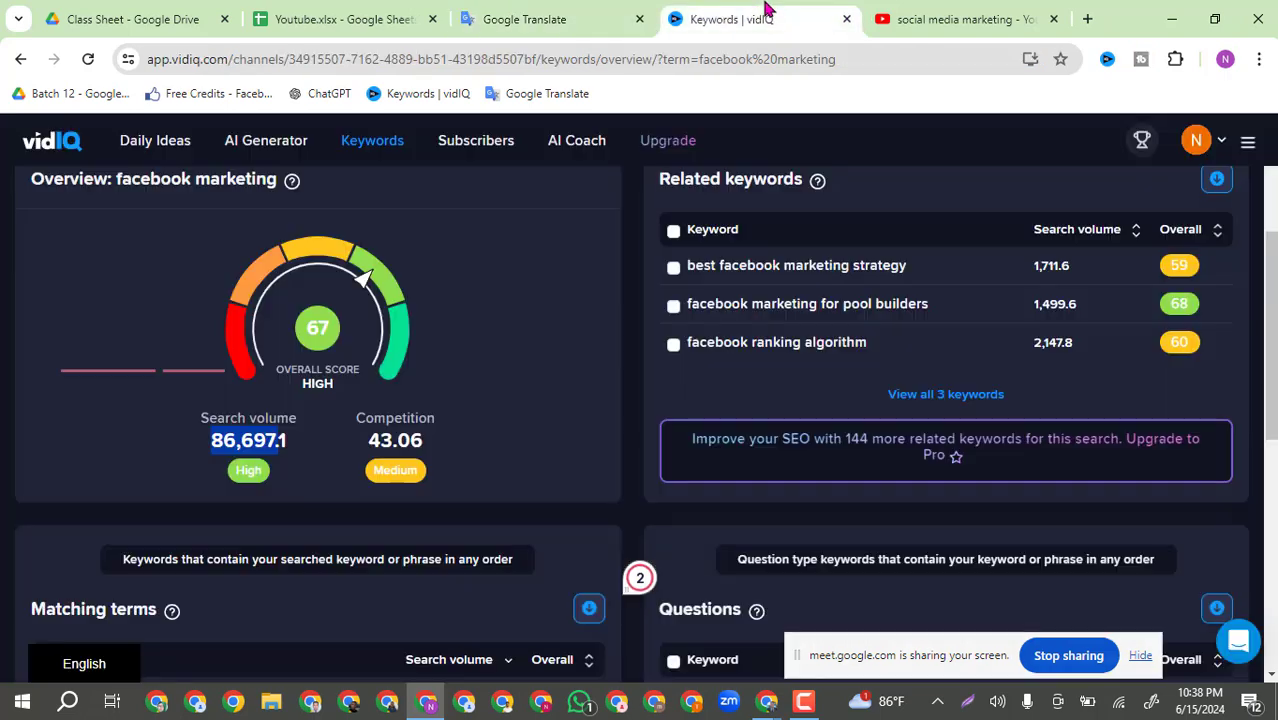
scroll(505, 255, "up", 1)
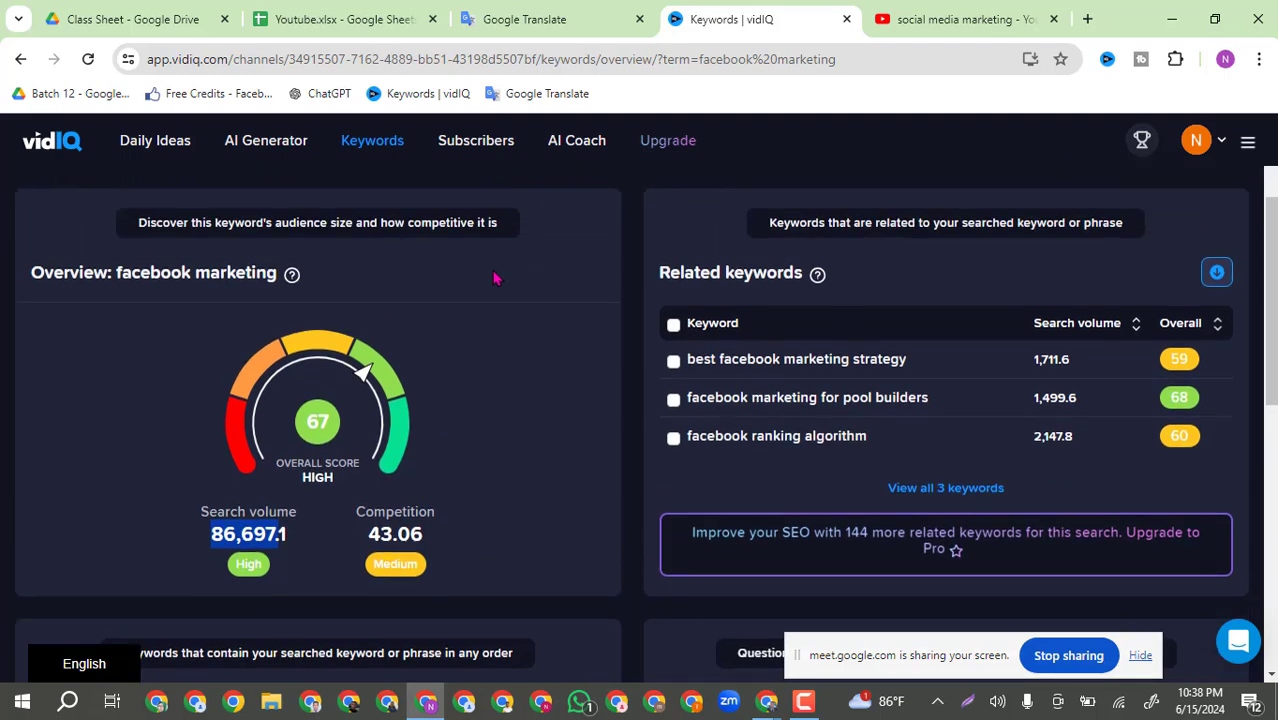
scroll(256, 173, "up", 1)
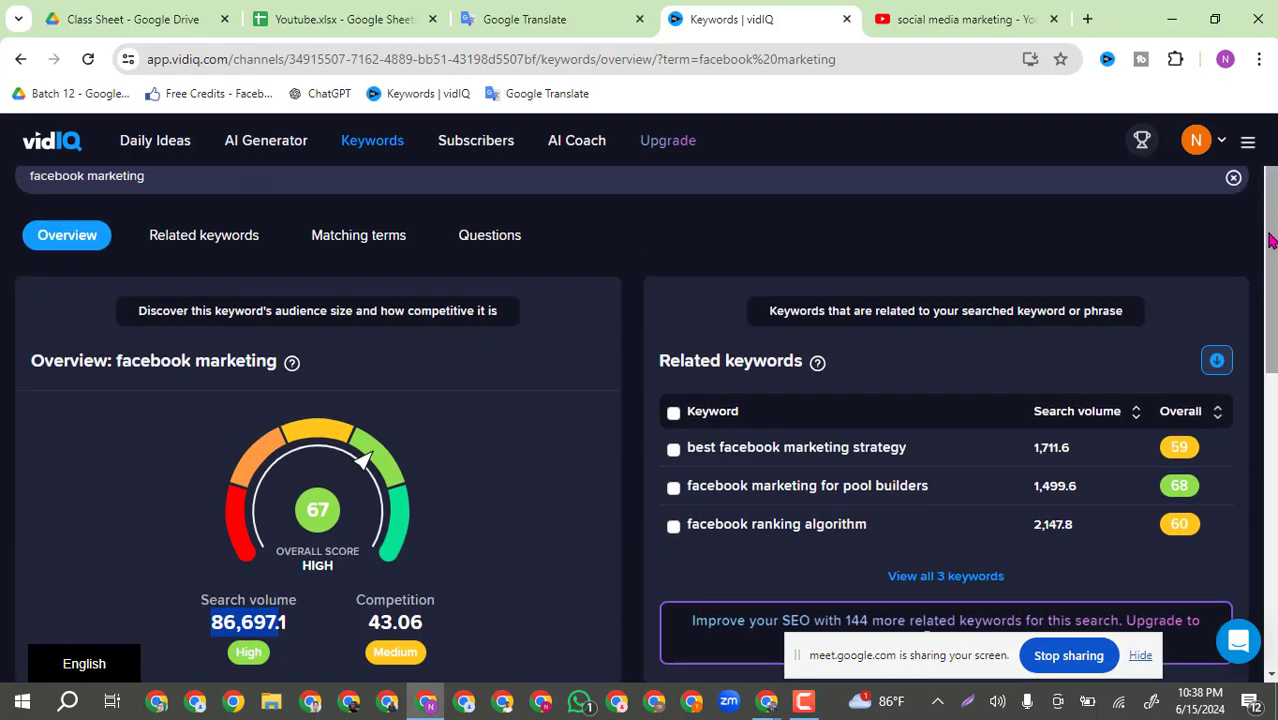
scroll(256, 173, "up", 1)
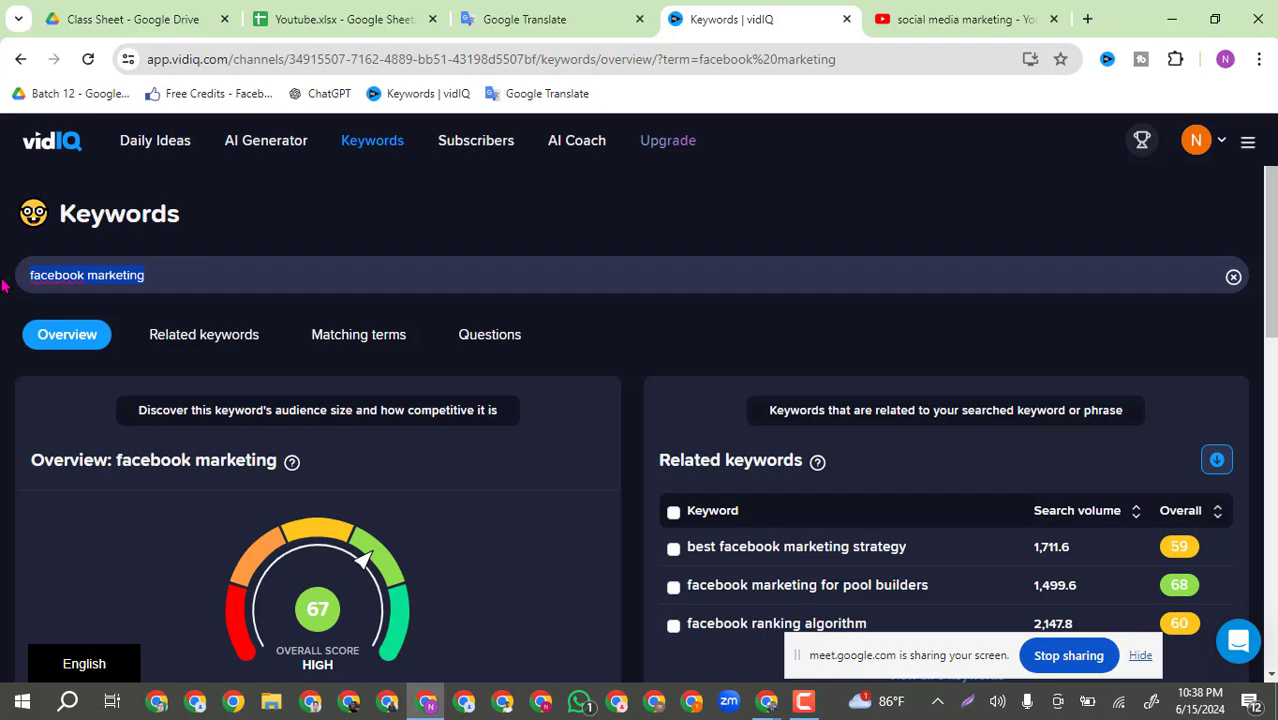
type("Linkedin")
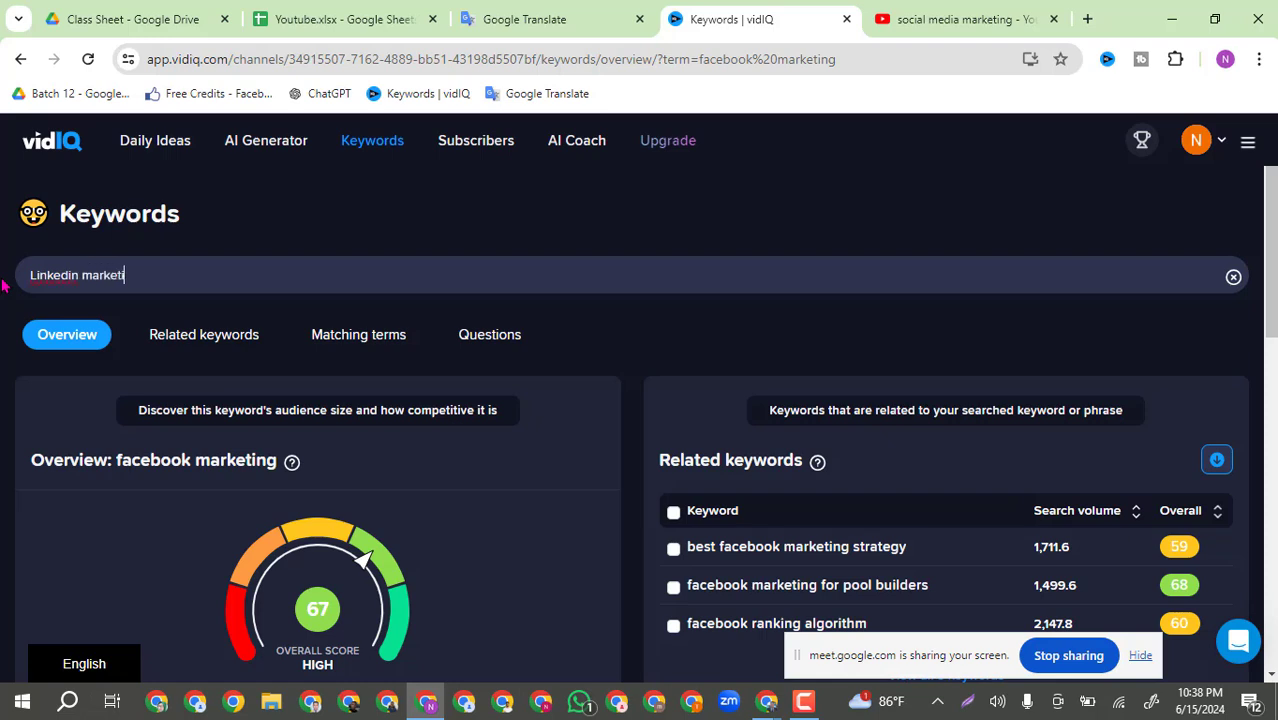
key("Return")
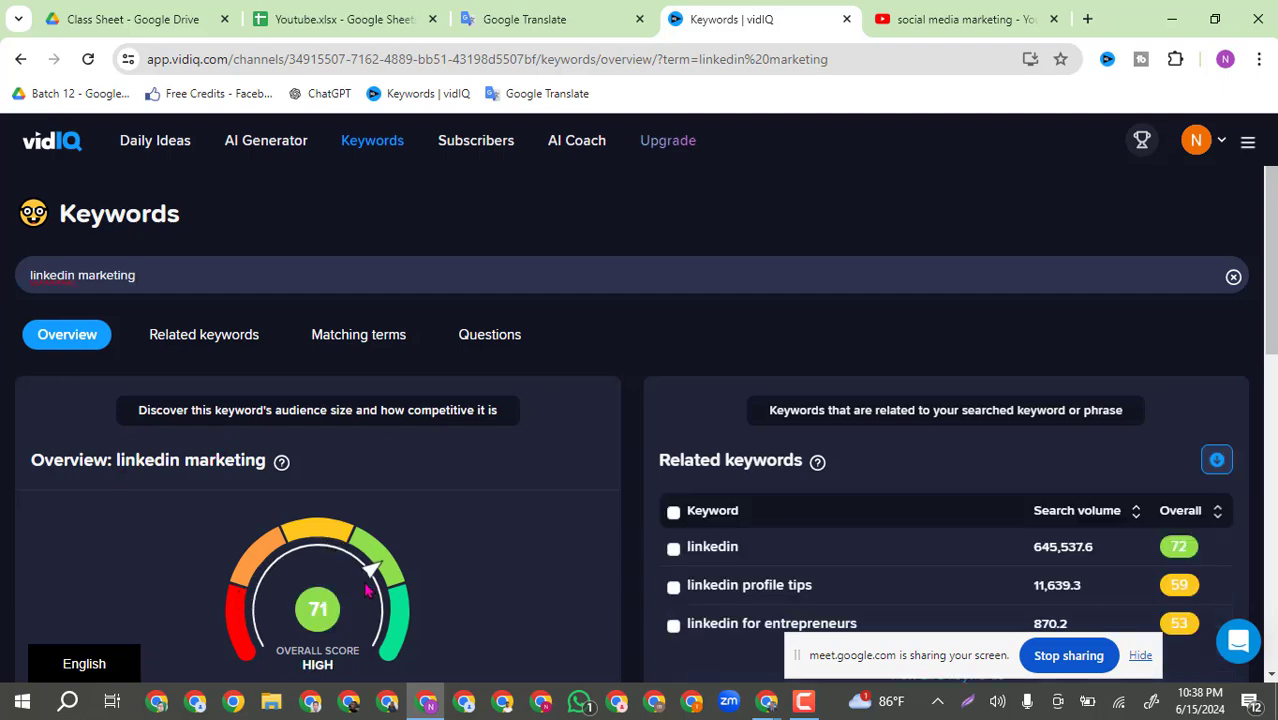
scroll(1275, 310, "down", 2)
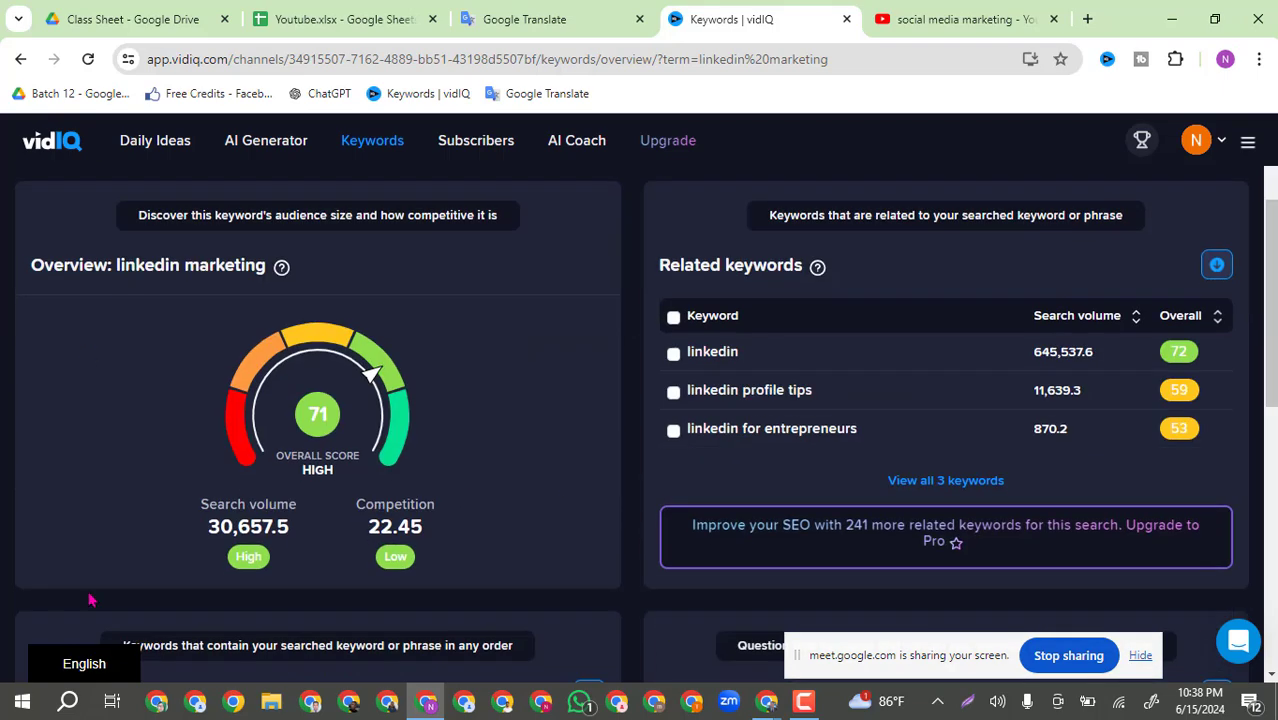
Copy the whole-number search volume from vidIQ and add the line "Linkedin Marketing- 30,657" at the end of the Google Translate keyword list.
left_click_drag(275, 522, 143, 540)
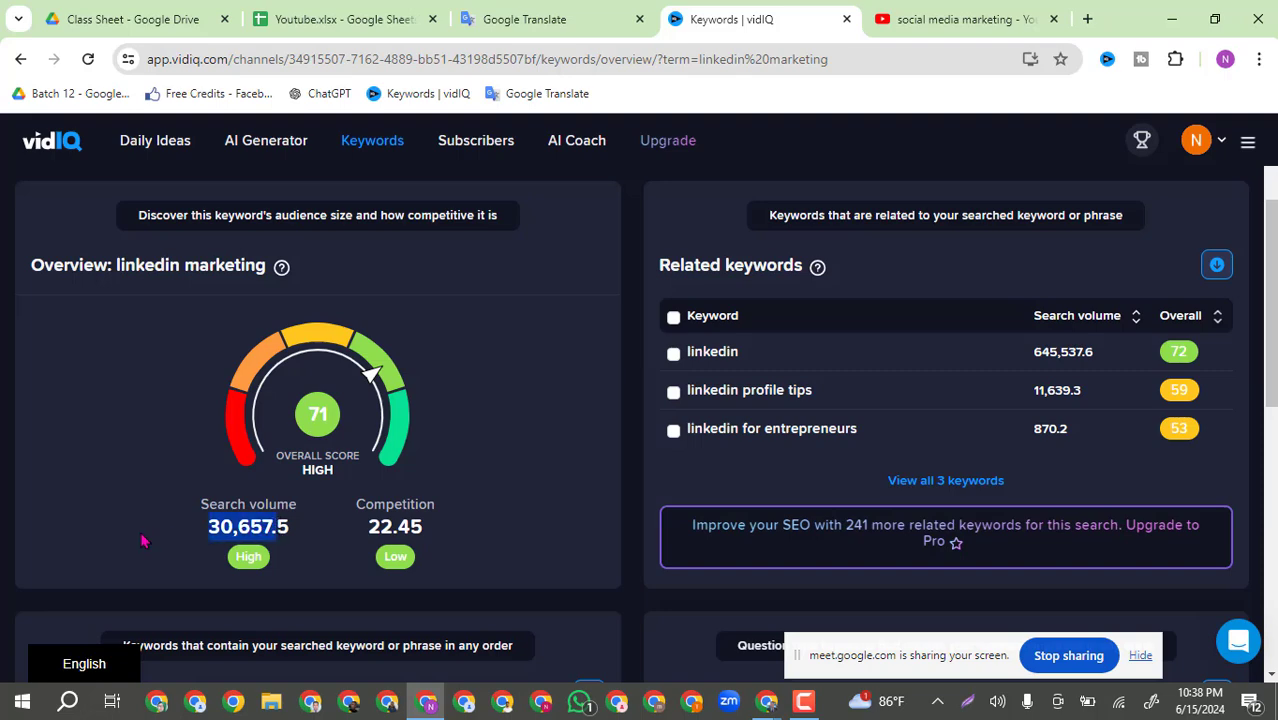
left_click(962, 16)
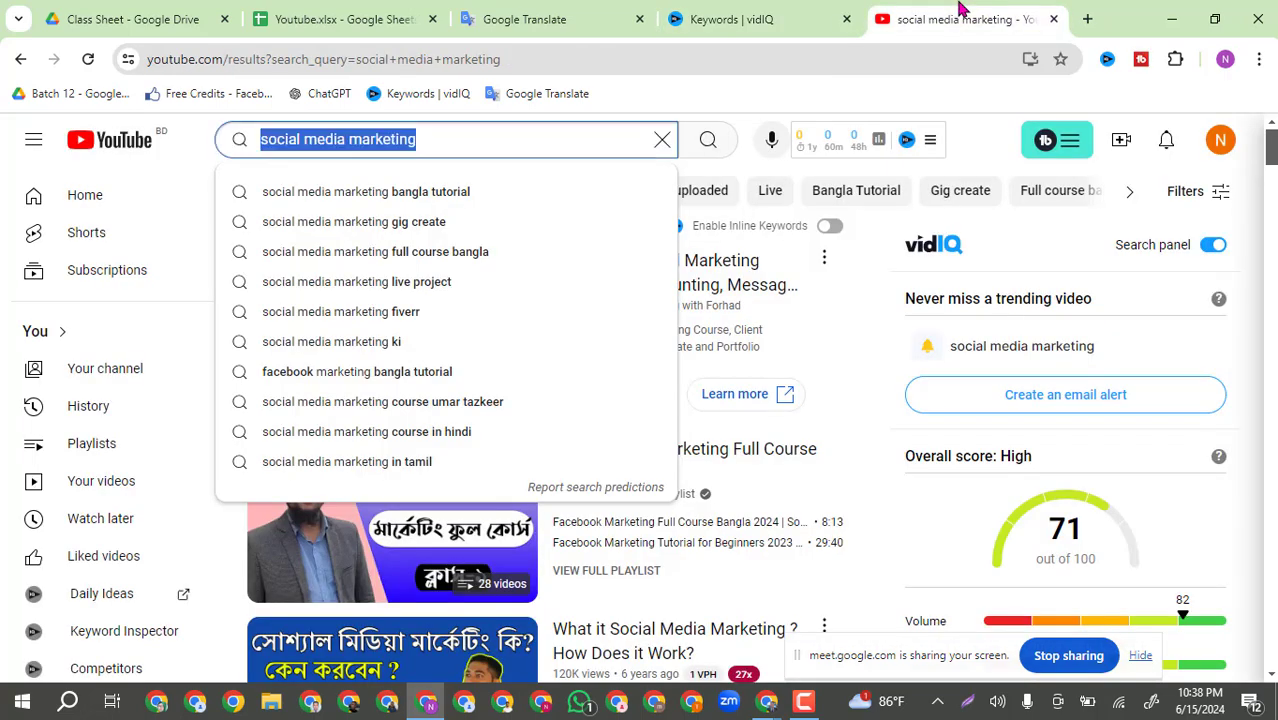
left_click(558, 16)
key("Return")
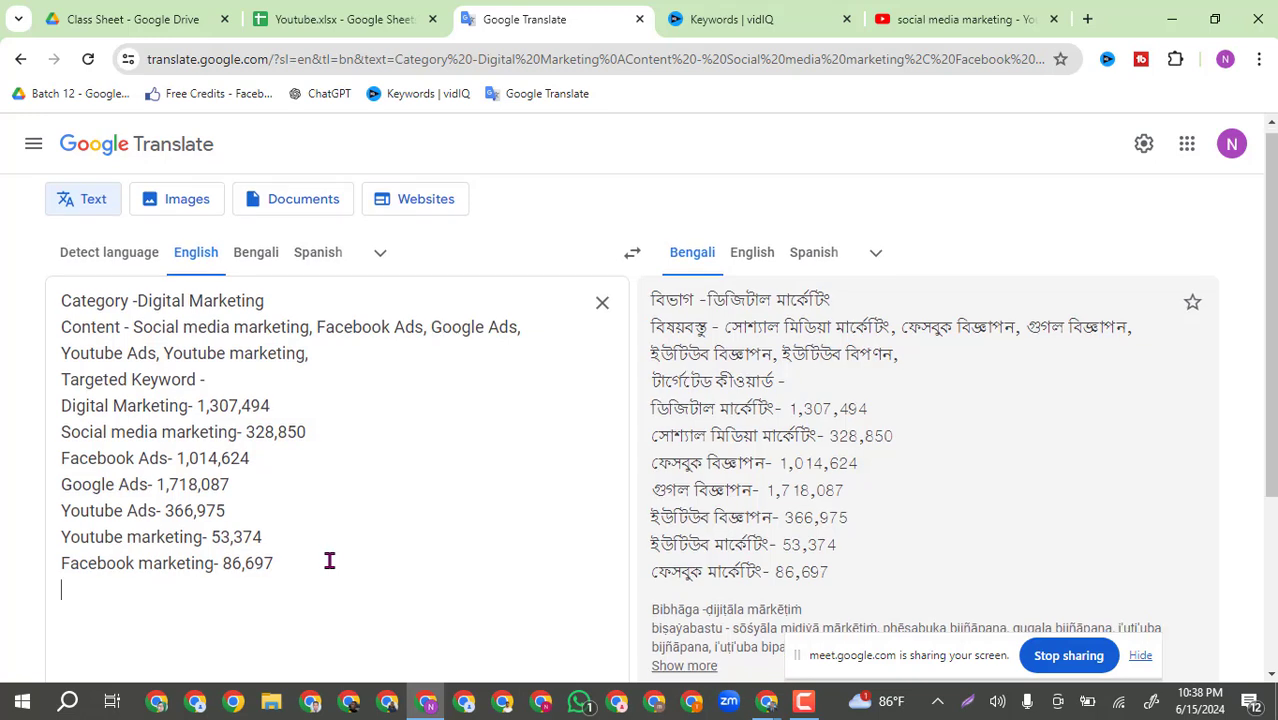
type("Link")
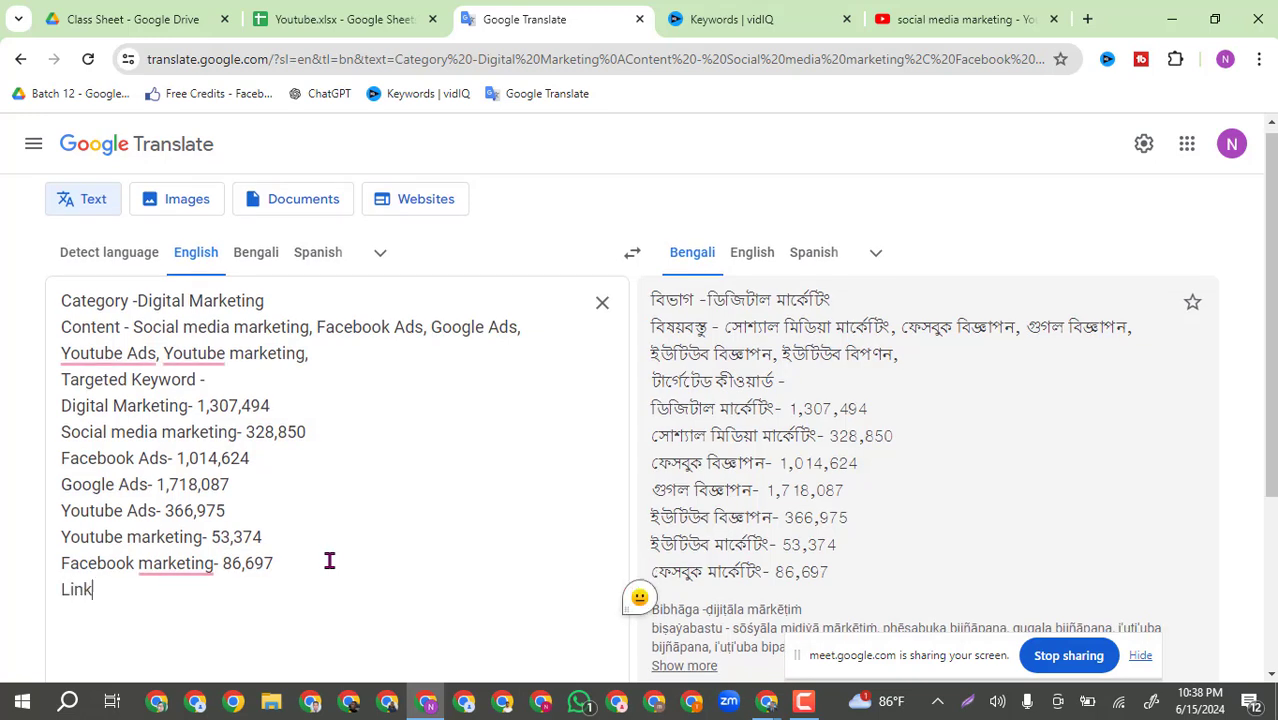
type("edin ")
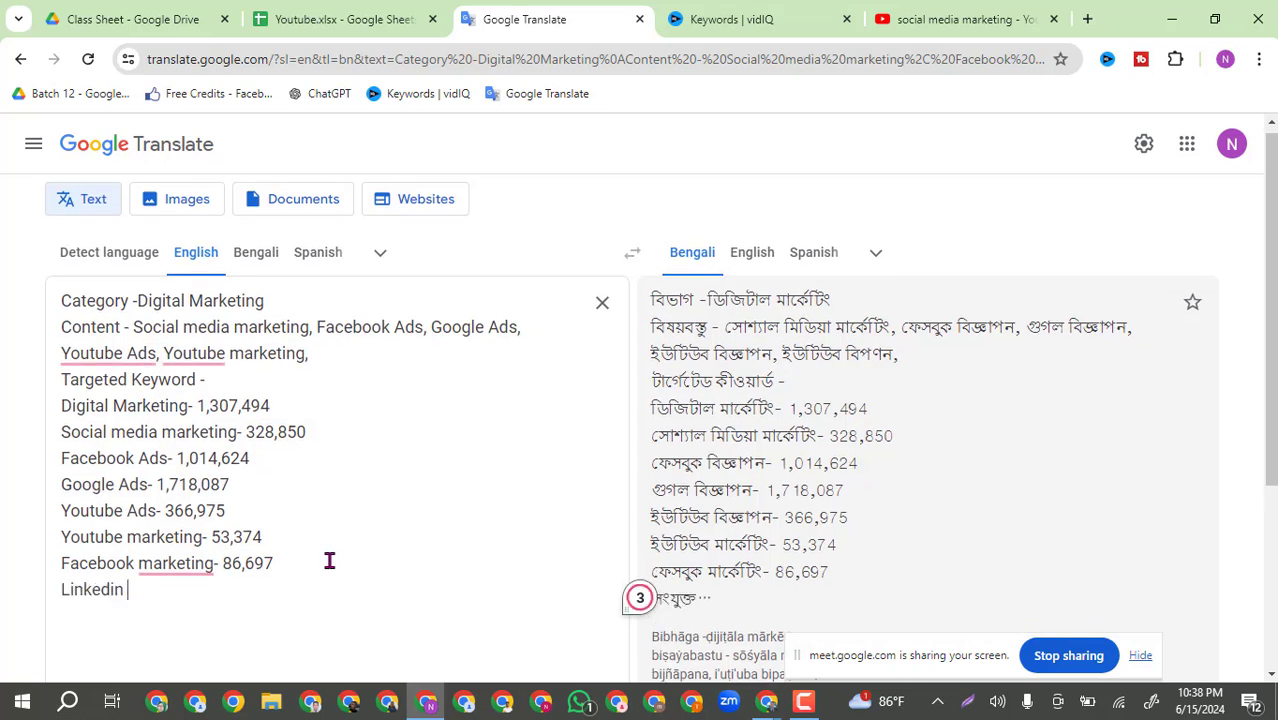
type("Market")
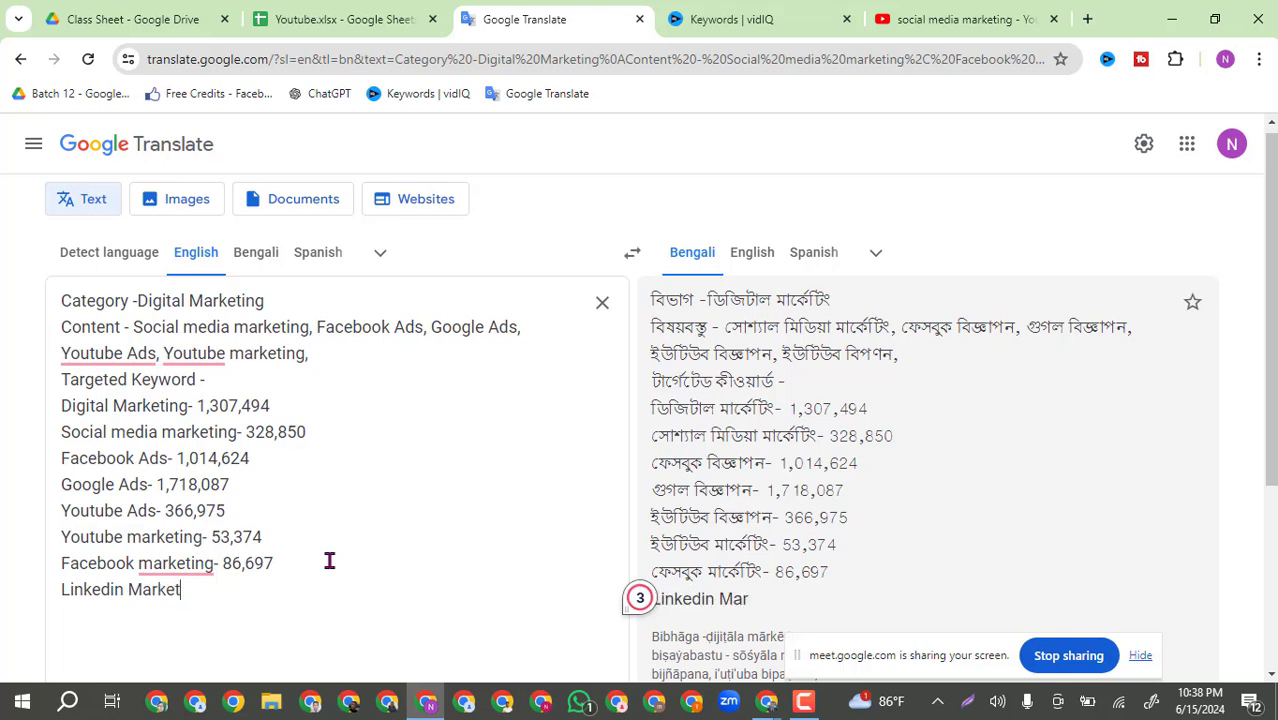
type("ing- ")
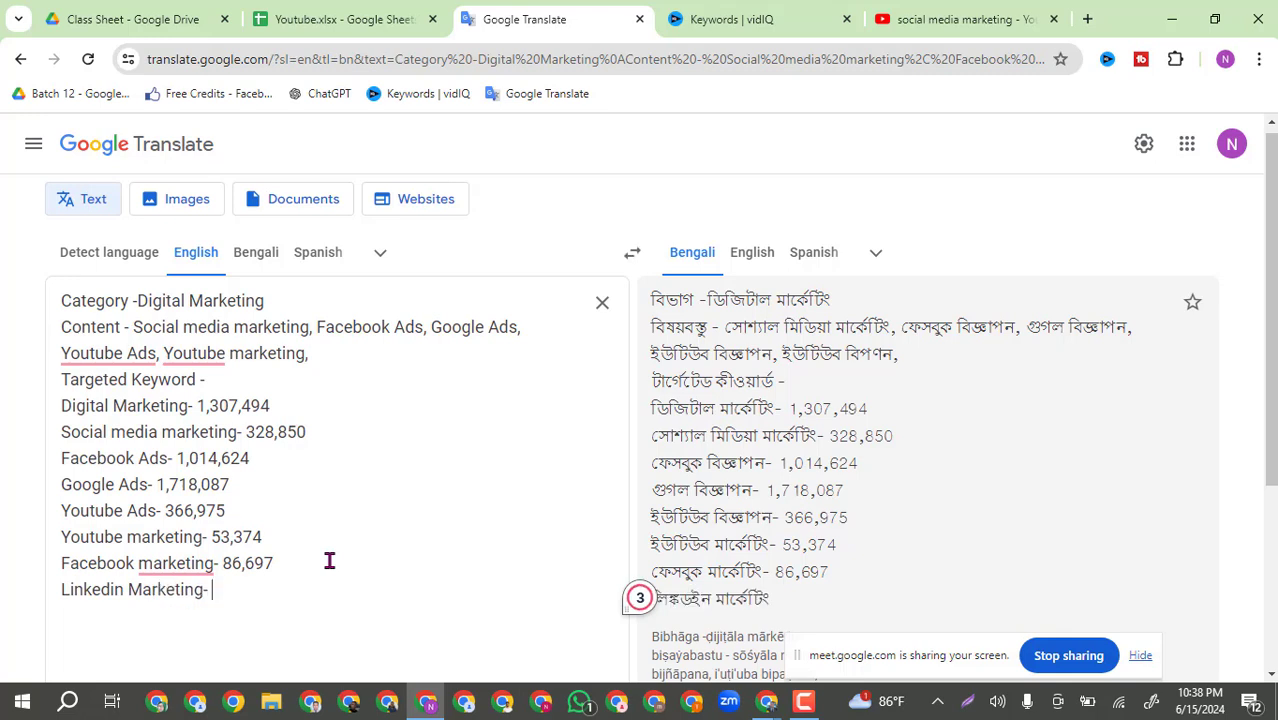
type("30,657.")
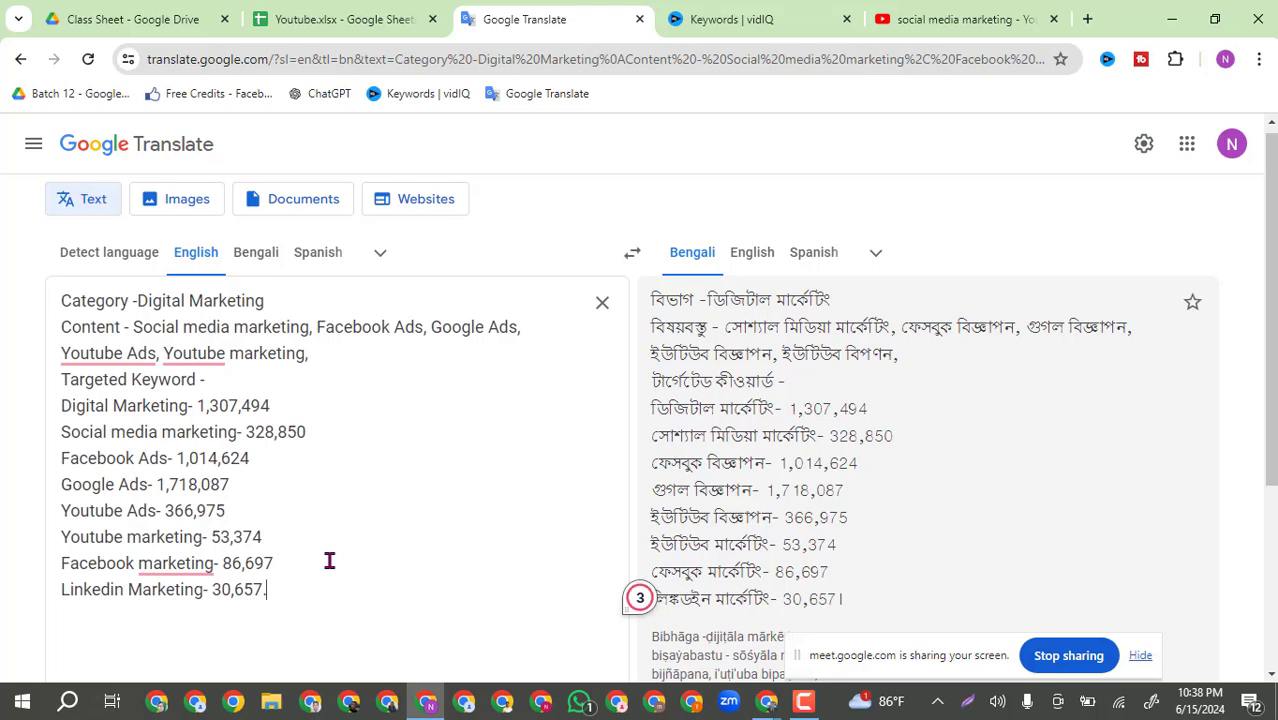
key("BackSpace")
Search vidIQ's keyword research for "Instagram marketing" and view its search volume and competition.
left_click(756, 16)
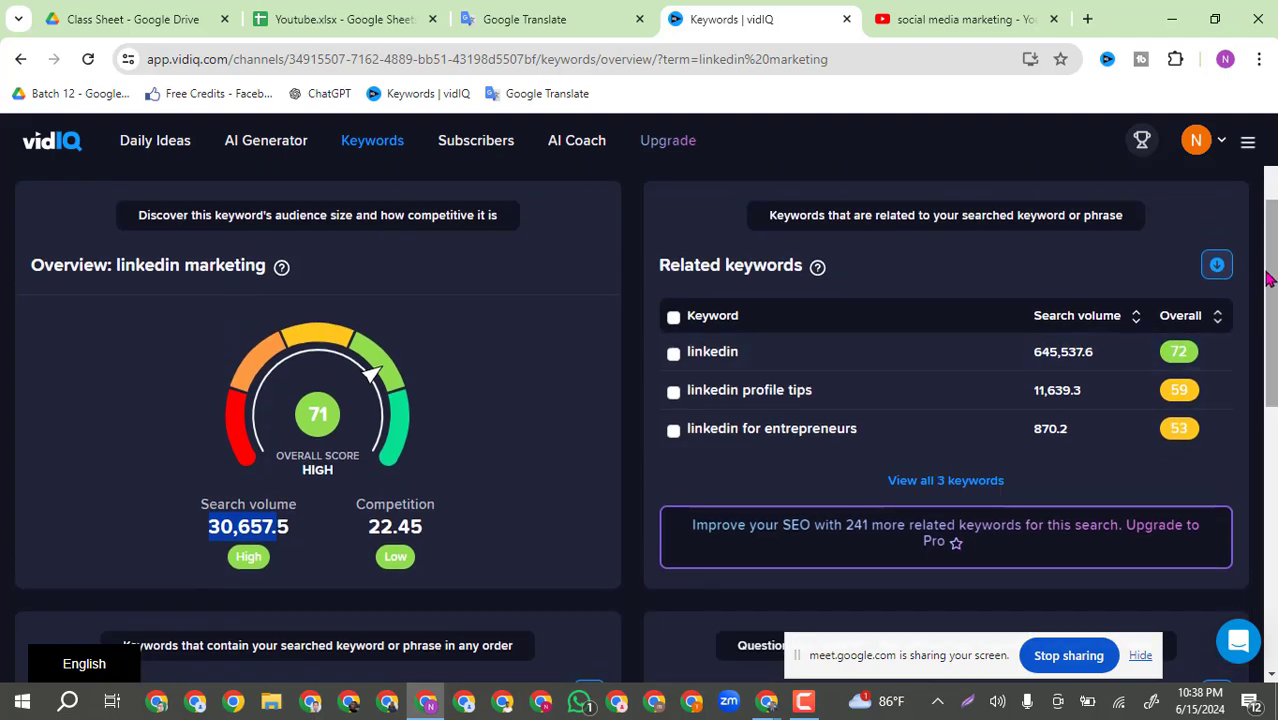
scroll(1141, 274, "up", 1)
left_click(161, 190)
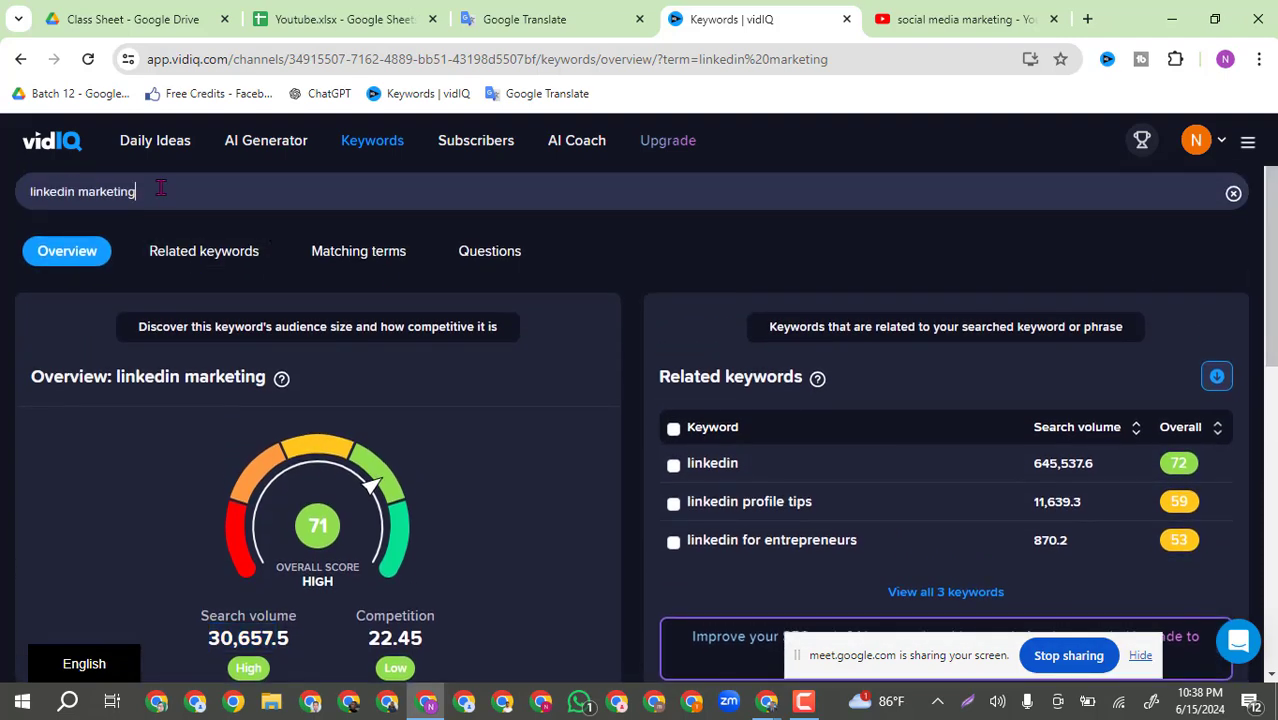
left_click_drag(78, 193, 4, 207)
key("BackSpace")
type("Instag")
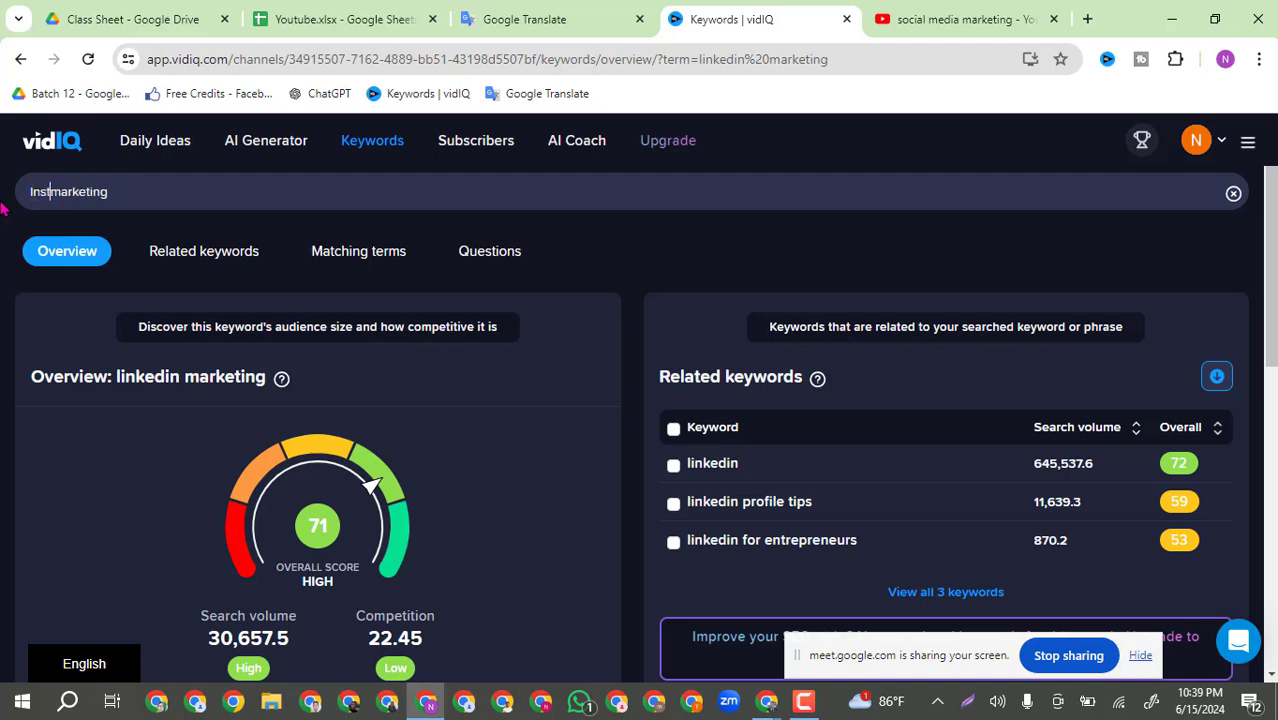
type("ram")
key("Return")
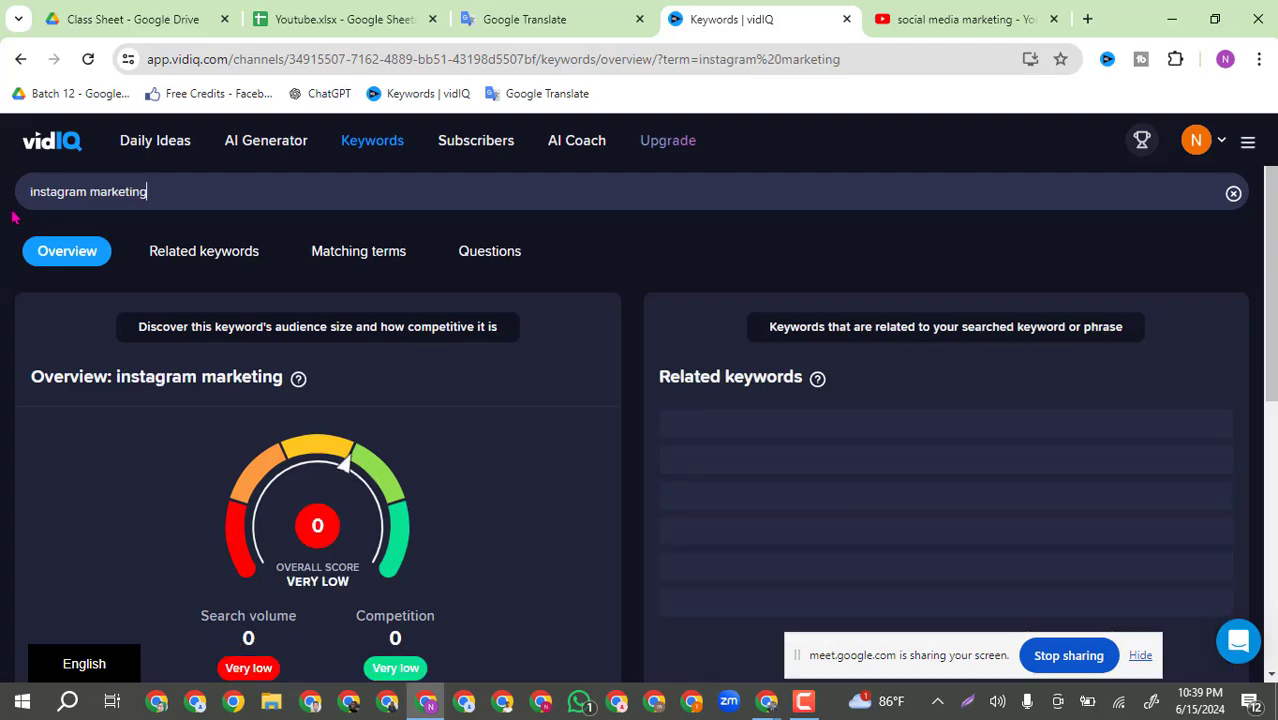
left_click_drag(1273, 317, 1273, 397)
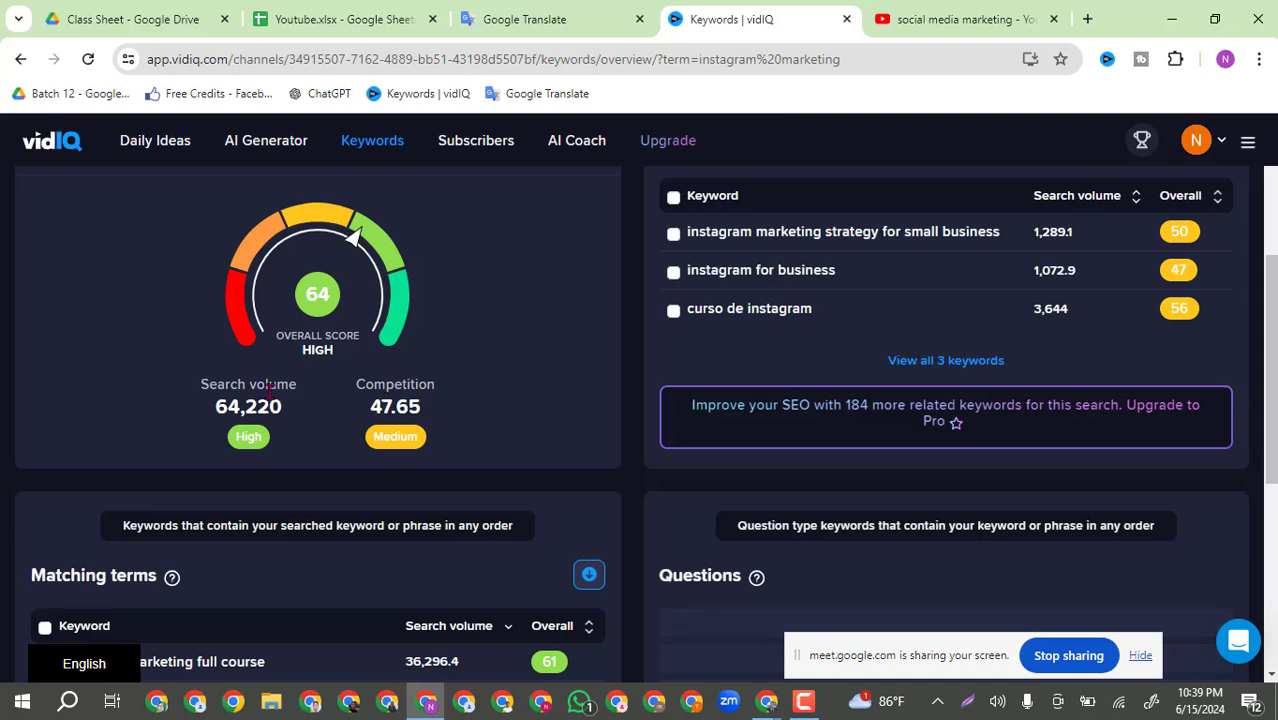
Copy the search volume from vidIQ and add the line "Instagram Marketing- 64,220" at the end of the Google Translate keyword list.
left_click_drag(305, 410, 209, 406)
key("ctrl+c")
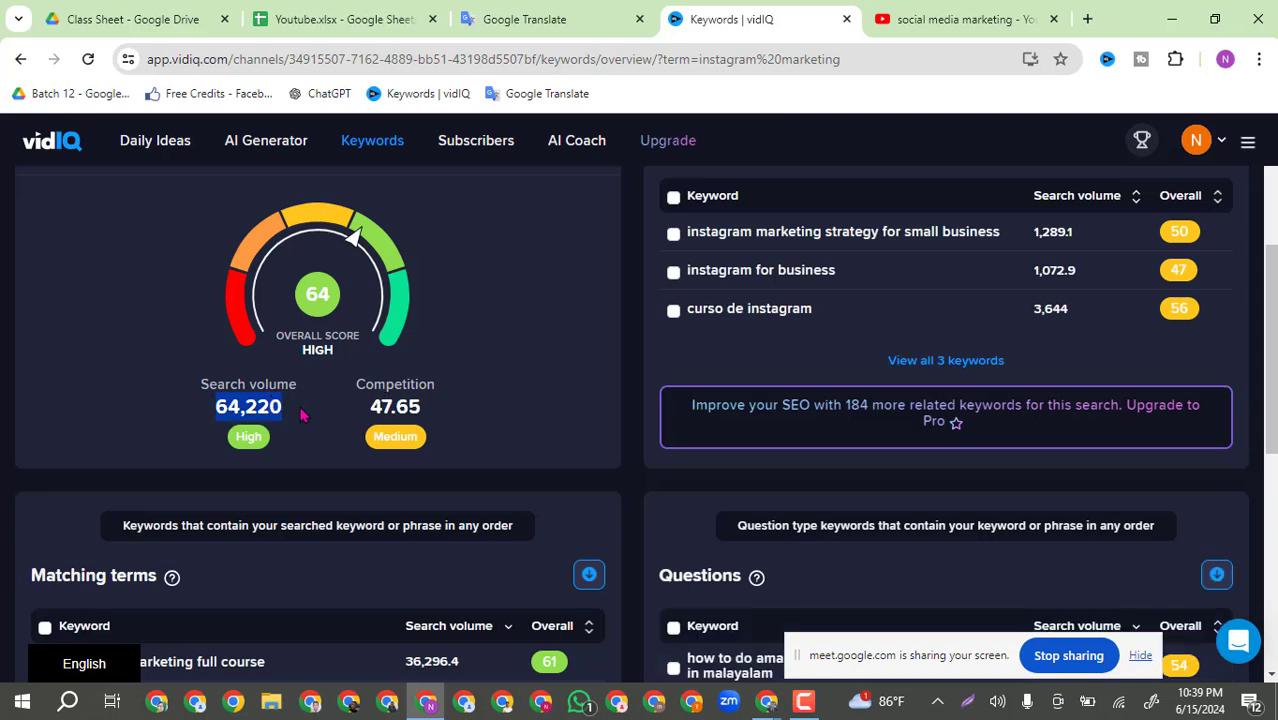
left_click(510, 20)
key("Return")
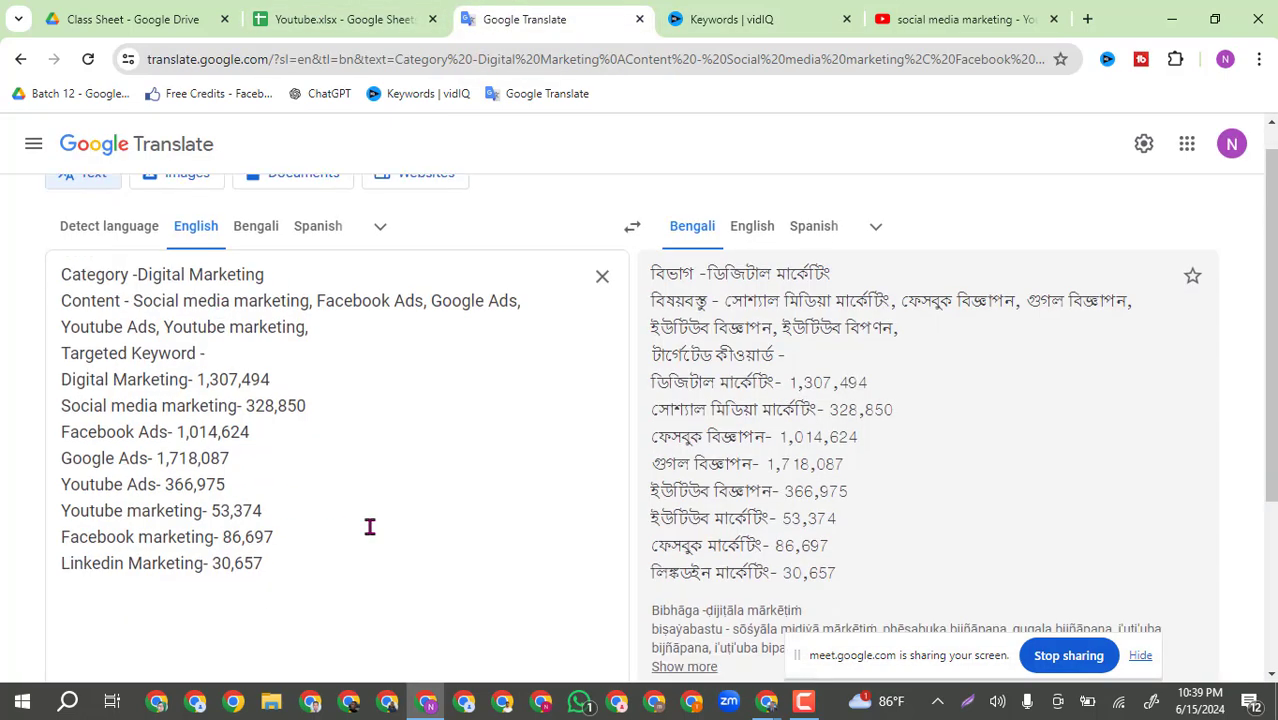
type("Instag")
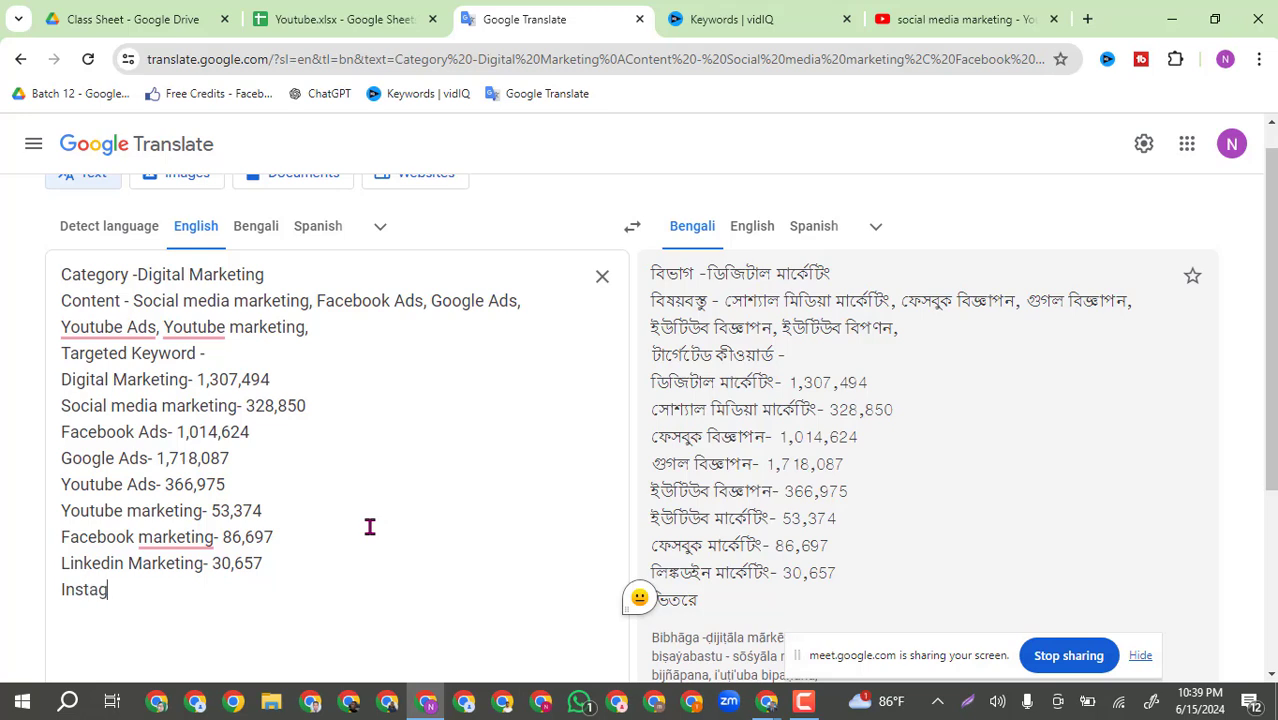
type("ram")
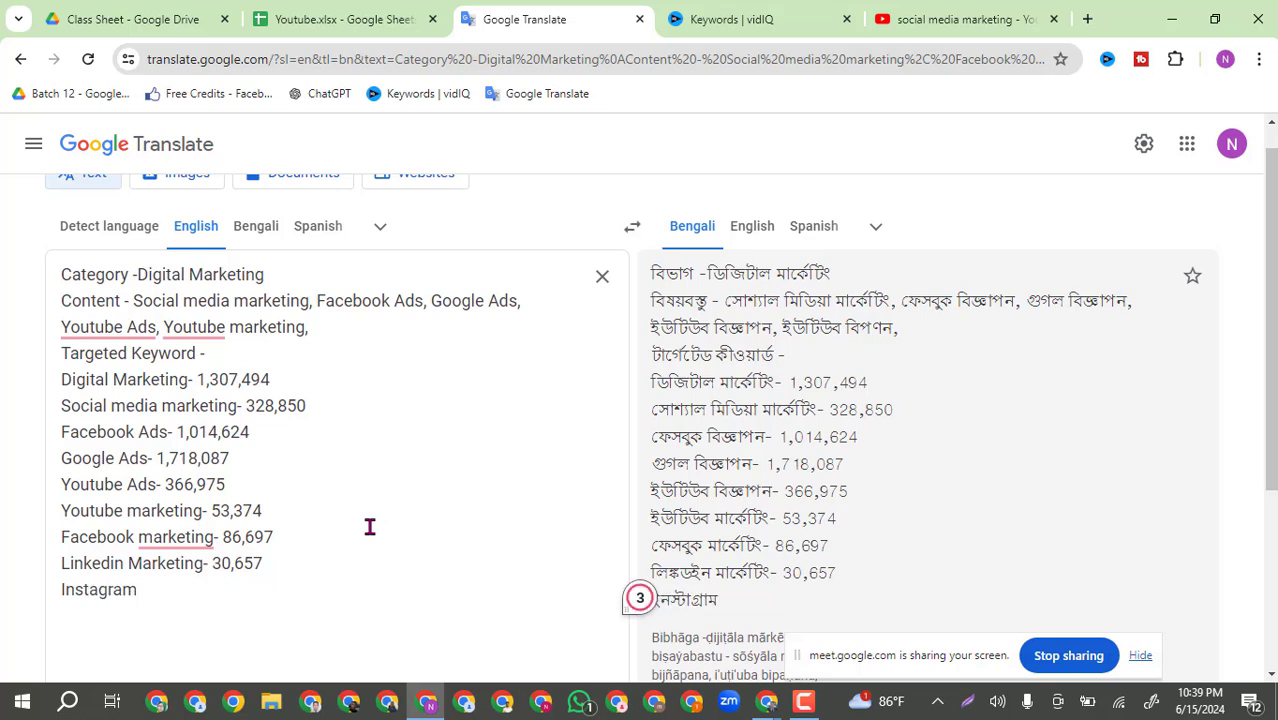
type(" Market")
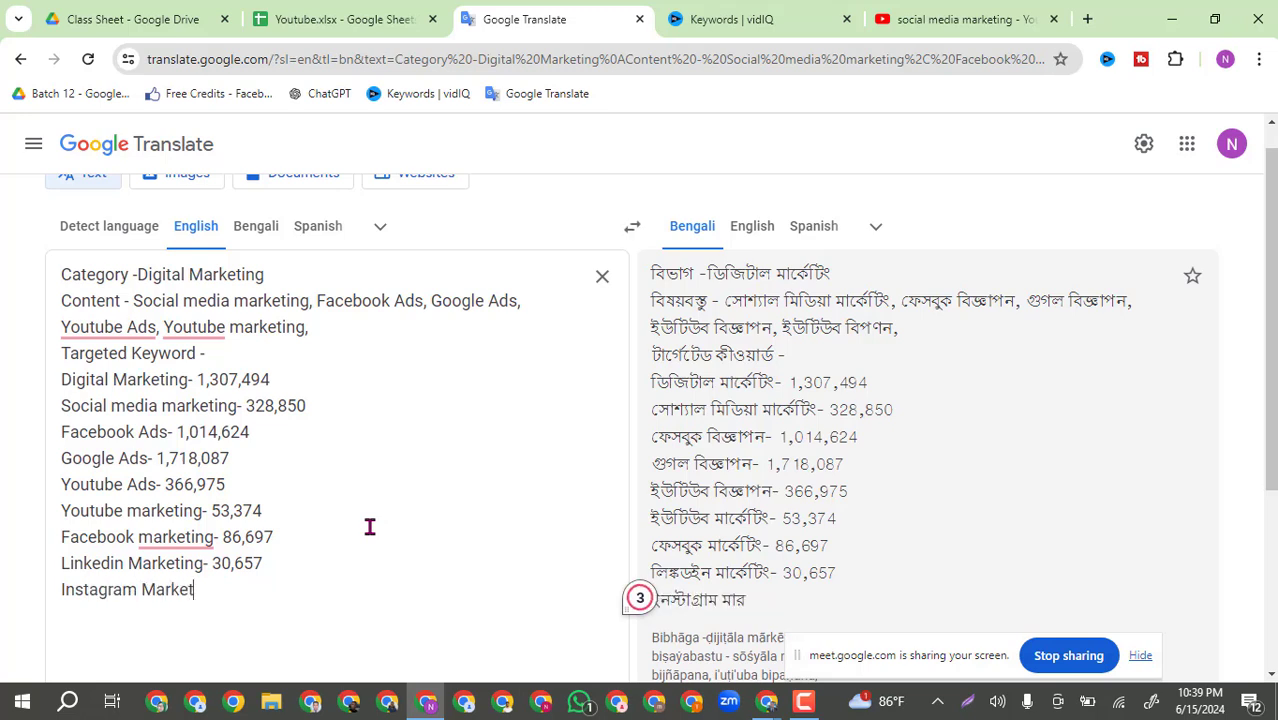
type("u")
key("BackSpace")
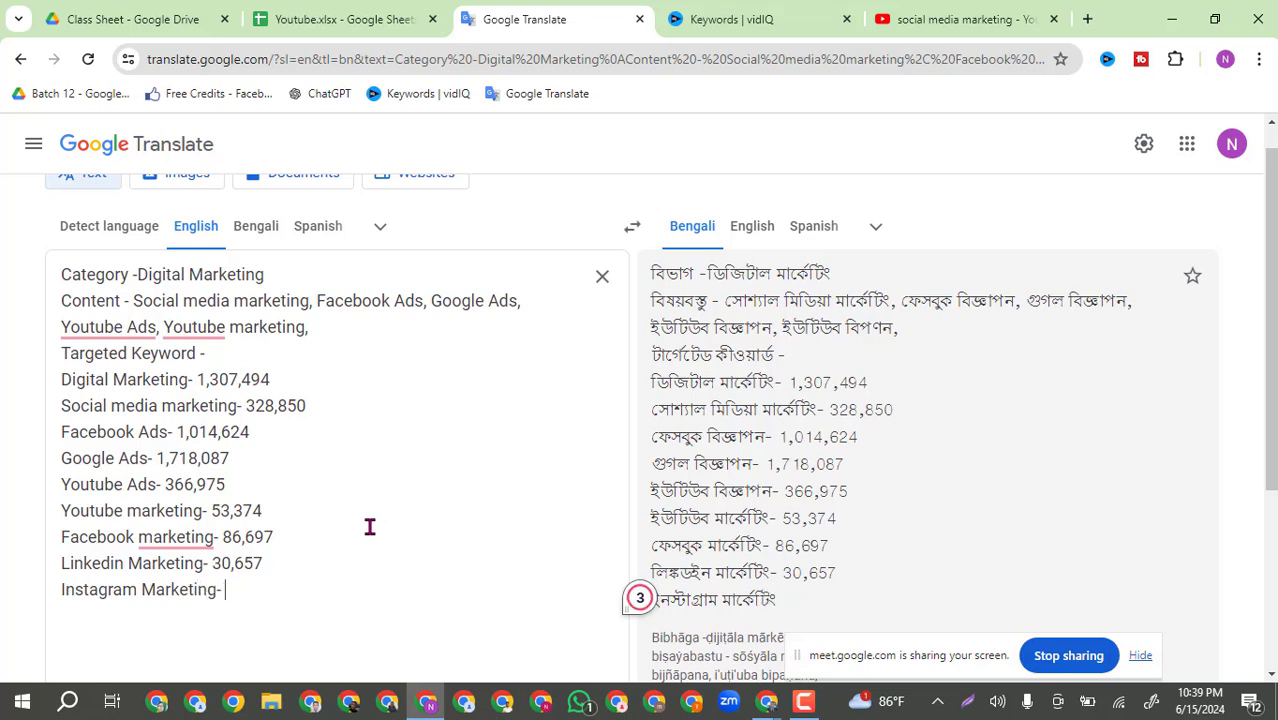
key("ctrl+v")
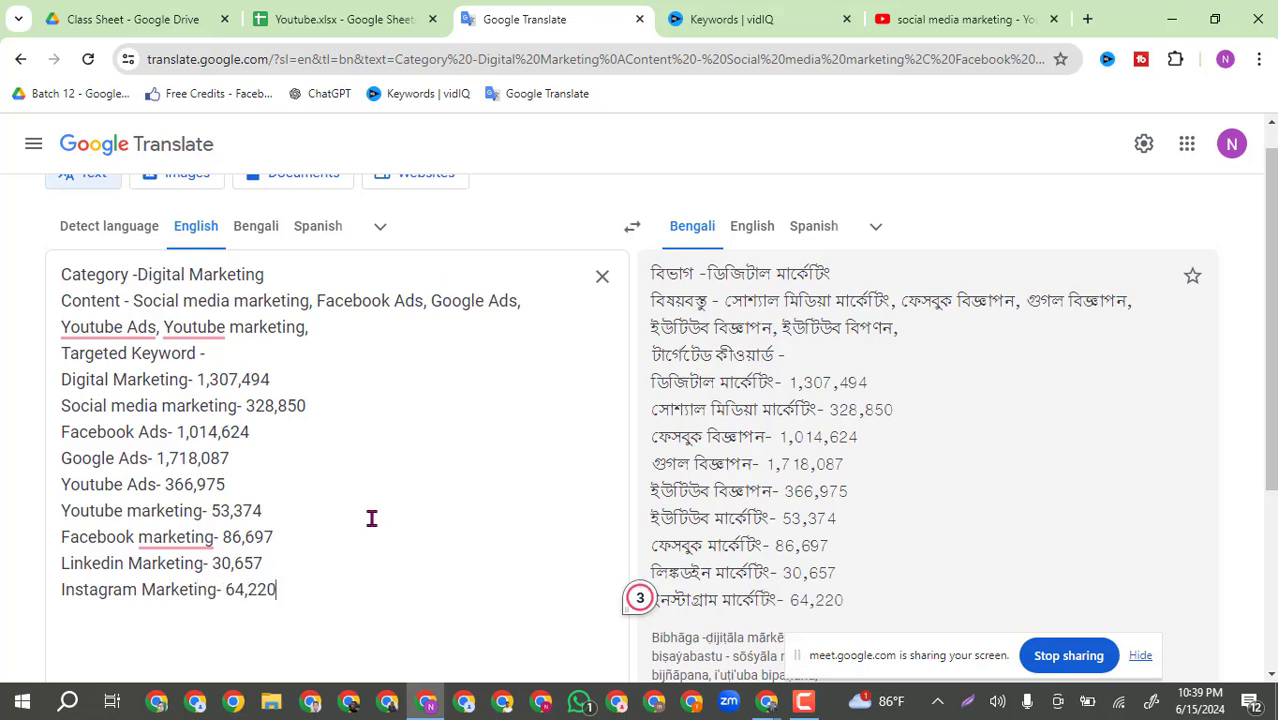
Search vidIQ's keyword research for "Pinterest marketing" and view its search volume and competition.
left_click(731, 19)
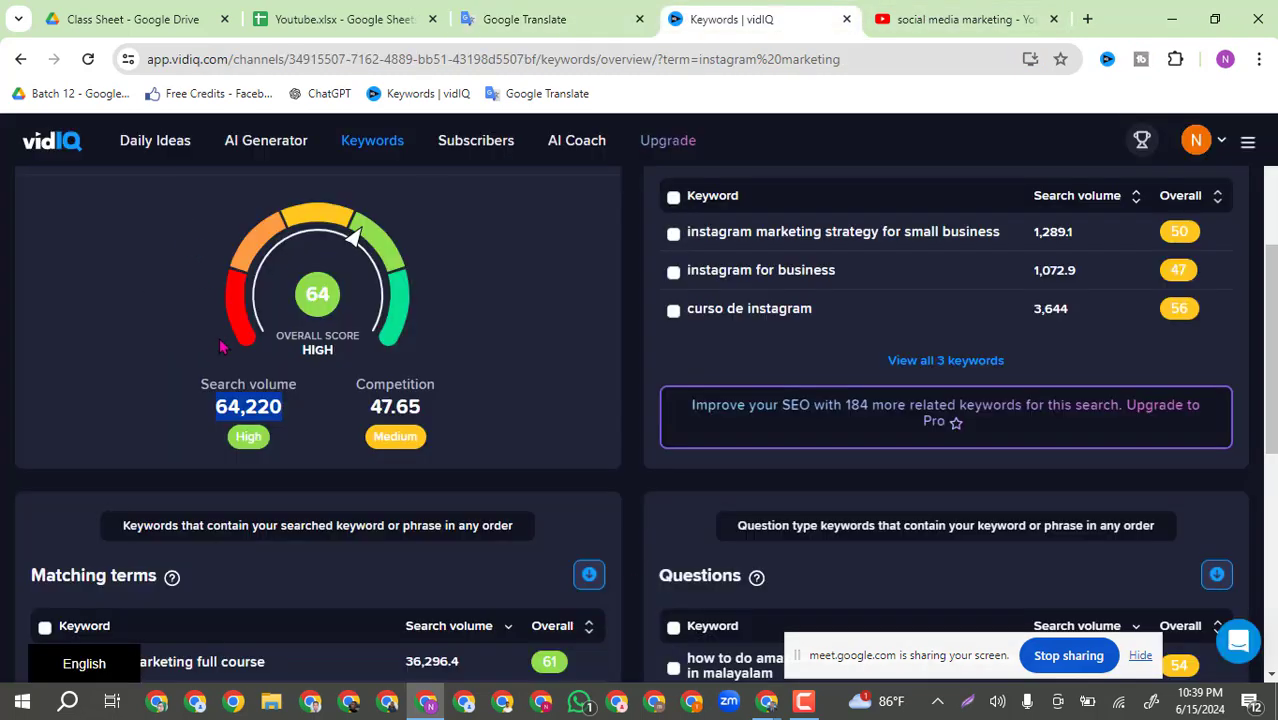
scroll(222, 347, "up", 3)
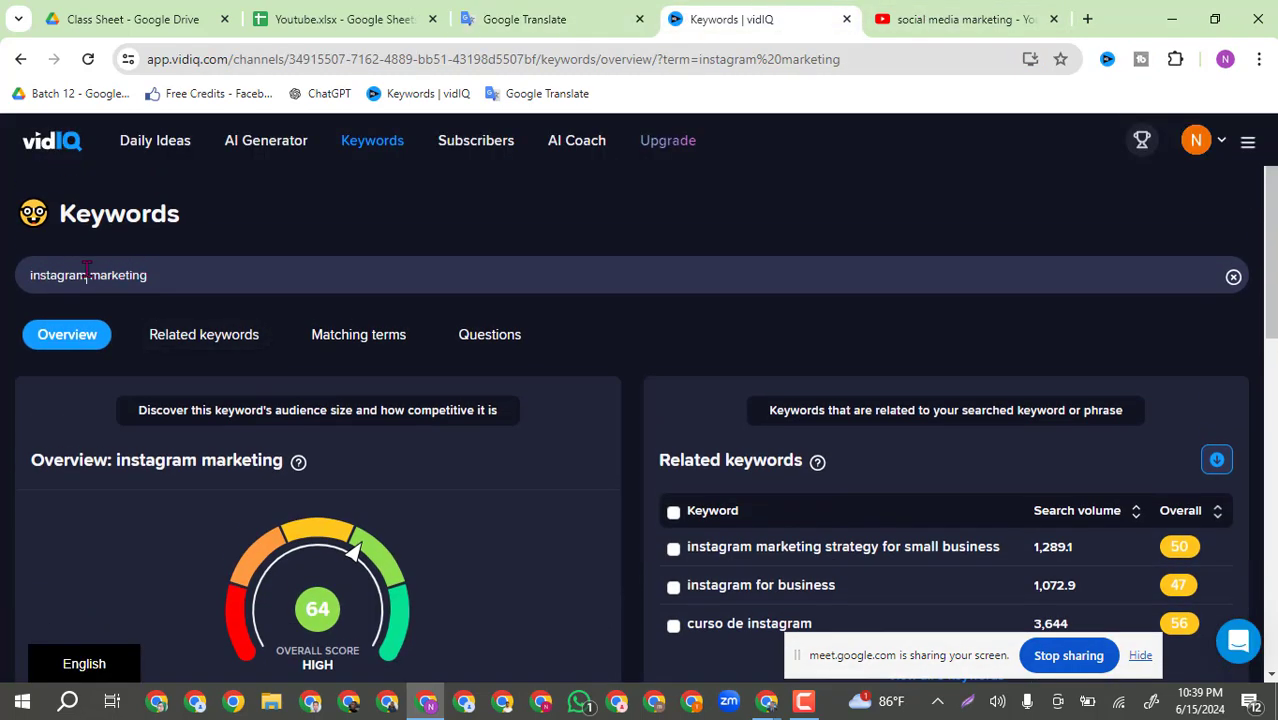
type("Pinteres")
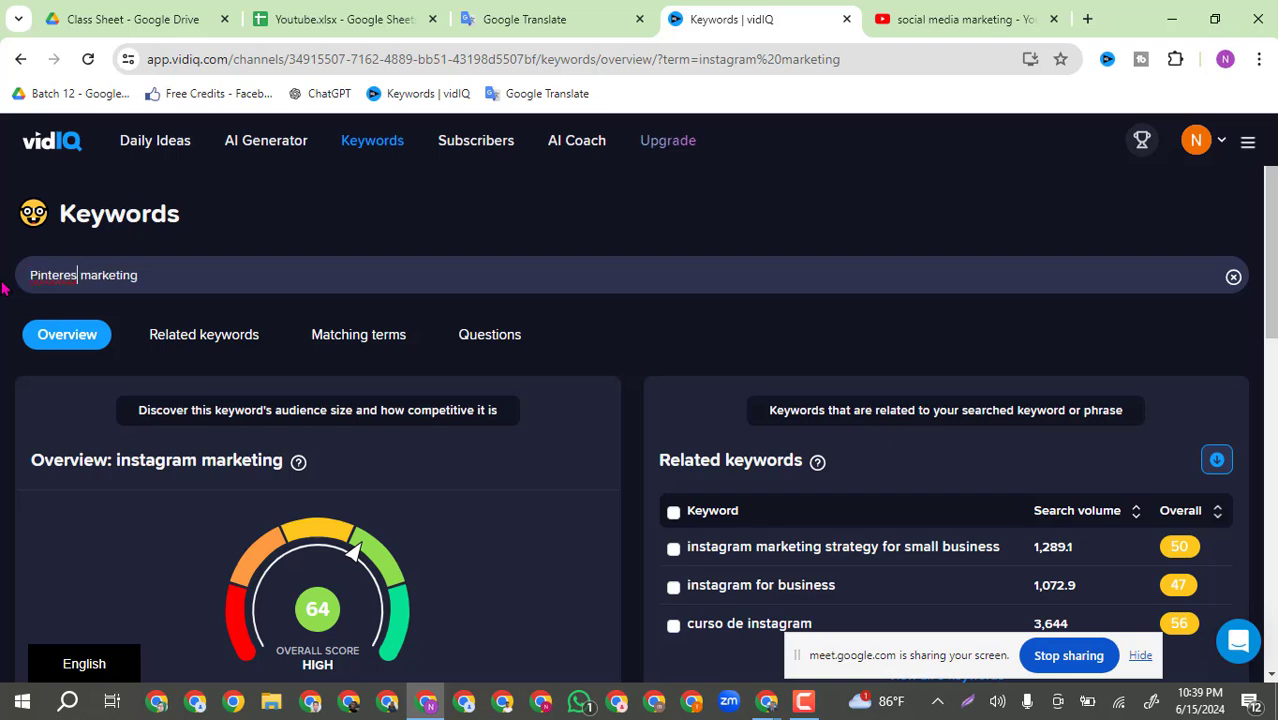
type("t")
key("Return")
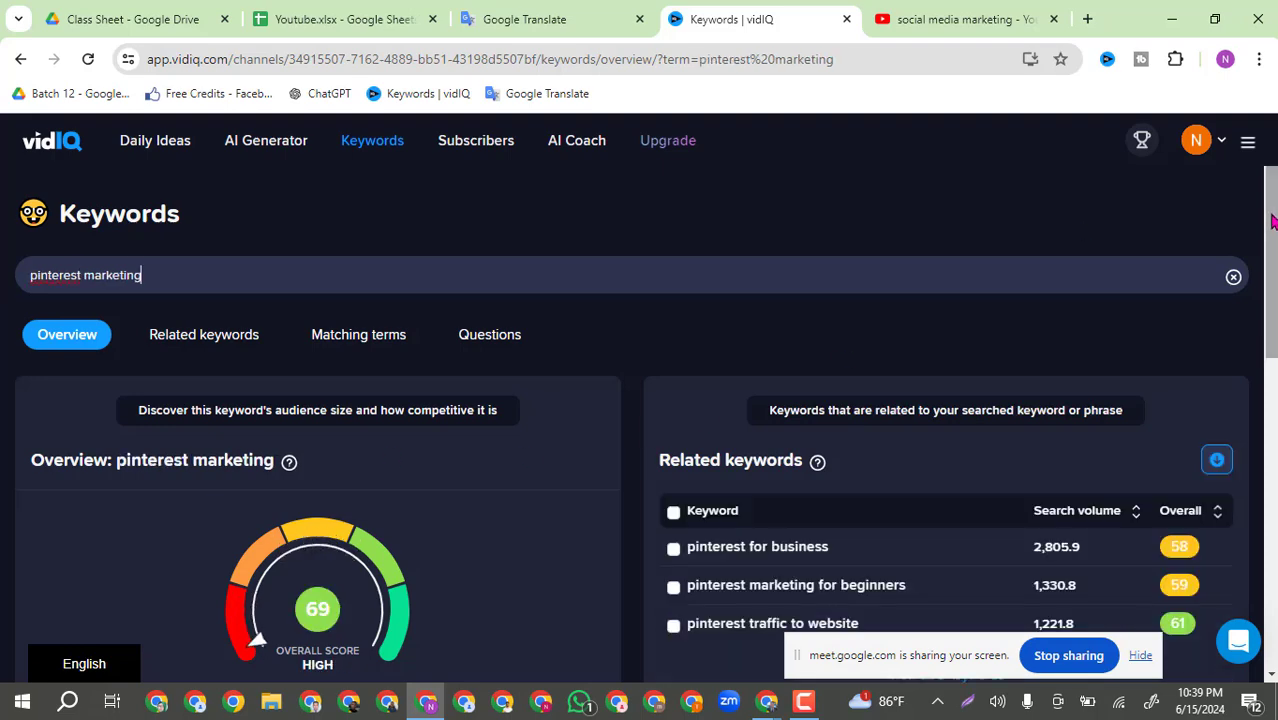
scroll(435, 508, "down", 3)
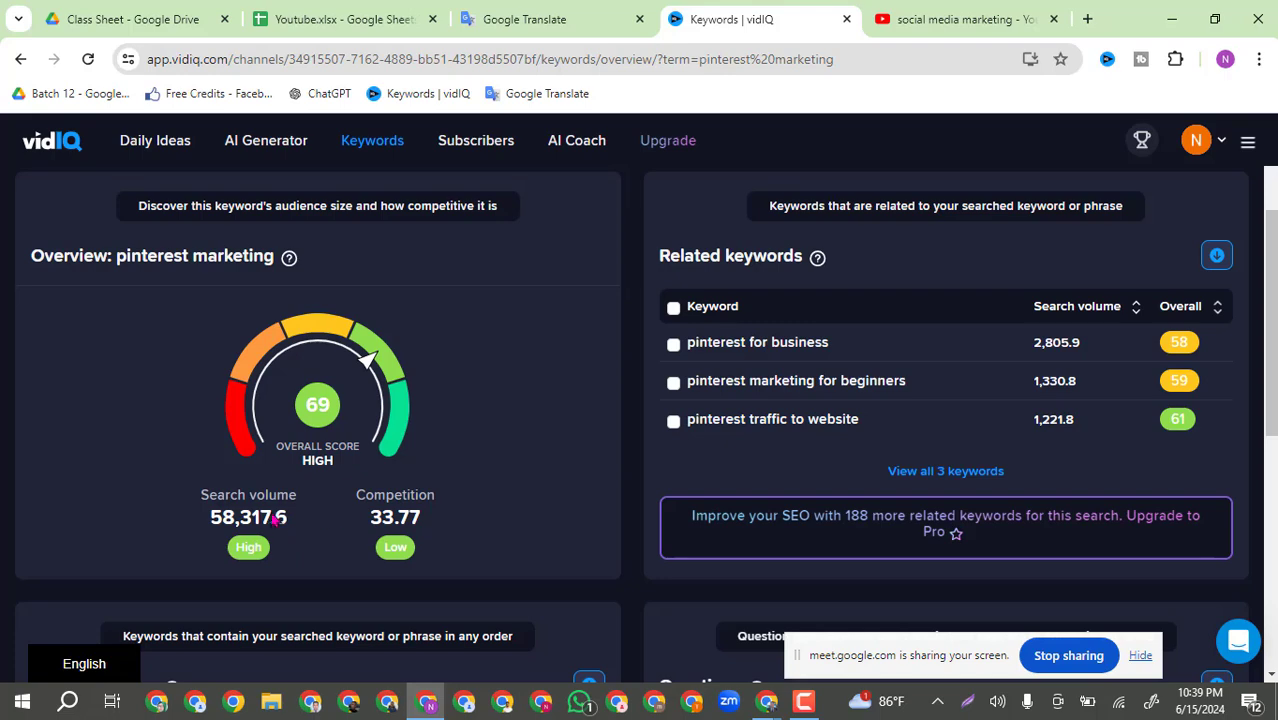
Copy the whole-number search volume from vidIQ and add the line "Pinterest marketing- 58,317" at the end of the Google Translate keyword list.
left_click_drag(271, 516, 193, 520)
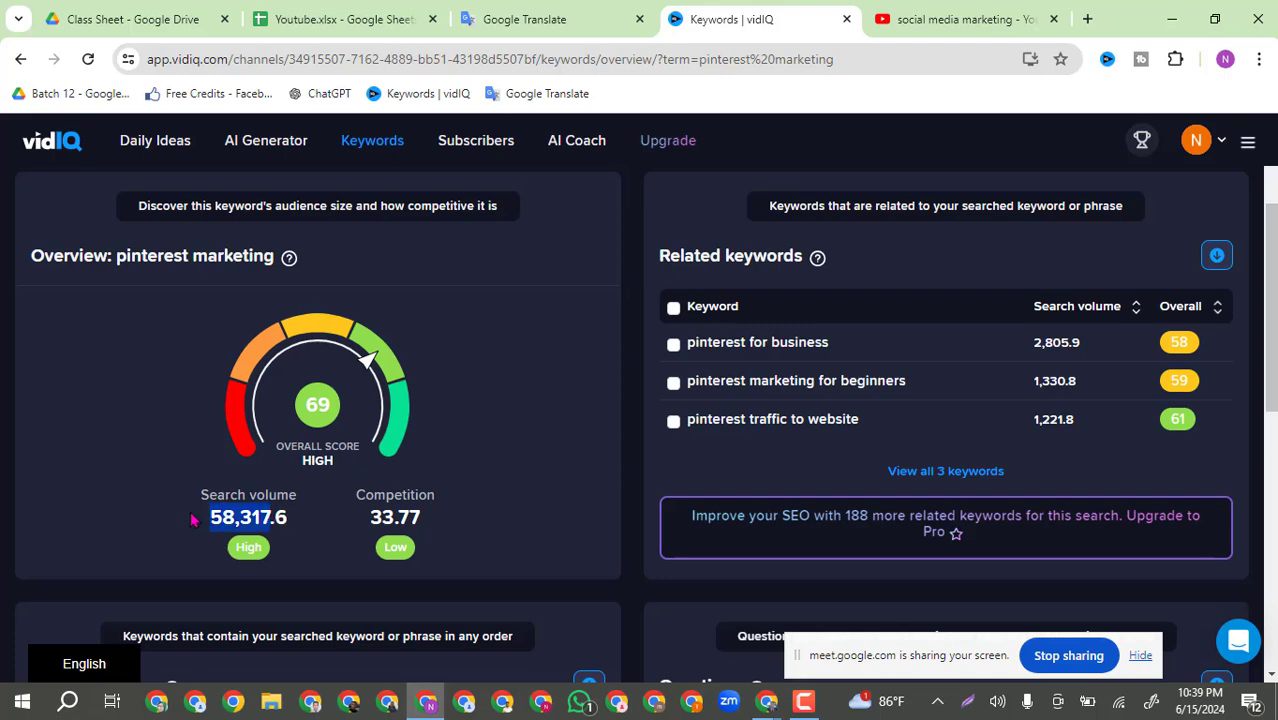
left_click(553, 17)
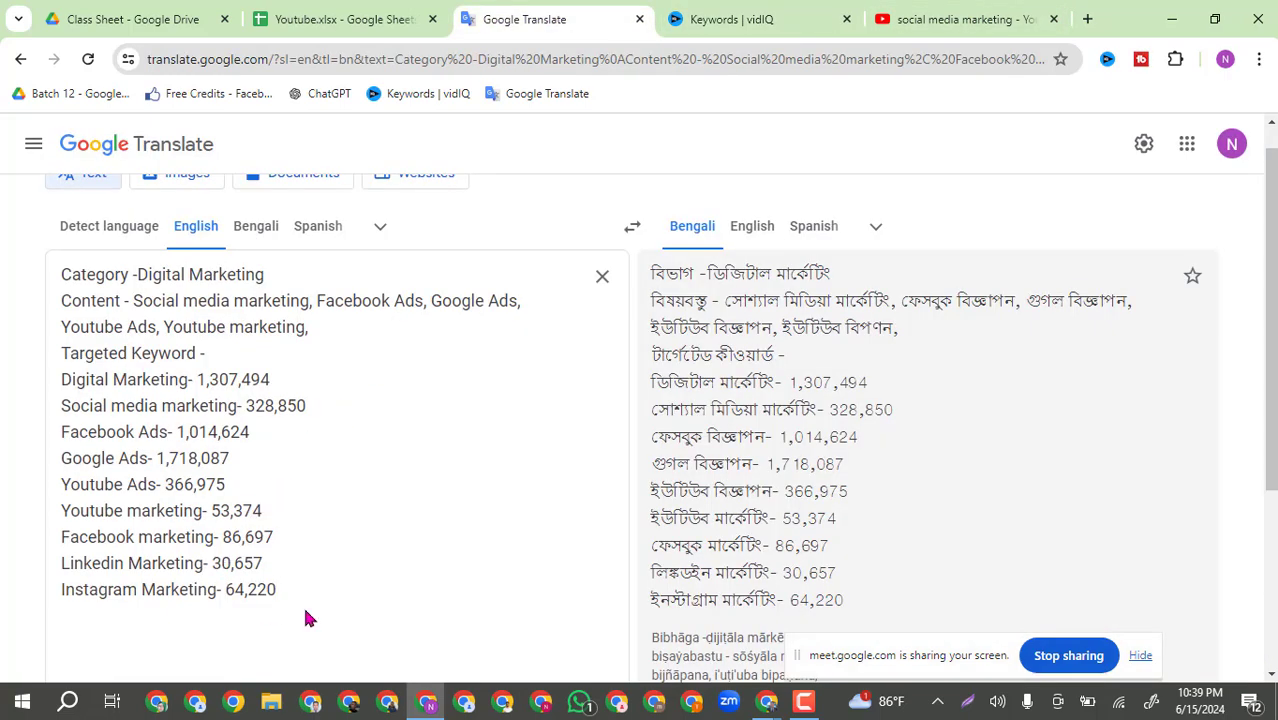
scroll(334, 567, "down", 1)
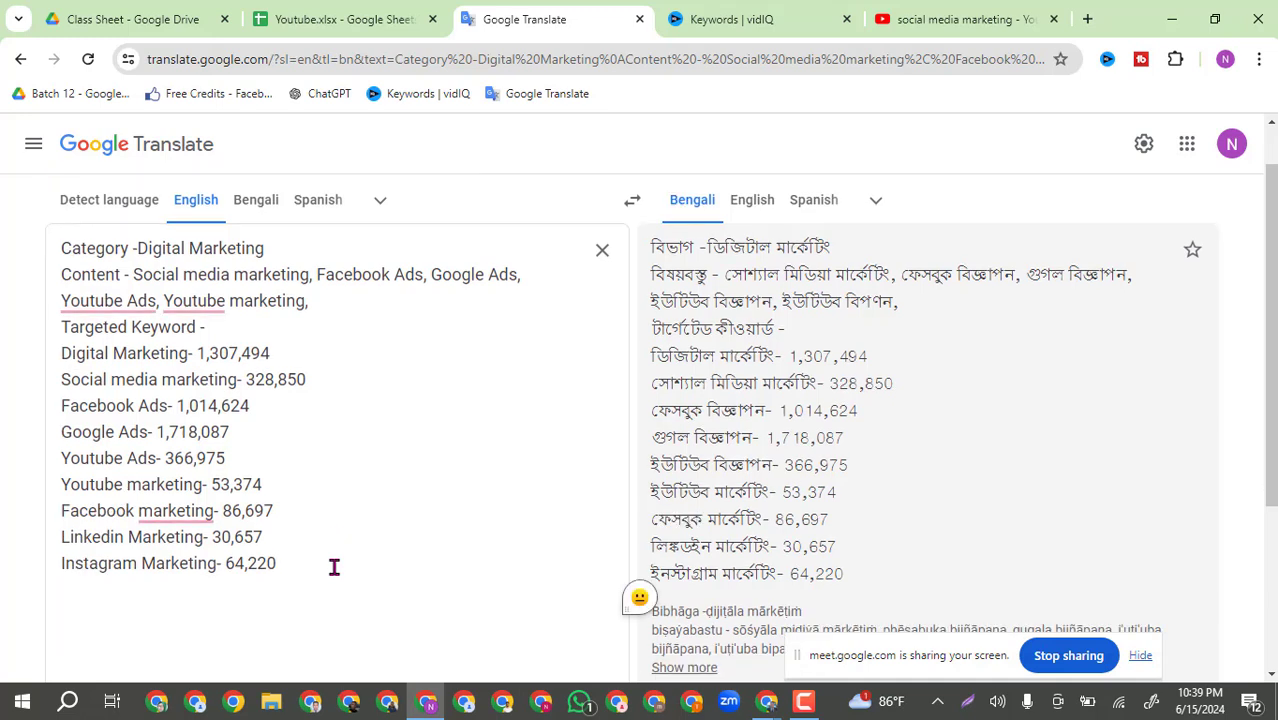
type("res")
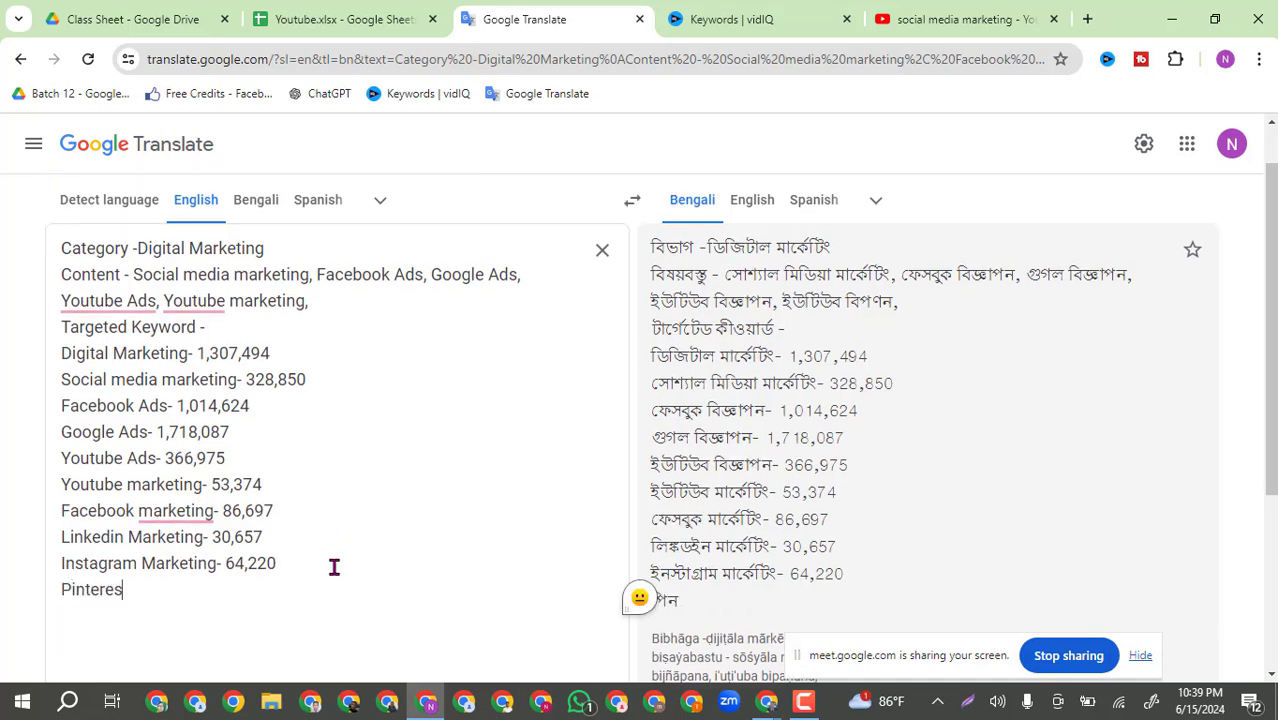
type("t ma")
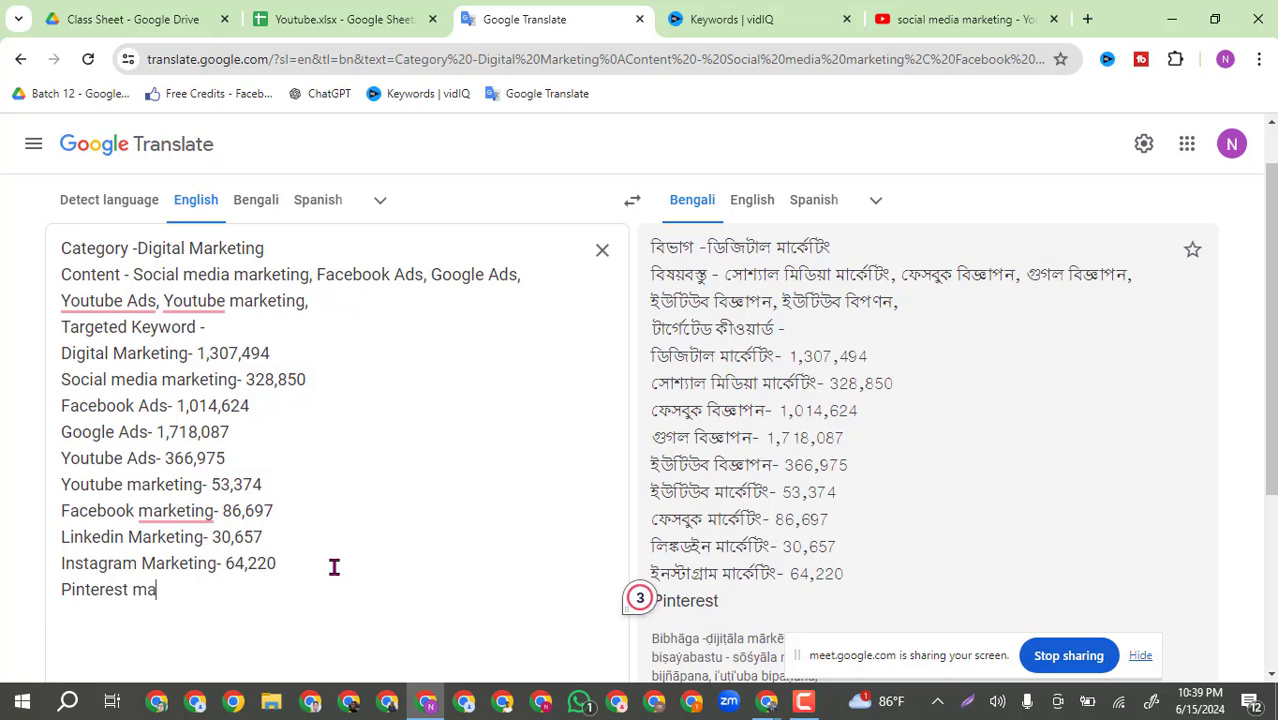
type("rketing ")
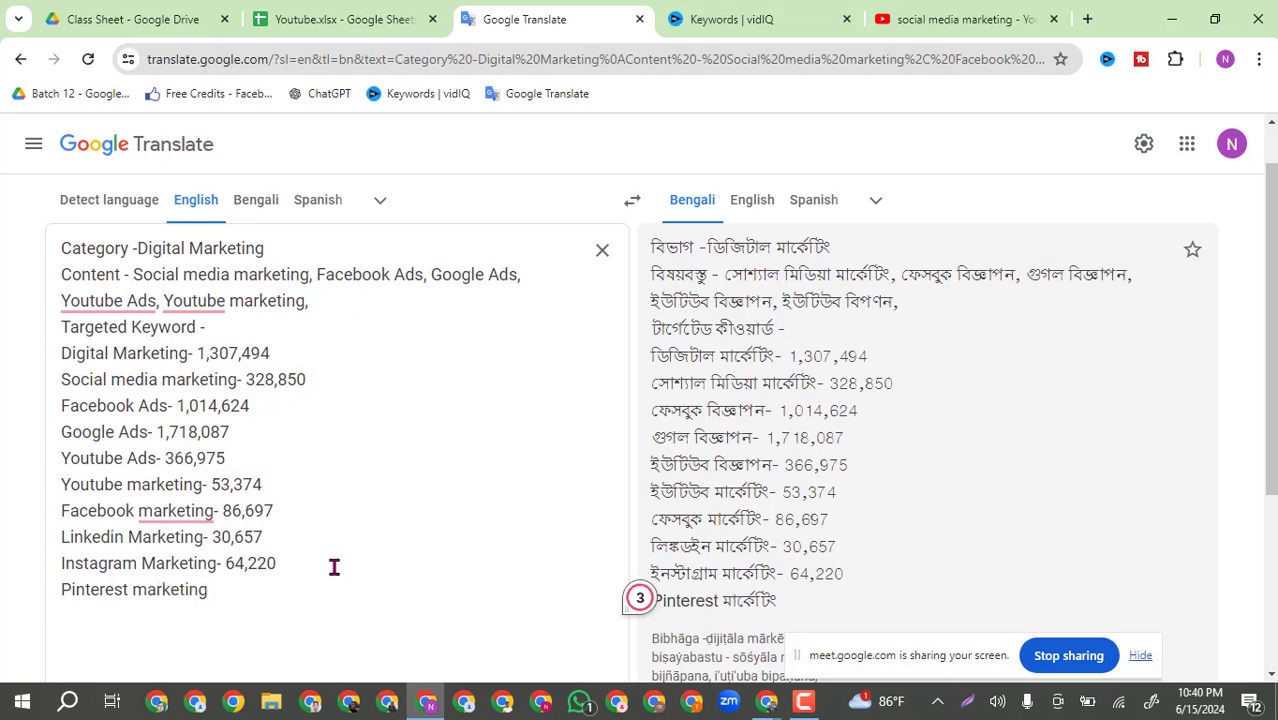
type("- 58,317")
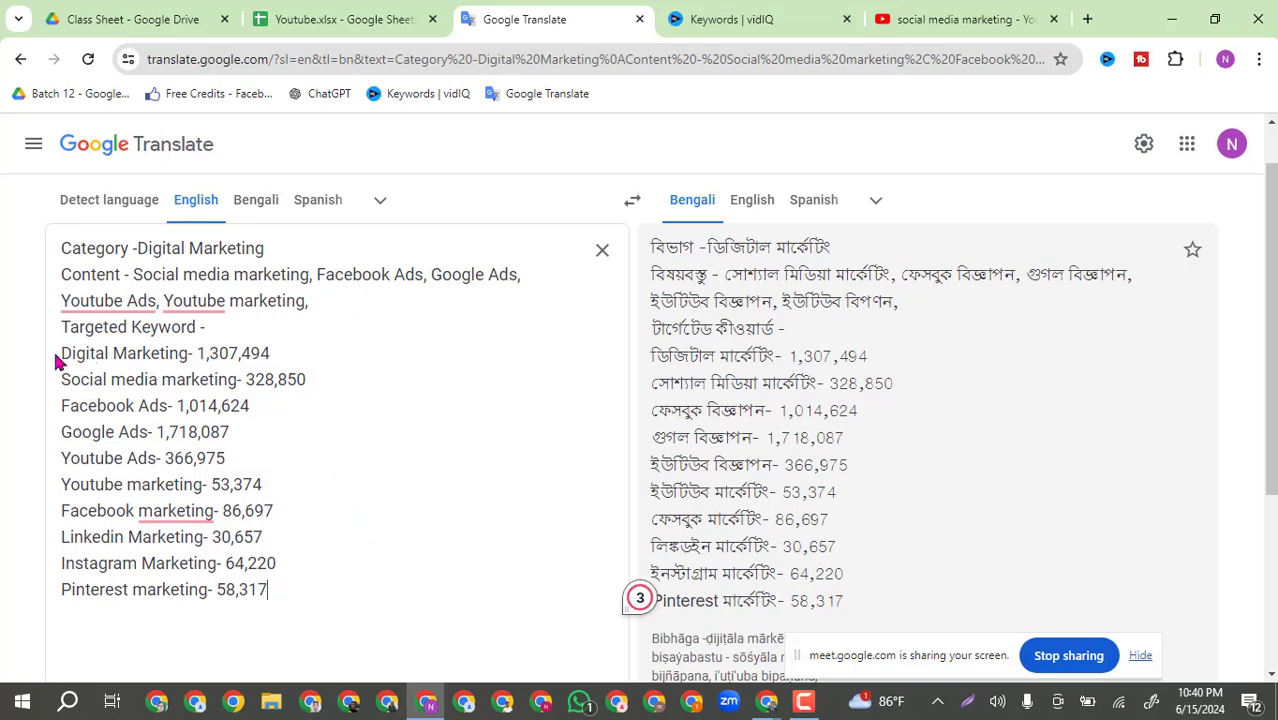
left_click_drag(61, 352, 304, 599)
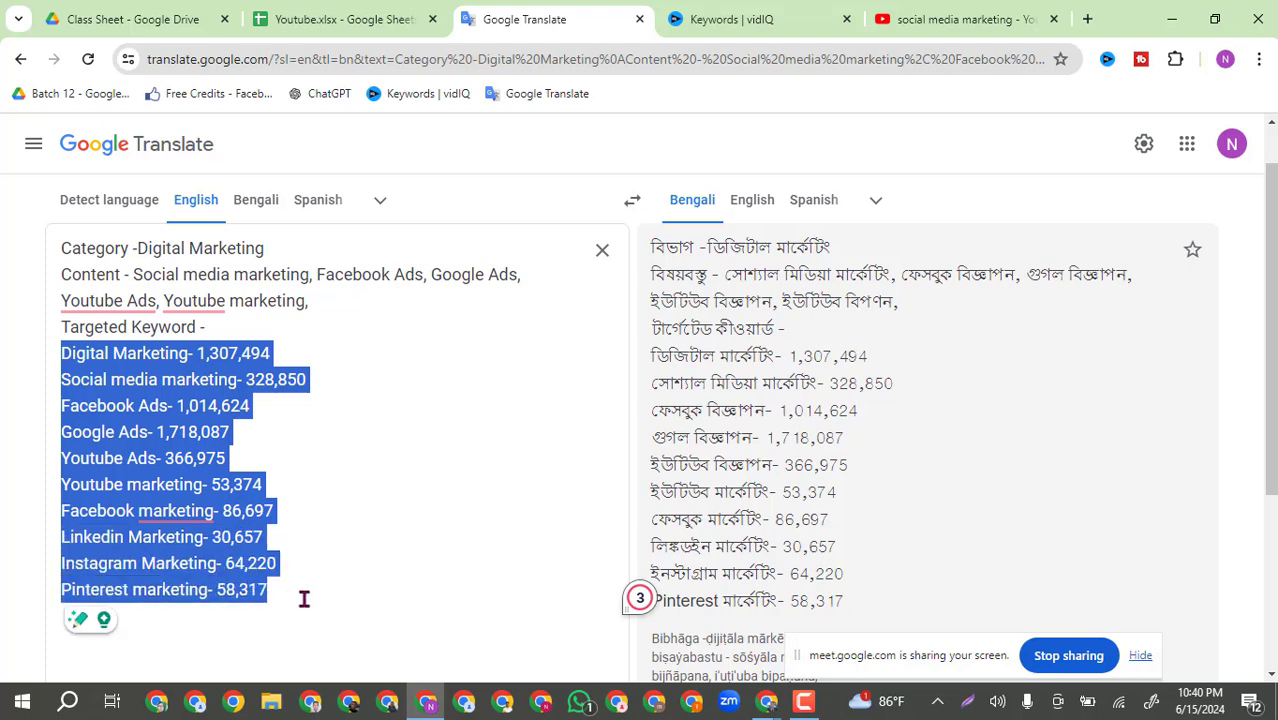
left_click(328, 491)
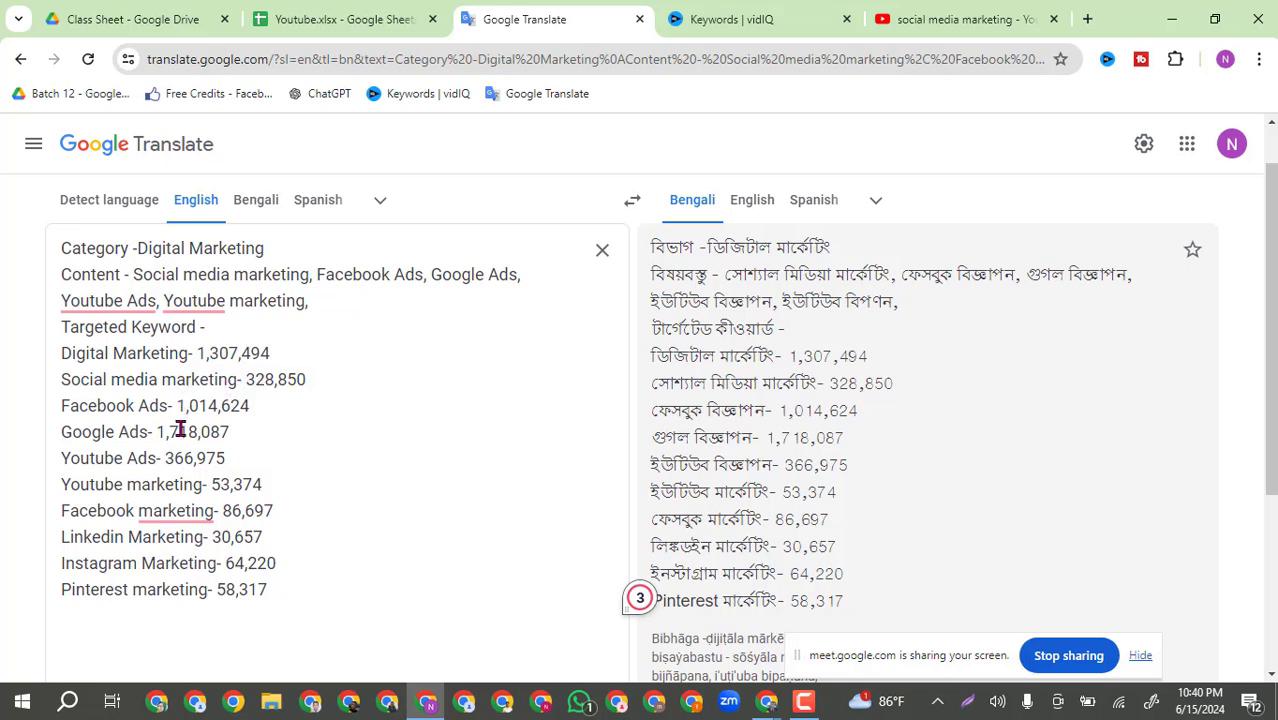
Move the line "Google Ads- 1,718,087" above "Facebook Ads" in the keyword list and remove the blank line left behind.
left_click_drag(231, 431, 55, 445)
key("ctrl+c")
key("BackSpace")
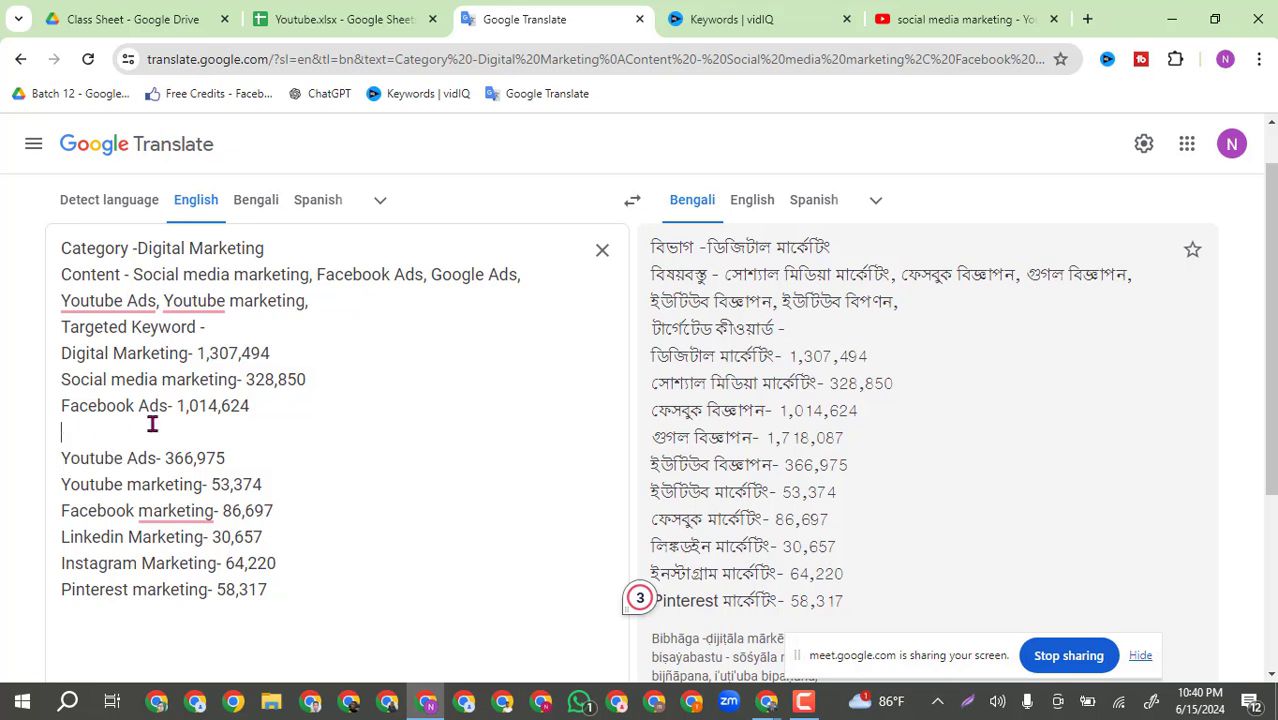
left_click(330, 379)
key("Return")
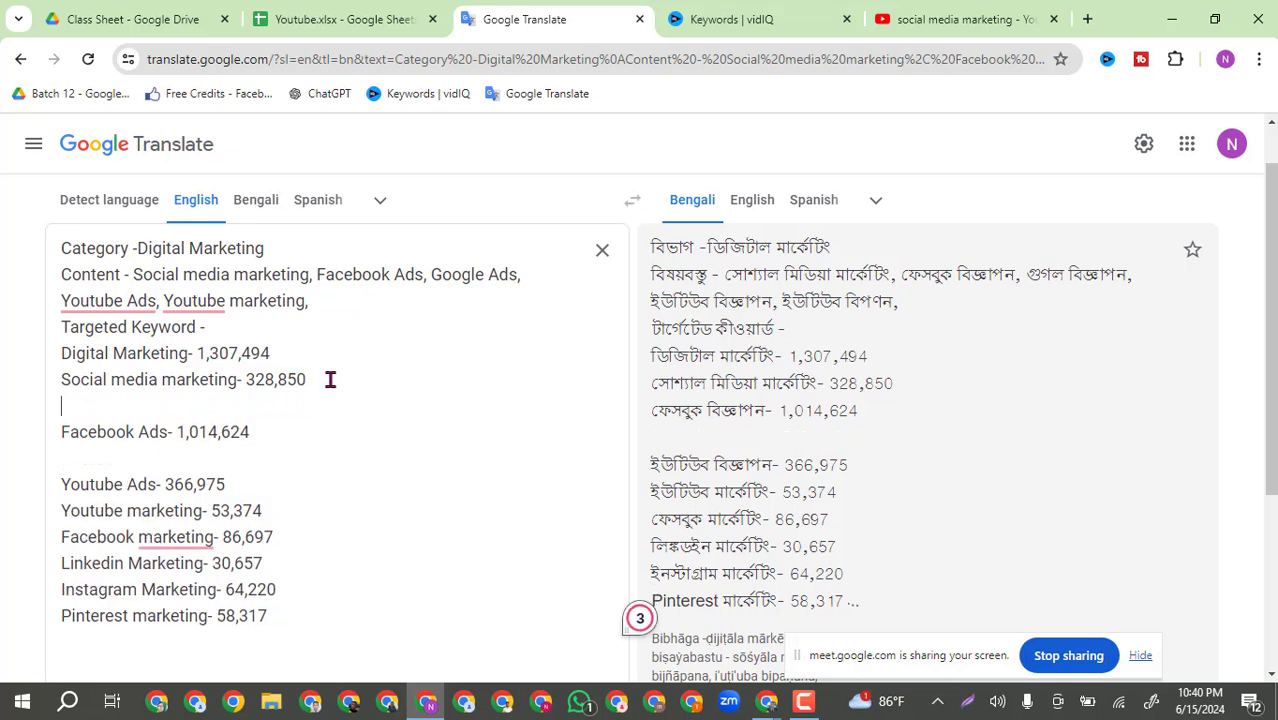
key("ctrl+v")
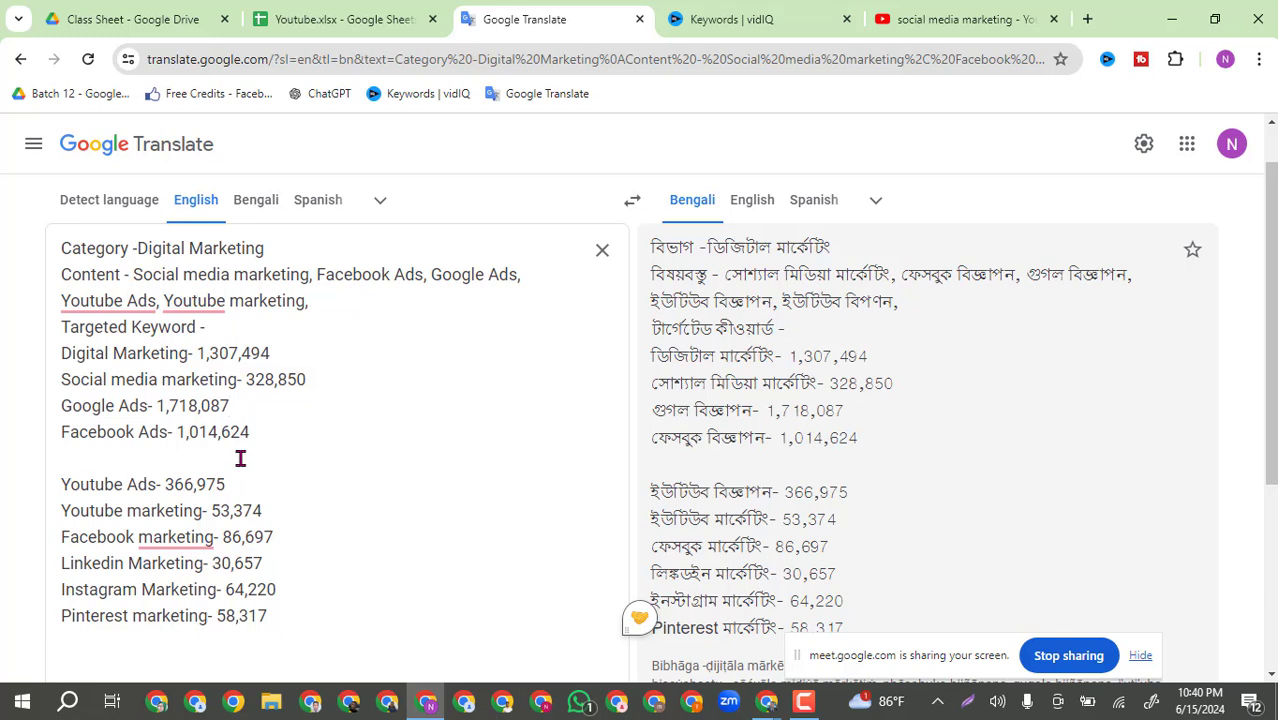
left_click(99, 463)
key("BackSpace")
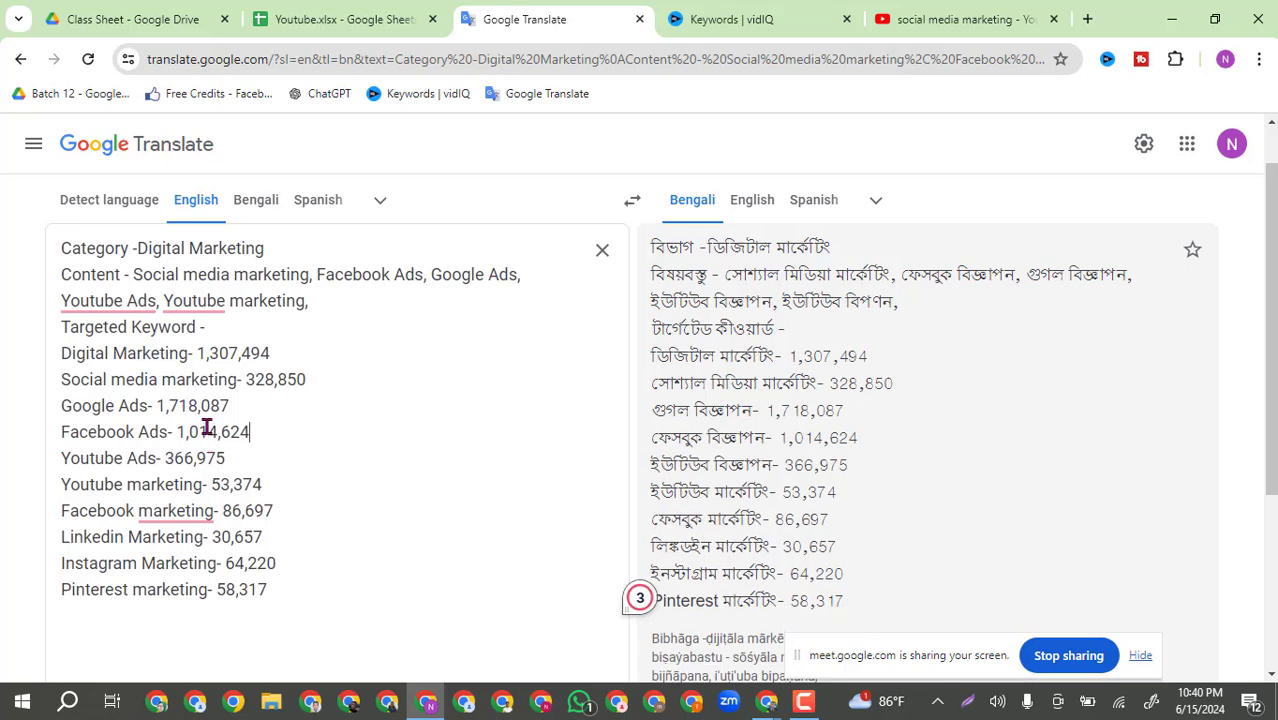
Move the line "Facebook marketing- 86,697" directly below "Facebook Ads" in the keyword list, with a blank line after it.
key("Return")
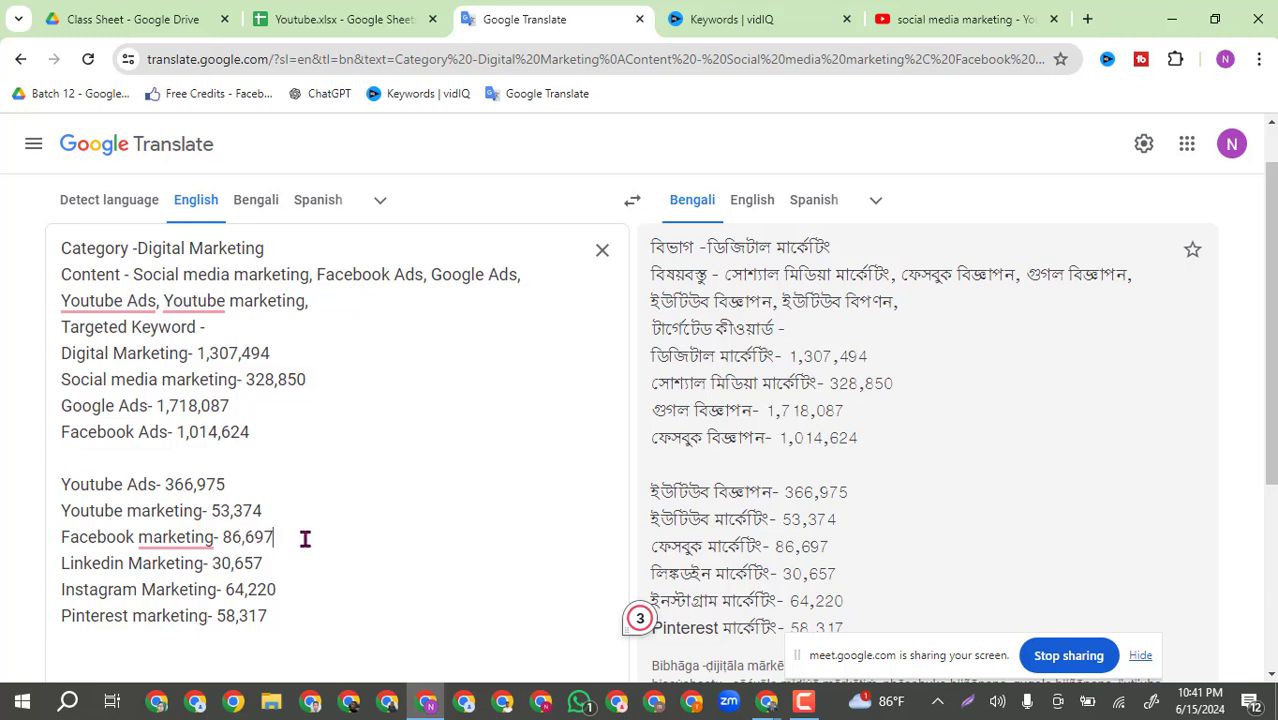
left_click_drag(302, 537, 61, 533)
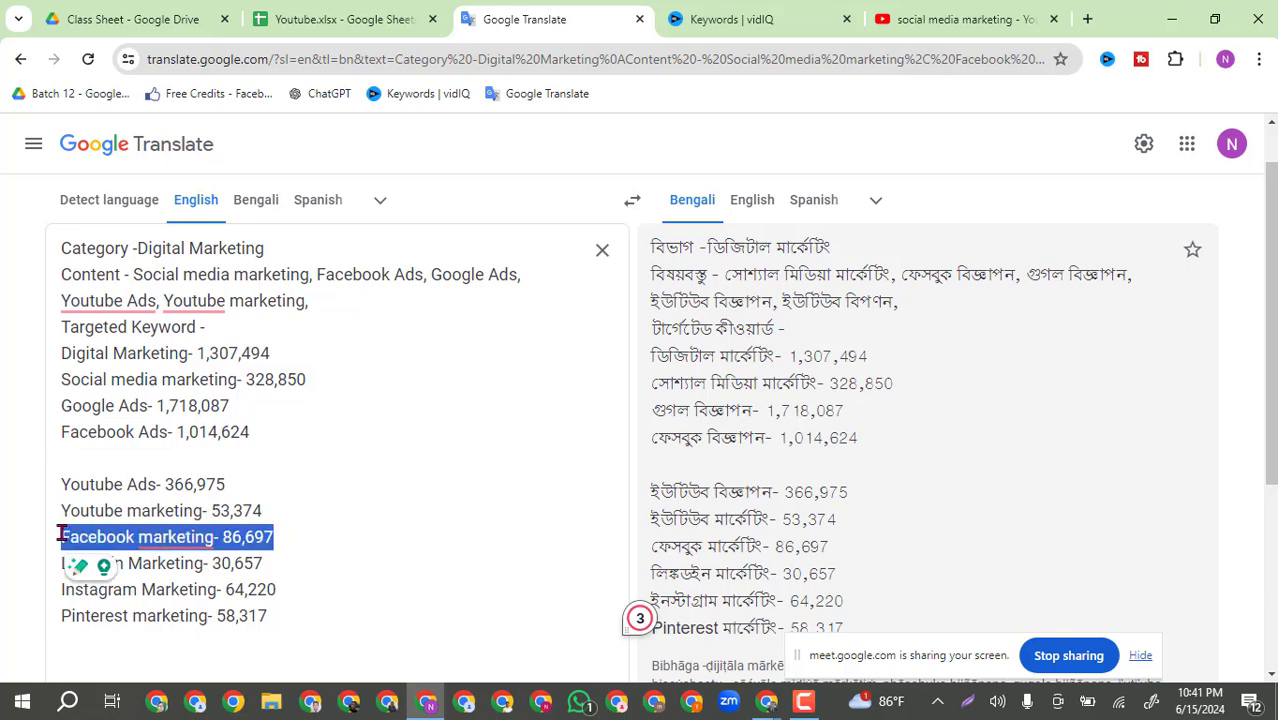
key("ctrl+x")
left_click(79, 458)
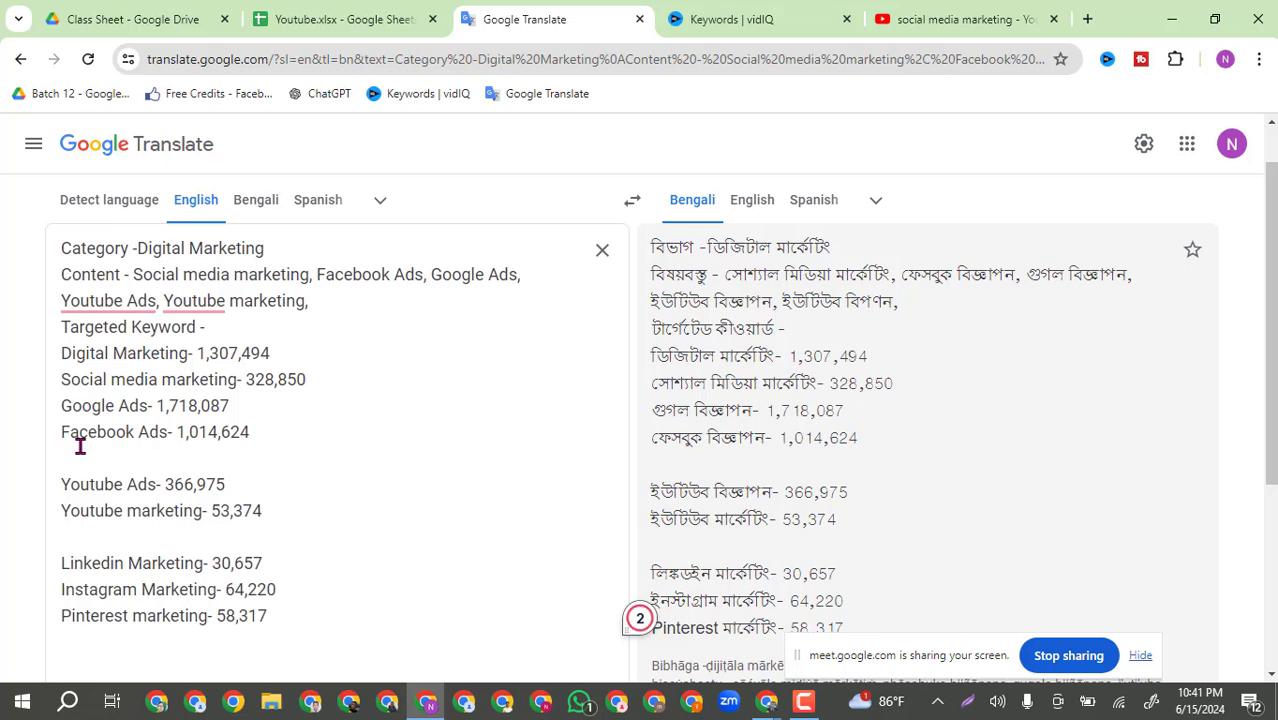
key("ctrl+v")
key("Return")
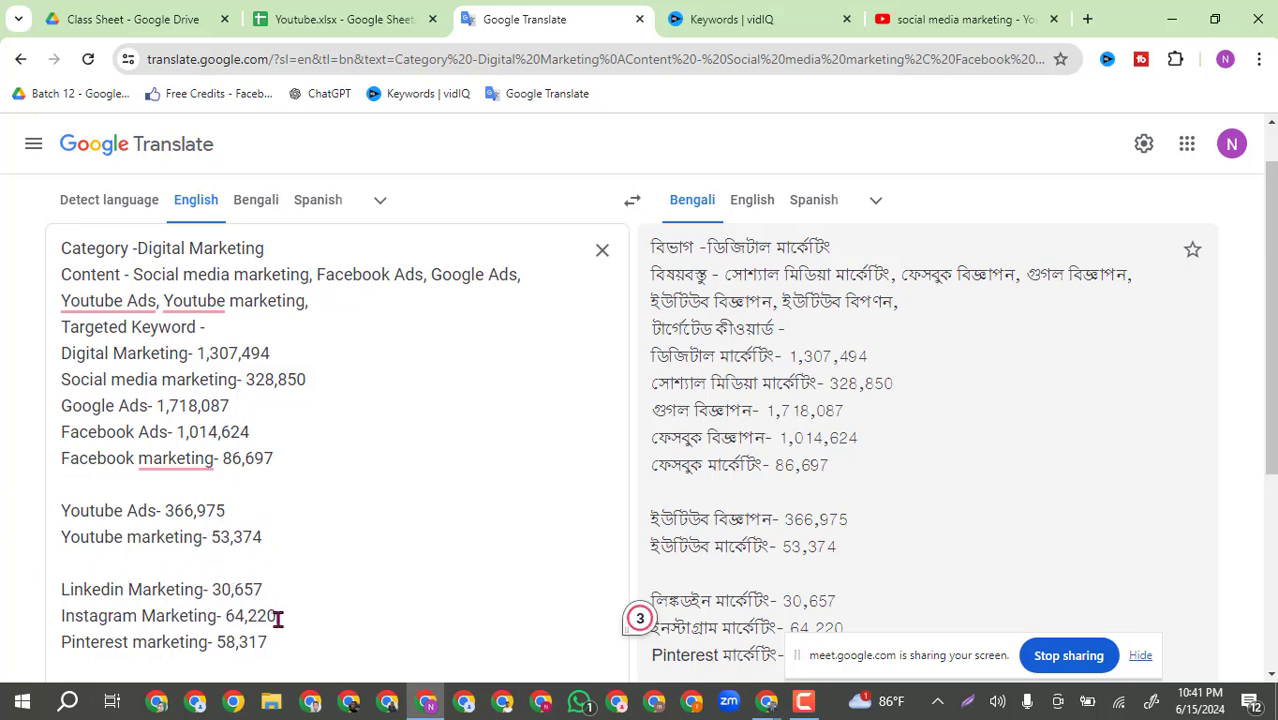
Move the line "Instagram Marketing- 64,220" directly below "Facebook marketing" in the keyword list.
left_click_drag(305, 613, 128, 622)
scroll(3, 625, "down", 3)
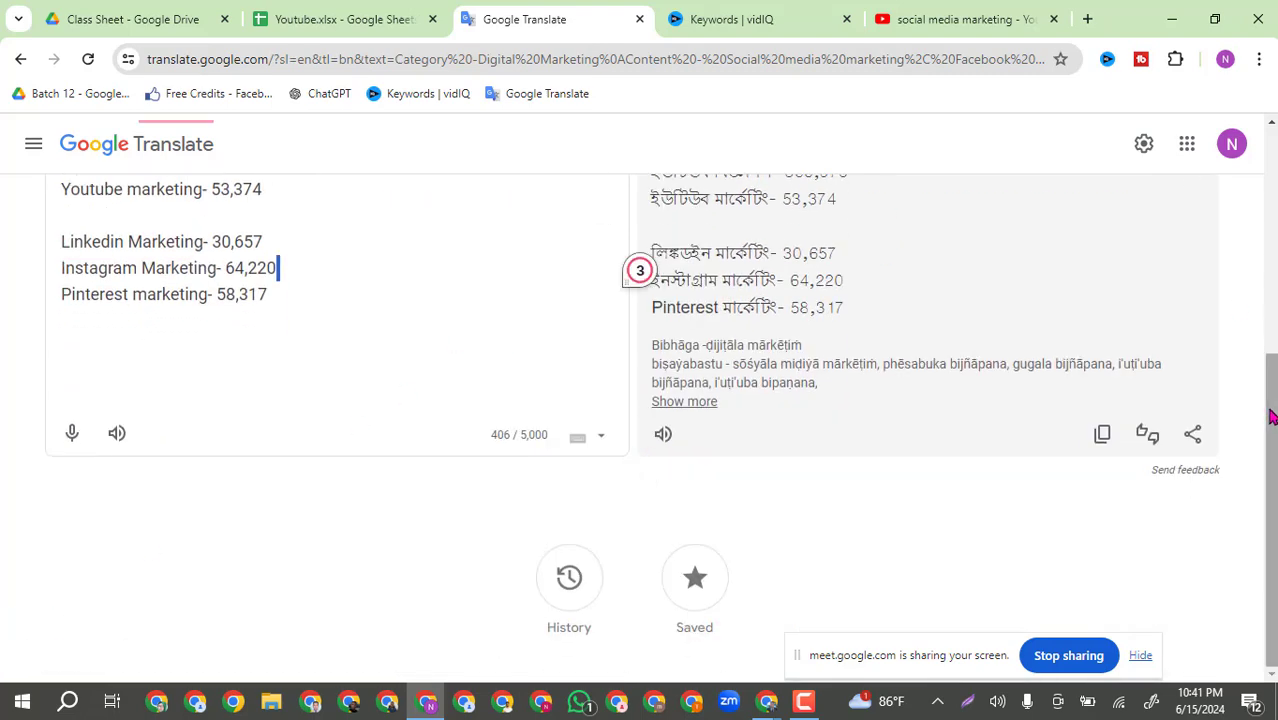
scroll(268, 482, "up", 3)
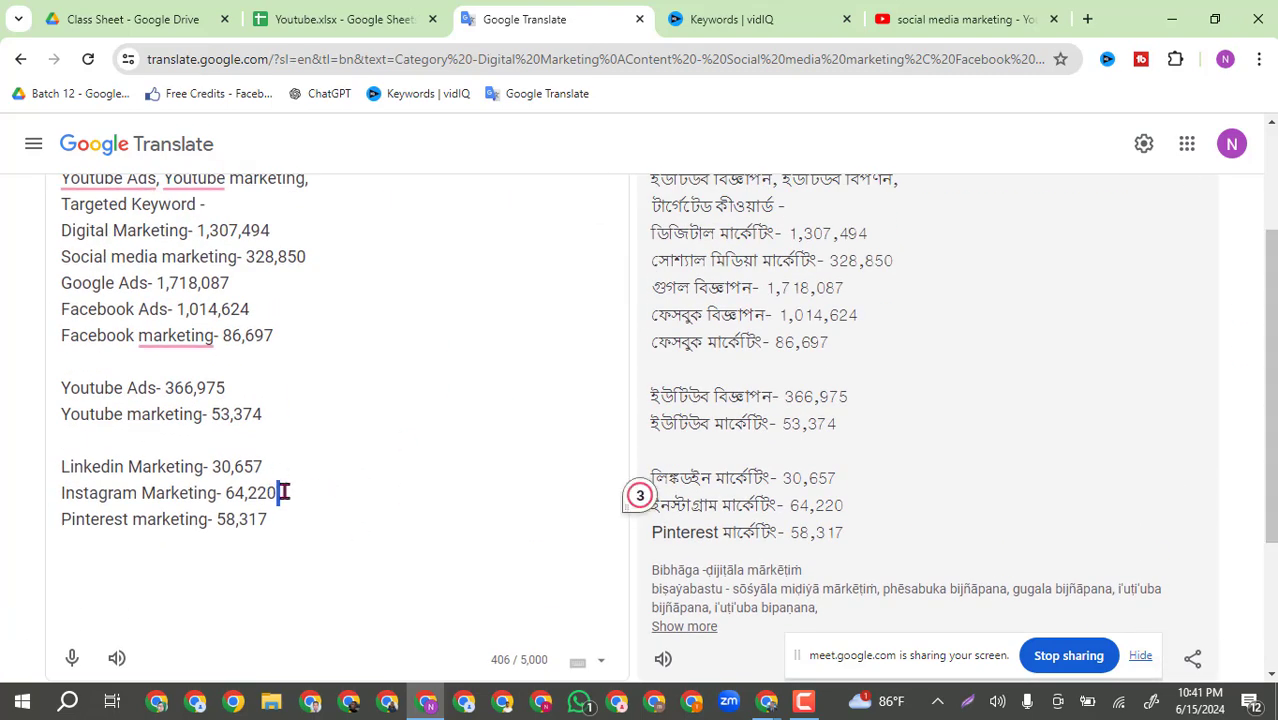
left_click_drag(291, 492, 43, 497)
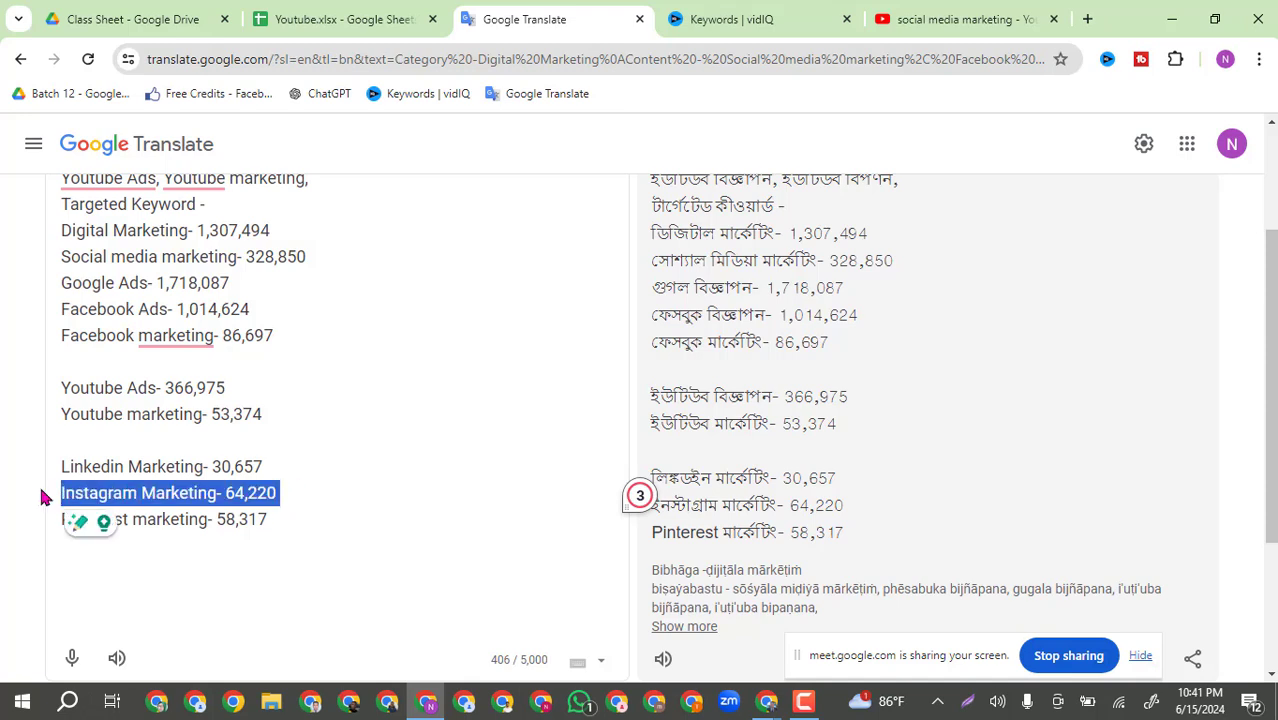
key("ctrl+x")
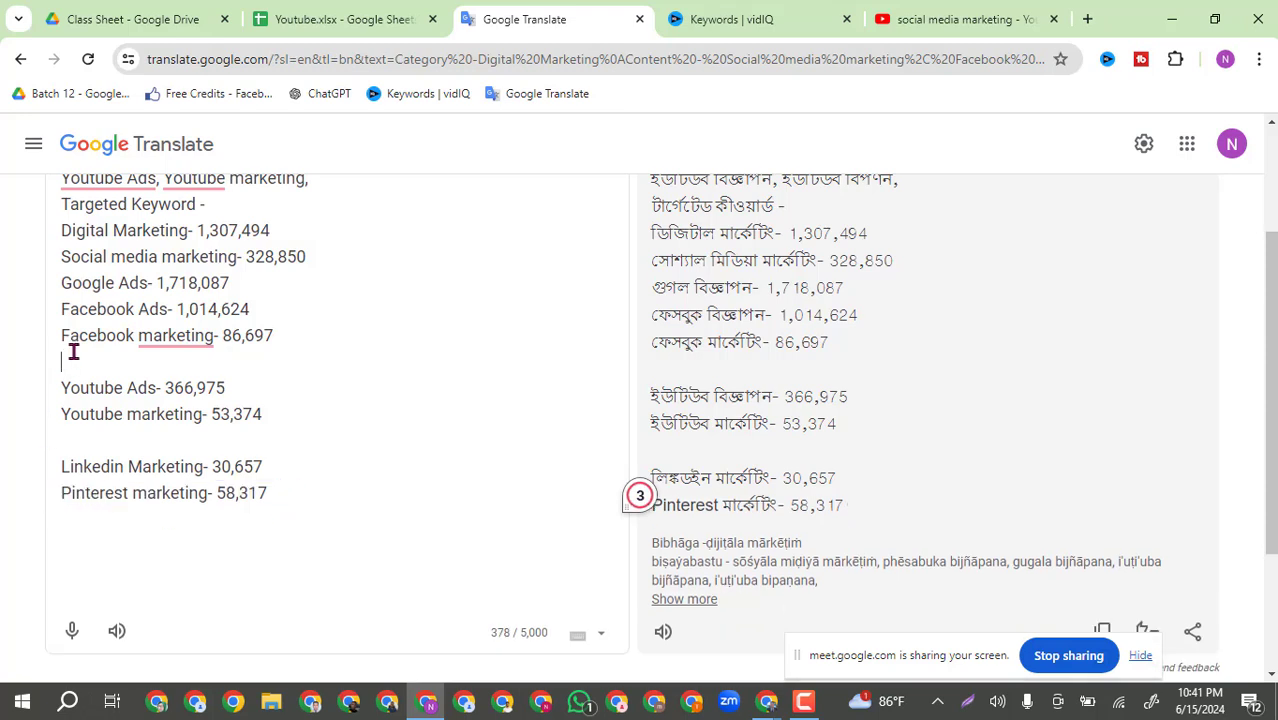
left_click(73, 350)
key("ctrl+v")
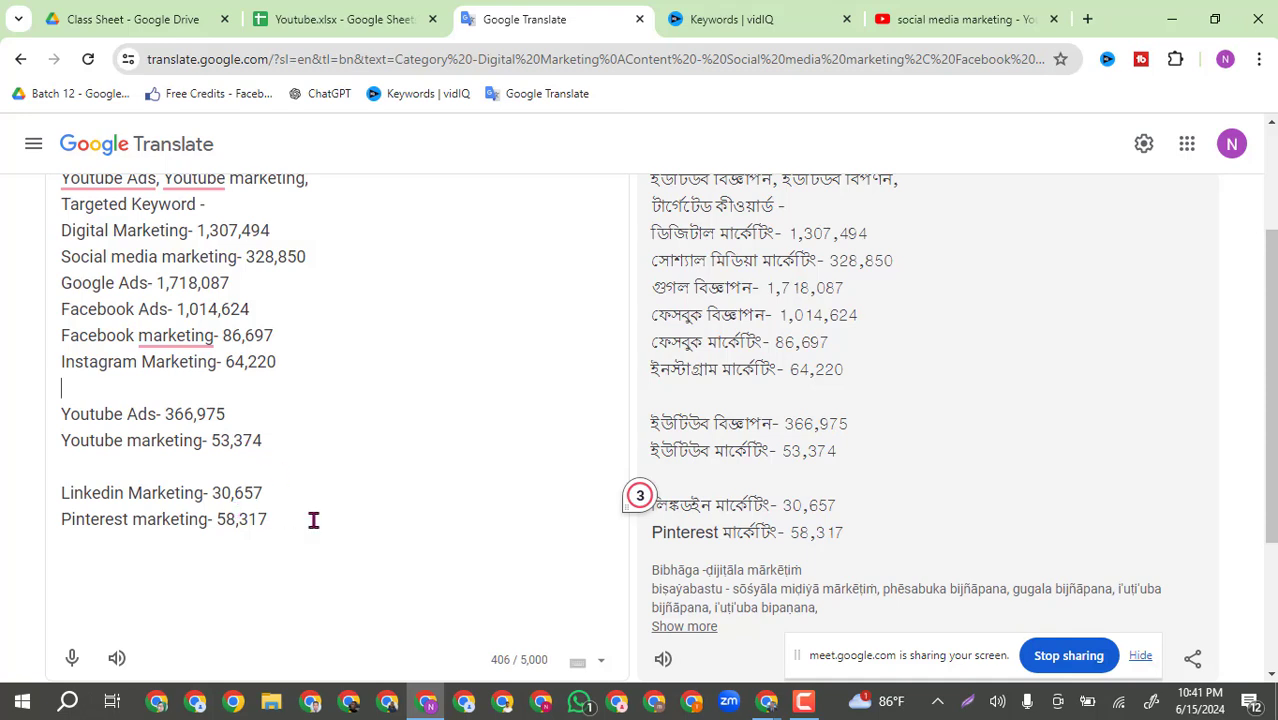
Move the line "Pinterest marketing- 58,317" directly below "Instagram Marketing" and add a blank line after it.
triple_click(60, 519)
key("ctrl+x")
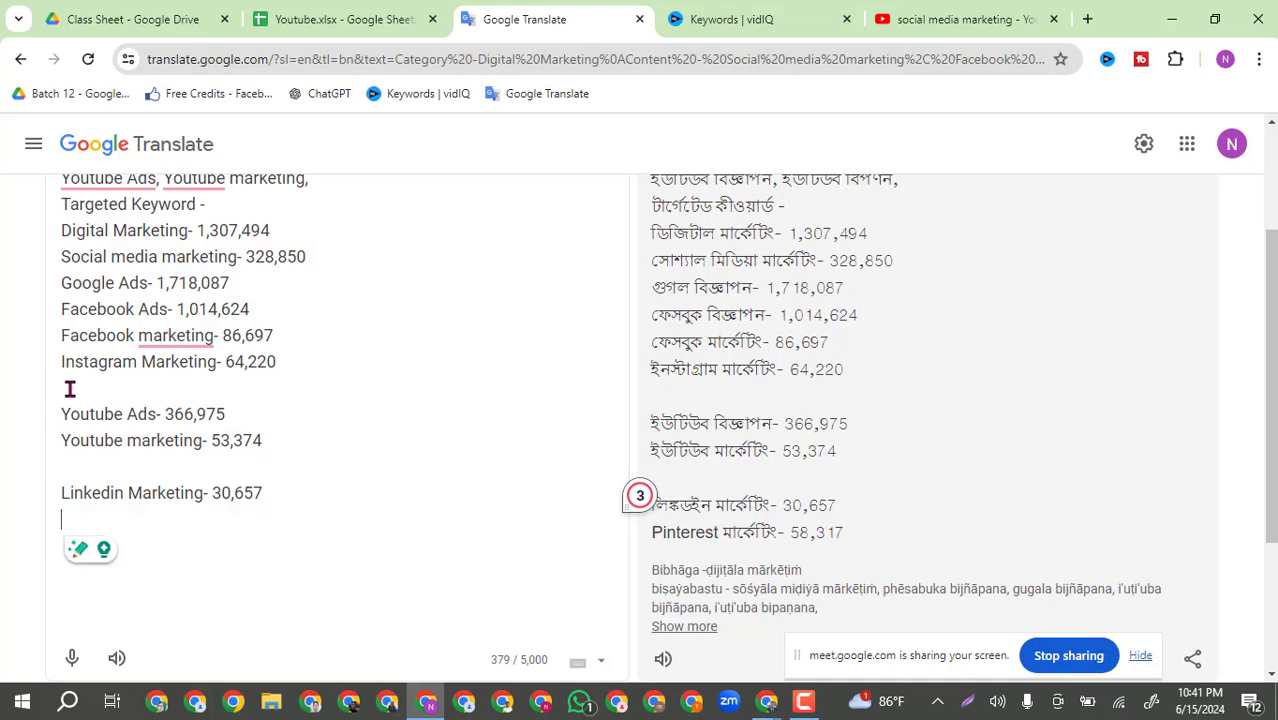
left_click(66, 386)
key("ctrl+v")
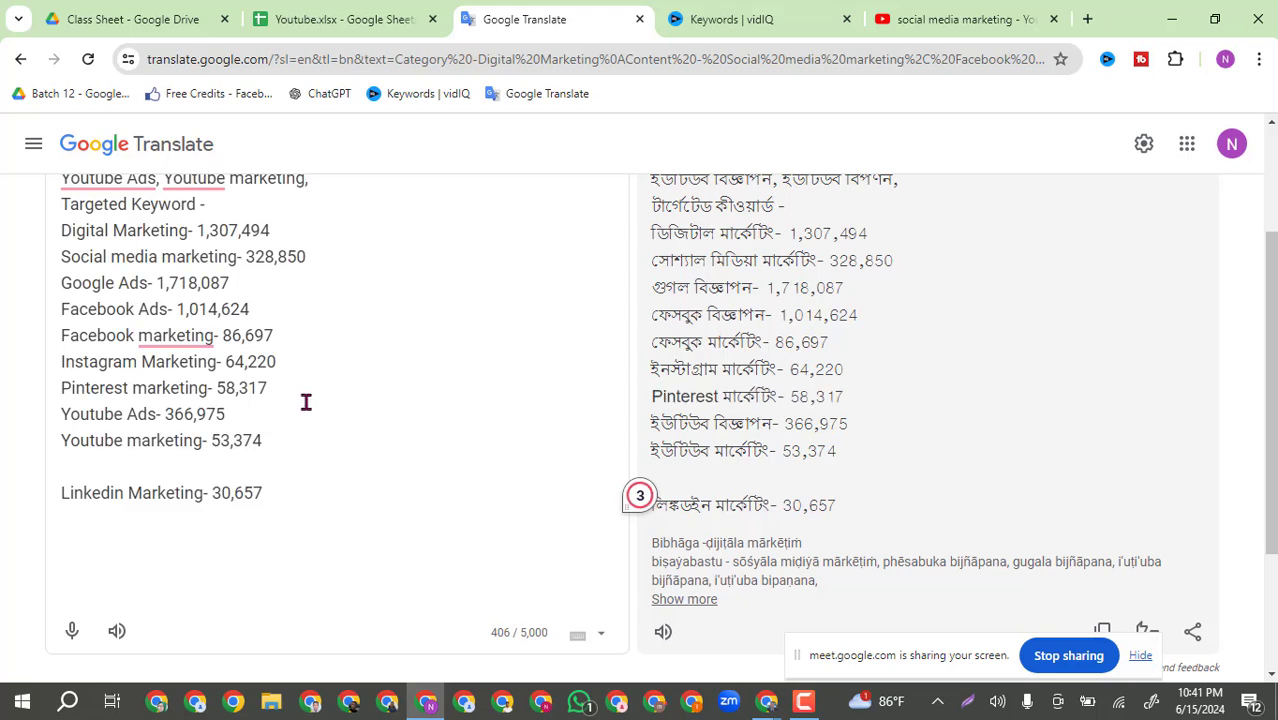
key("Return")
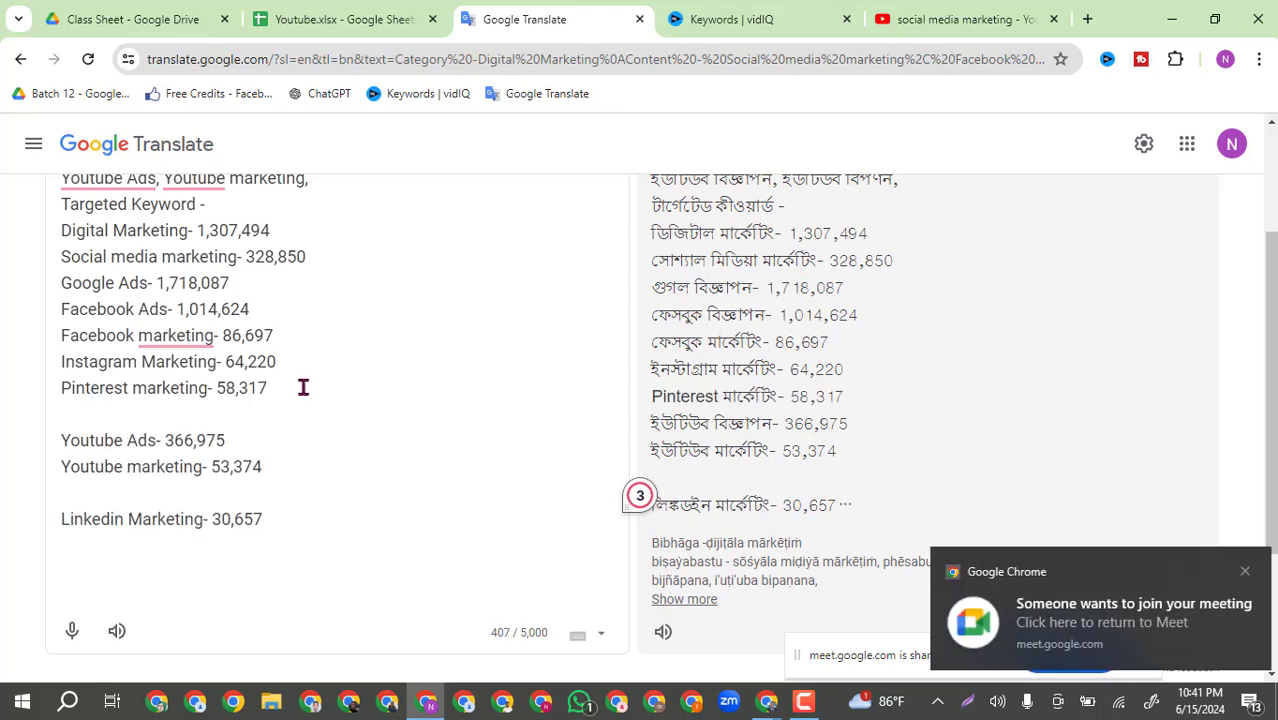
Move the line "Youtube marketing- 53,374" between "Pinterest marketing" and "Youtube Ads" in the keyword list.
left_click(307, 464)
key("shift+Home")
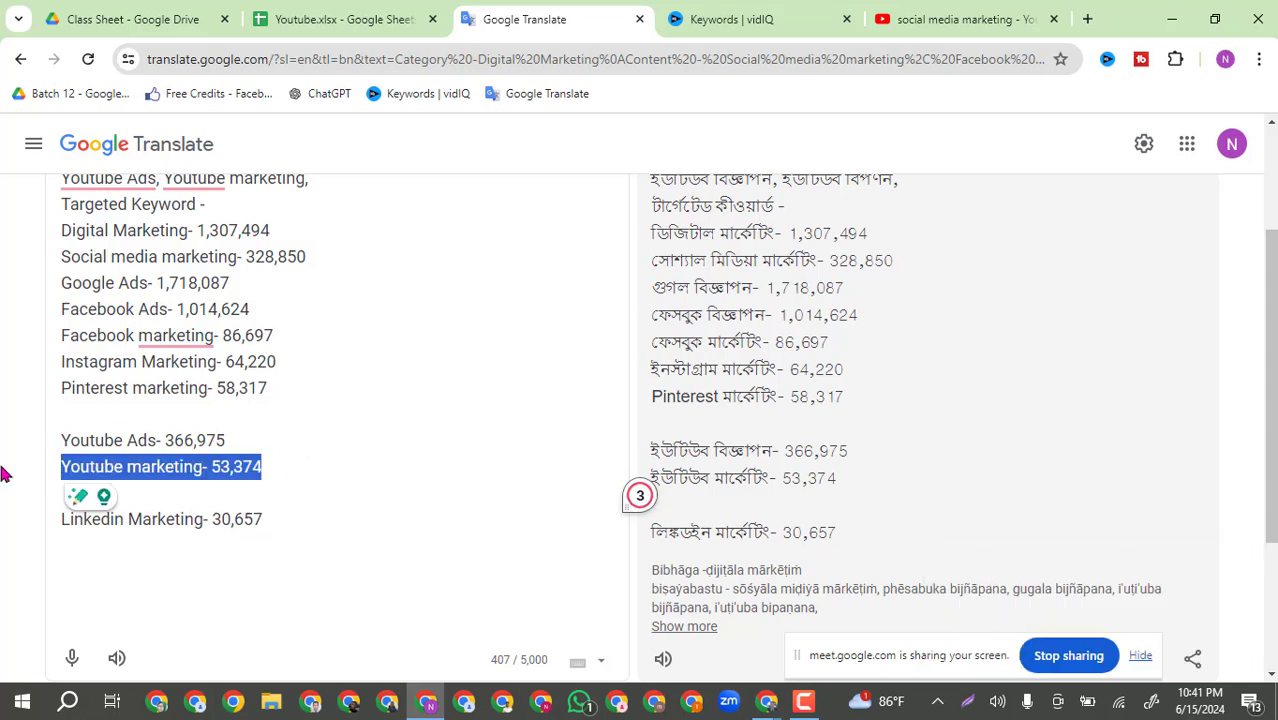
key("BackSpace")
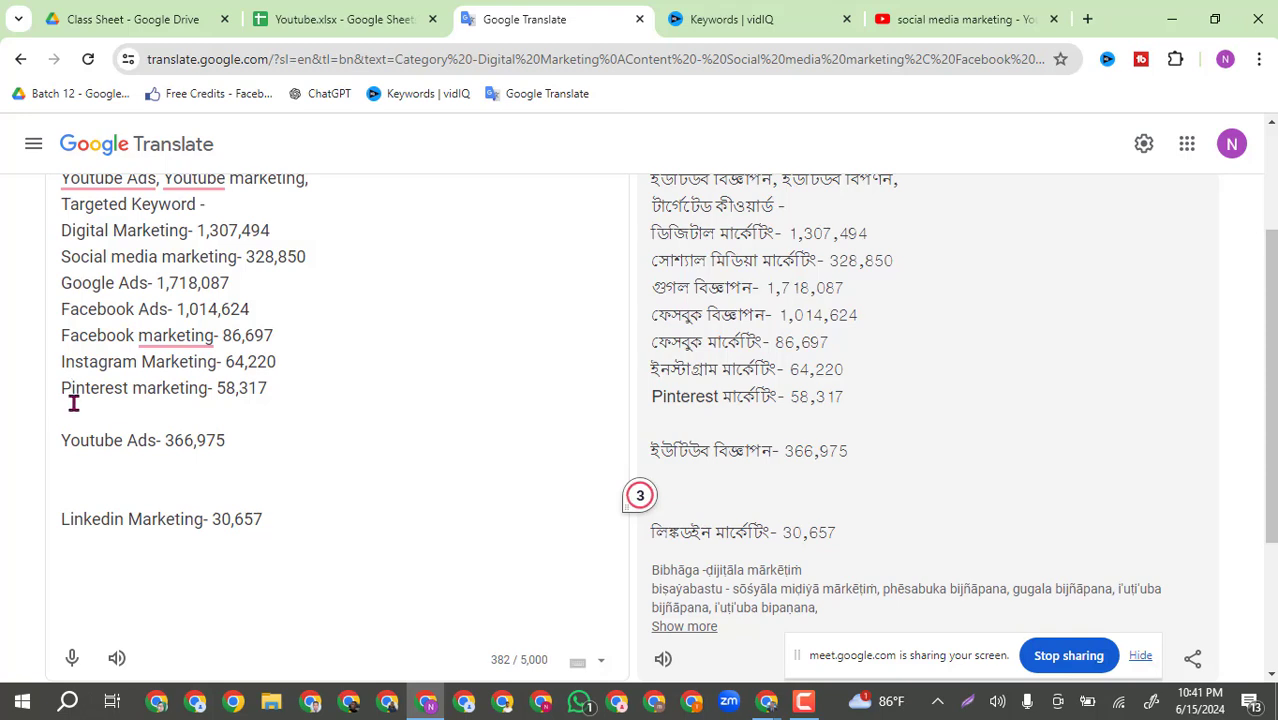
left_click(68, 414)
key("ctrl+v")
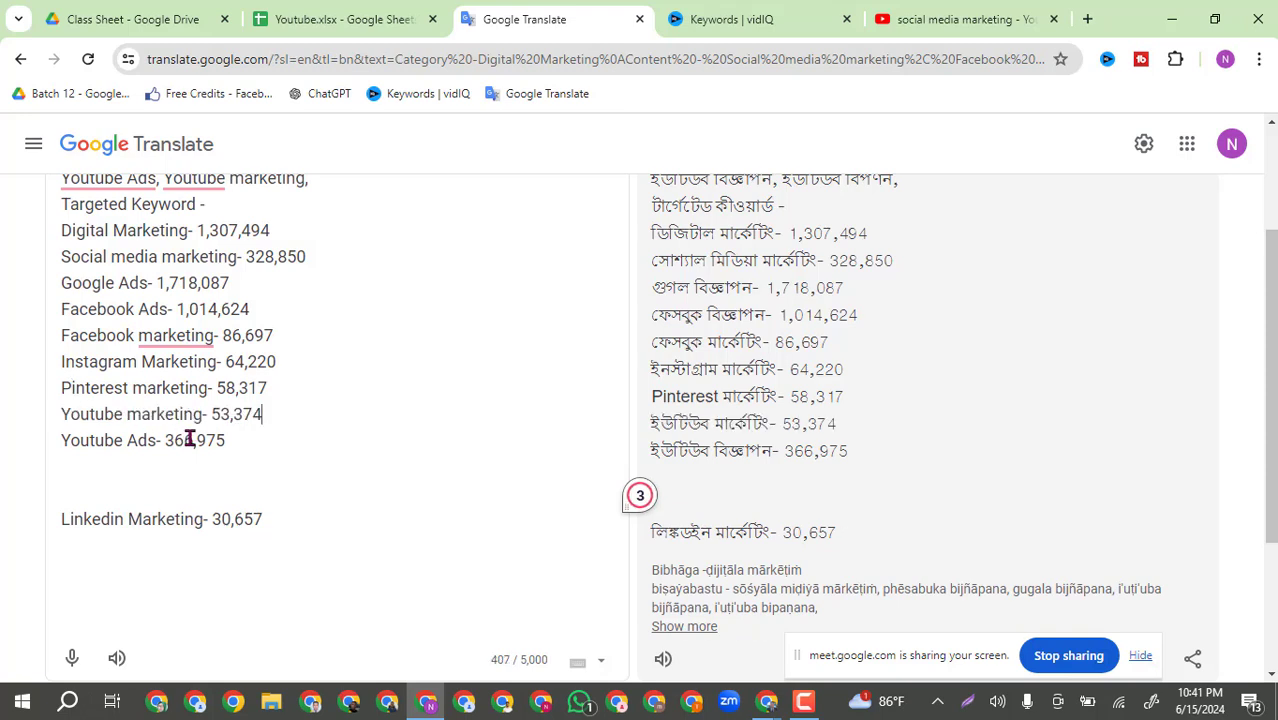
Remove the blank lines between "Youtube Ads" and "Linkedin Marketing" in the keyword list.
left_click(70, 492)
key("BackSpace")
key("BackSpace")
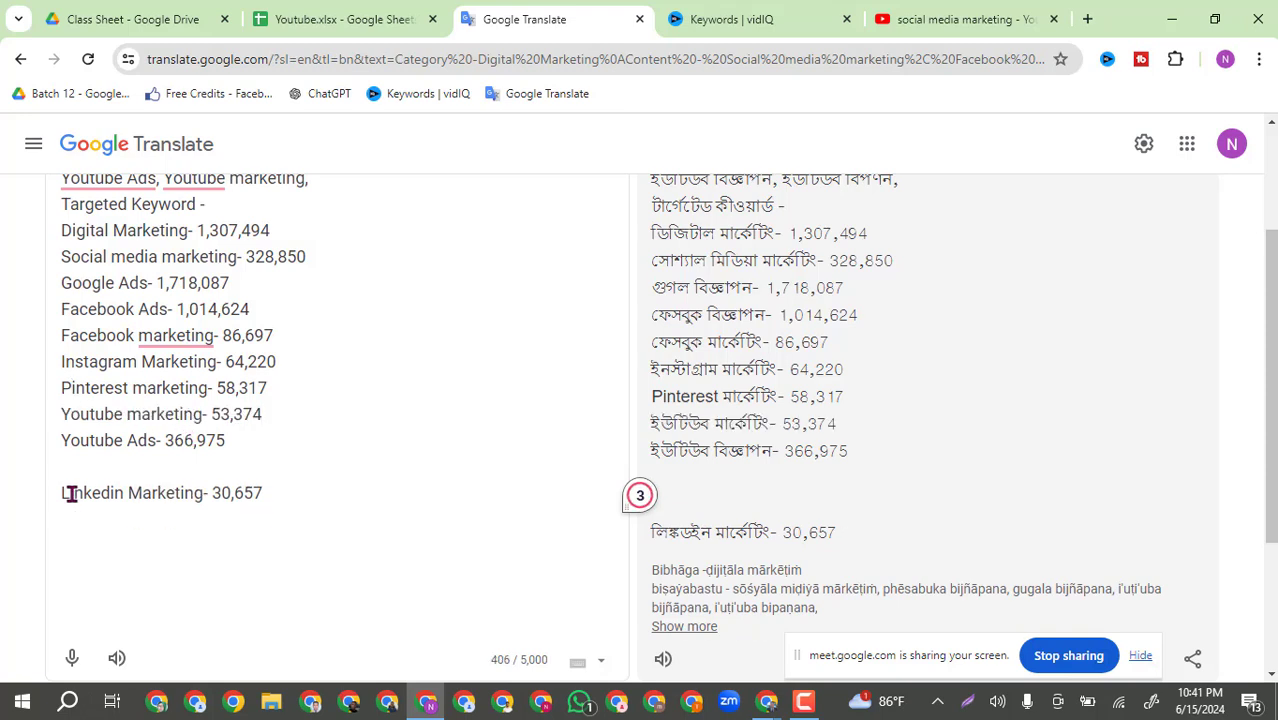
left_click(347, 446)
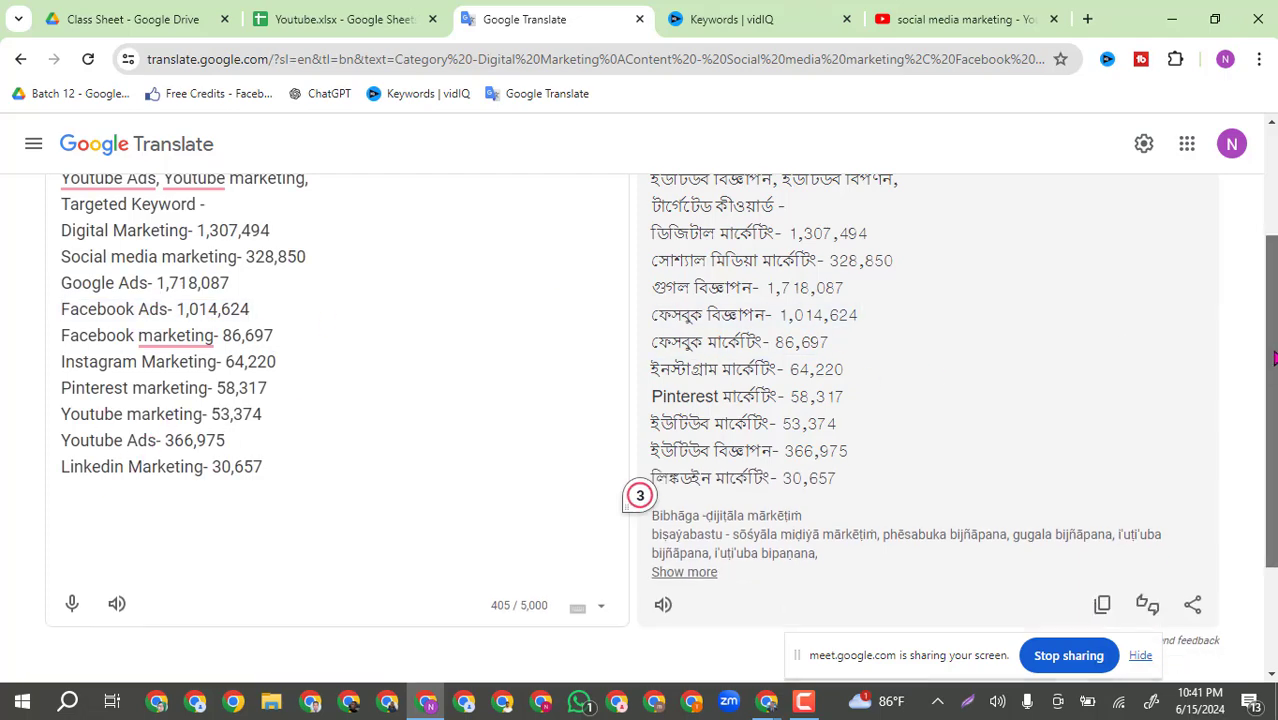
Review the category and "Digital Marketing" keyword in the Google Translate list alongside the Youtube spreadsheet and the vidIQ "pinterest marketing" overview.
scroll(455, 438, "up", 2)
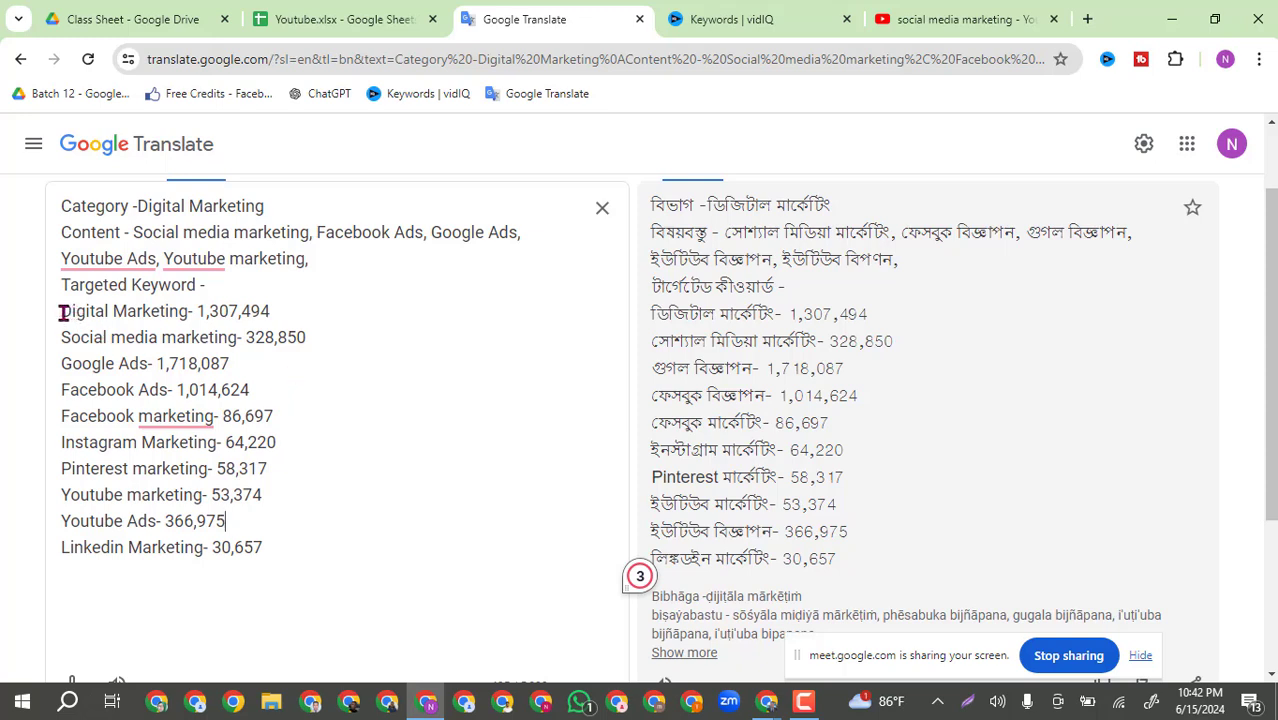
left_click_drag(62, 312, 108, 363)
left_click_drag(62, 312, 189, 314)
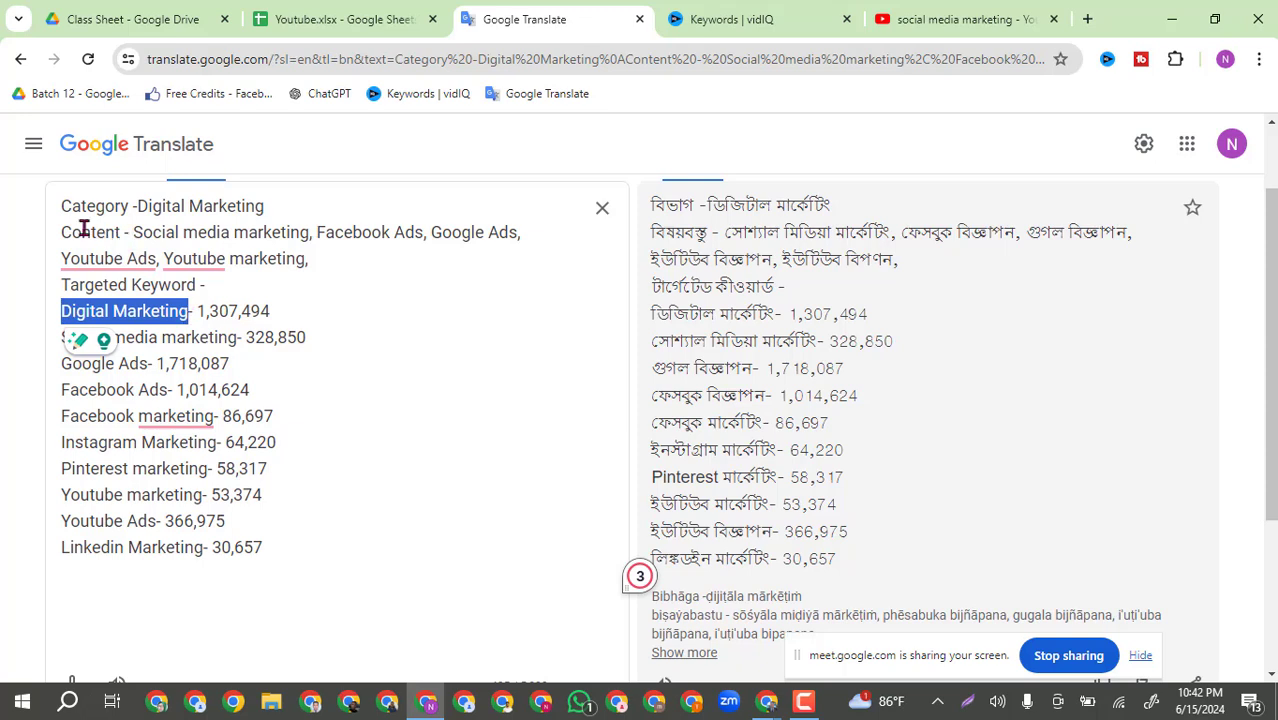
left_click_drag(62, 207, 148, 208)
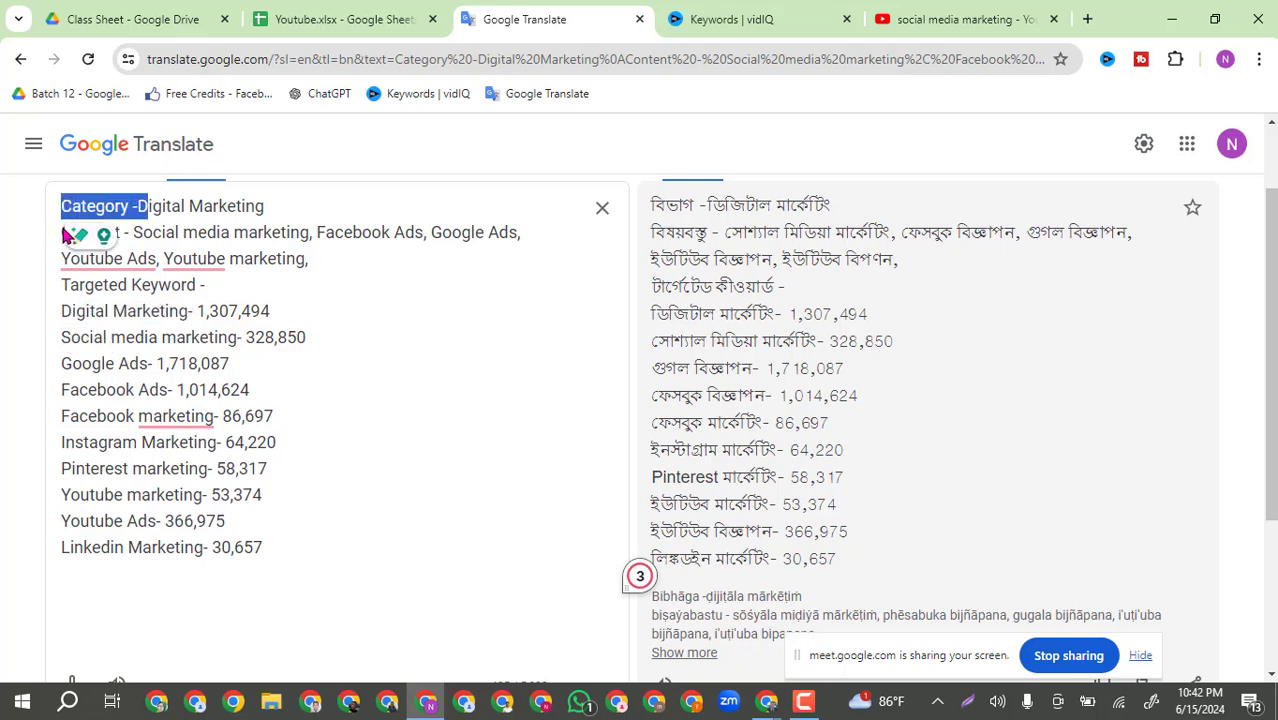
left_click(407, 300)
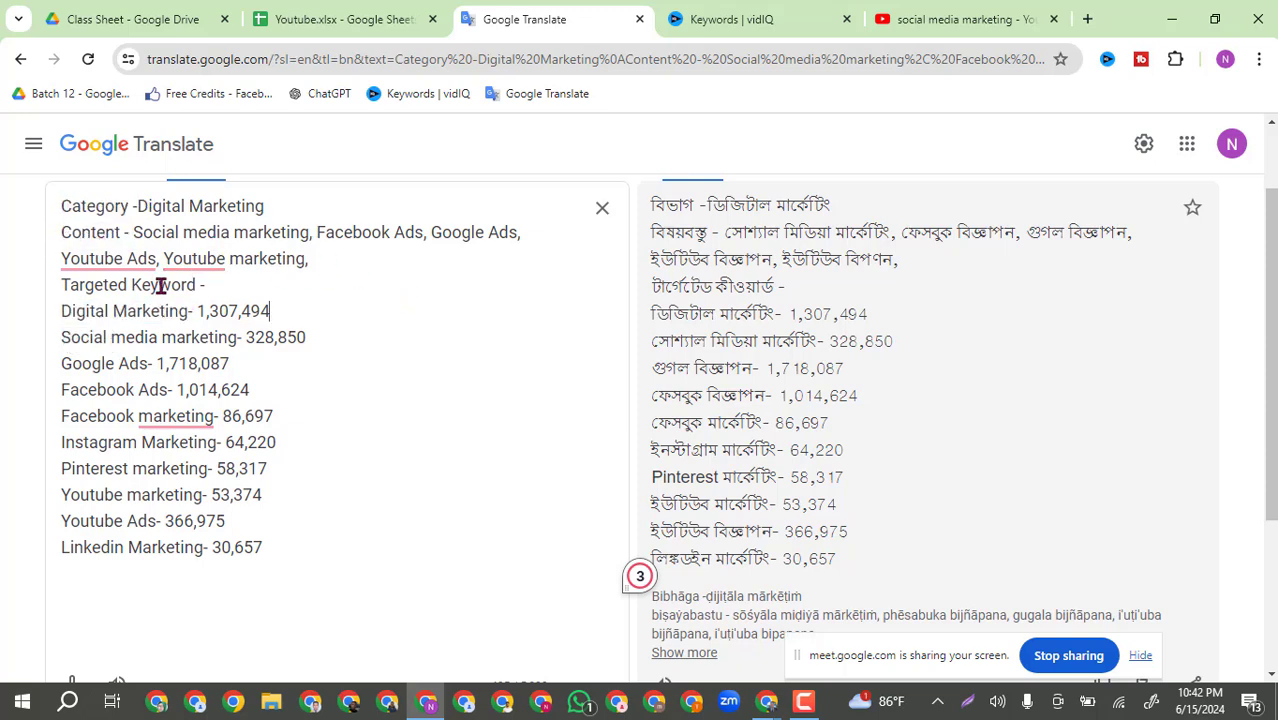
left_click(316, 21)
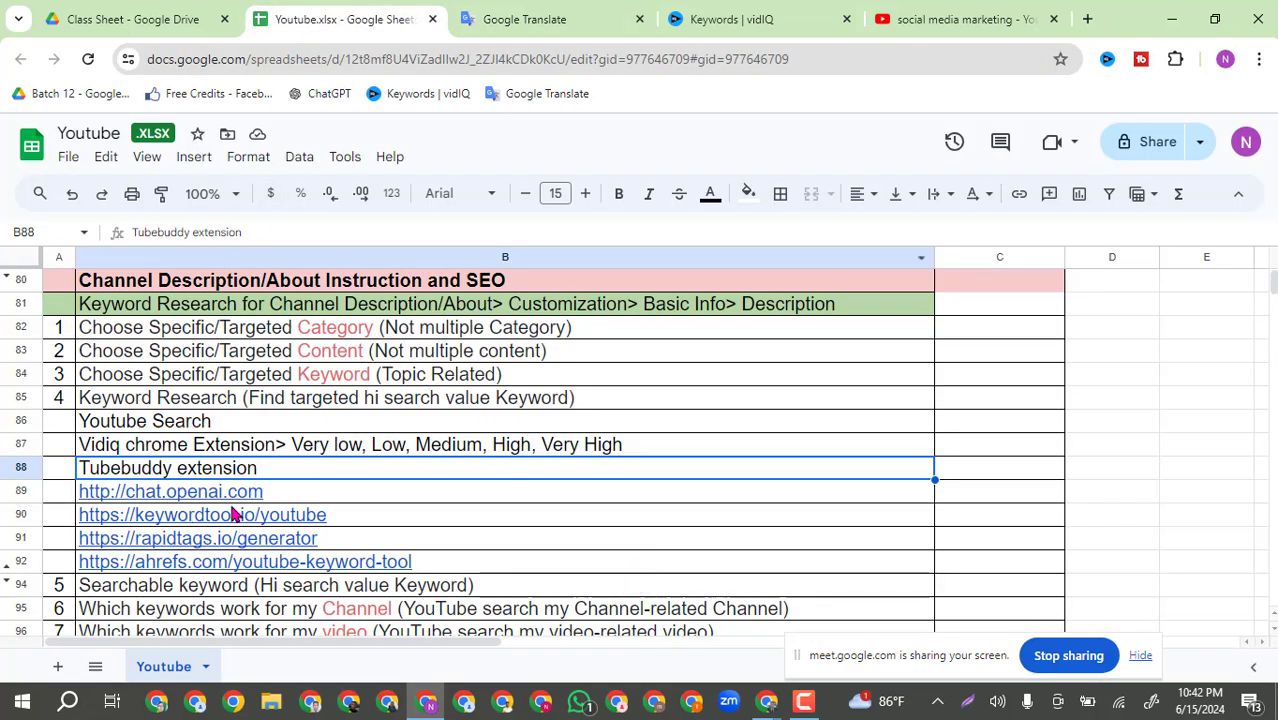
left_click(714, 12)
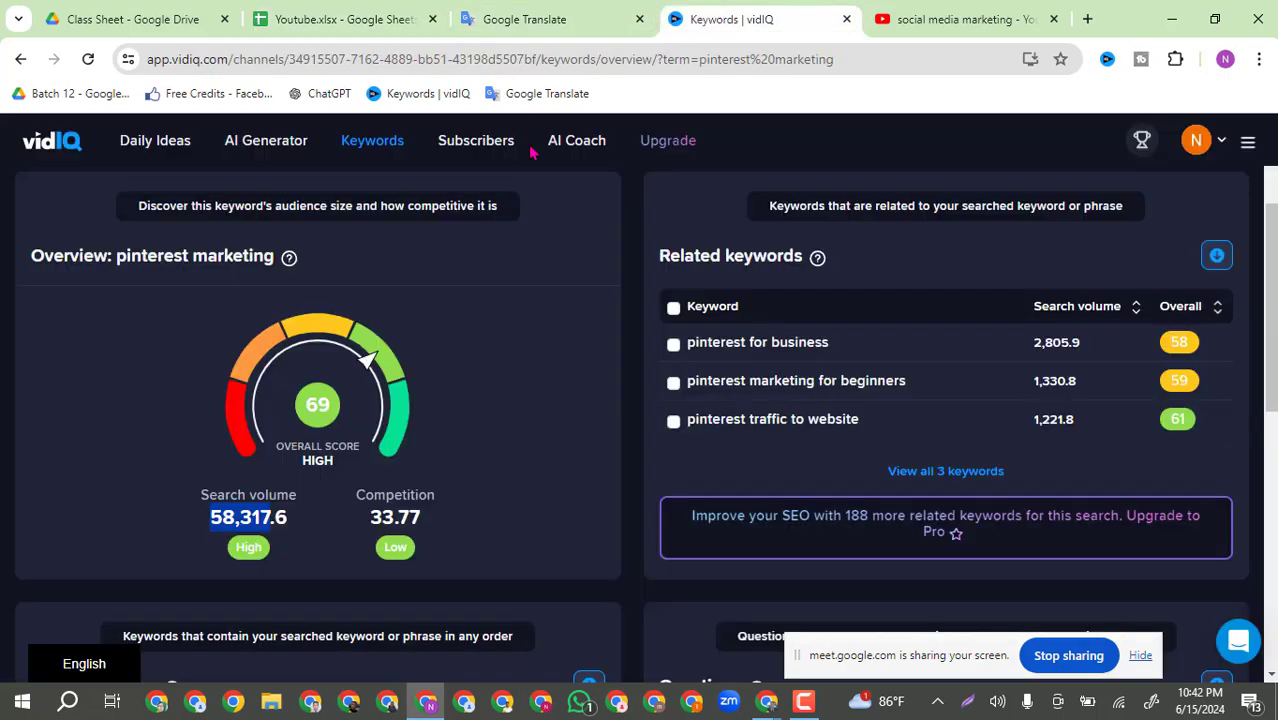
left_click(533, 18)
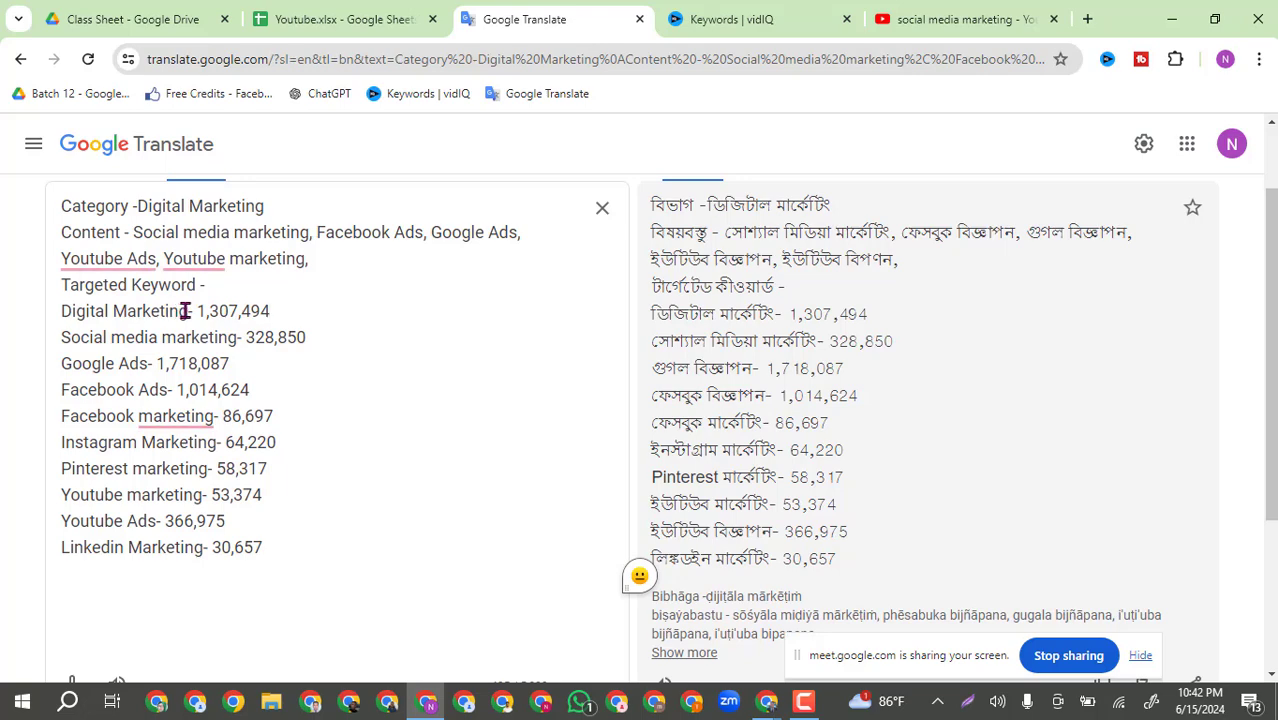
left_click(757, 17)
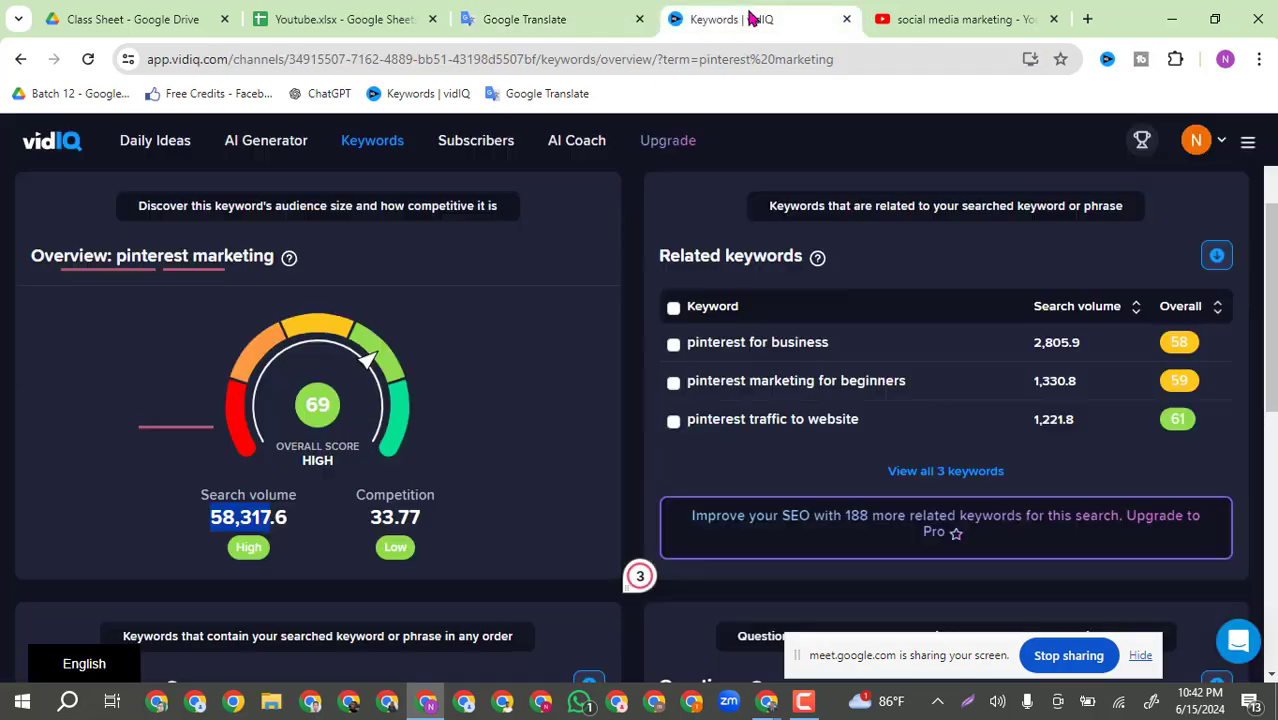
left_click(565, 12)
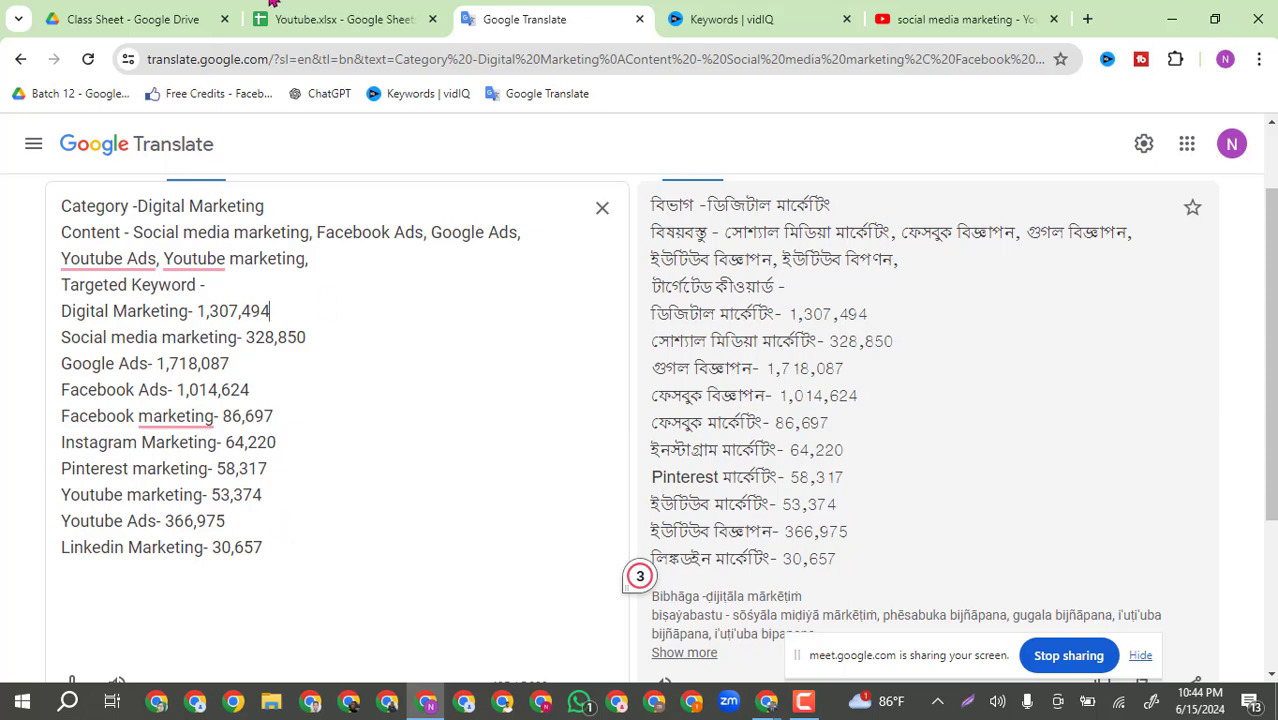
Switch to the Youtube spreadsheet and review the targeted content, keyword and keyword research tool entries in rows 83 to 92.
left_click(335, 18)
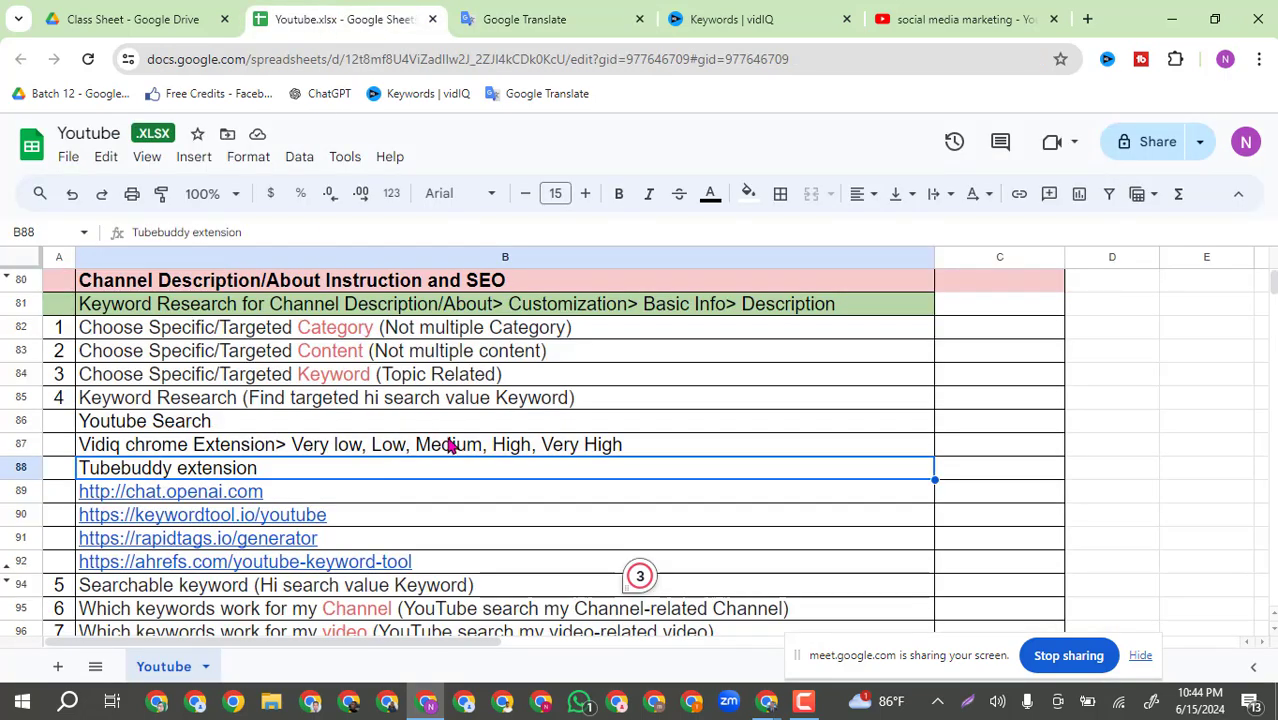
left_click(346, 356)
left_click(337, 386)
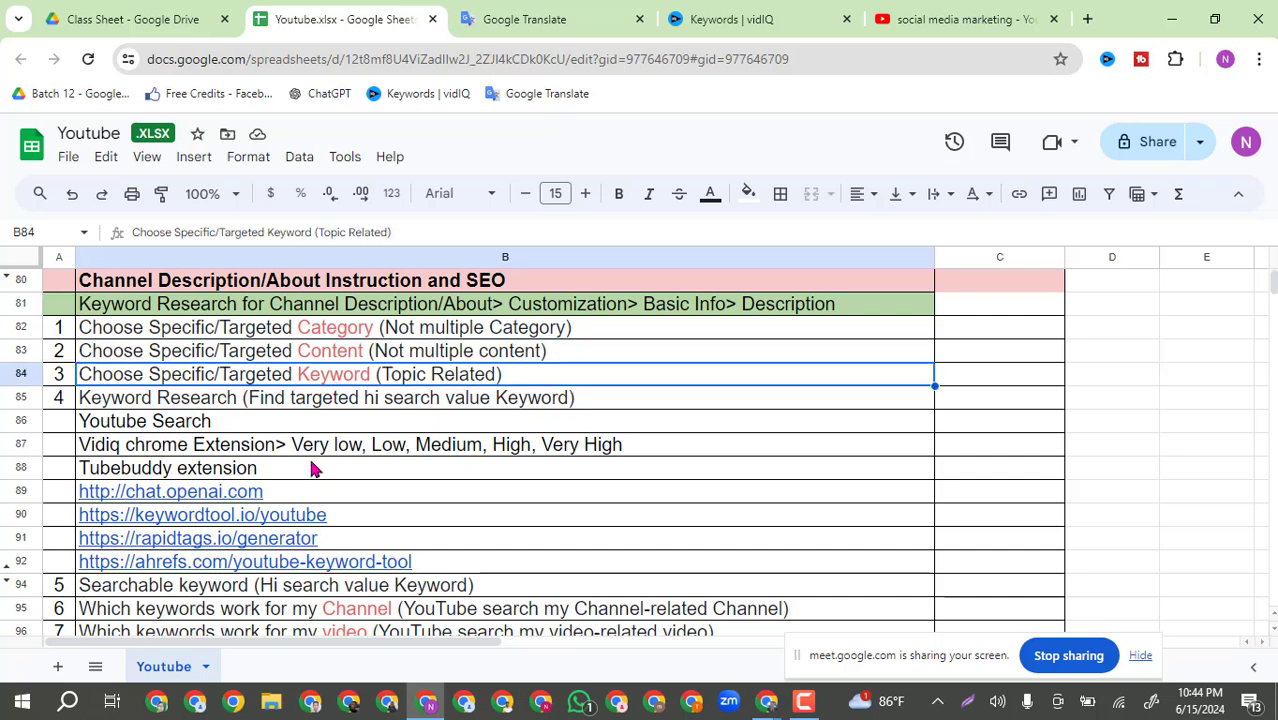
left_click(143, 425)
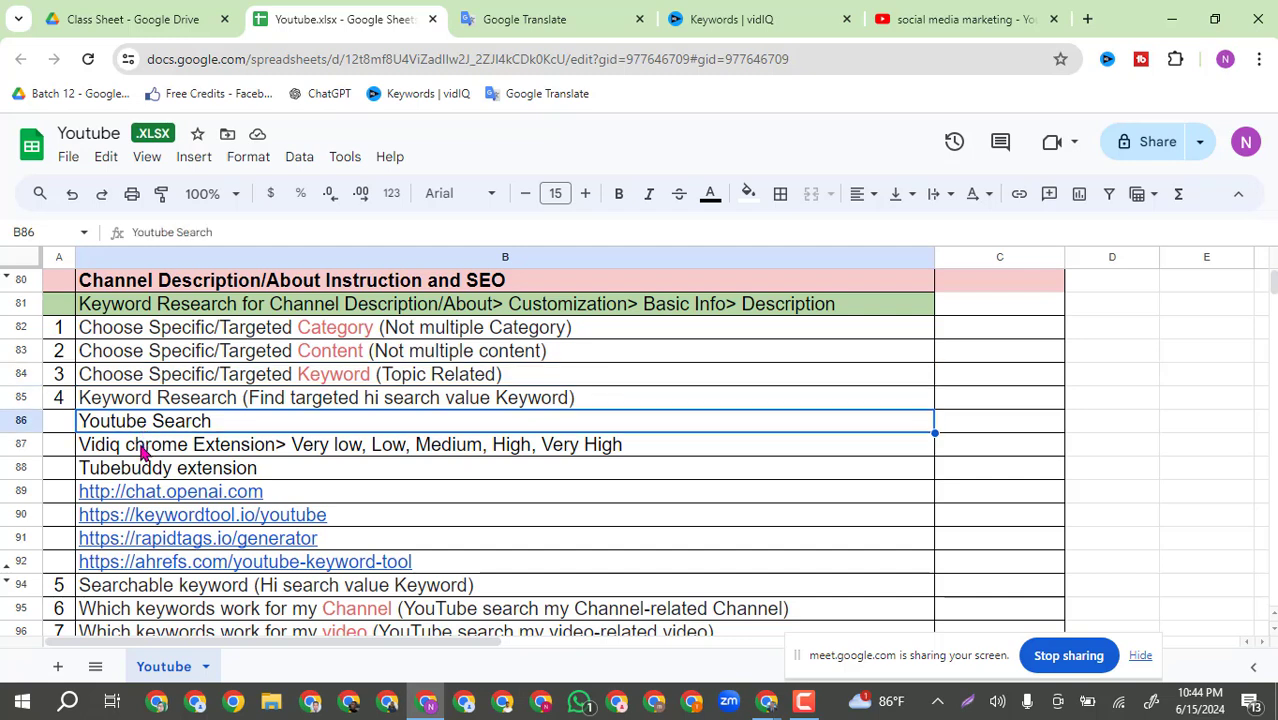
left_click(143, 450)
left_click(145, 474)
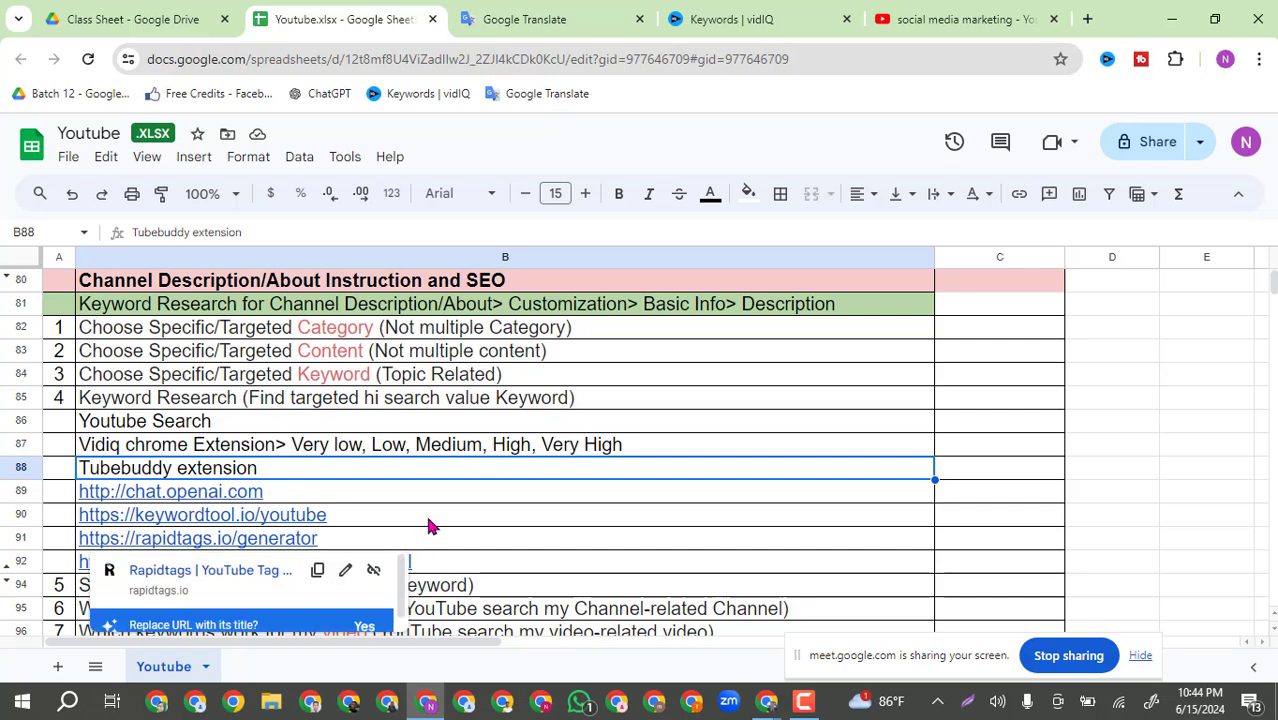
left_click(505, 563)
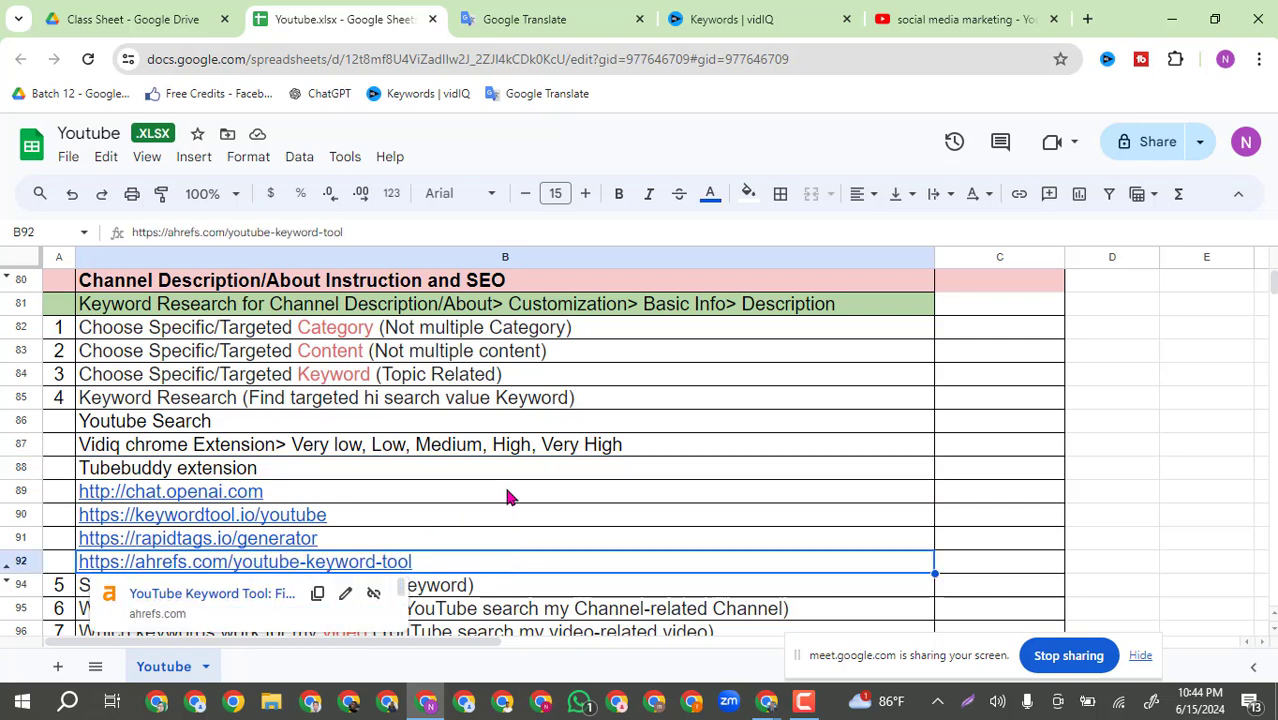
Review the searchable keyword, channel keyword and video keyword entries in rows 94 to 97 of the Youtube spreadsheet.
left_click(533, 585)
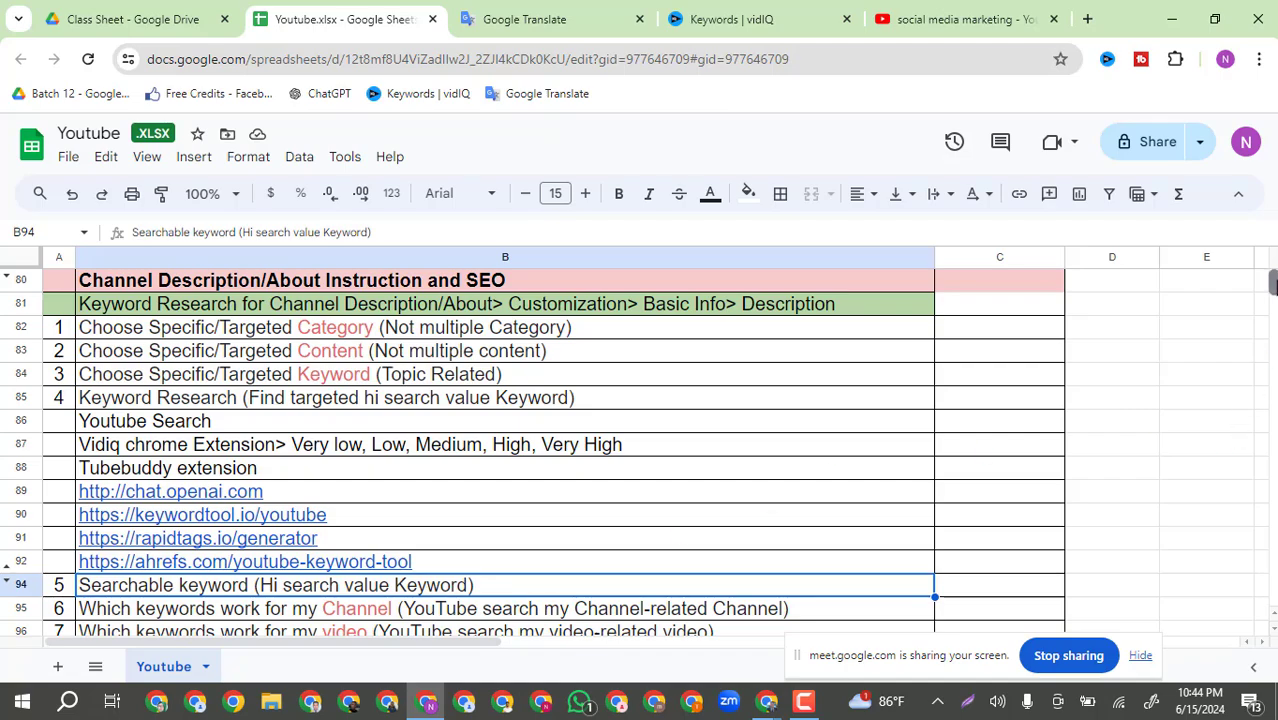
mouse_move(1273, 283)
left_mouse_down()
mouse_move(1273, 297)
mouse_move(1273, 283)
left_mouse_up()
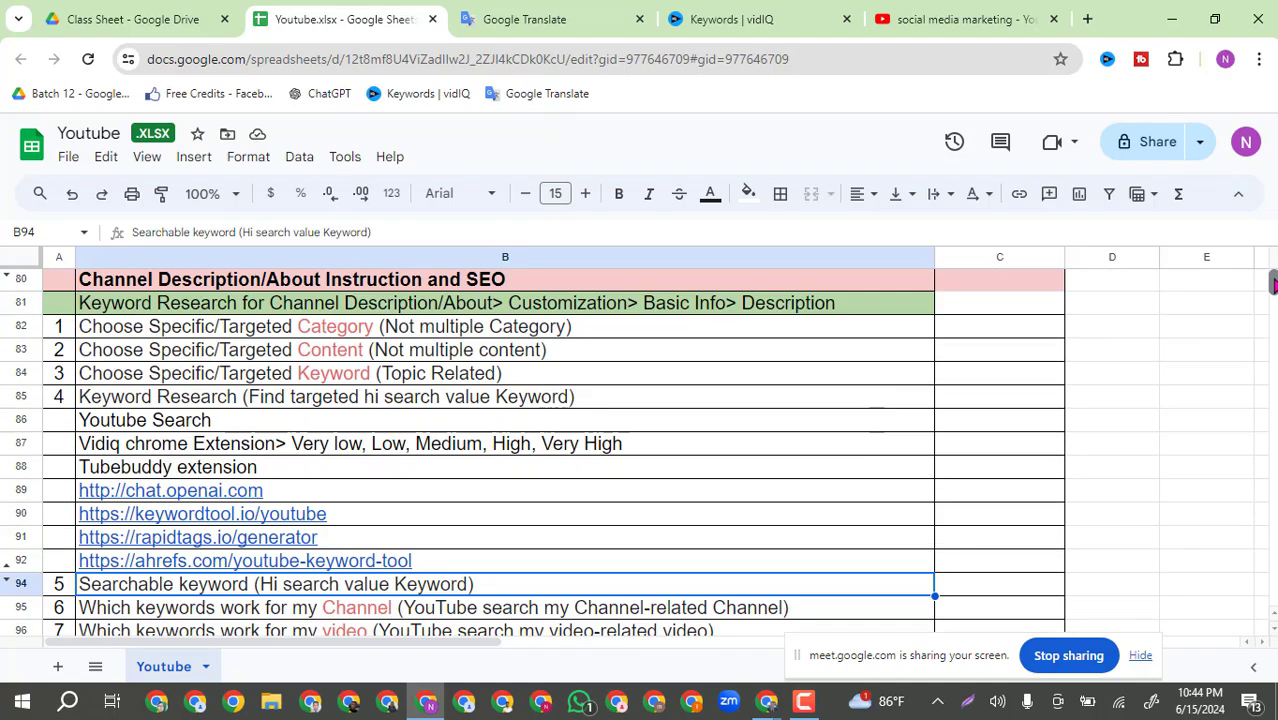
scroll(730, 528, "down", 1)
mouse_move(727, 437)
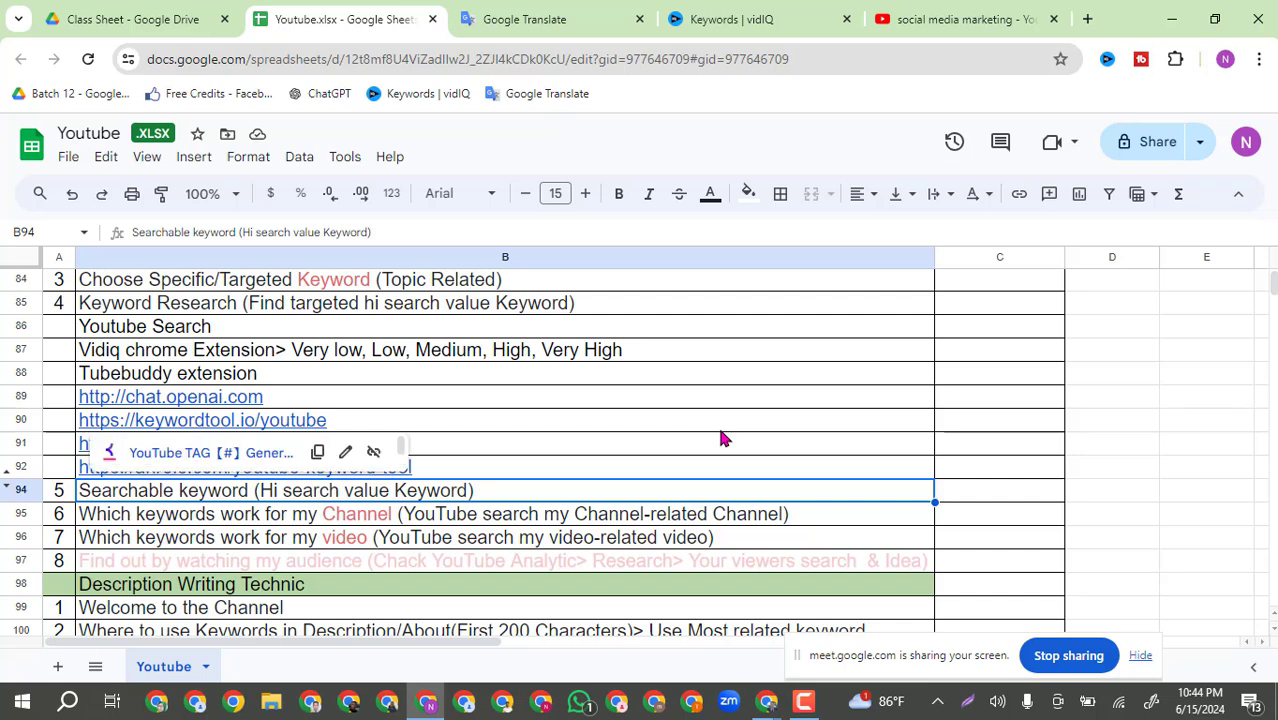
left_click(1093, 484)
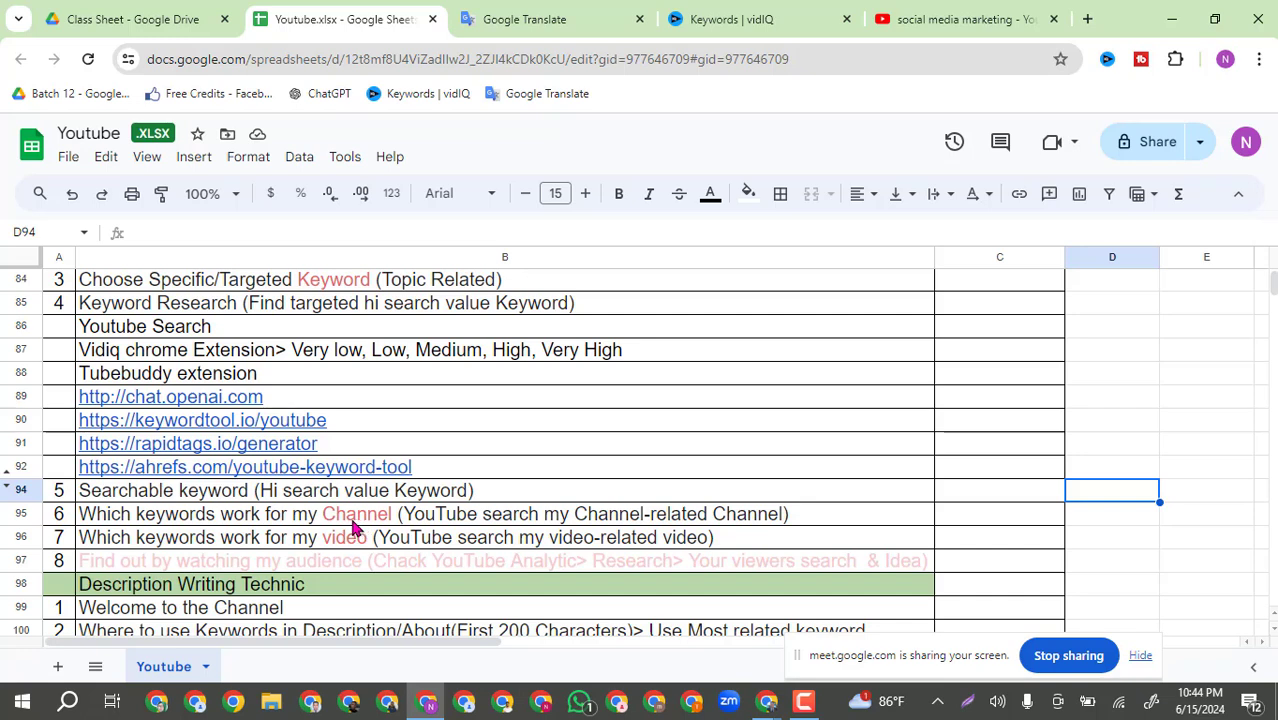
Switch to YouTube and search for "digital marketing" using the matching suggestion.
left_click(733, 15)
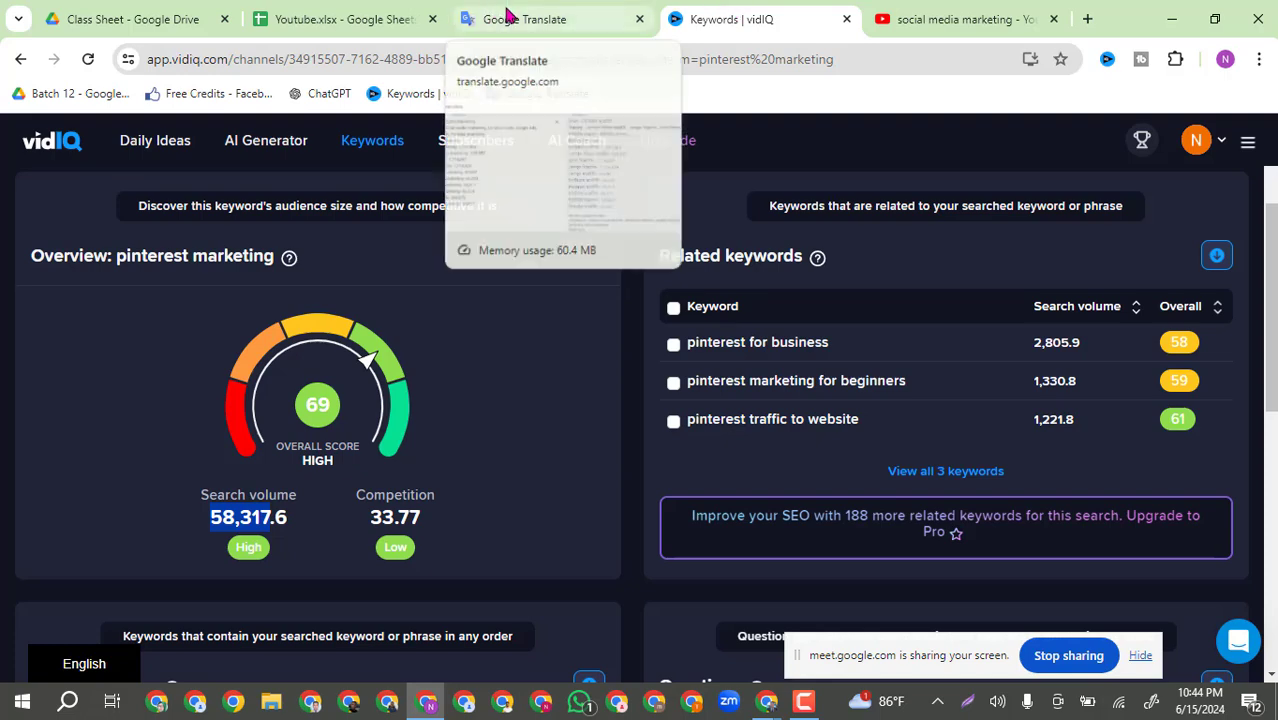
left_click(913, 24)
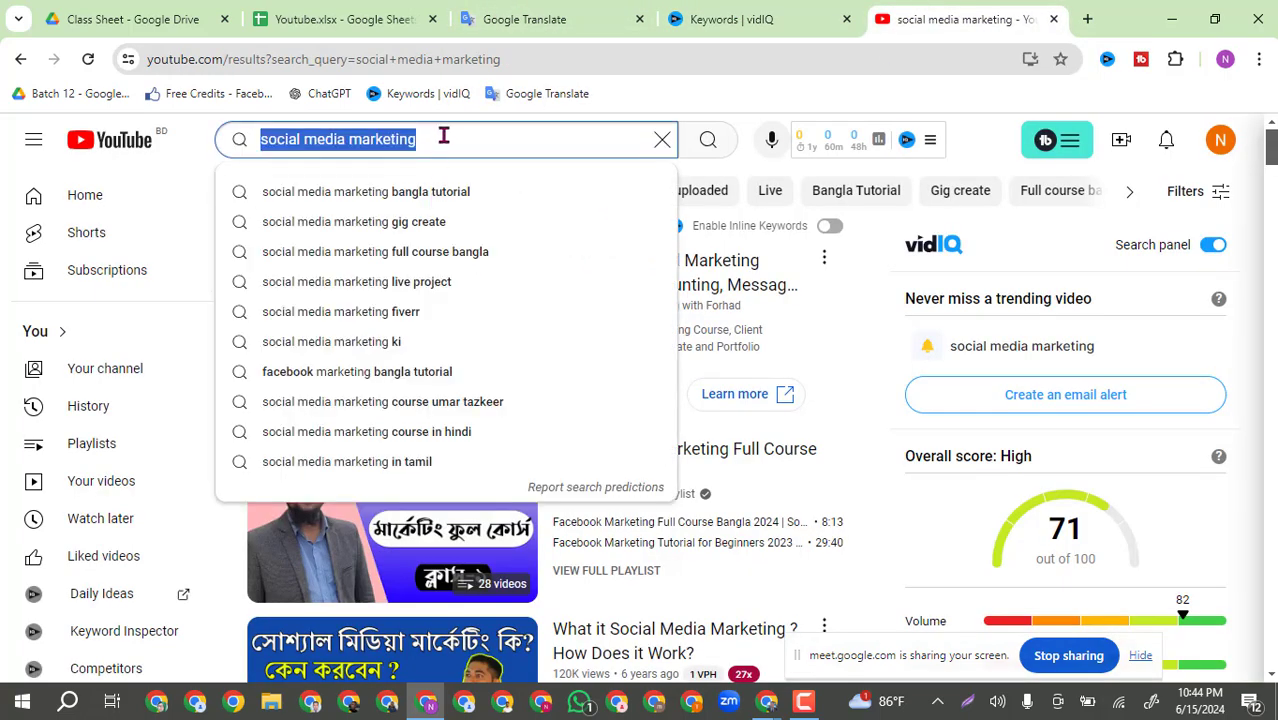
left_click(442, 136)
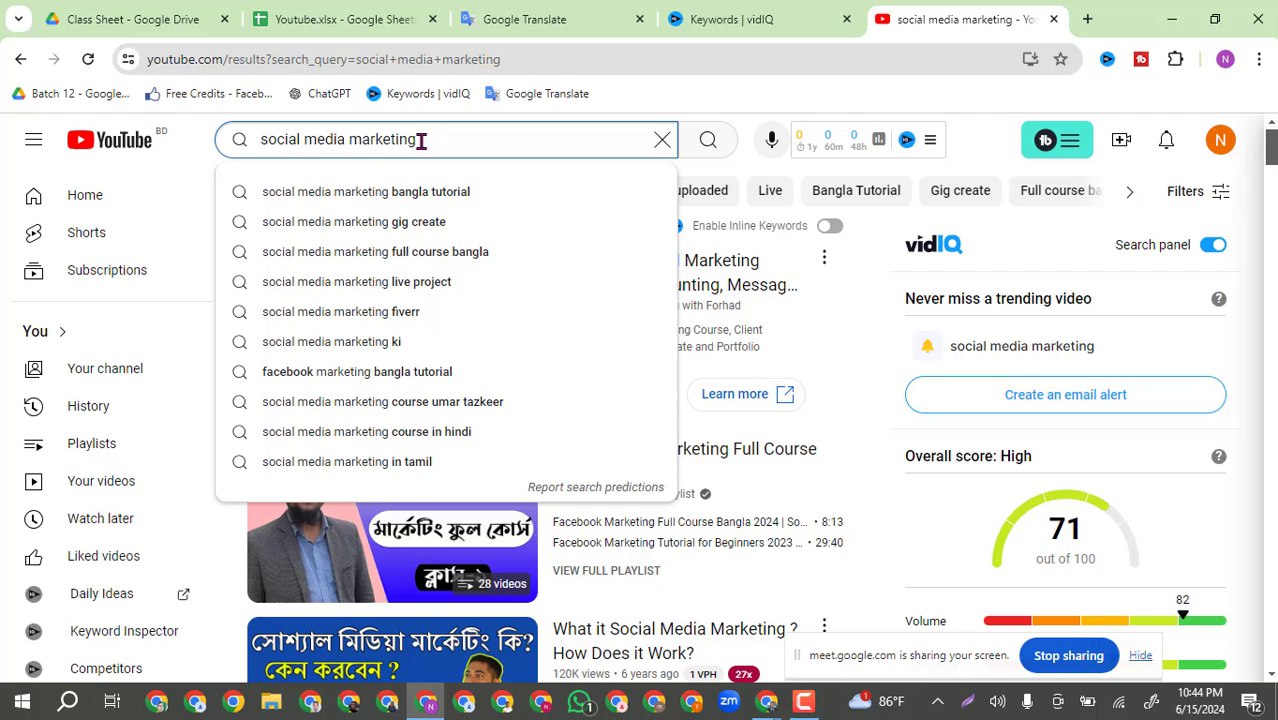
left_click_drag(428, 141, 255, 146)
type("di")
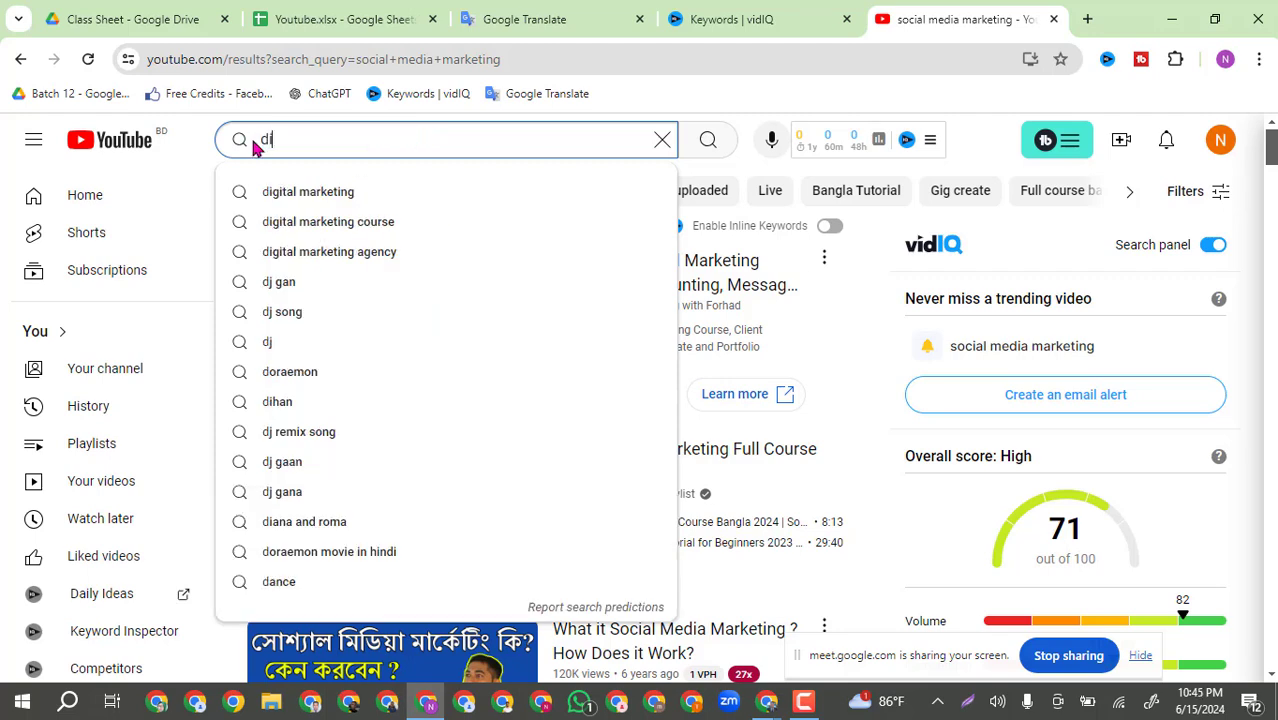
type("gital")
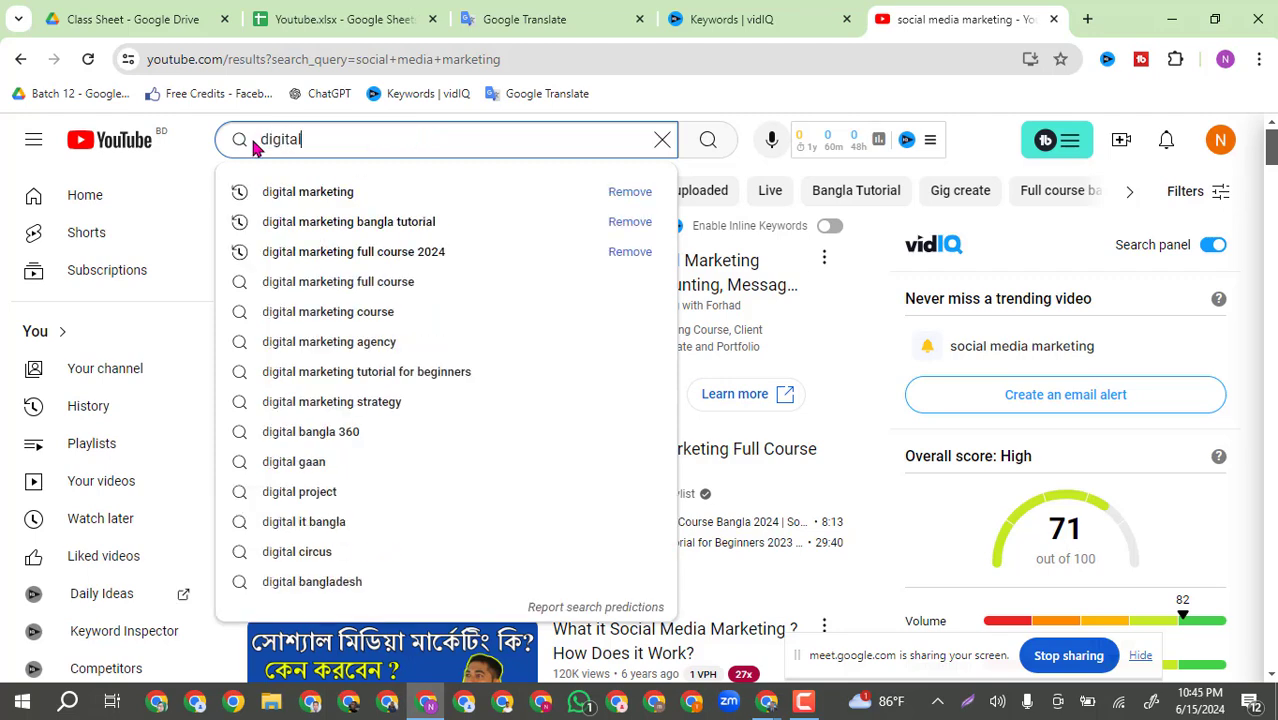
left_click(345, 196)
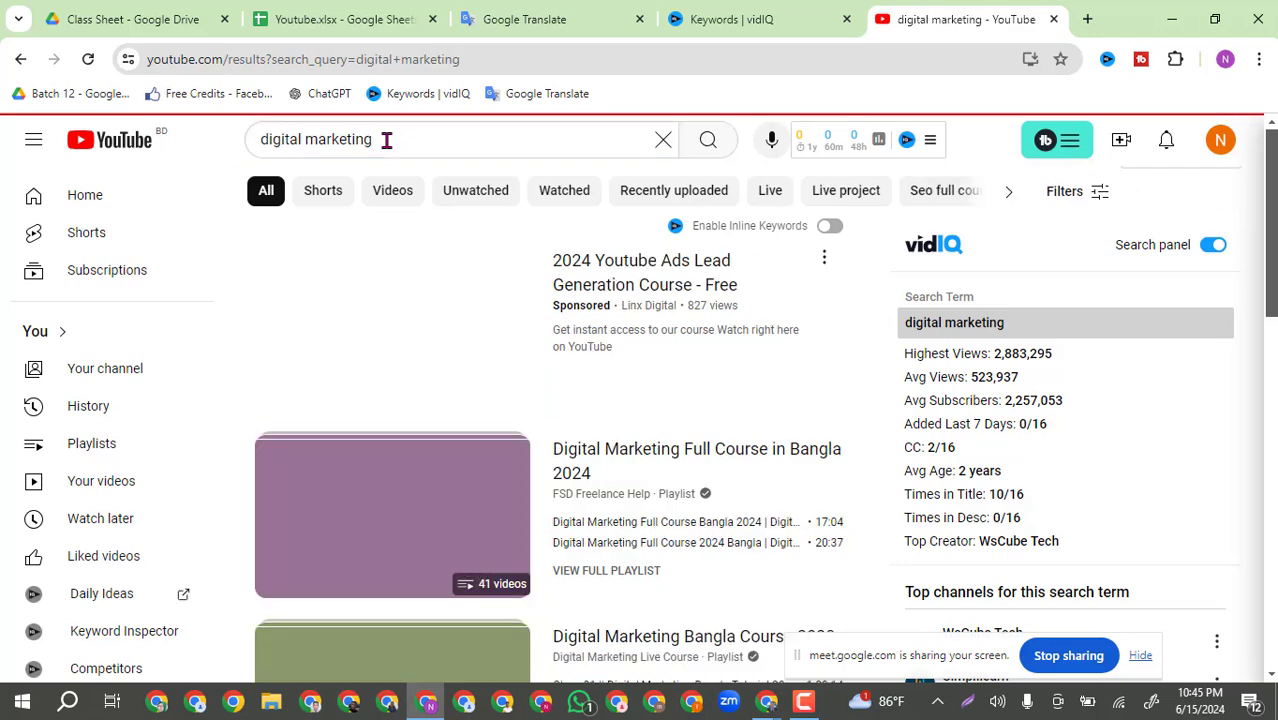
Enter "facebook ads" as the YouTube query to examine its search suggestions, and compare them with the searchable keyword row in the spreadsheet.
left_click(390, 139)
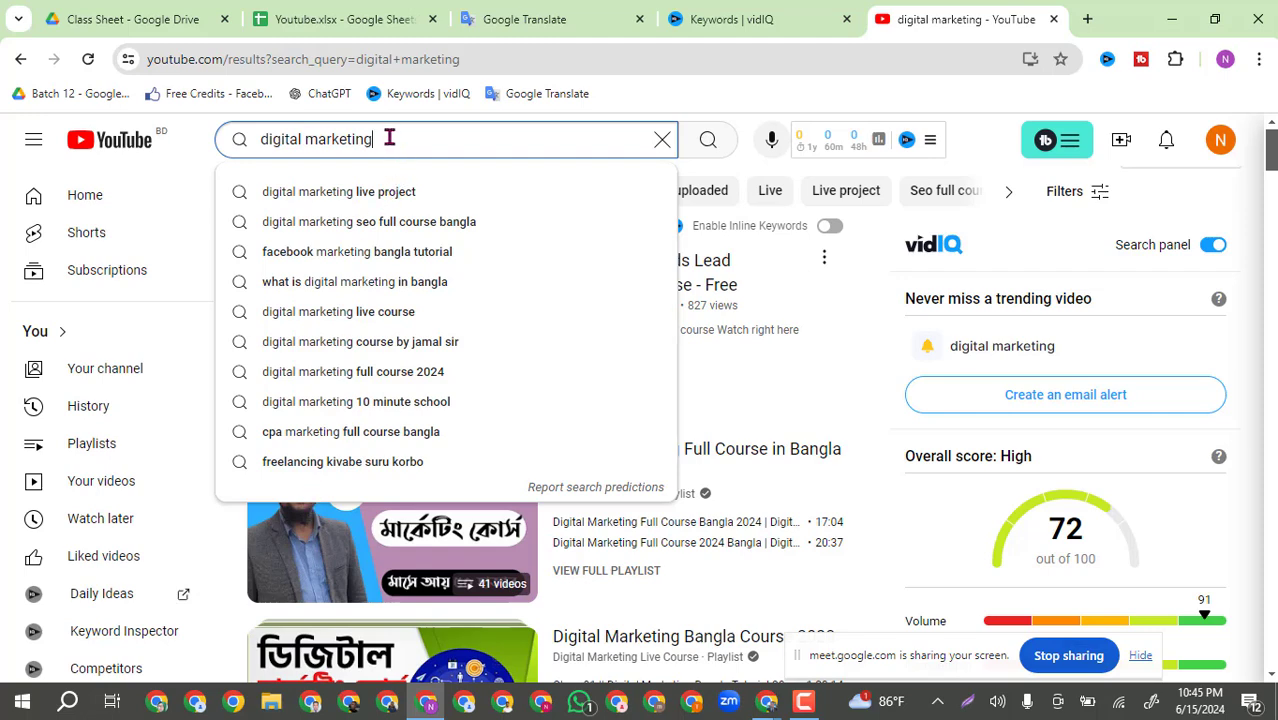
triple_click(255, 137)
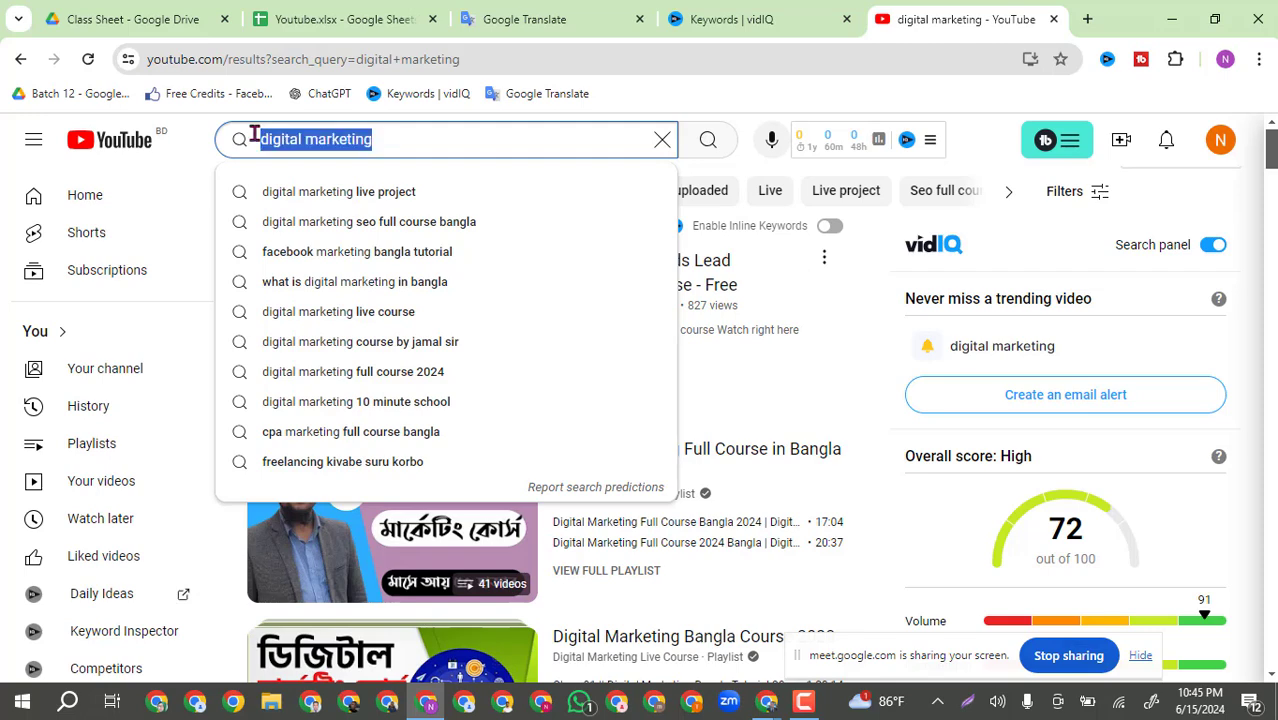
type("fa")
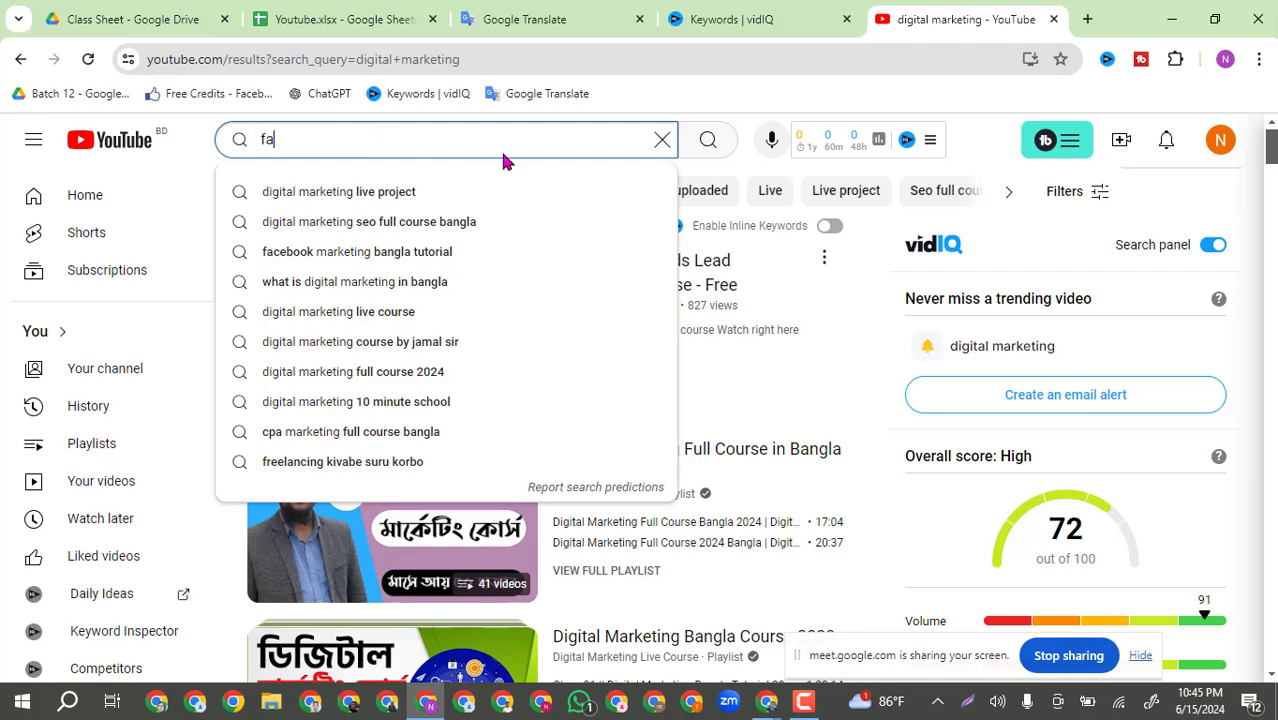
type("cebook ")
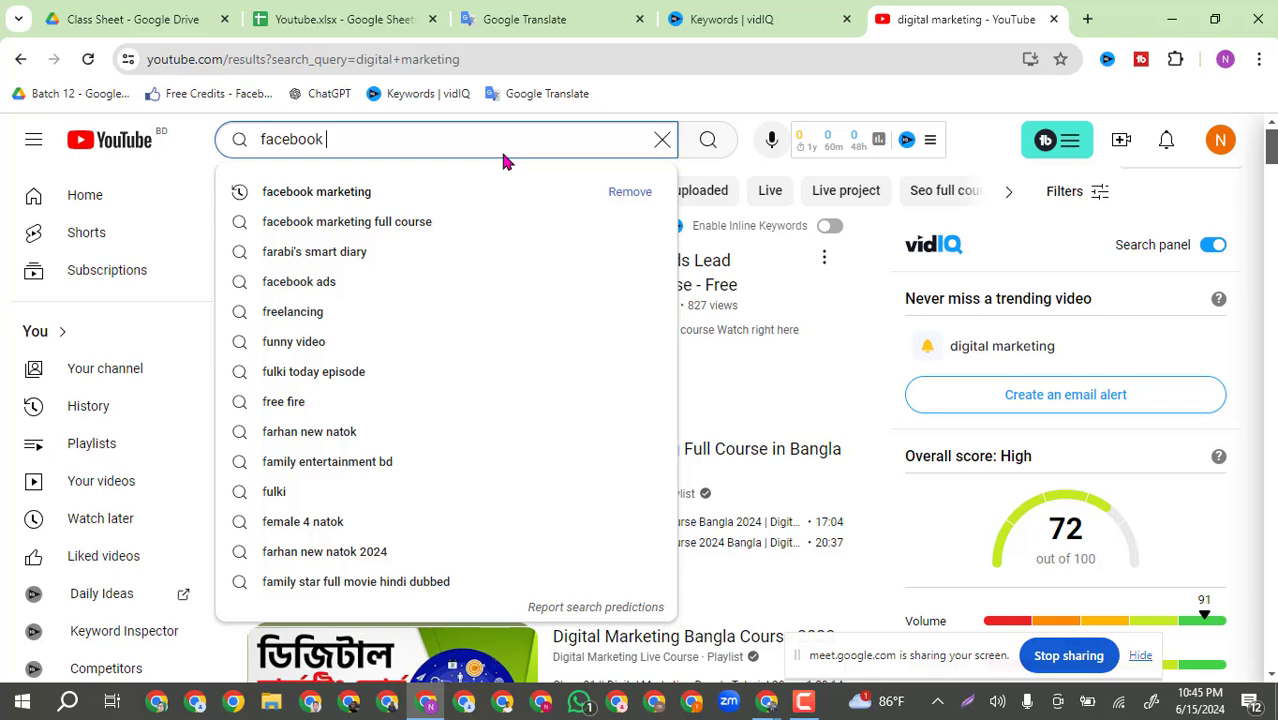
type("ads")
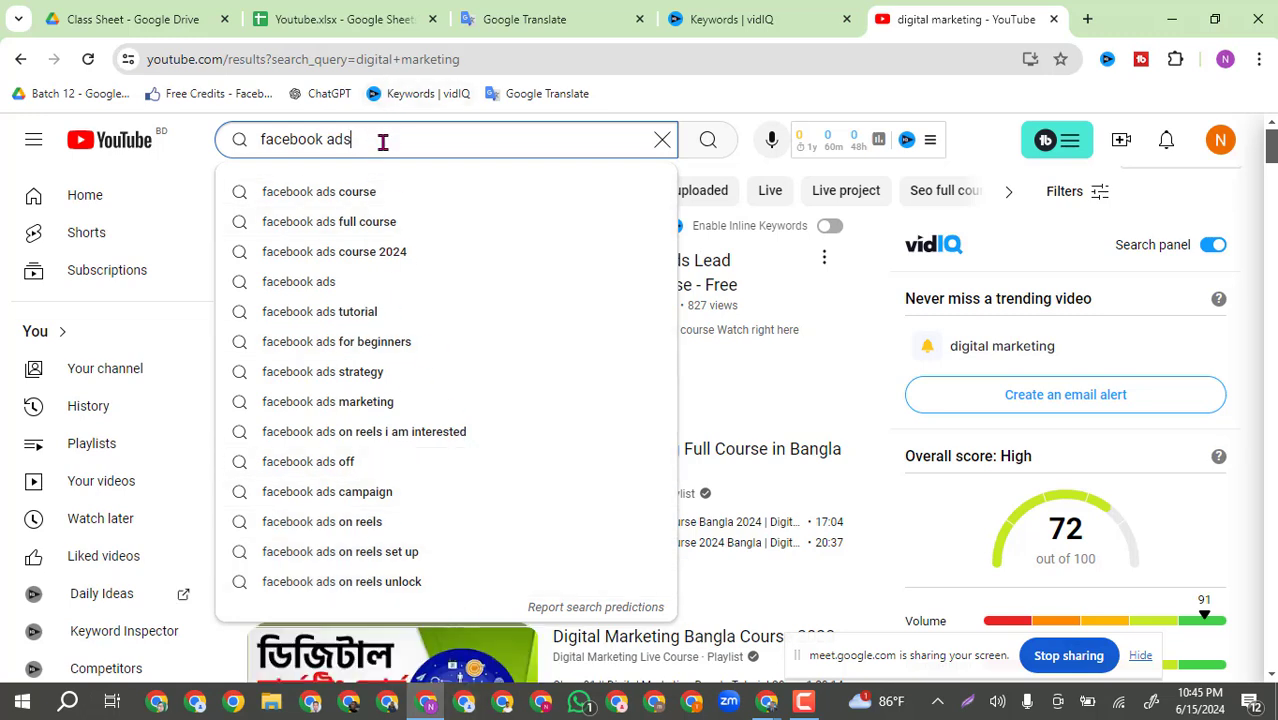
left_click(573, 9)
left_click(386, 16)
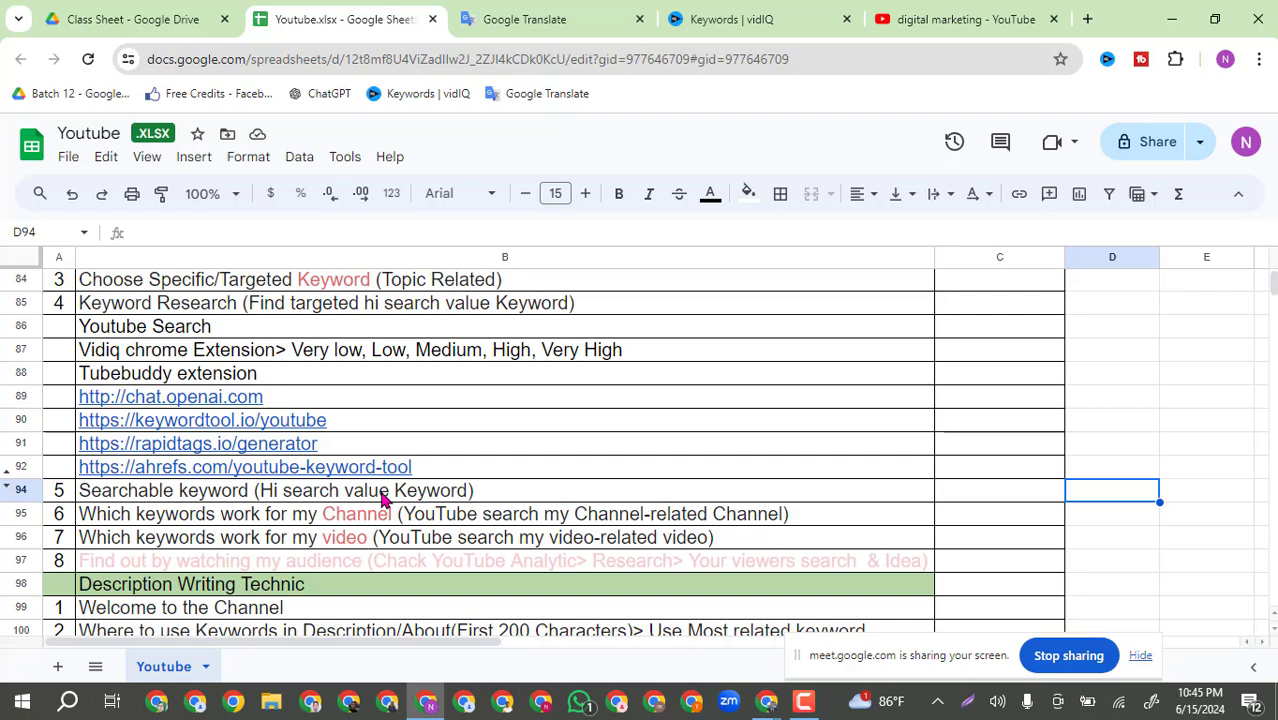
left_click(960, 12)
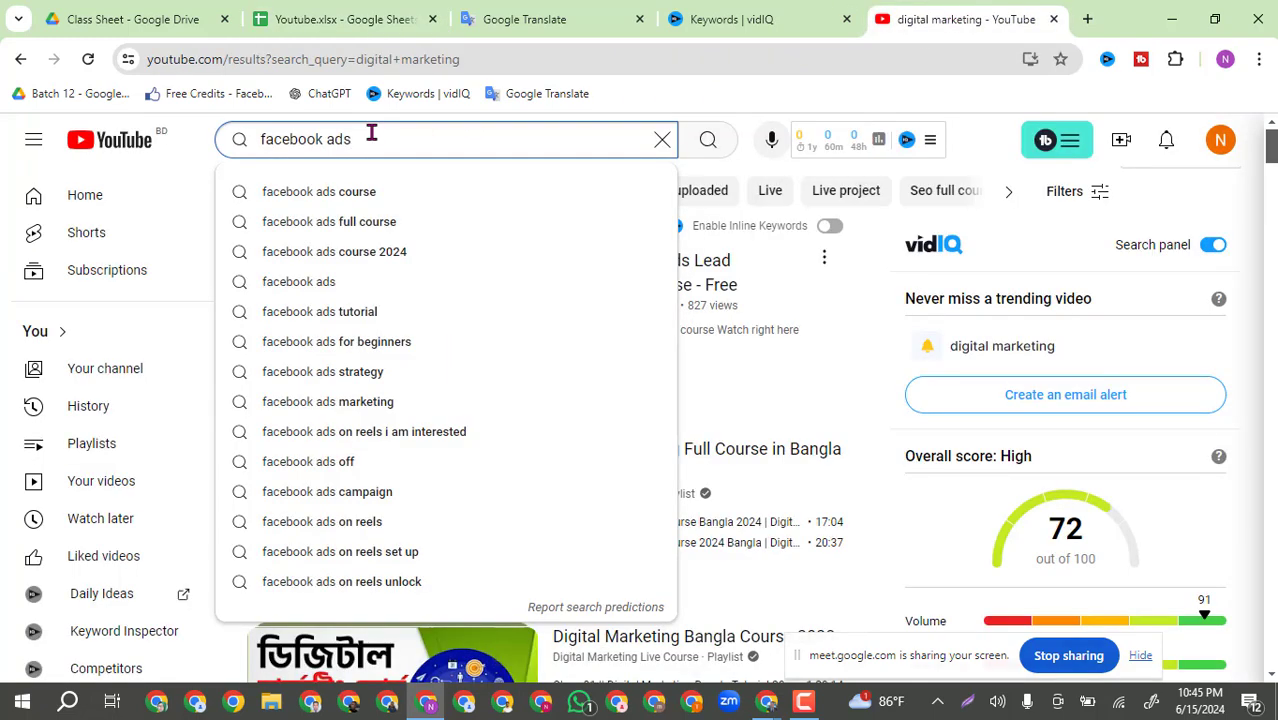
In the Youtube spreadsheet, append "(Youtube Search)" to the "Searchable keyword (Hi search value Keyword)" entry in cell B94.
left_click(410, 20)
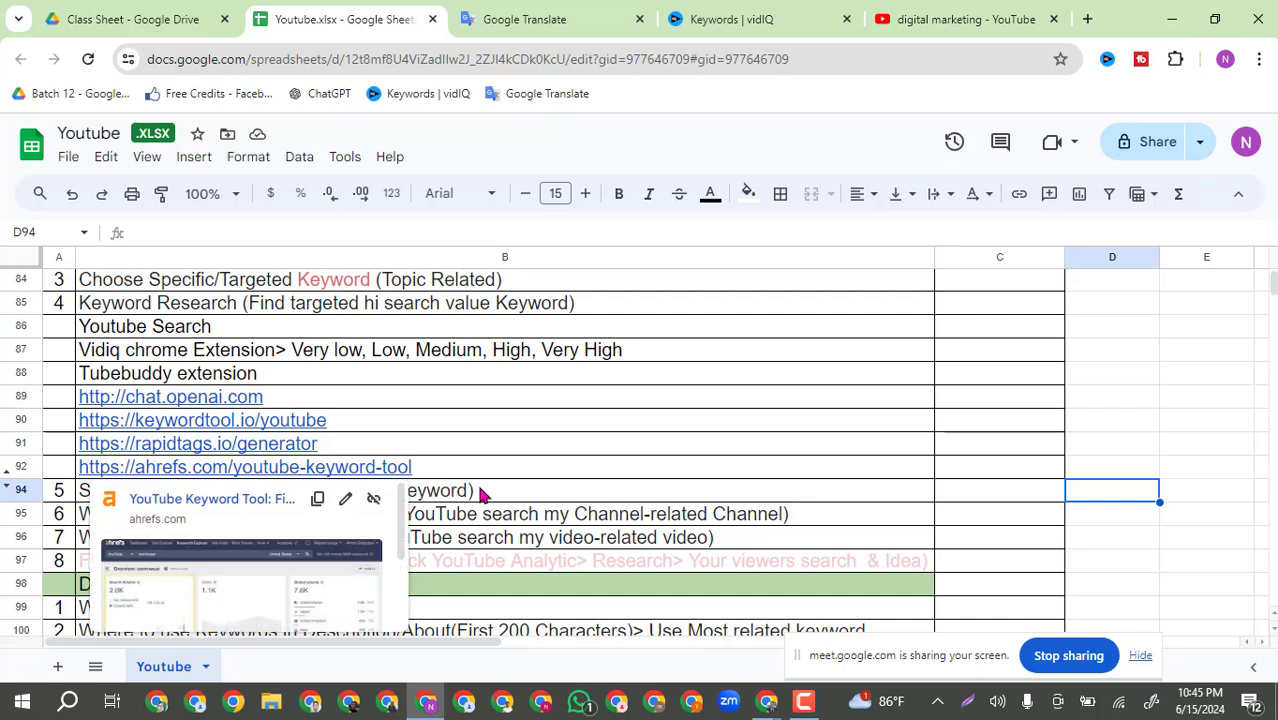
left_click(479, 494)
left_click(410, 226)
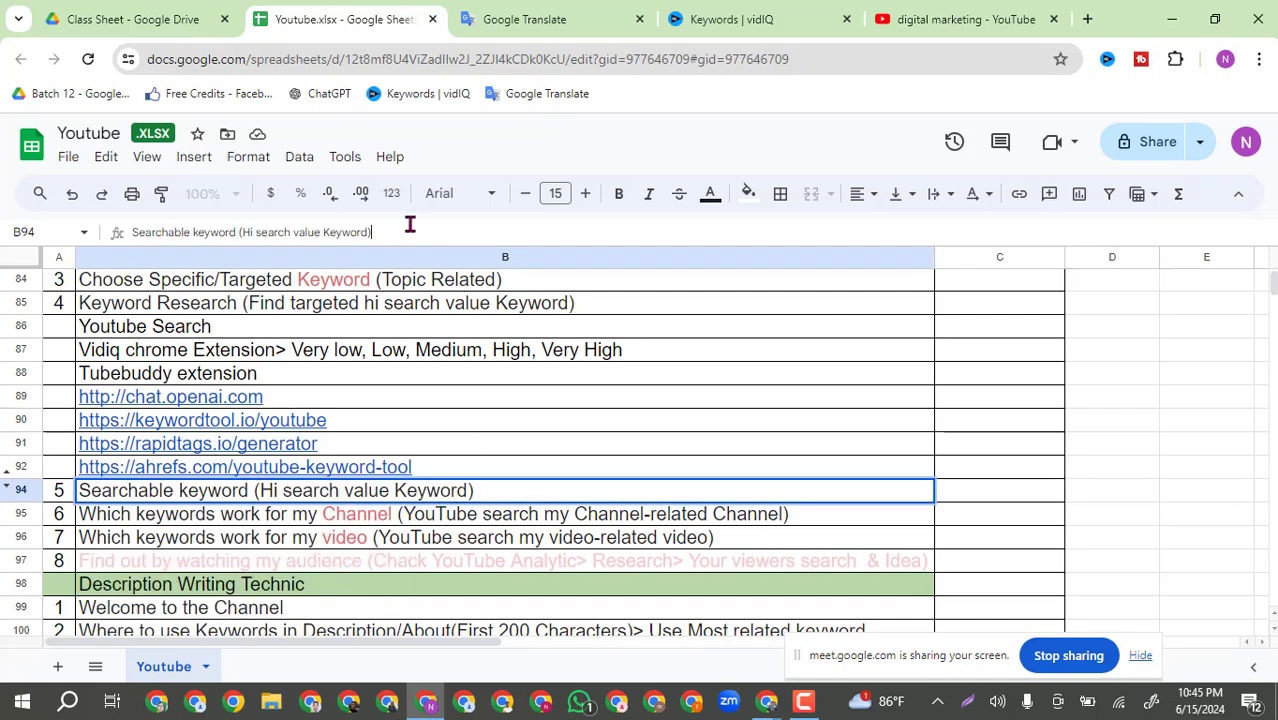
type("(")
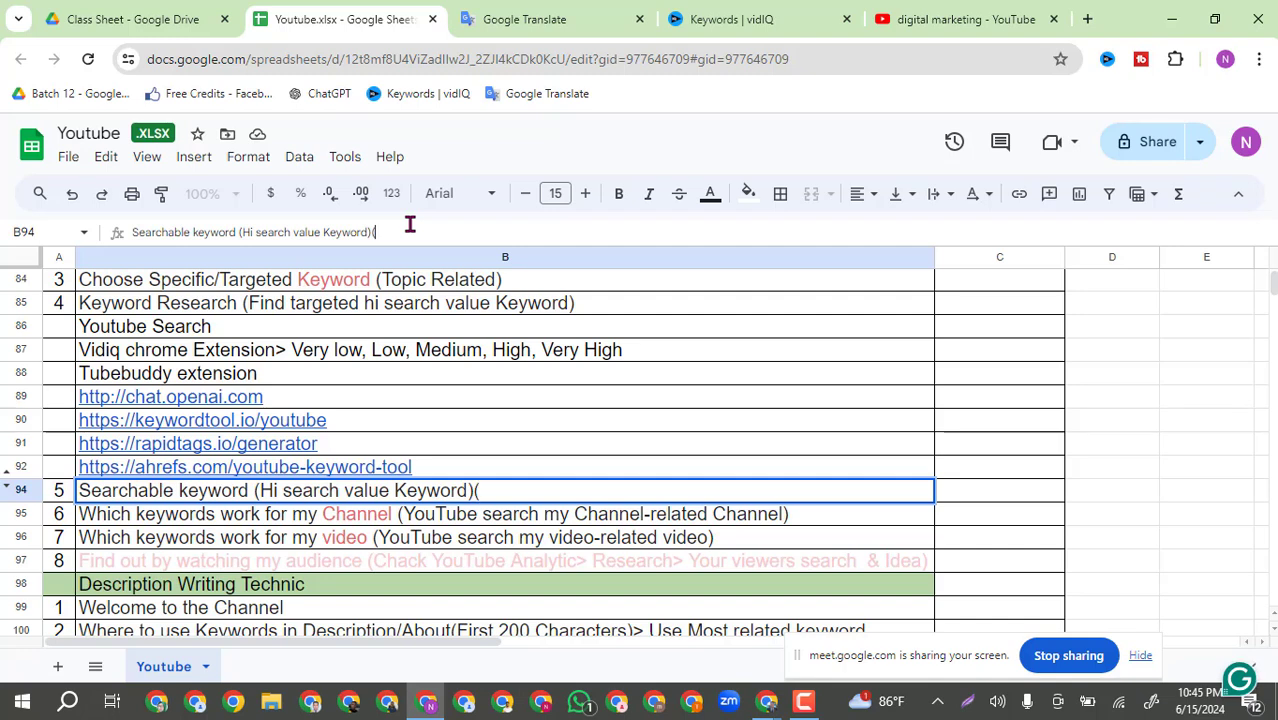
type("Youtube")
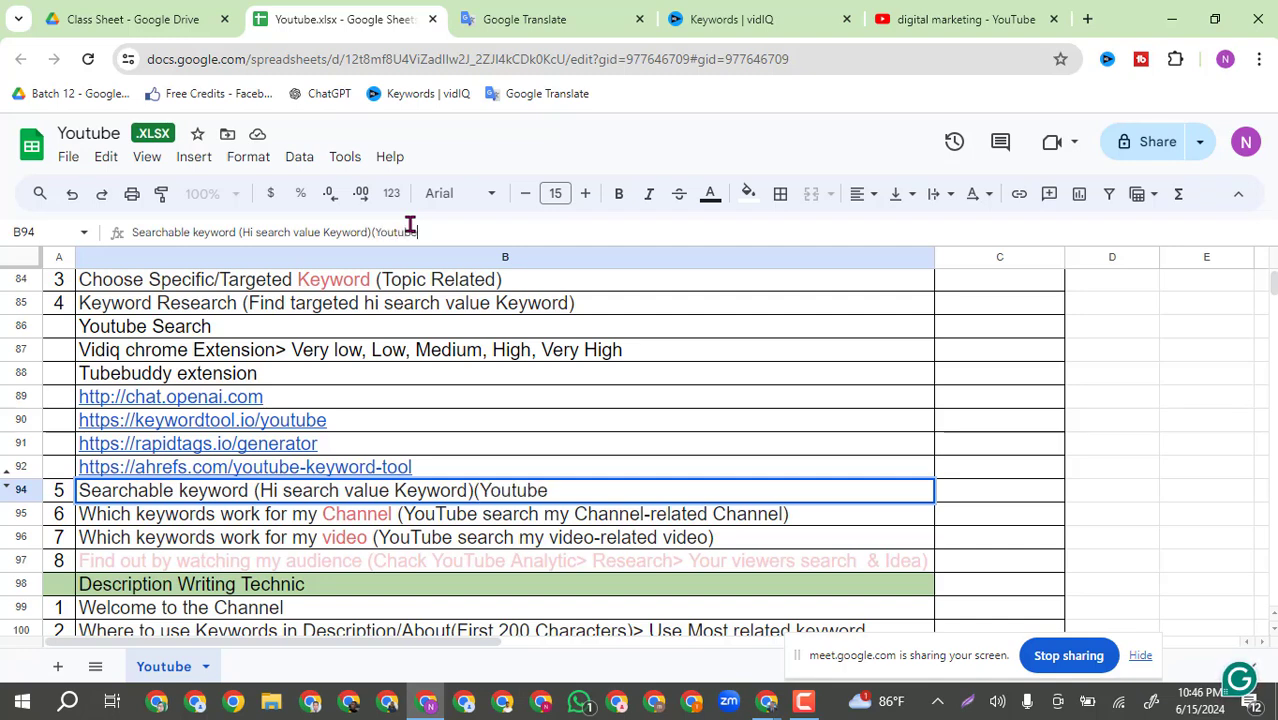
type(")")
key("Left")
type("Search")
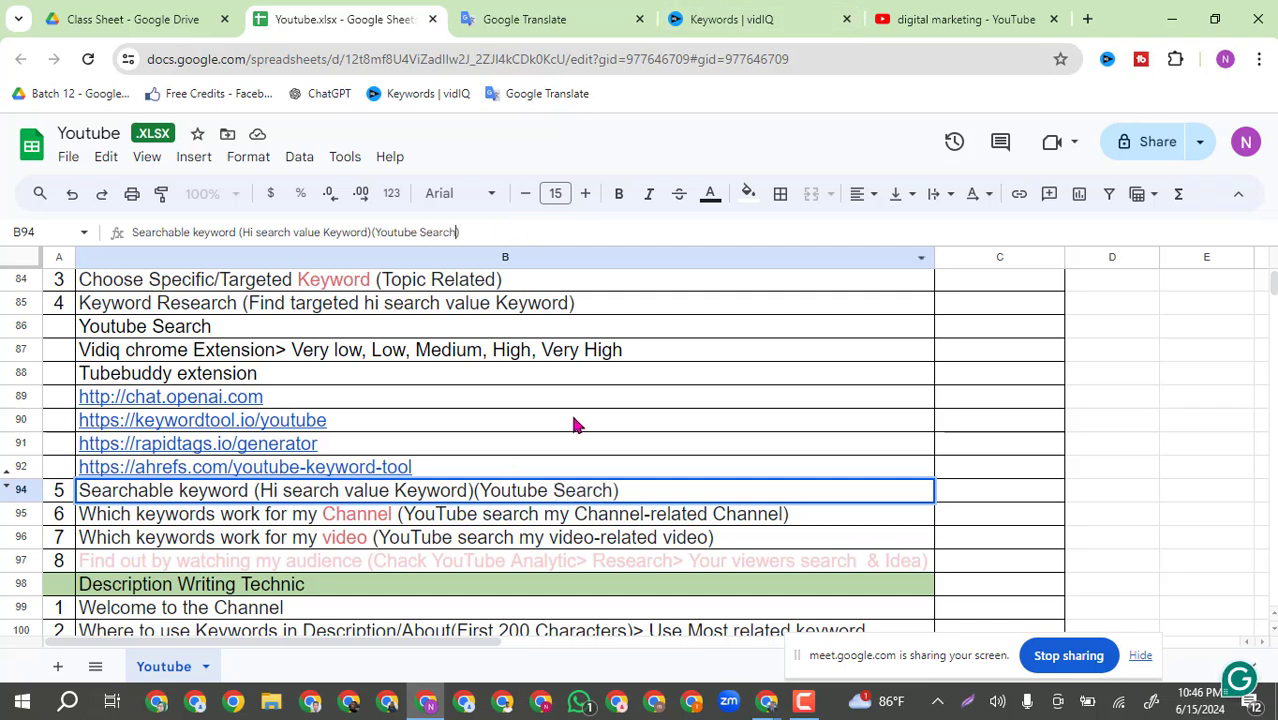
left_click_drag(576, 419, 560, 398)
left_click(272, 522)
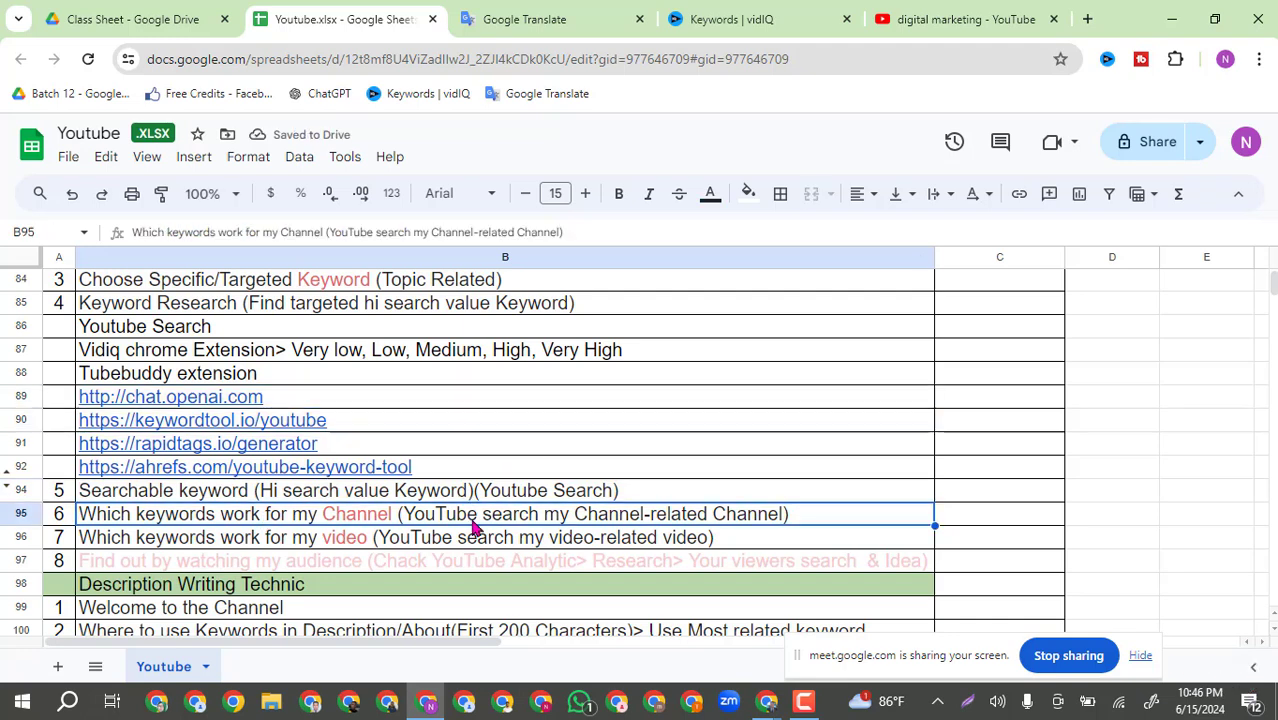
Return to YouTube and replace the "facebook ads" query with a search for "digital marketing".
left_click(941, 17)
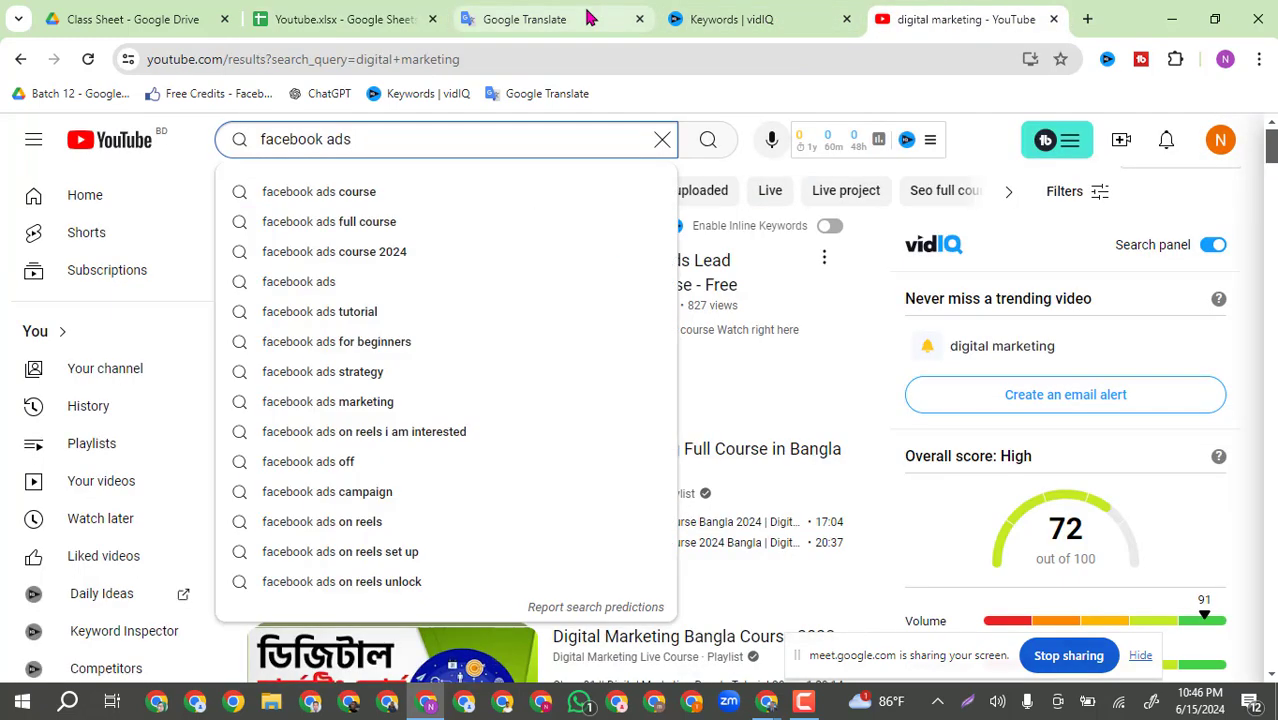
left_click(738, 15)
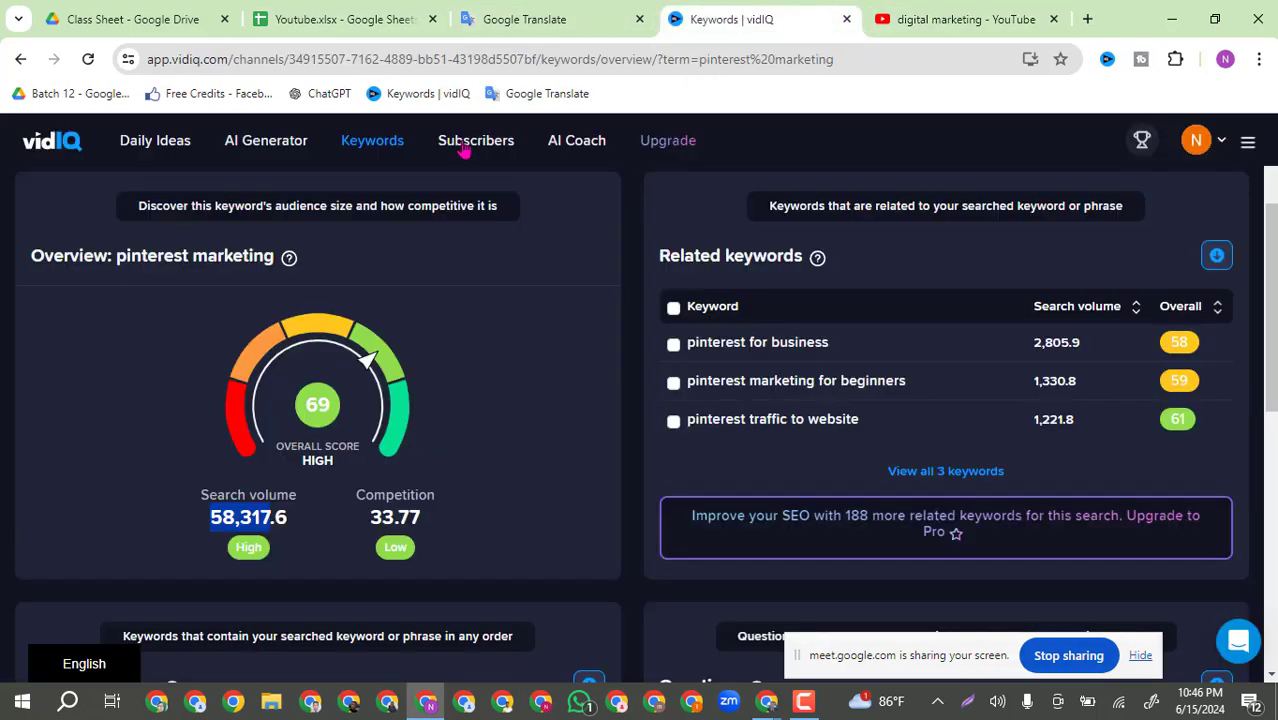
left_click(915, 20)
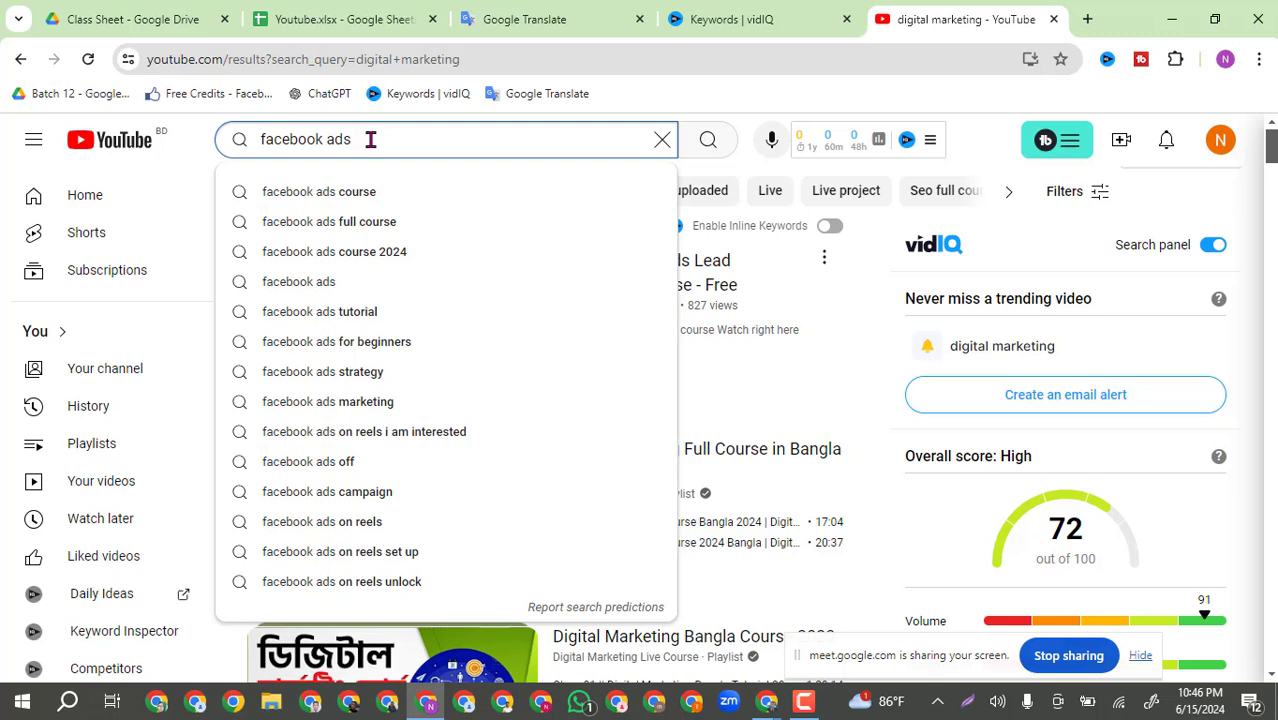
triple_click(262, 139)
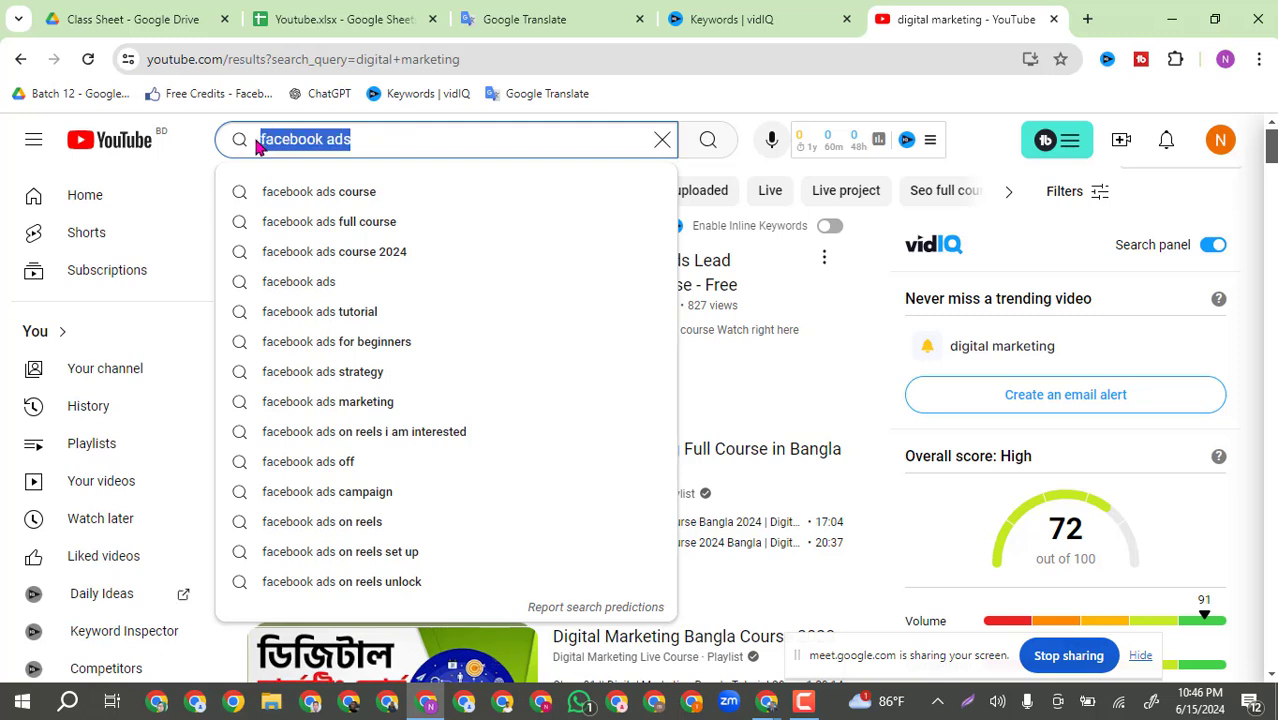
left_click(380, 143)
triple_click(250, 150)
left_click(440, 135)
left_click_drag(394, 134, 234, 140)
type("digital")
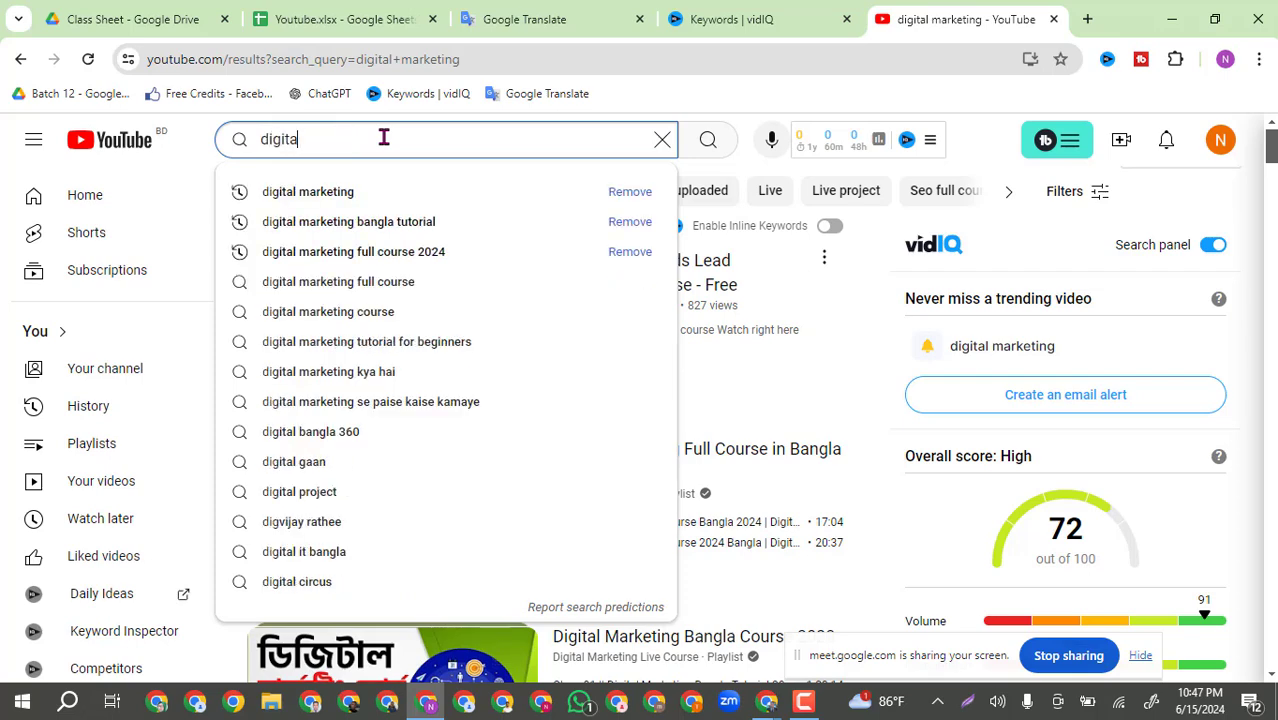
left_click(337, 191)
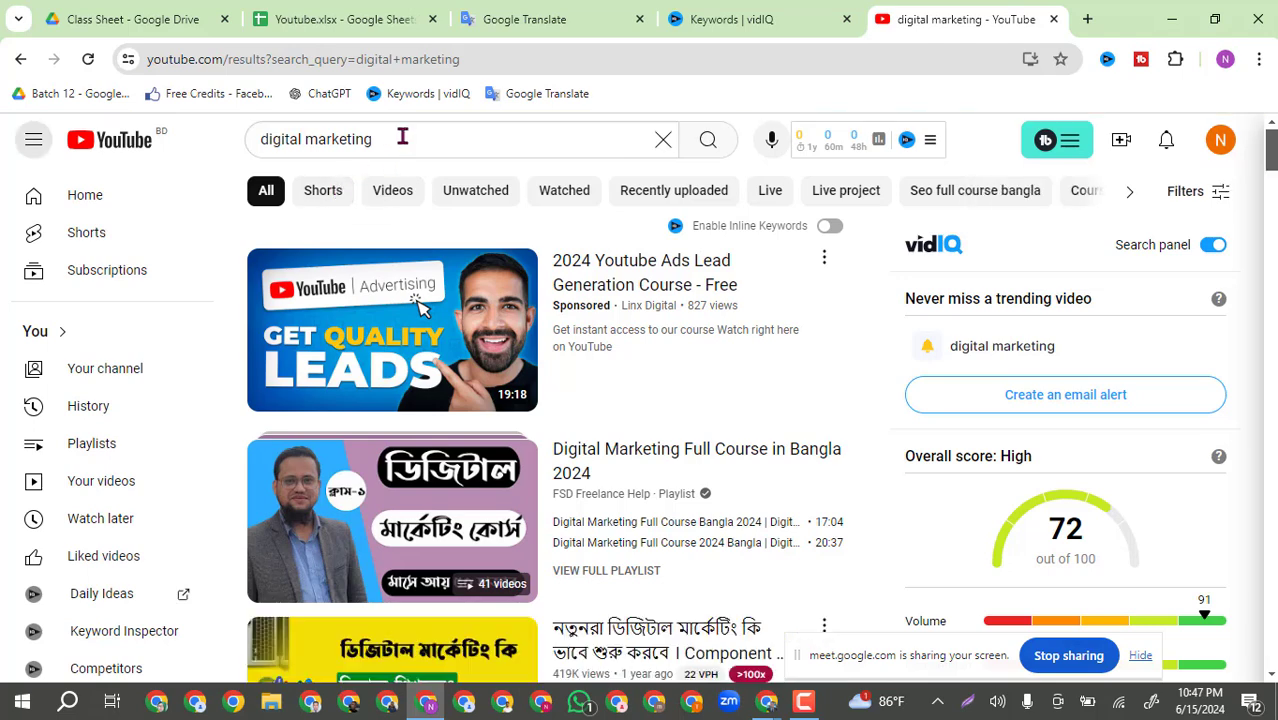
Filter the "digital marketing" results by the Channel type and browse the related channels with their descriptions.
left_click(402, 138)
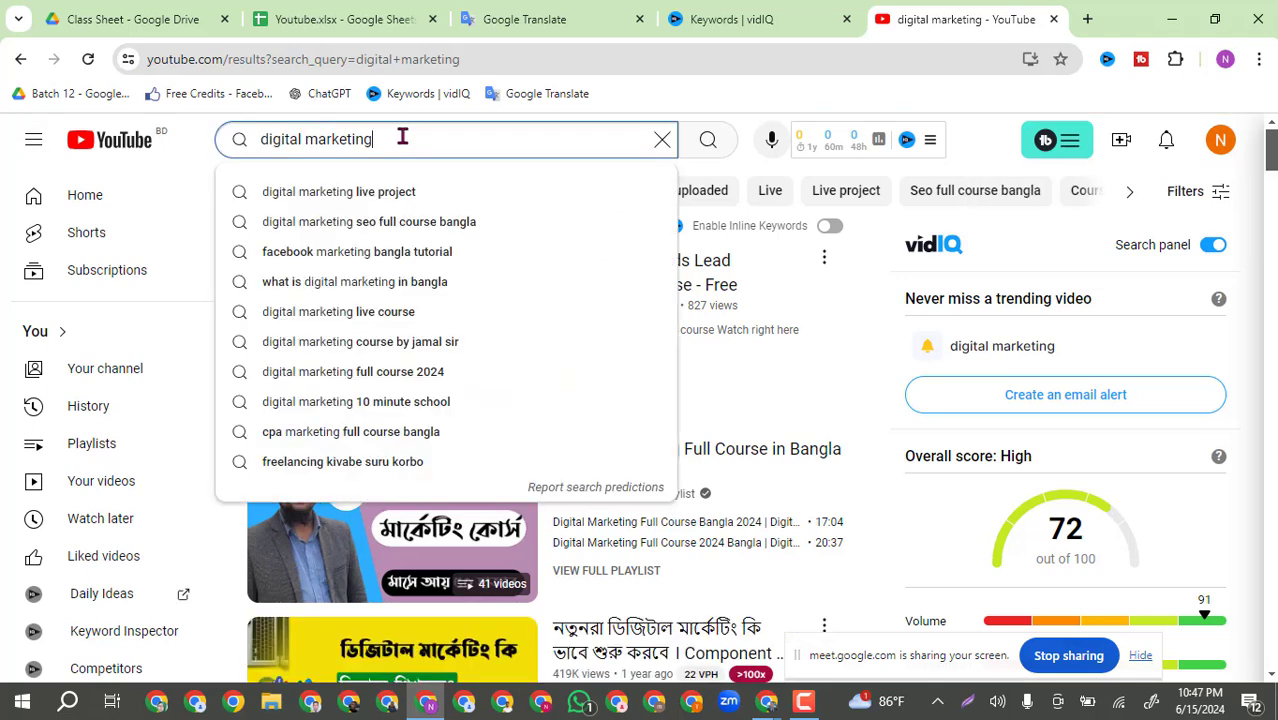
left_click(1190, 200)
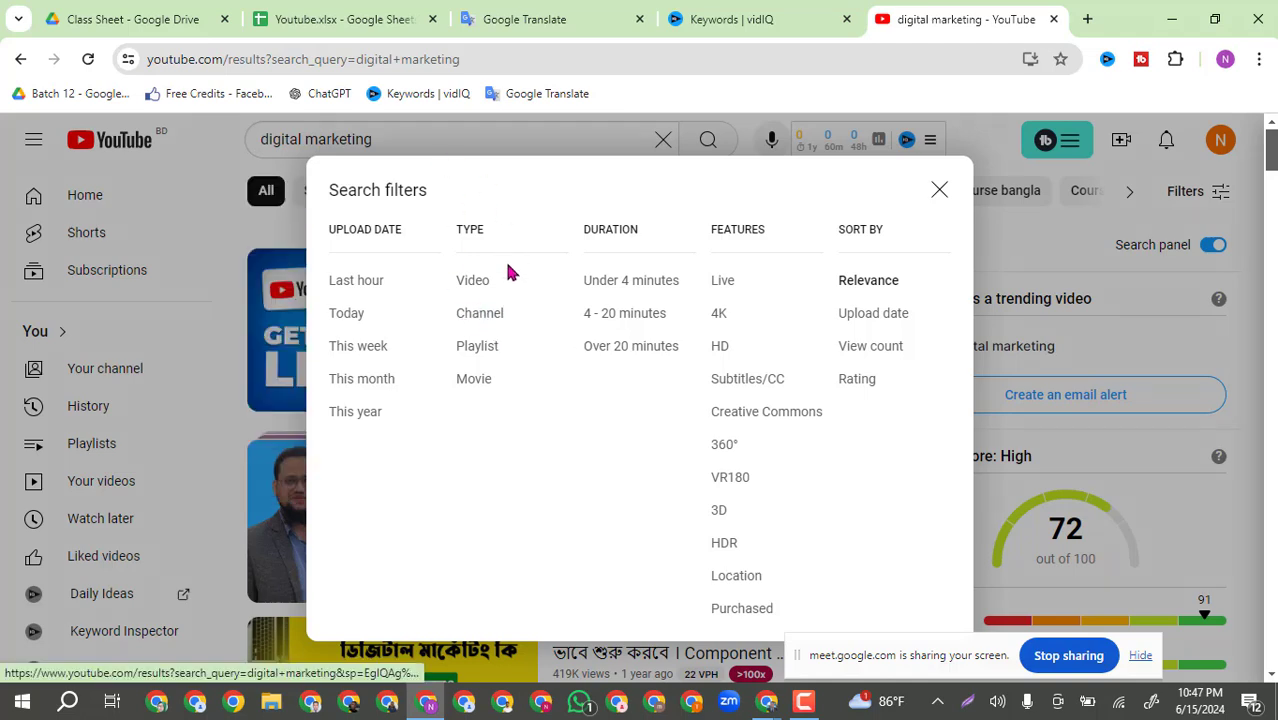
left_click(482, 316)
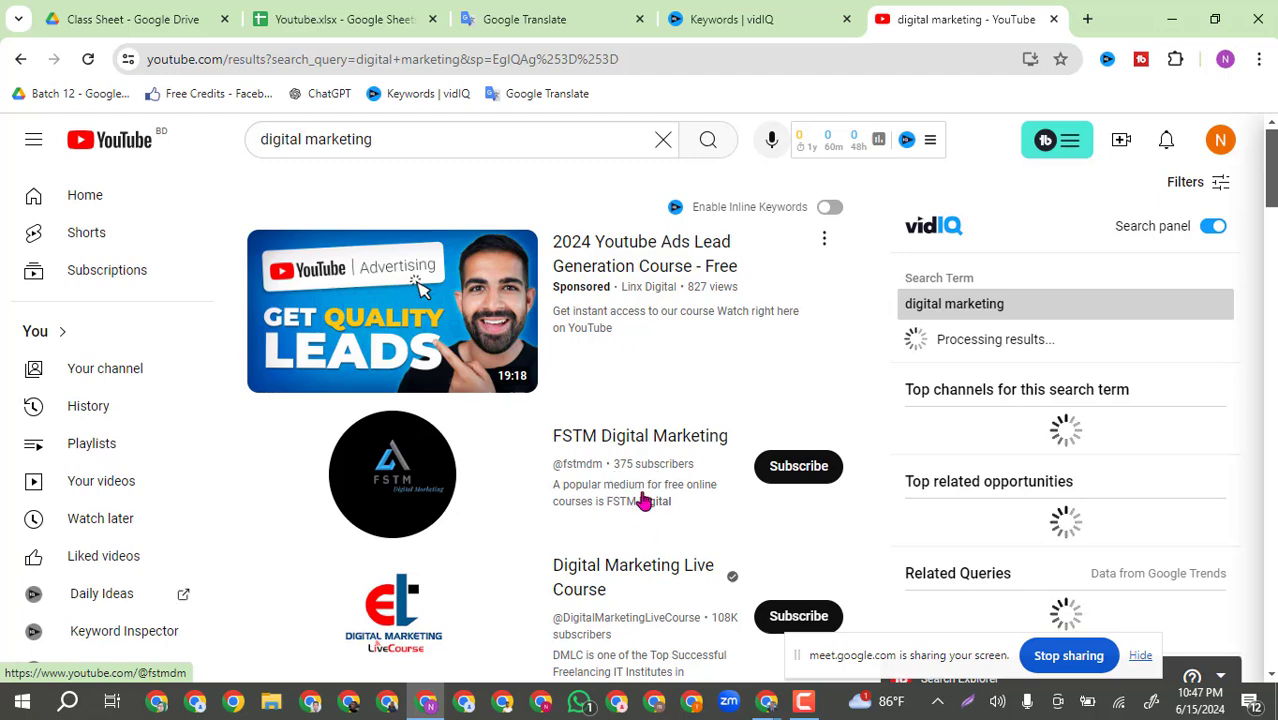
scroll(420, 287, "down", 4)
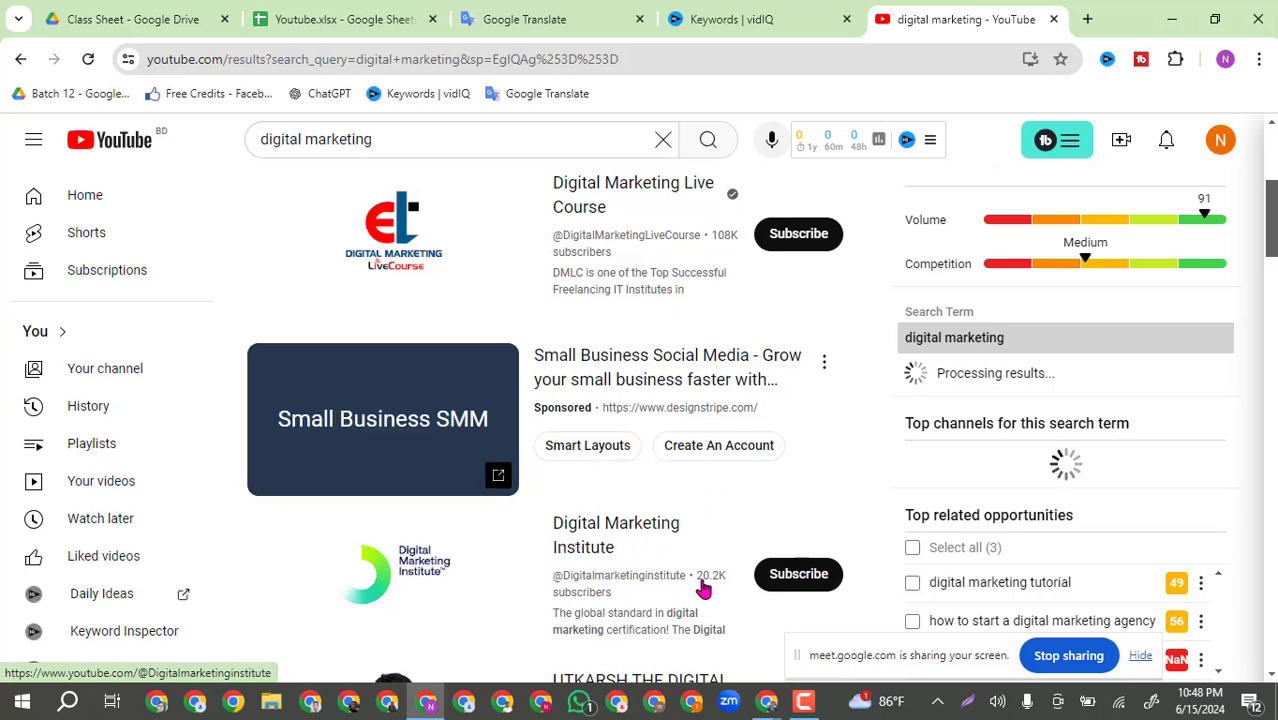
left_click_drag(1272, 223, 1274, 290)
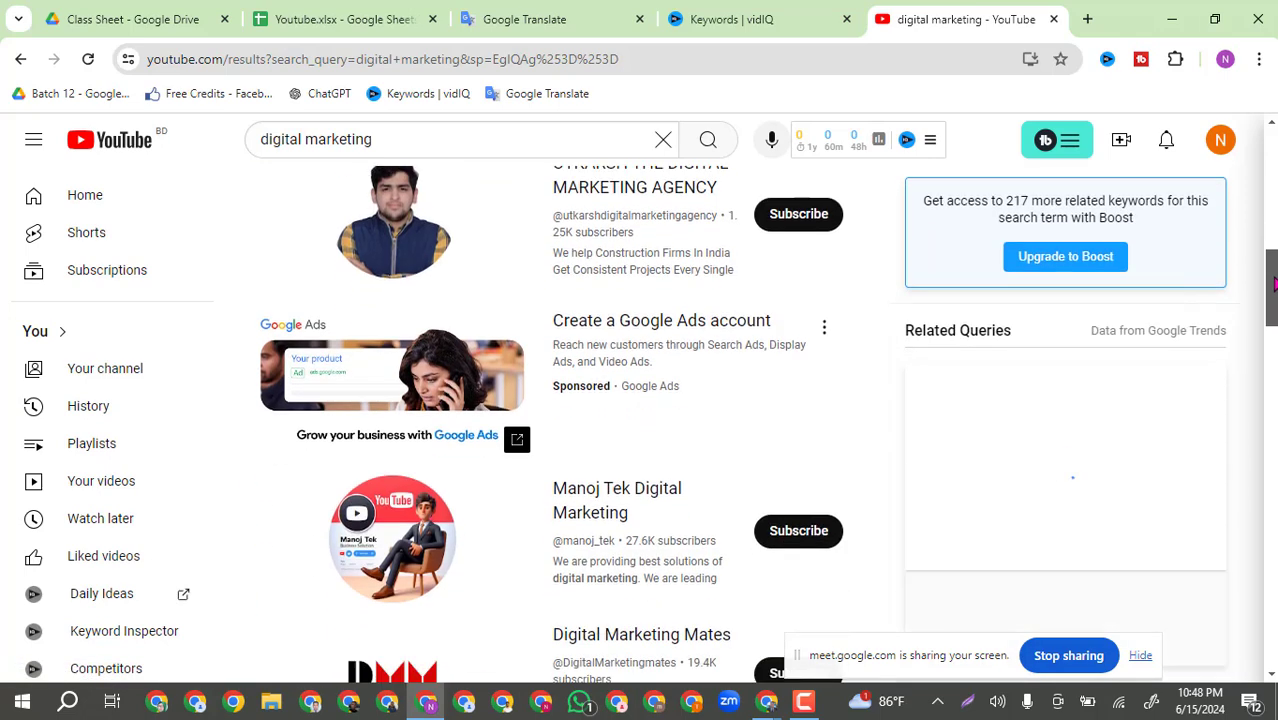
scroll(994, 365, "down", 3)
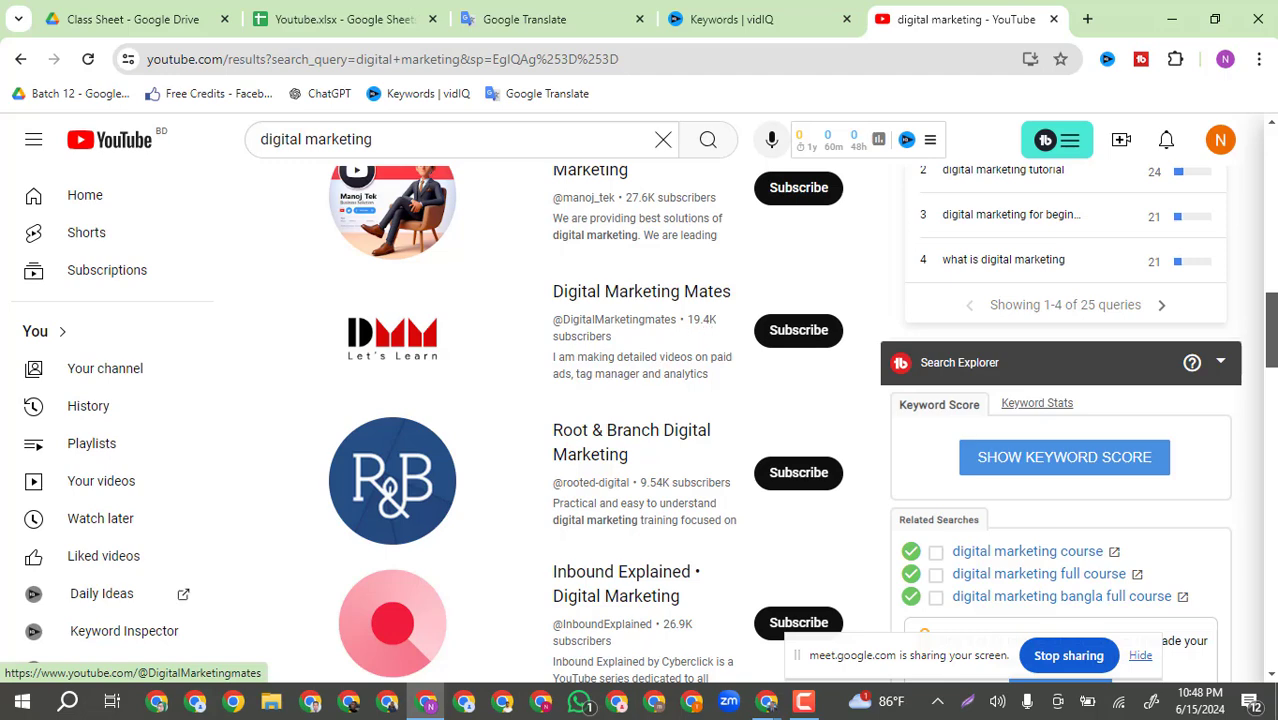
Open the Digital Marketing Live Course channel from the results in a separate browser tab and pause its featured video.
left_click_drag(1272, 328, 1237, 82)
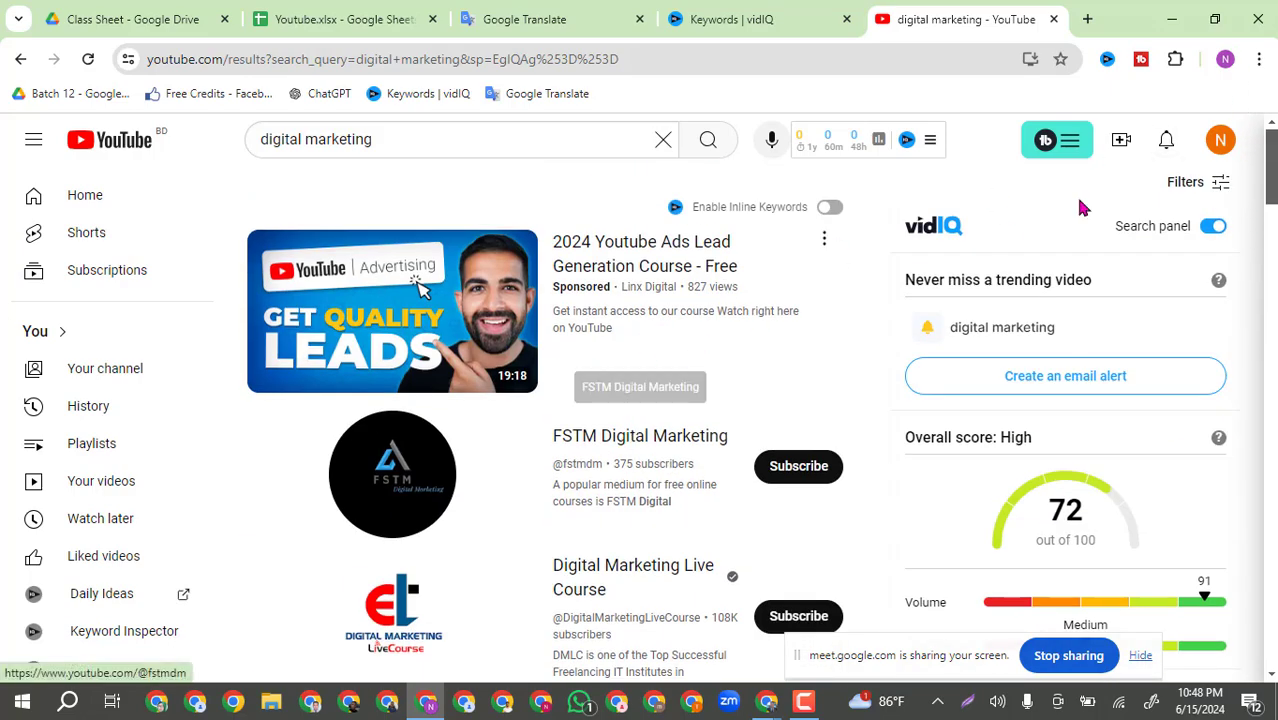
scroll(1272, 203, "down", 3)
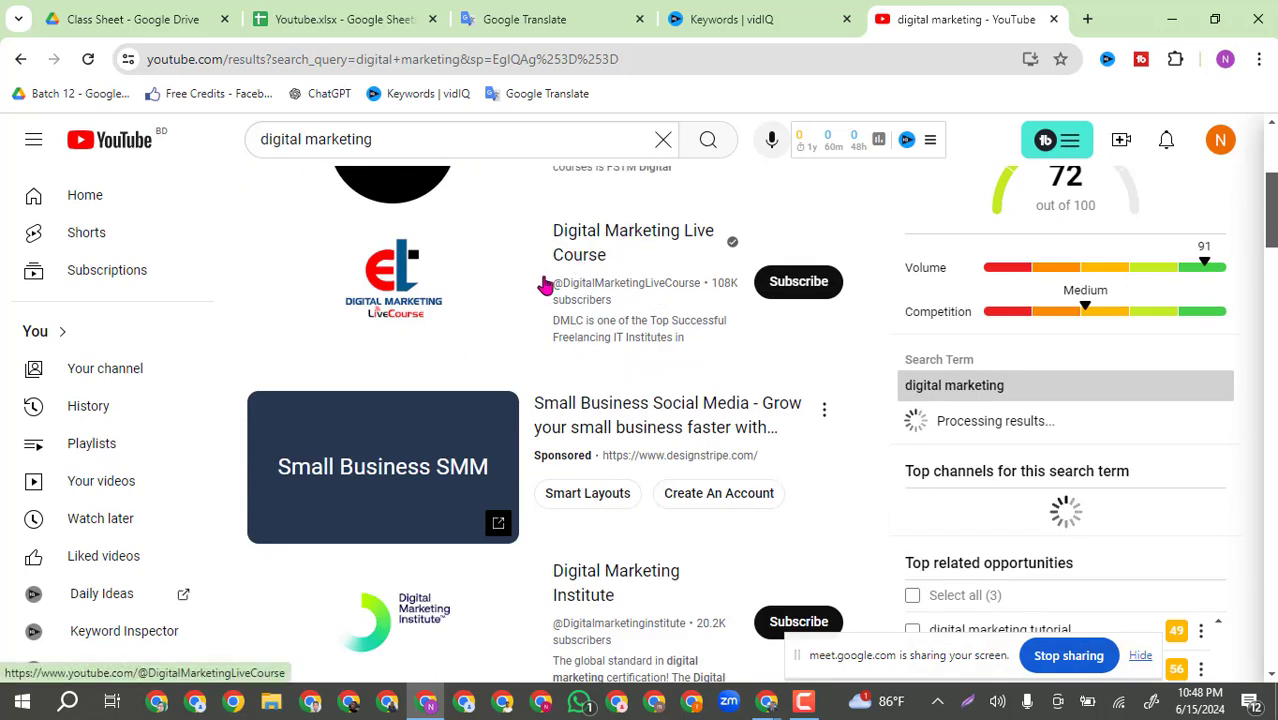
right_click(574, 240)
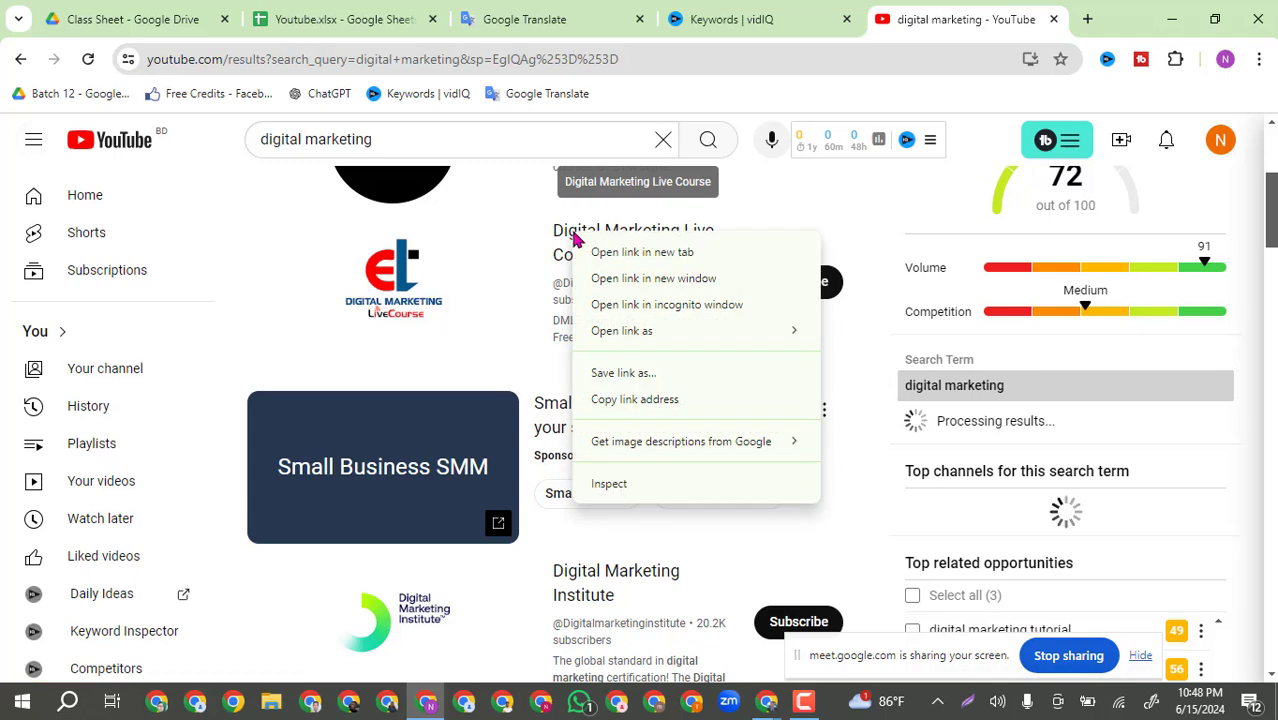
left_click(605, 254)
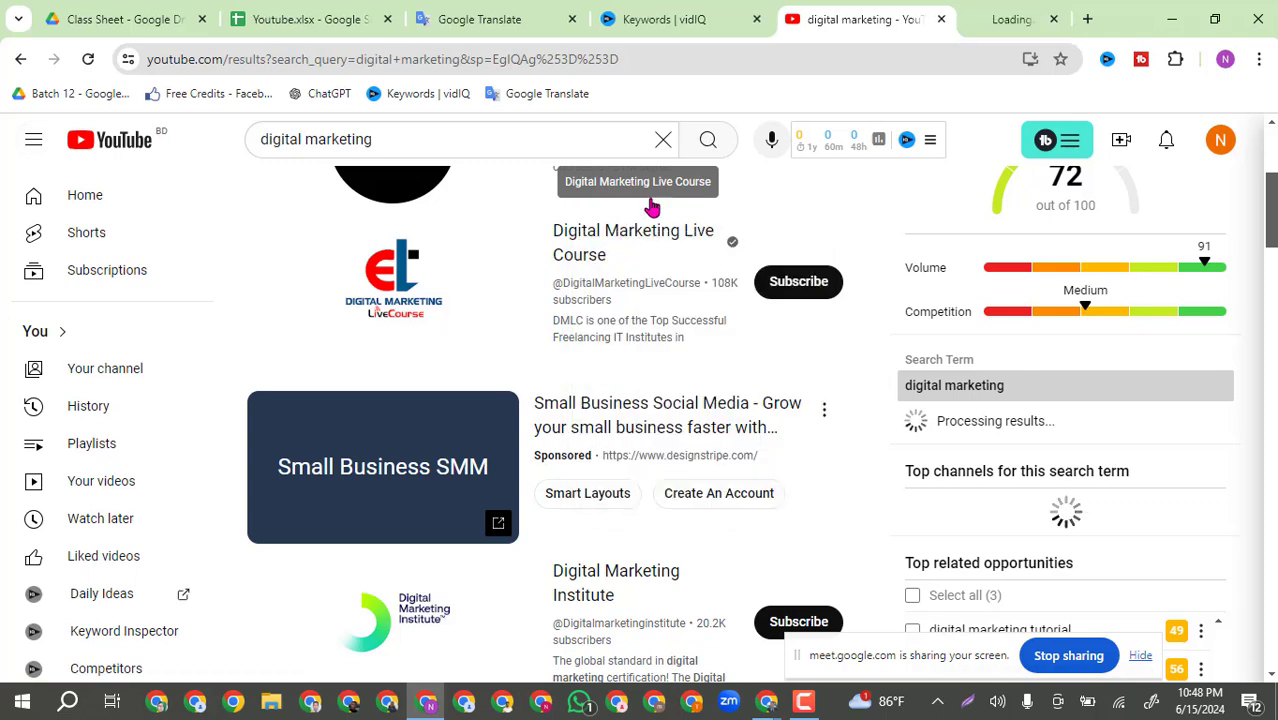
left_click(960, 15)
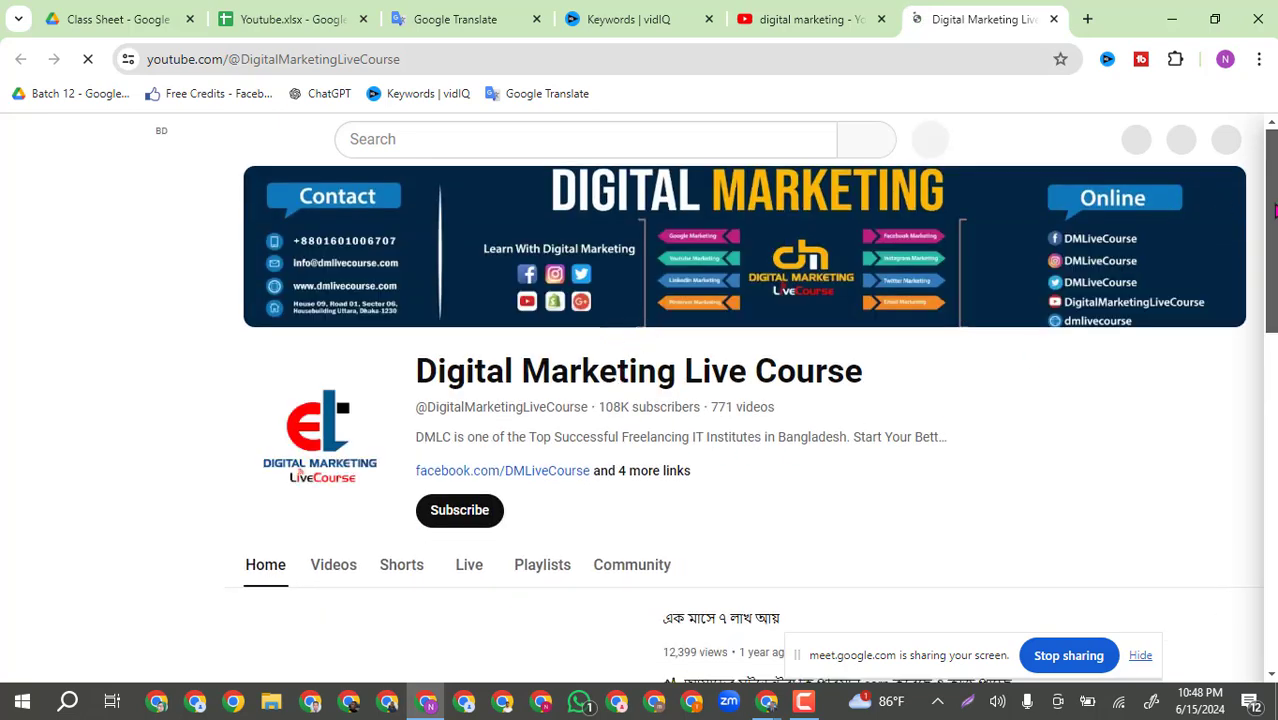
scroll(804, 481, "down", 1)
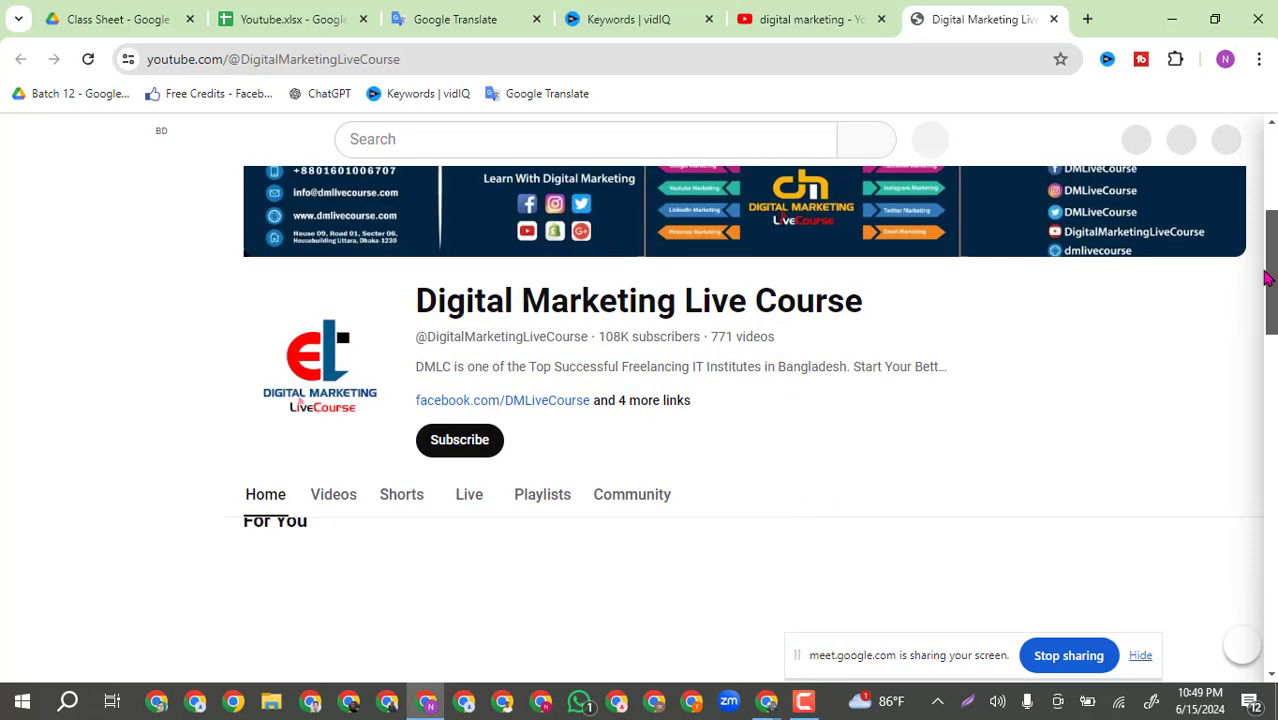
scroll(1250, 255, "down", 2)
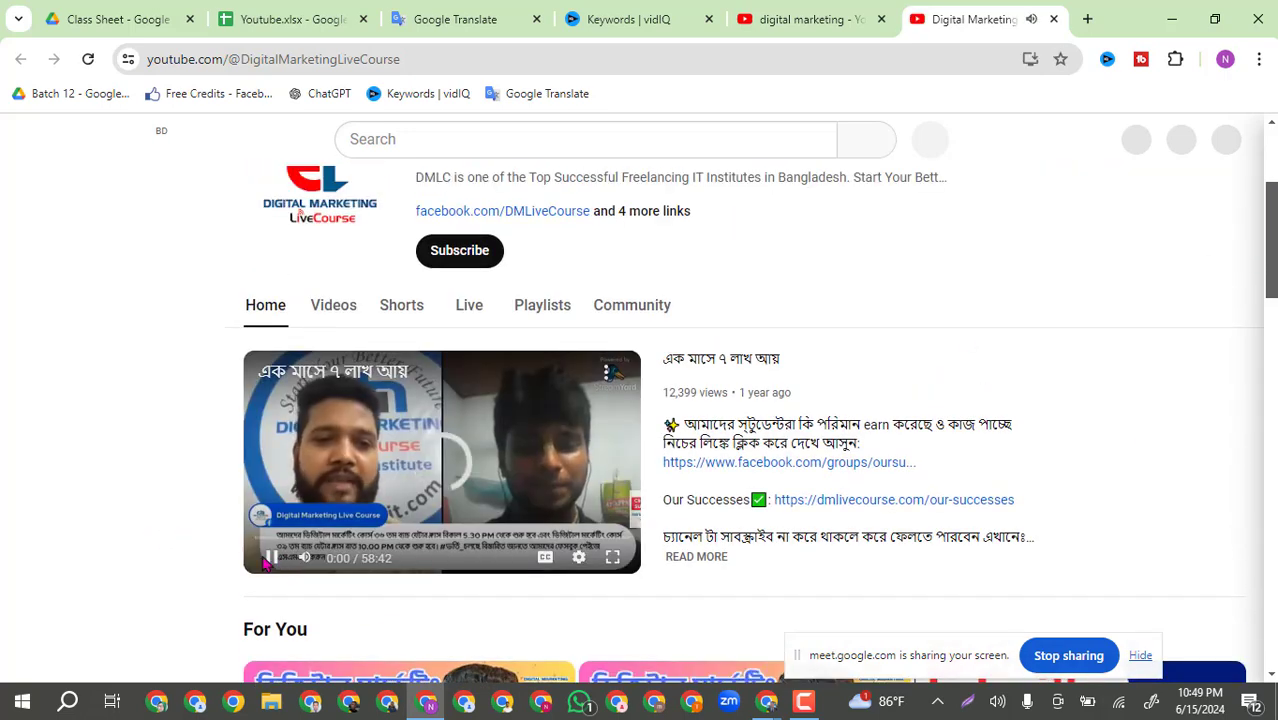
left_click(271, 558)
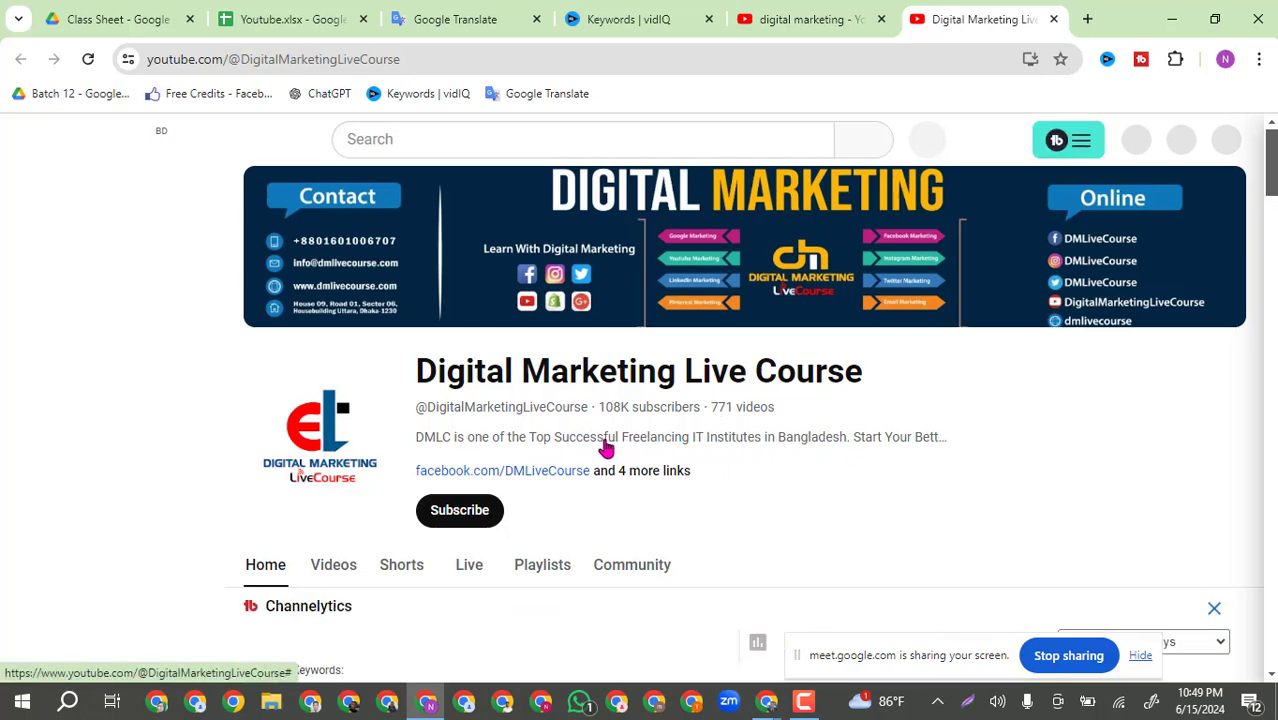
Read the channel's full About description for keyword use, and close both the channel page and the "digital marketing" search results.
left_click(606, 450)
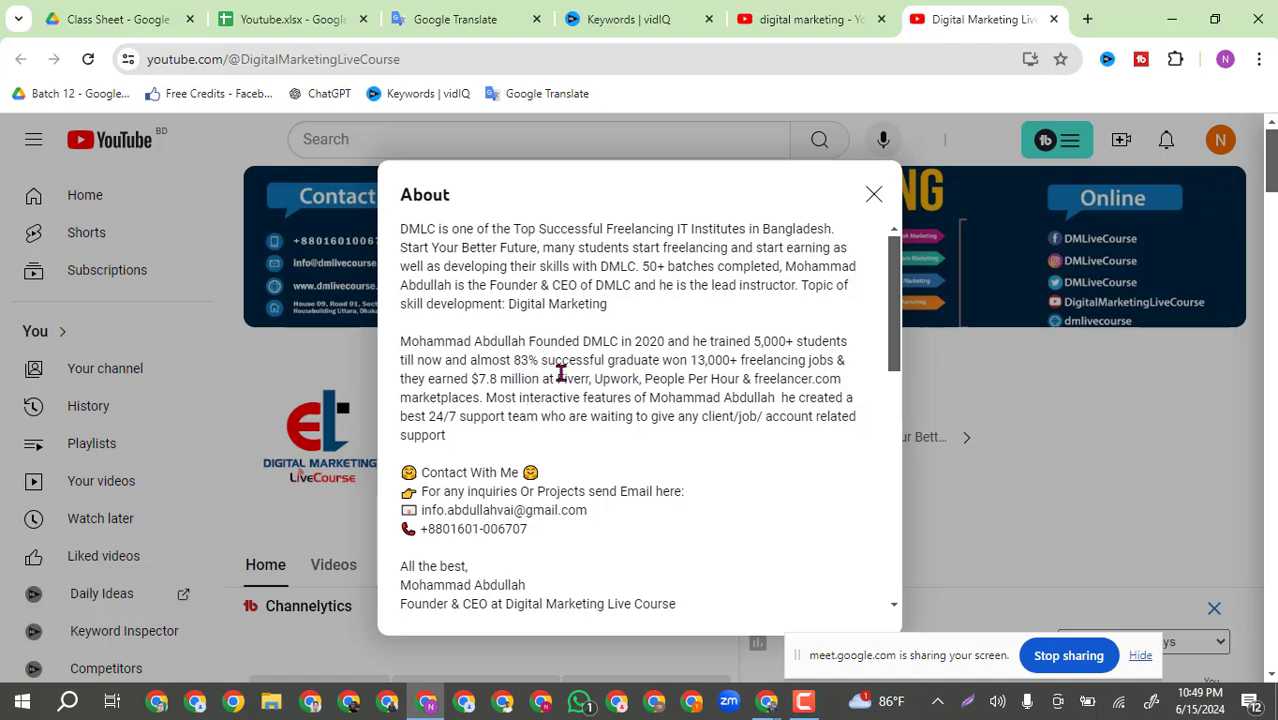
left_click_drag(556, 374, 593, 376)
left_click(510, 303)
left_click(874, 194)
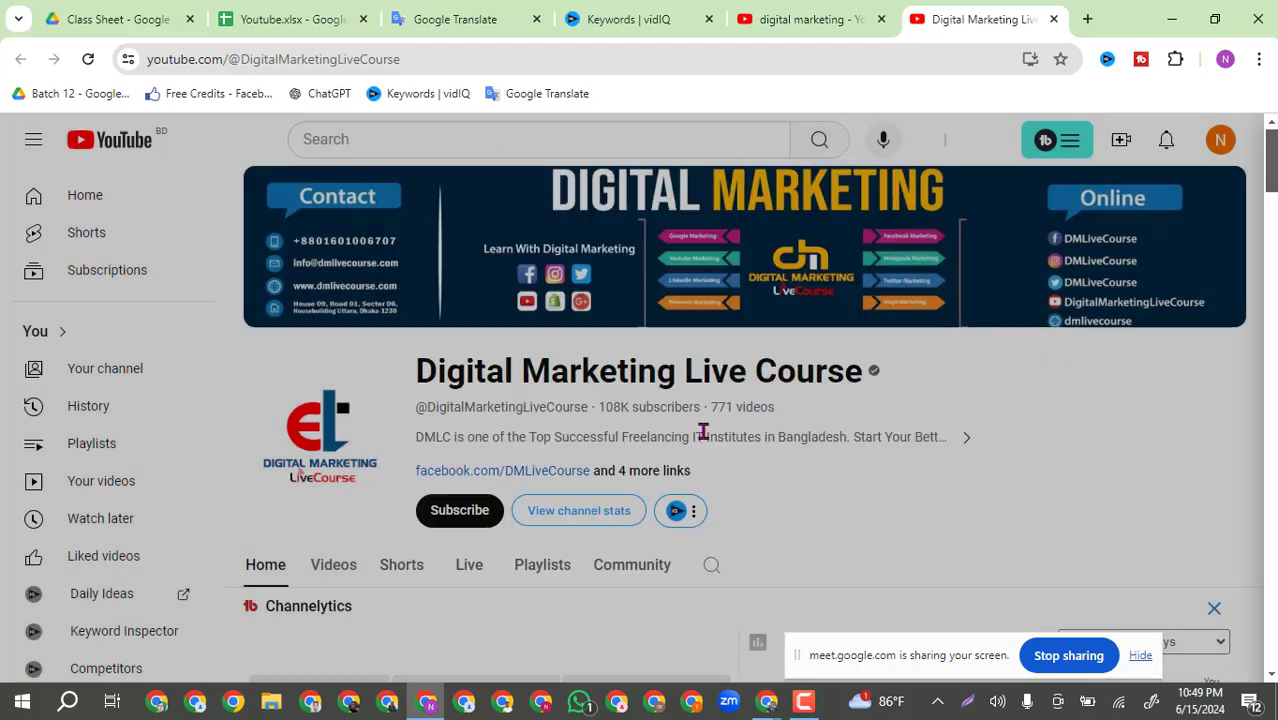
left_click_drag(1270, 175, 1230, 115)
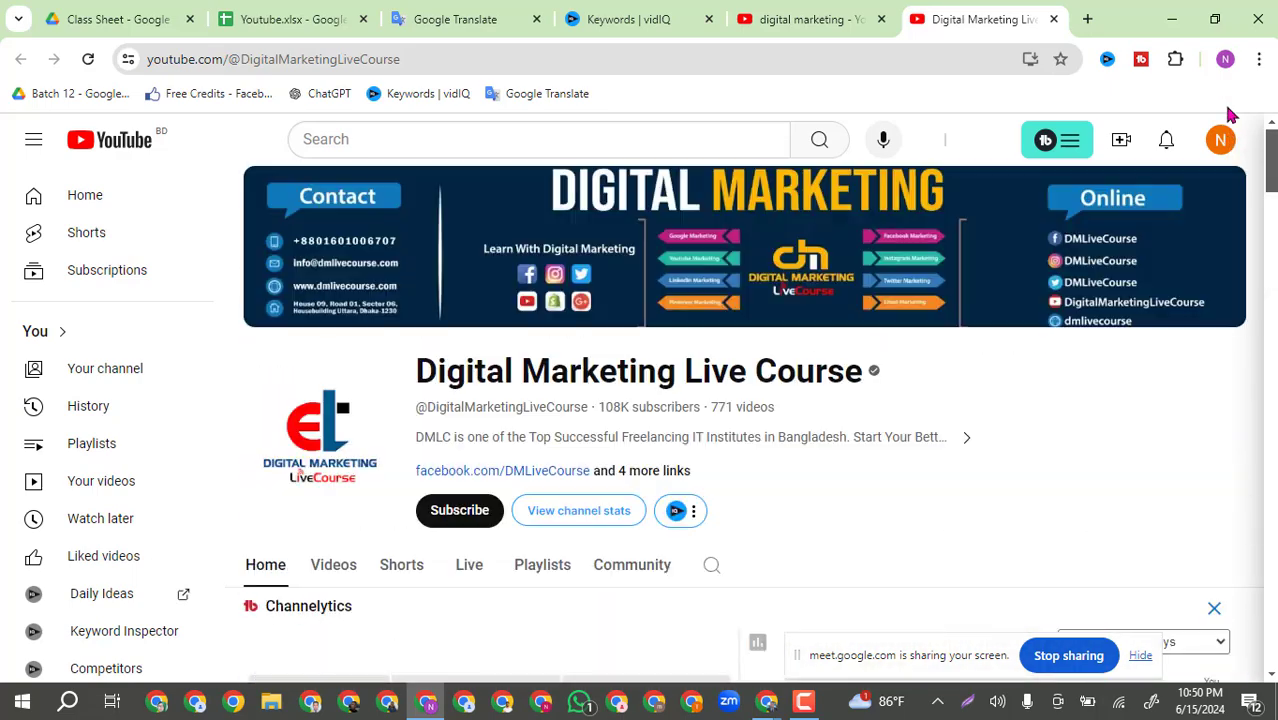
left_click(1053, 20)
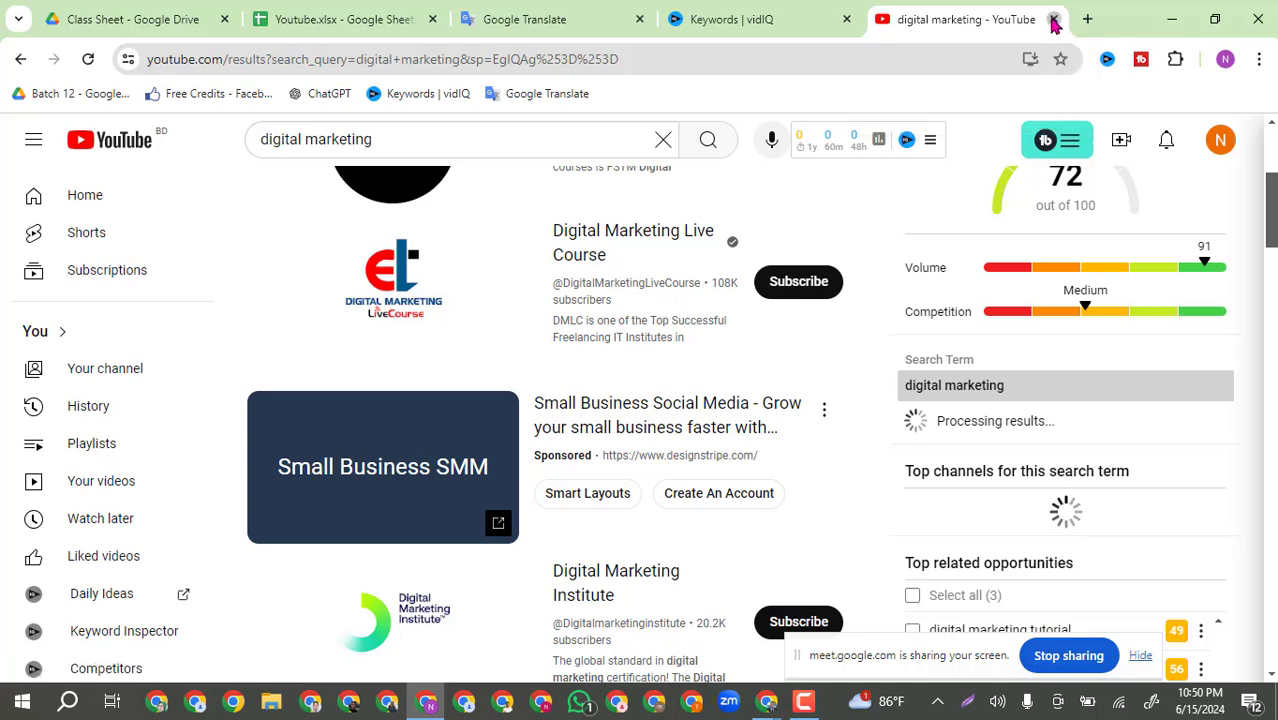
key("ctrl+w")
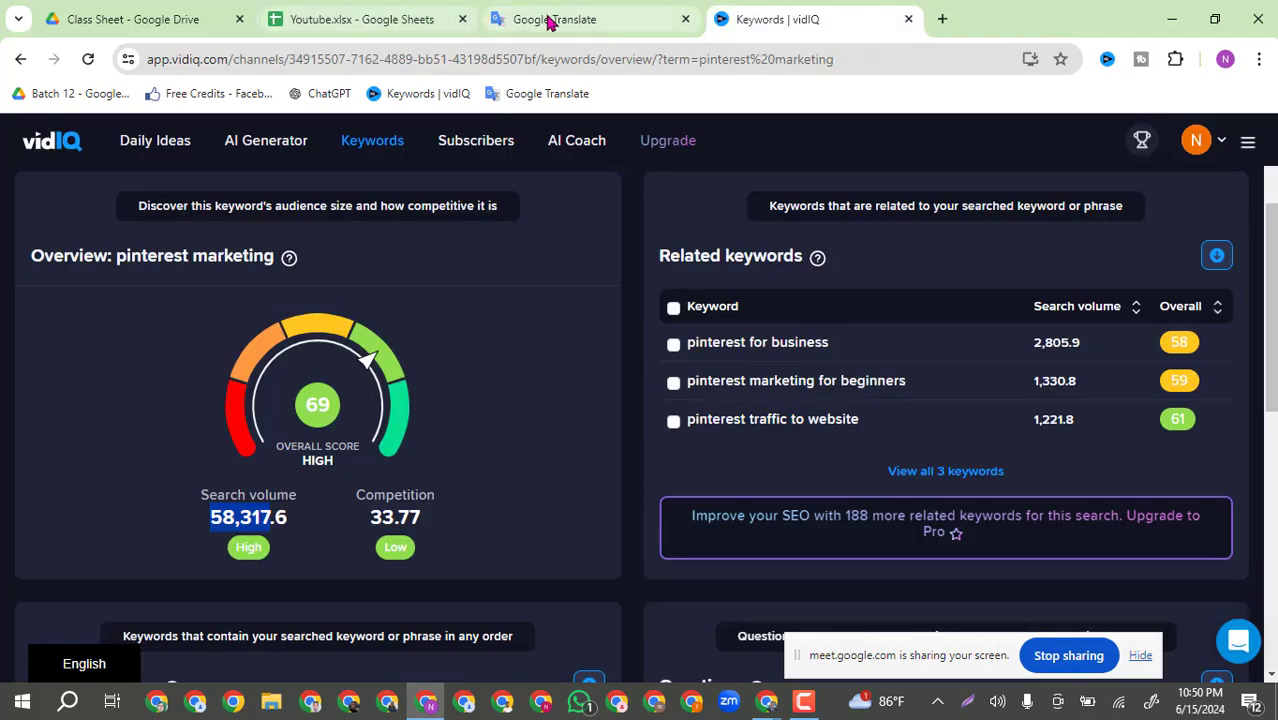
Review the targeted keyword list in Google Translate and the "Which keywords work for my video" row in the Youtube spreadsheet.
left_click(515, 17)
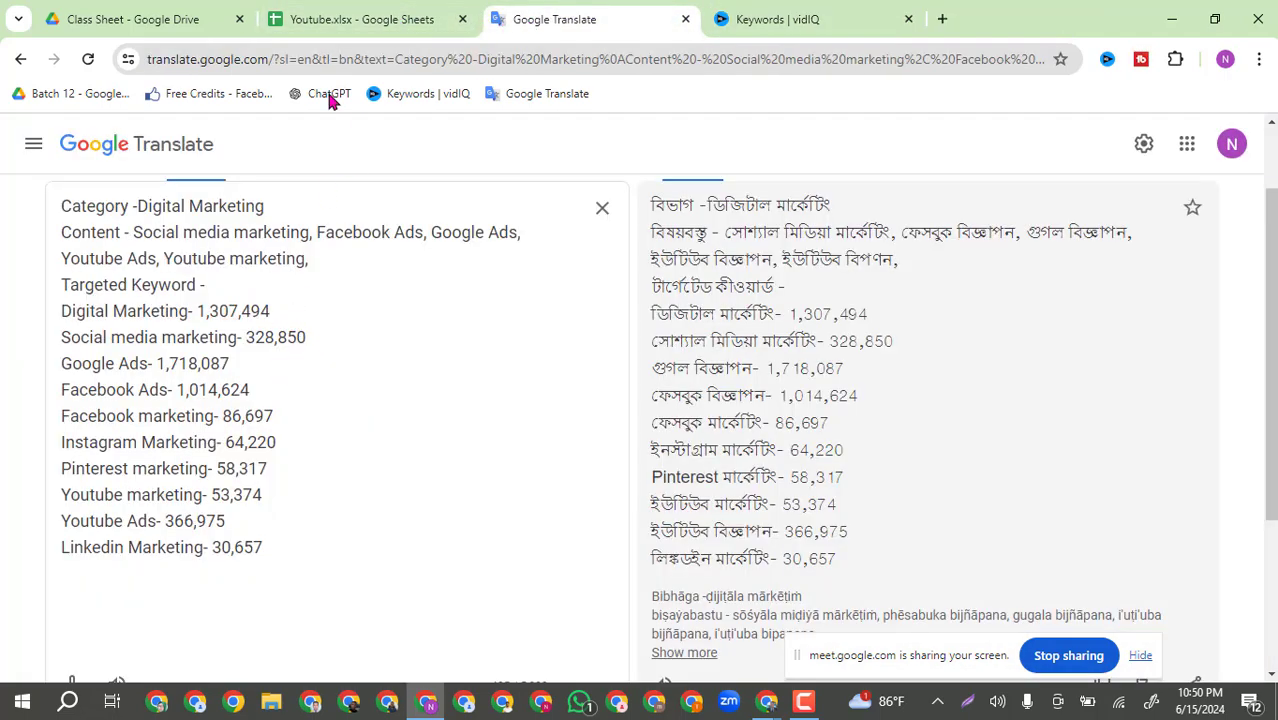
left_click(334, 20)
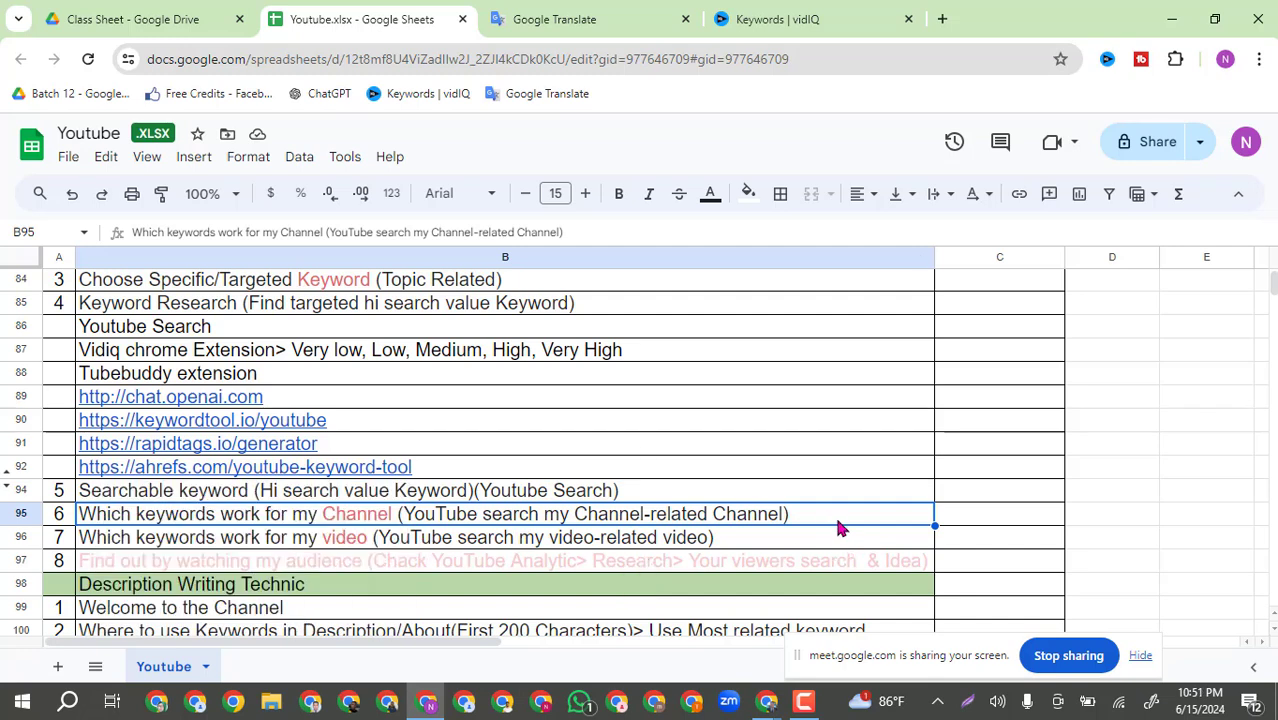
left_click(650, 546)
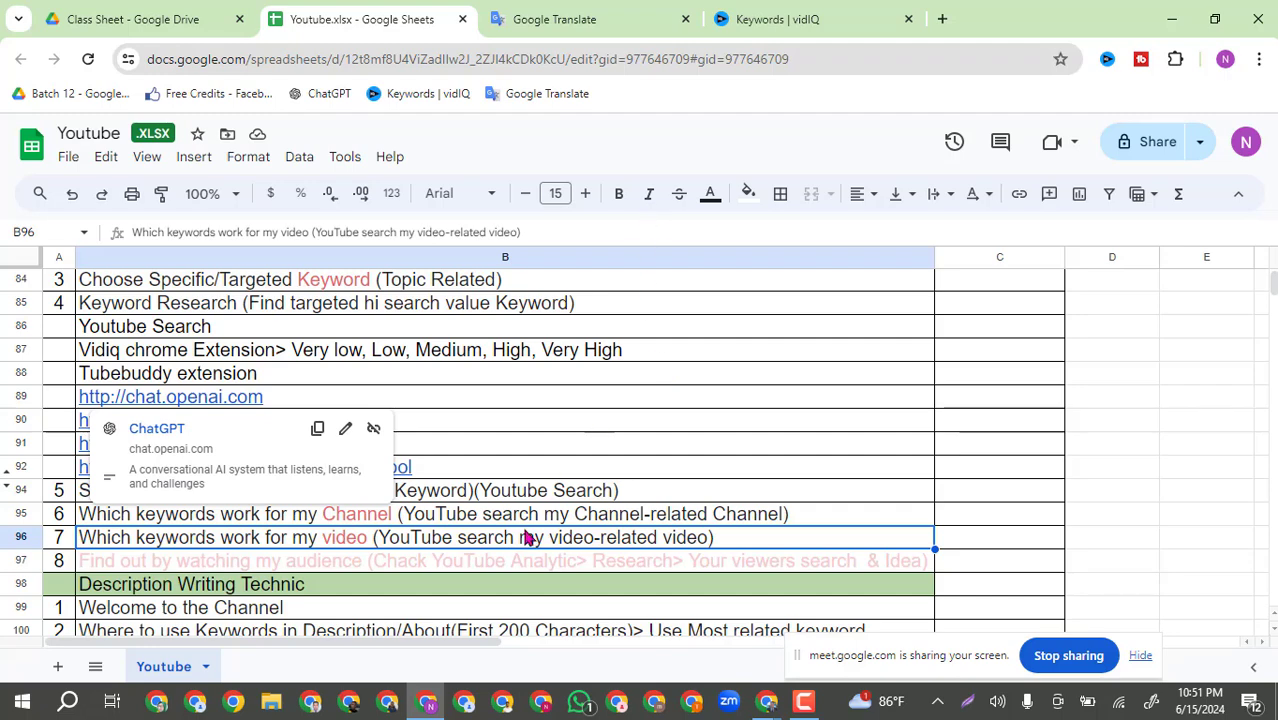
left_click(588, 17)
left_click(785, 17)
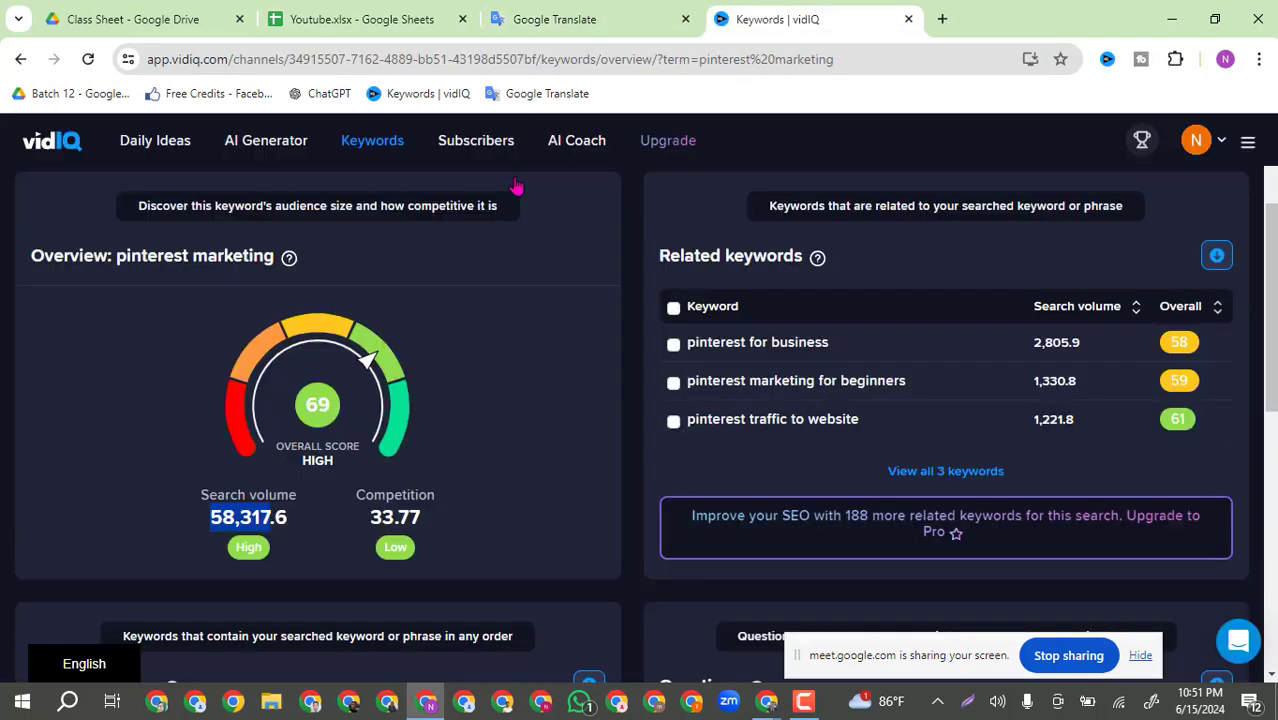
Open YouTube in a new browser tab, search for "facebook marketing" and browse the related videos in the results.
left_click(942, 19)
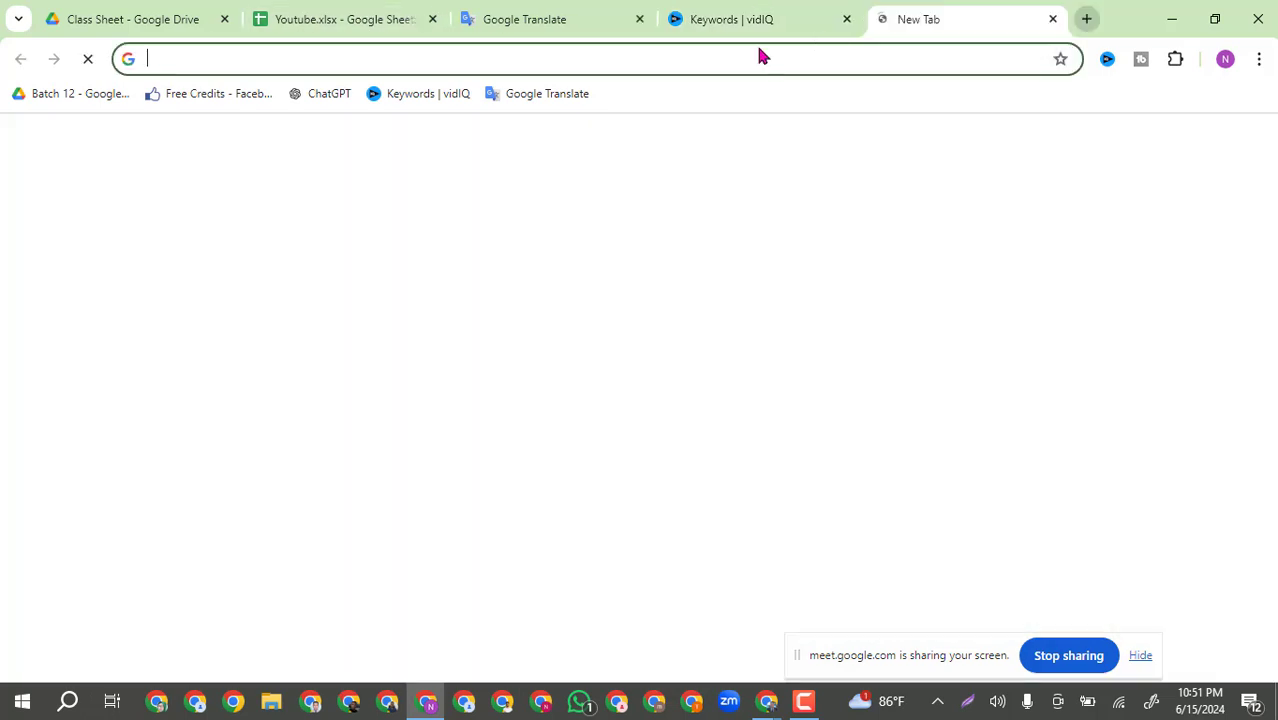
left_click(431, 505)
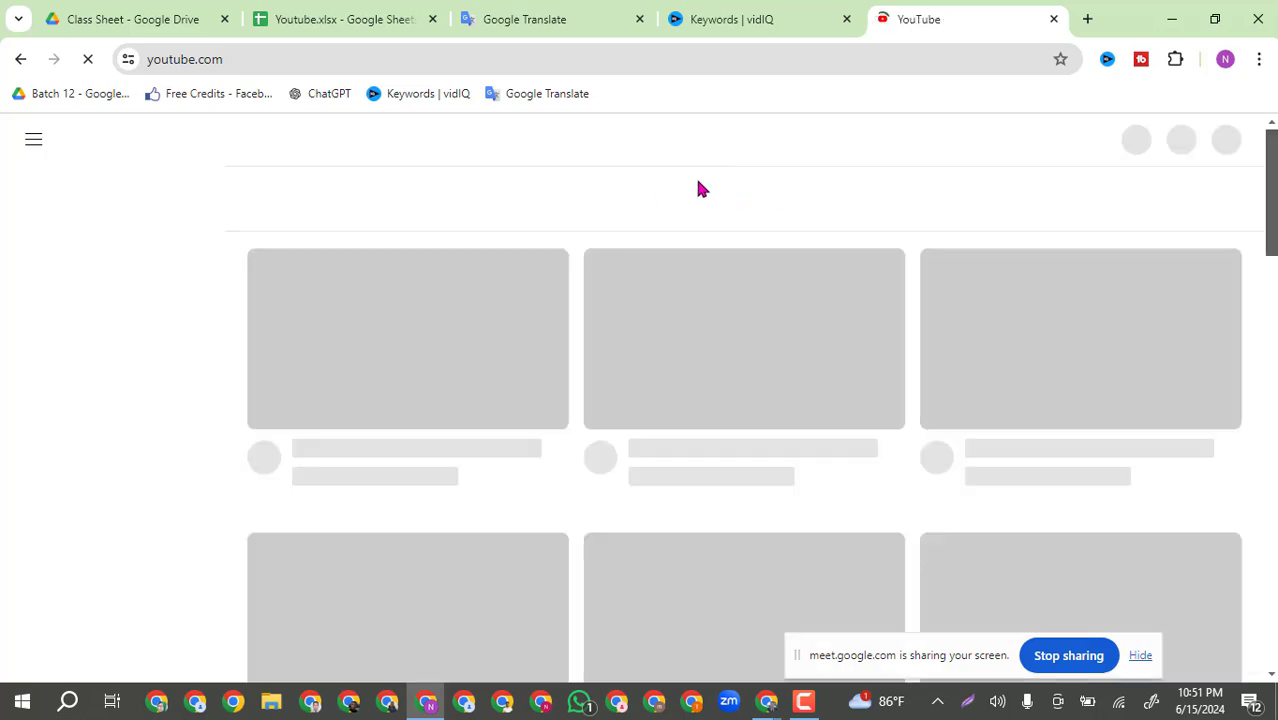
left_click(572, 139)
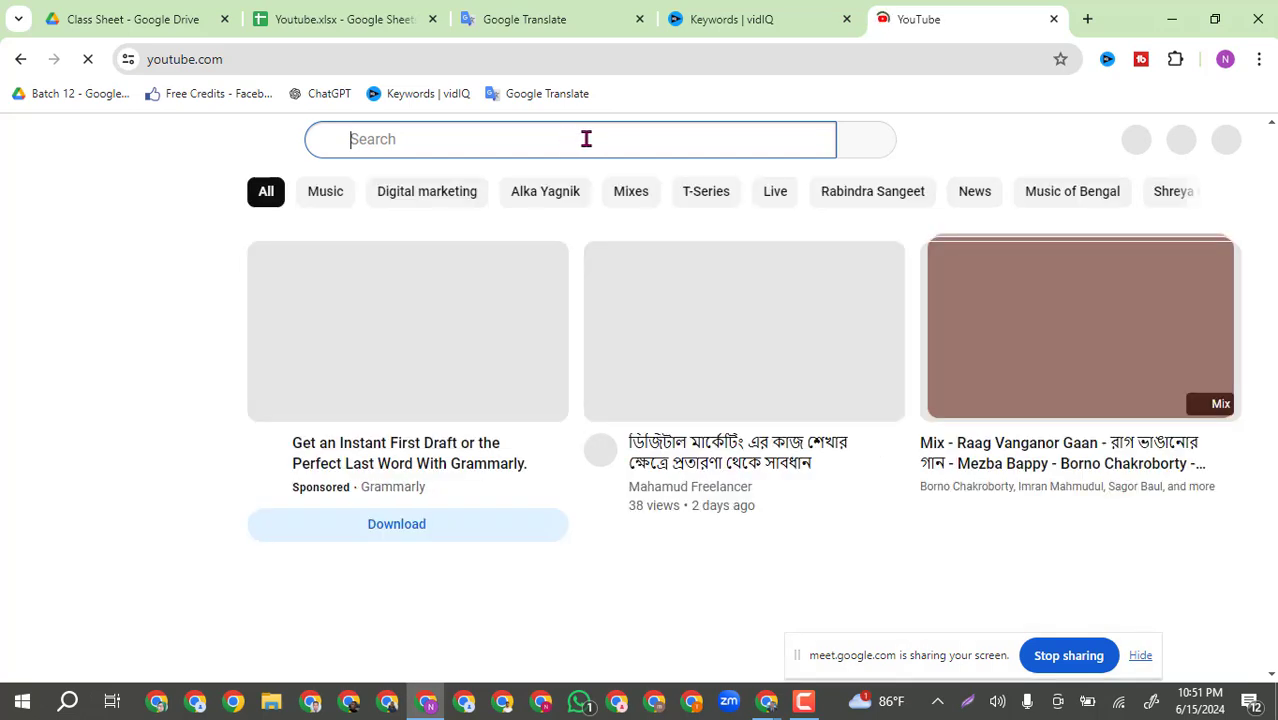
left_click(585, 139)
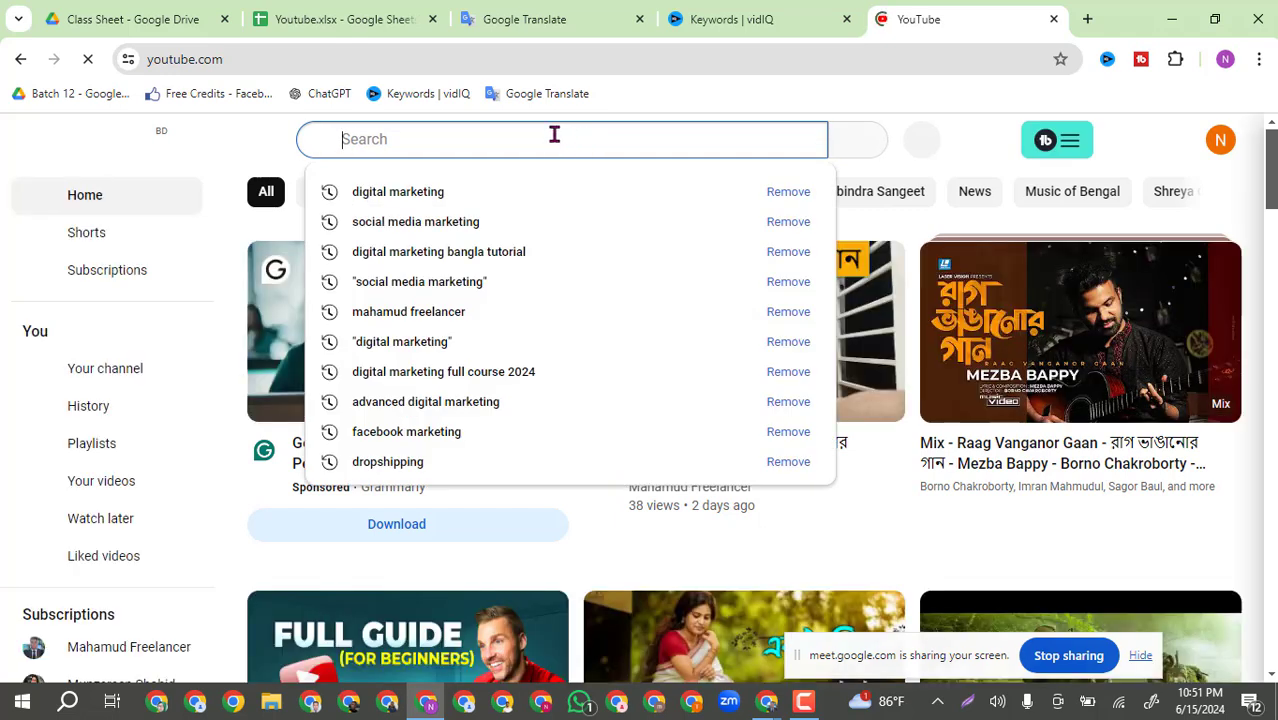
type("face")
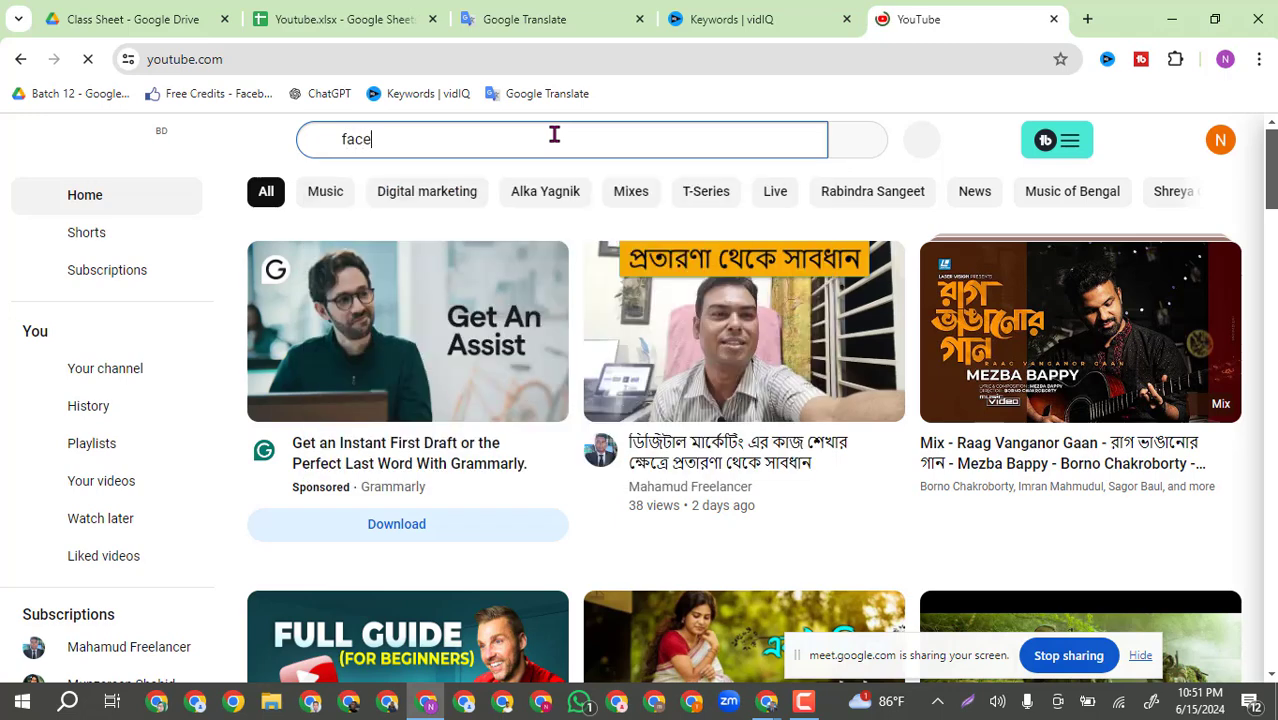
type("book")
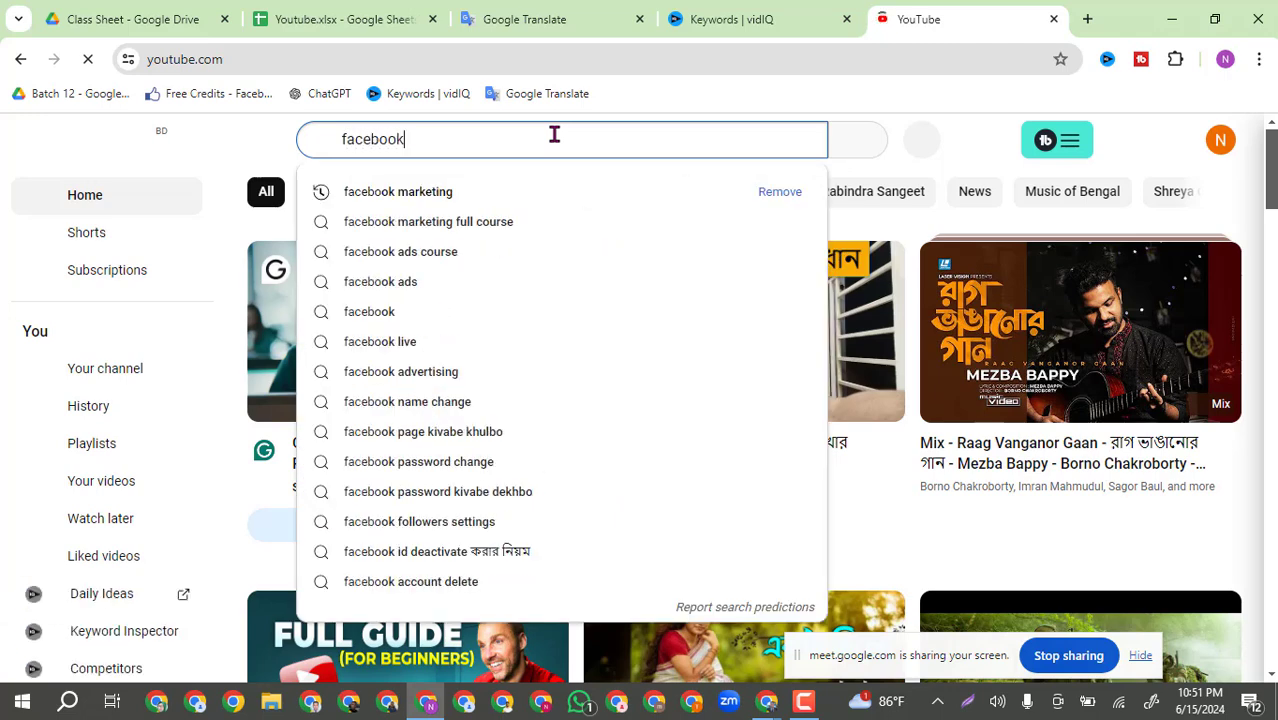
type(" ma")
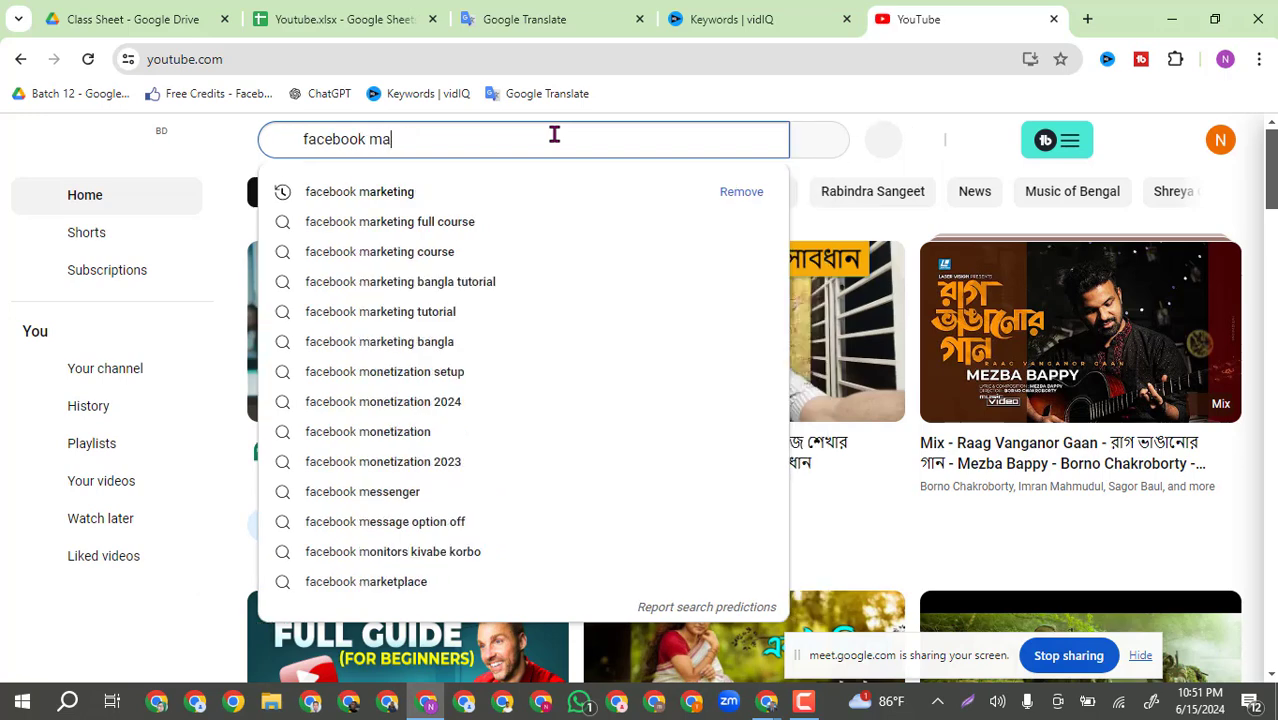
type("rketing")
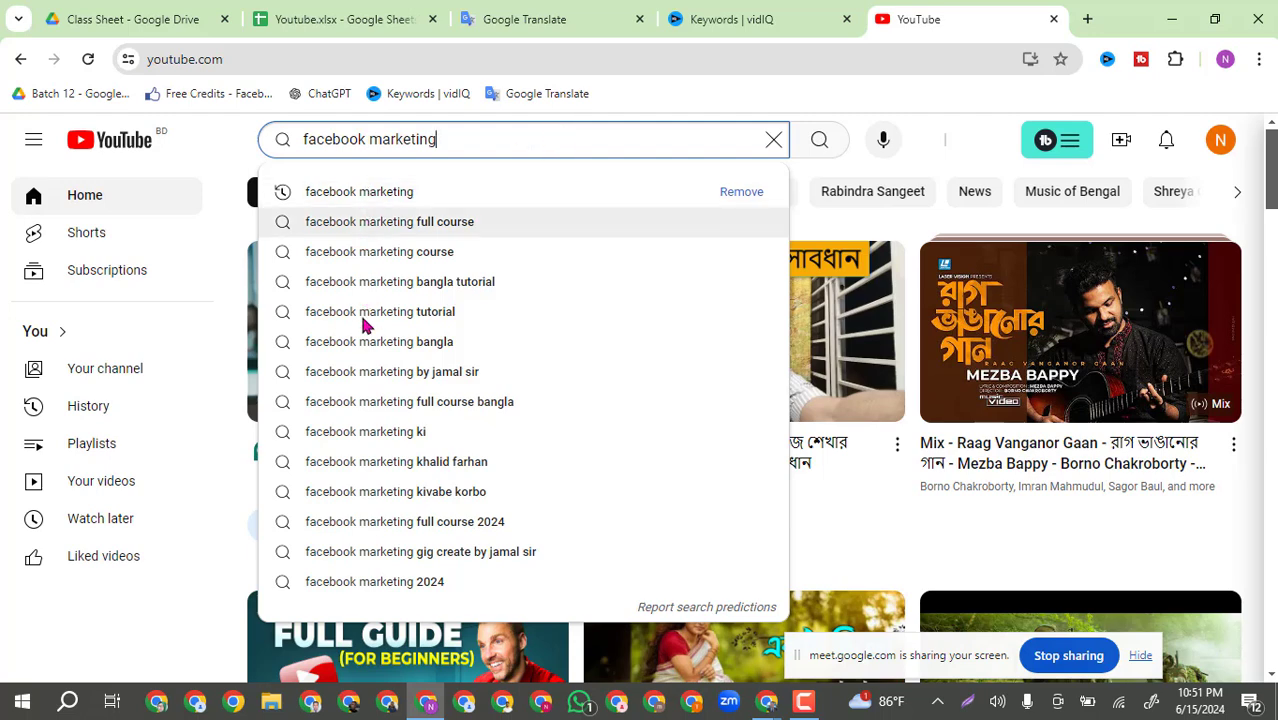
left_click(362, 191)
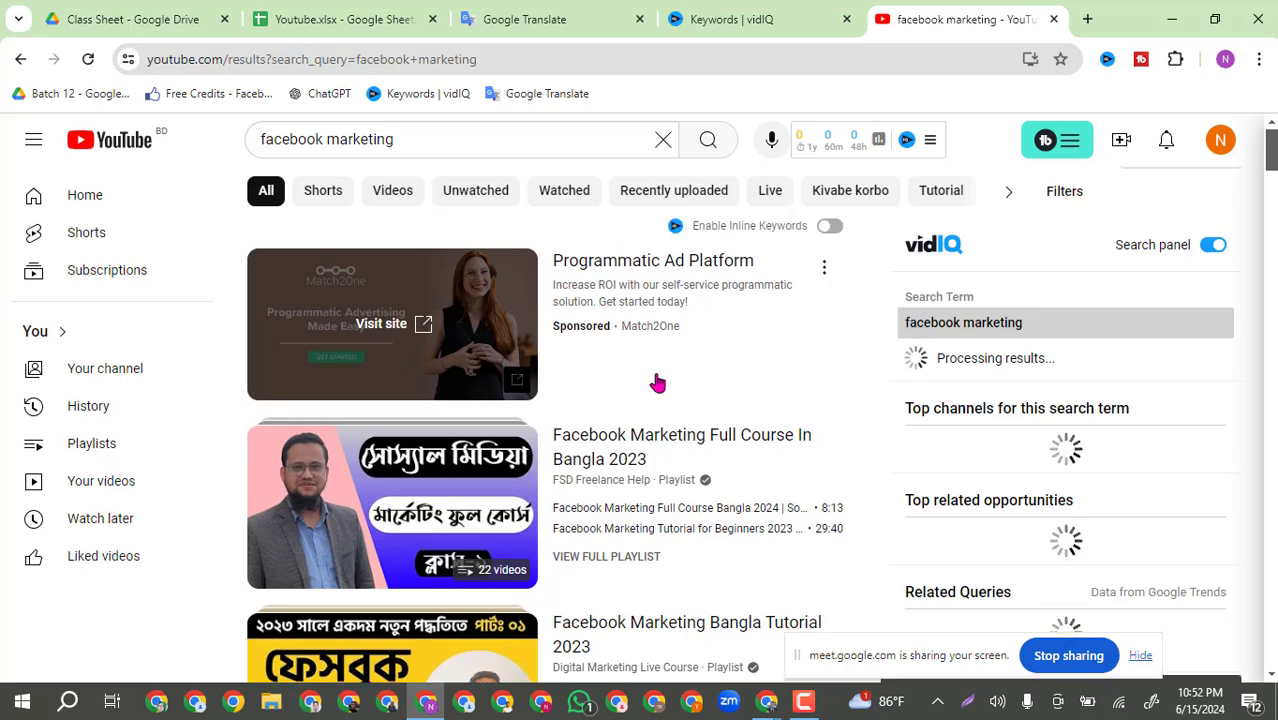
left_click_drag(1272, 150, 1240, 120)
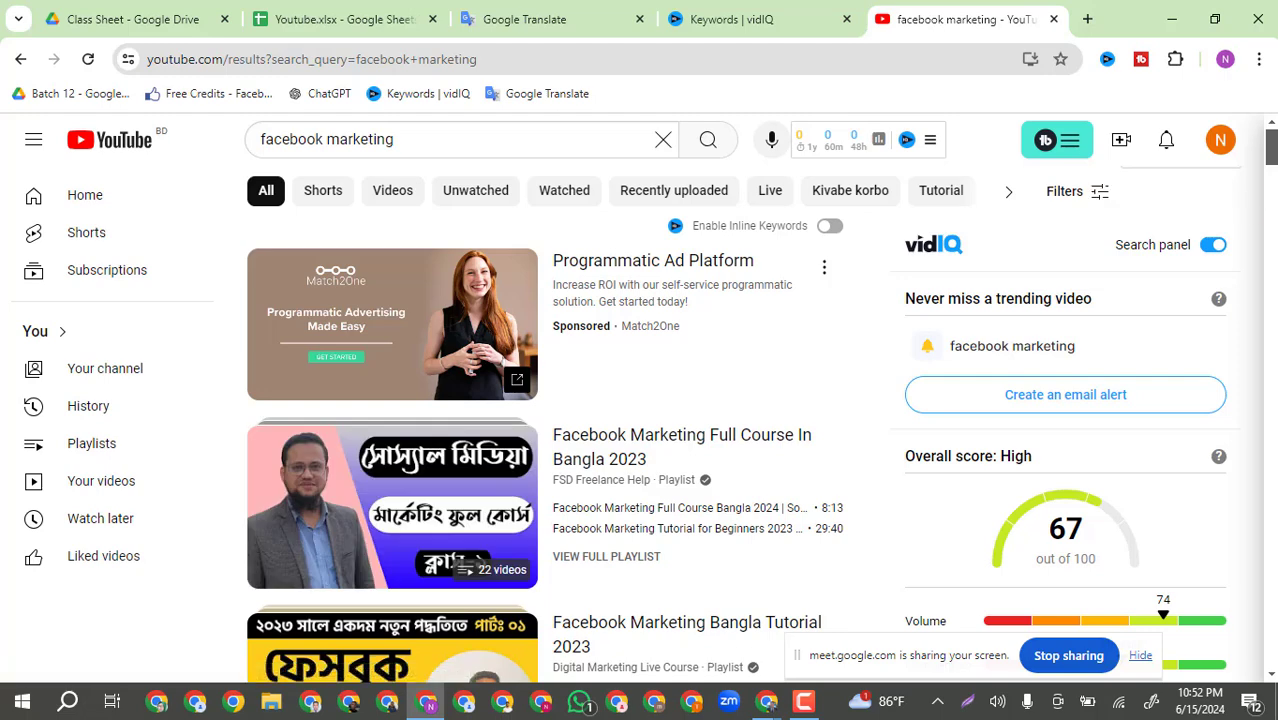
scroll(1272, 160, "down", 3)
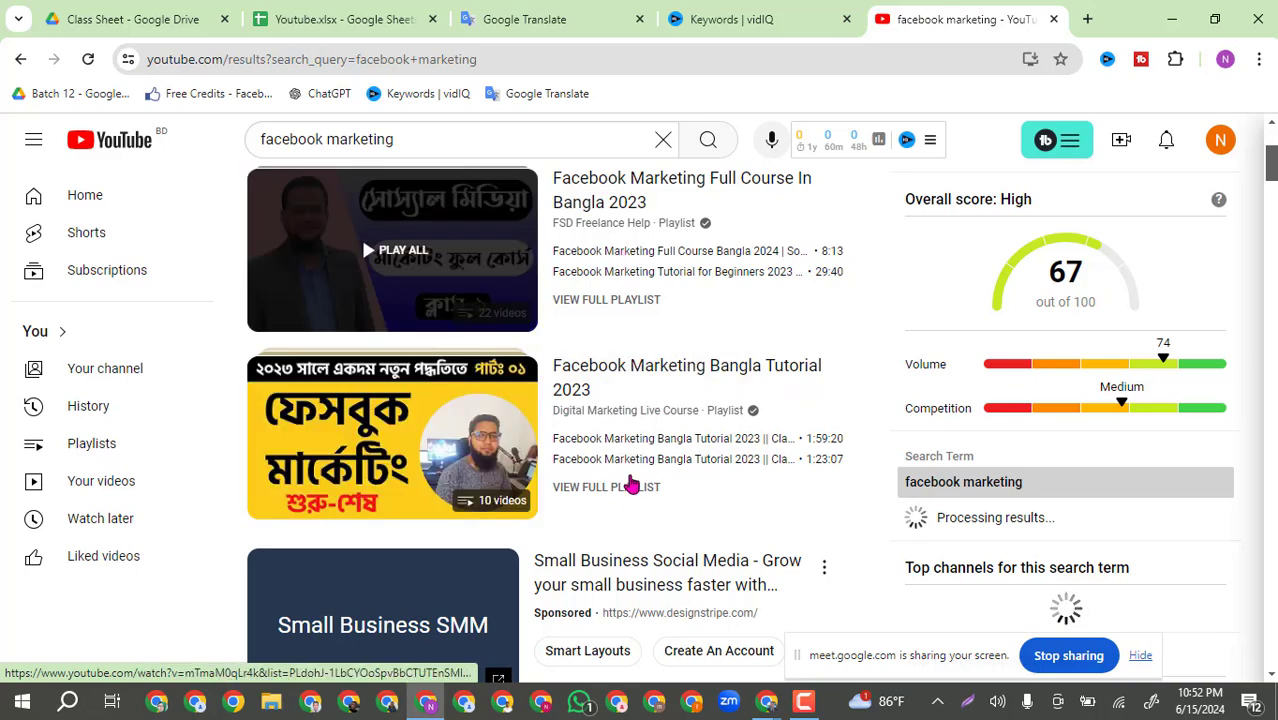
Open the Facebook Marketing video "Digital Marketing Masterclass - Episode 03" from the YouTube search results in a new tab.
scroll(1272, 186, "down", 4)
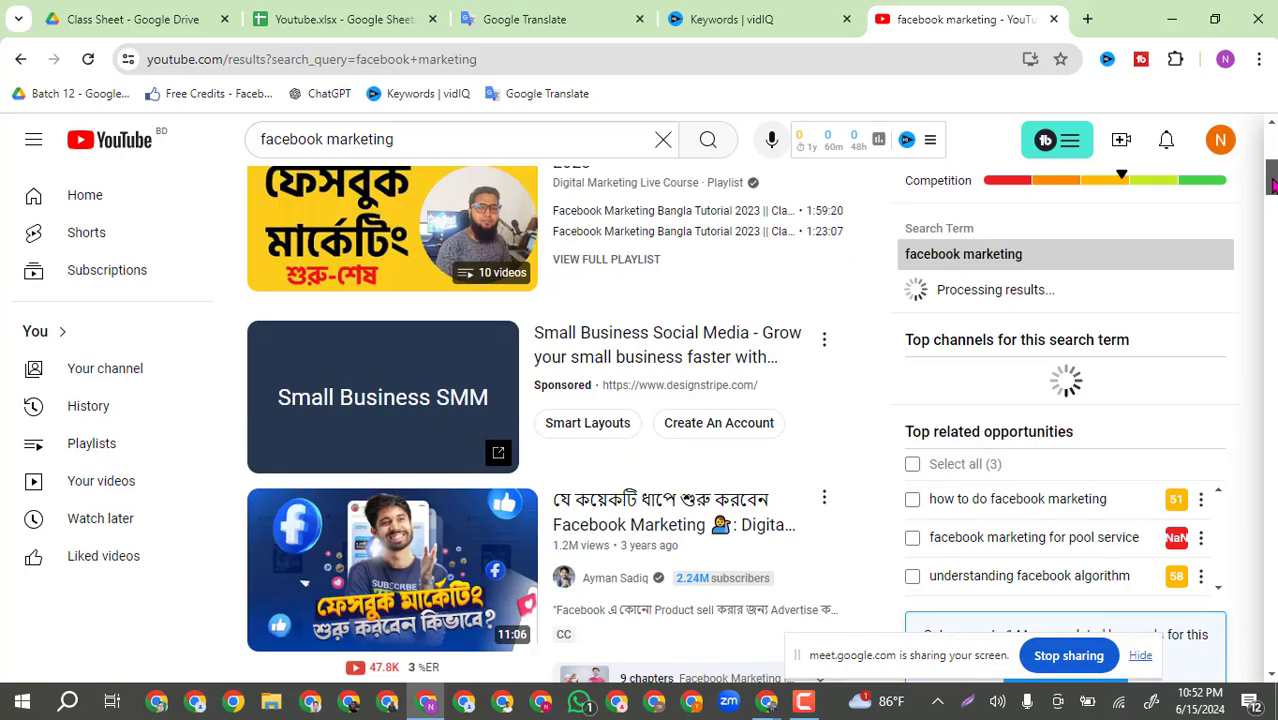
left_click_drag(1272, 186, 1273, 196)
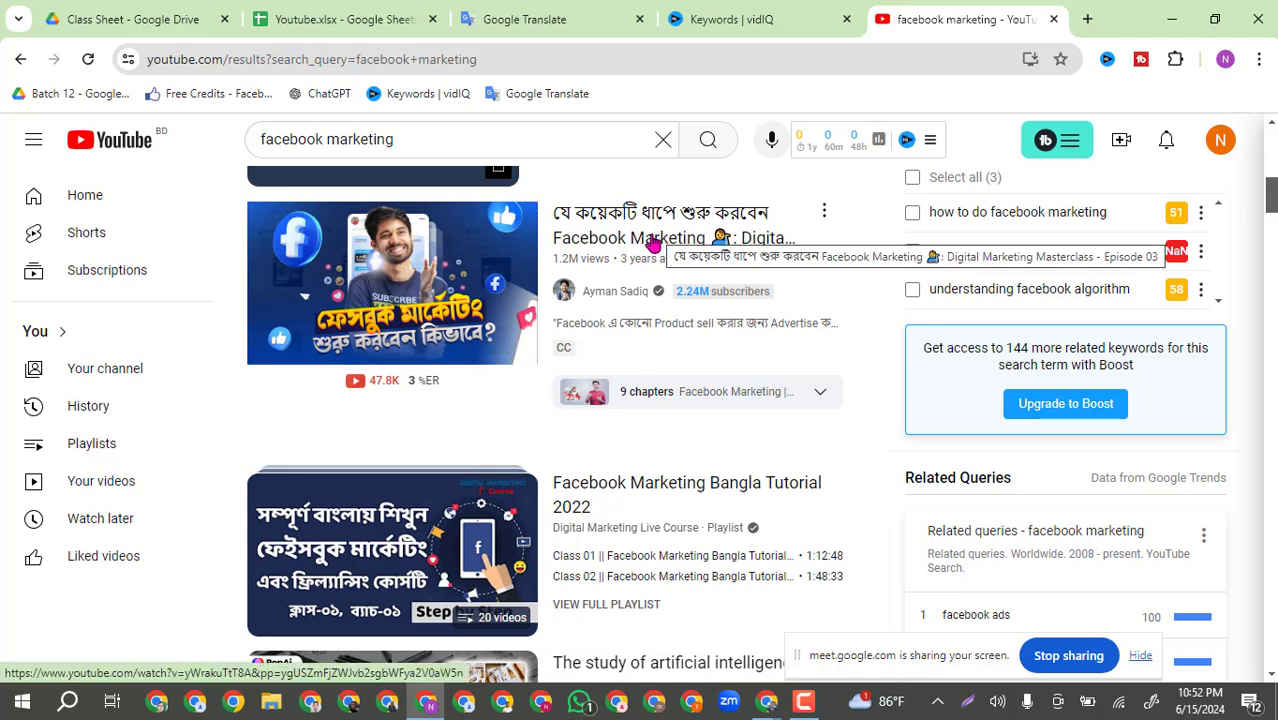
mouse_move(624, 247)
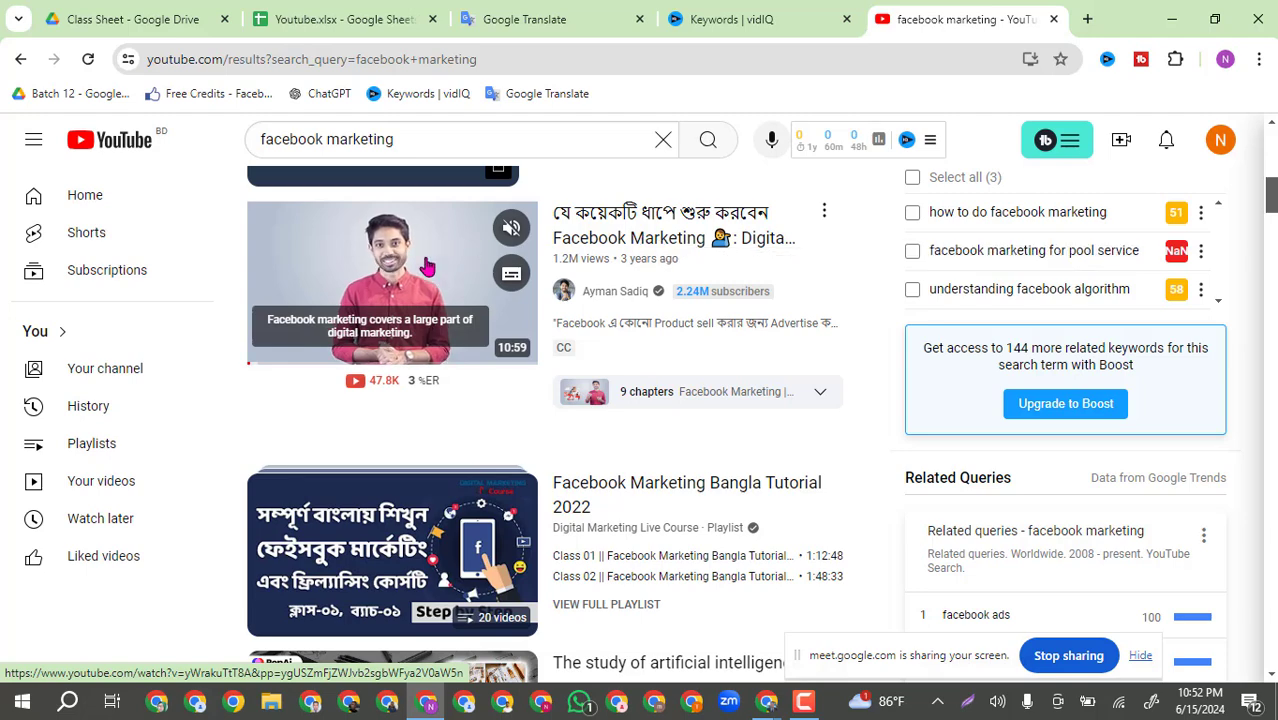
right_click(620, 242)
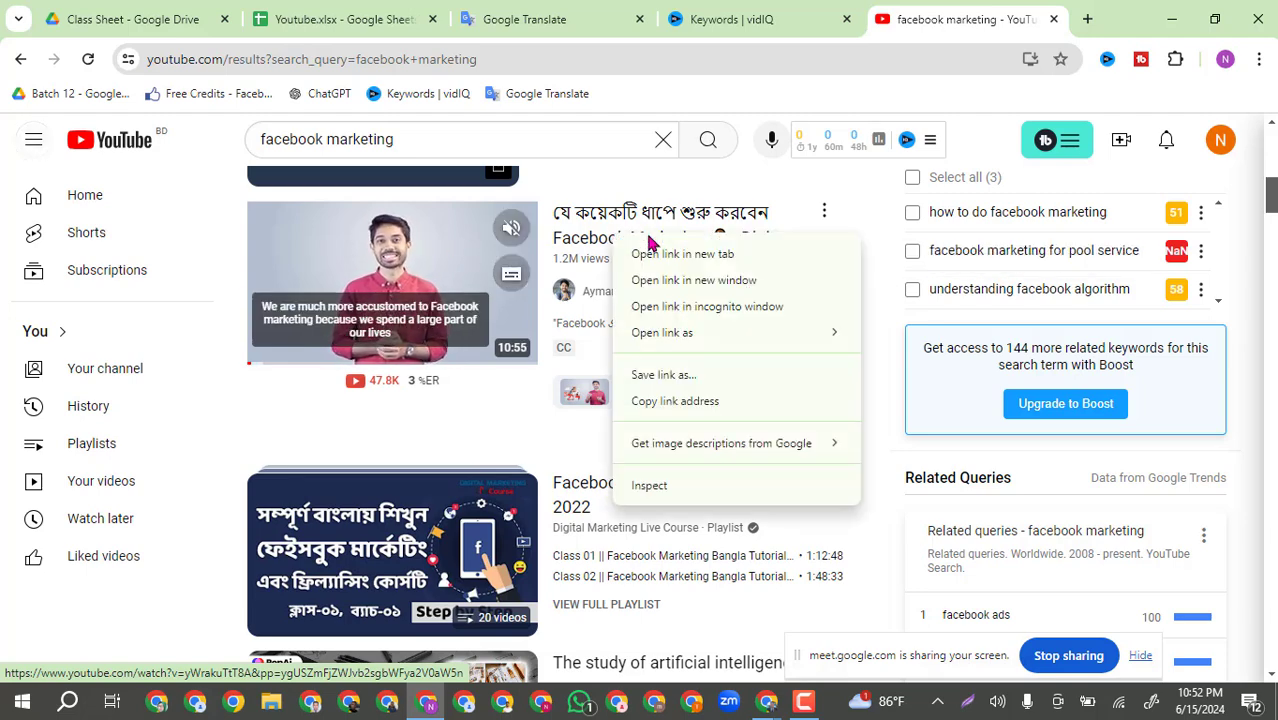
left_click(650, 254)
key("ctrl+Tab")
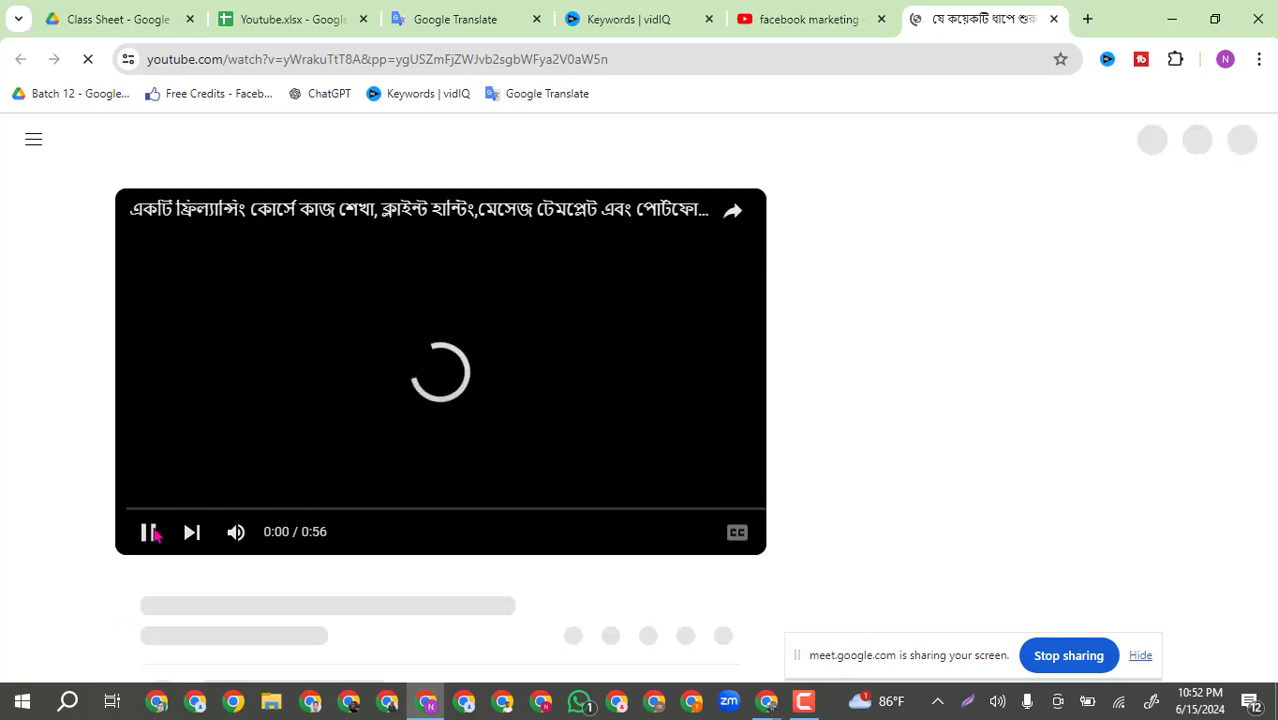
Let the opening ads play through and pause the Episode 03 video near its start.
left_click(149, 533)
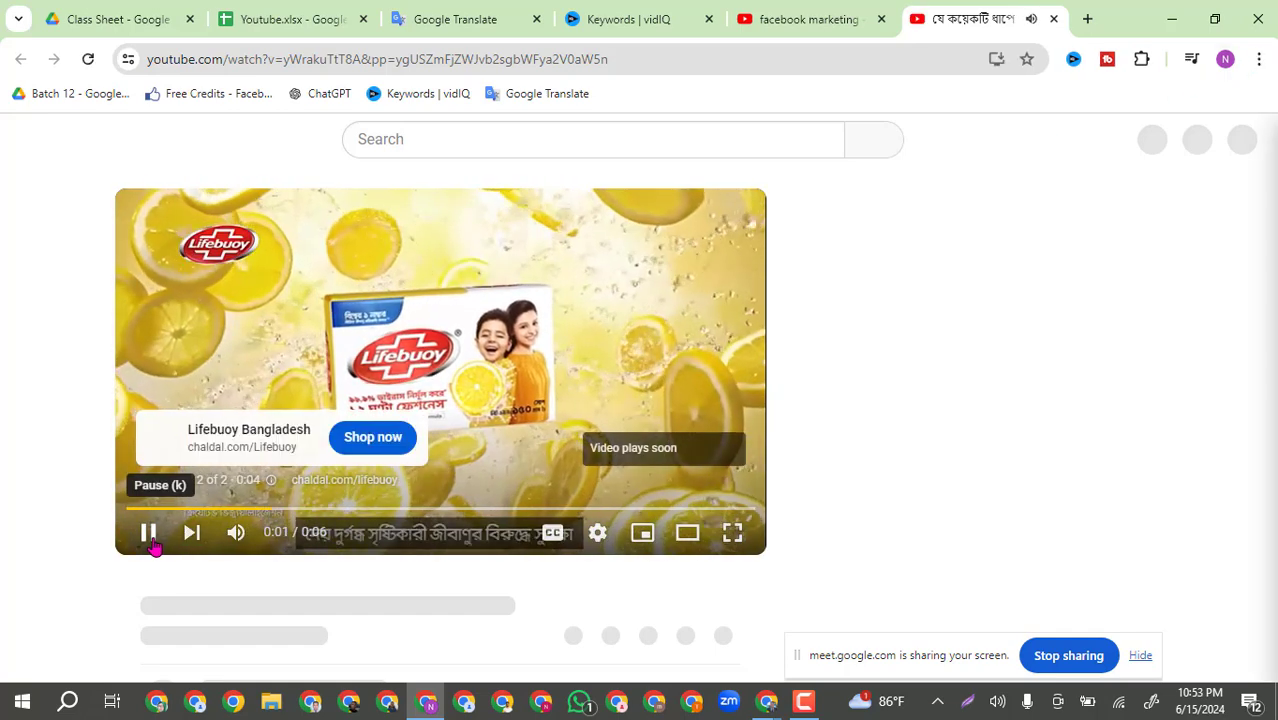
left_click(148, 534)
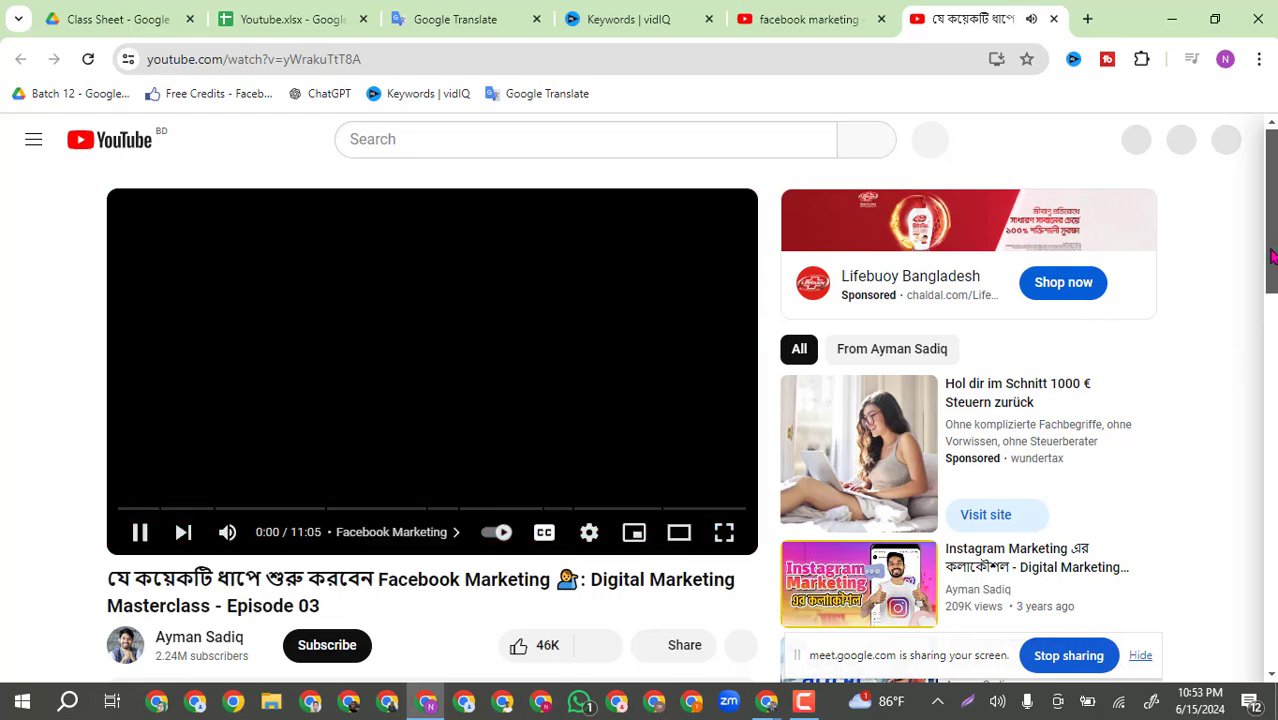
left_click_drag(1272, 258, 1272, 346)
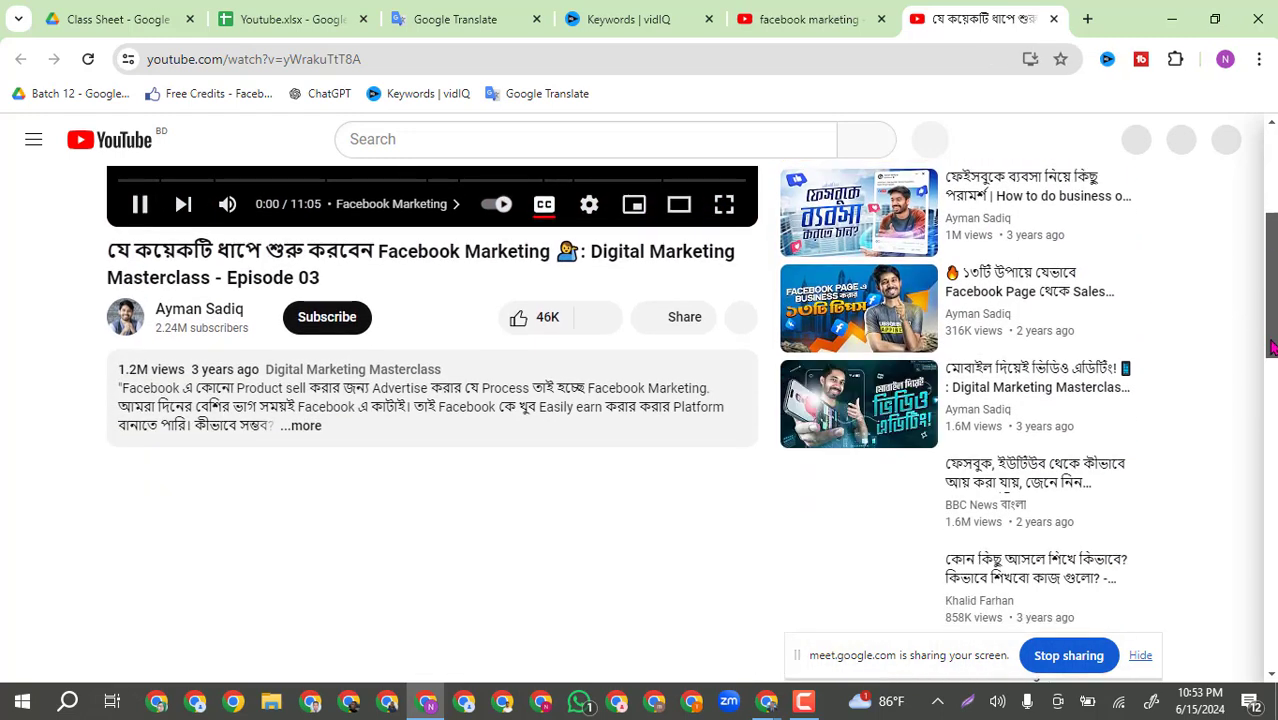
scroll(965, 340, "up", 4)
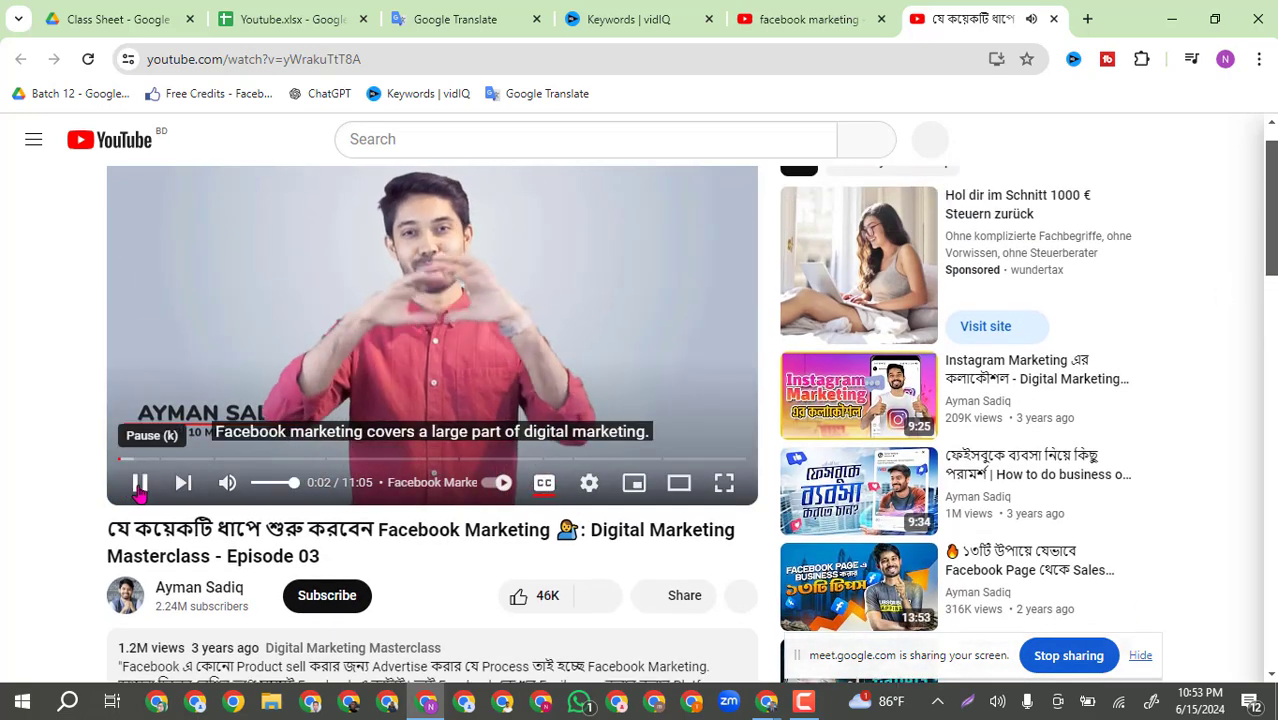
left_click(140, 485)
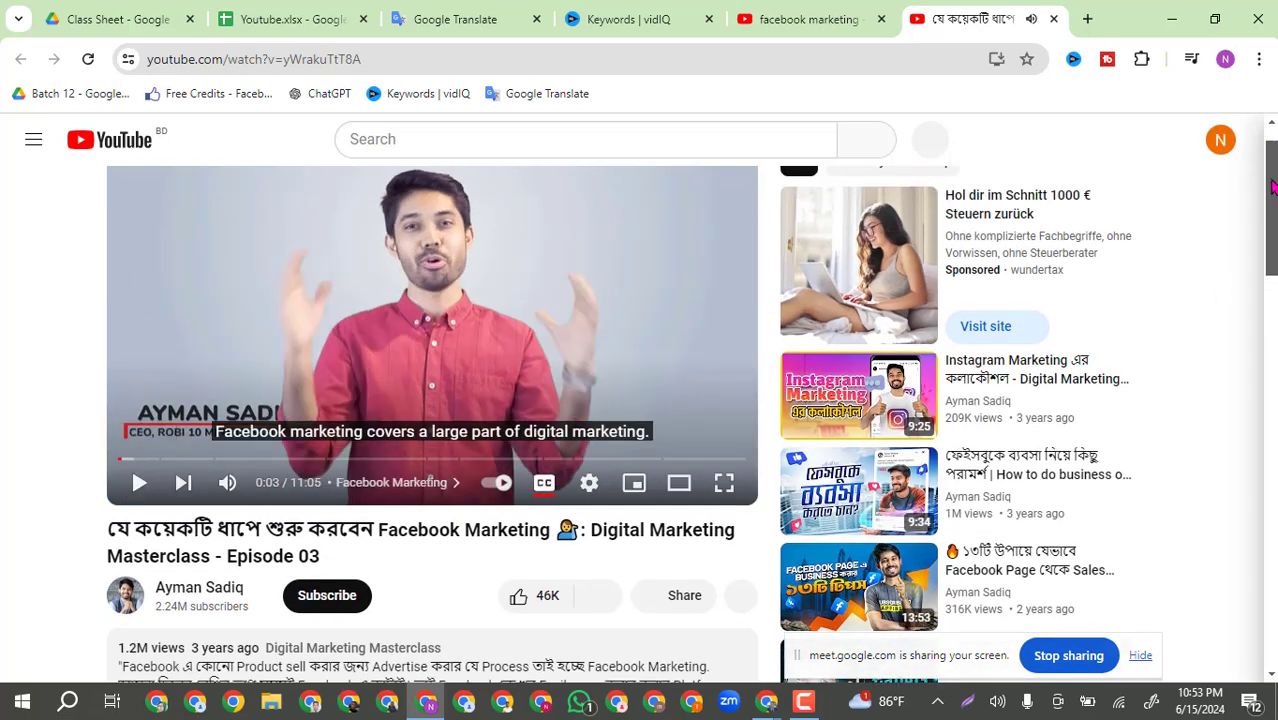
Expand the video's full description and examine its intro text, timestamps, links, hashtags and chapters.
left_click_drag(1272, 186, 1272, 262)
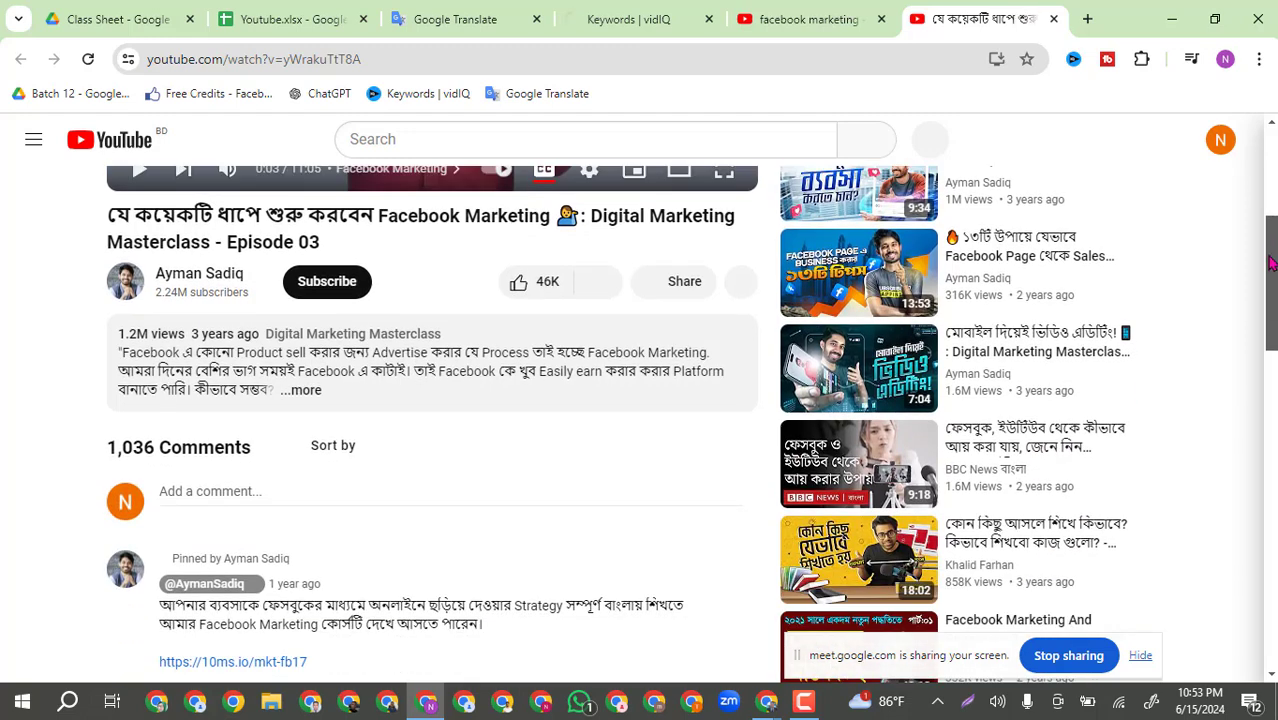
left_click(303, 398)
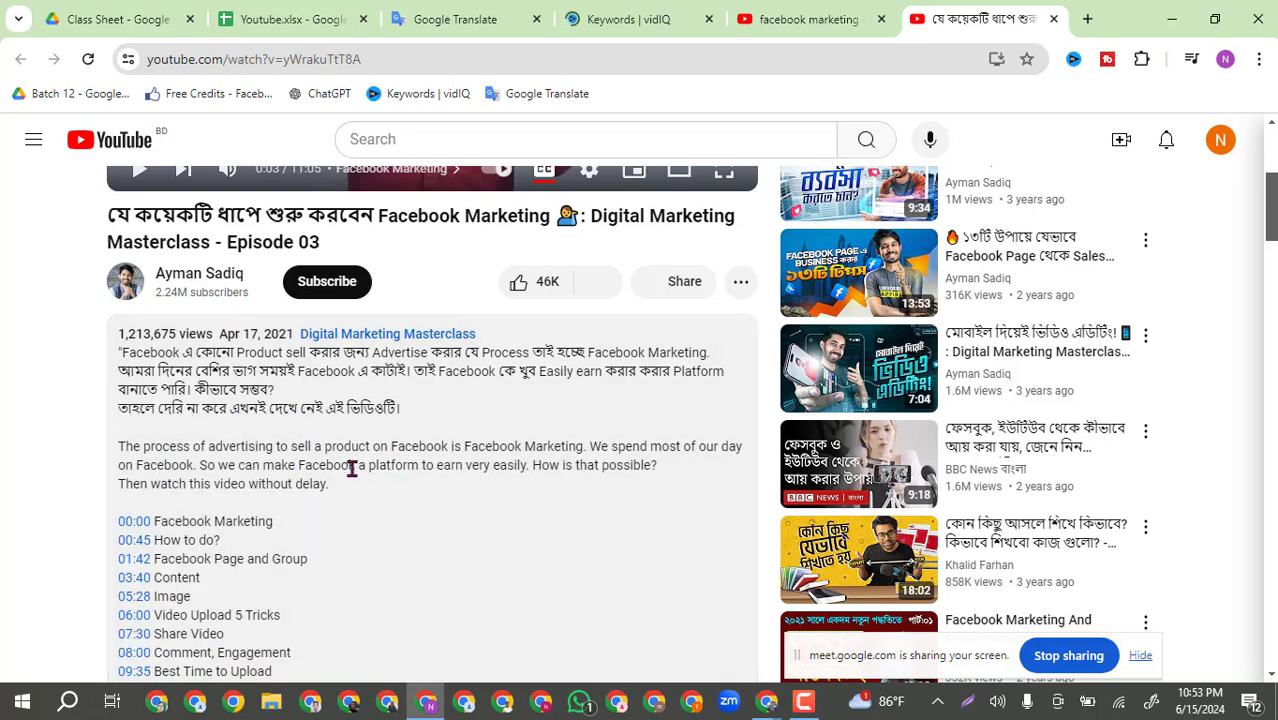
scroll(220, 604, "down", 1)
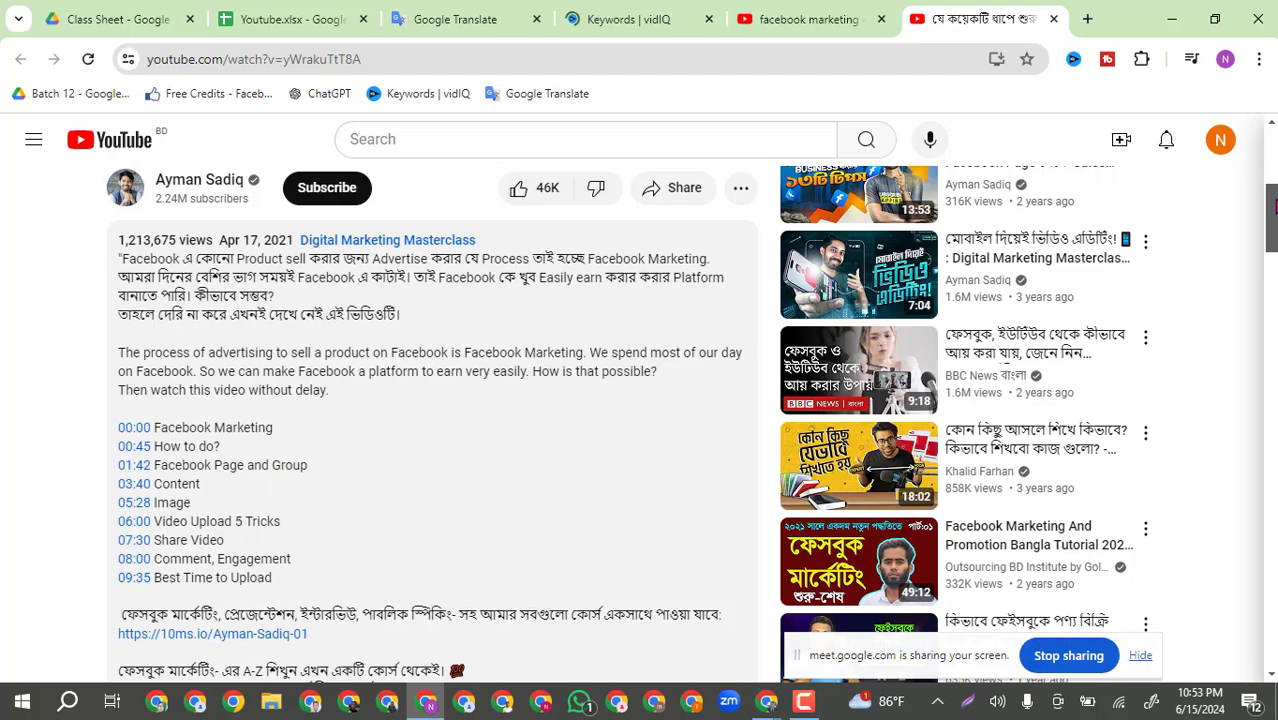
scroll(430, 420, "down", 7)
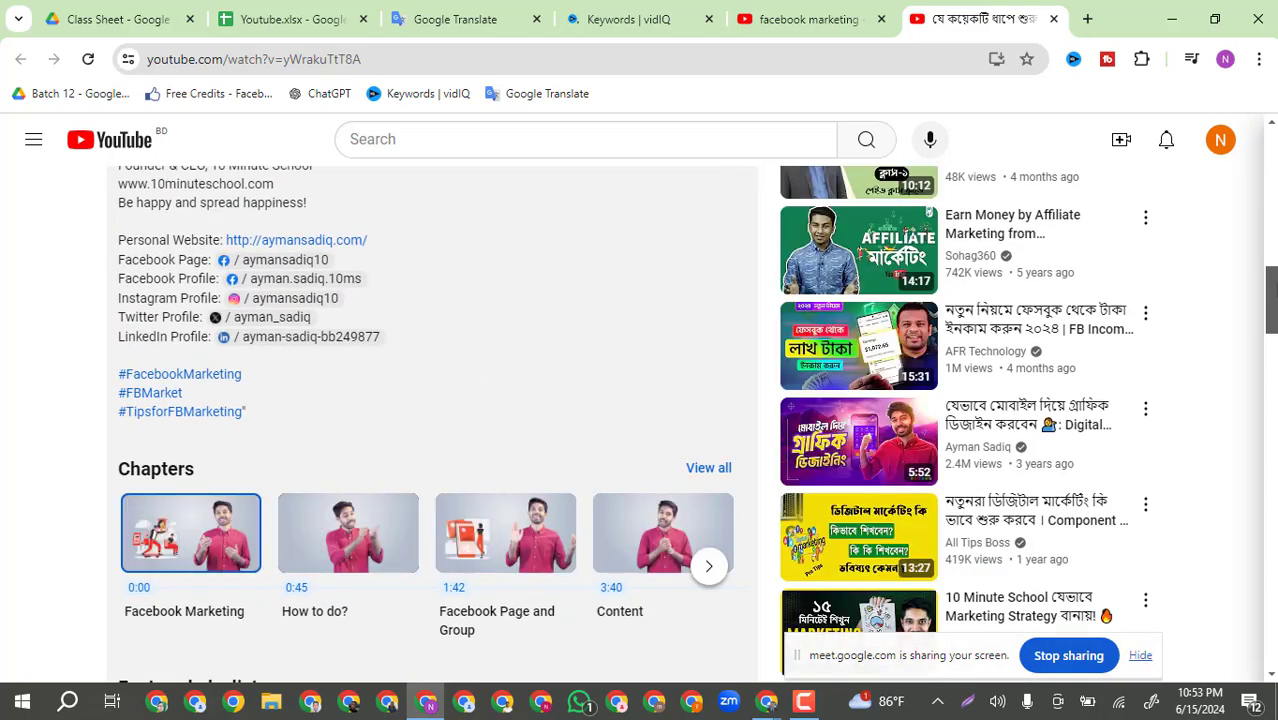
scroll(430, 420, "up", 8)
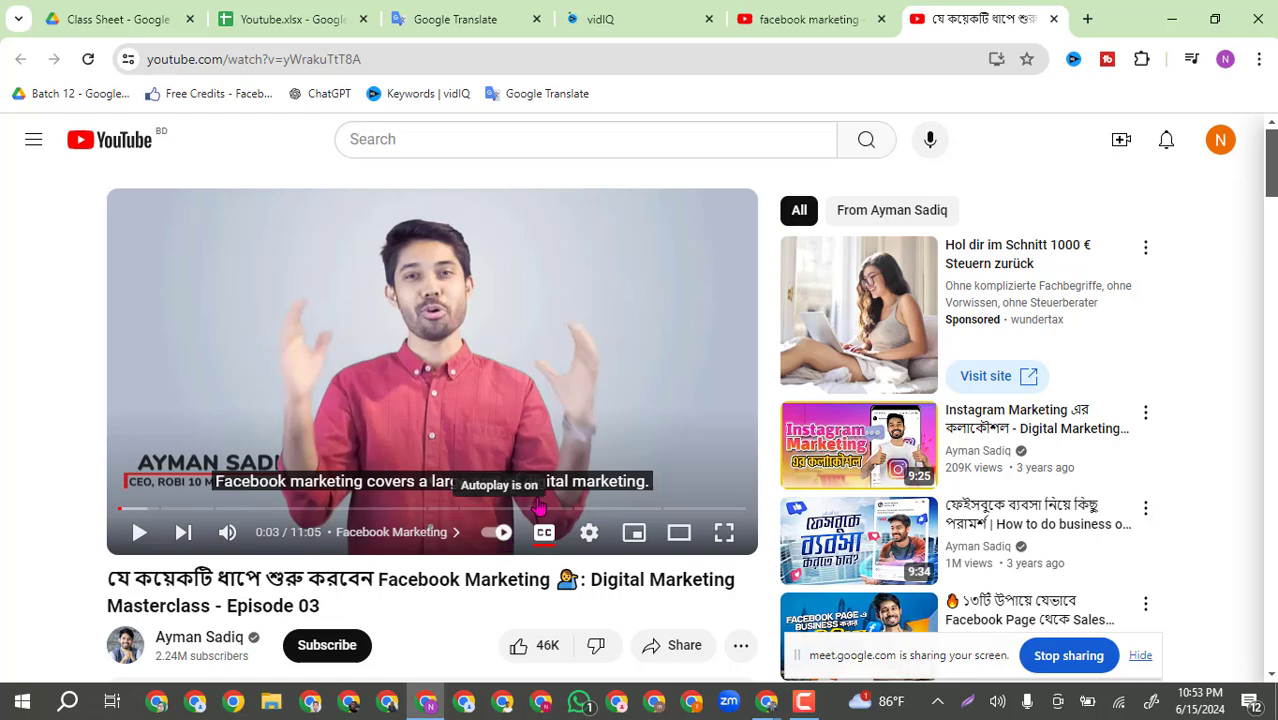
scroll(540, 507, "down", 1)
scroll(445, 612, "down", 1)
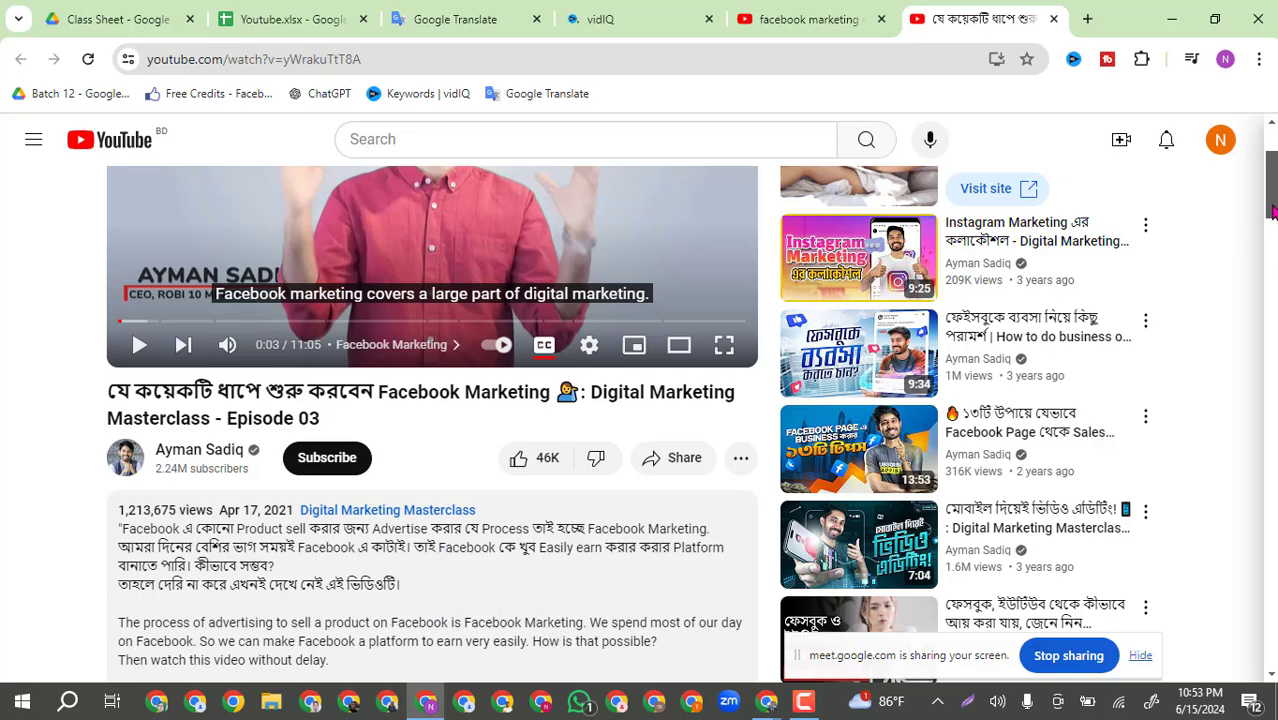
left_click_drag(1272, 215, 1272, 150)
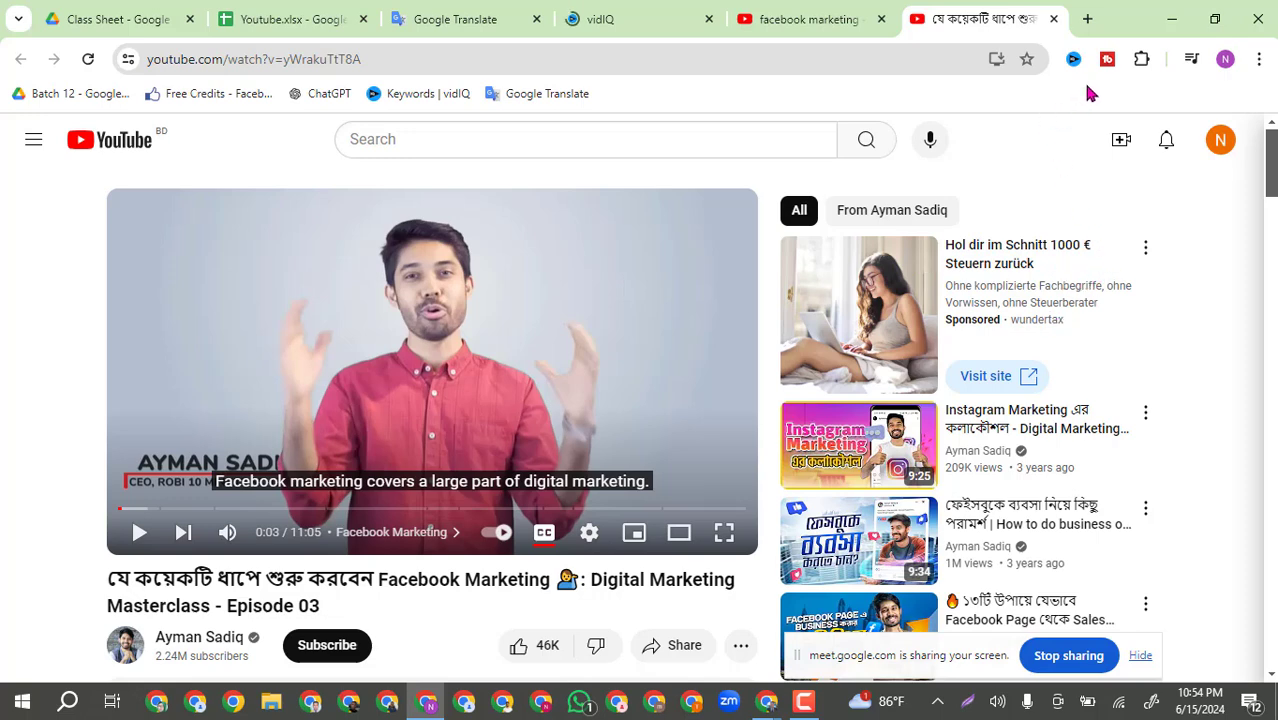
left_click(205, 59)
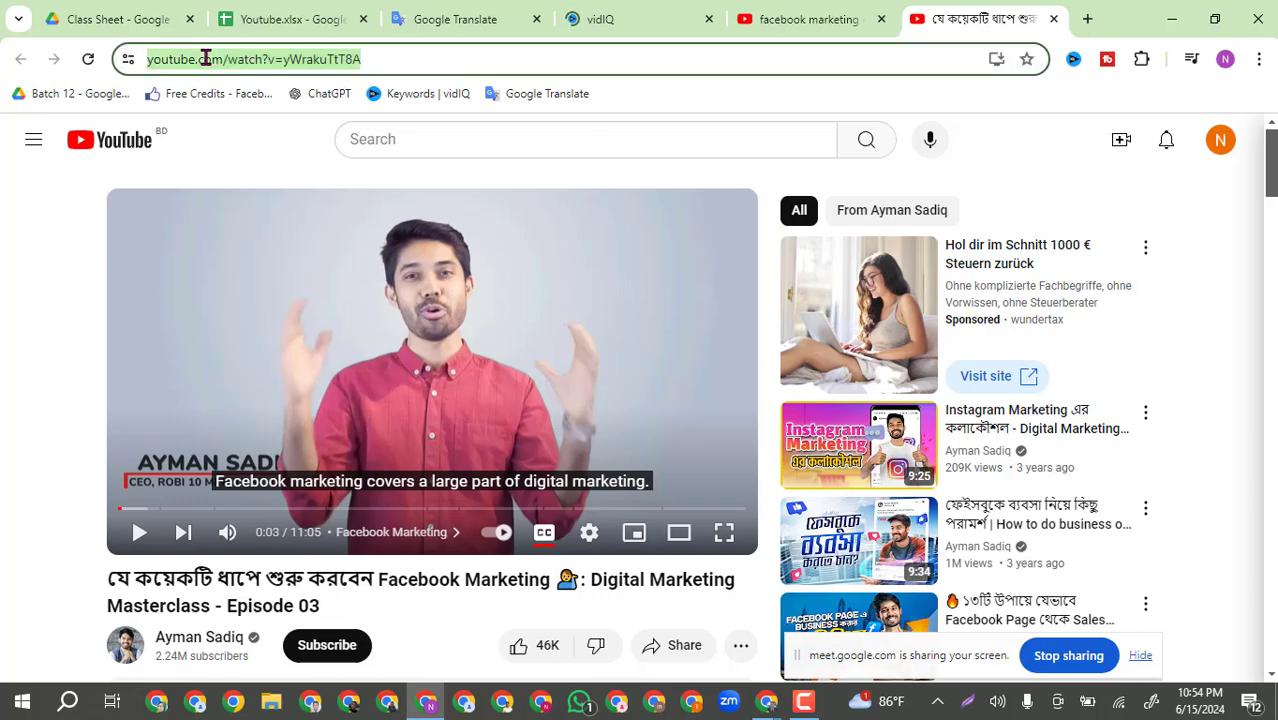
left_click(311, 702)
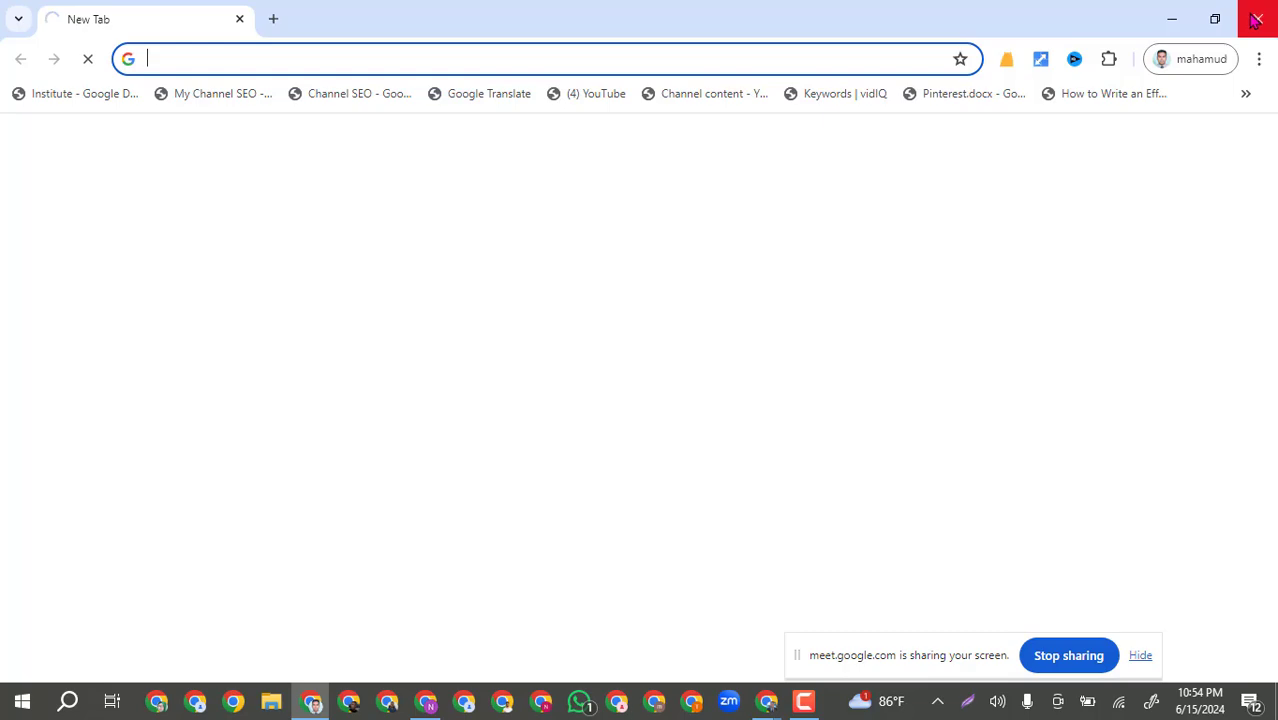
left_click(1258, 19)
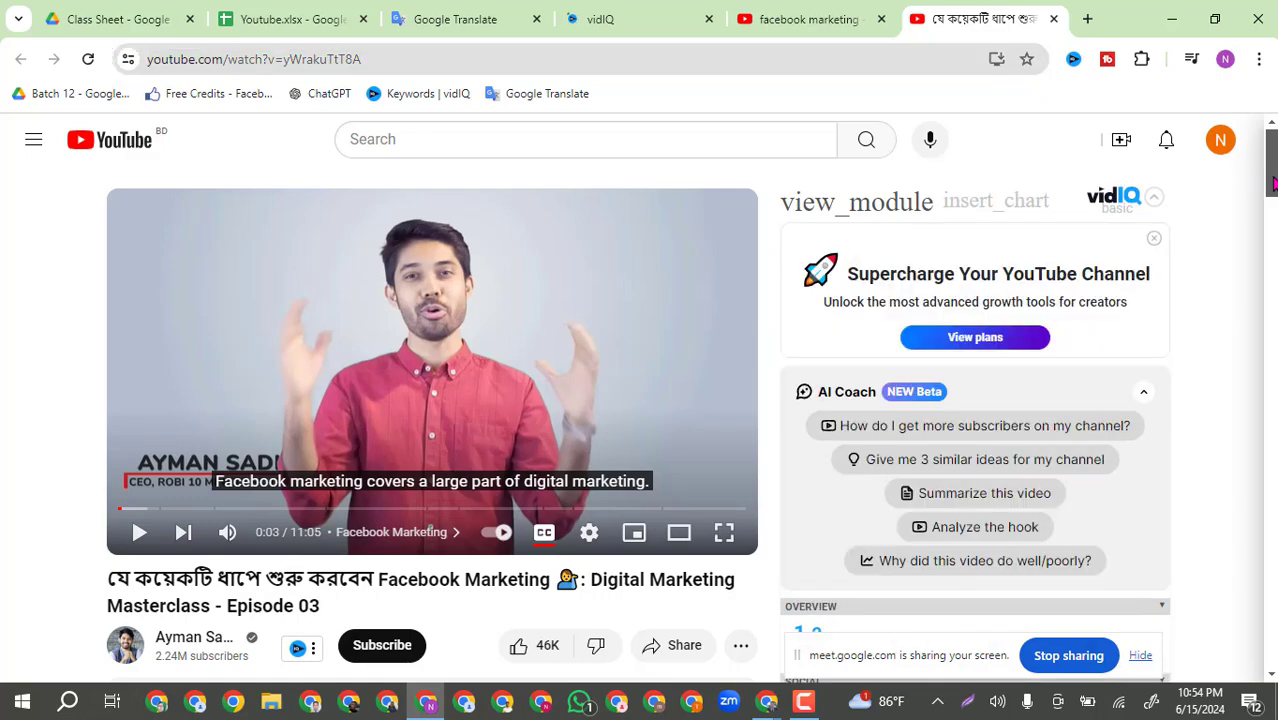
Examine the vidIQ optimization checklist and the list of video tags for this video.
left_click_drag(1272, 170, 1272, 256)
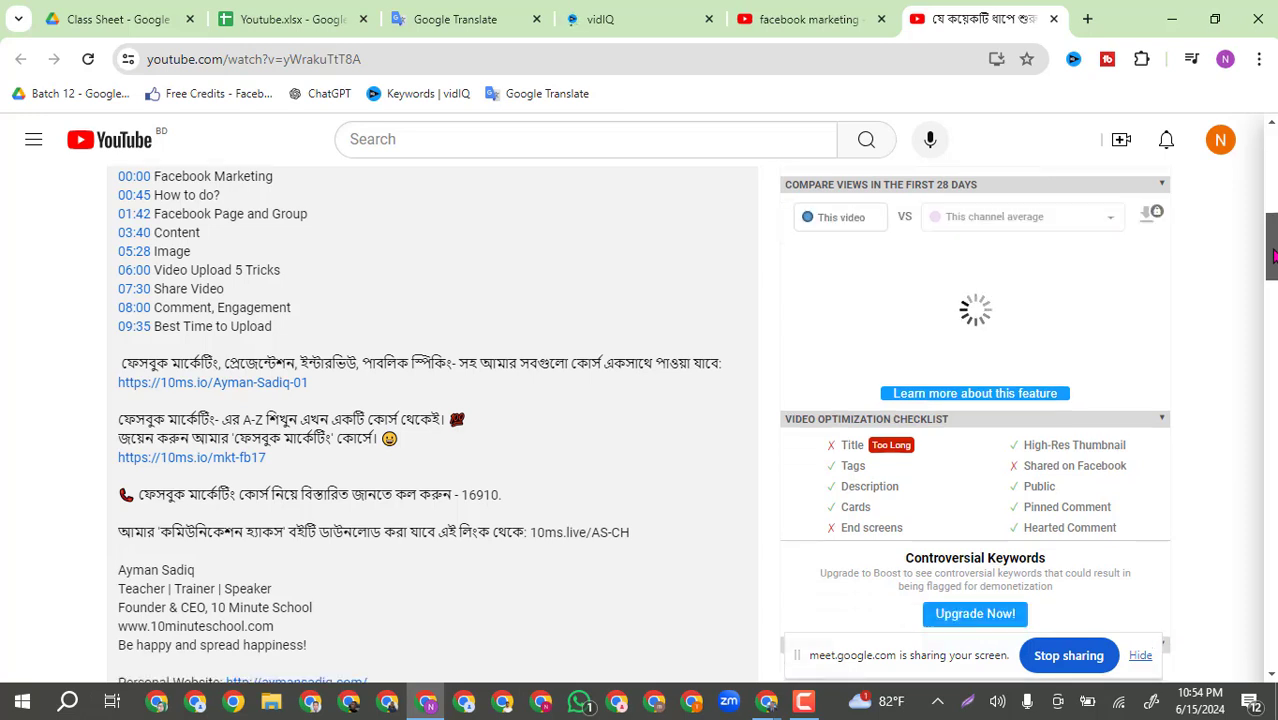
left_click_drag(1272, 256, 1272, 325)
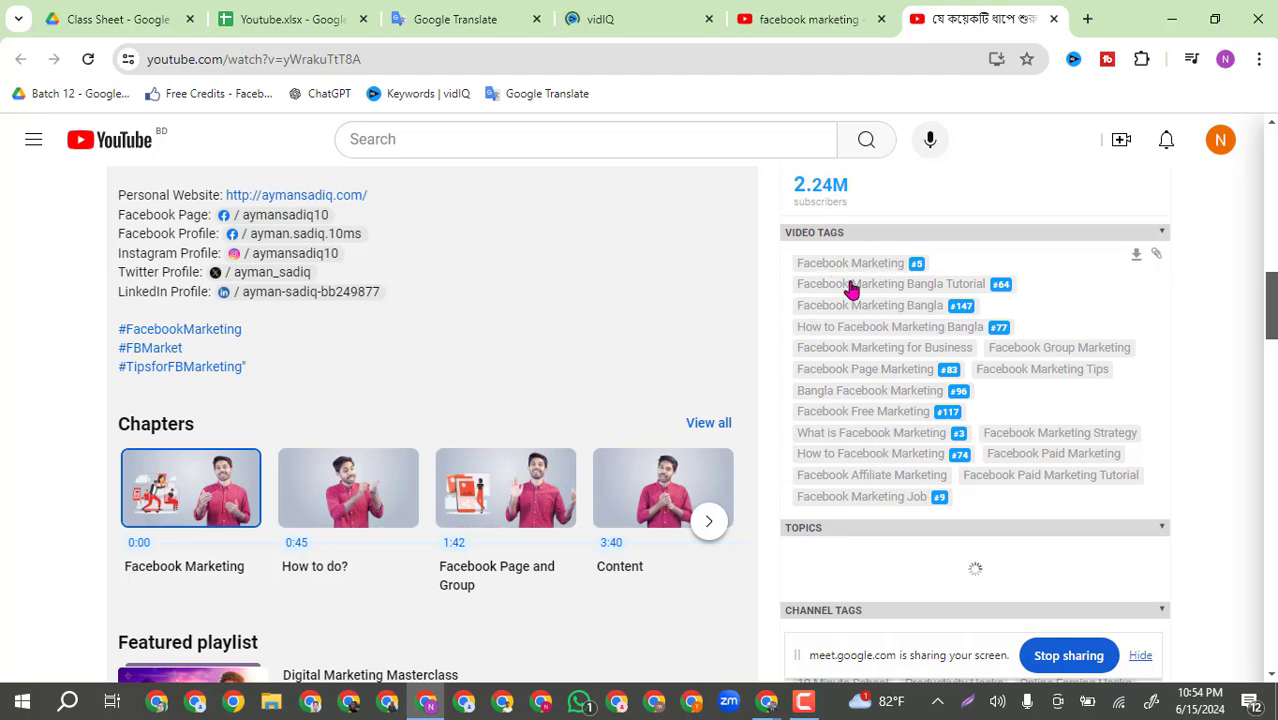
Close the YouTube search results for facebook marketing and the Episode 03 video page.
left_click(456, 19)
left_click(612, 19)
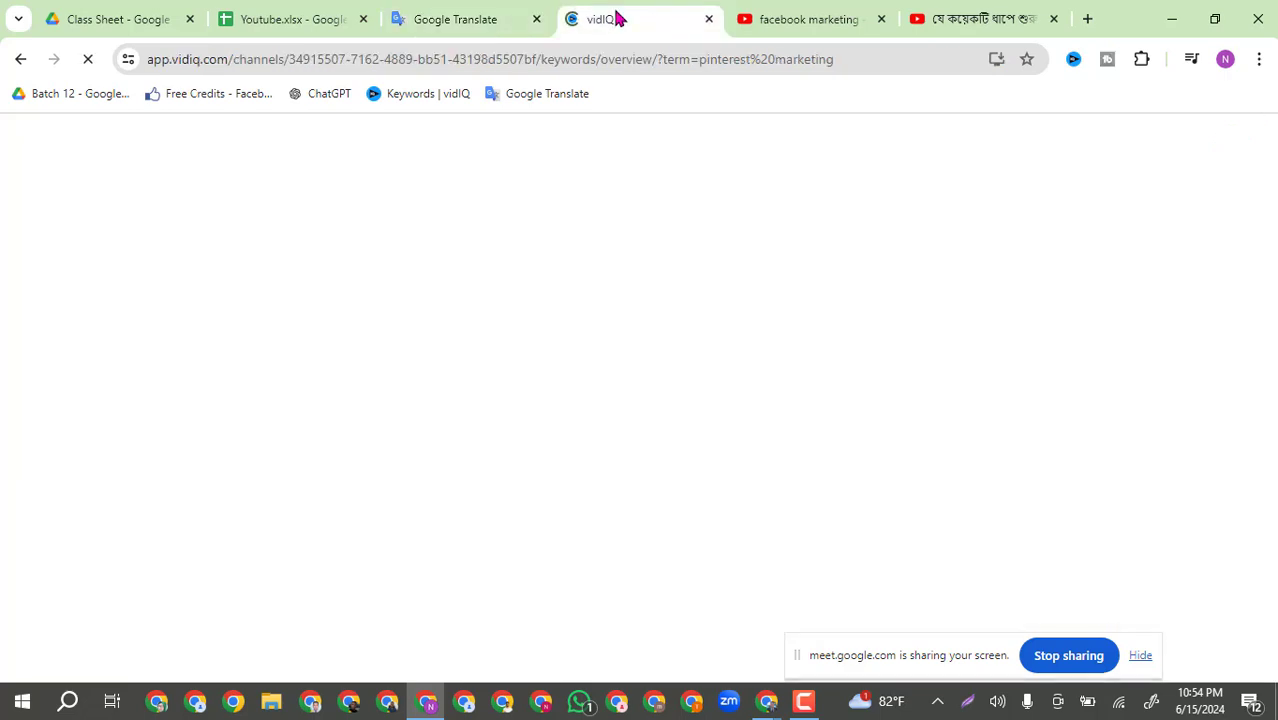
left_click(880, 20)
left_click(1053, 20)
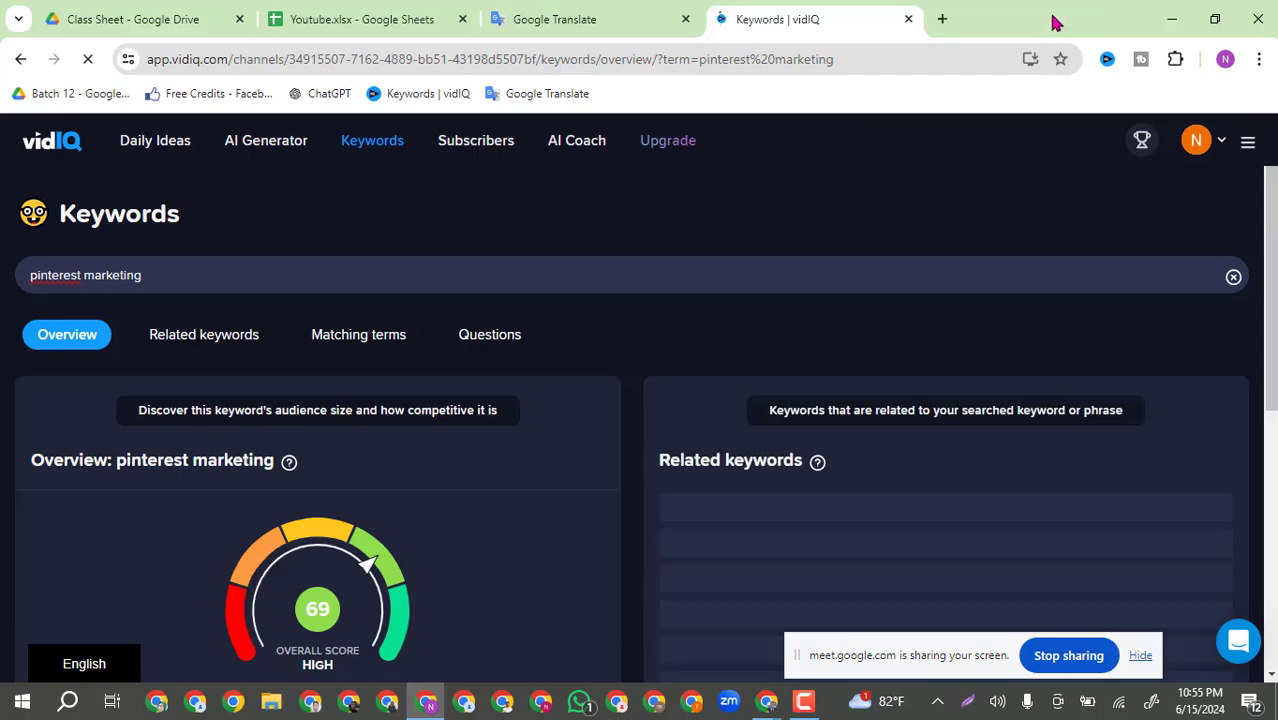
Switch to the Youtube.xlsx spreadsheet and review its keyword research, description writing and channel playlist instructions.
left_click(343, 19)
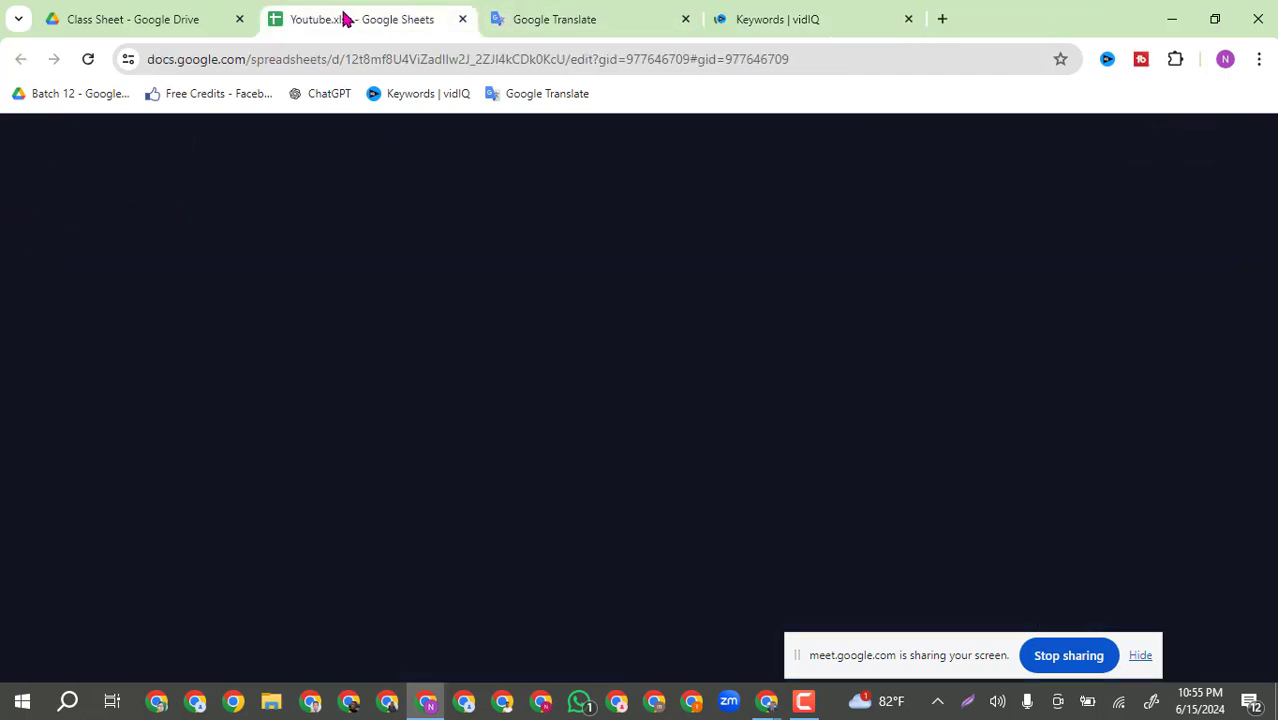
left_click(555, 18)
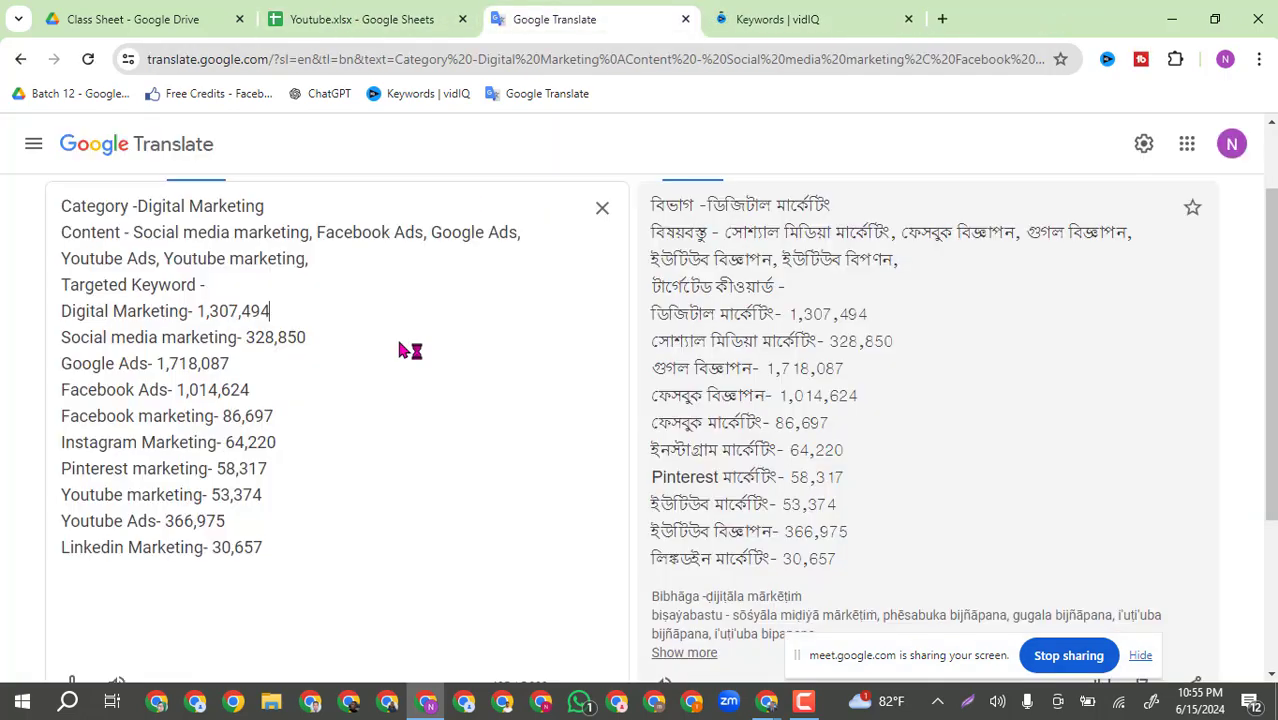
left_click(343, 19)
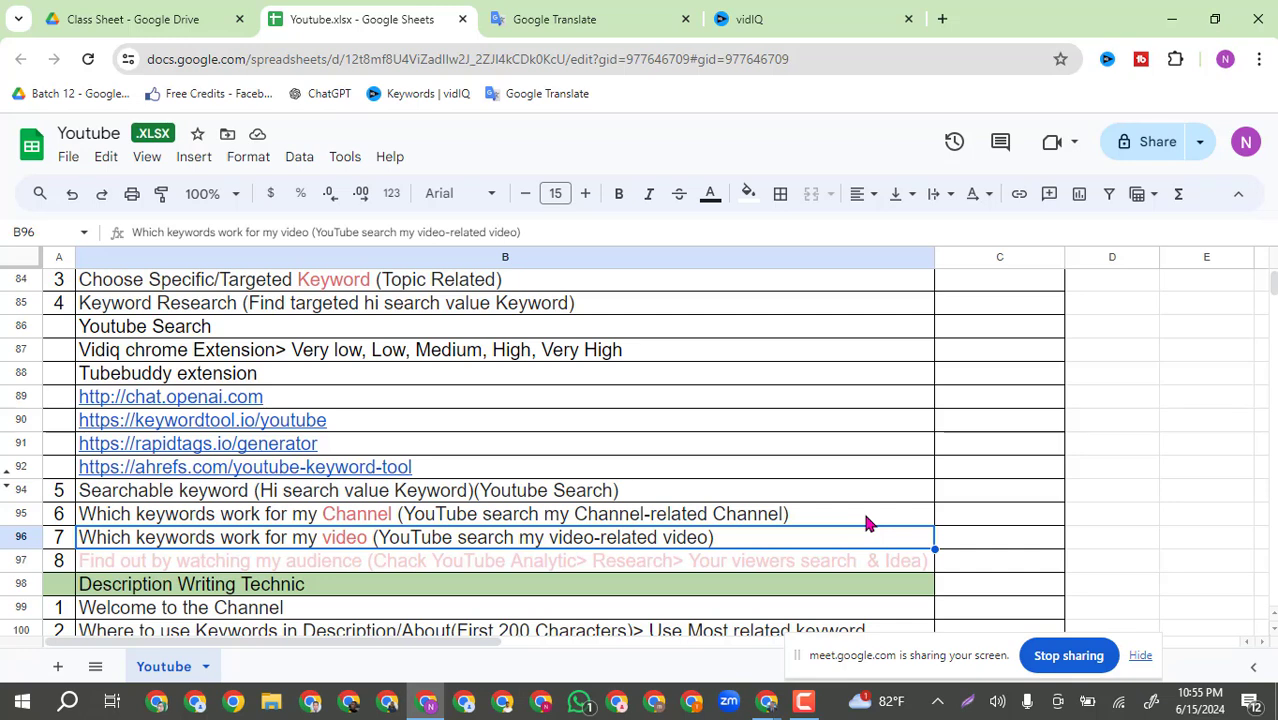
scroll(1273, 285, "up", 2)
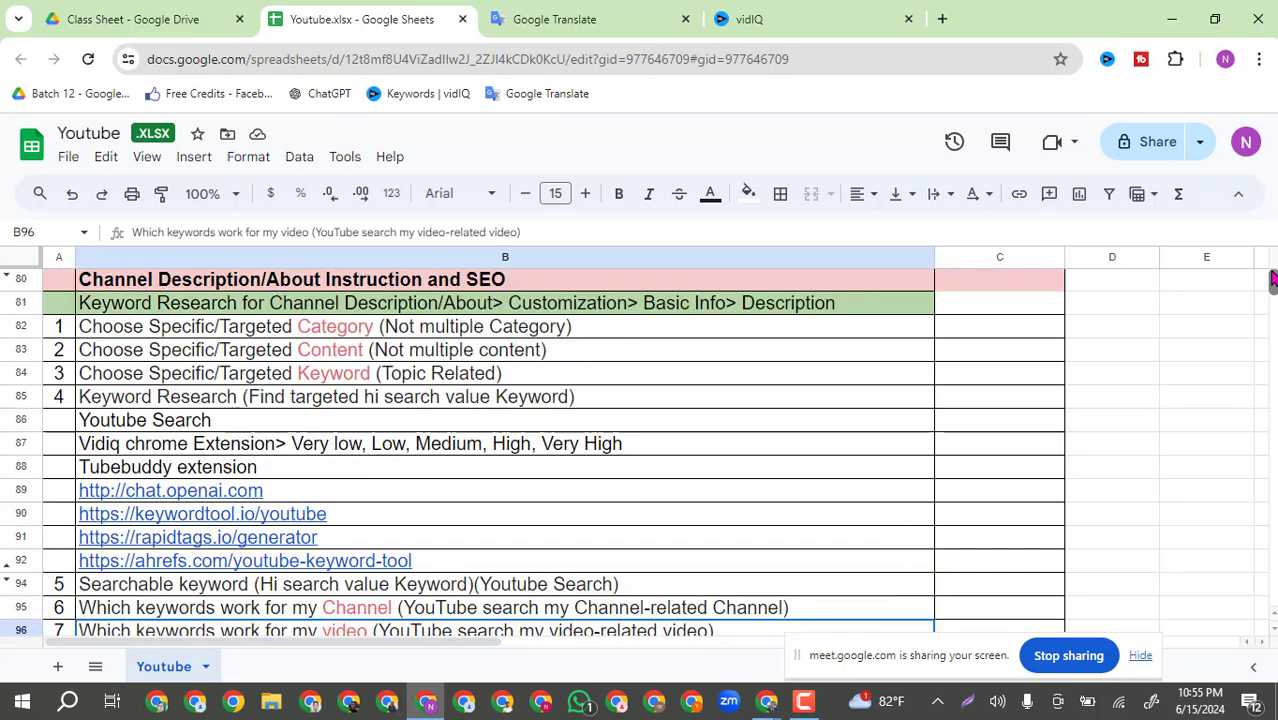
mouse_move(506, 497)
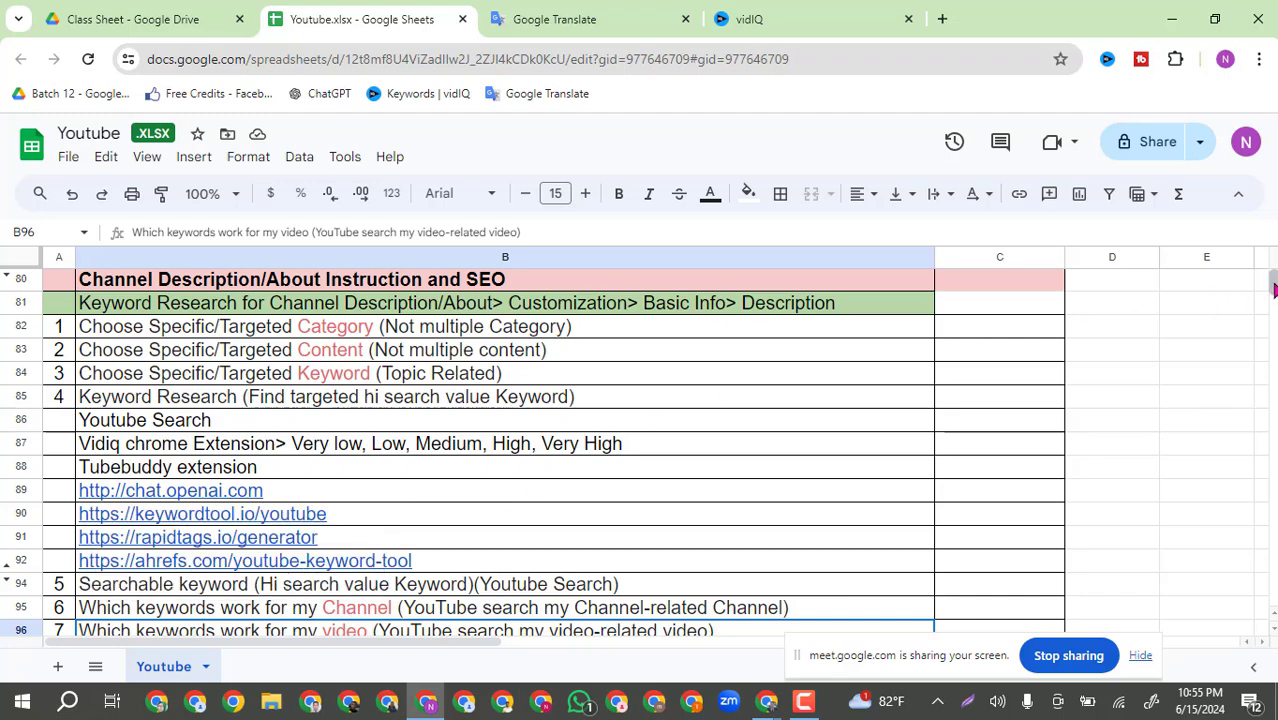
scroll(1272, 295, "down", 5)
scroll(1273, 293, "up", 5)
left_click_drag(1271, 283, 1272, 296)
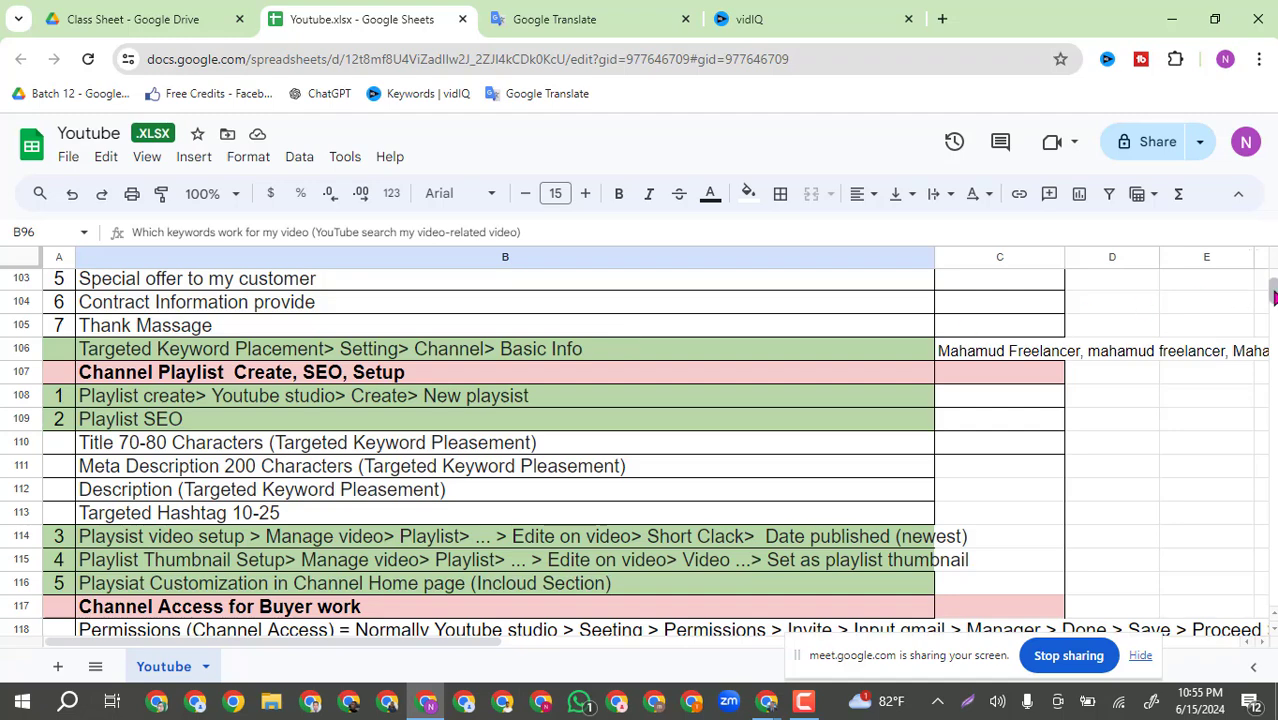
scroll(471, 345, "up", 3)
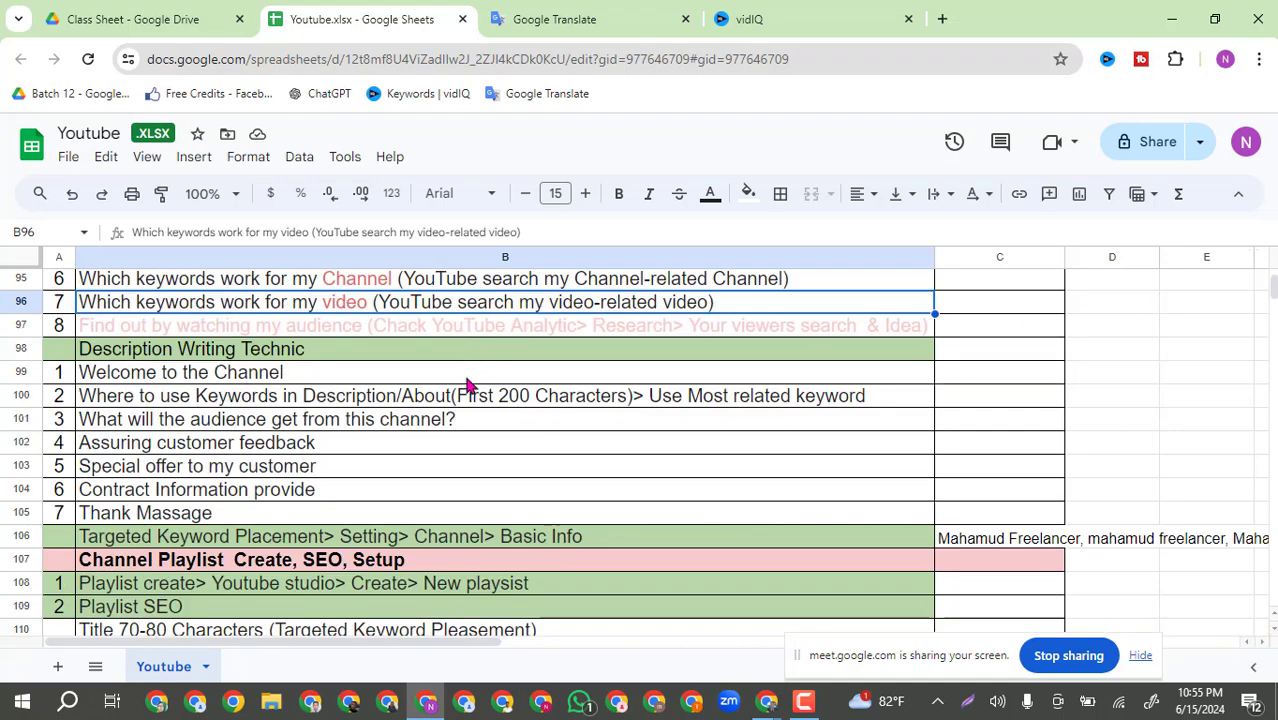
scroll(431, 432, "up", 3)
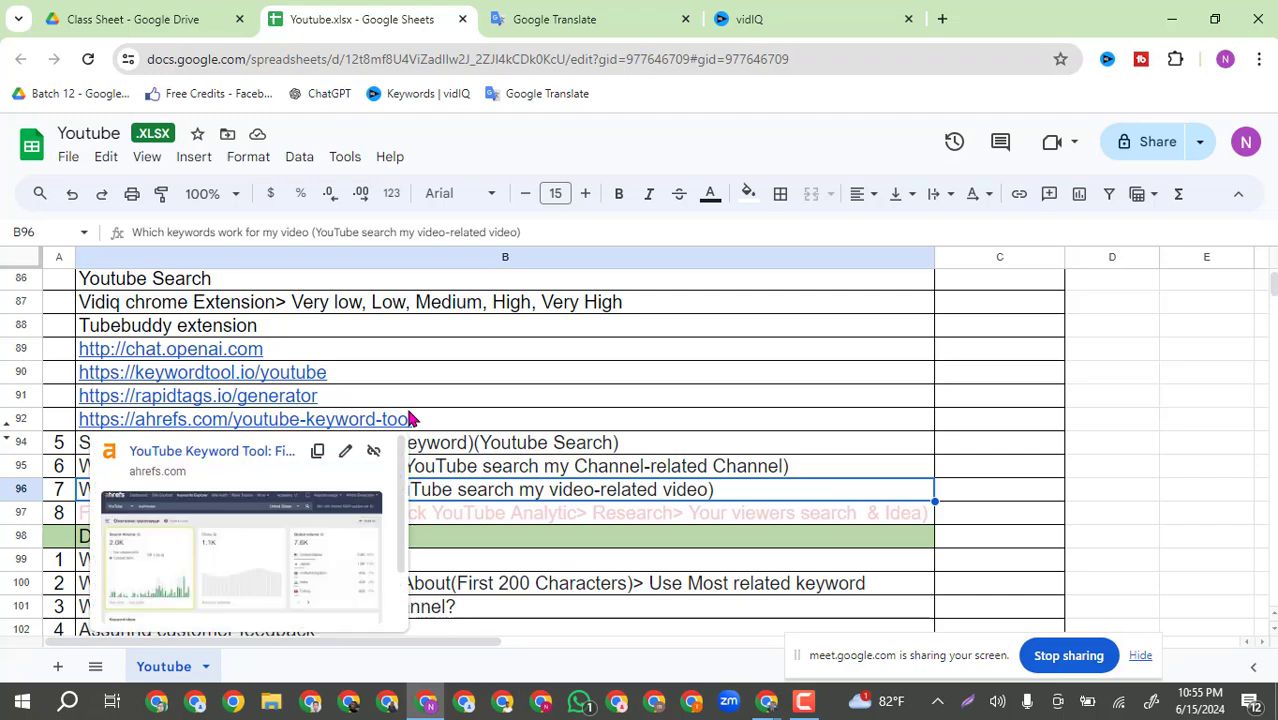
Return to the Google Translate notes and highlight the Category line, followed by the first Content line.
left_click(531, 16)
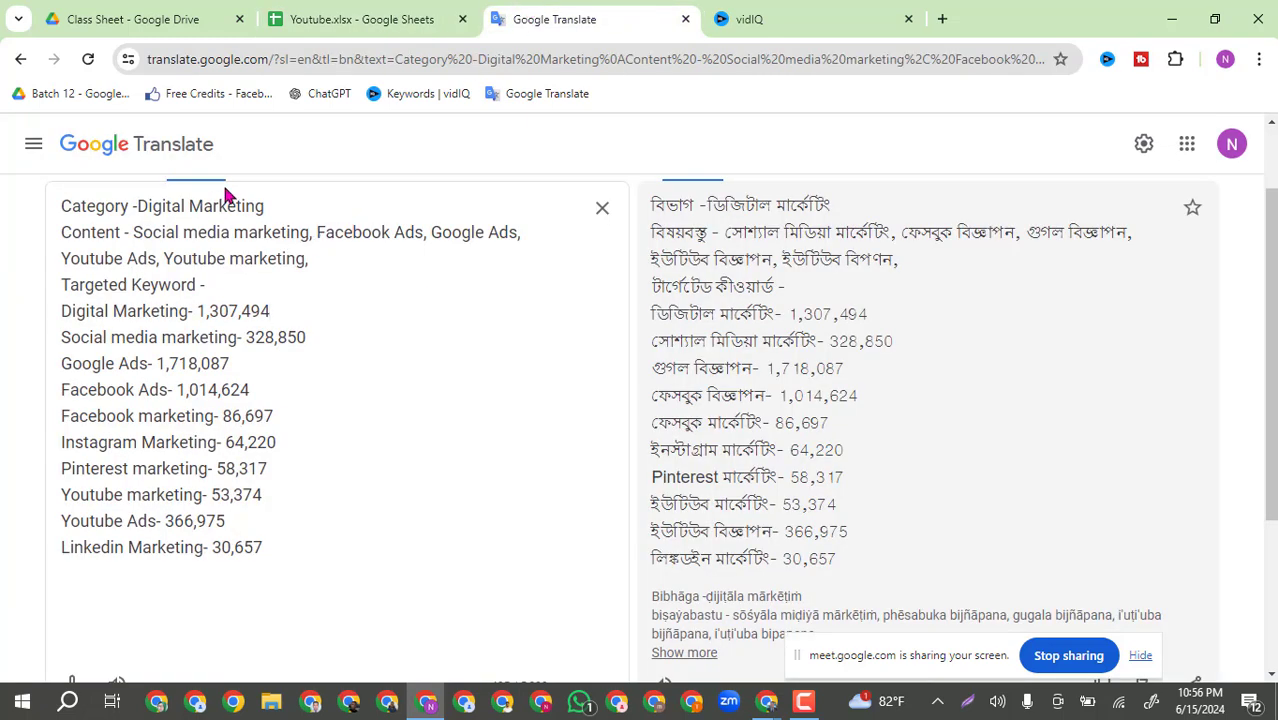
left_click_drag(282, 207, 60, 206)
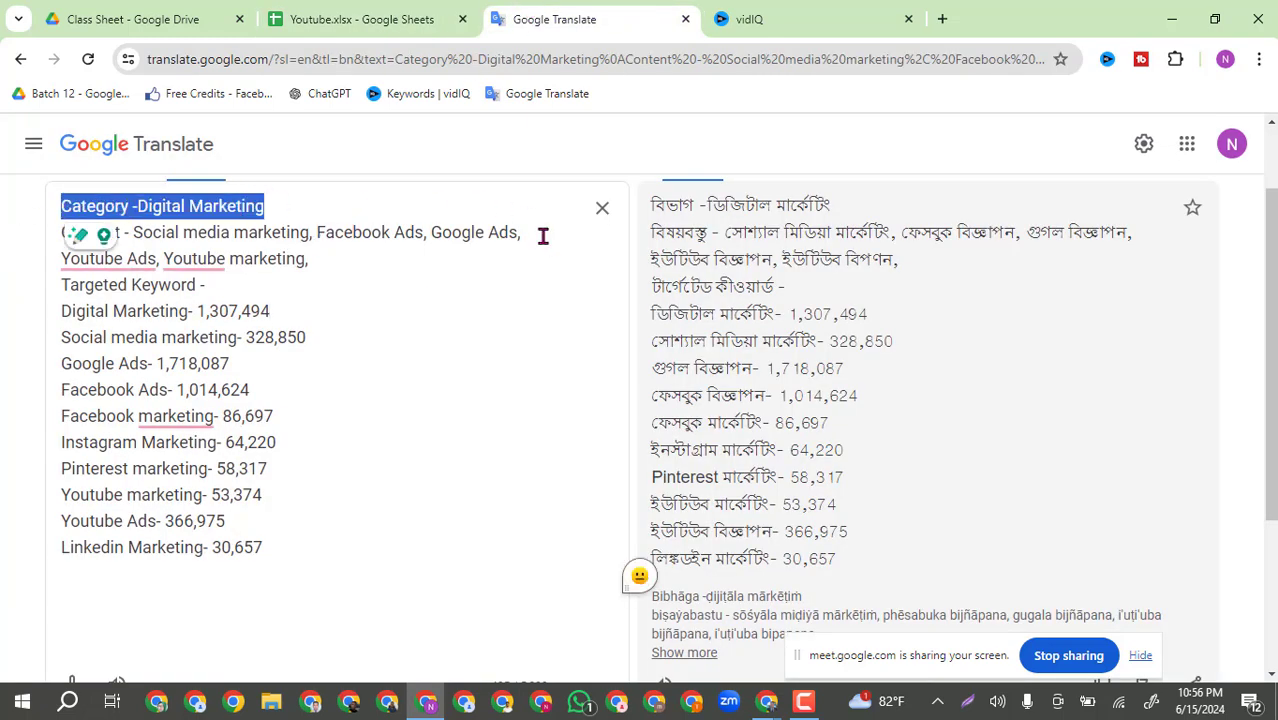
left_click_drag(525, 232, 61, 232)
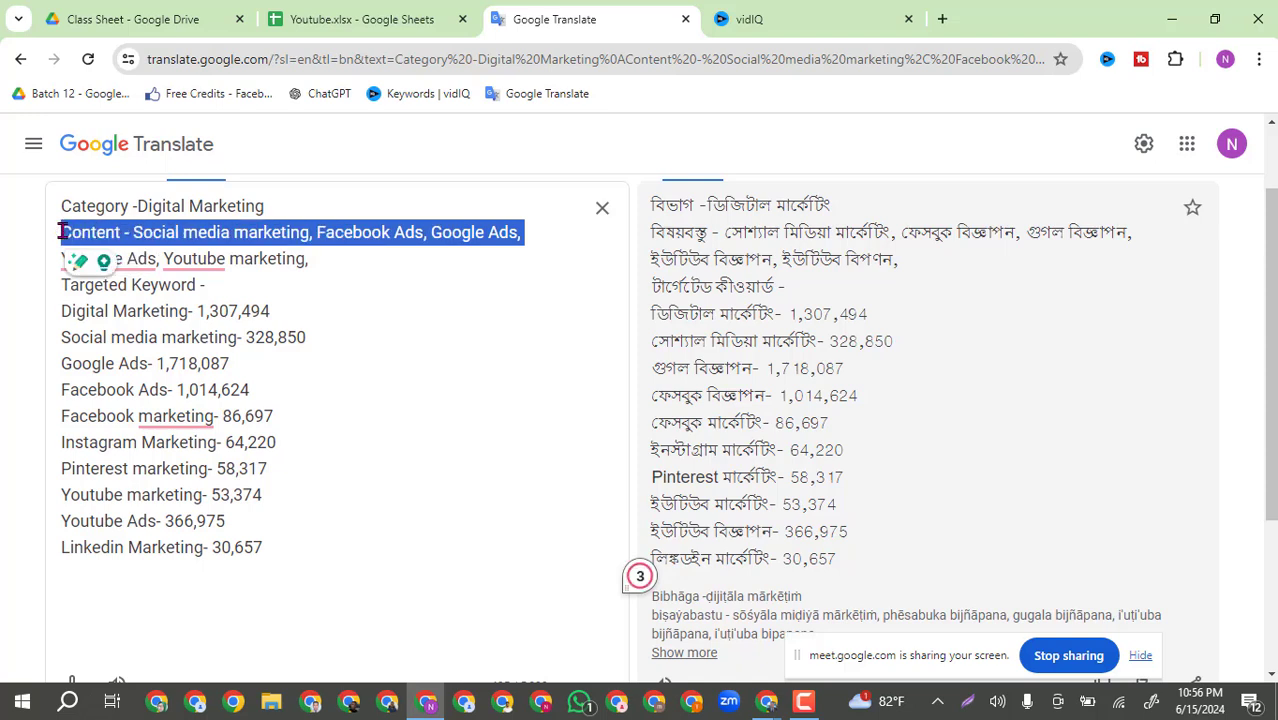
Highlight the Content entry in the Google Translate notes and add two line breaks below the Linkedin Marketing line.
left_click_drag(329, 248, 46, 237)
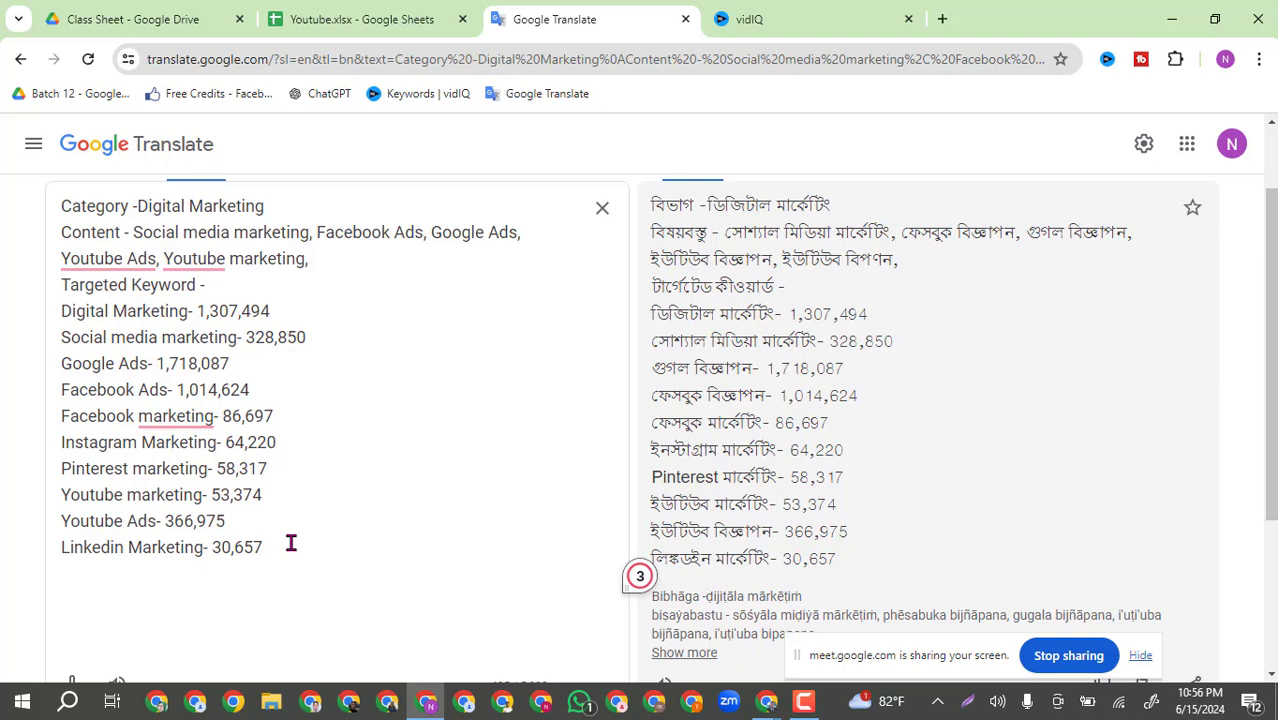
key("Return")
key("Return")
key("Return")
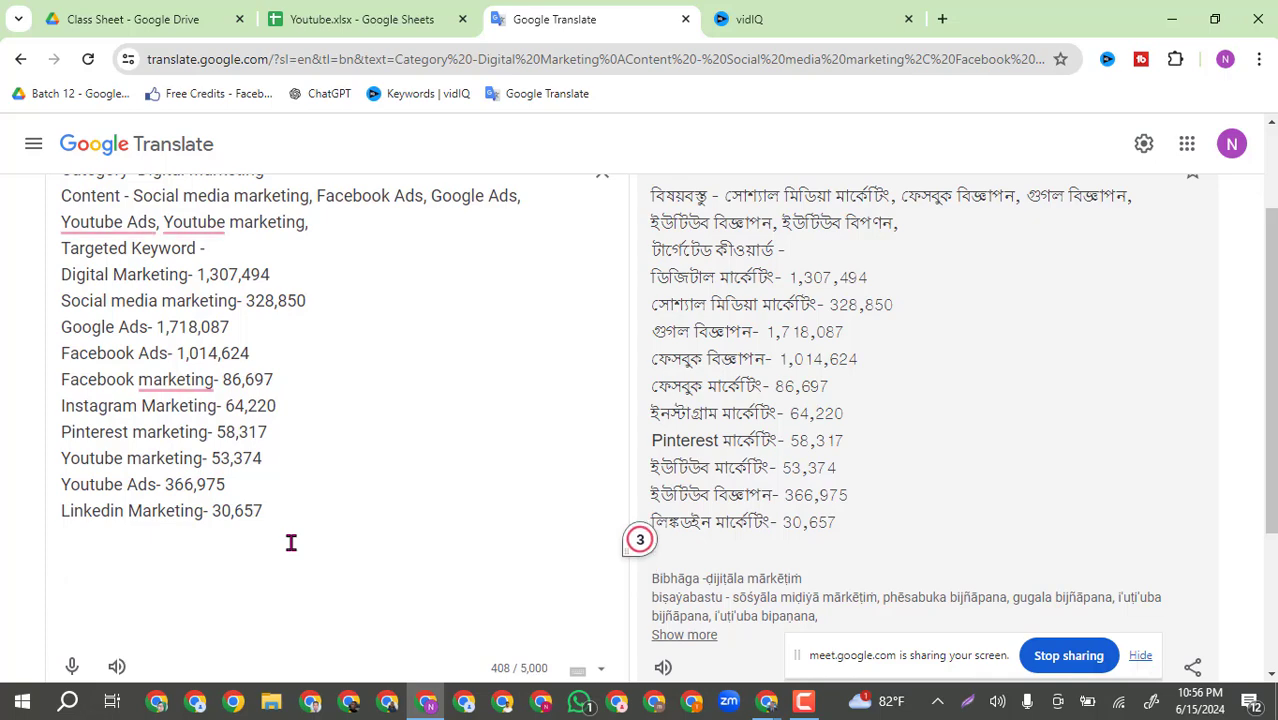
key("BackSpace")
Switch to the Youtube.xlsx spreadsheet and change the Description Writing Technic heading in B98 to "Description/About Writing Technic".
left_click(383, 9)
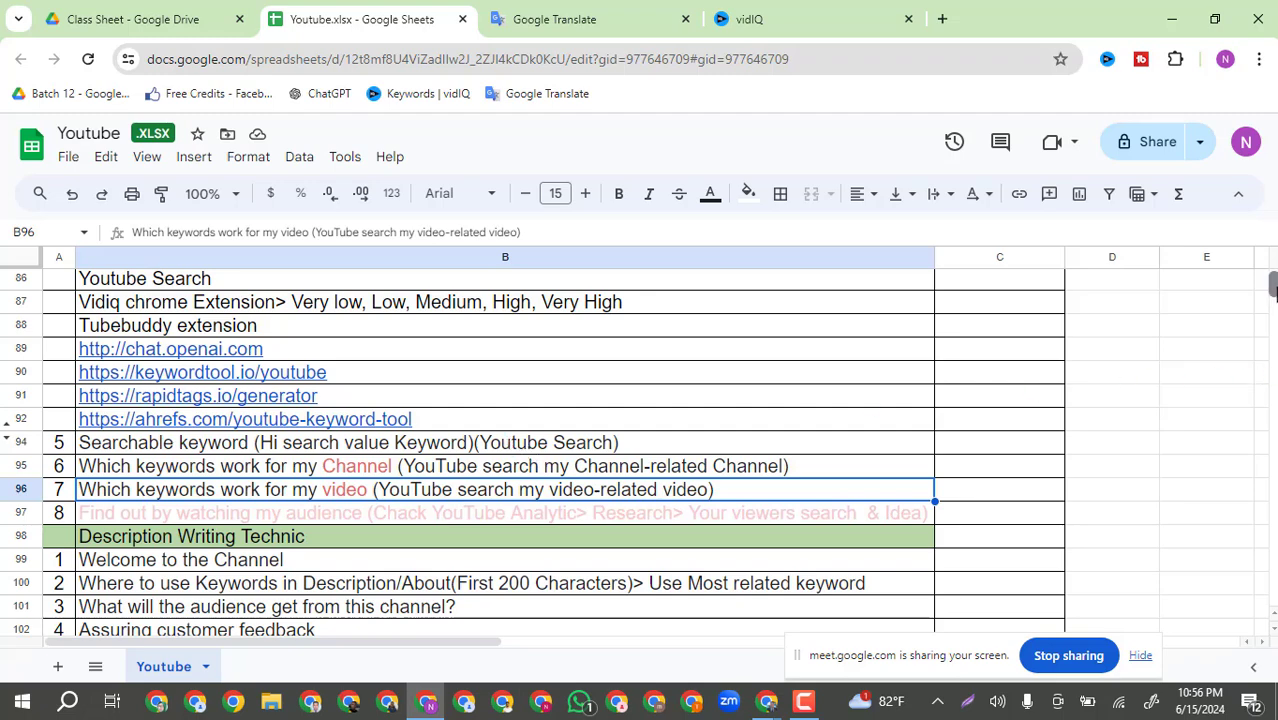
scroll(1273, 287, "up", 2)
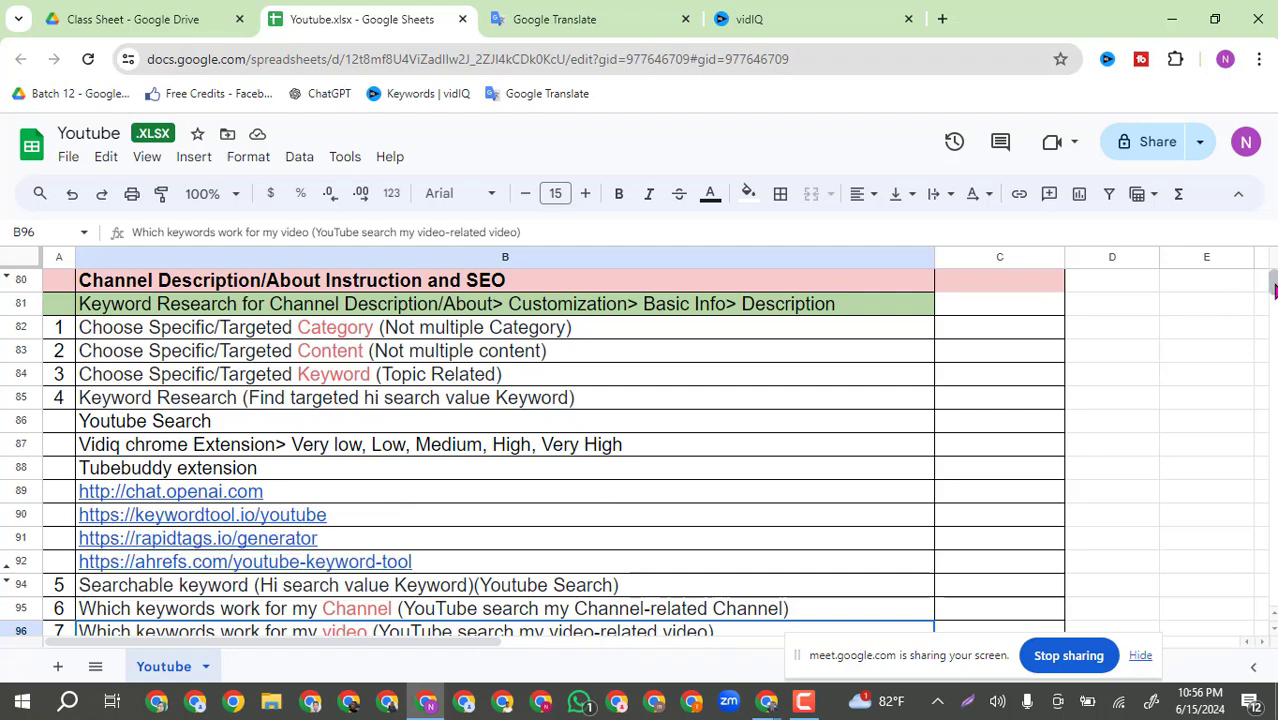
scroll(1273, 290, "down", 4)
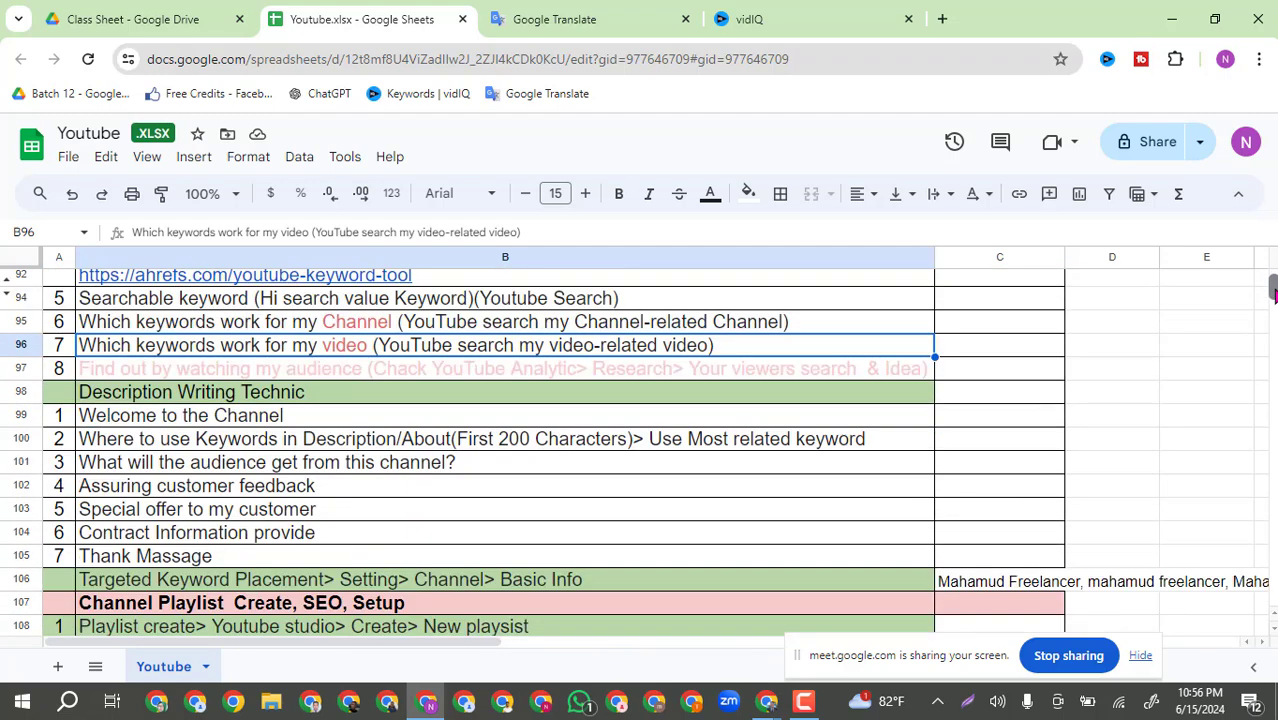
scroll(1273, 290, "down", 1)
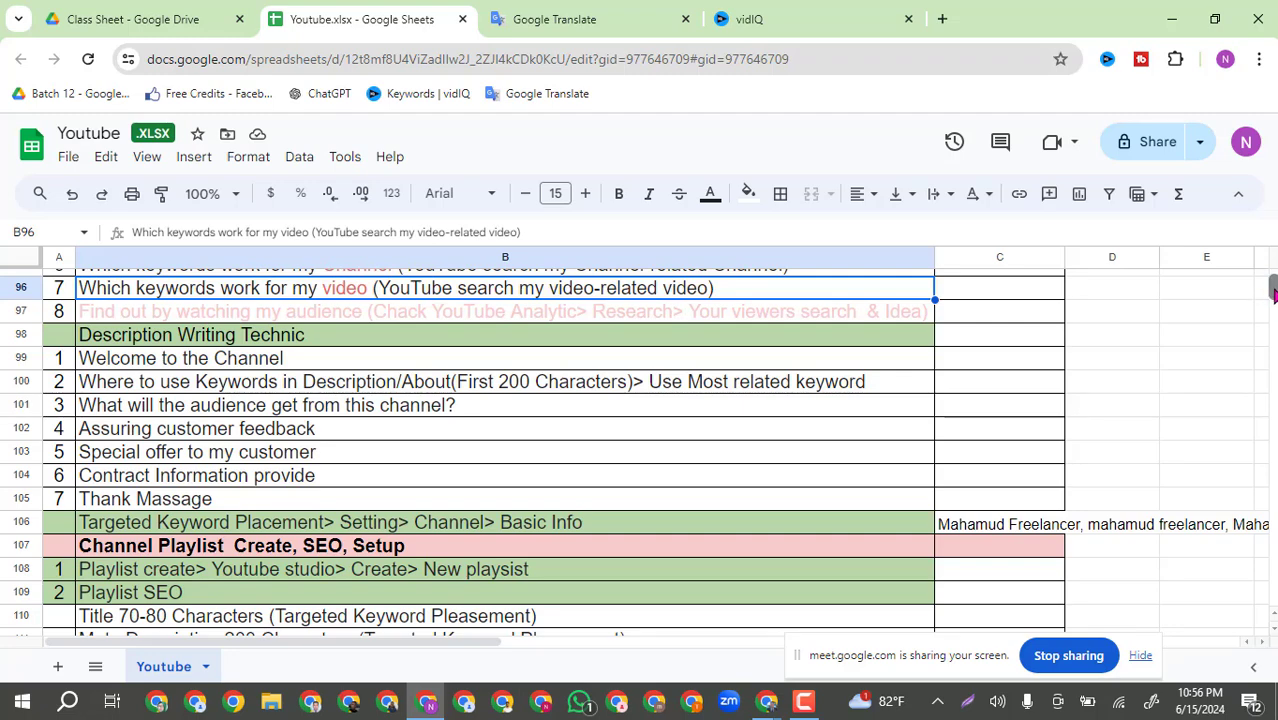
scroll(1272, 290, "down", 1)
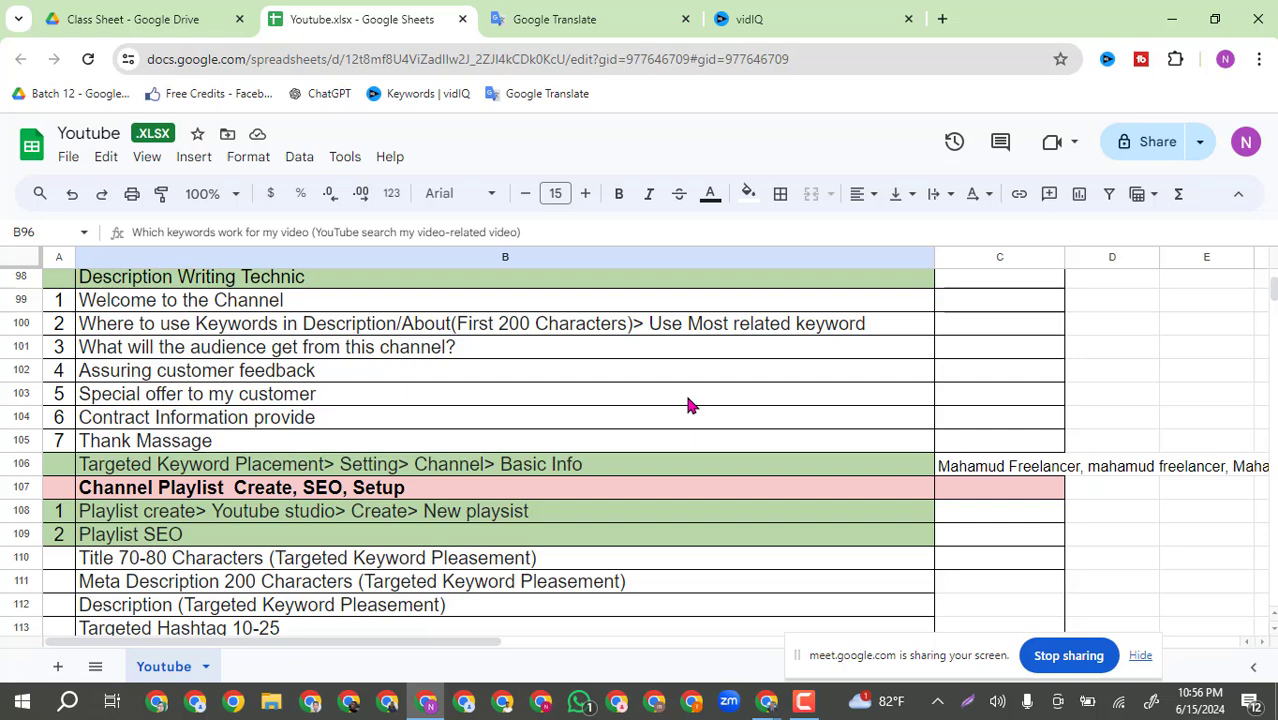
left_click(175, 277)
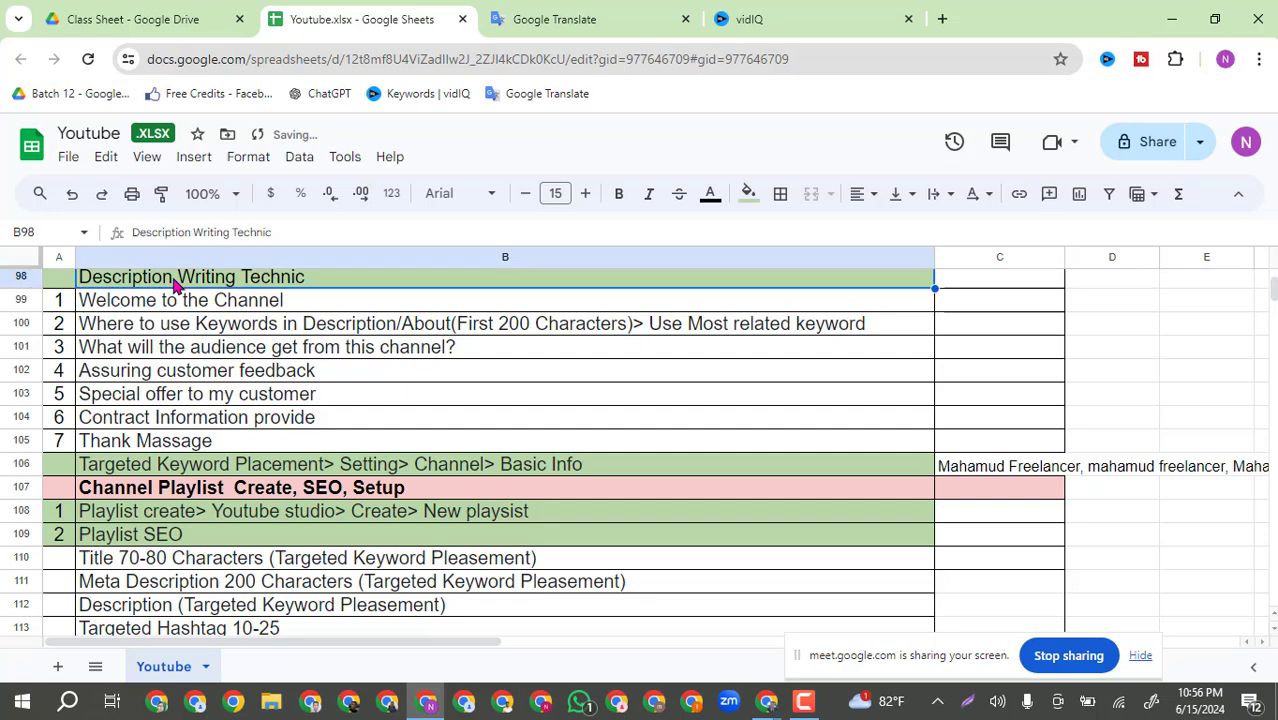
left_click(193, 232)
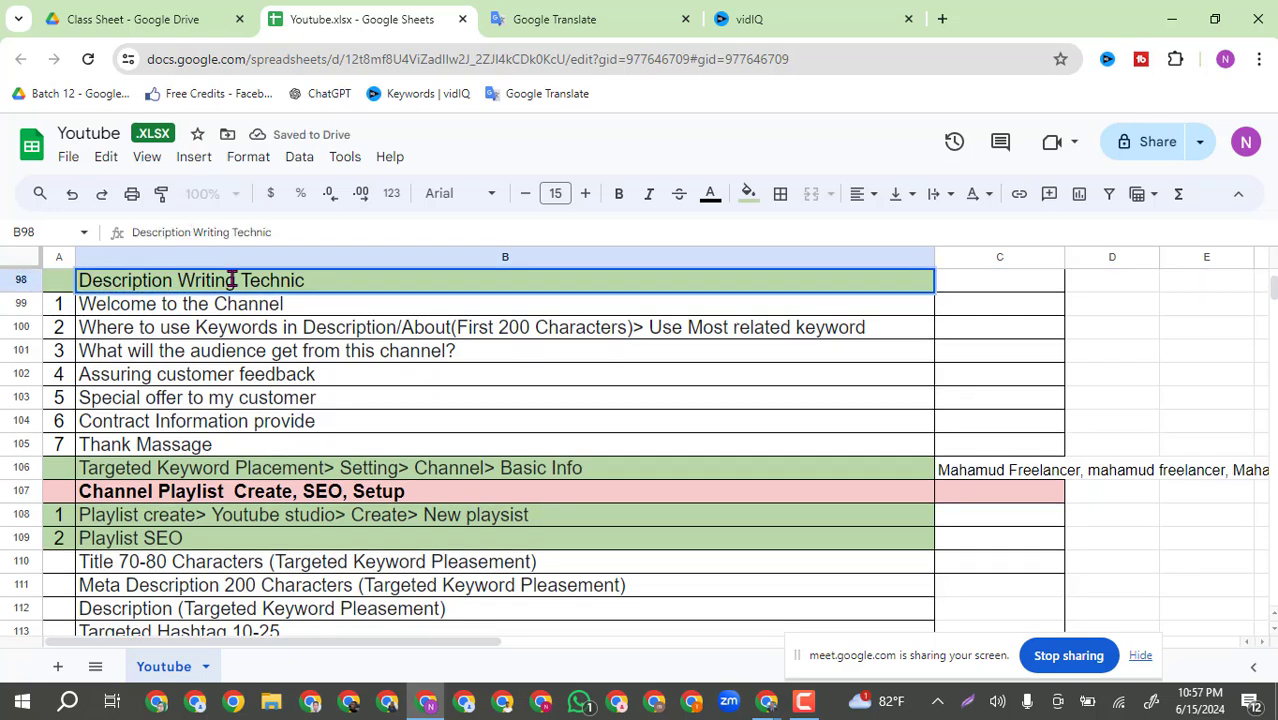
key("BackSpace")
type("/ ")
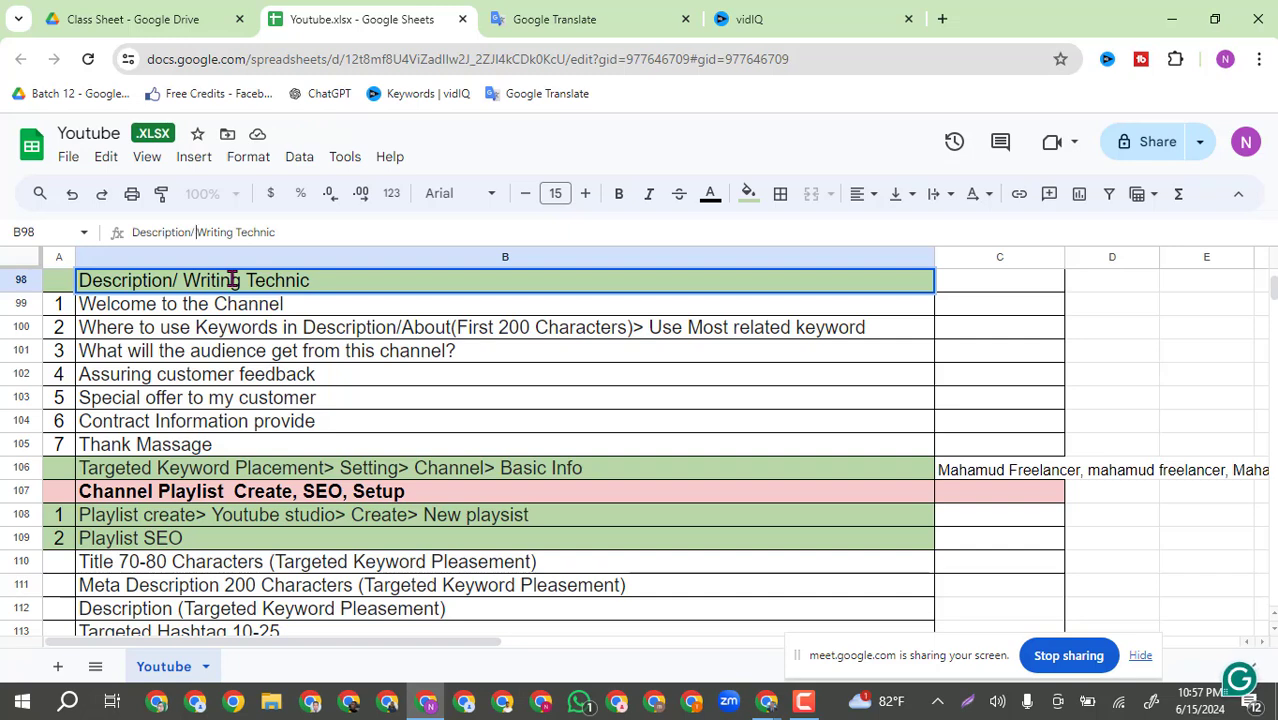
type("A")
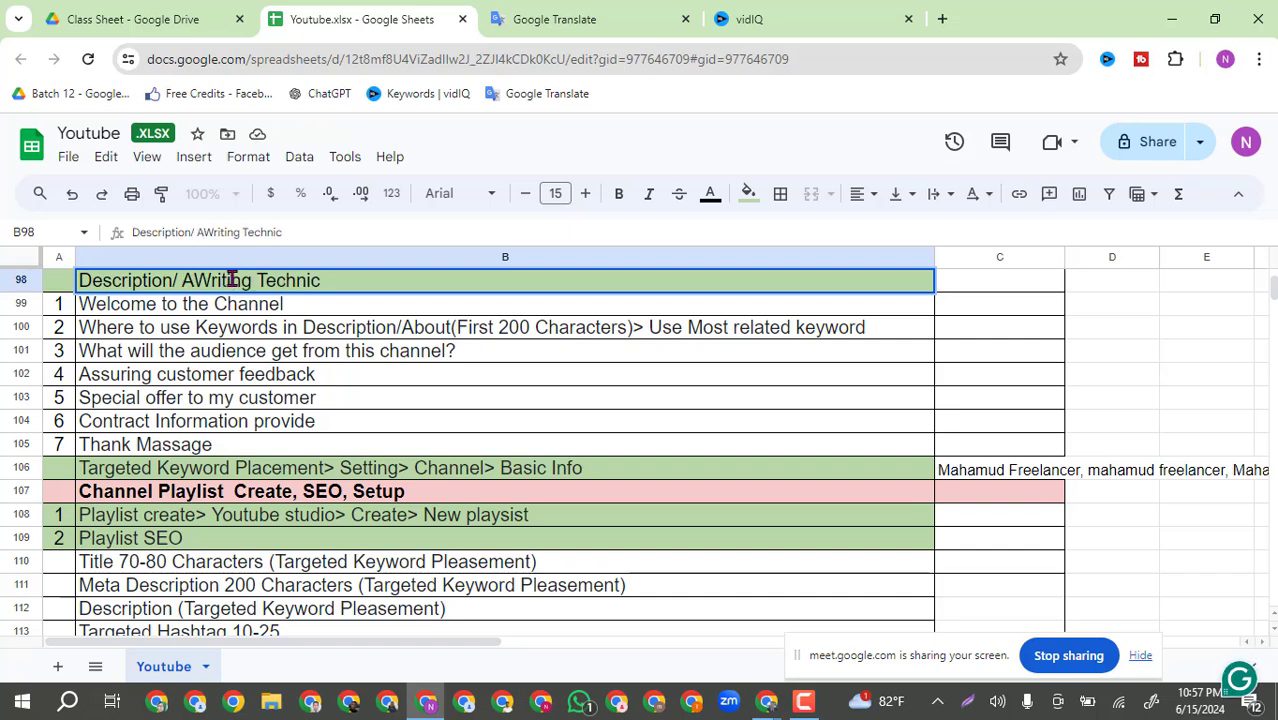
key("BackSpace")
key("BackSpace")
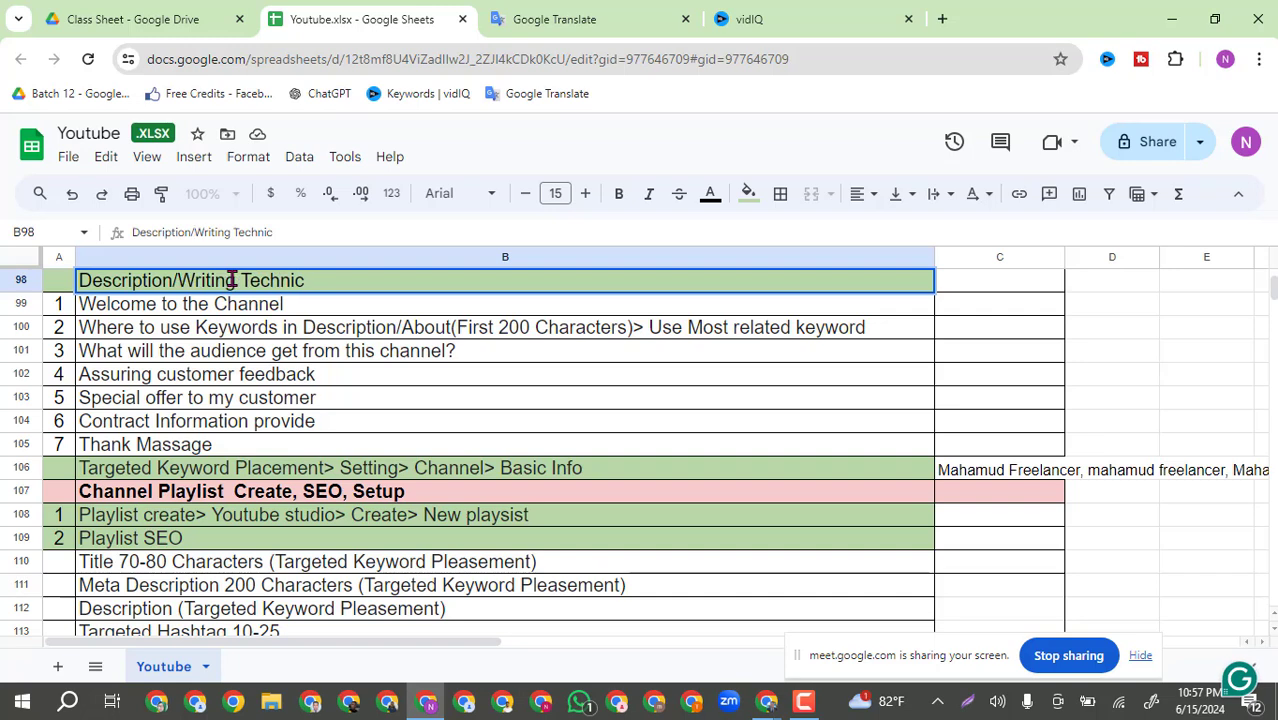
type("Abo")
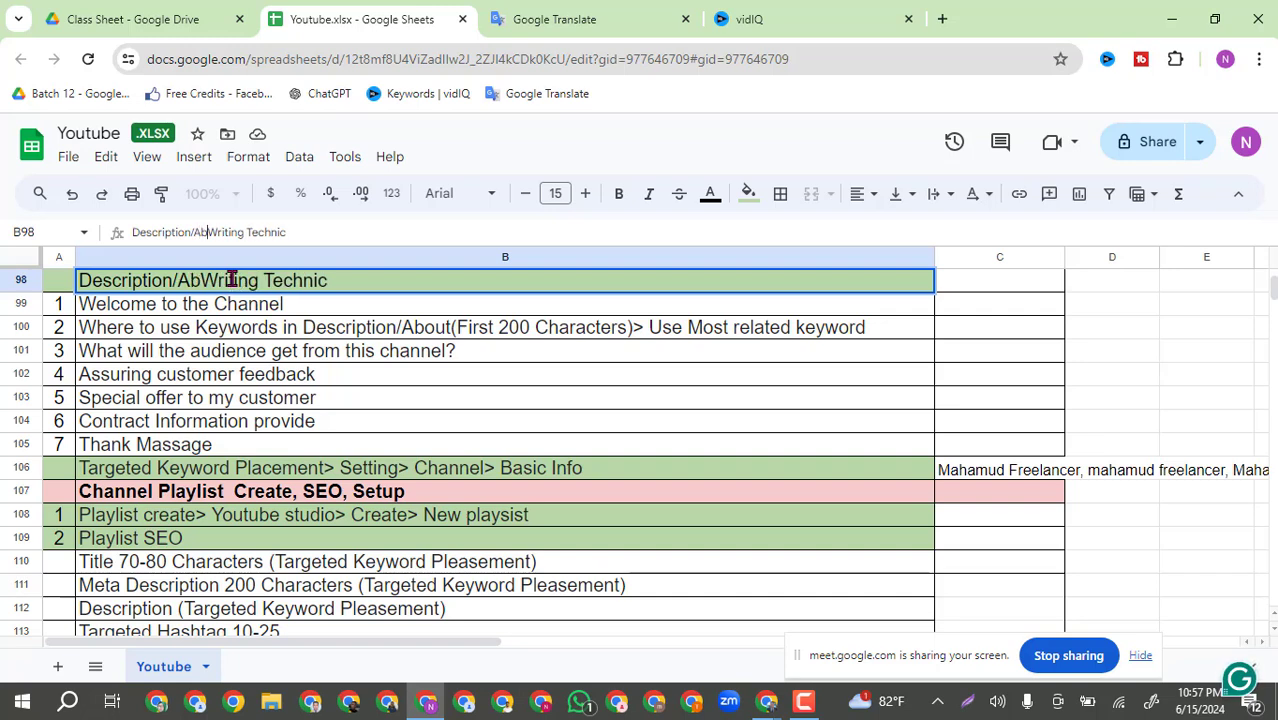
type("ut")
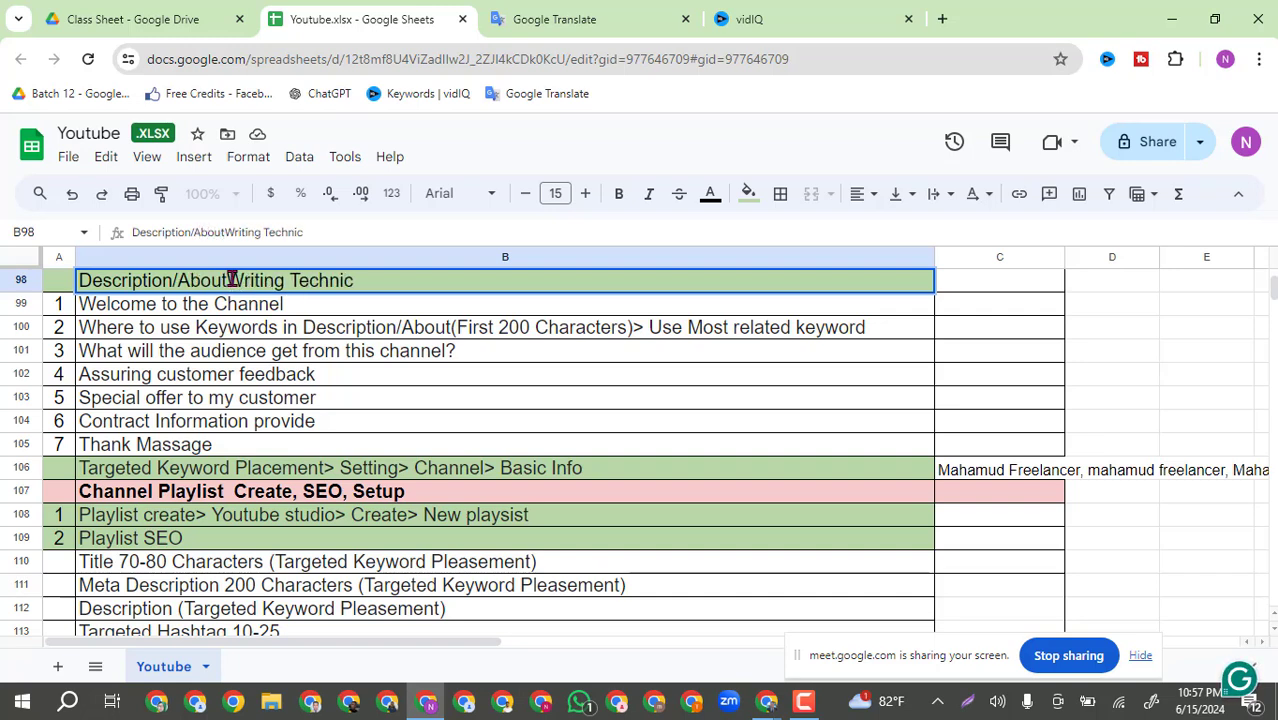
left_click(404, 400)
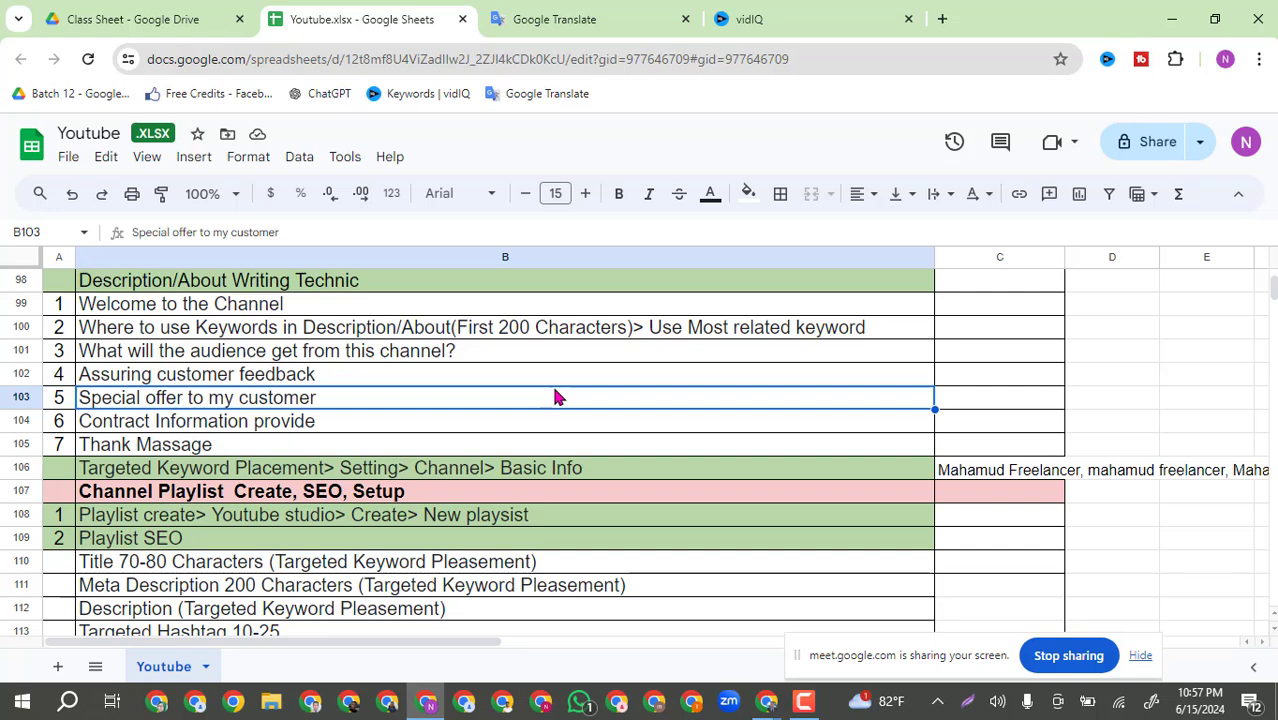
Select the Welcome to the Channel row and check the category, content and keyword notes in Google Translate.
left_click(261, 311)
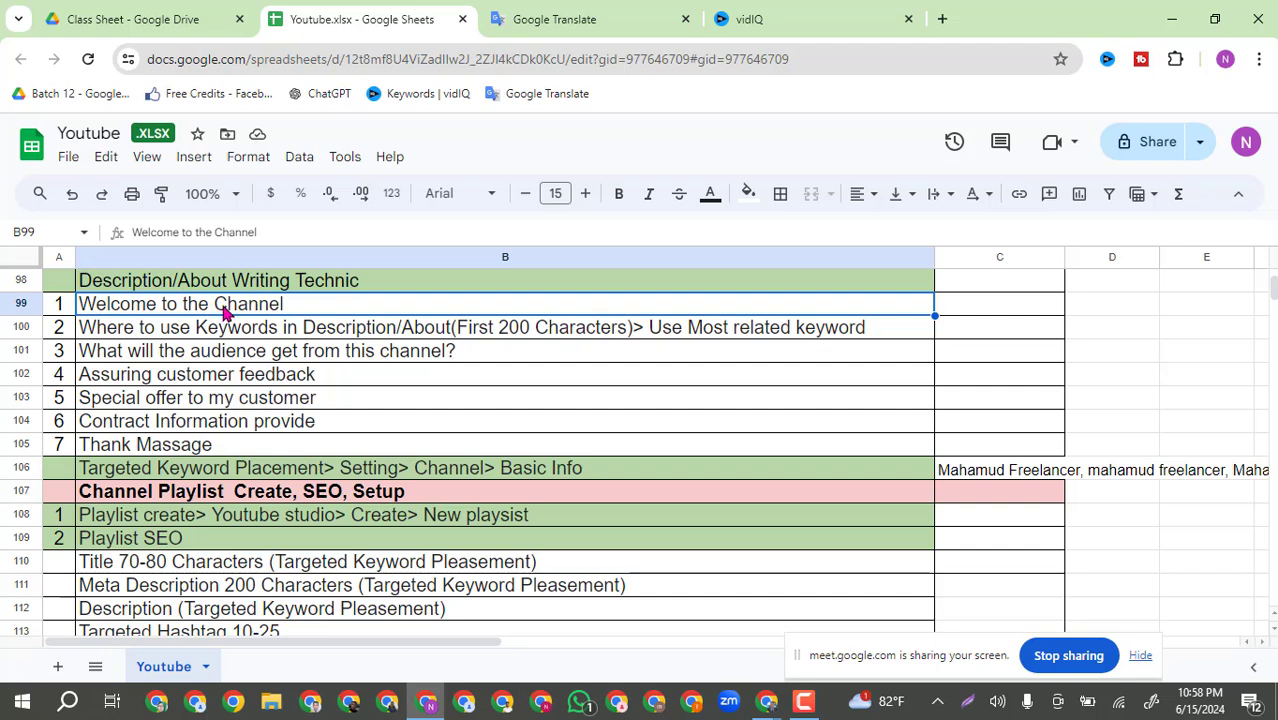
left_click(560, 19)
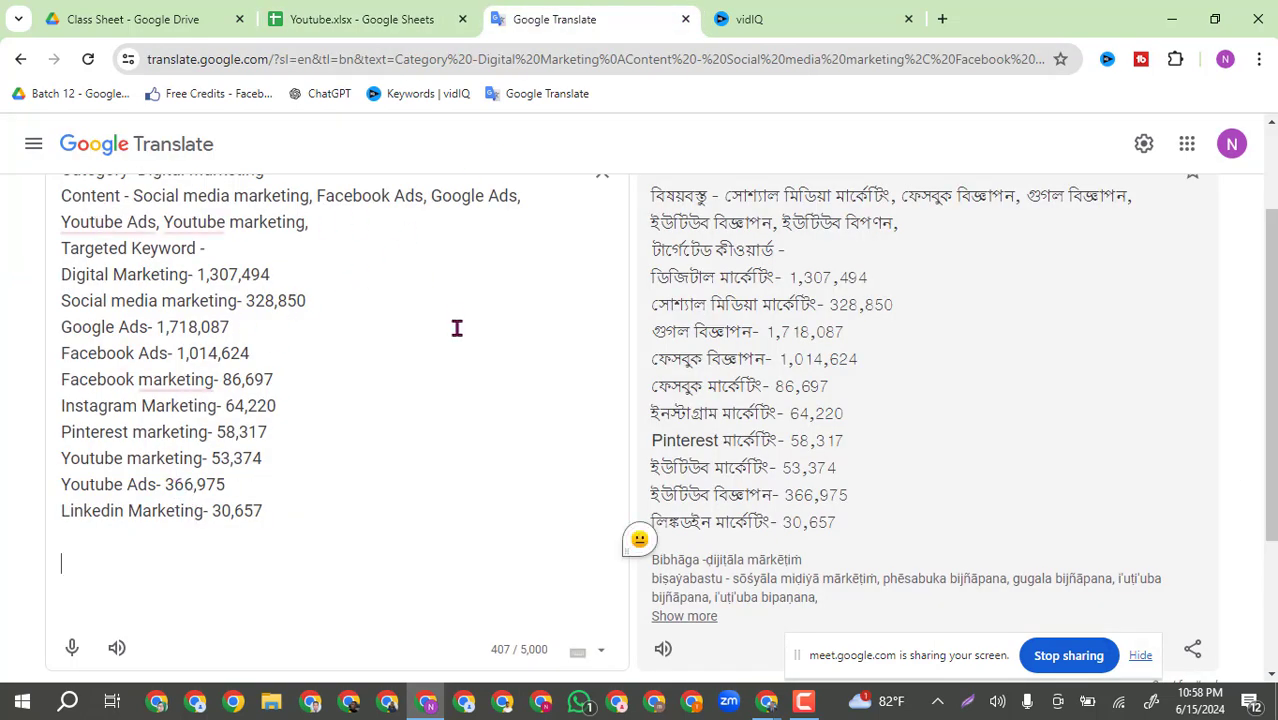
scroll(1272, 356, "up", 1)
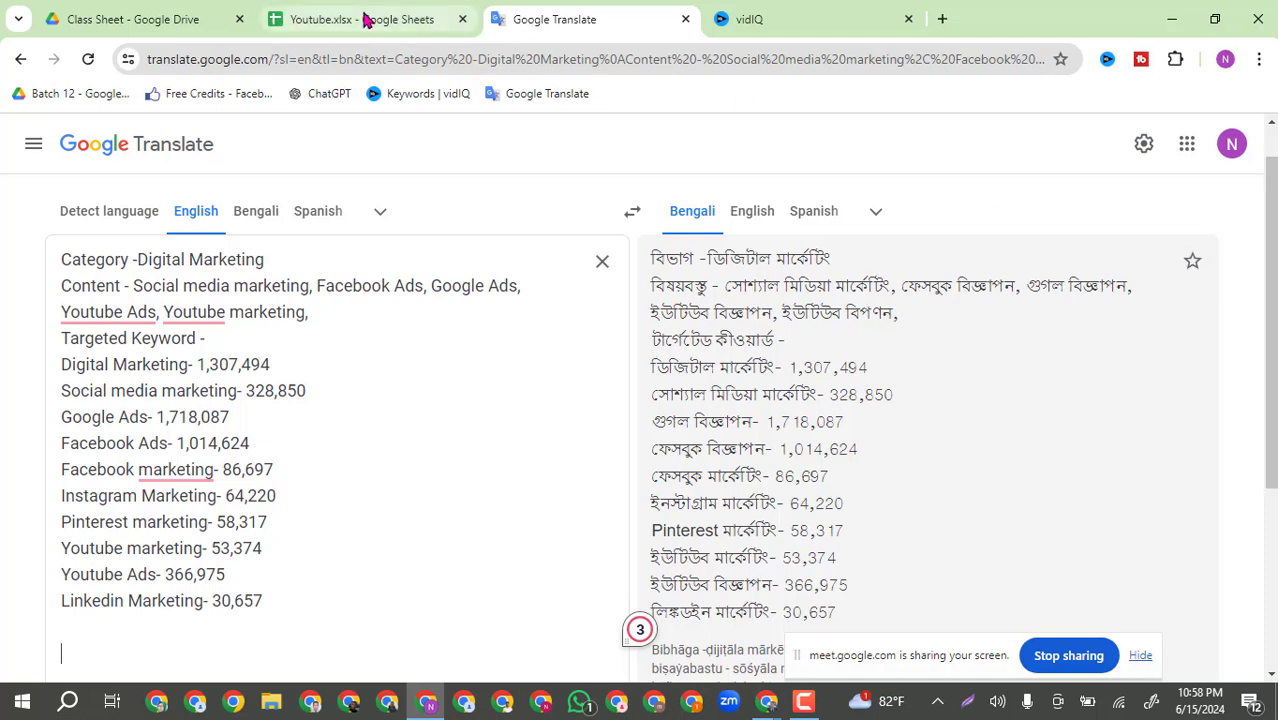
mouse_move(366, 20)
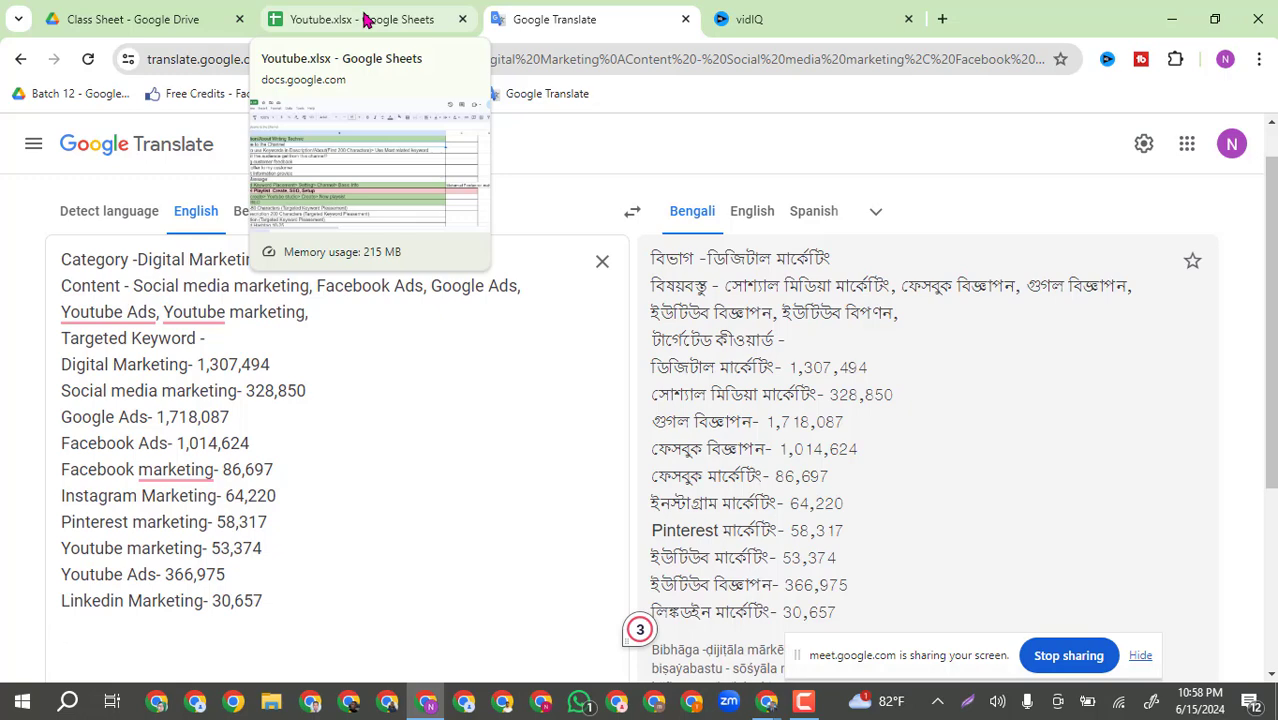
Return to Youtube.xlsx, go through the description writing points down to Thank Massage, and select the whole section A98:B105.
left_click(364, 19)
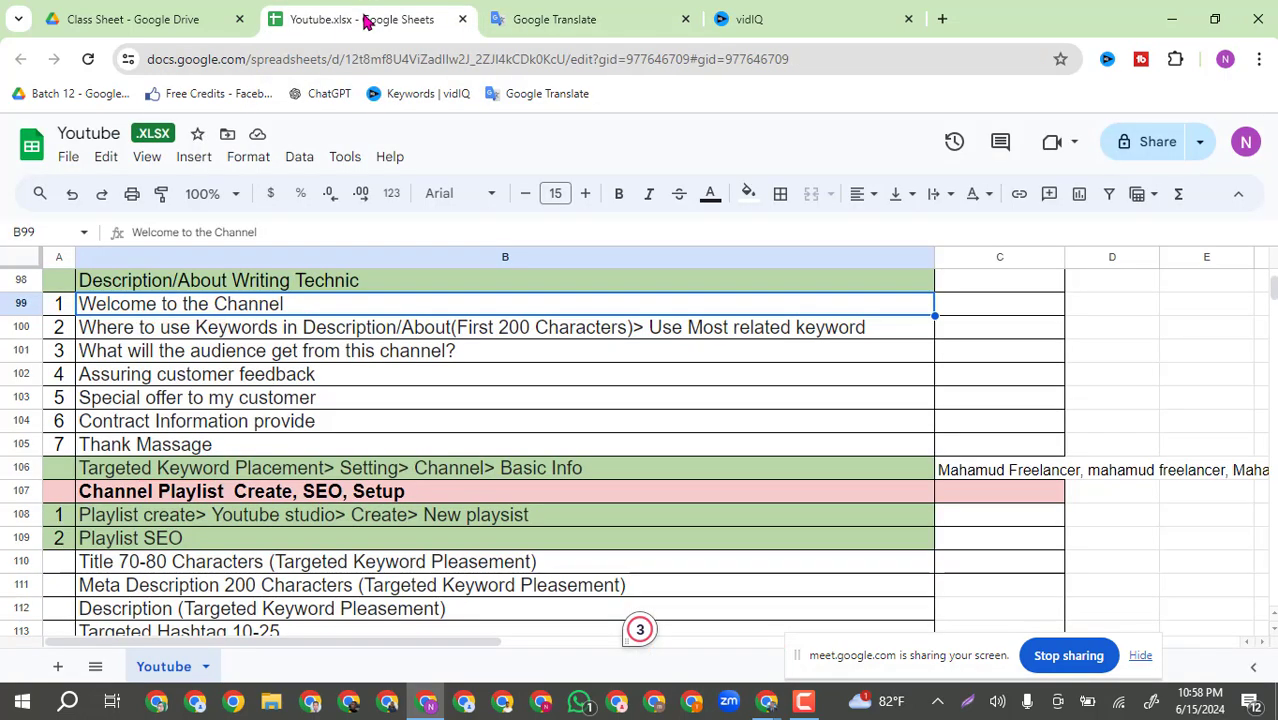
left_click(353, 362)
left_click(326, 312)
left_click(238, 362)
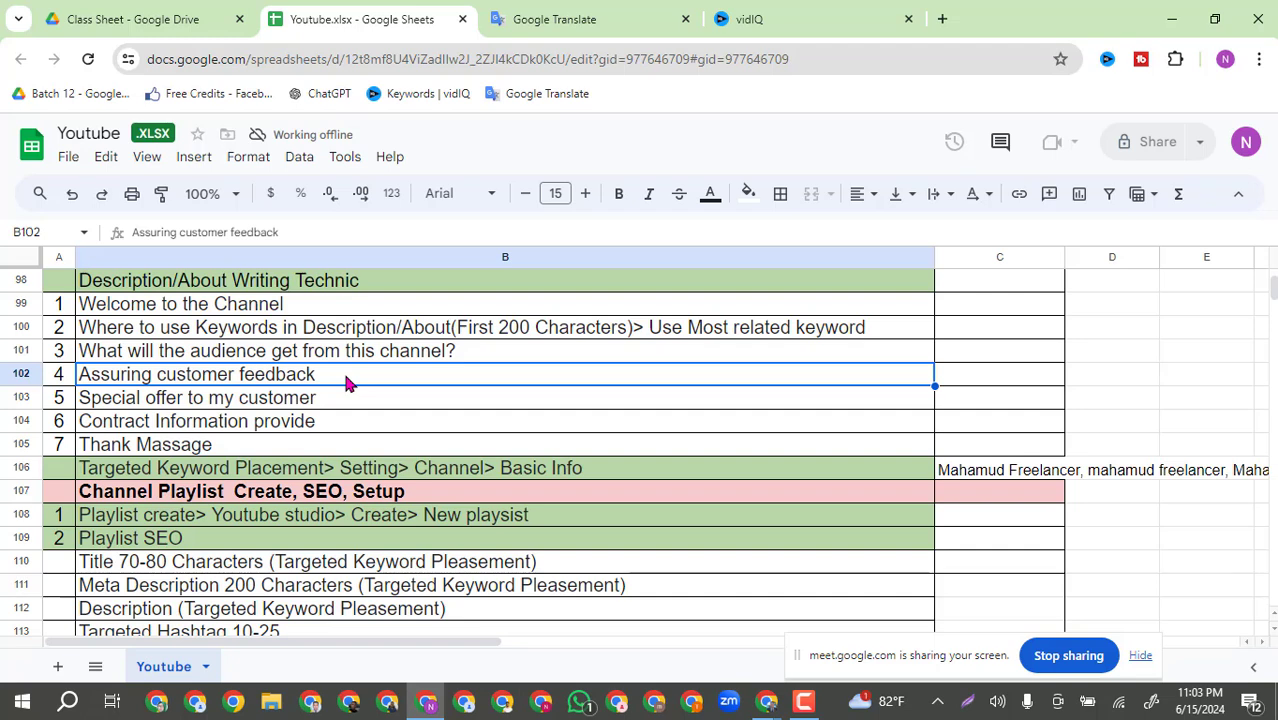
left_click(380, 353)
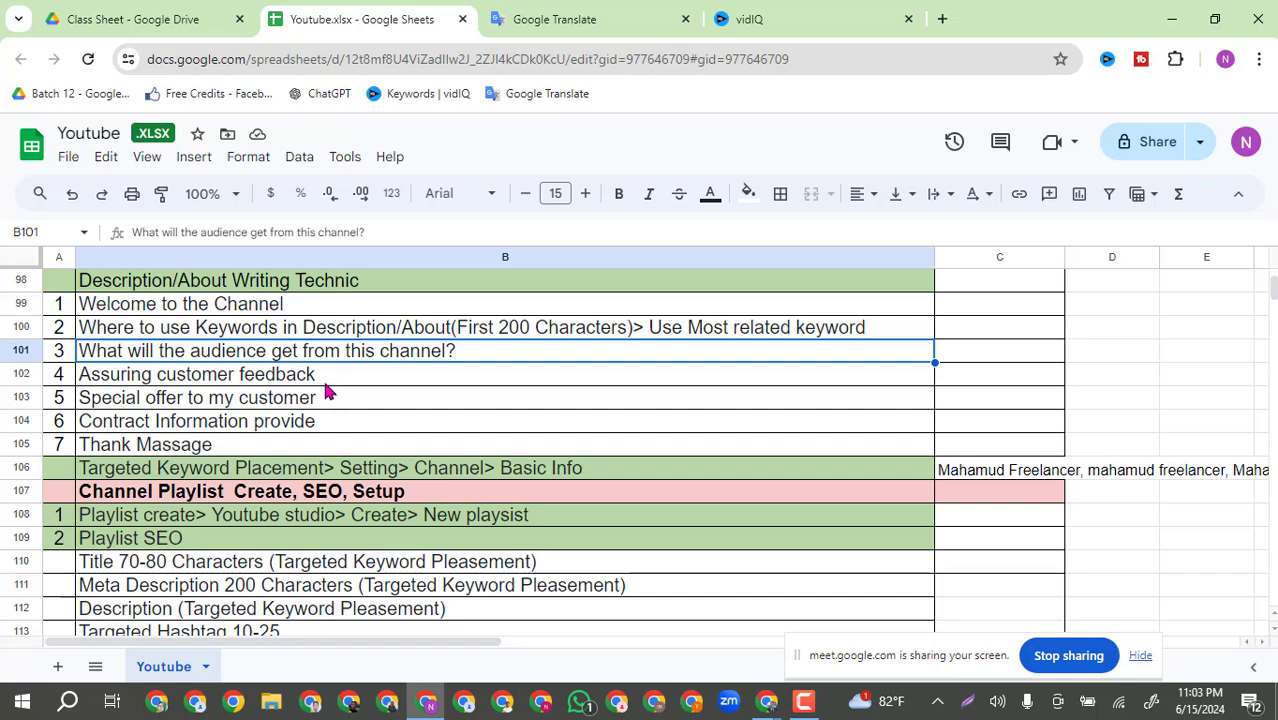
left_click(336, 405)
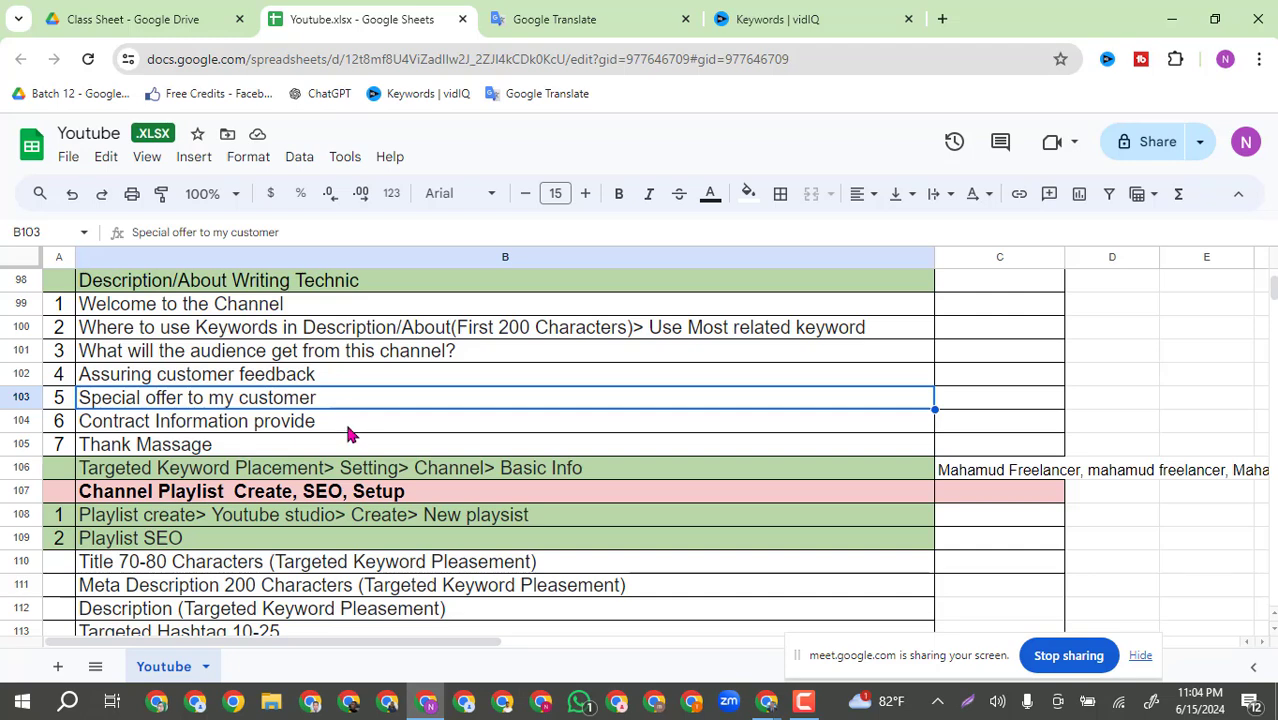
left_click(349, 433)
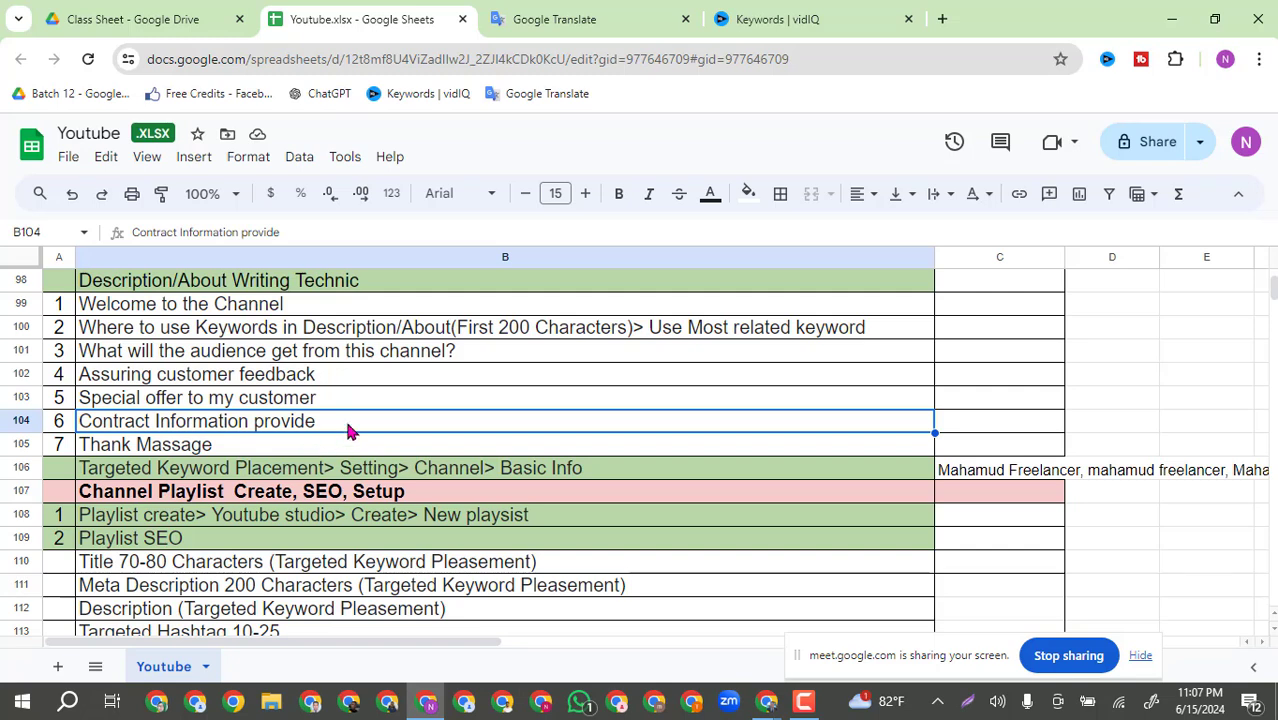
left_click(262, 448)
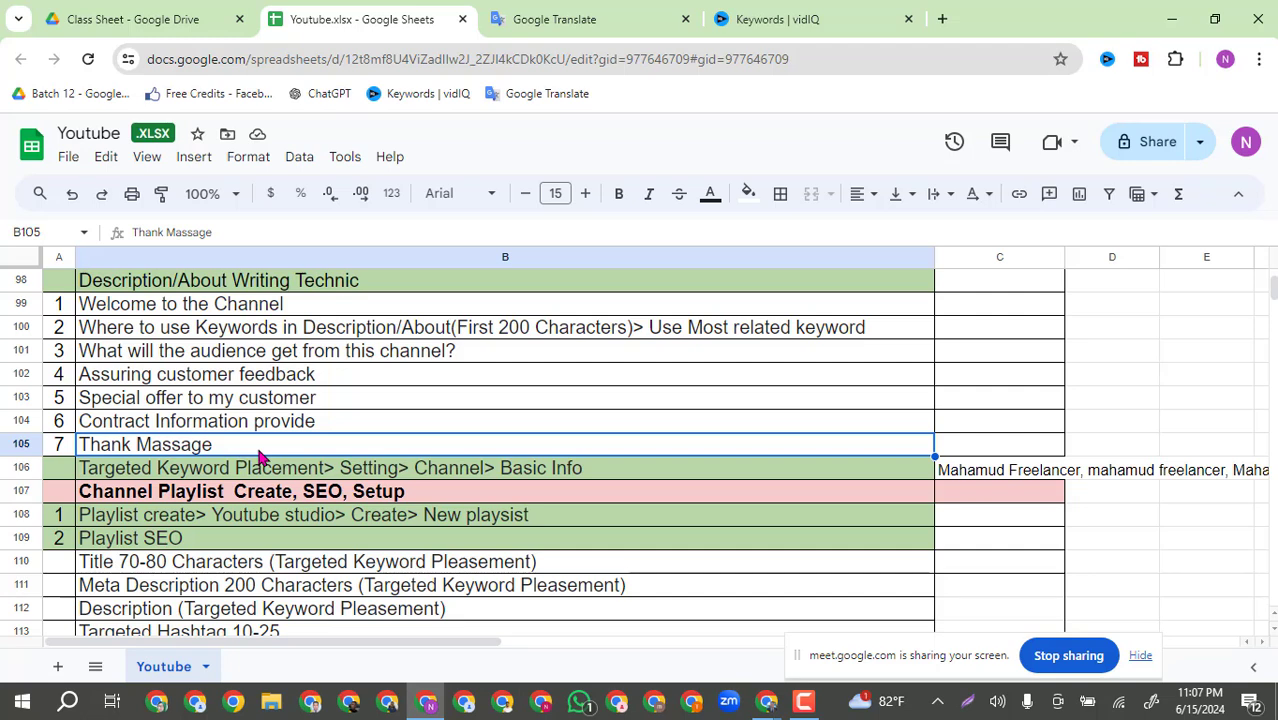
left_click(62, 281)
left_click_drag(82, 285, 836, 446)
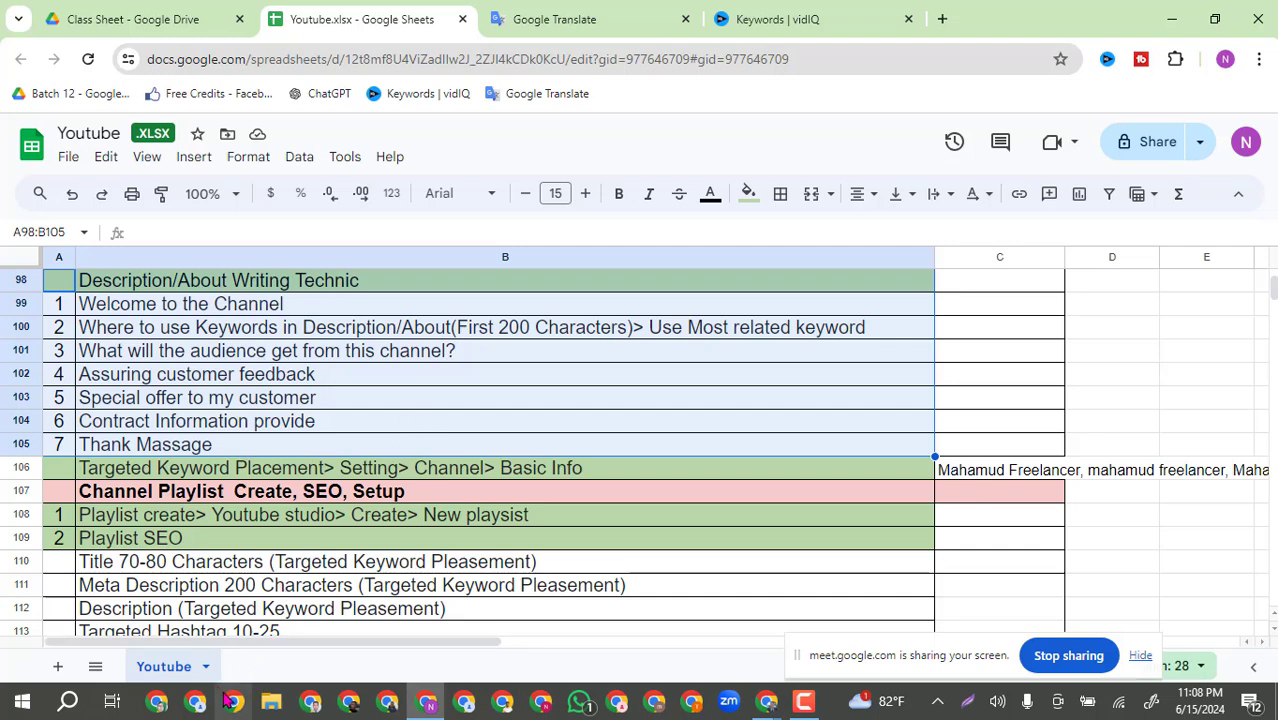
Switch to the other Chrome profile's window and open the profile's own YouTube channel page.
left_click(314, 705)
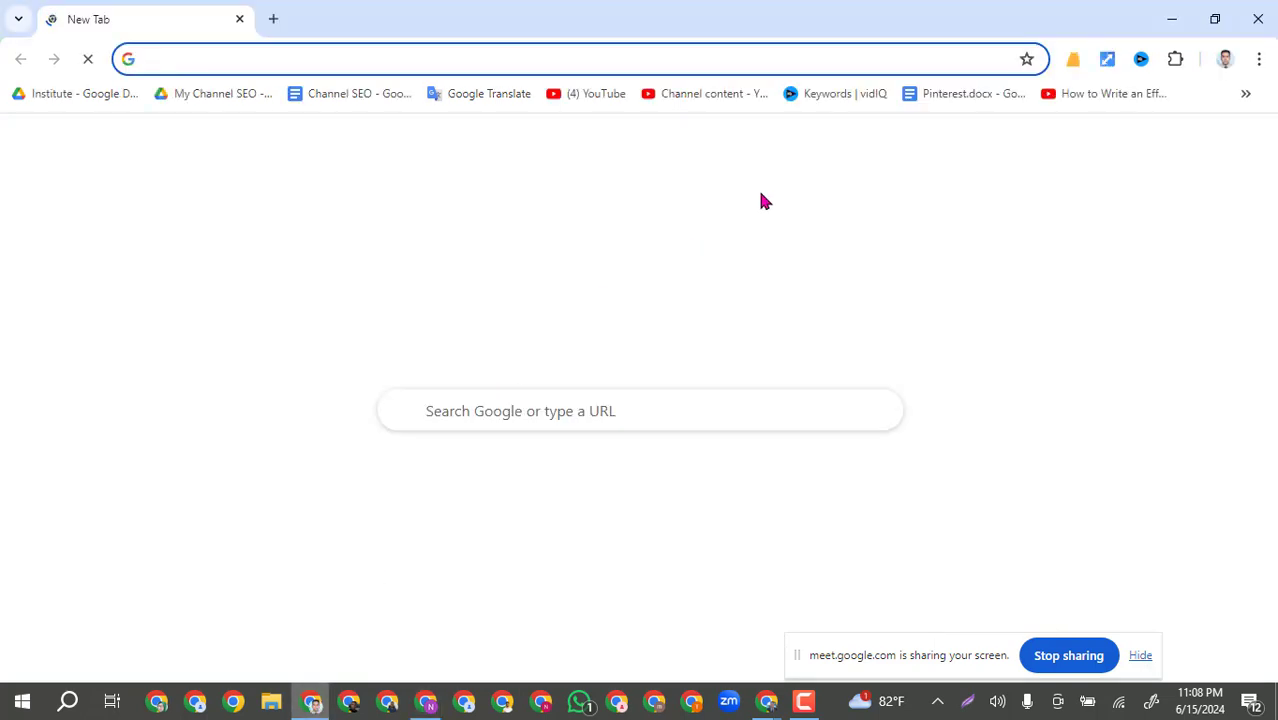
left_click(422, 487)
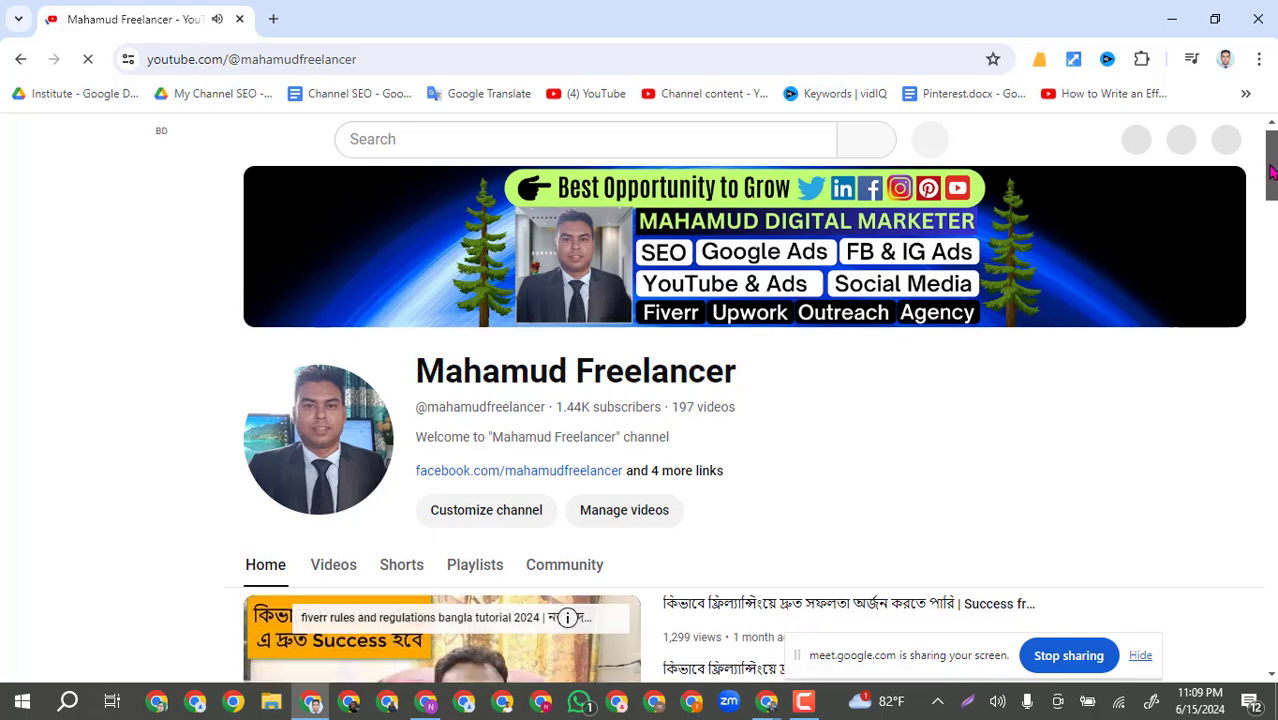
scroll(1267, 110, "down", 3)
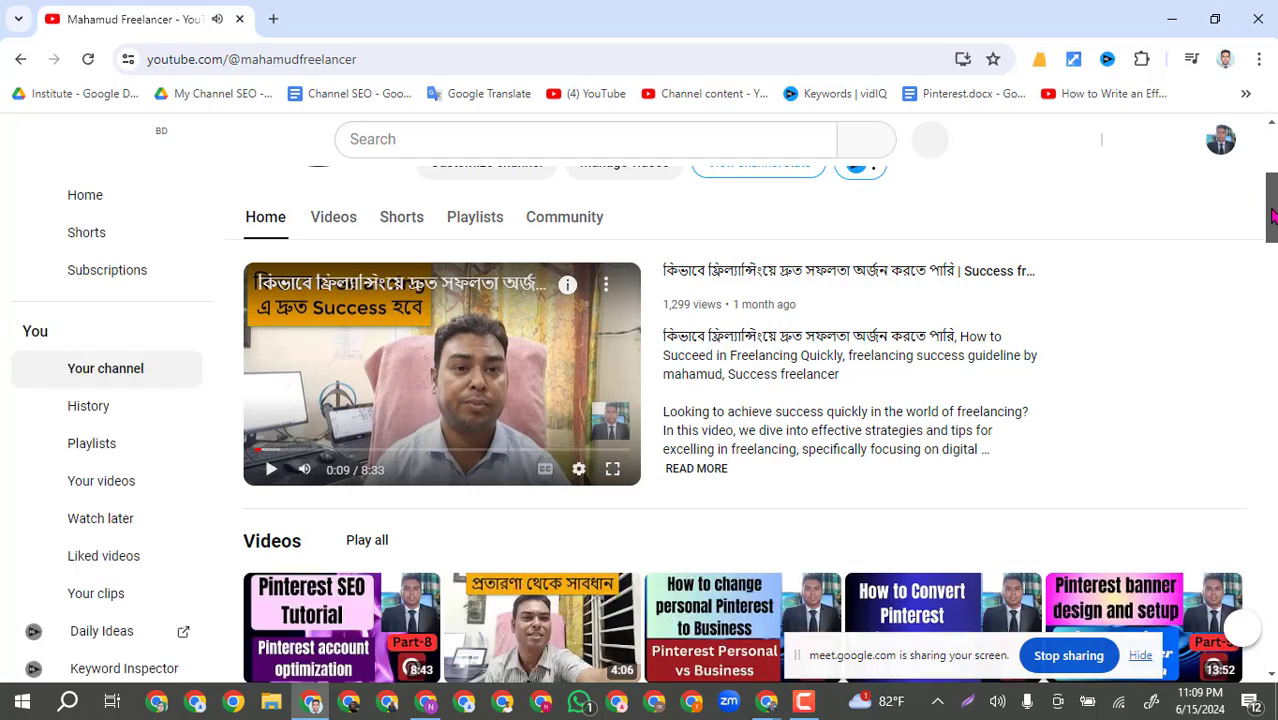
scroll(195, 470, "down", 3)
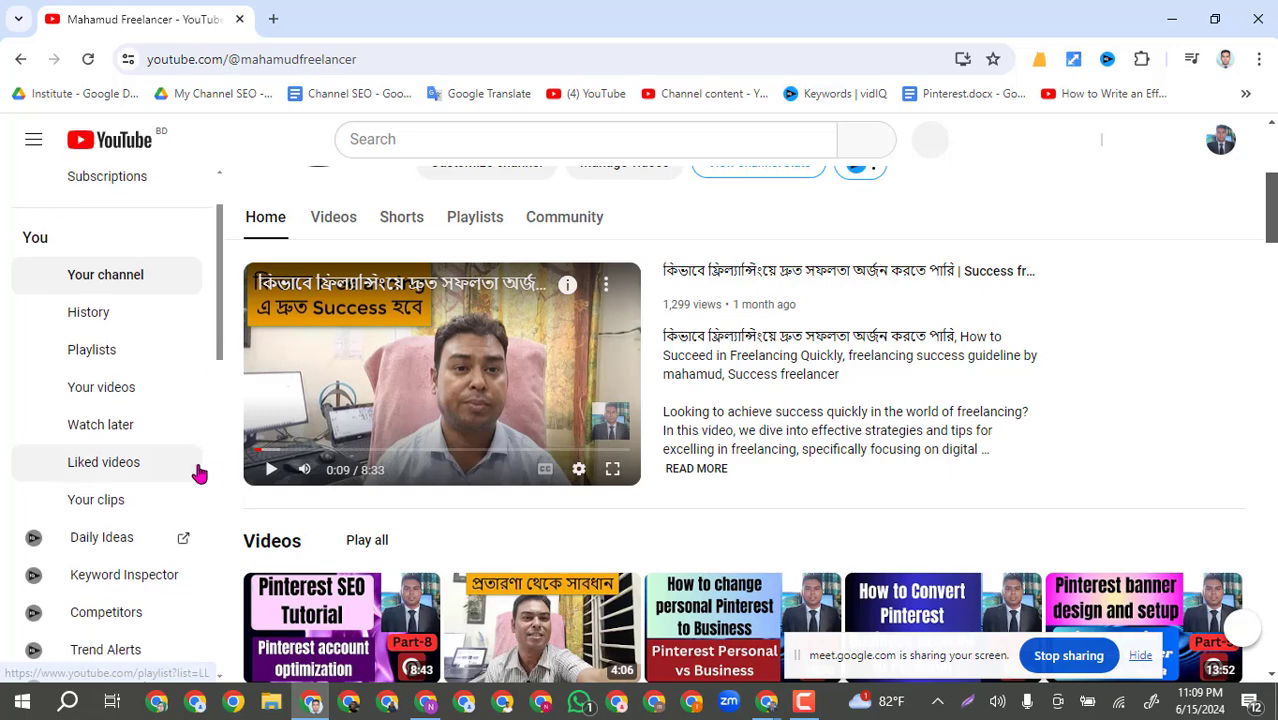
scroll(197, 478, "down", 10)
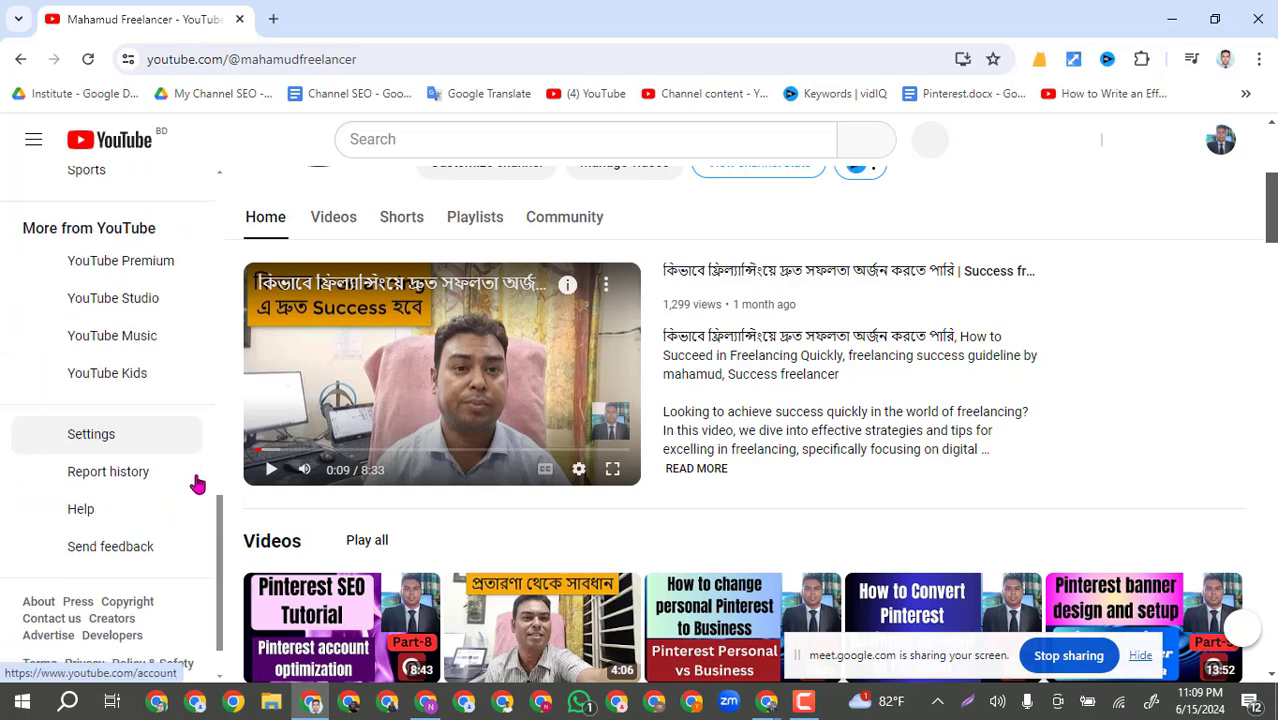
scroll(197, 484, "up", 1)
left_click(100, 461)
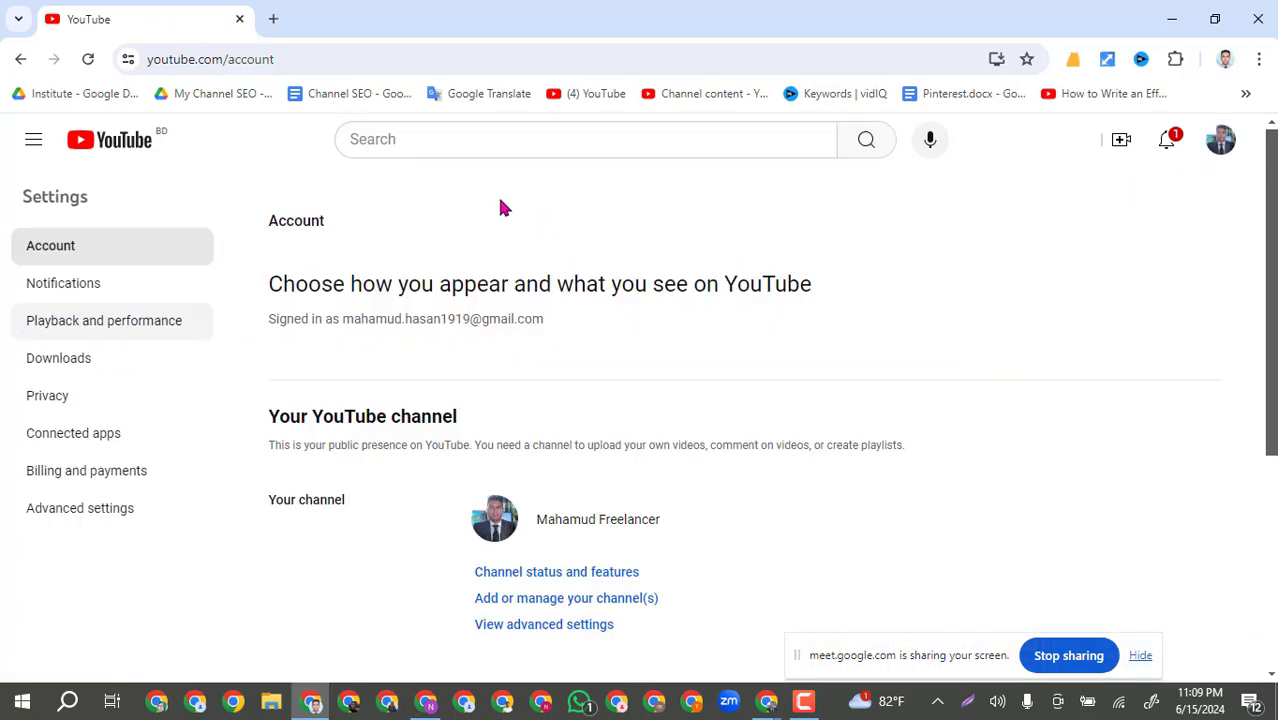
left_click(20, 59)
Open YouTube Studio for the signed-in channel from its YouTube page.
scroll(1127, 227, "down", 3)
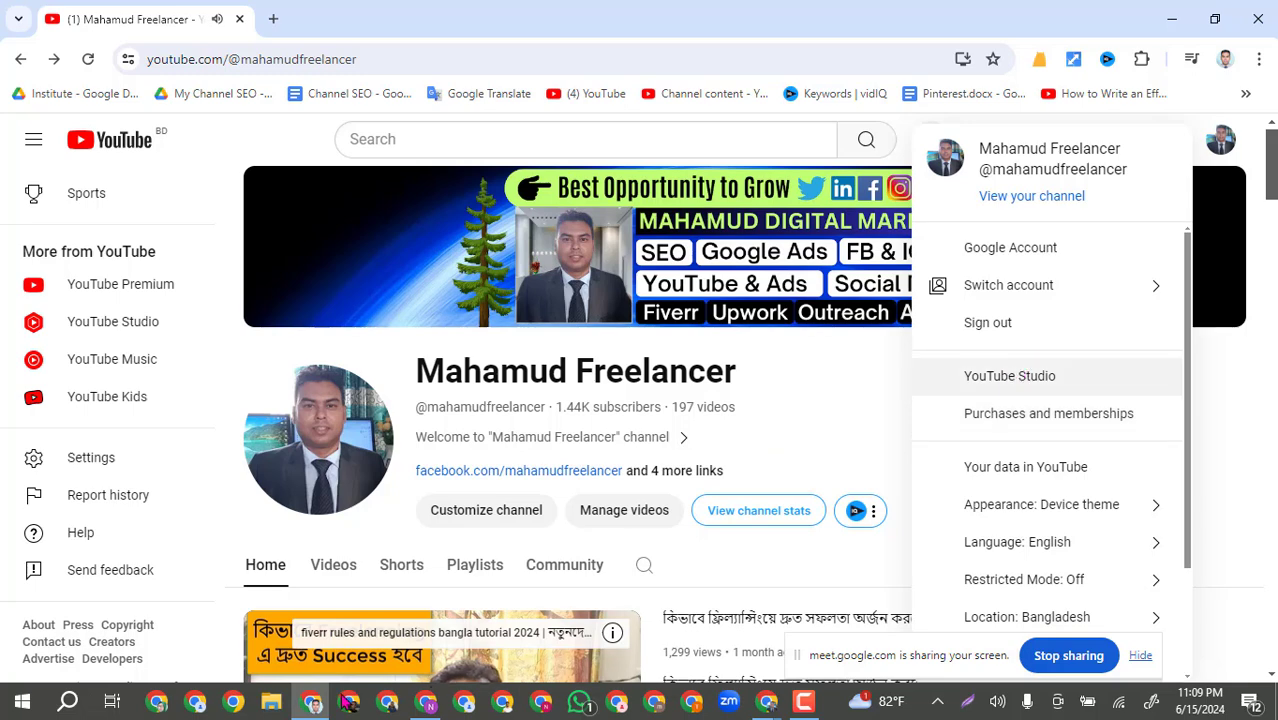
left_click(310, 675)
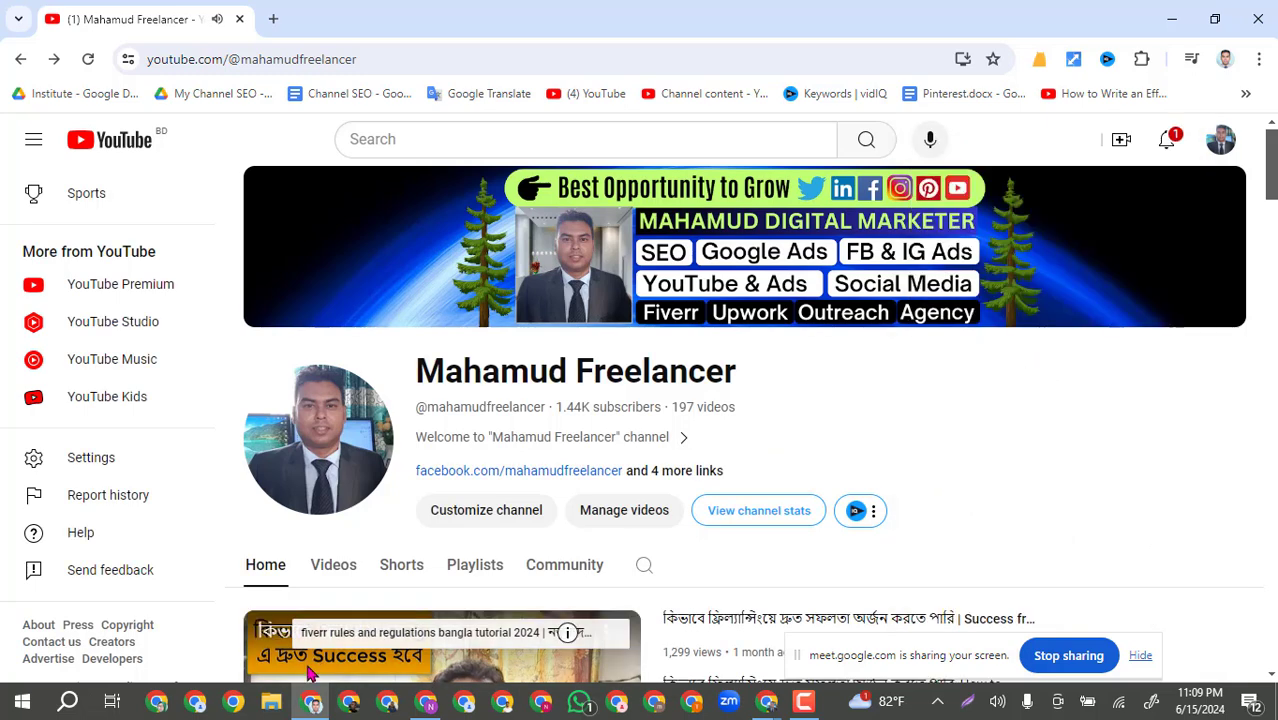
left_click(1221, 140)
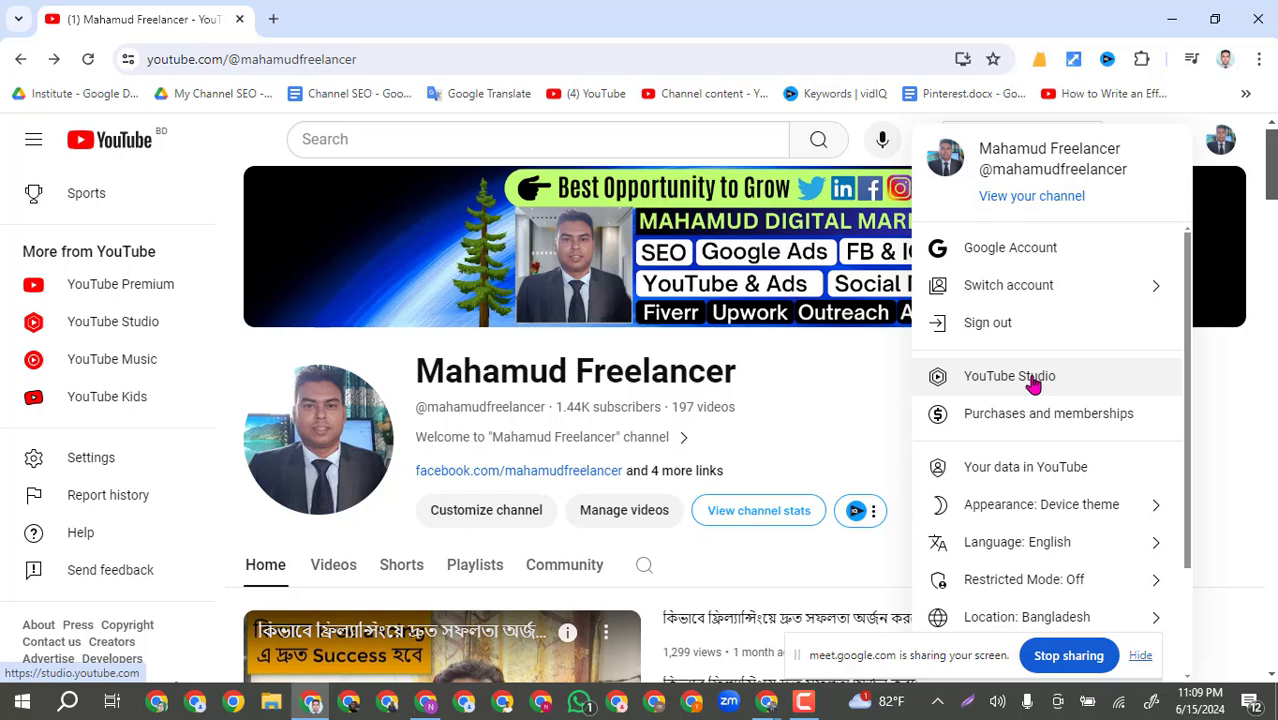
left_click(1034, 385)
scroll(1034, 385, "down", 1)
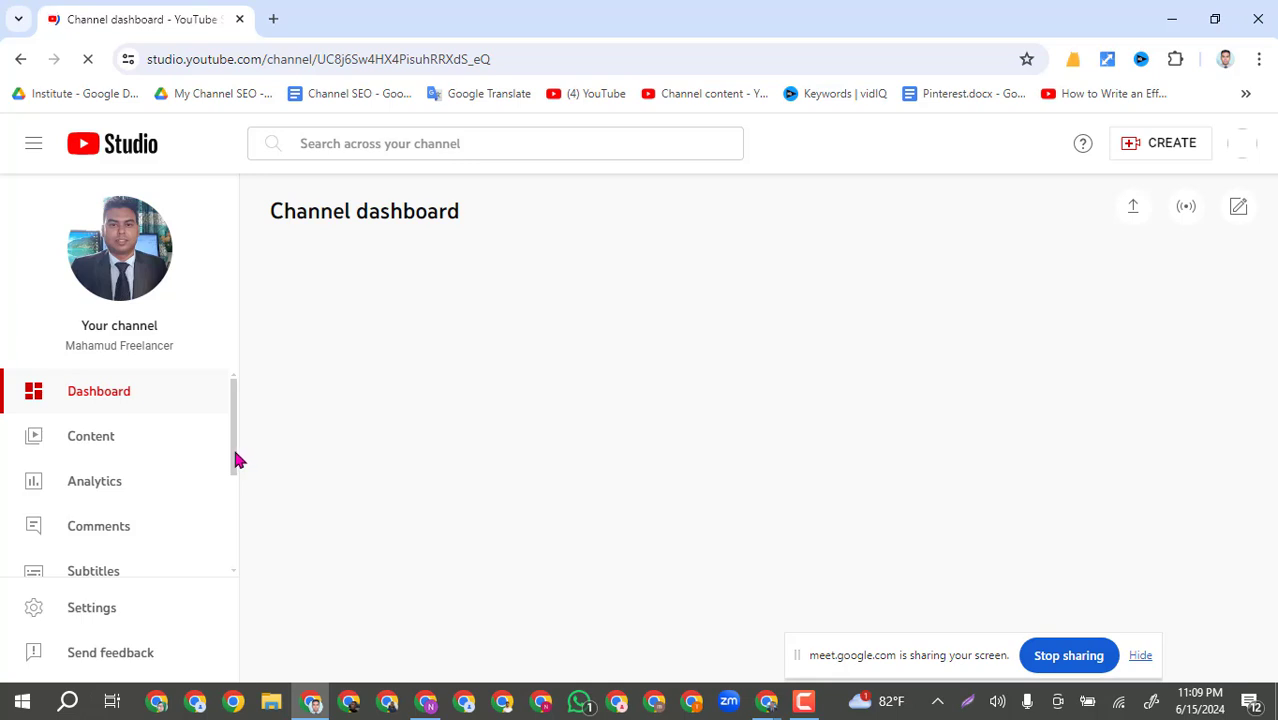
Review the Studio channel settings, covering the basic info keywords, advanced settings and feature eligibility, and close the settings.
scroll(228, 494, "down", 3)
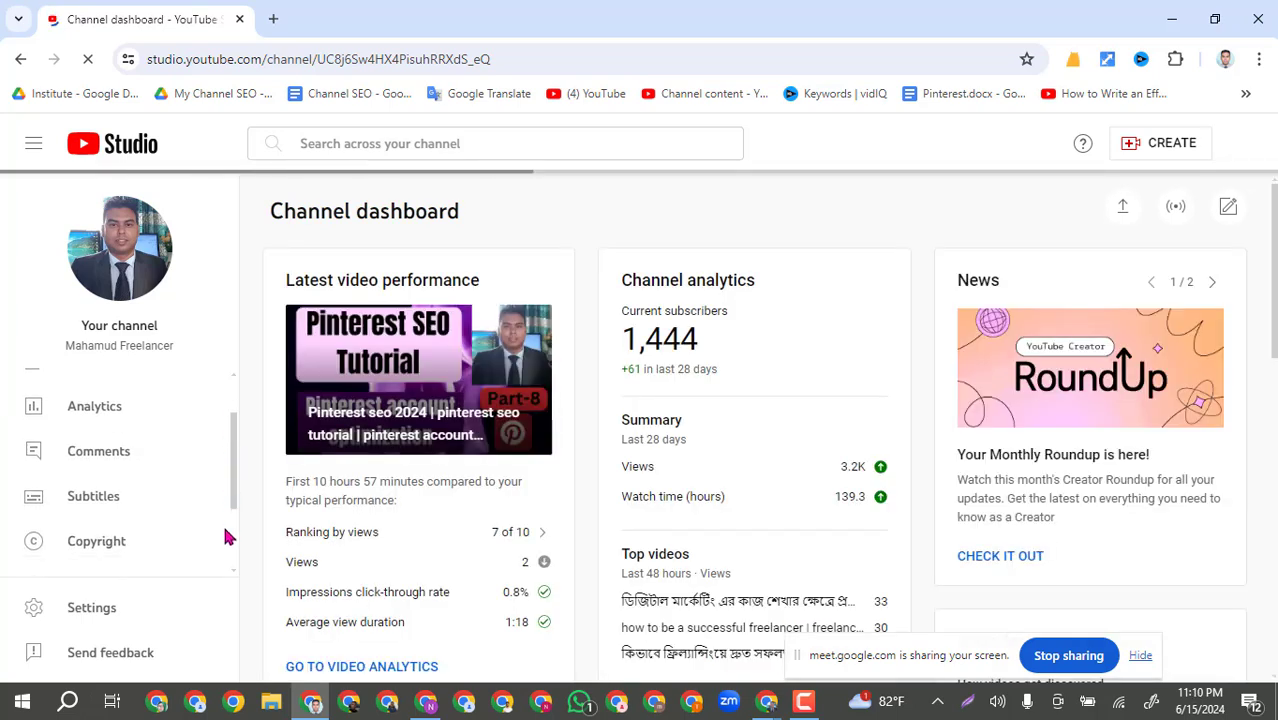
scroll(90, 608, "down", 2)
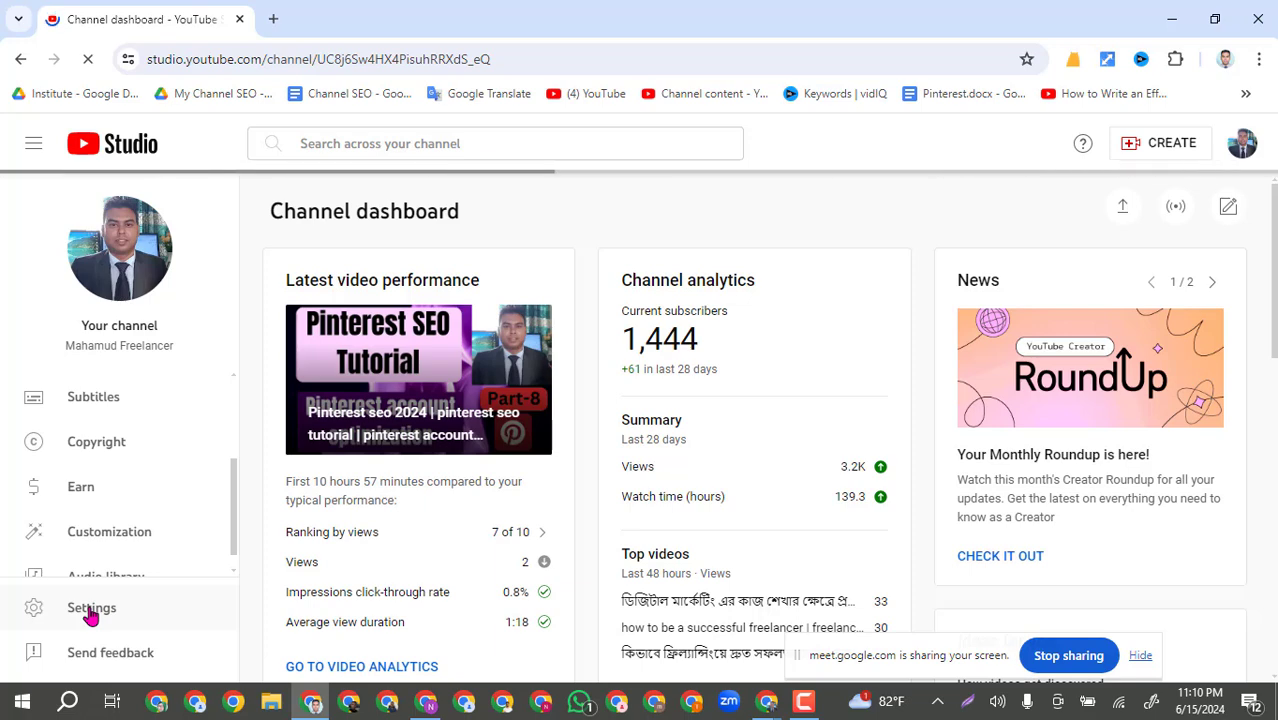
left_click(90, 609)
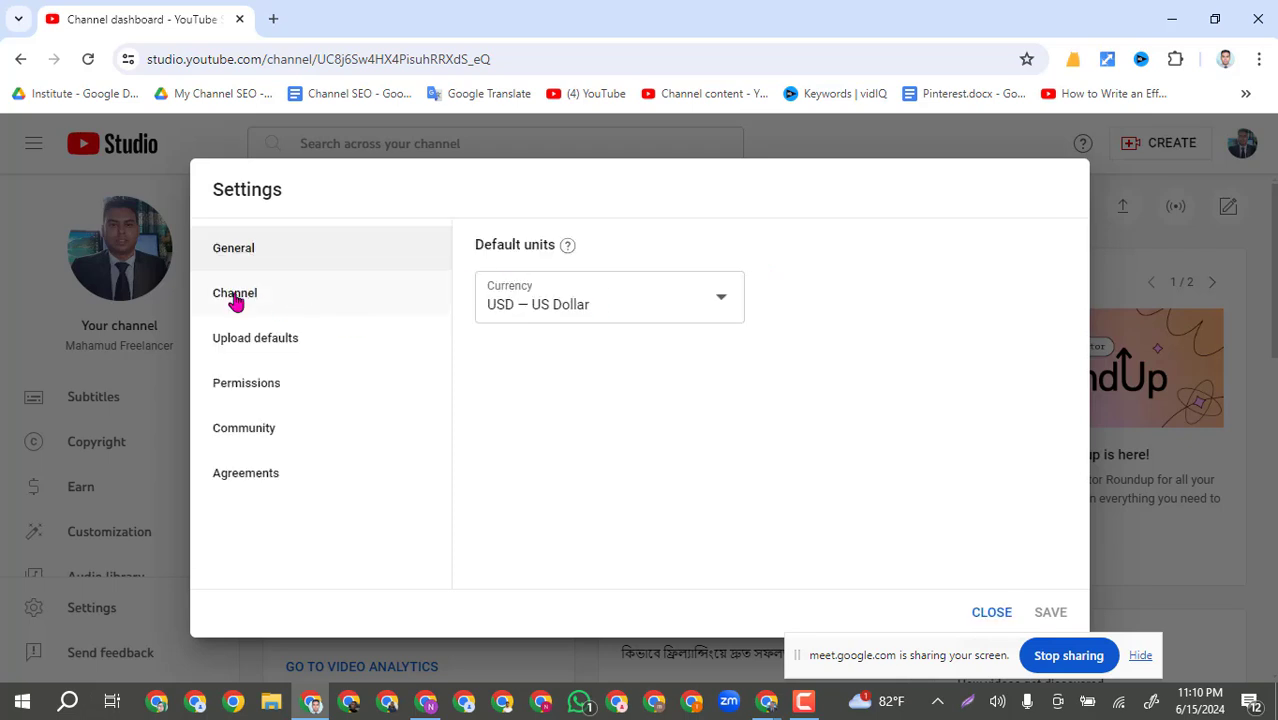
left_click(236, 298)
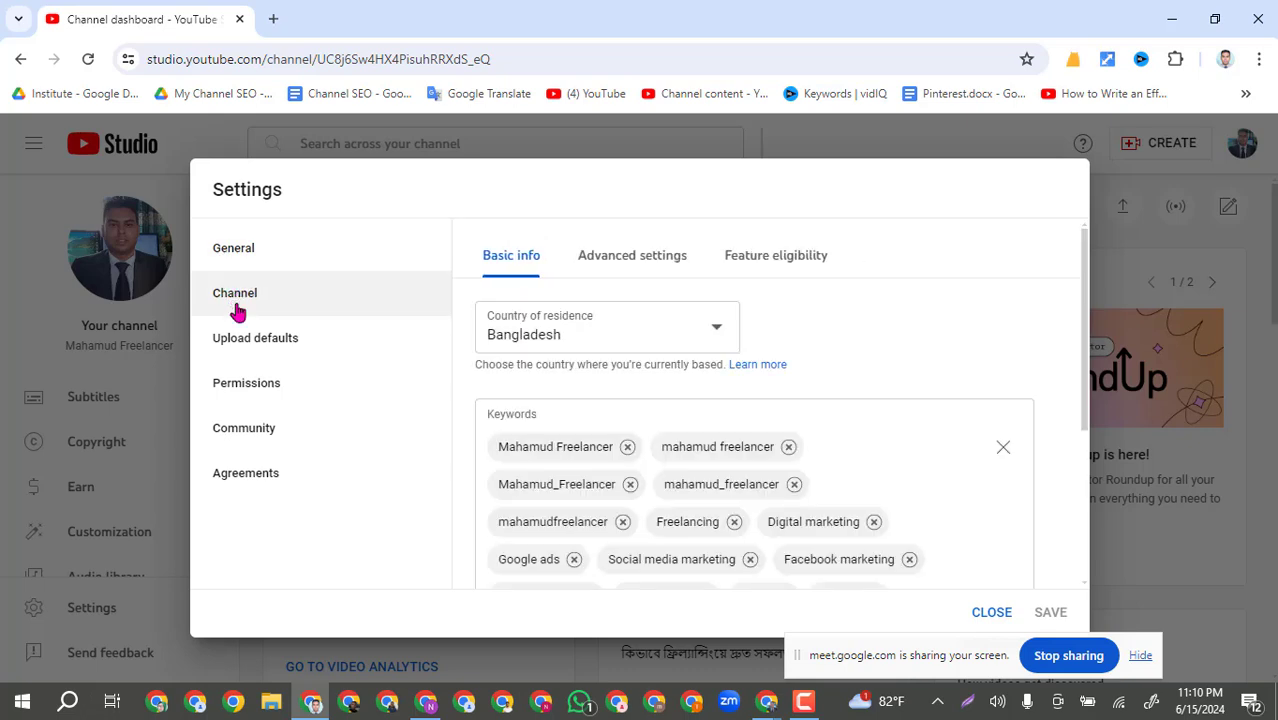
scroll(873, 451, "down", 1)
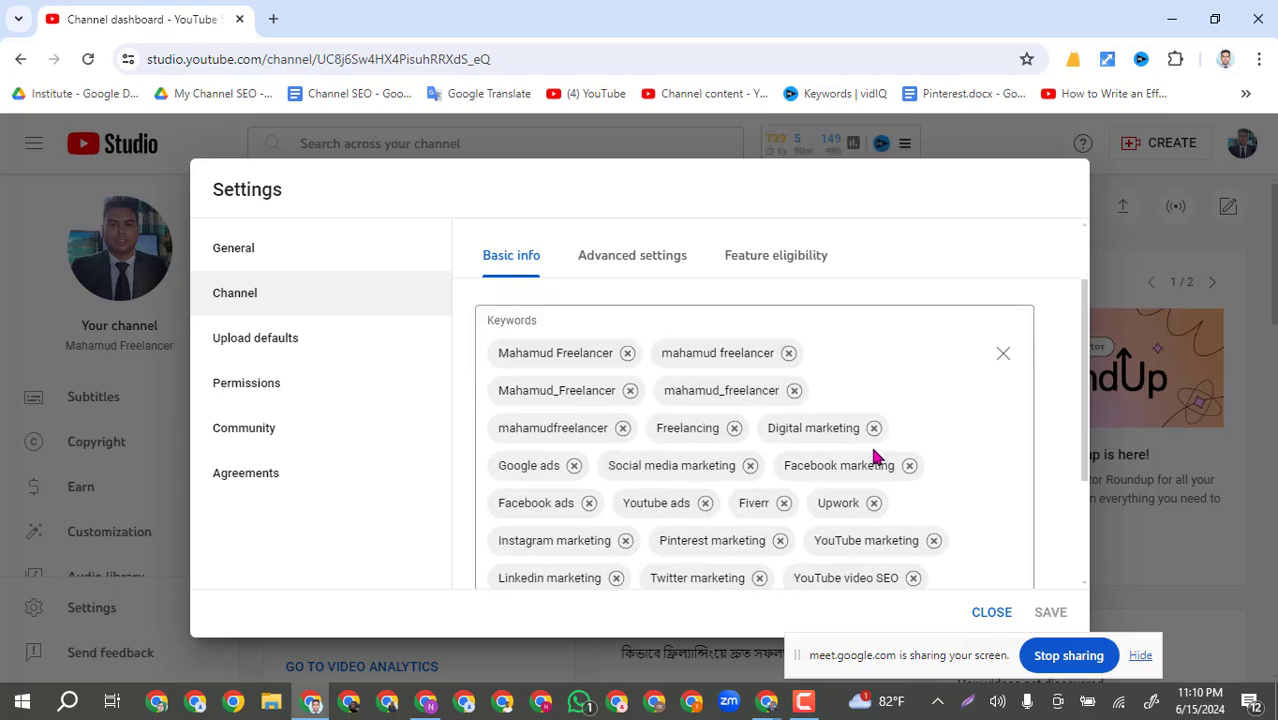
left_click(615, 262)
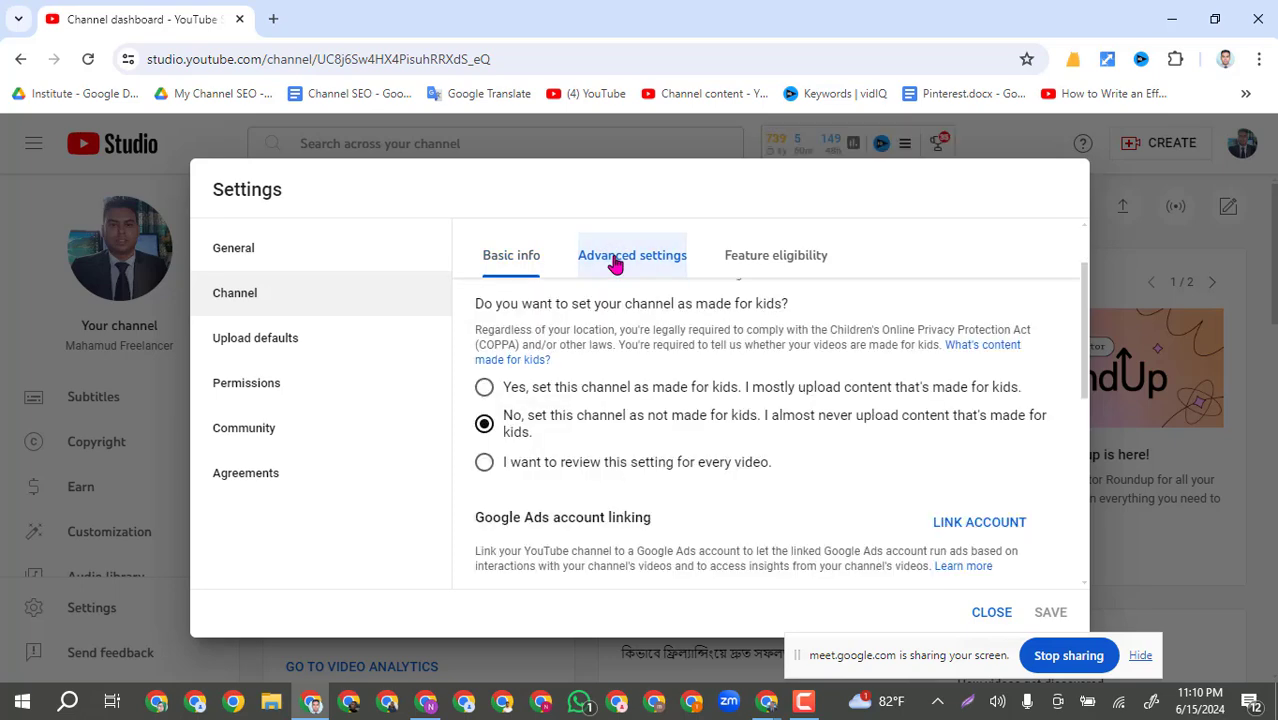
left_click(792, 262)
left_click(492, 257)
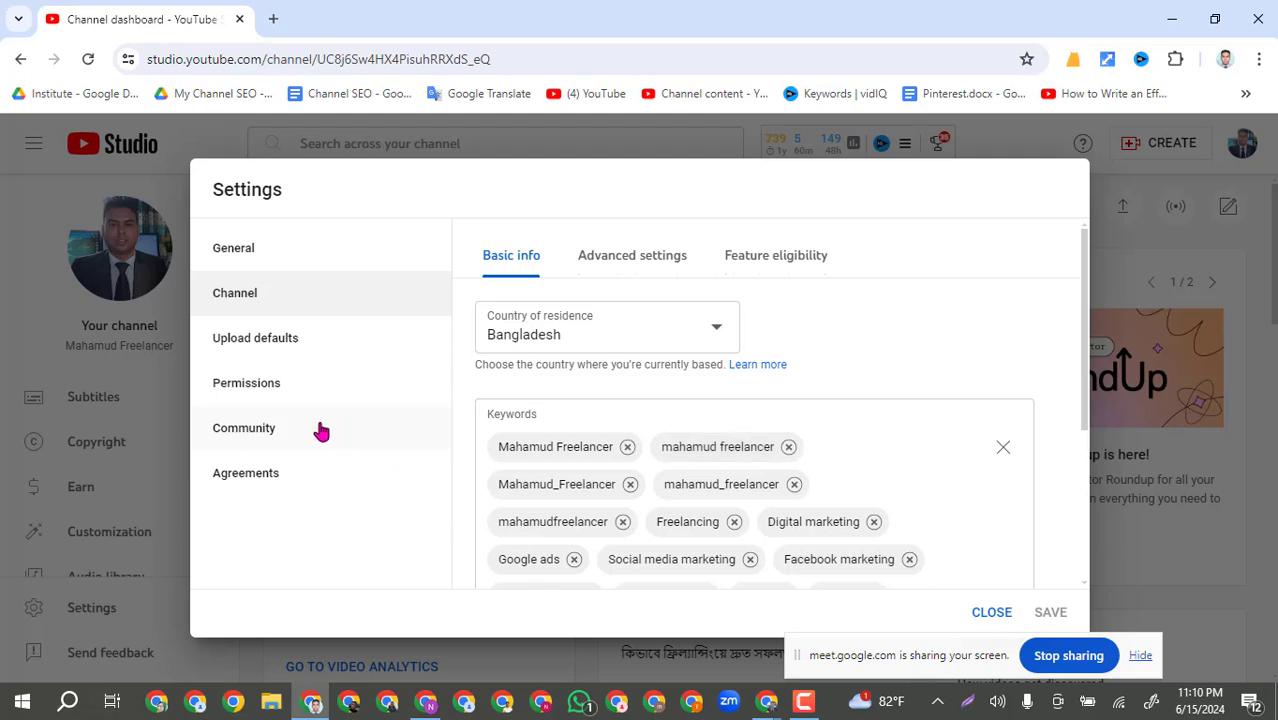
left_click(238, 256)
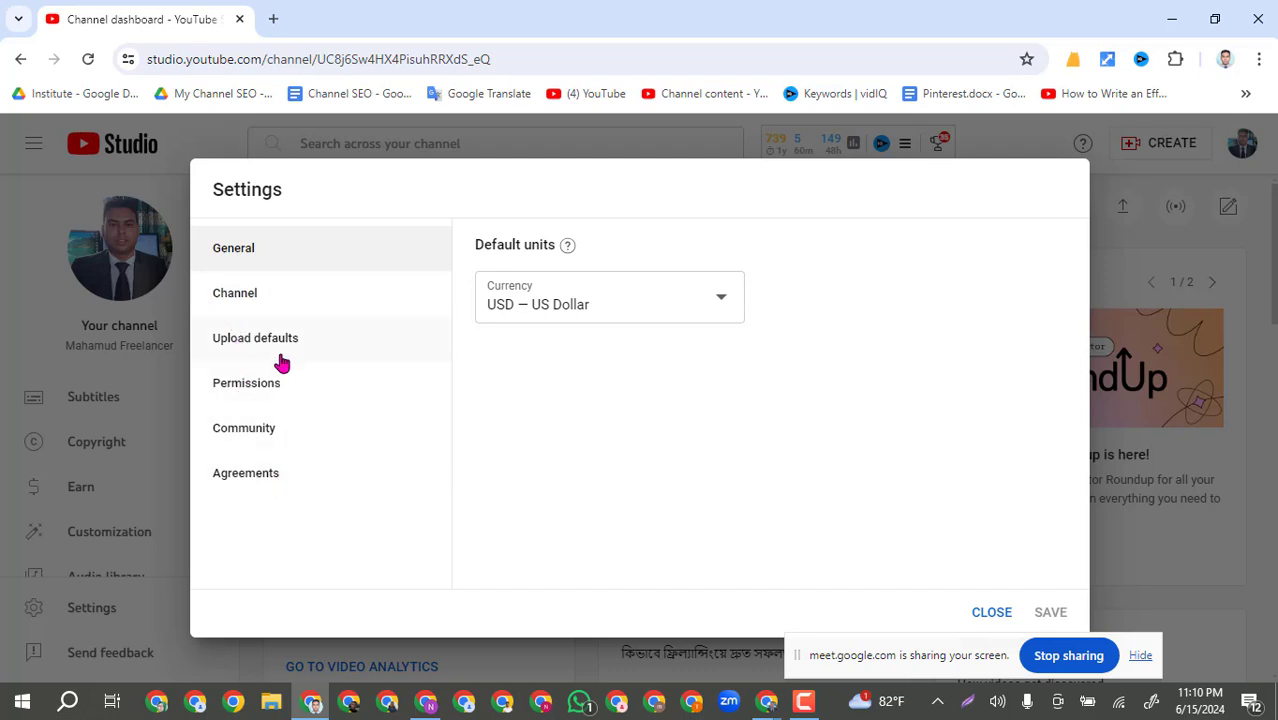
left_click(986, 612)
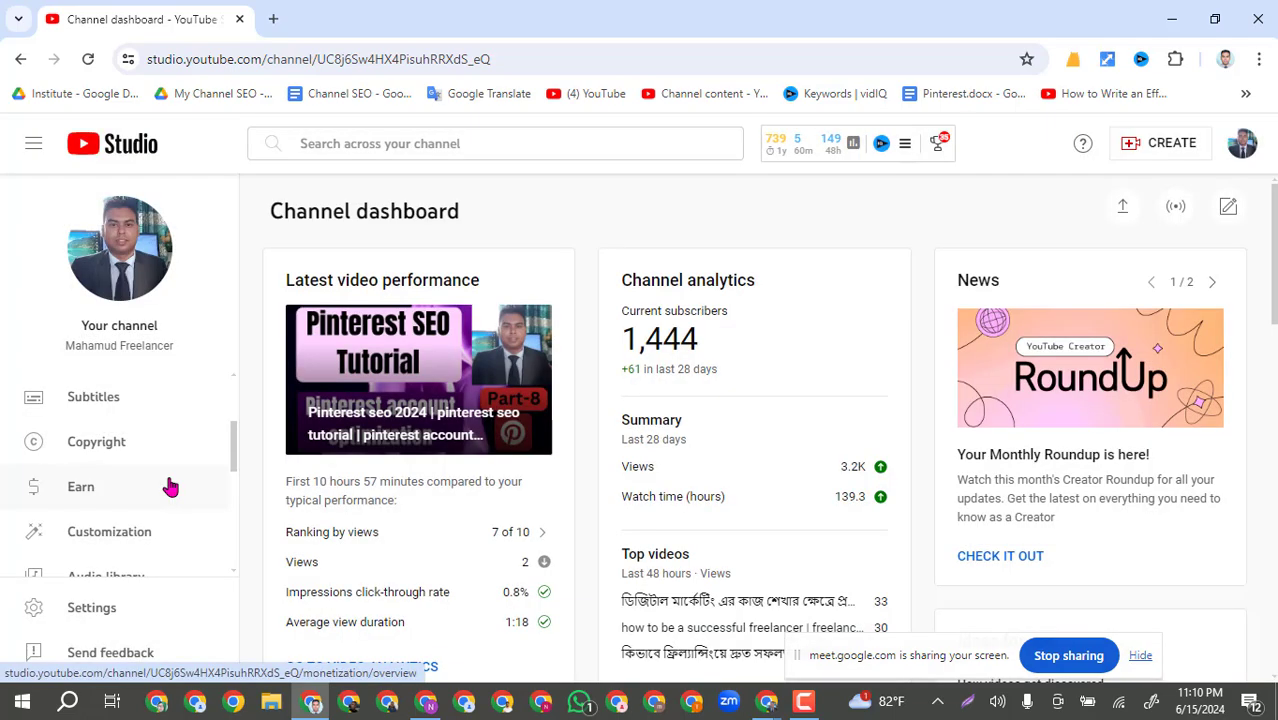
left_click_drag(234, 457, 230, 592)
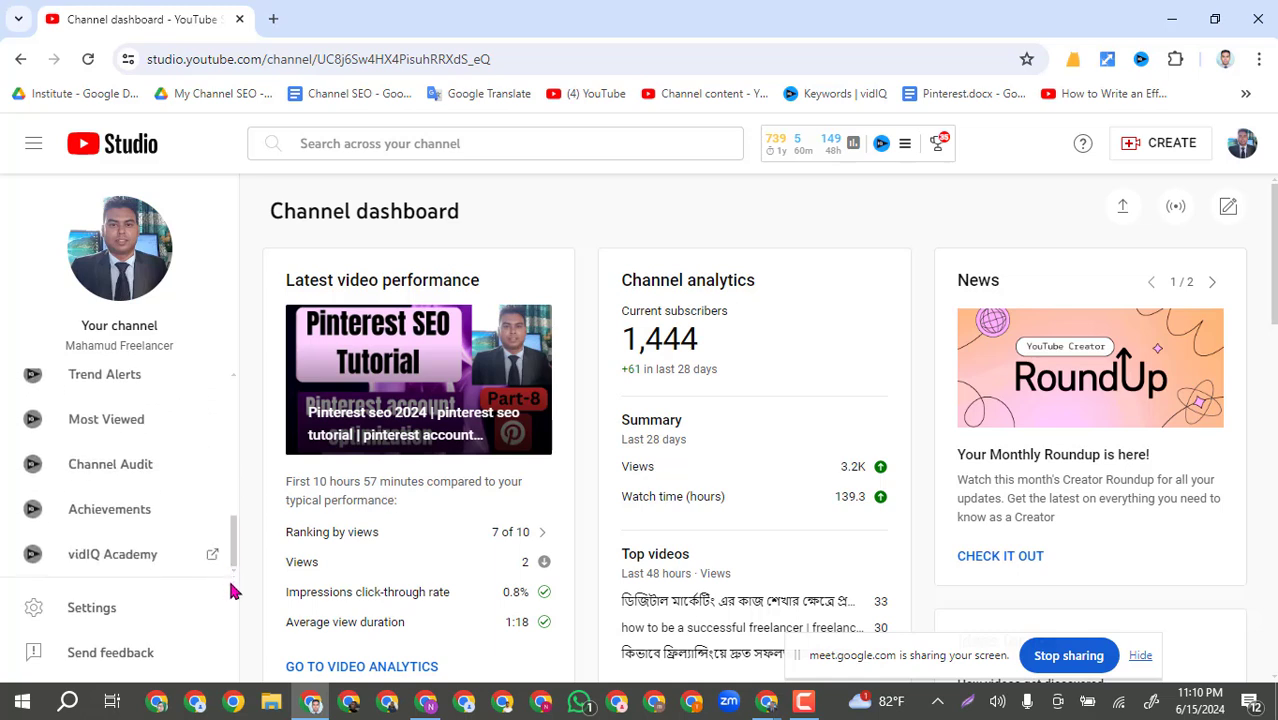
left_click(1241, 143)
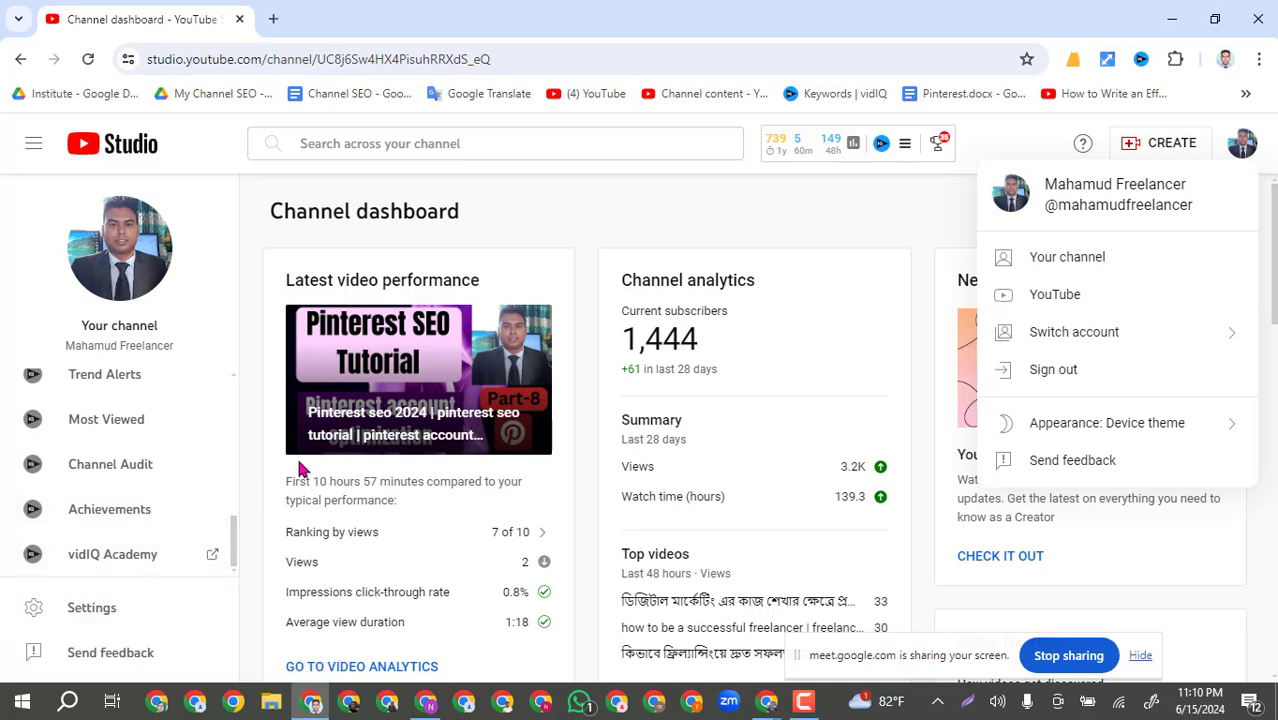
left_click(89, 620)
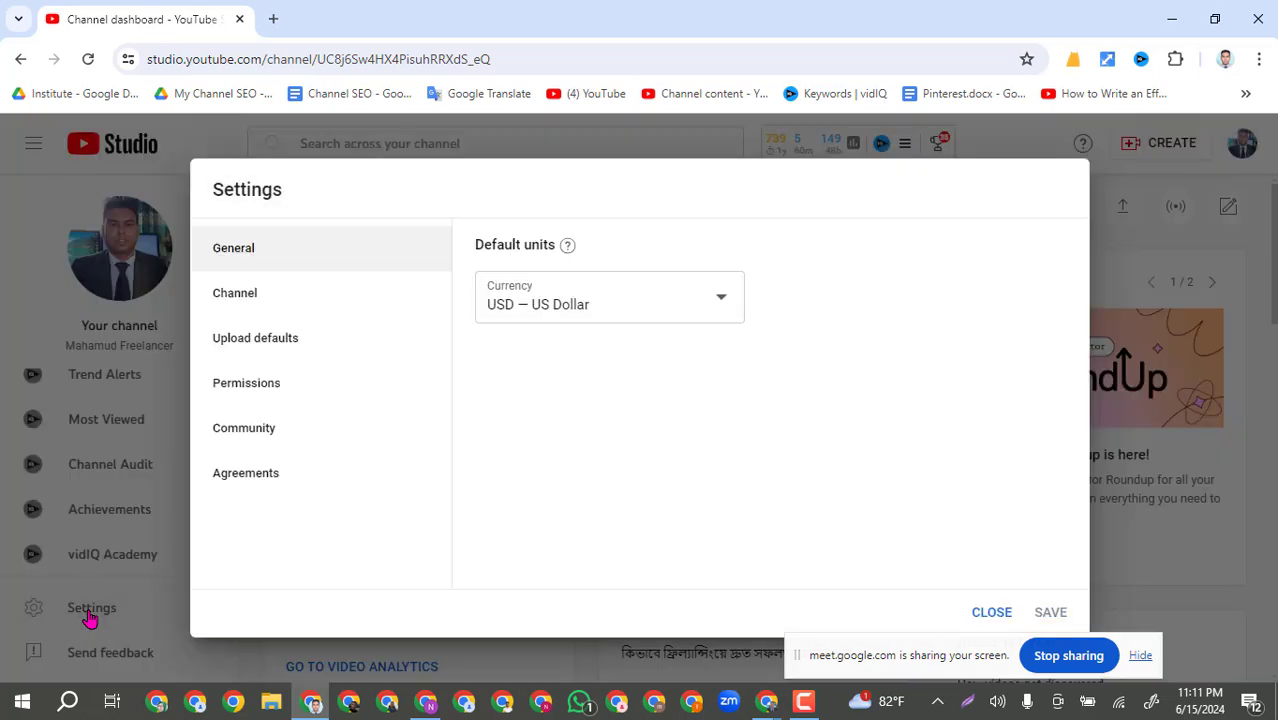
left_click(988, 612)
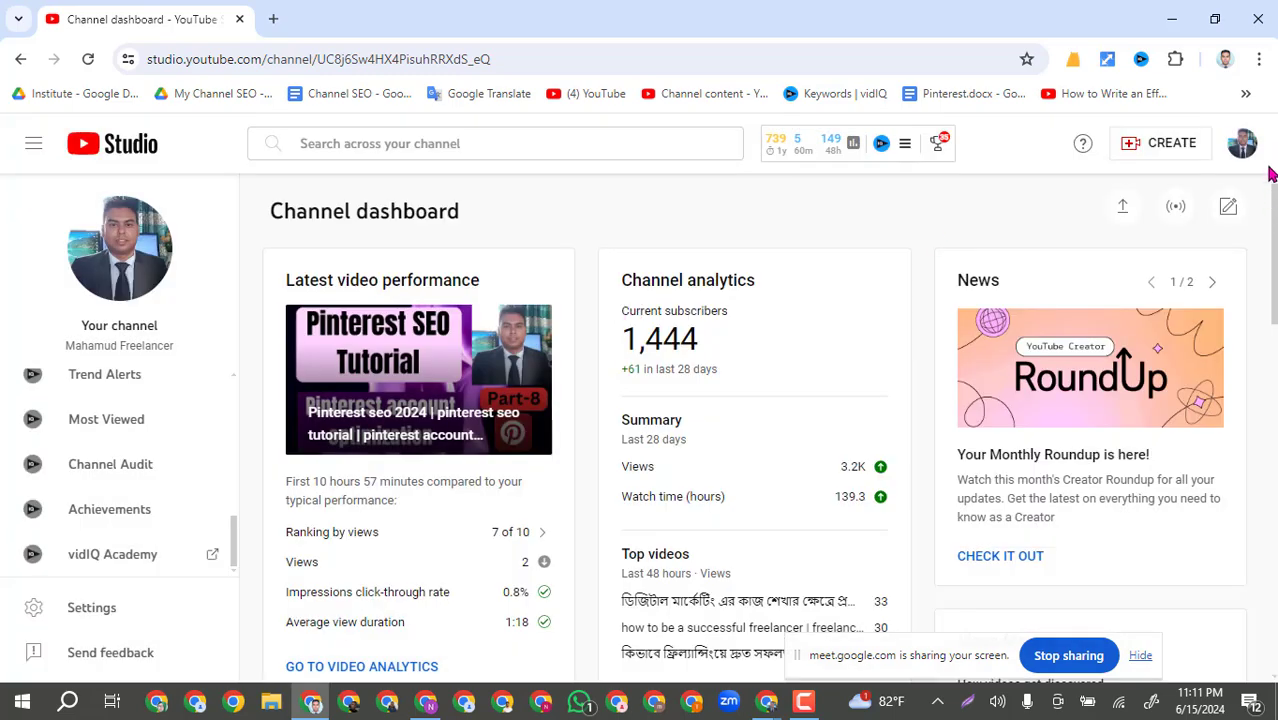
Go from YouTube Studio to the channel's own page and open its channel customization.
left_click(1241, 143)
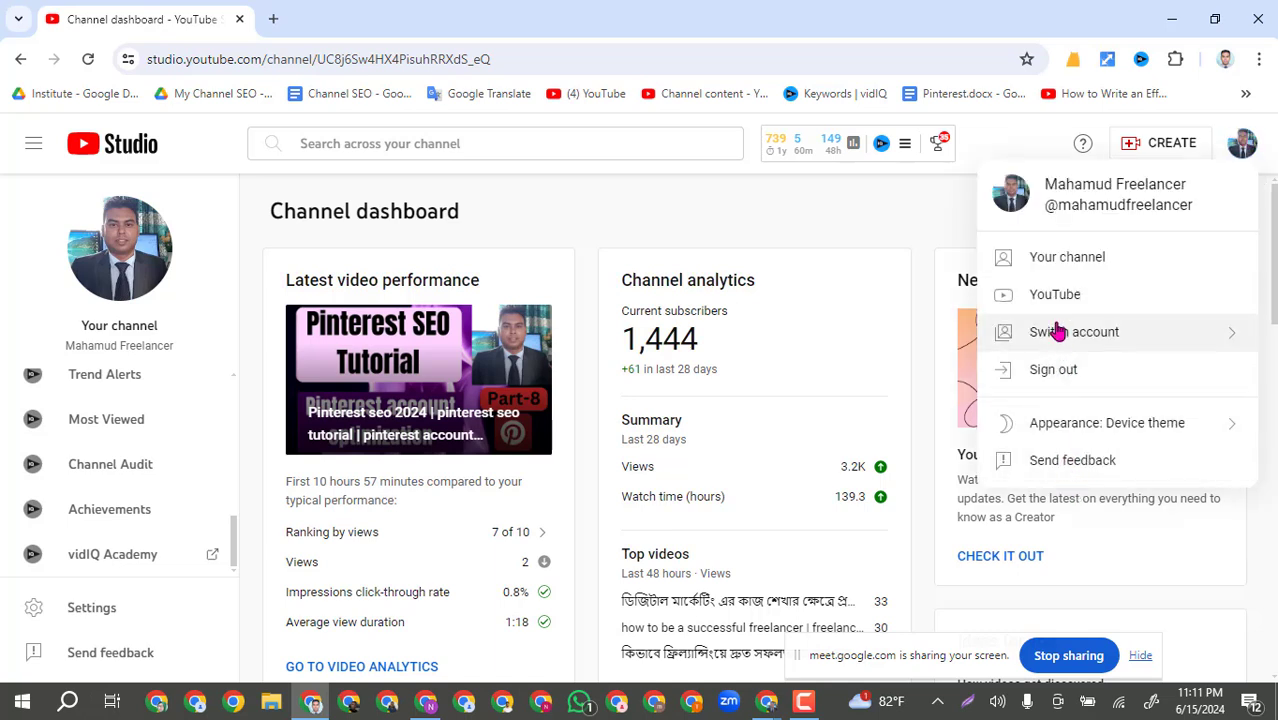
left_click(1052, 262)
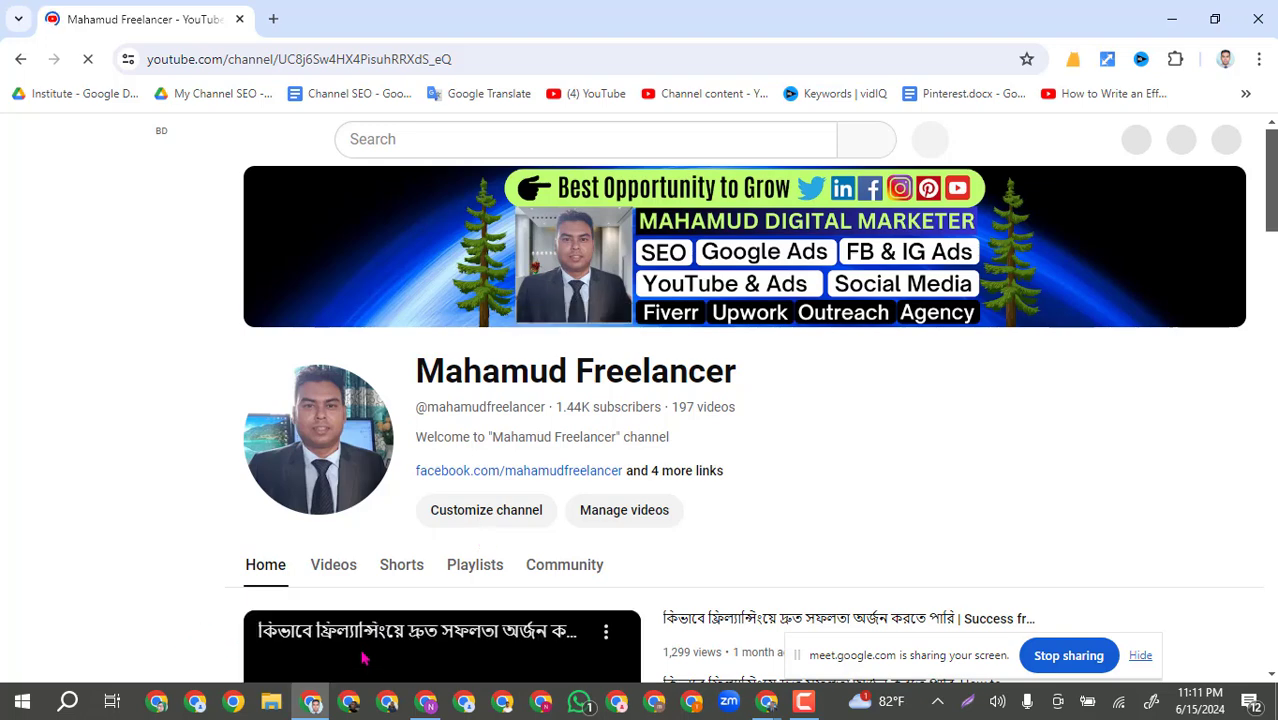
scroll(360, 657, "down", 1)
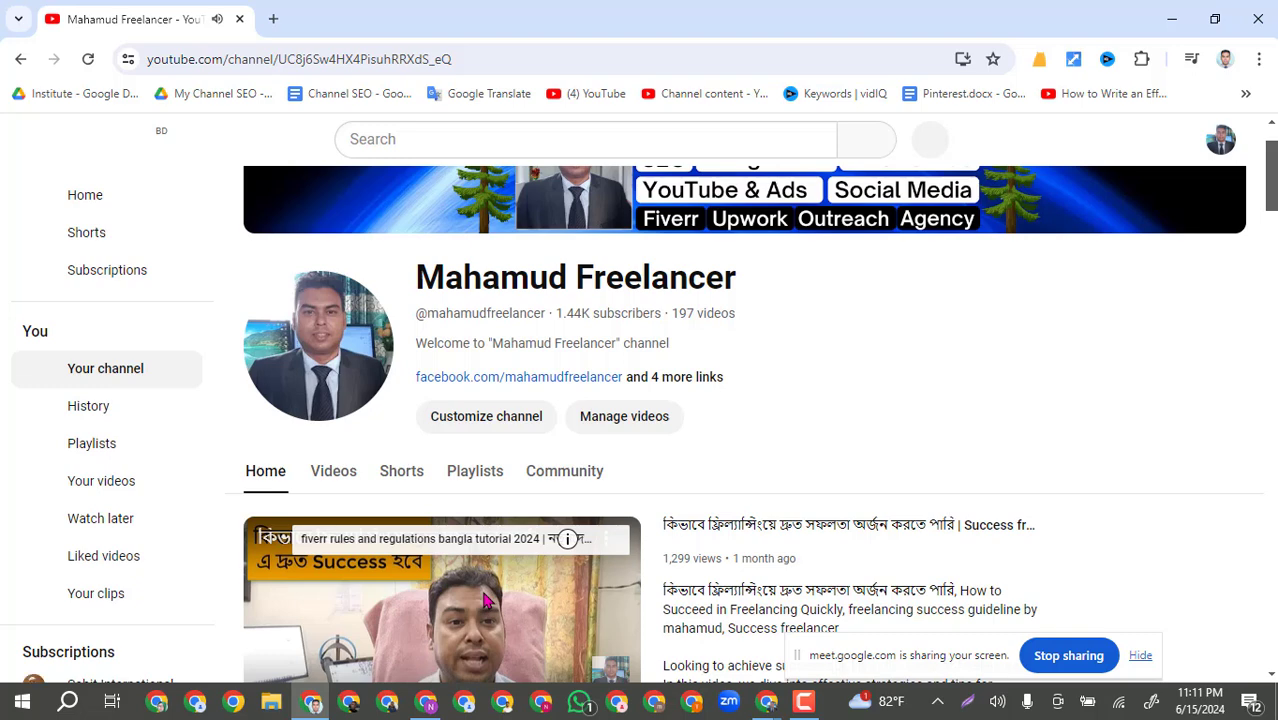
left_click(509, 428)
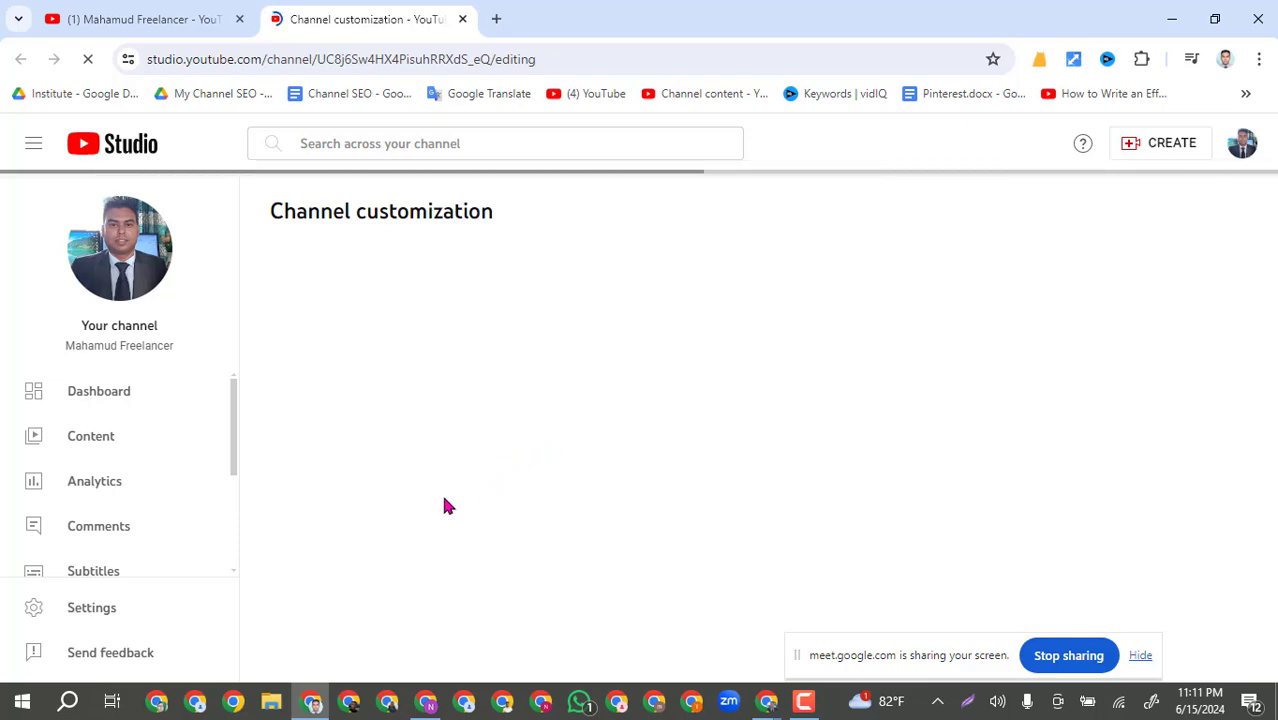
Check the description writing points in Youtube.xlsx against the channel description in the customization's Basic info.
left_click(428, 703)
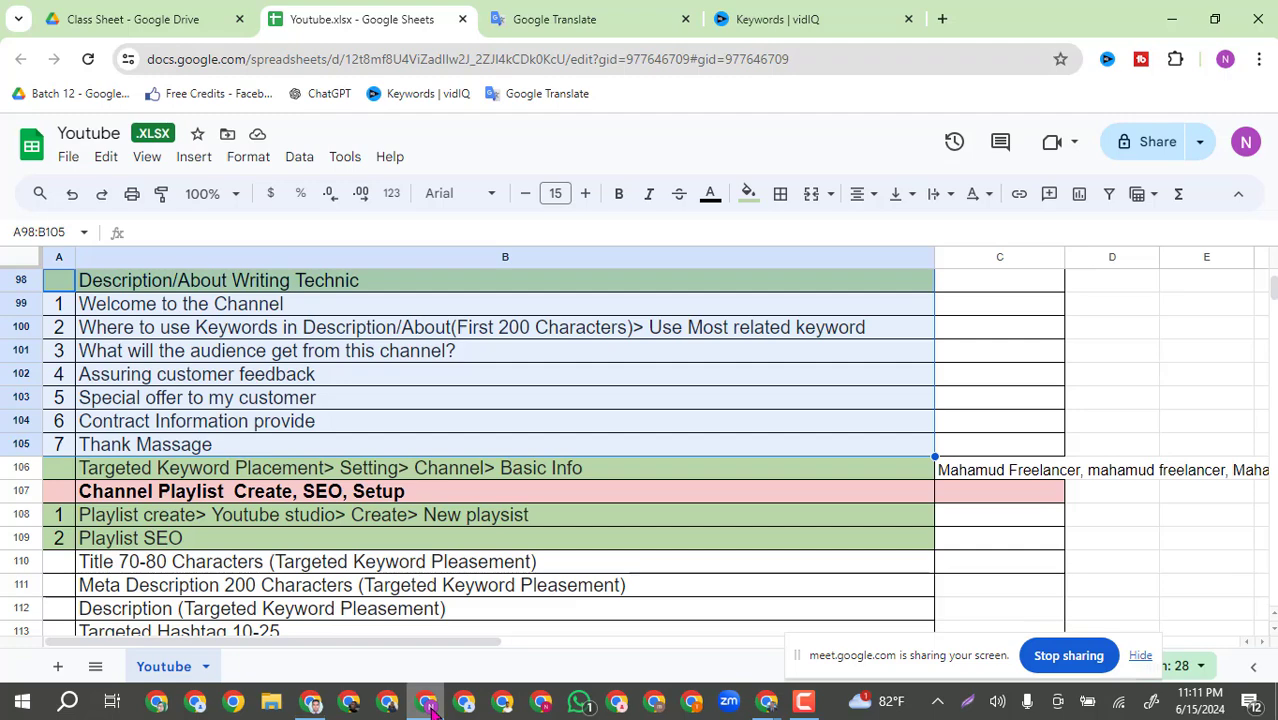
left_click(428, 703)
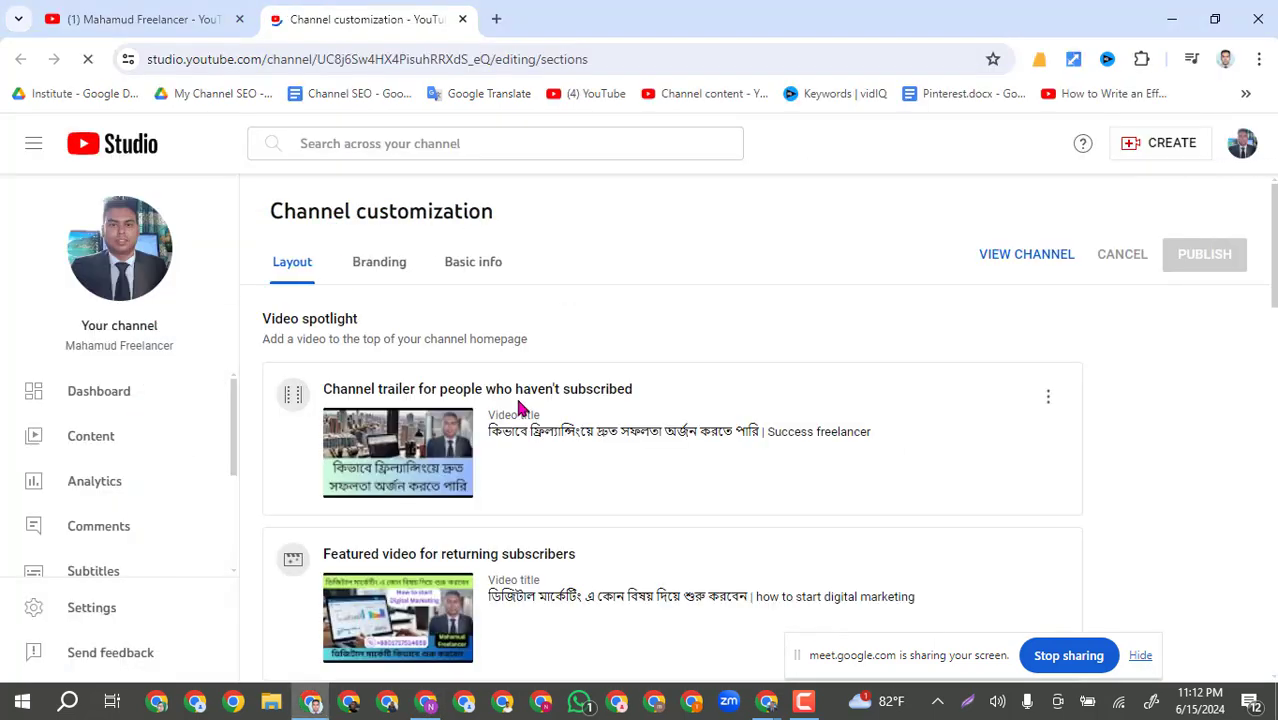
left_click(385, 264)
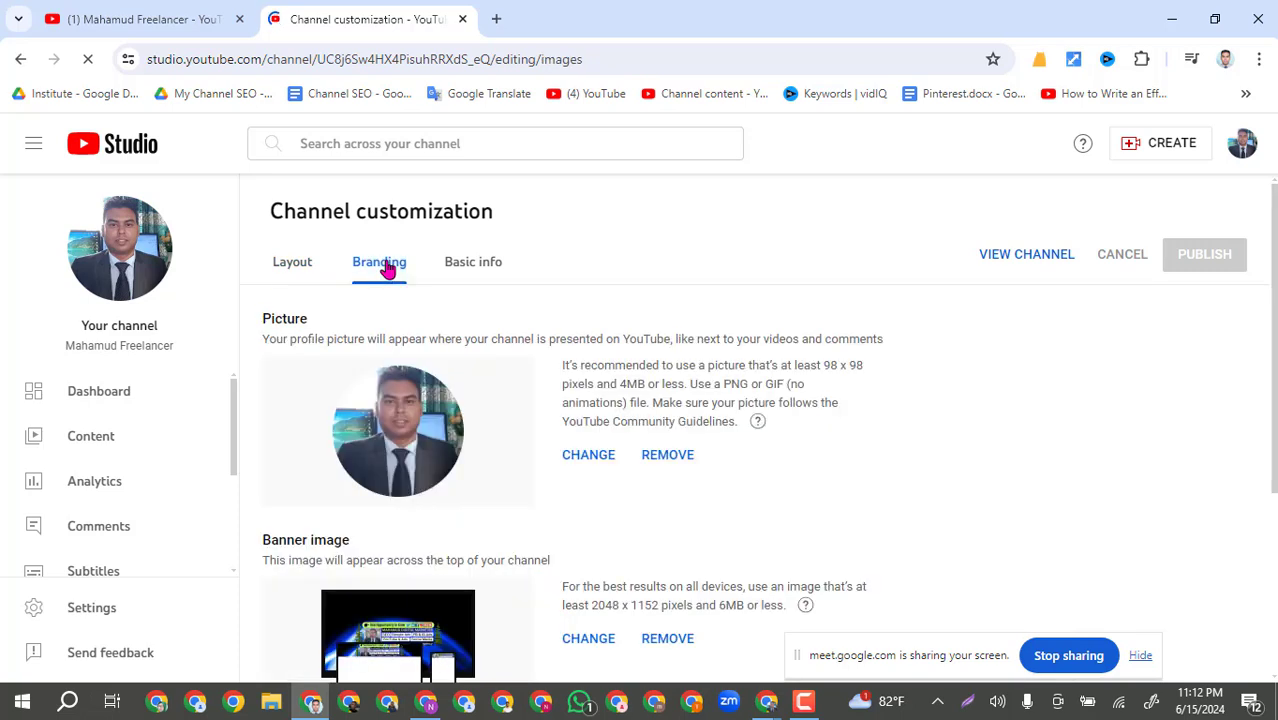
left_click(463, 266)
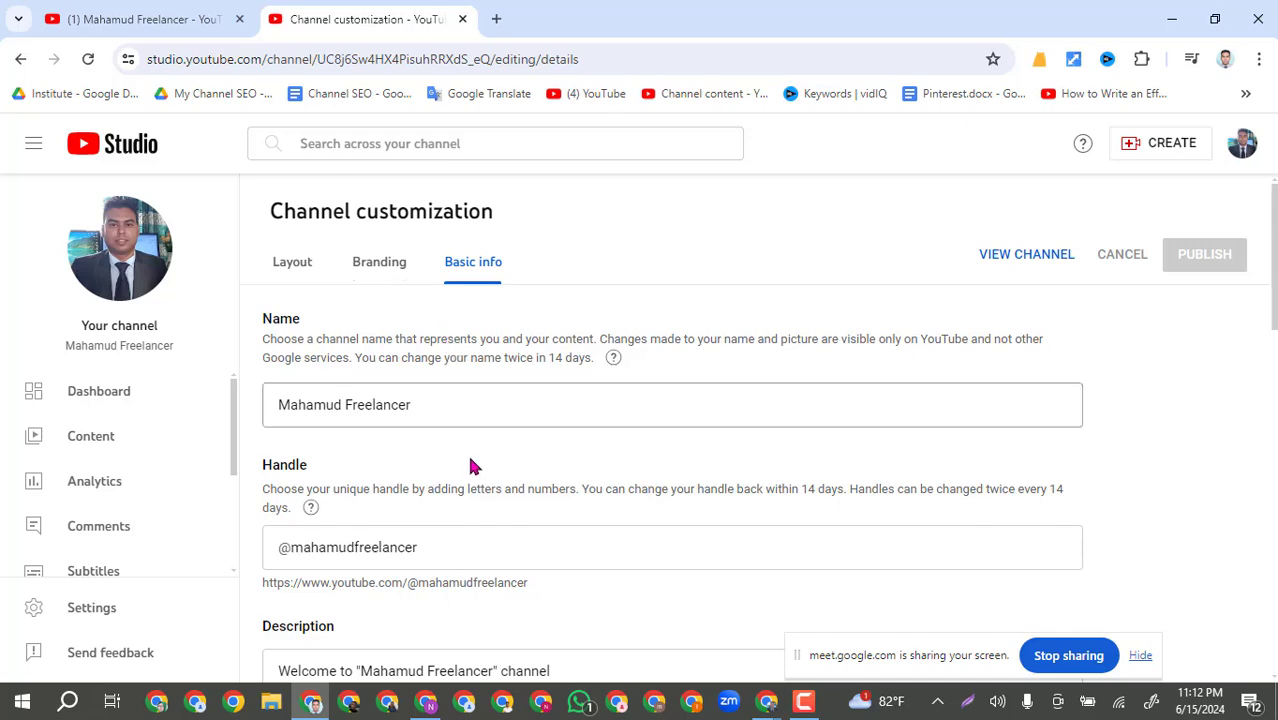
scroll(519, 551, "down", 1)
scroll(520, 551, "down", 1)
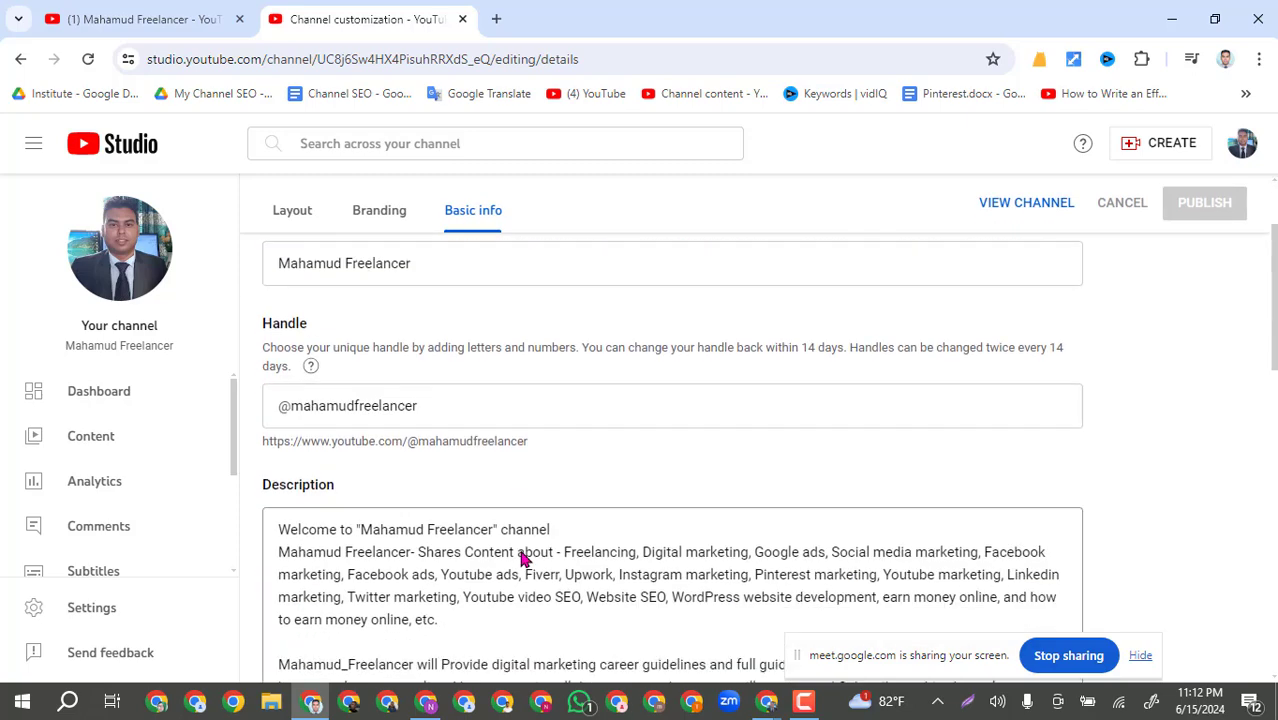
scroll(520, 551, "down", 1)
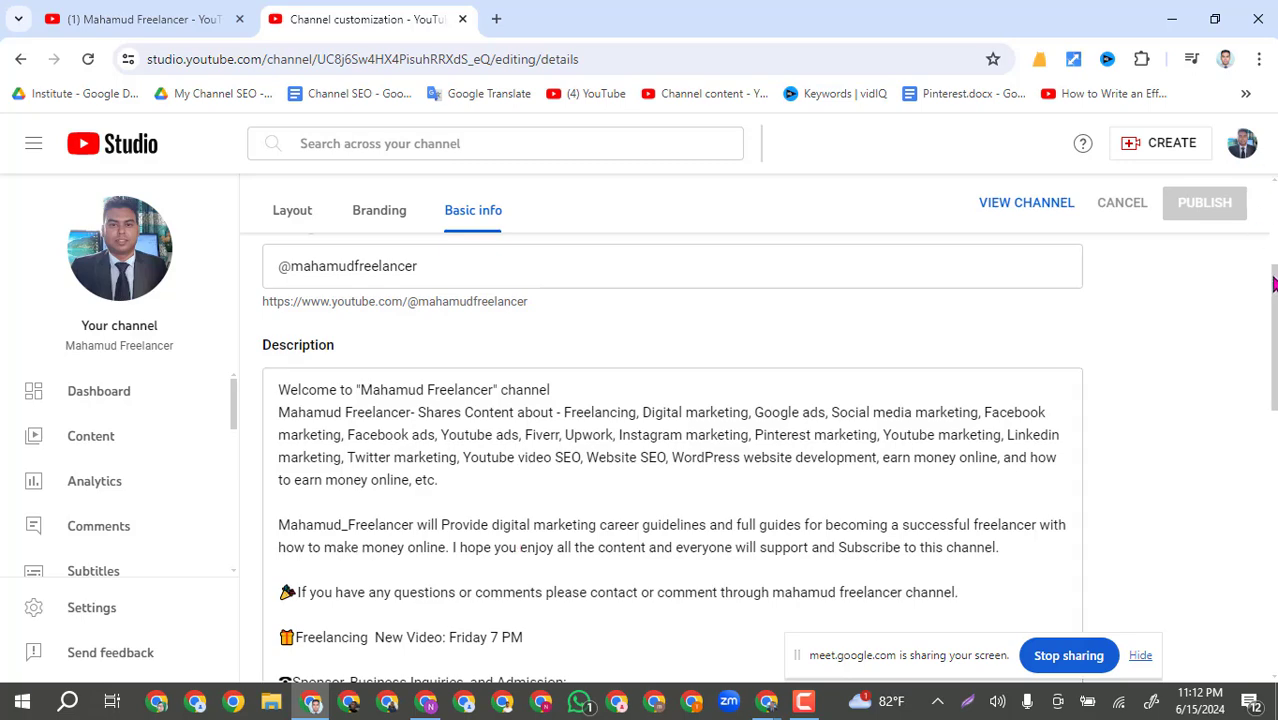
left_click_drag(1271, 281, 1273, 324)
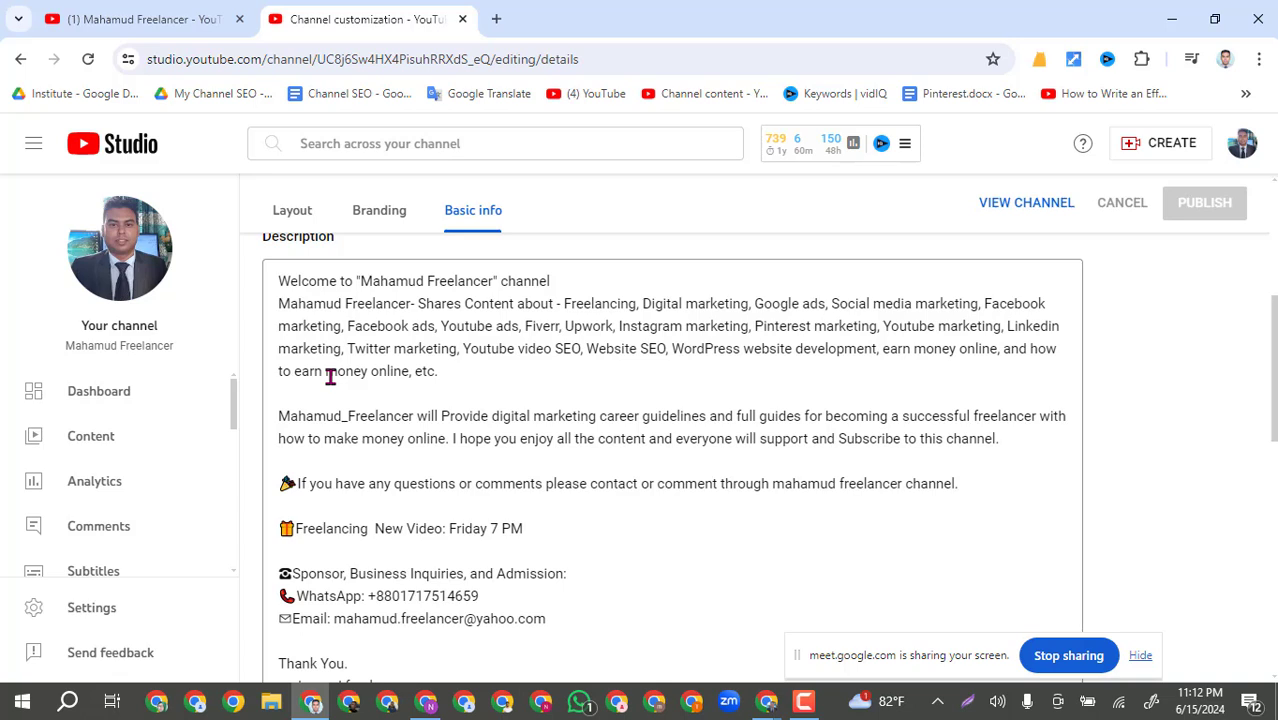
scroll(330, 376, "up", 1)
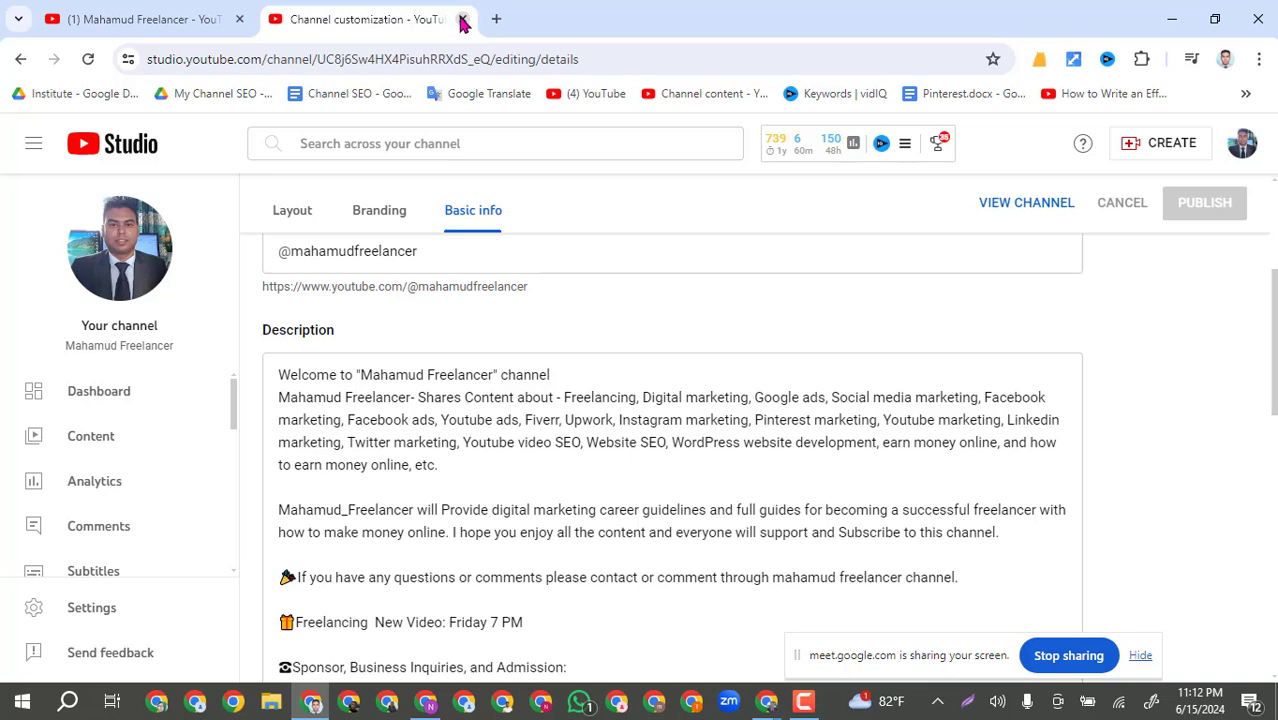
Go back through the Branding and Layout sections of the channel customization and close it to return to the channel page.
left_click(21, 60)
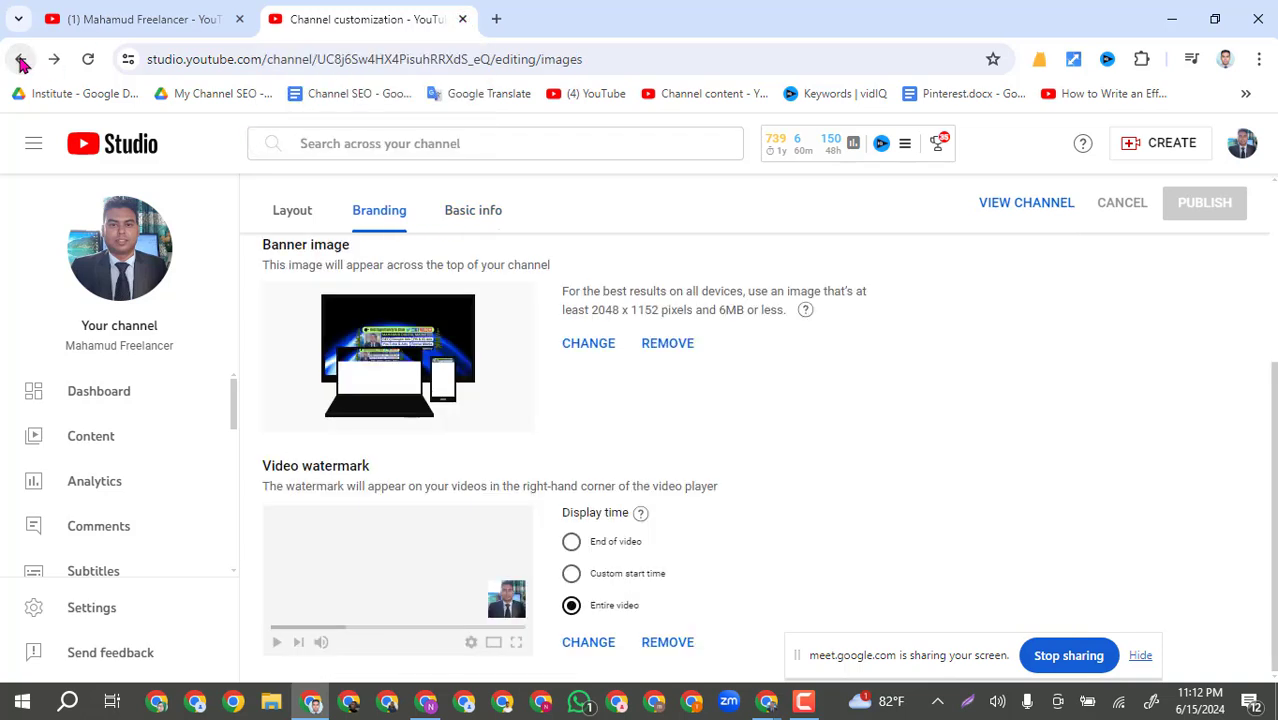
left_click(471, 210)
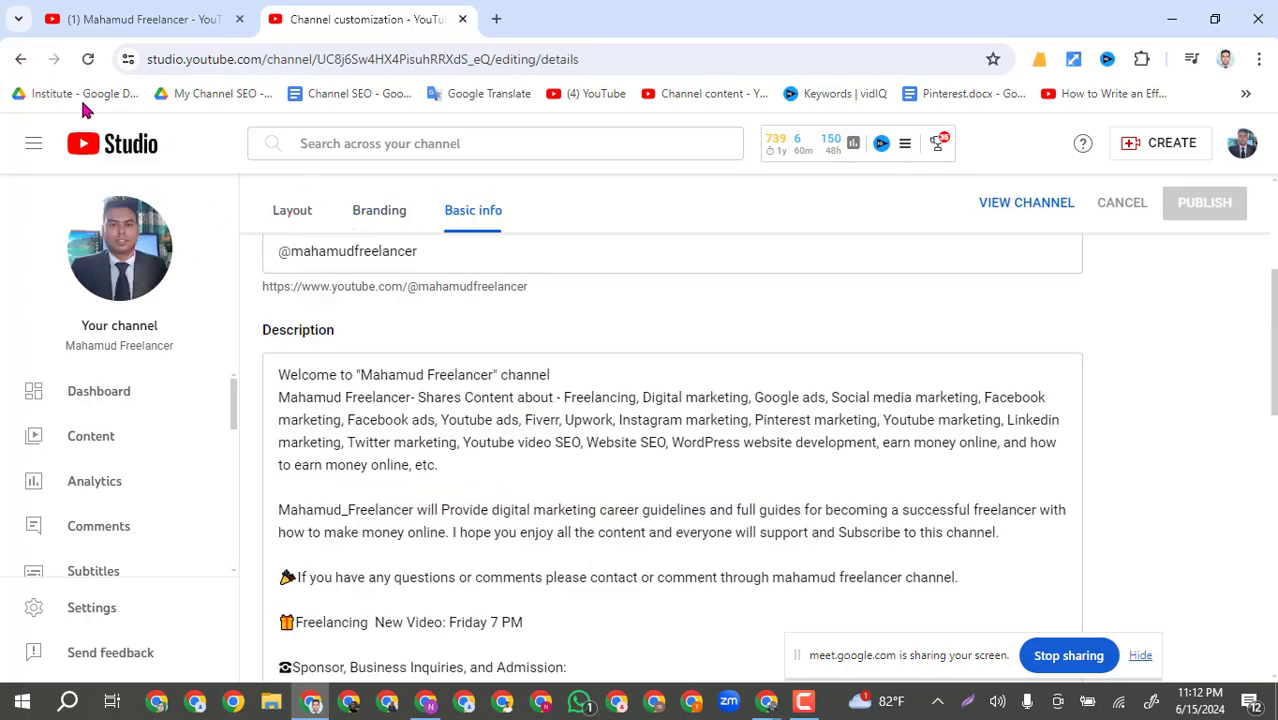
left_click(19, 60)
left_click(19, 60)
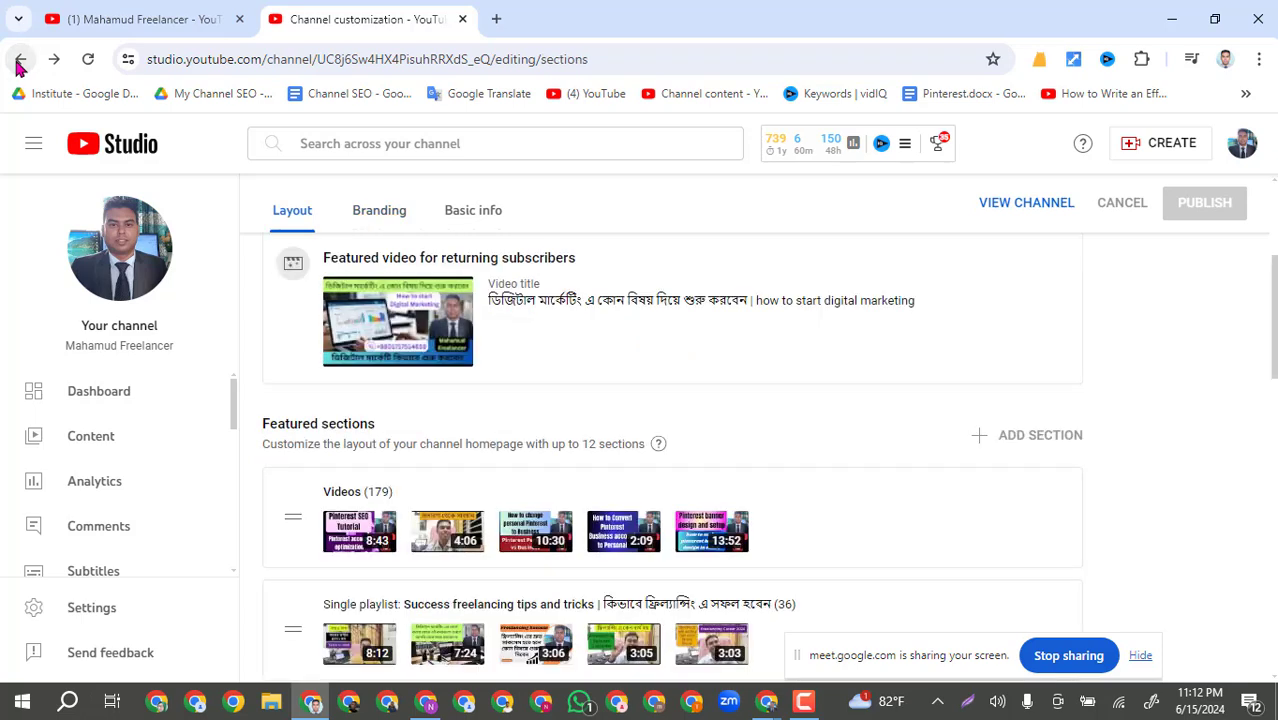
left_click(17, 65)
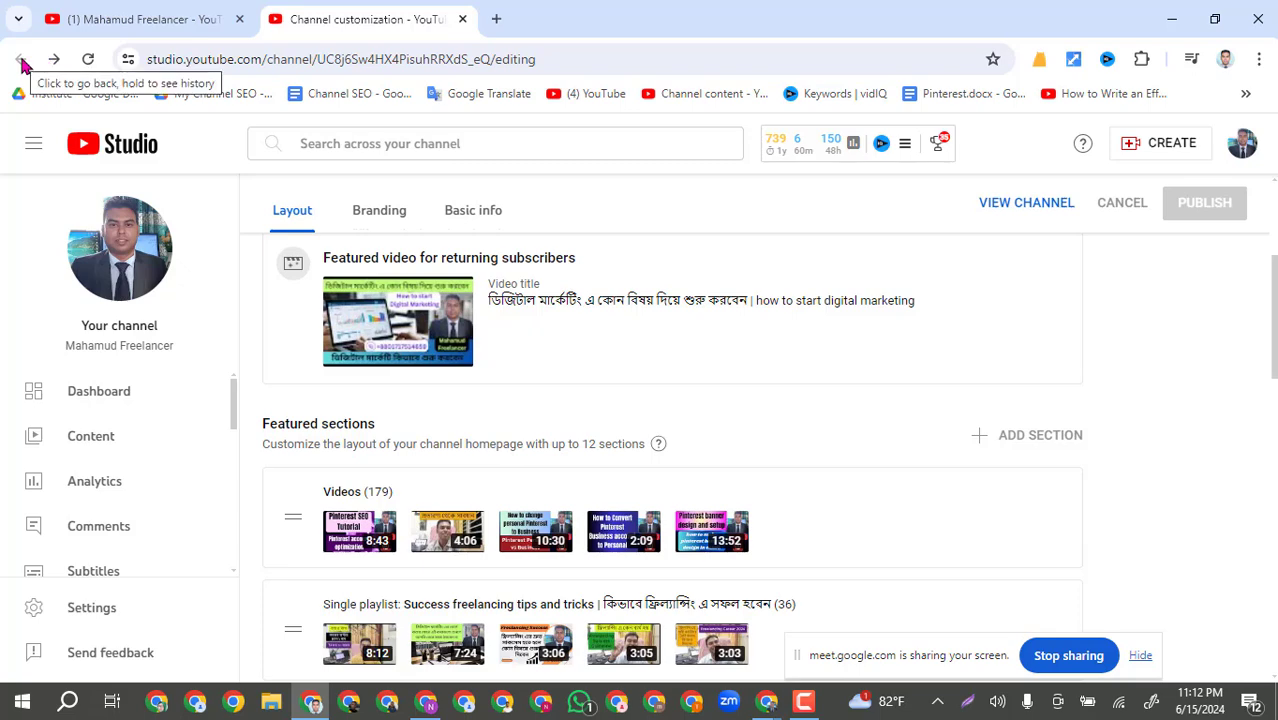
scroll(573, 337, "up", 3)
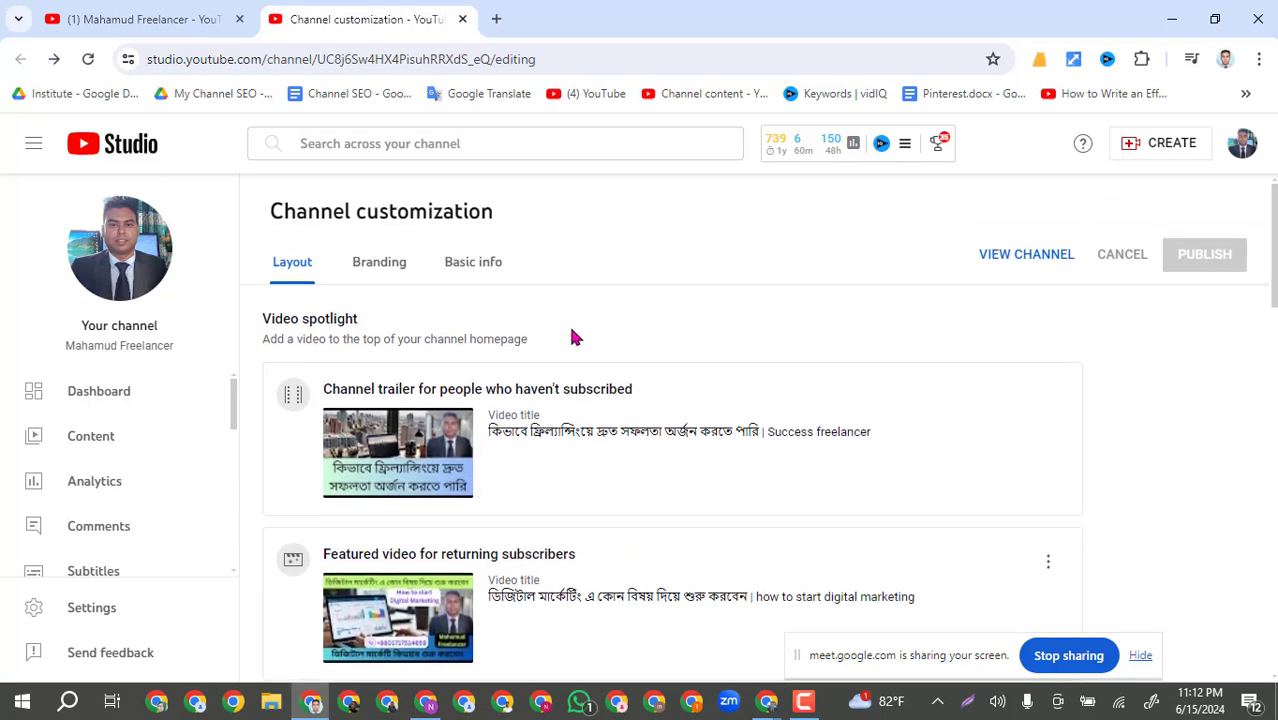
left_click(463, 19)
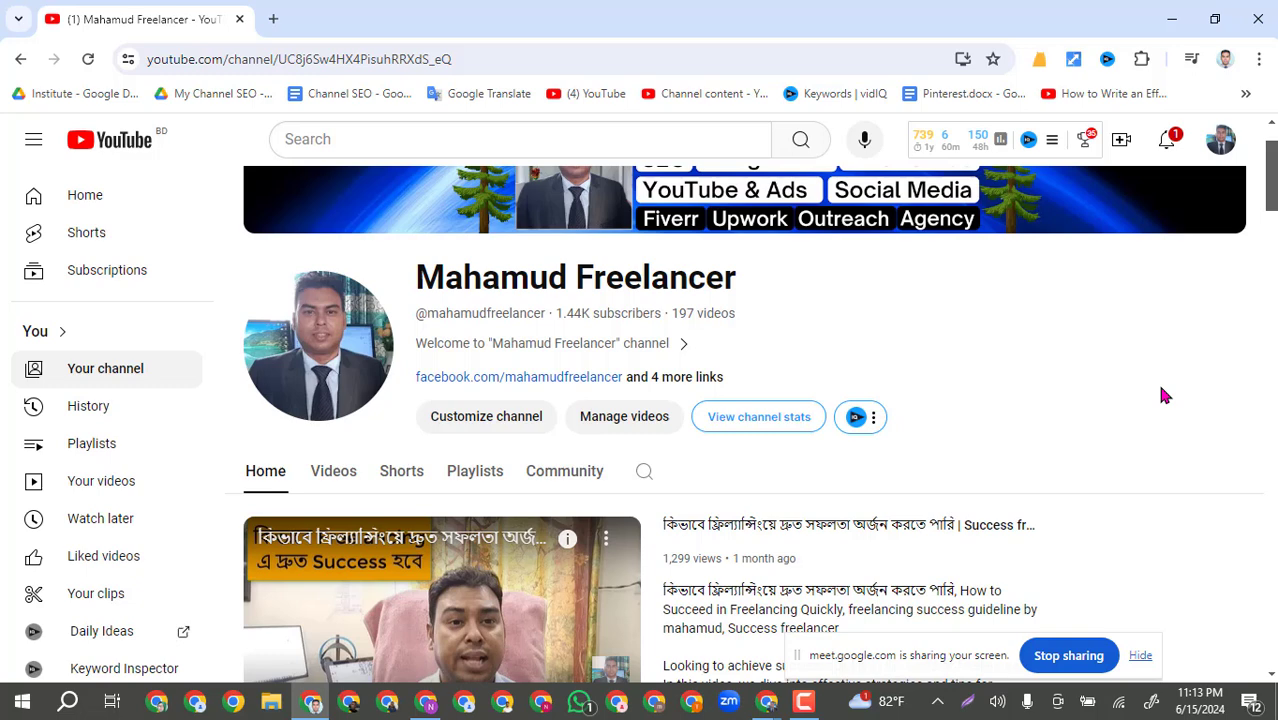
Open the channel customization from the channel page and bring up the channel description in Basic info.
scroll(1174, 314, "up", 1)
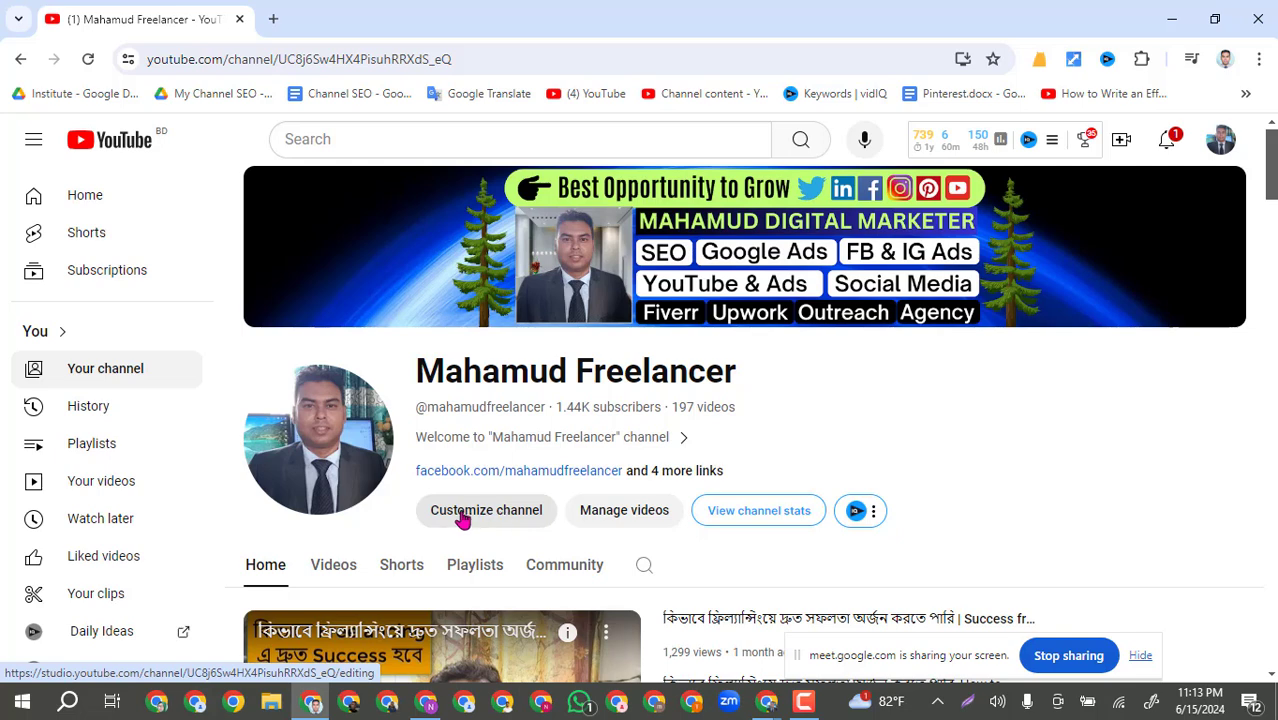
left_click(463, 515)
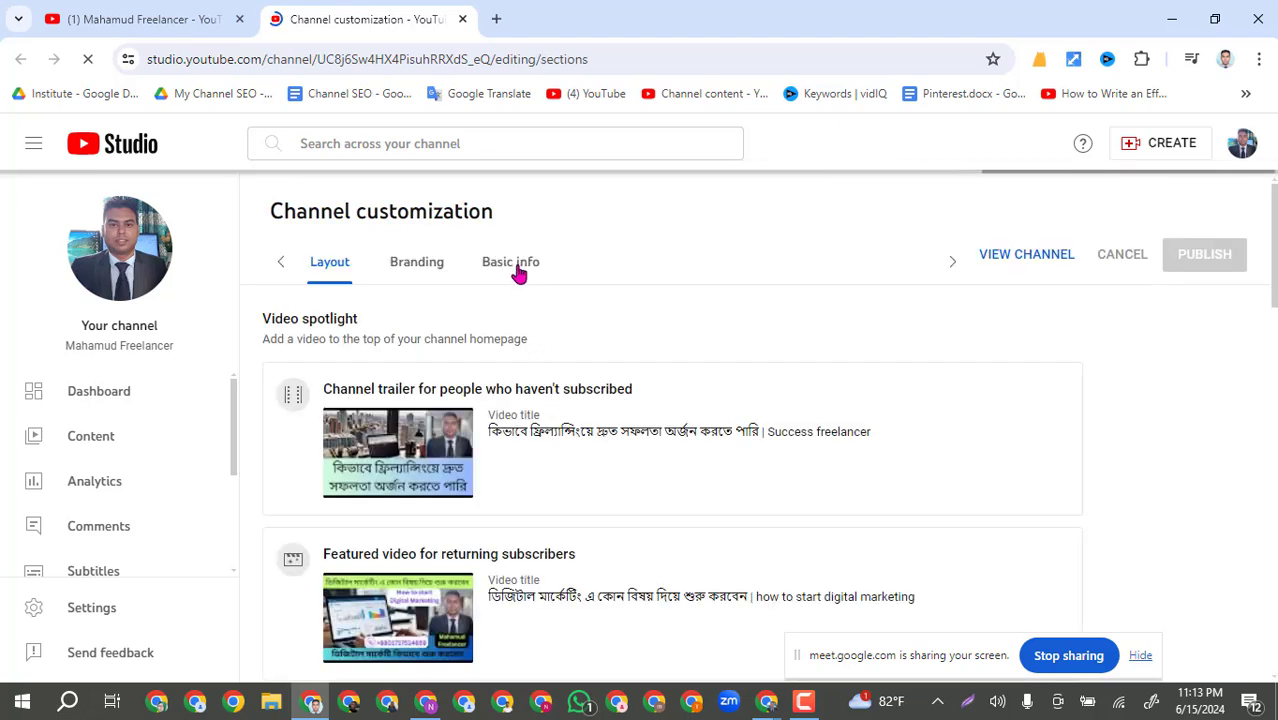
left_click(485, 262)
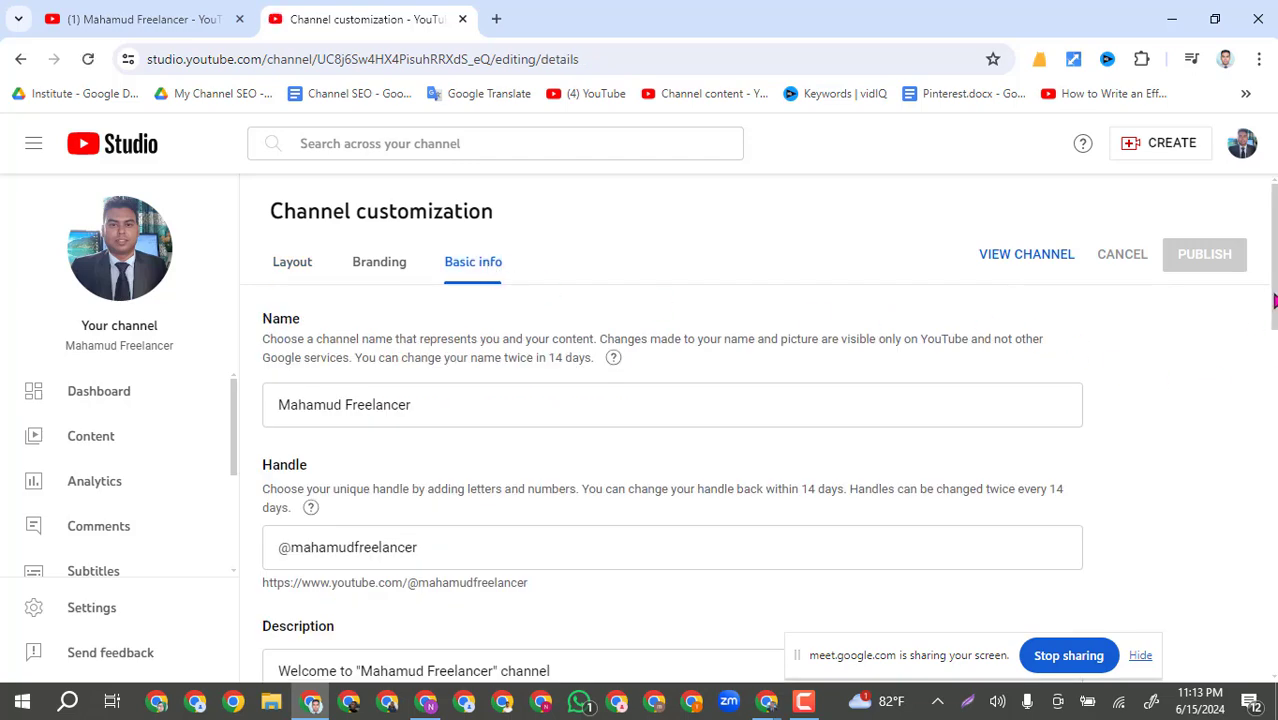
left_click_drag(1274, 316, 1274, 409)
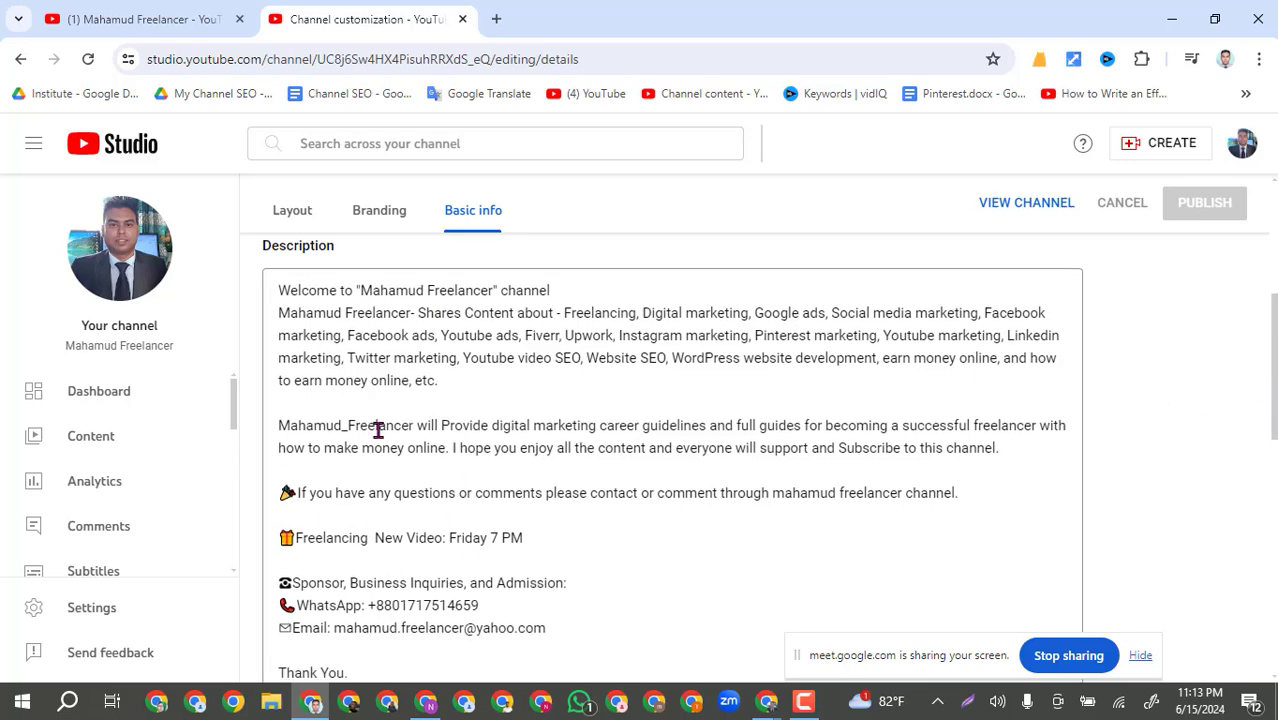
Open the full channel description in the About dialog on the channel page and look through it.
left_click(143, 19)
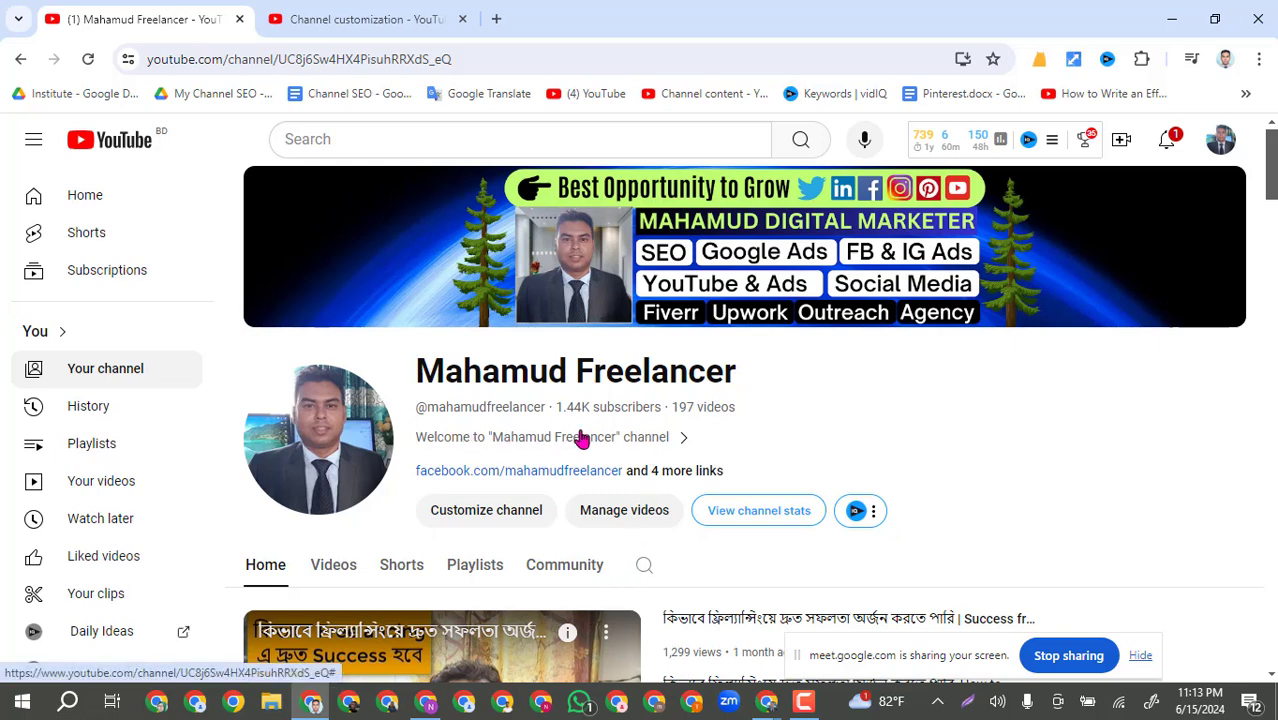
left_click(682, 443)
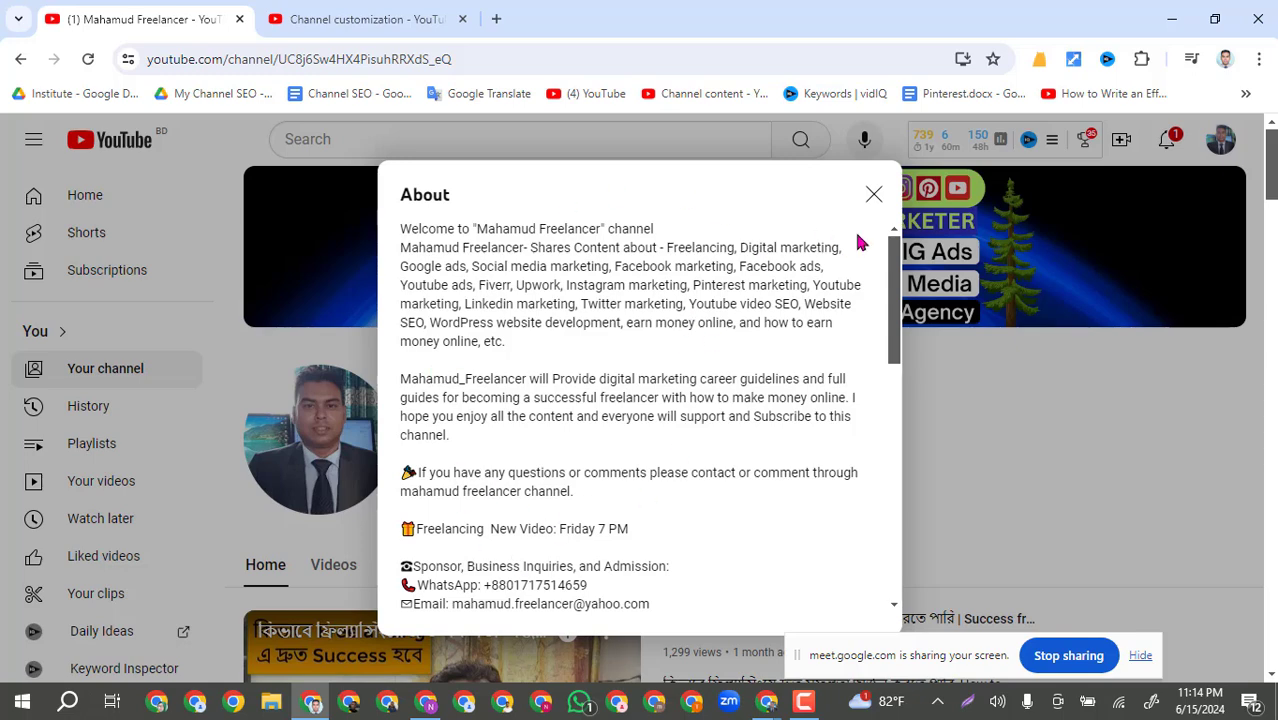
left_click_drag(458, 200, 391, 189)
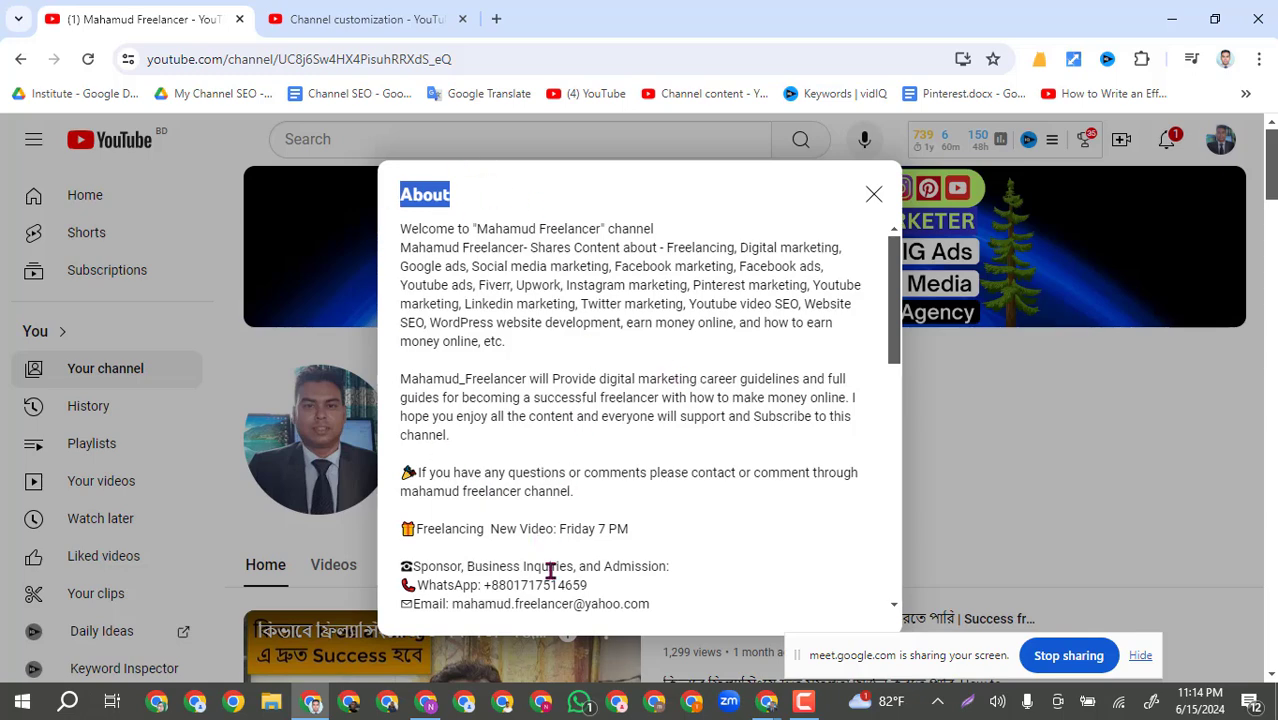
left_click(734, 520)
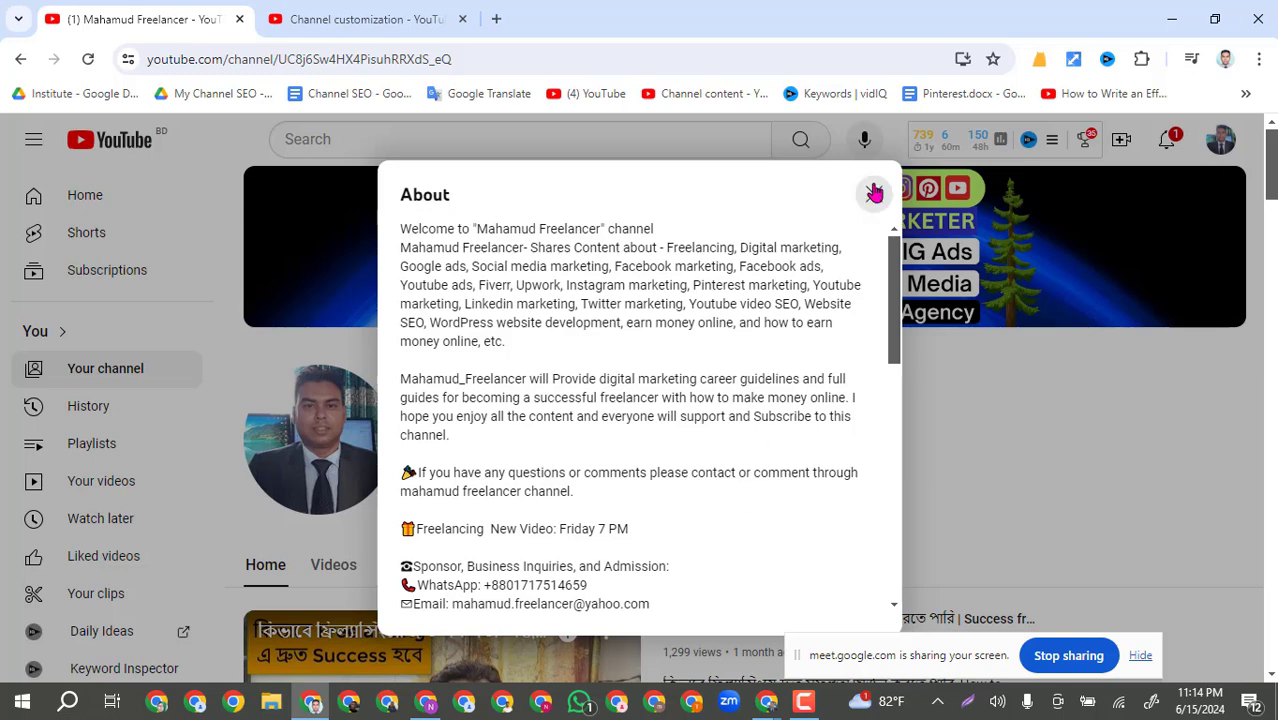
Return to the Basic info description in the channel customization and examine it from the welcome line to the closing.
left_click(341, 15)
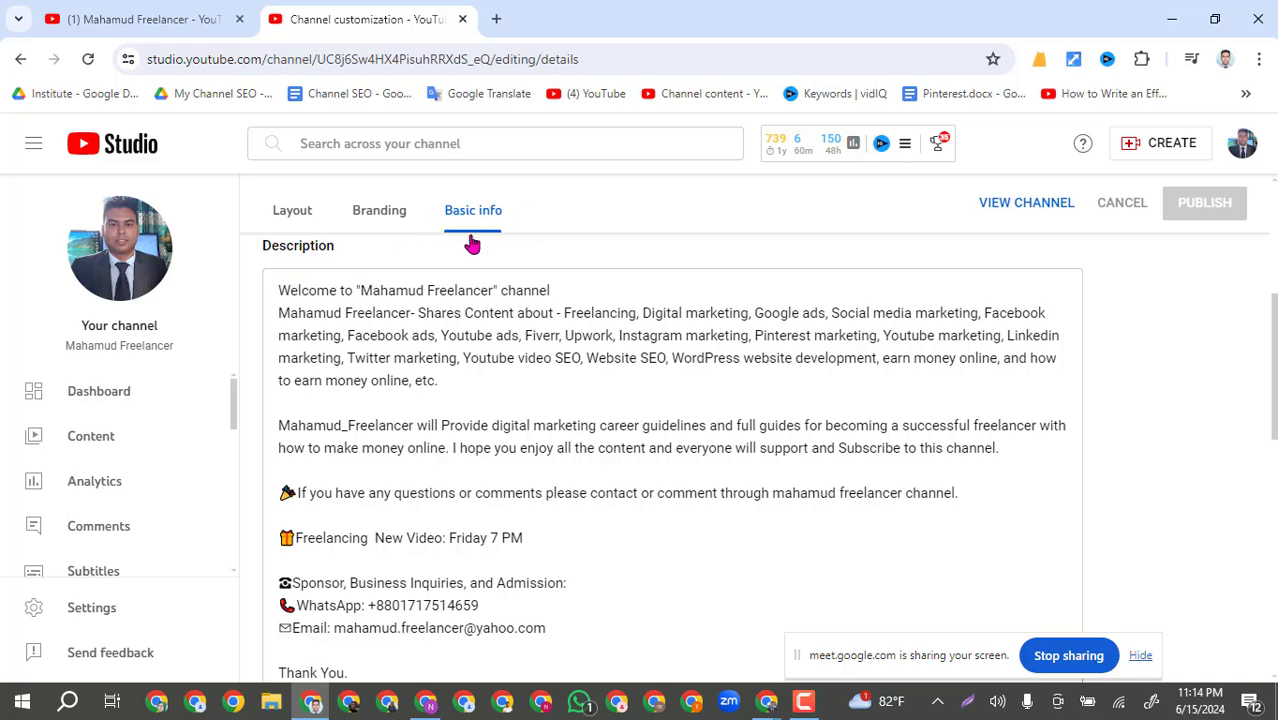
scroll(584, 570, "down", 1)
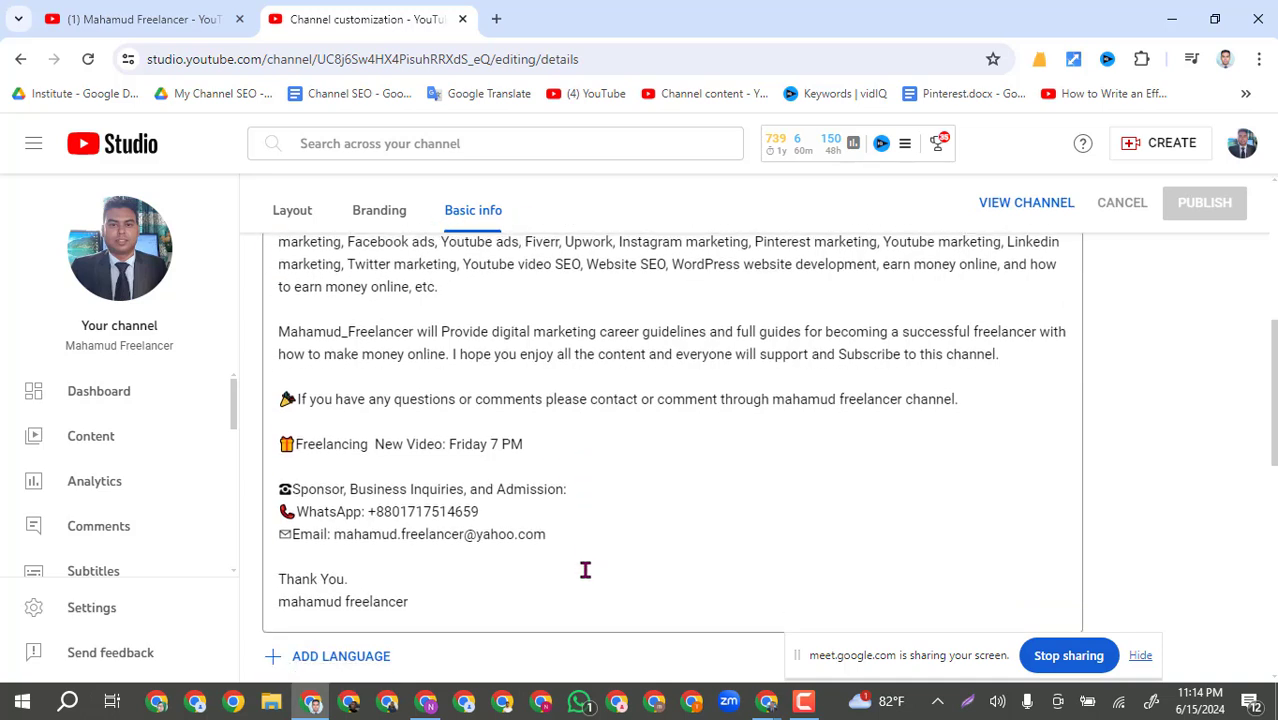
scroll(600, 495, "up", 2)
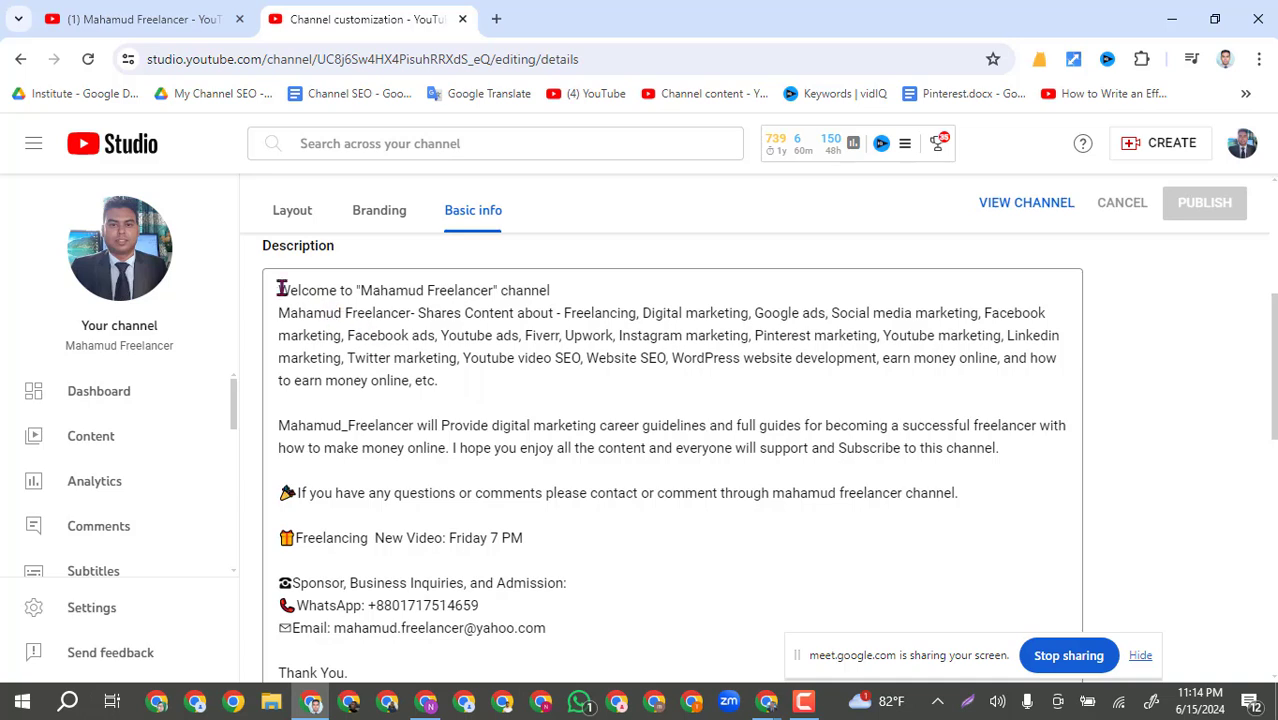
left_click_drag(281, 289, 573, 289)
left_click(575, 288)
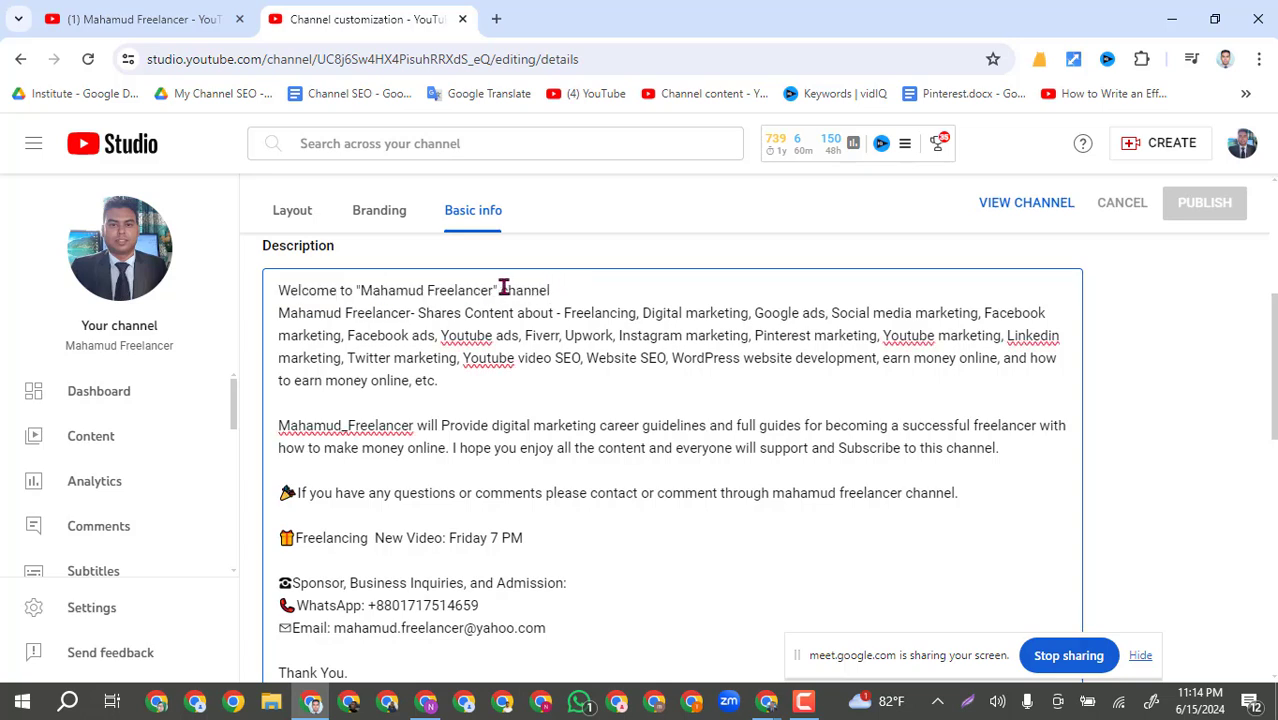
Search the customization page for the channel name and check where it occurs in the description.
left_click_drag(493, 289, 361, 292)
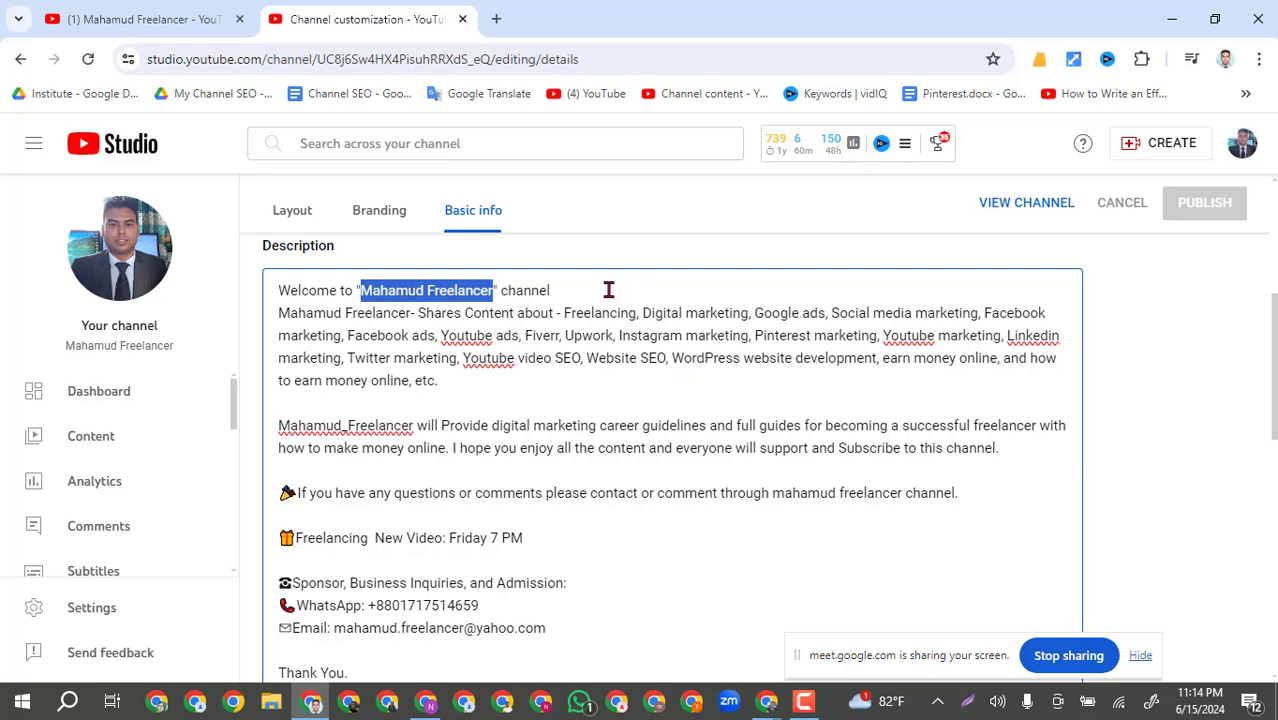
key("ctrl+f")
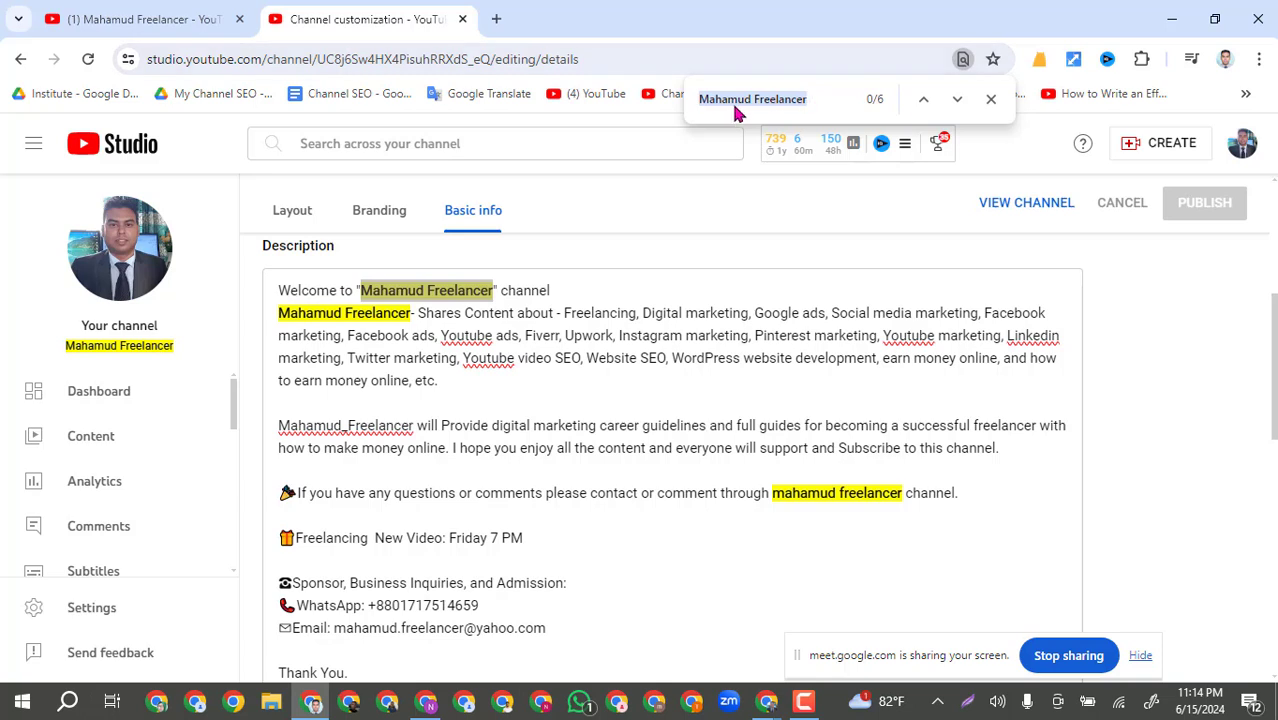
key("Return")
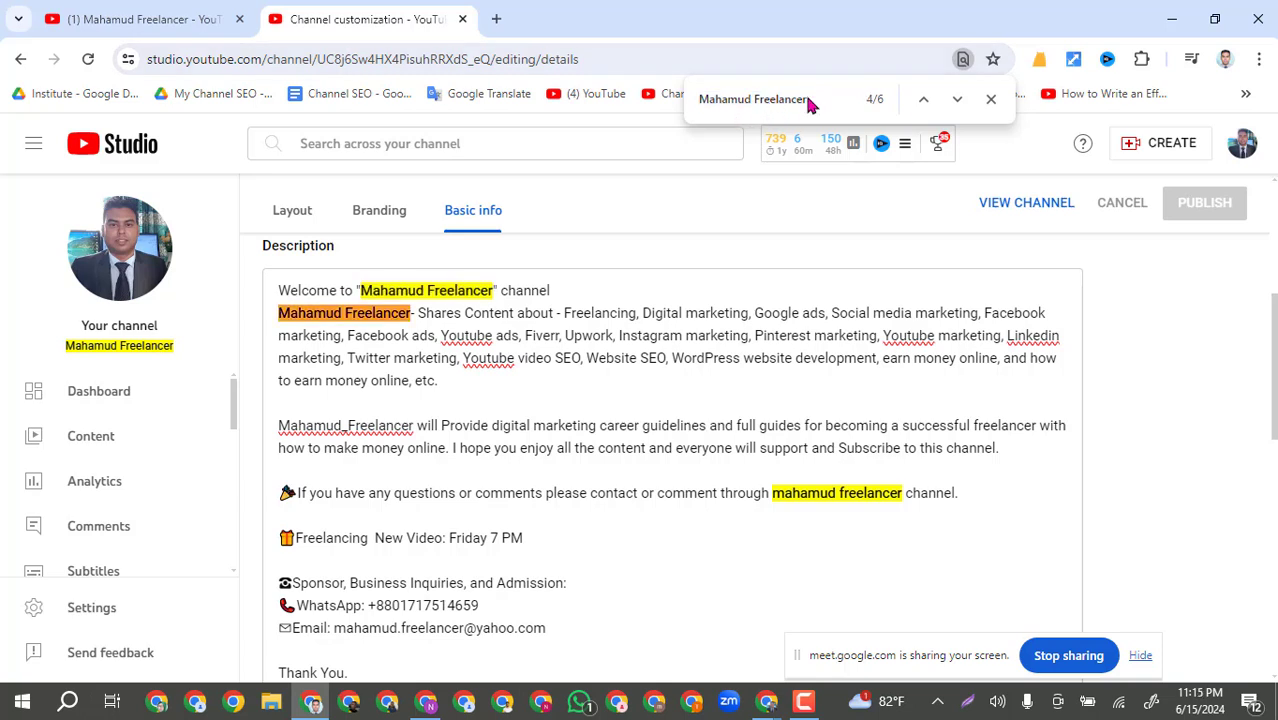
scroll(430, 428, "up", 1)
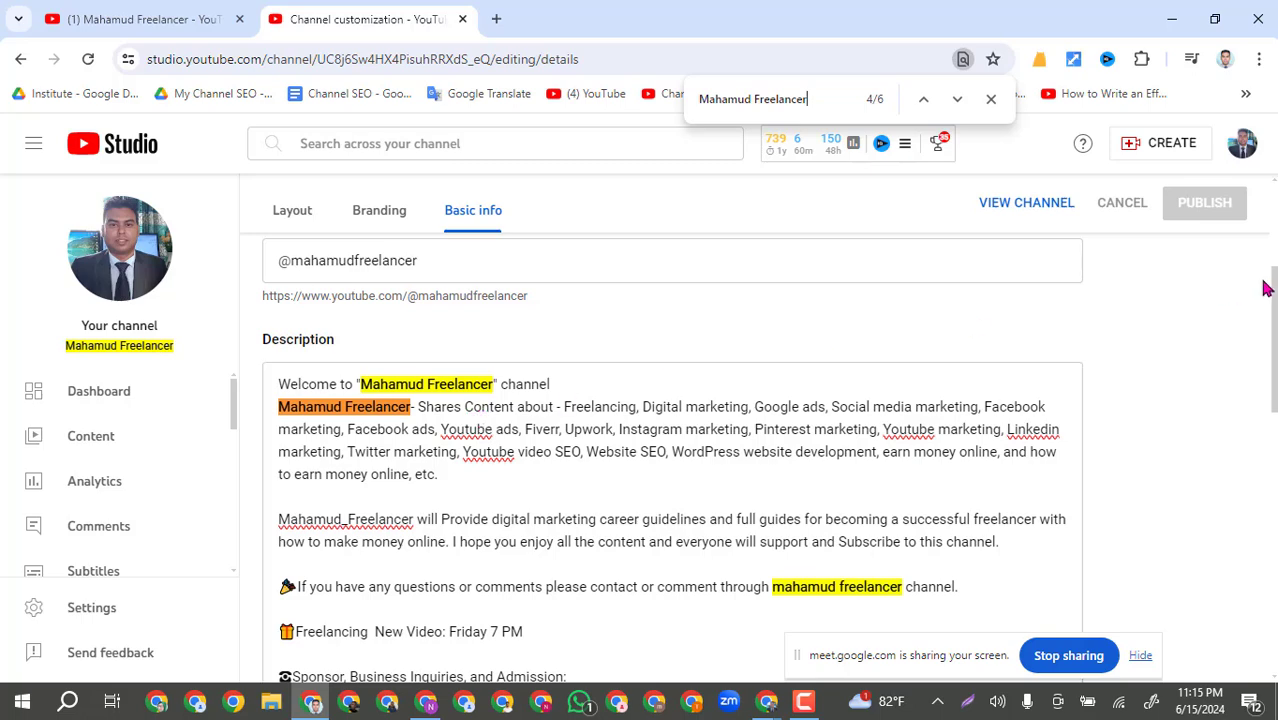
mouse_move(1273, 320)
left_mouse_down()
mouse_move(1272, 374)
mouse_move(1273, 334)
left_mouse_up()
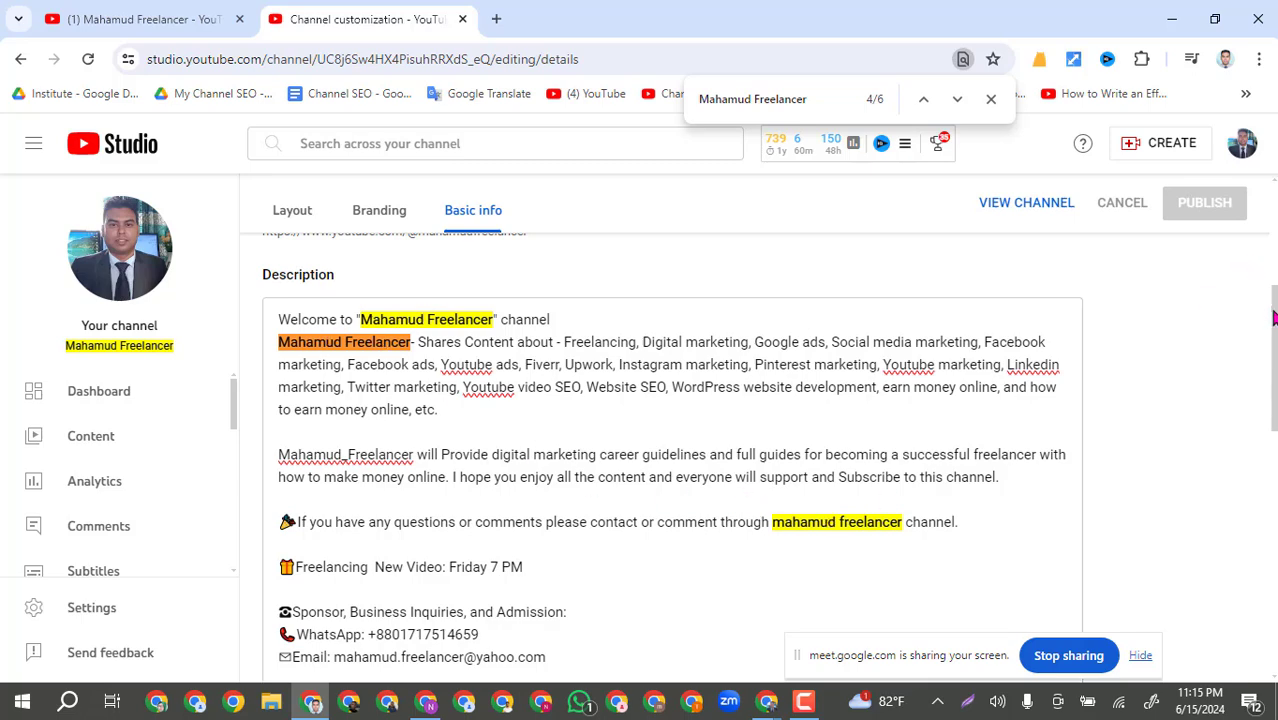
scroll(1273, 325, "down", 2)
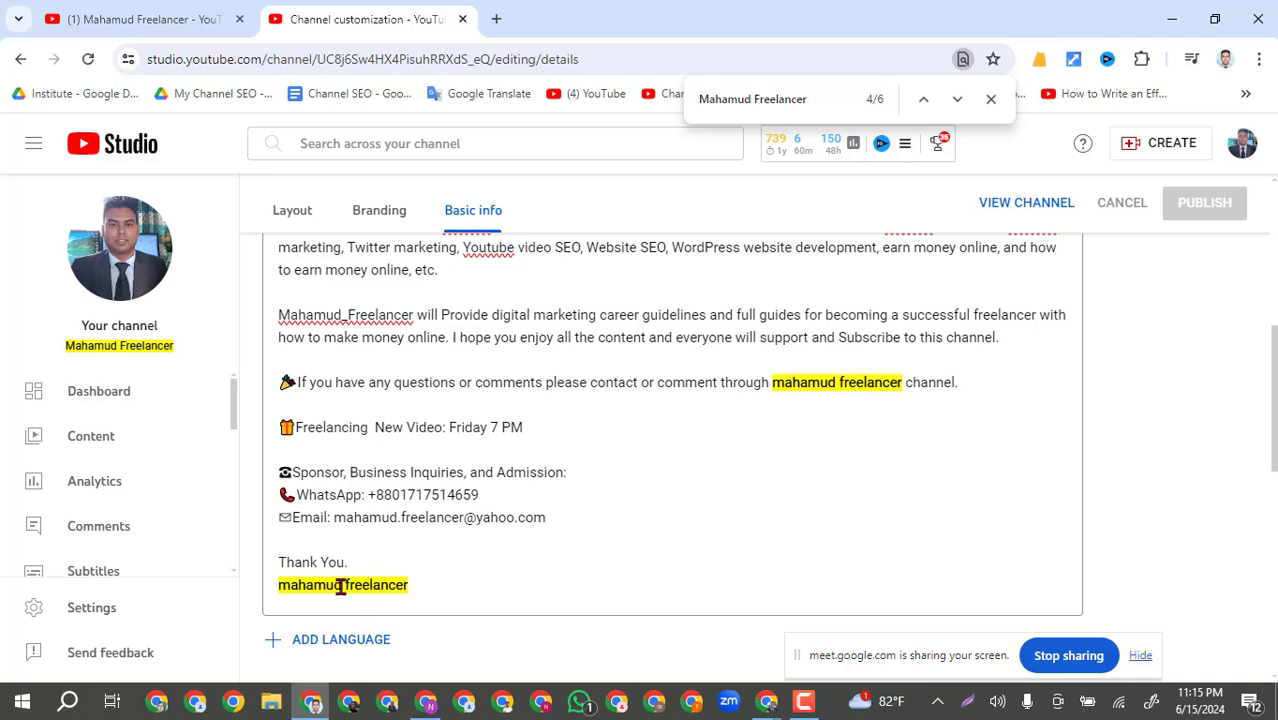
scroll(1271, 340, "up", 1)
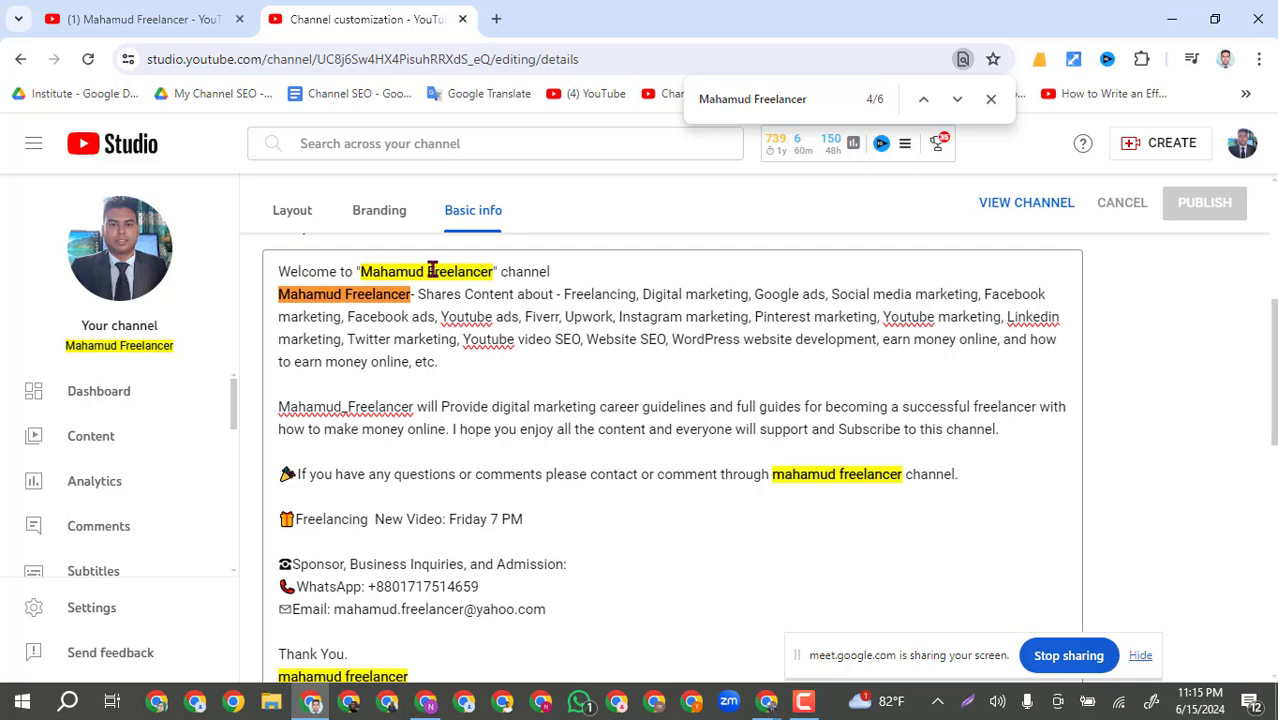
Close the About dialog on the channel page and examine the channel name, including the first letter of each word.
left_click(160, 20)
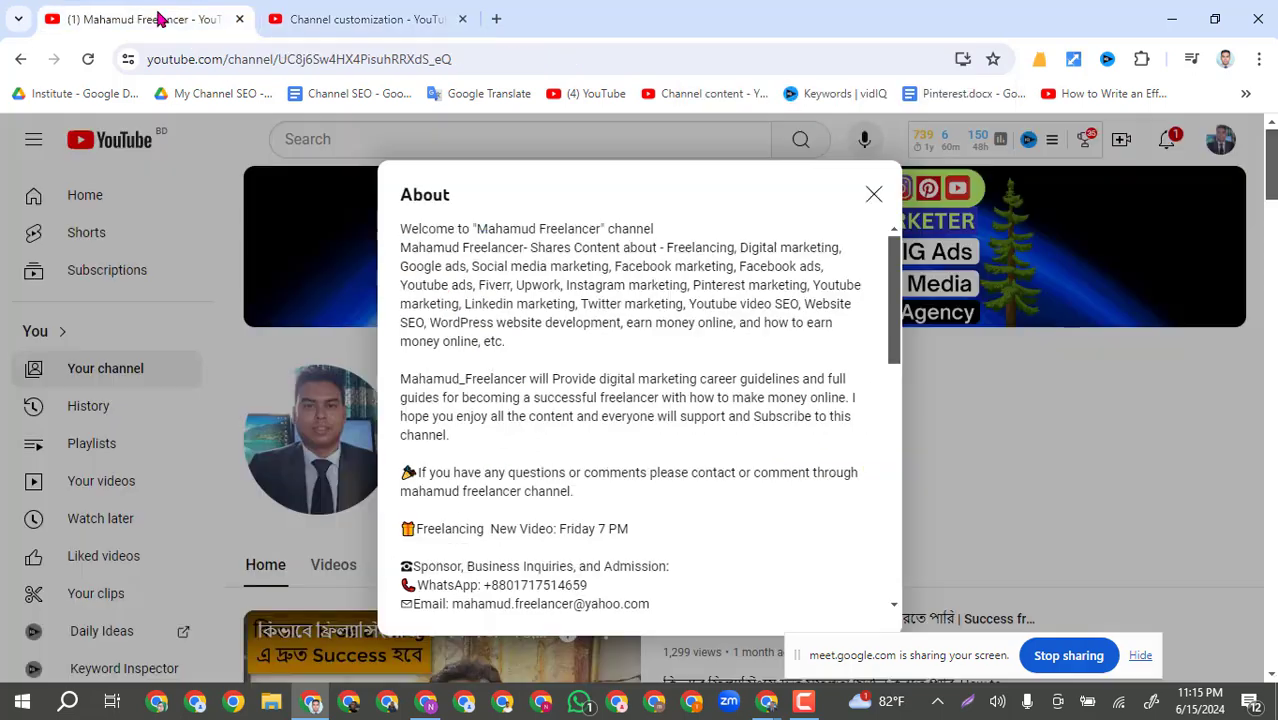
left_click(875, 193)
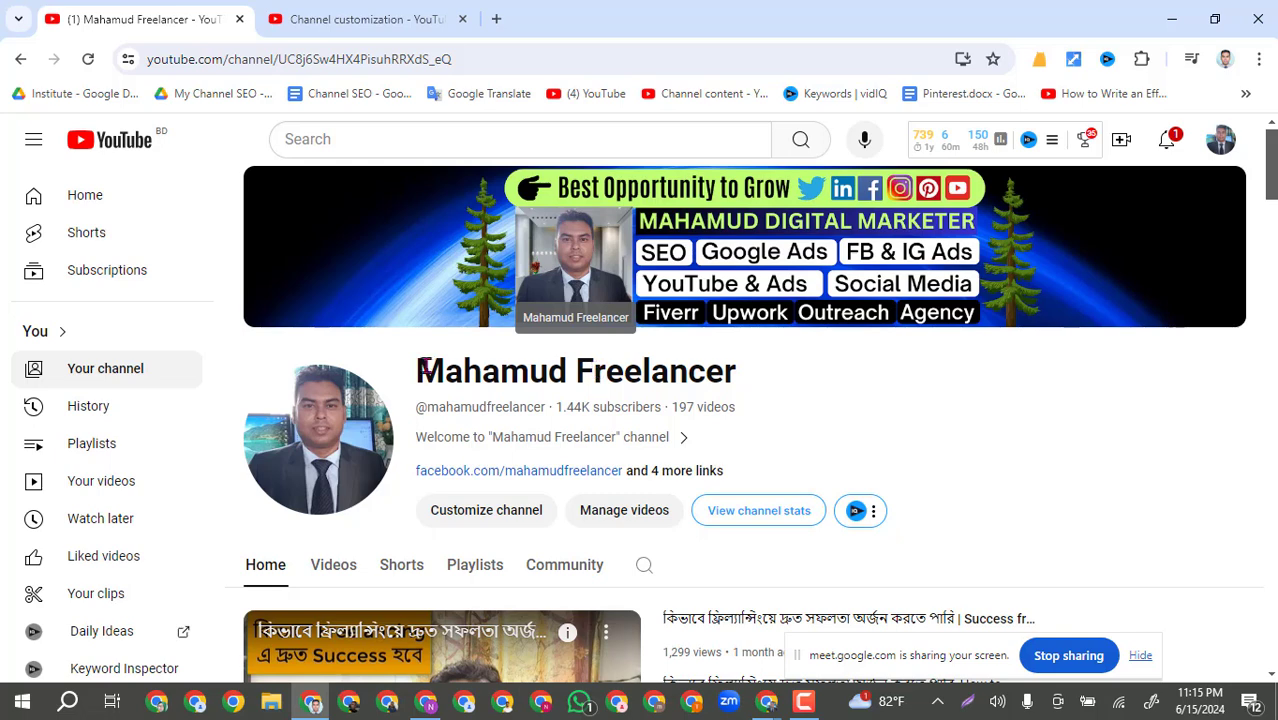
left_click_drag(446, 368, 414, 372)
left_click(592, 368)
left_click_drag(591, 368, 576, 370)
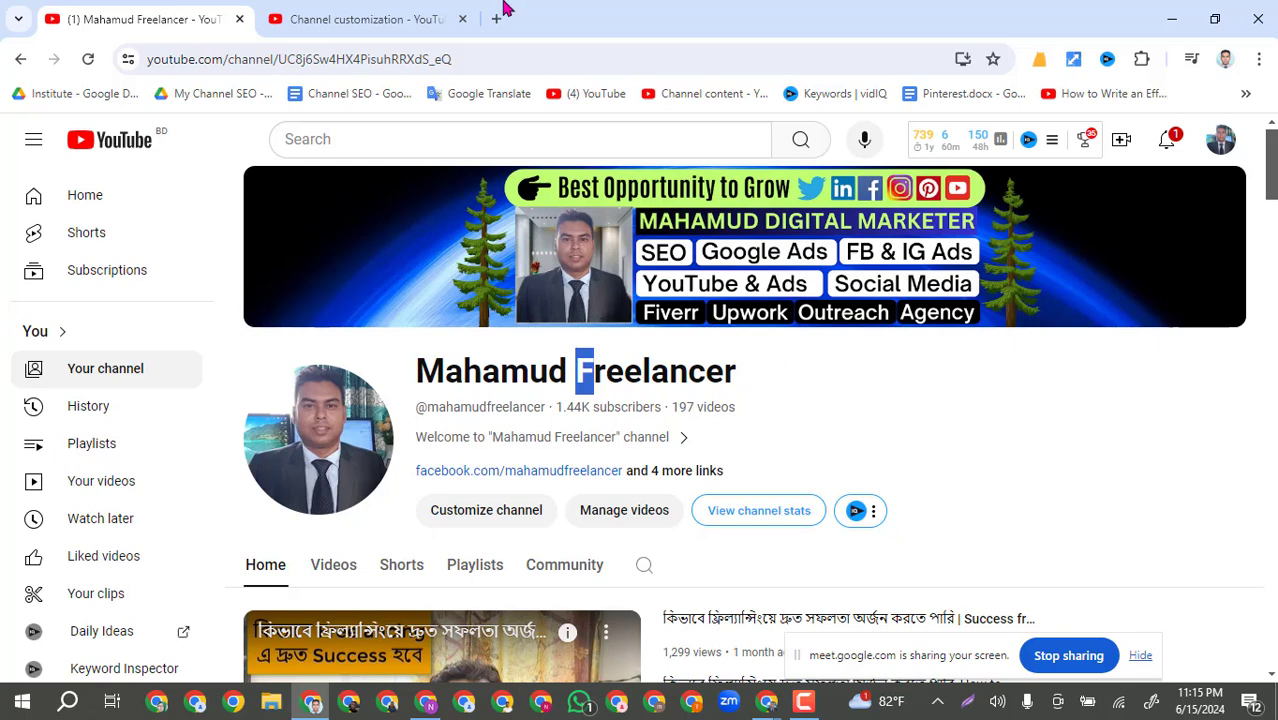
left_click(359, 16)
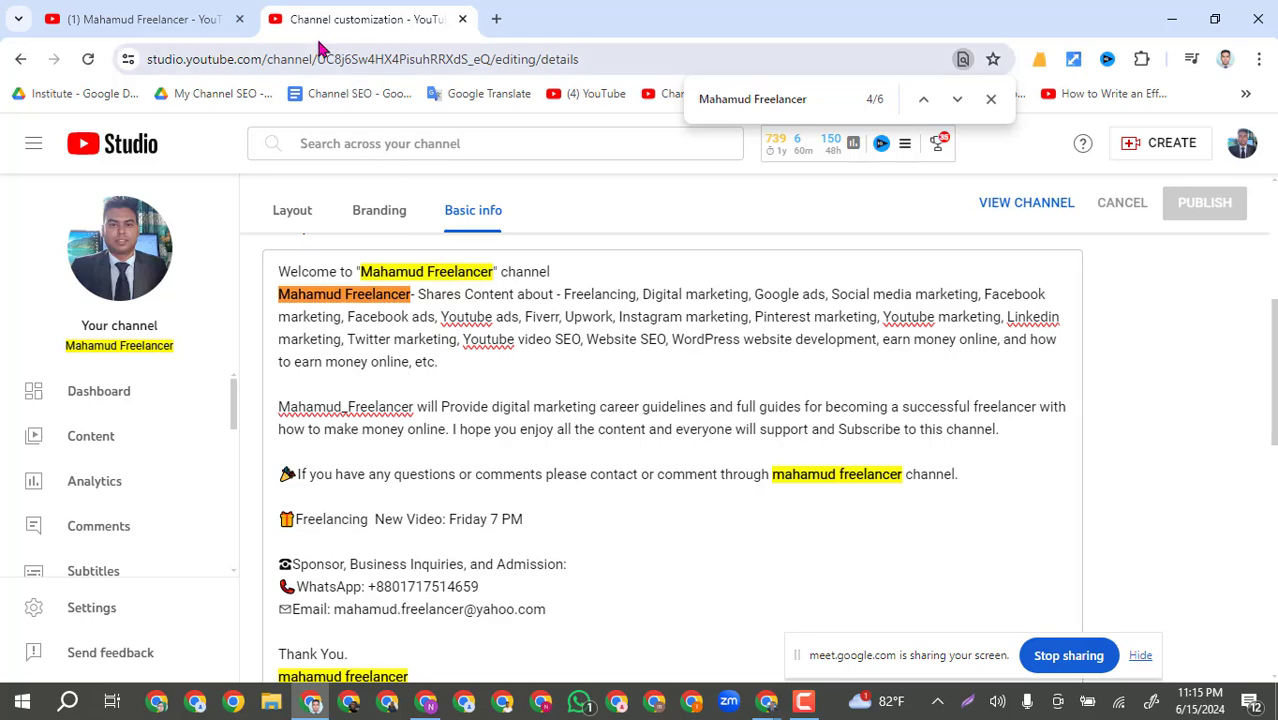
left_click(190, 18)
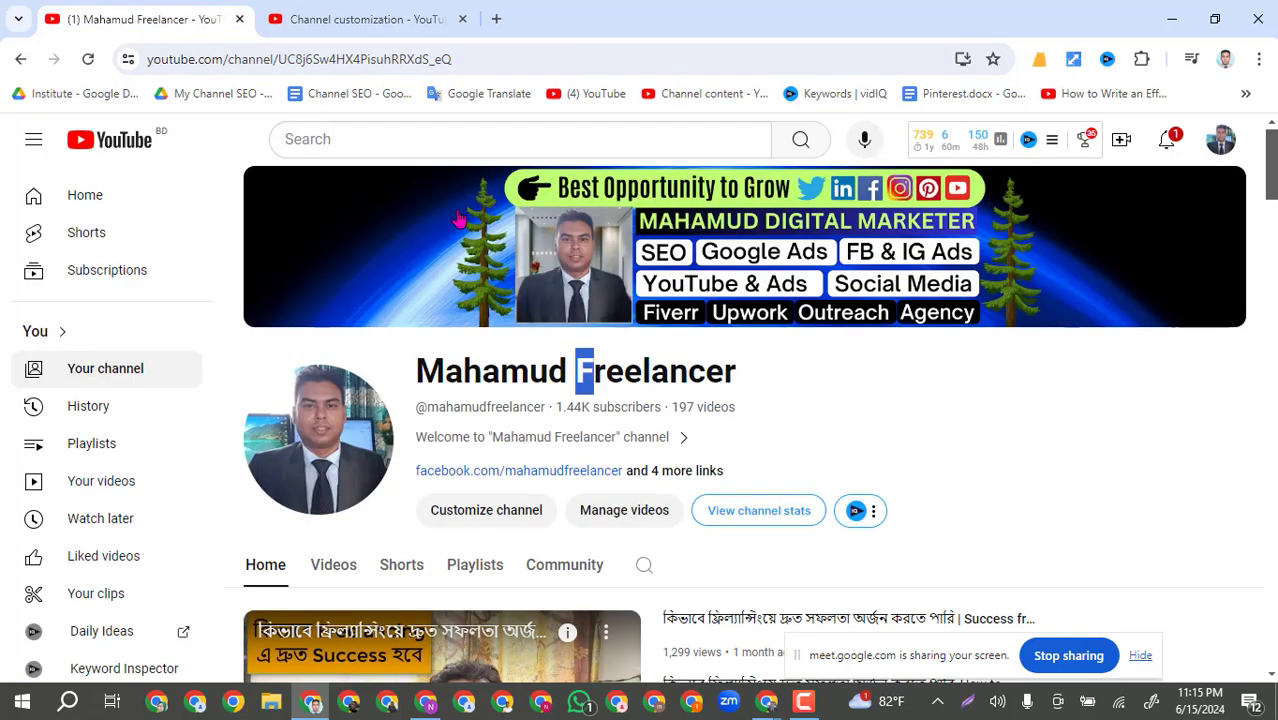
left_click(447, 374)
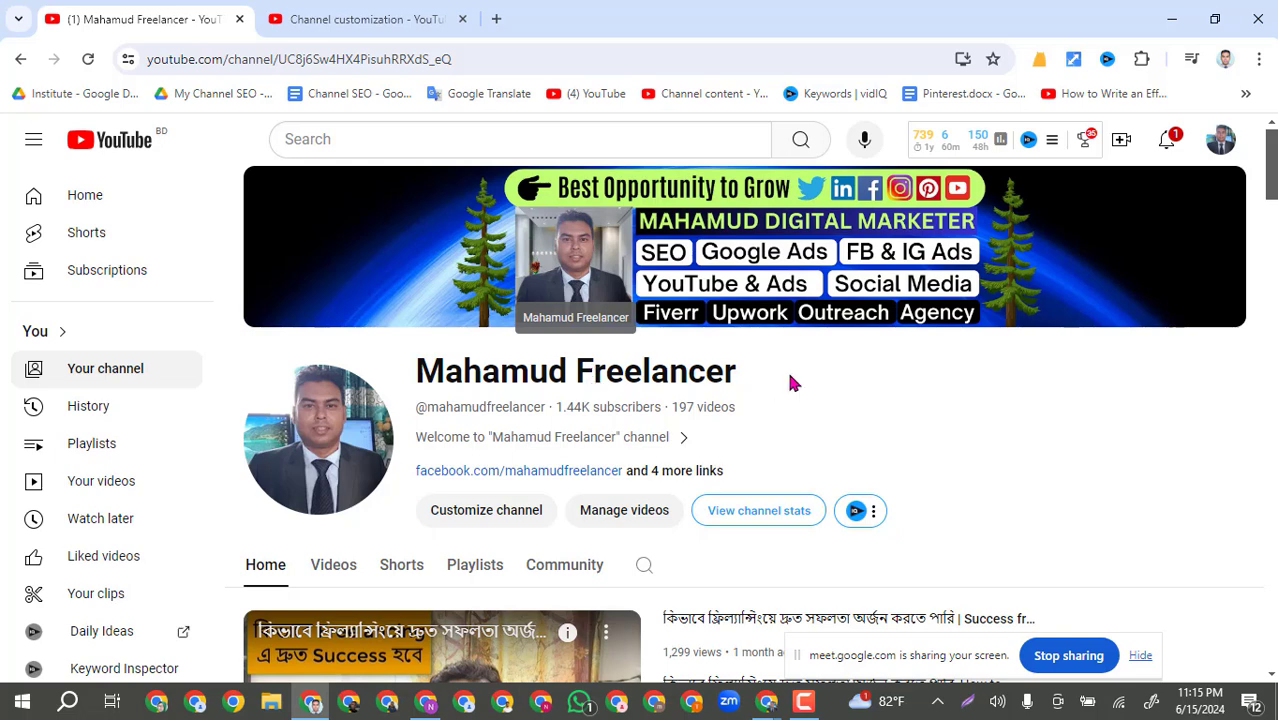
left_click_drag(740, 372, 403, 358)
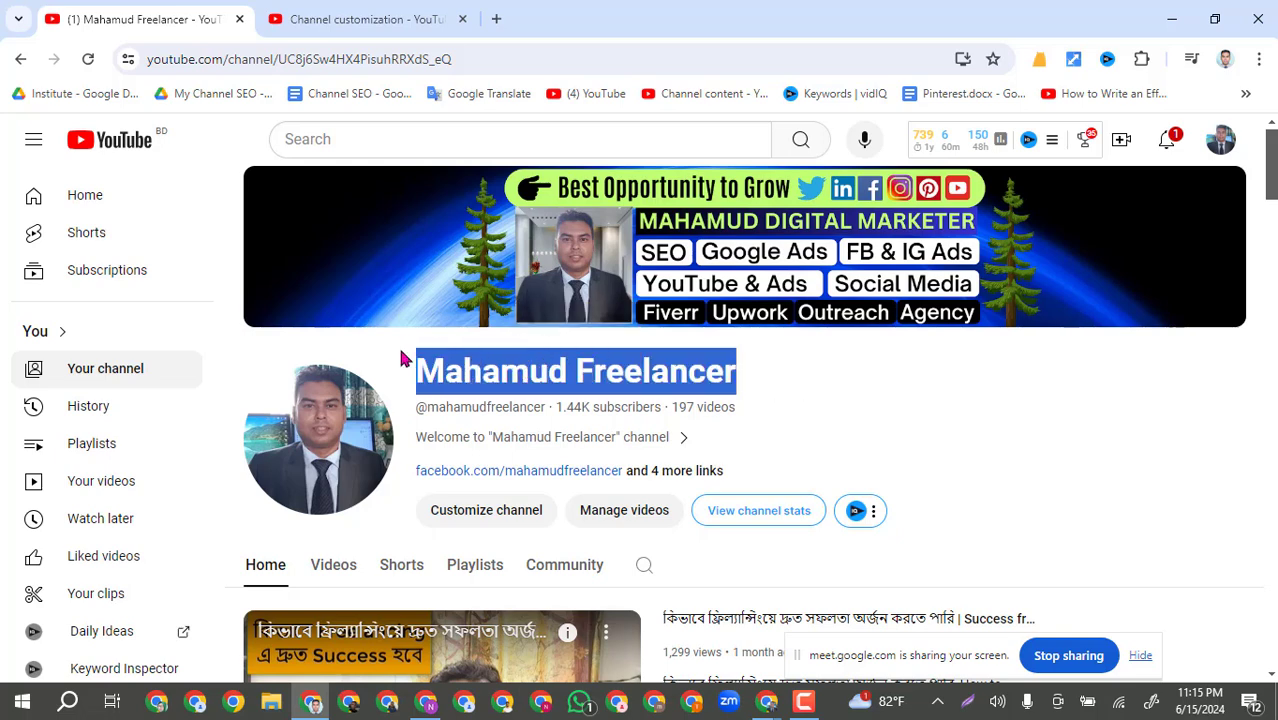
Examine the Basic info description in the channel customization, focusing on the welcome line and the keyword paragraph that follows it.
left_click(350, 19)
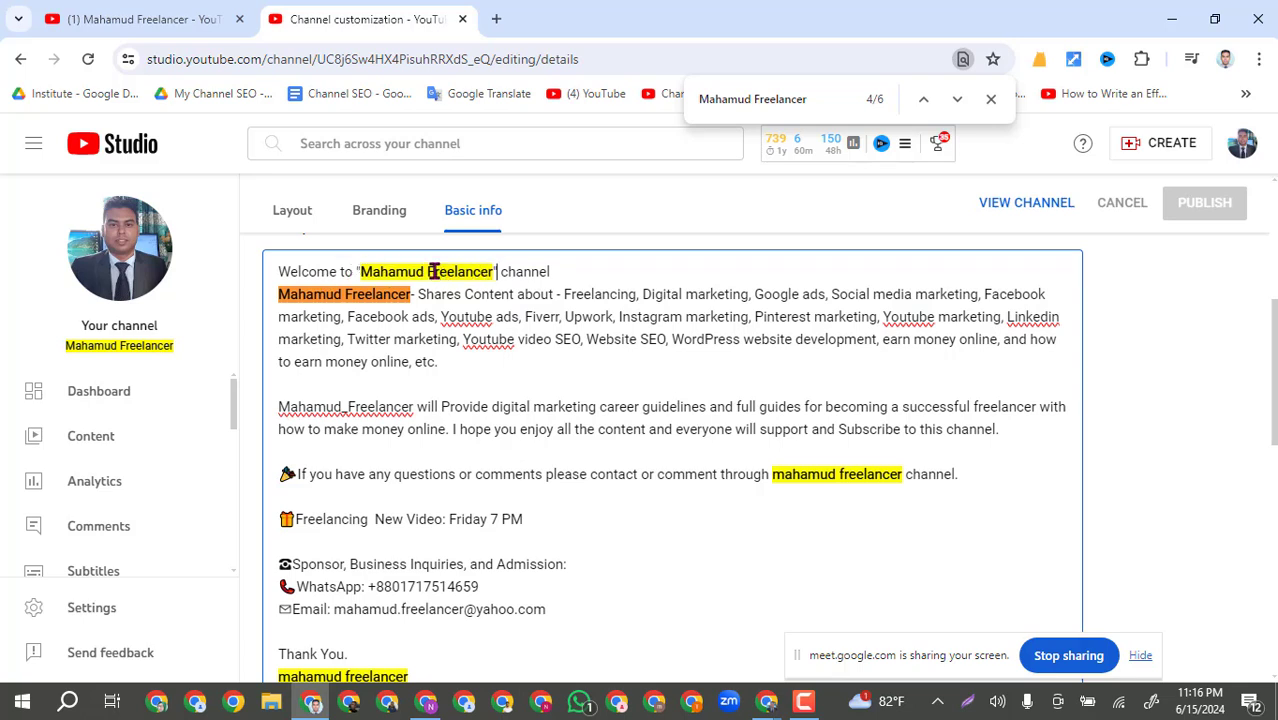
left_click_drag(571, 271, 287, 266)
left_click(576, 268)
left_click_drag(451, 364, 281, 309)
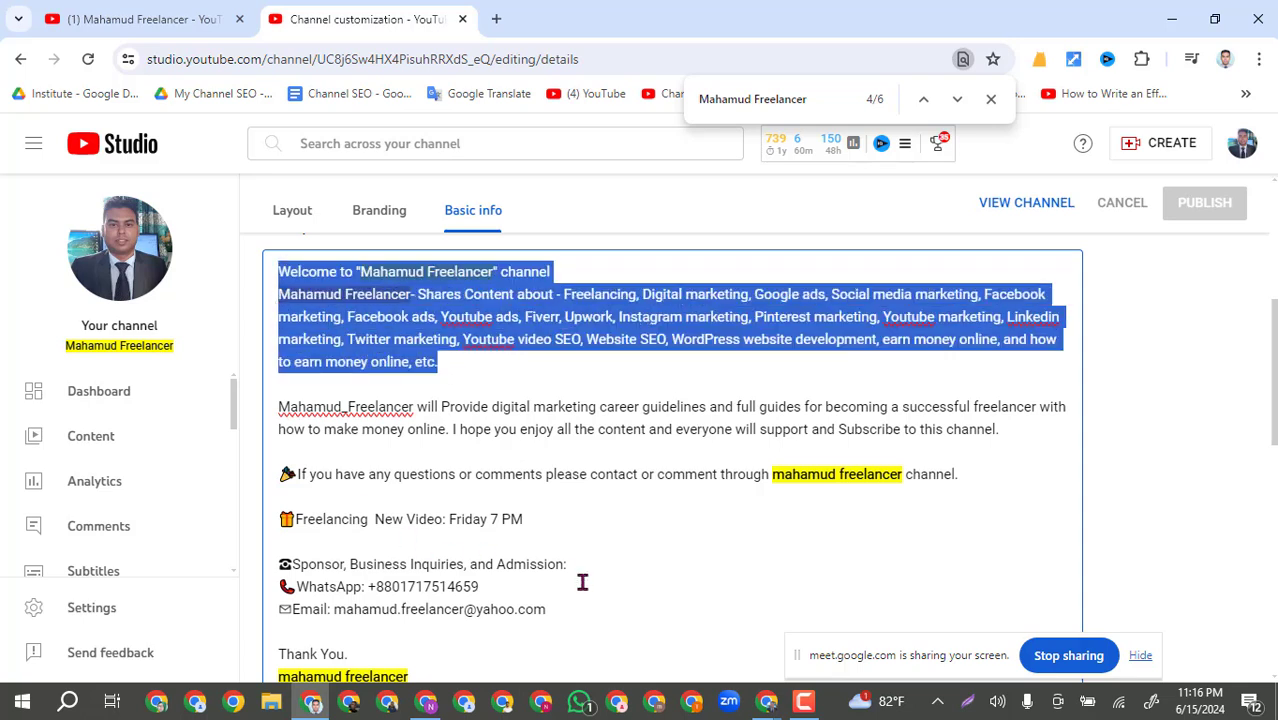
left_click(575, 511)
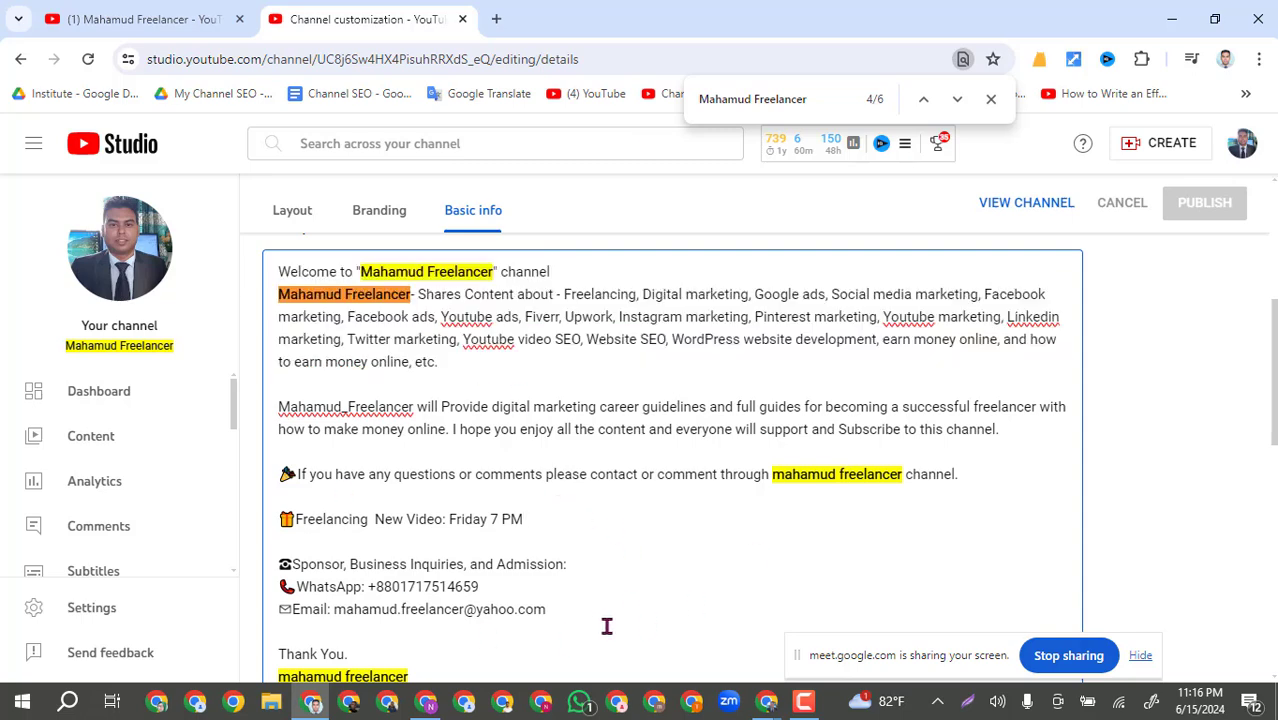
left_click_drag(439, 665, 282, 268)
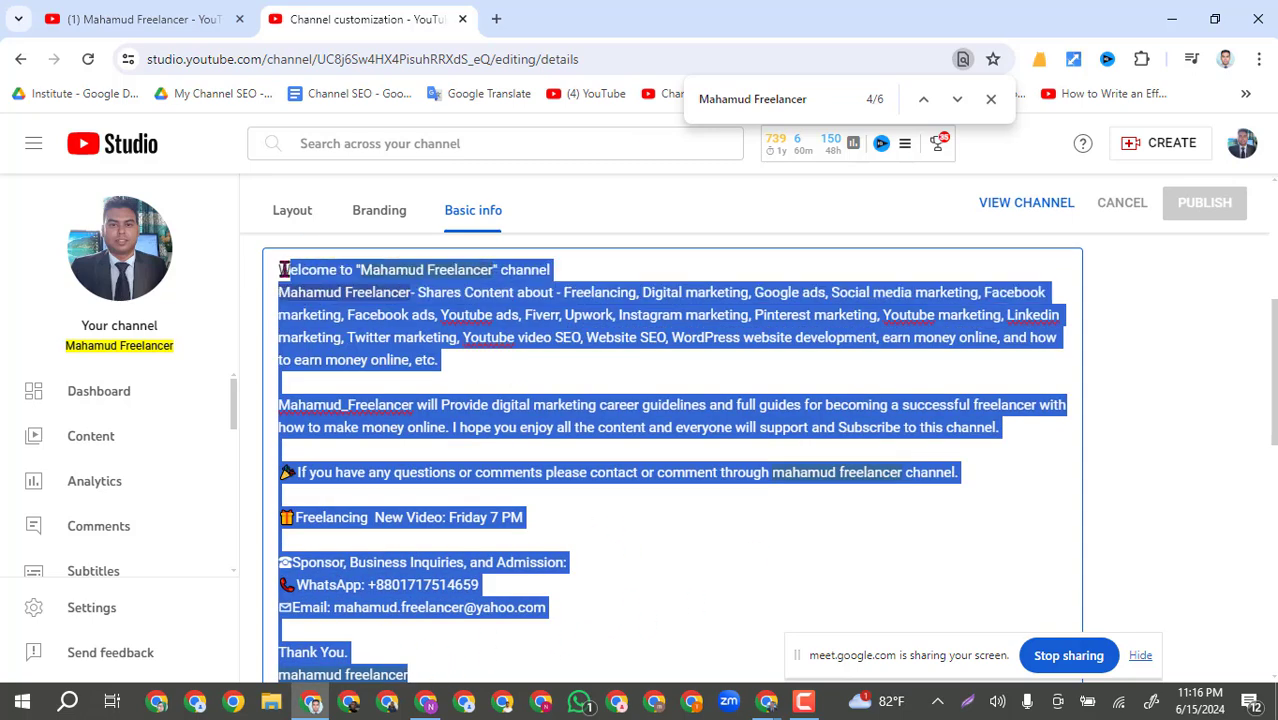
left_click(456, 360)
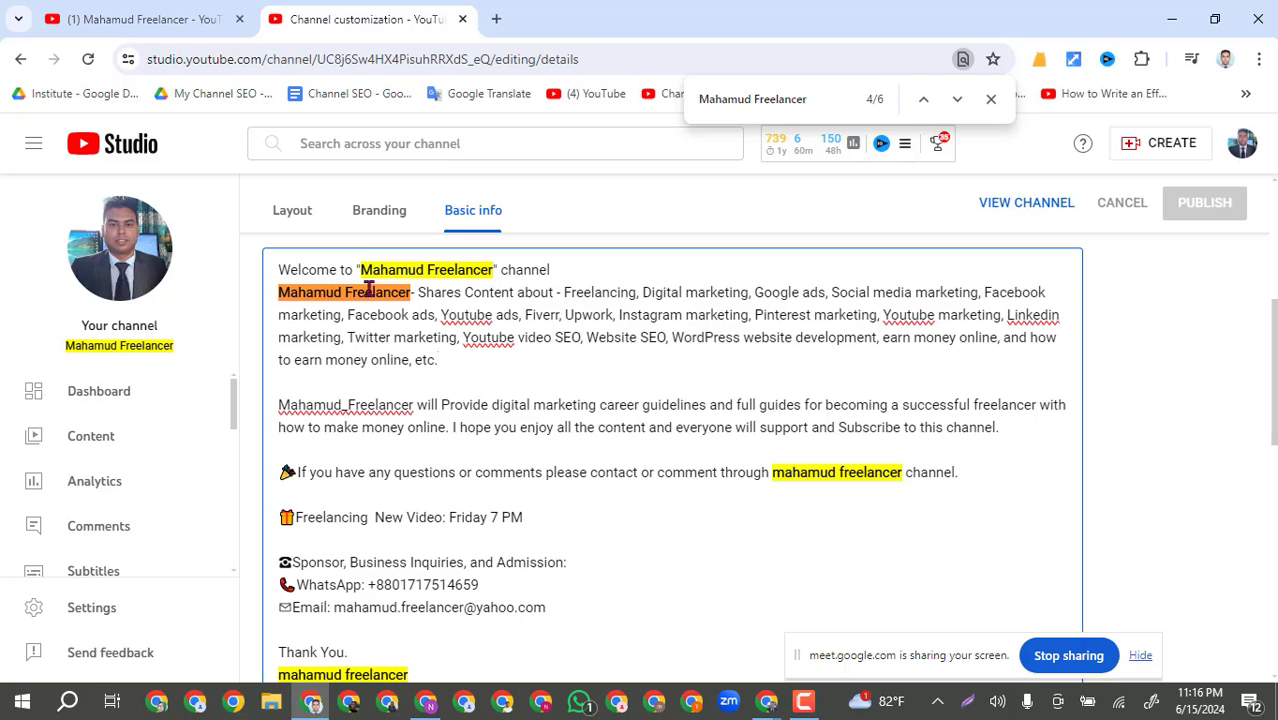
left_click_drag(556, 269, 297, 260)
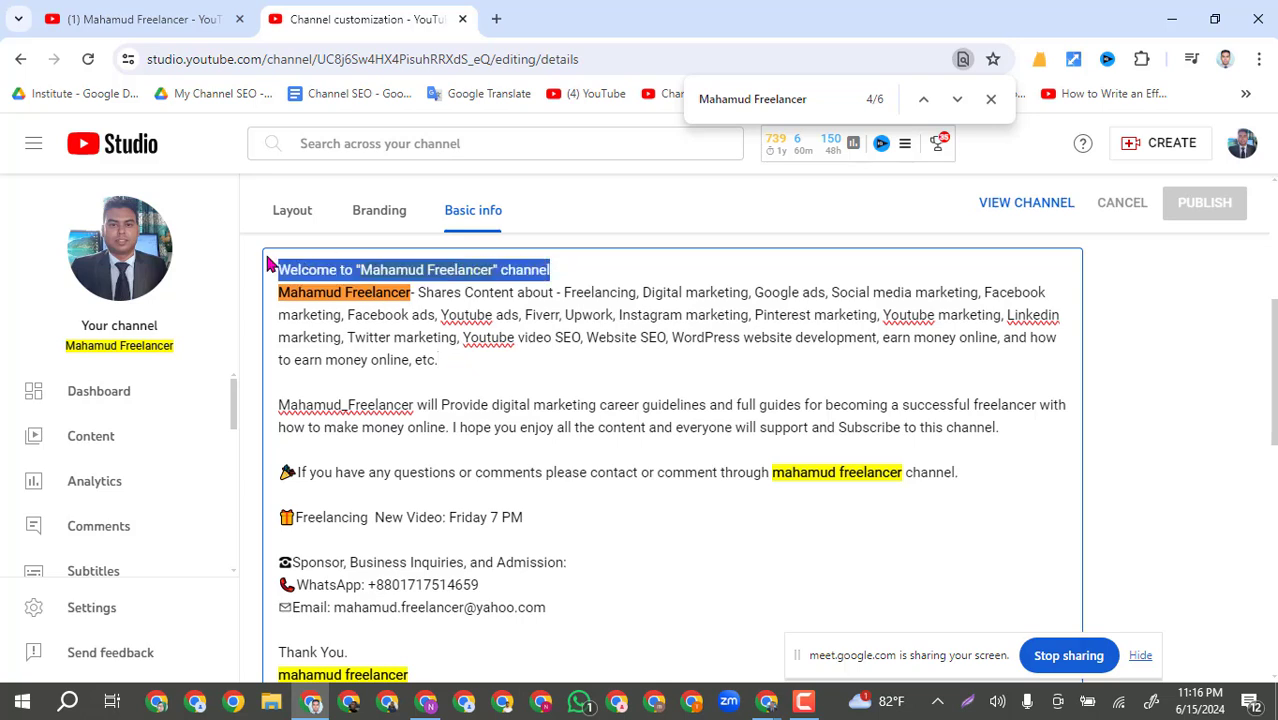
left_click(449, 376)
left_click_drag(454, 368, 277, 294)
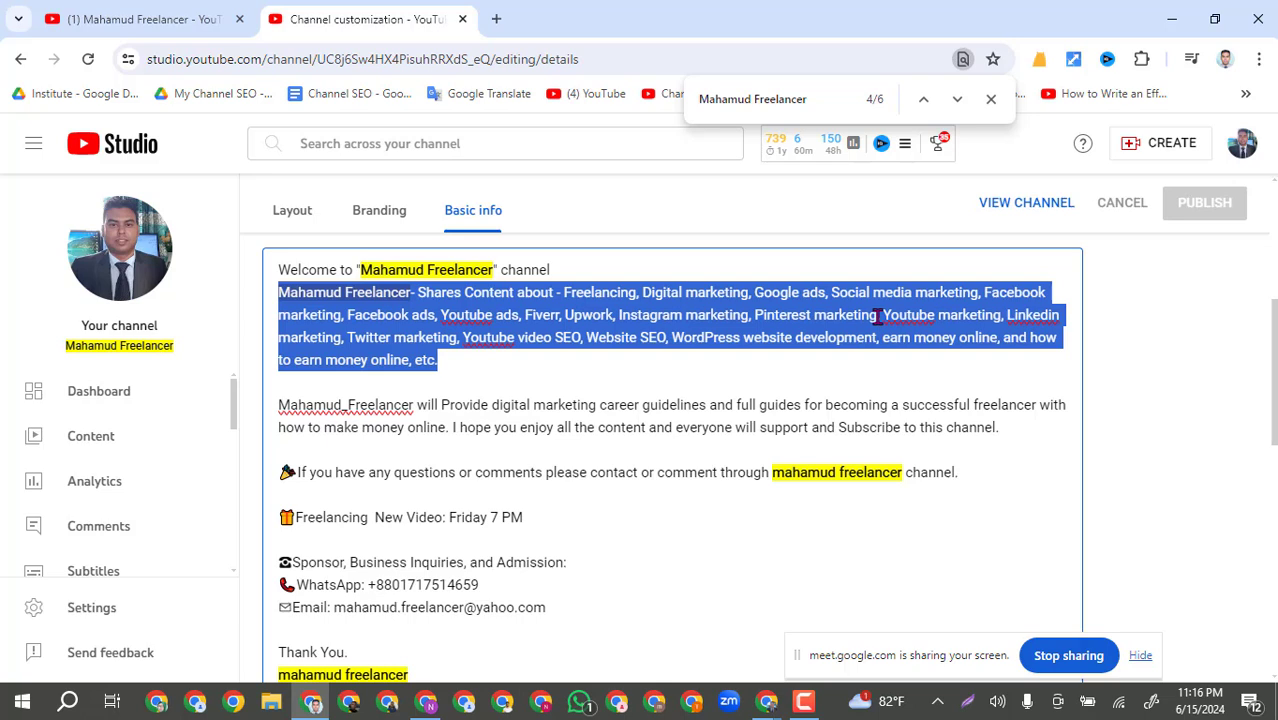
left_click(466, 370)
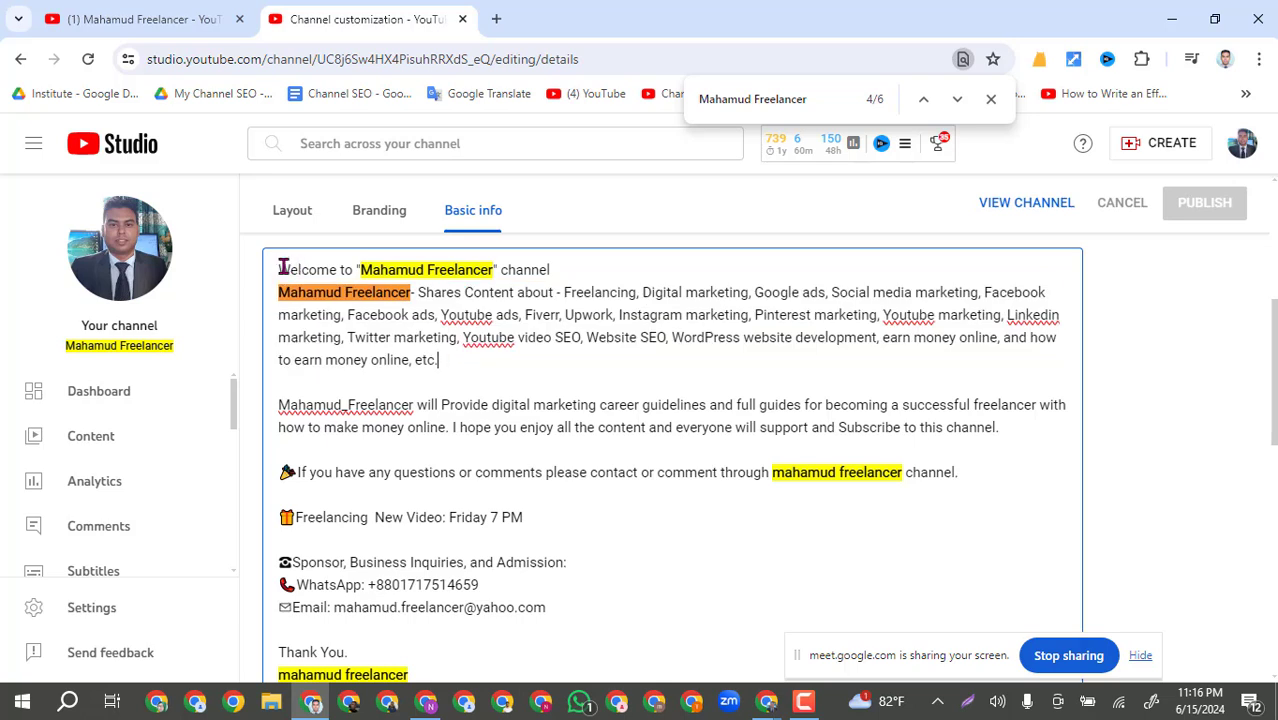
left_click_drag(282, 270, 884, 316)
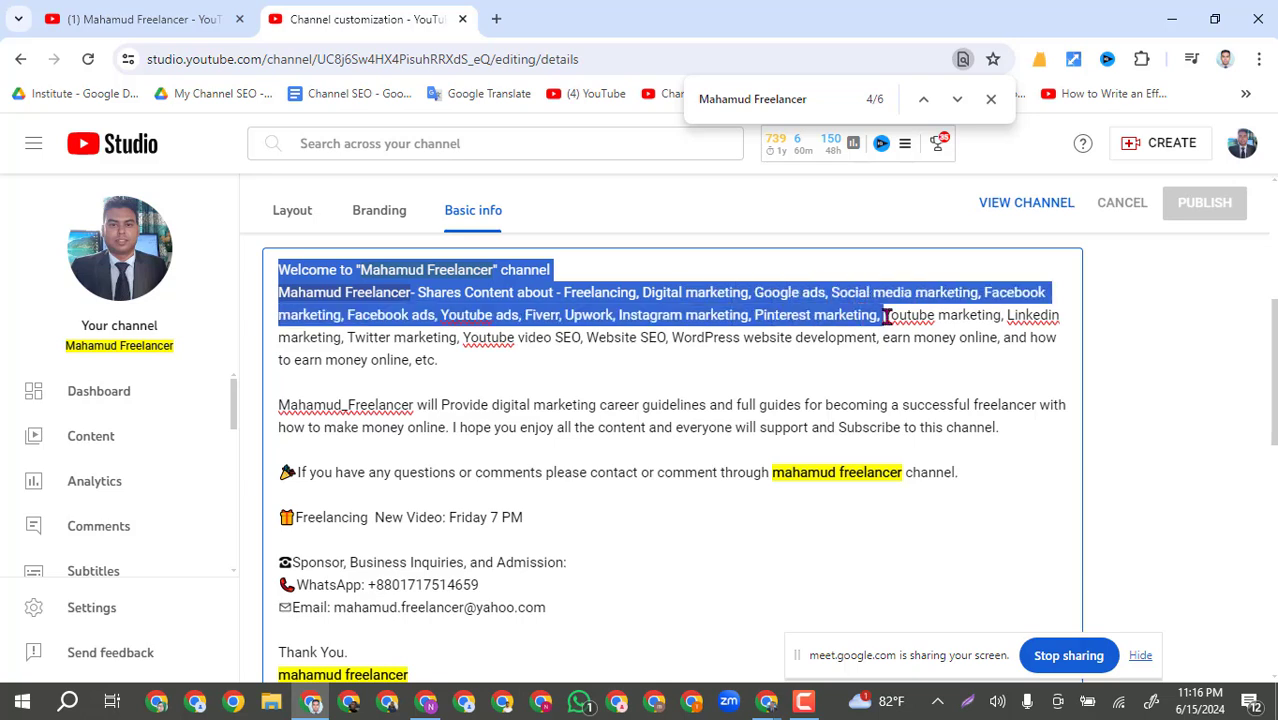
Examine the welcome line at the start of the Basic info description.
left_click(459, 365)
left_click(570, 265)
key("shift+Home")
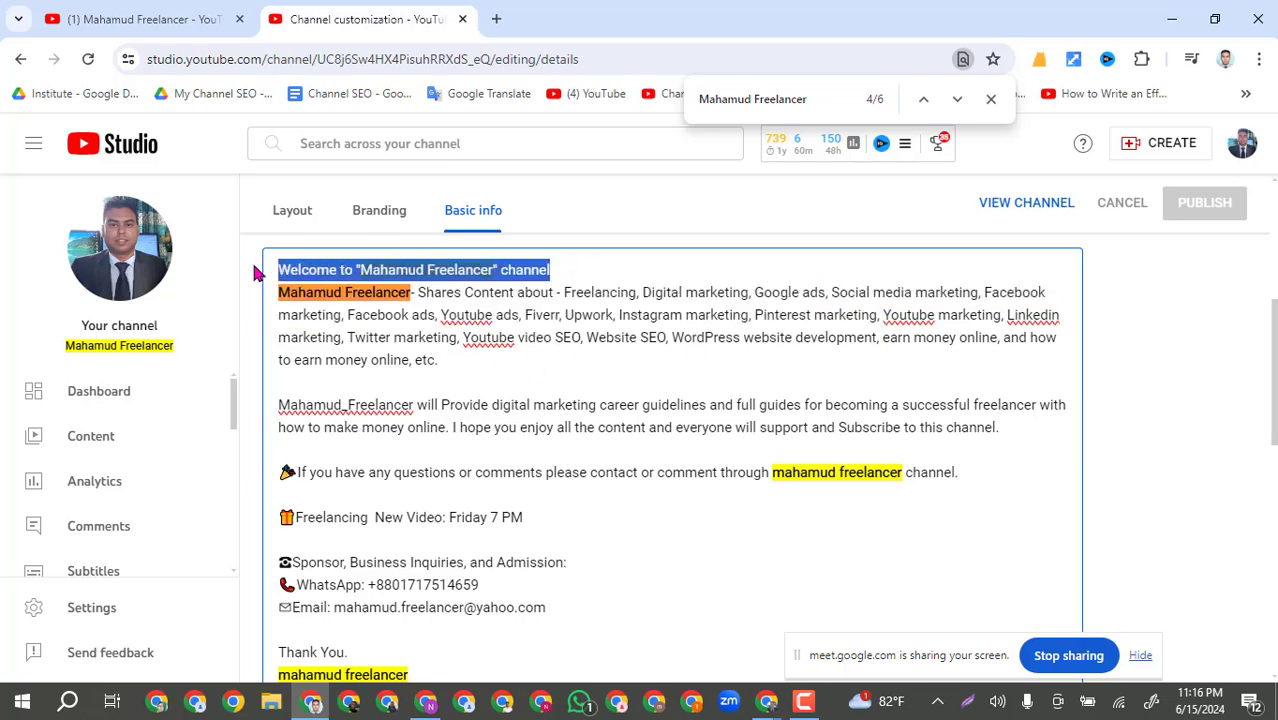
left_click(583, 267)
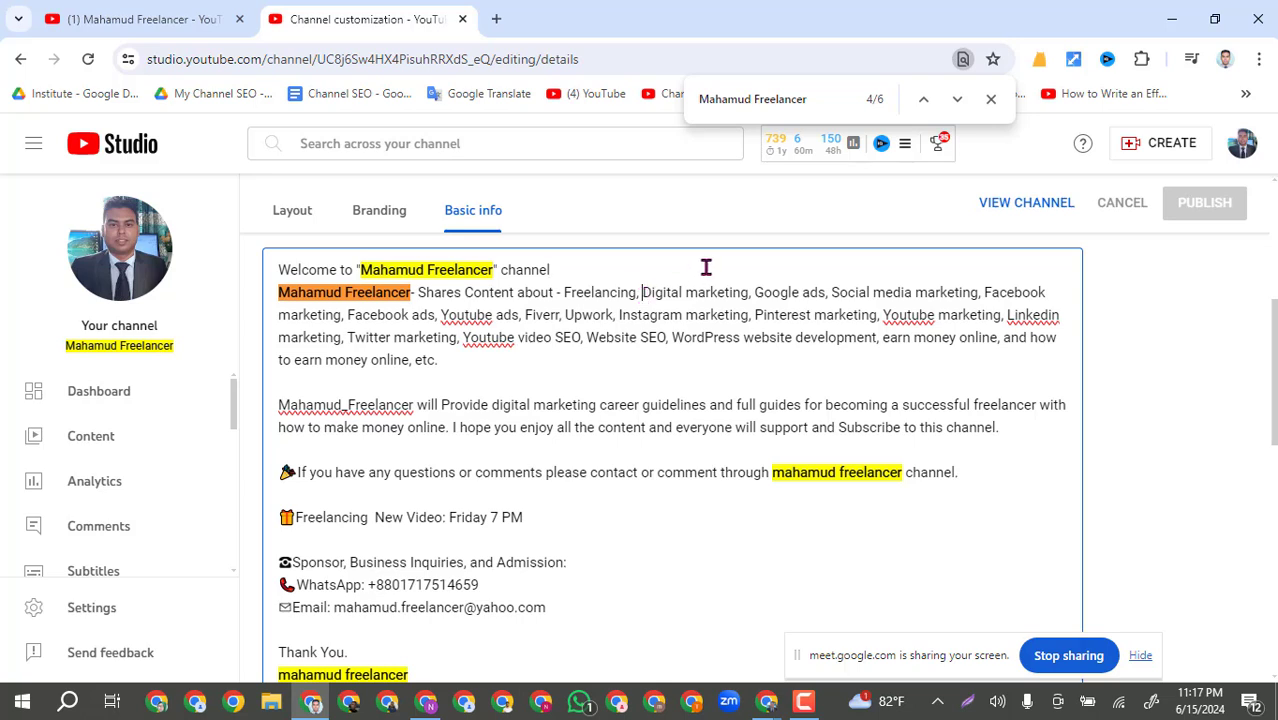
Try a vertical bar instead of the comma between Freelancing and Digital marketing, and restore the comma.
key("BackSpace")
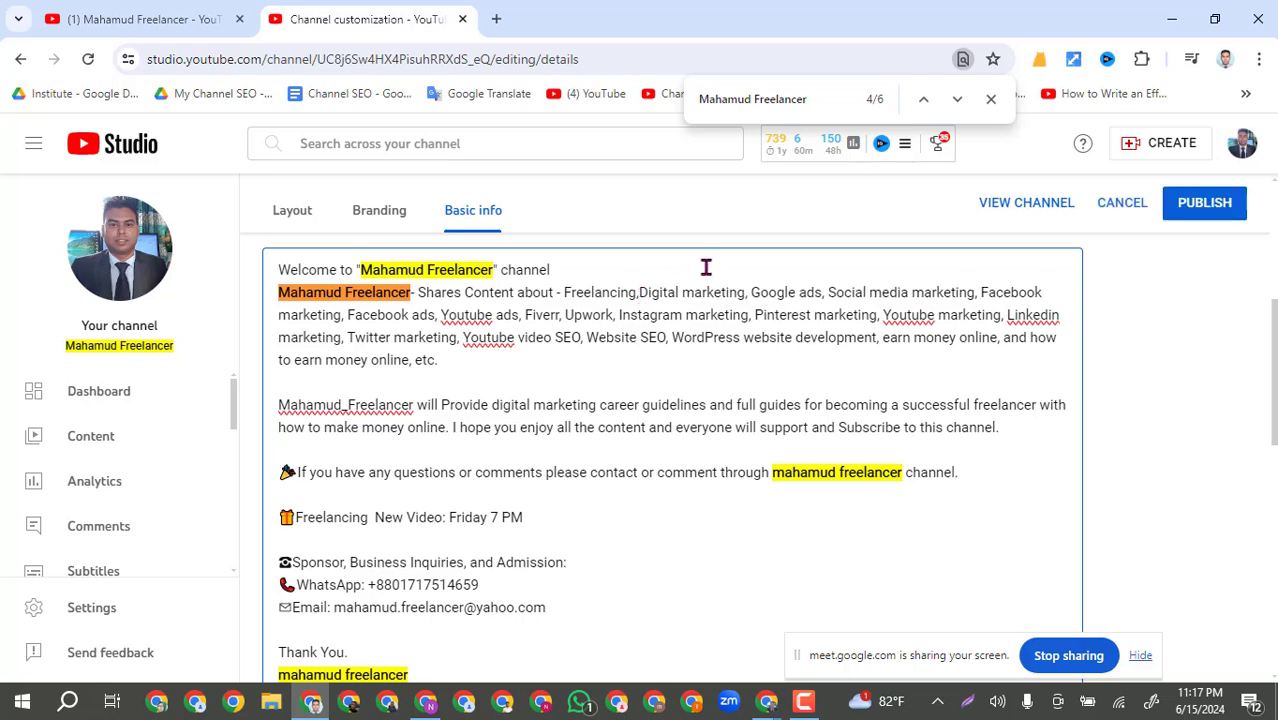
key("BackSpace")
type("|")
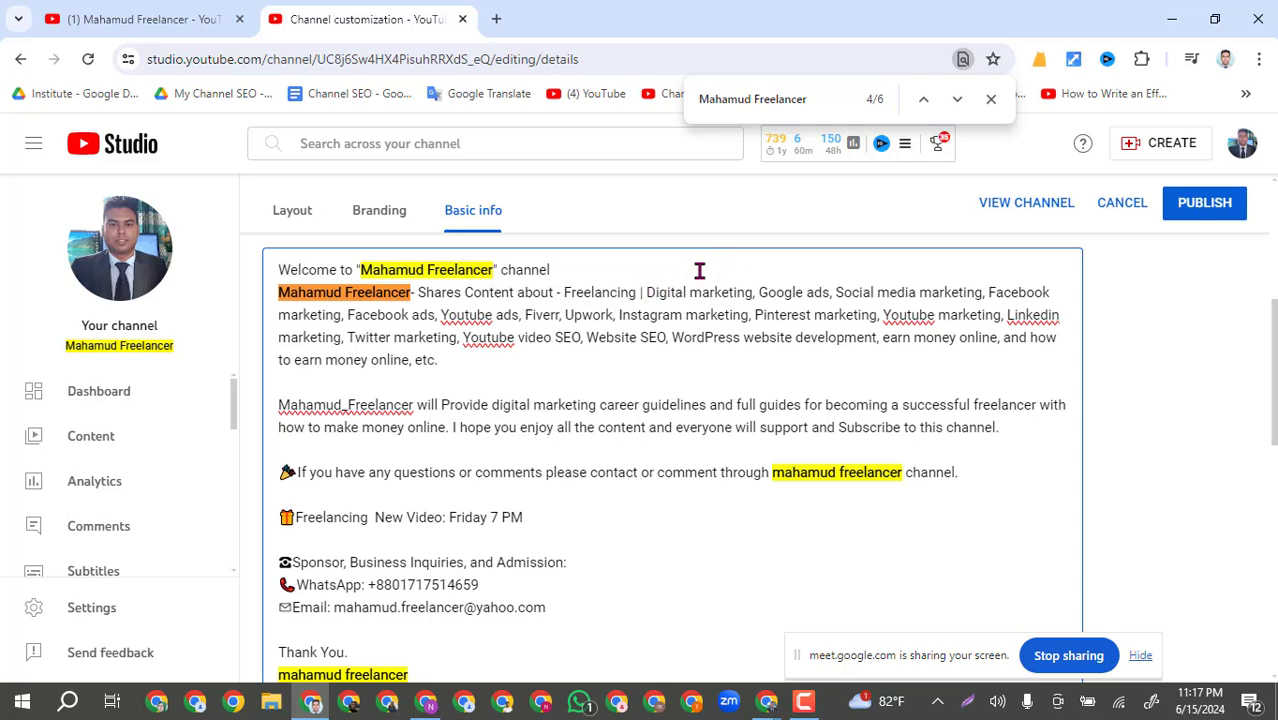
key("BackSpace")
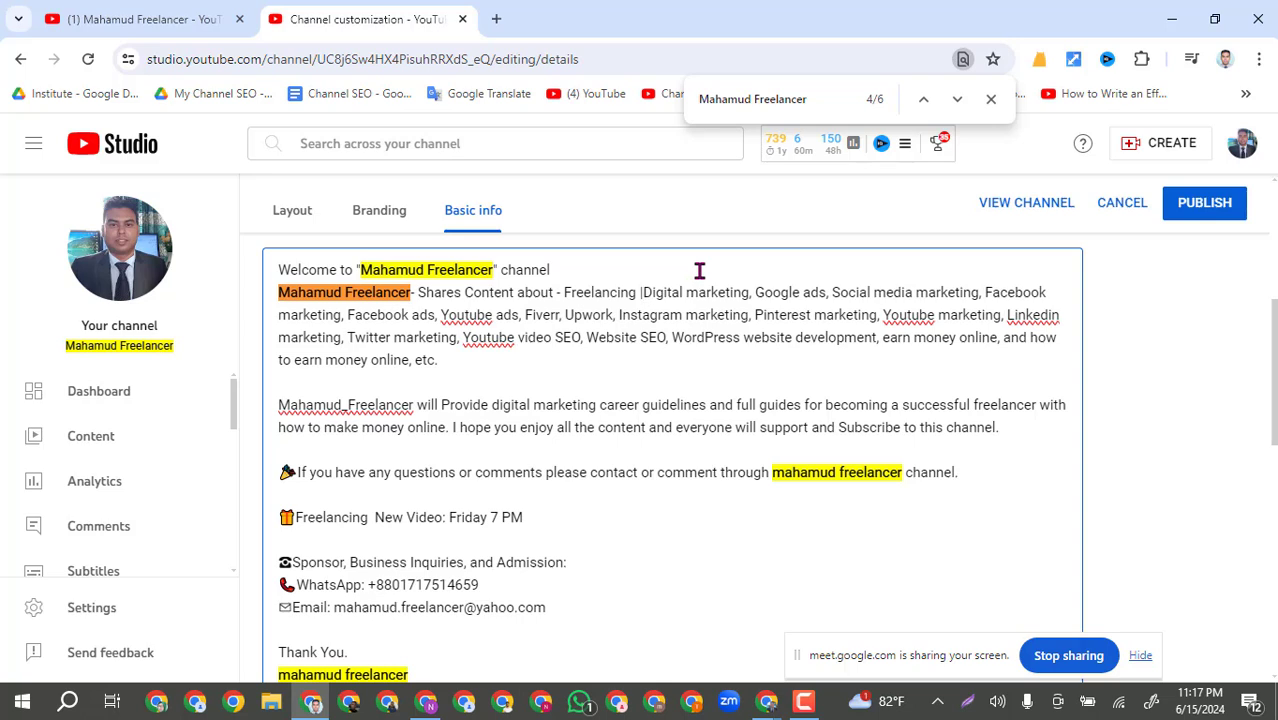
key("BackSpace")
key("BackSpace")
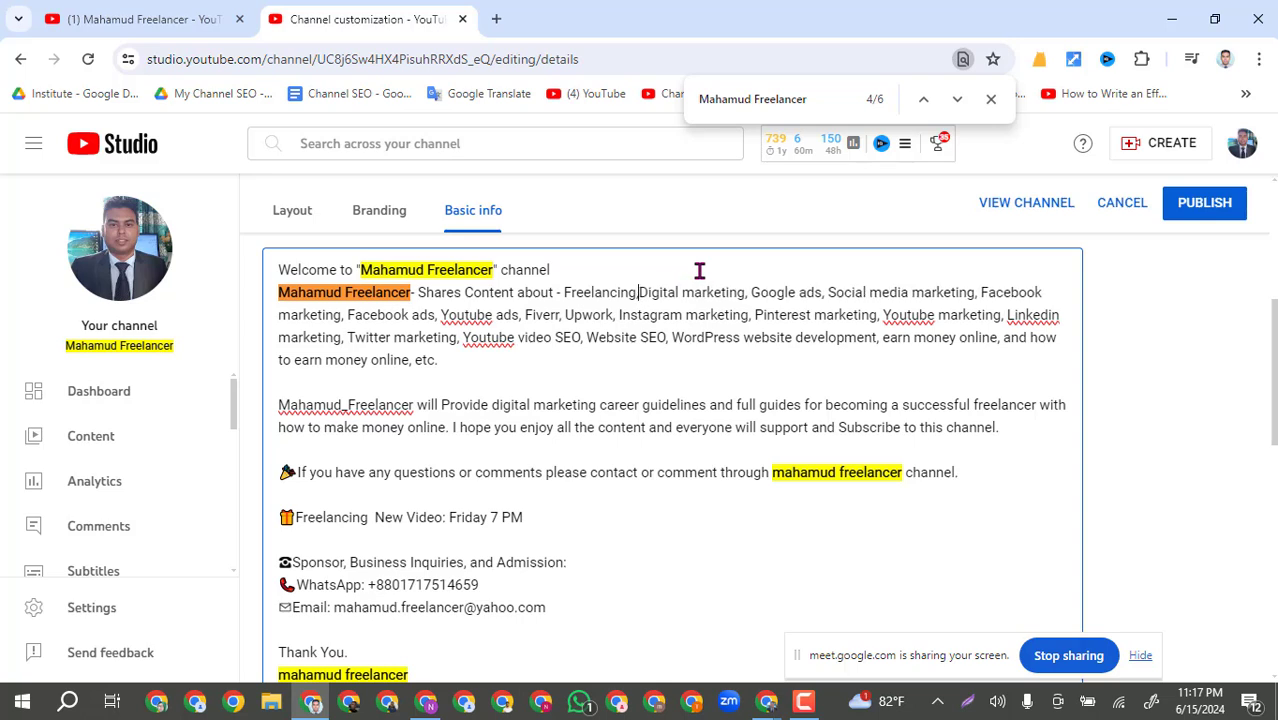
type(",")
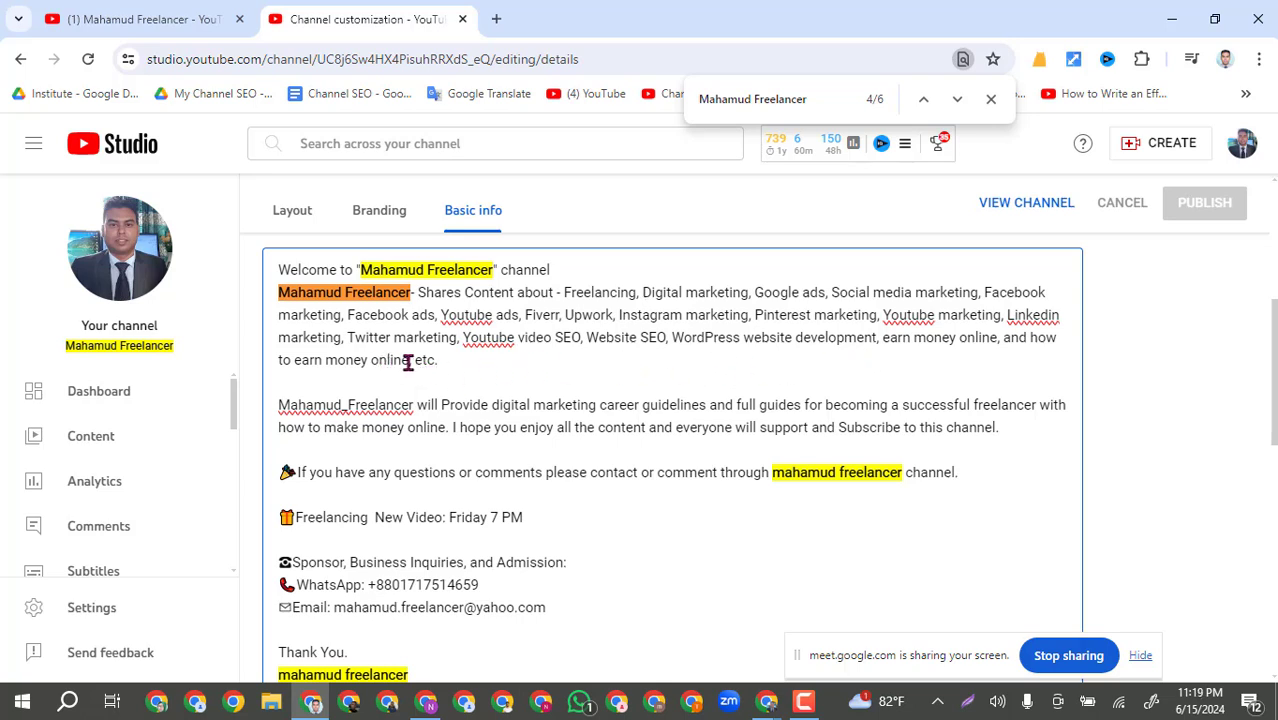
Copy the description's welcome line and keyword paragraph into the English source text of Google Translate in a new tab.
left_click_drag(445, 362, 273, 280)
key("ctrl+c")
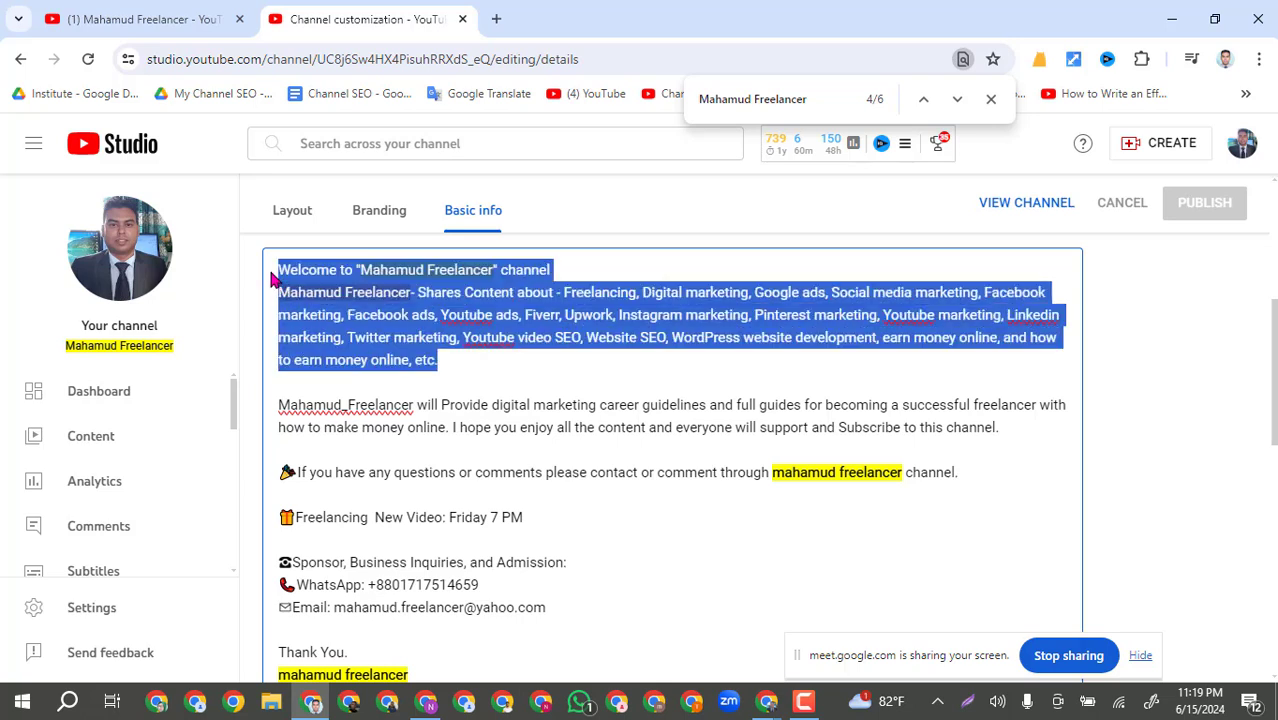
left_click(501, 20)
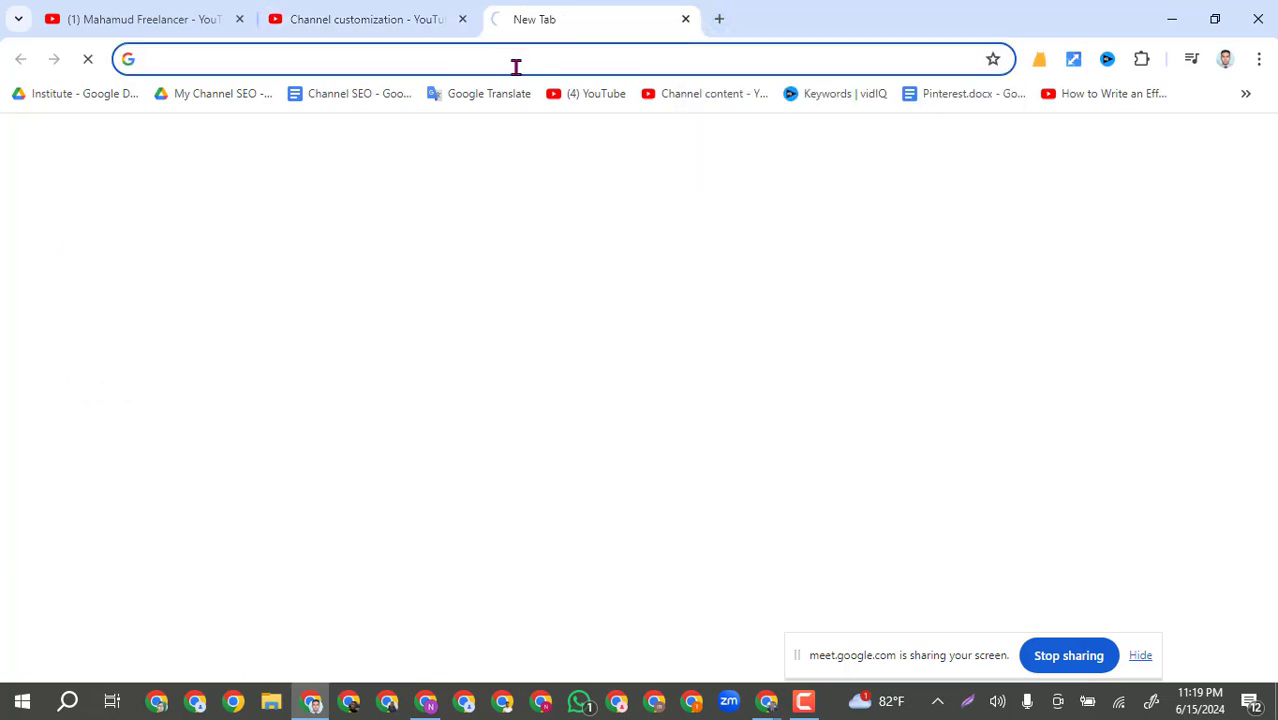
left_click(476, 96)
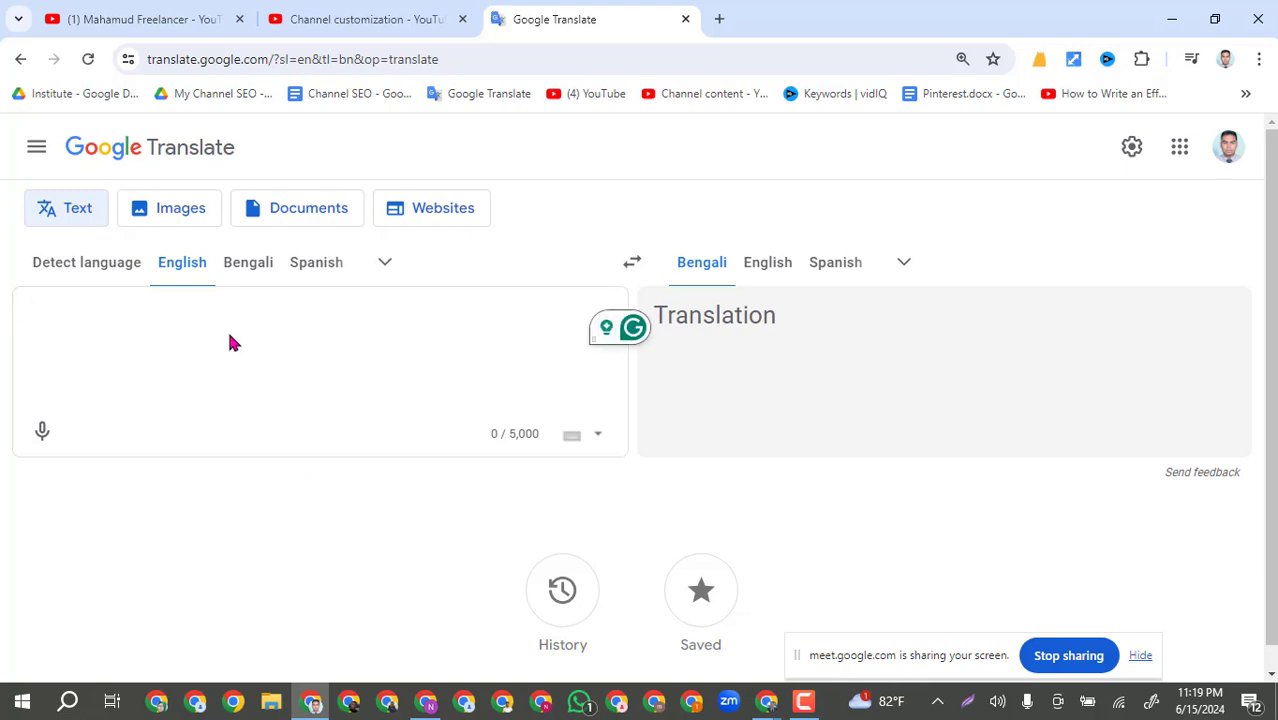
key("ctrl+v")
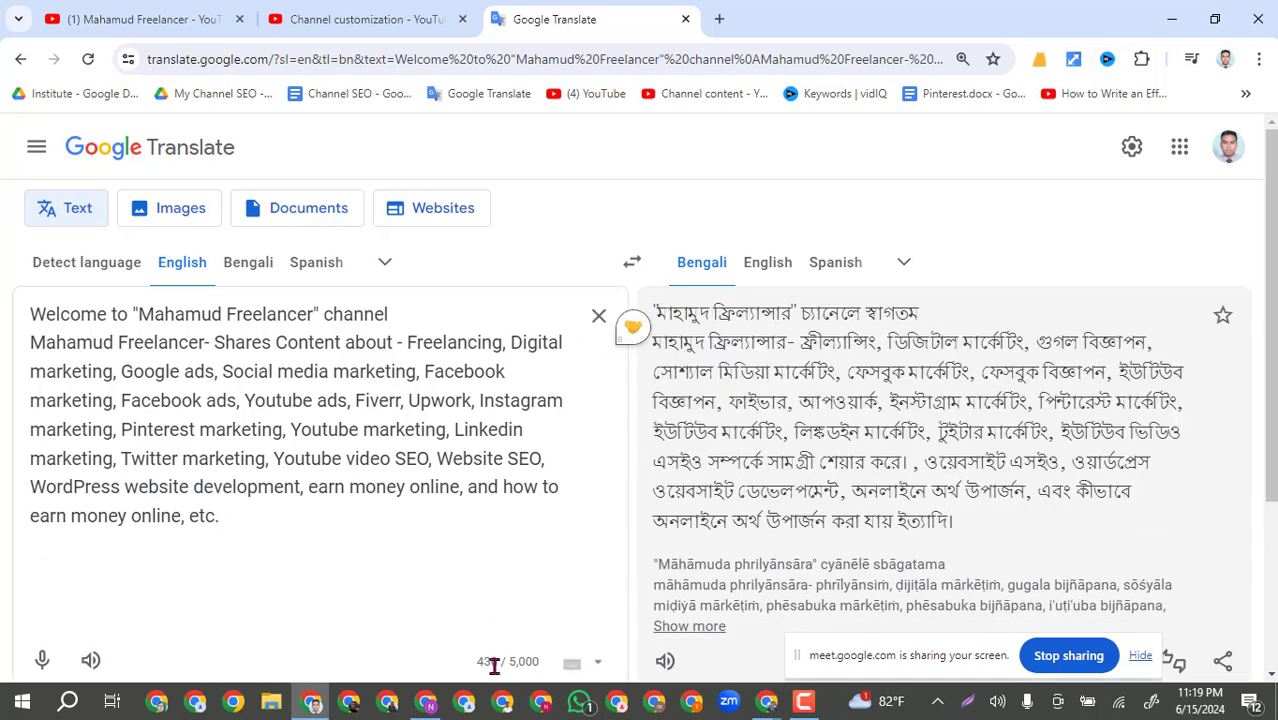
Shorten the pasted source text so it ends with "Youtube ads", and check its character count.
left_click_drag(499, 662, 458, 664)
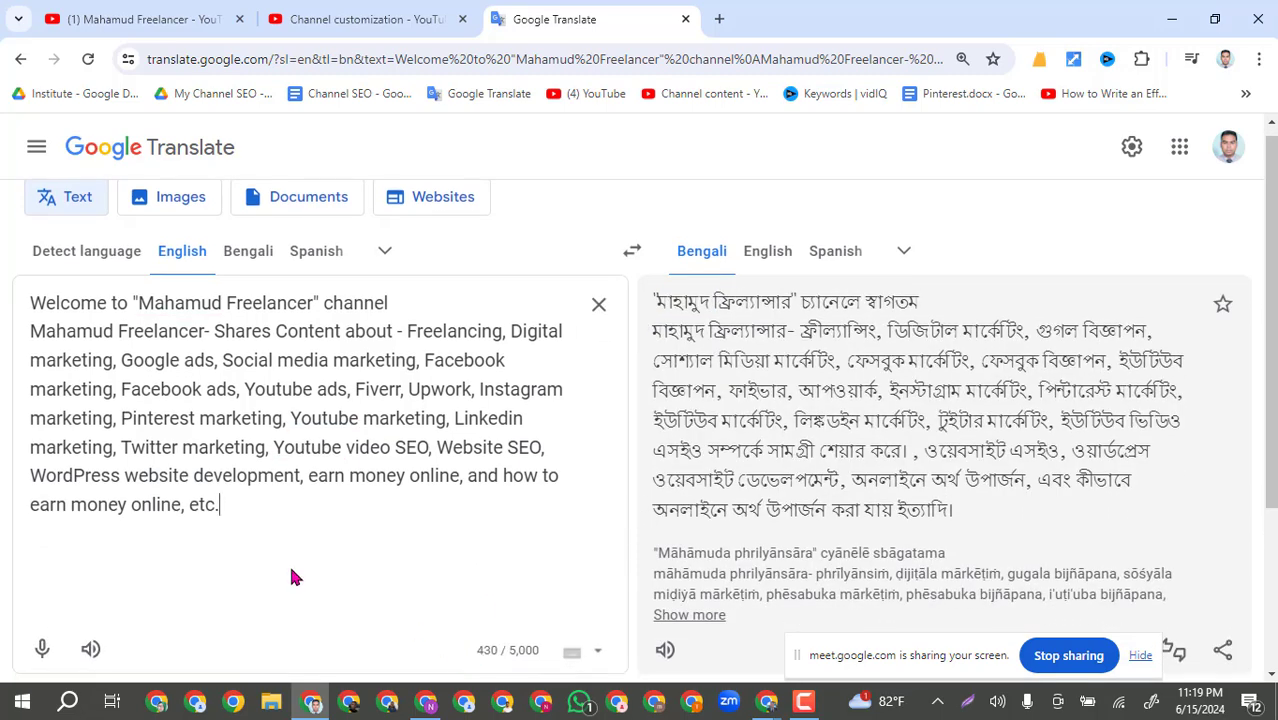
left_click_drag(240, 511, 30, 418)
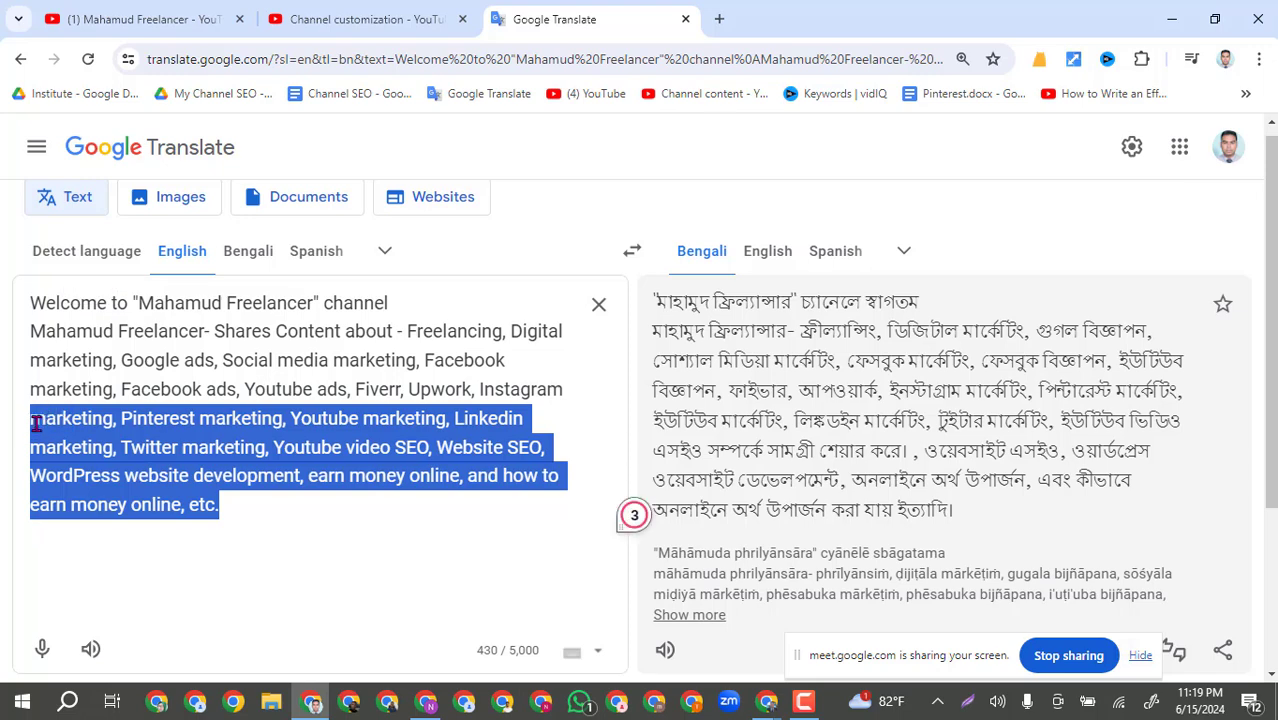
key("BackSpace")
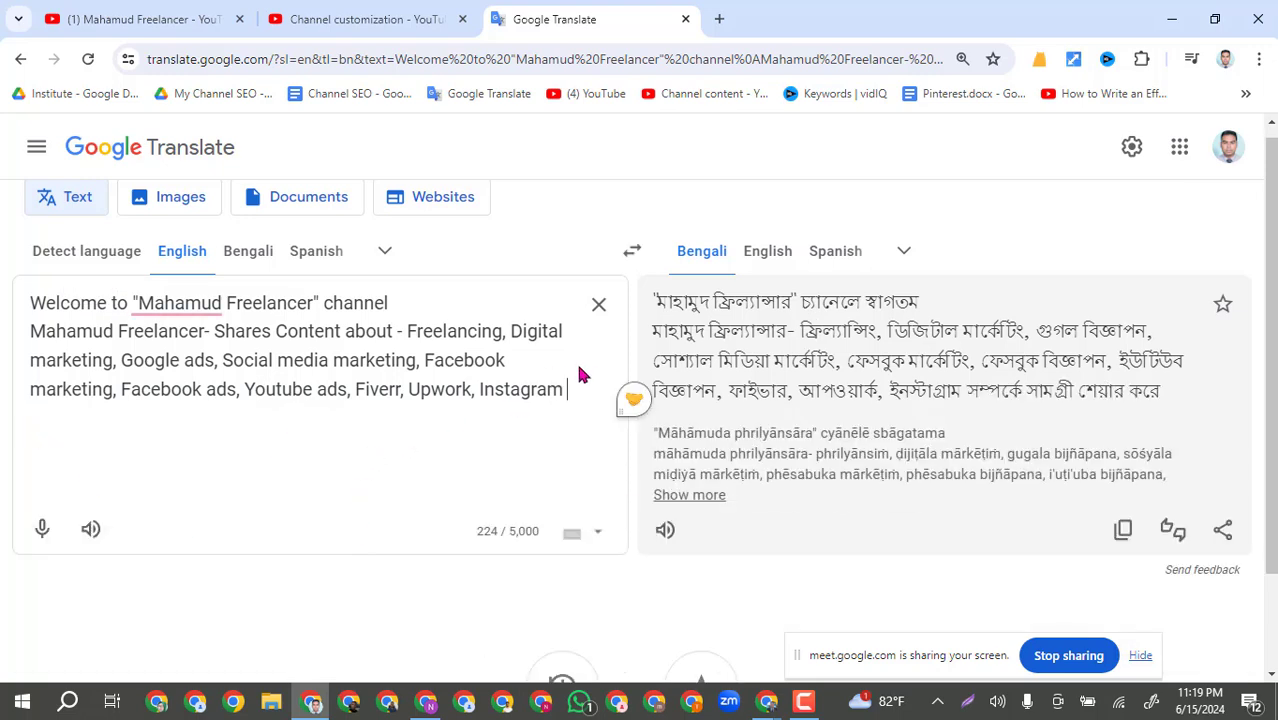
left_click_drag(567, 392, 352, 392)
key("BackSpace")
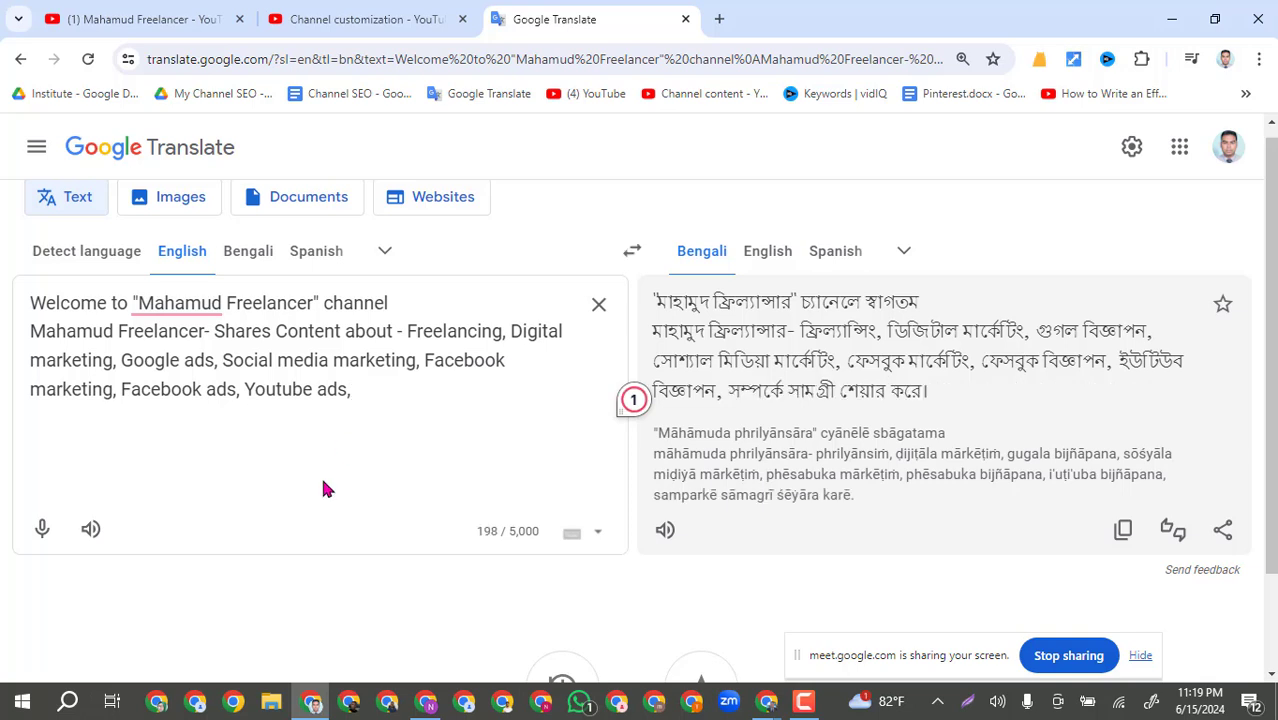
key("BackSpace")
key("BackSpace")
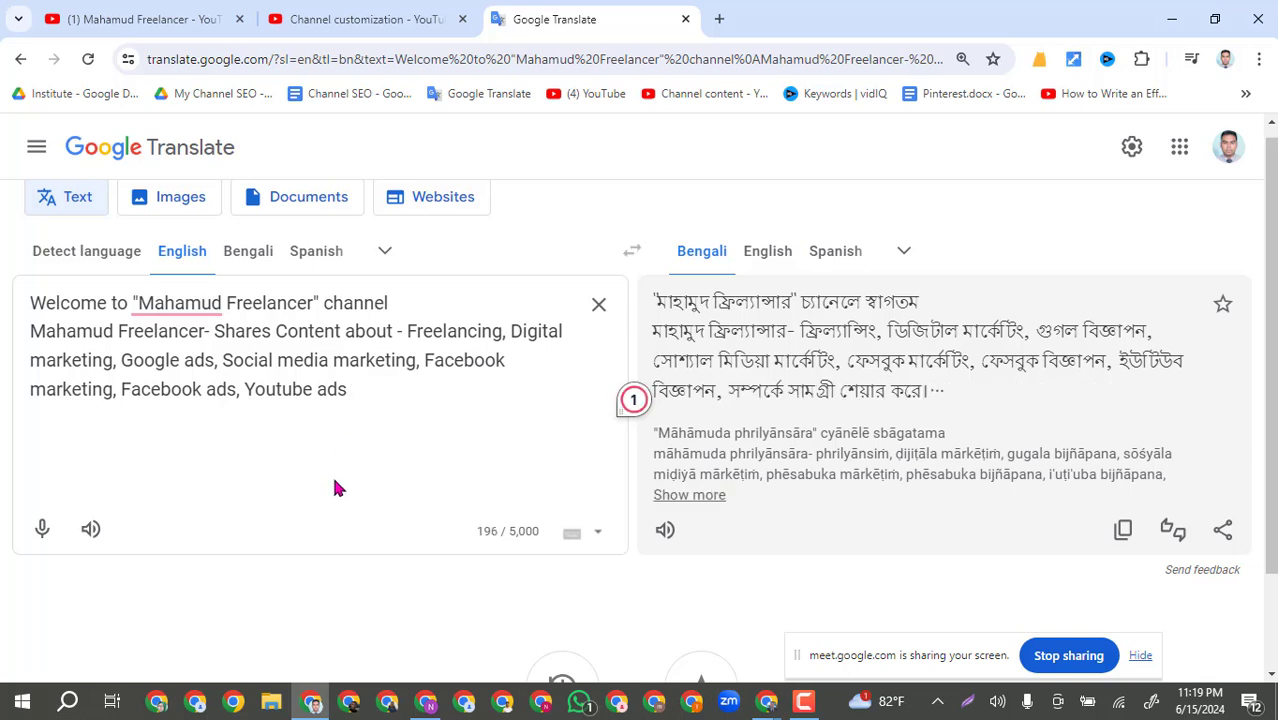
Return to the channel customization and examine the description's opening through "Youtube ads", focusing on the keywords from Freelancing onward.
left_click(400, 14)
left_click(519, 360)
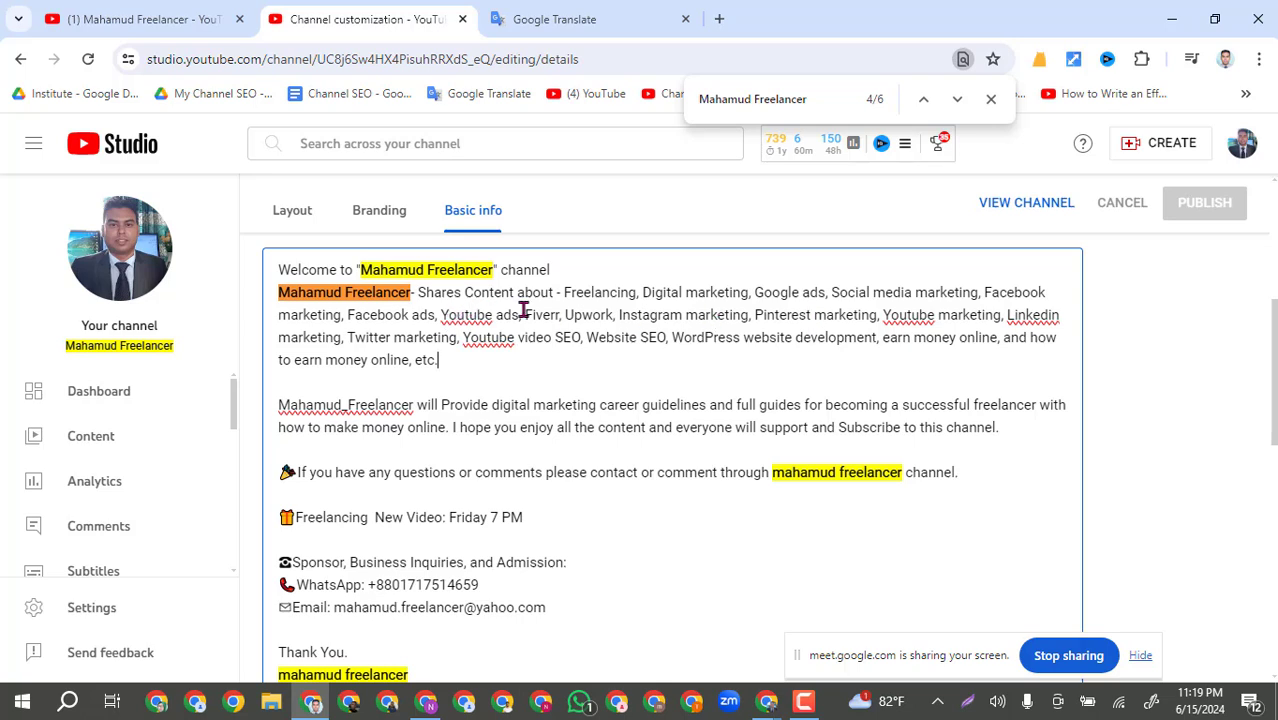
left_click_drag(518, 314, 274, 262)
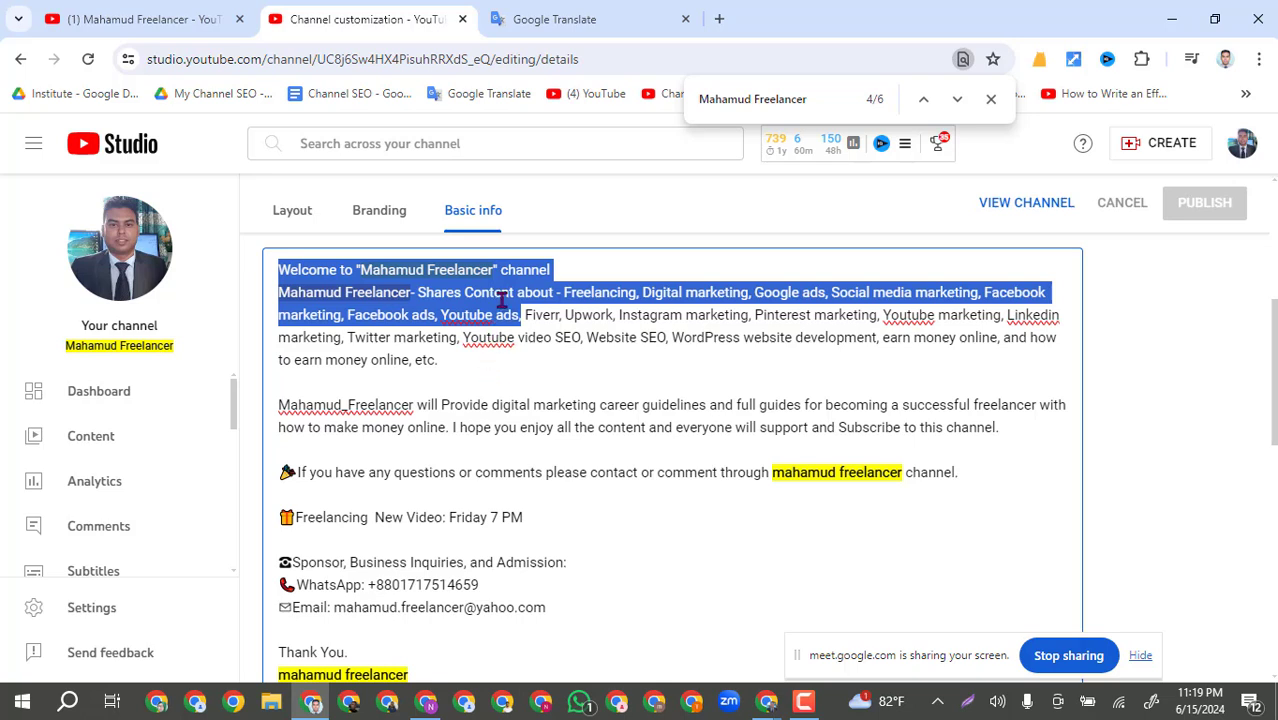
left_click(492, 370)
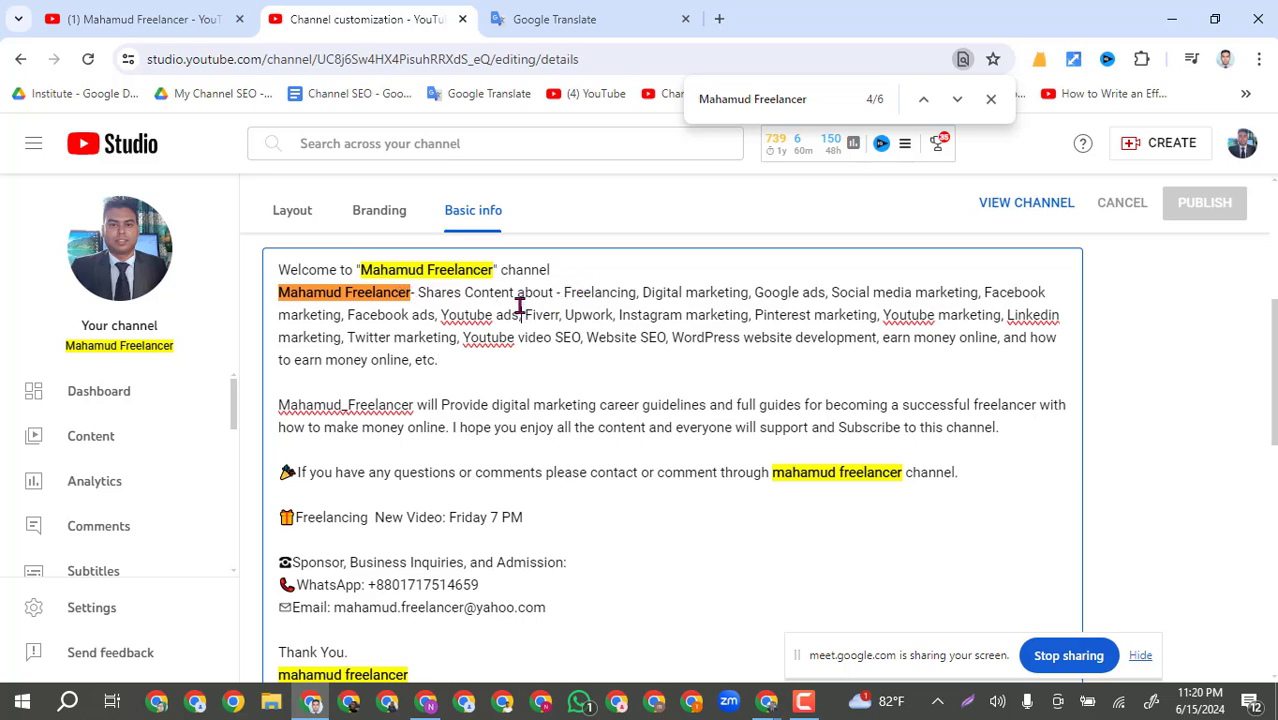
left_click_drag(520, 316, 567, 291)
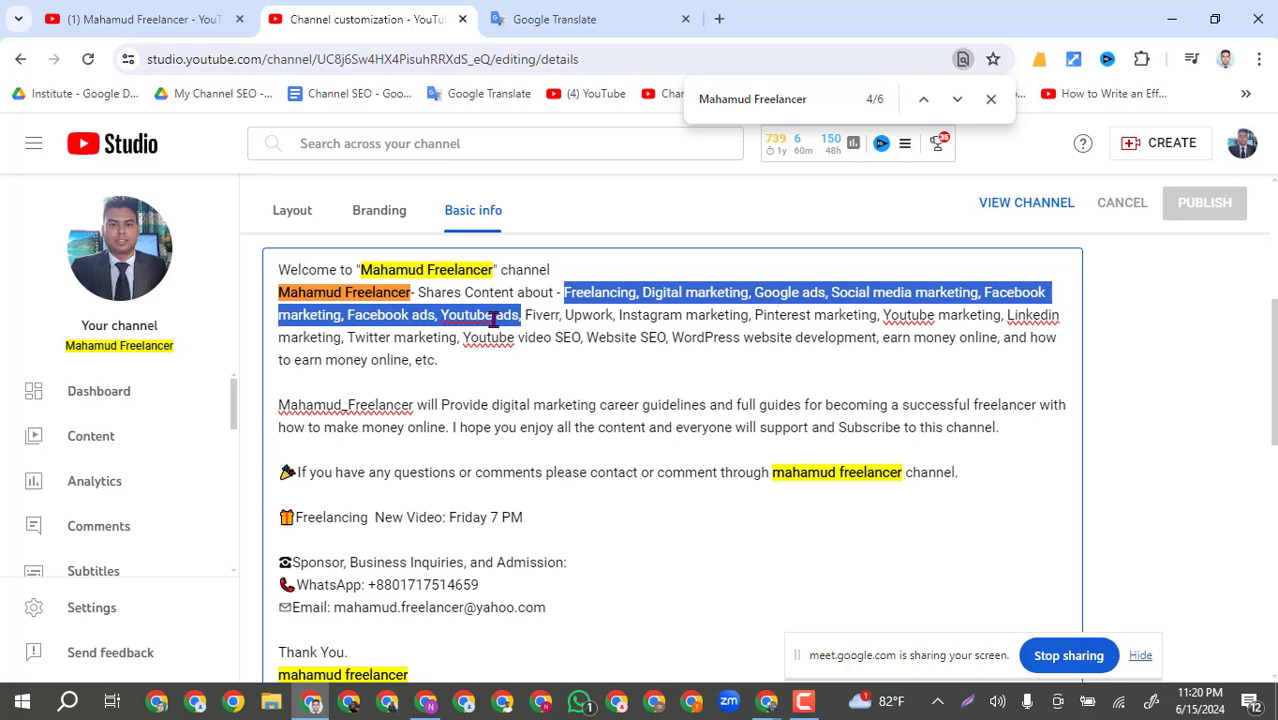
left_click(508, 370)
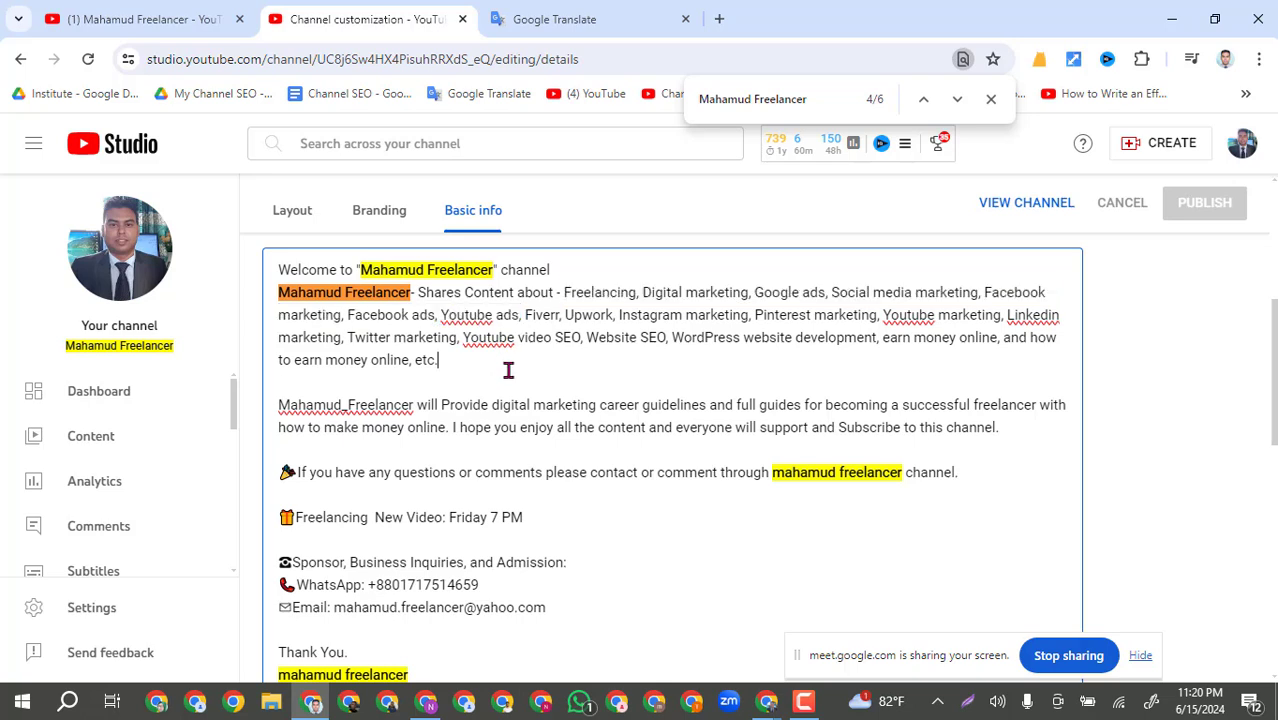
Compare the description's opening through "Youtube ads" with the rest of the keyword paragraph, from "Fiverr" to "etc.".
left_click_drag(525, 314, 1050, 354)
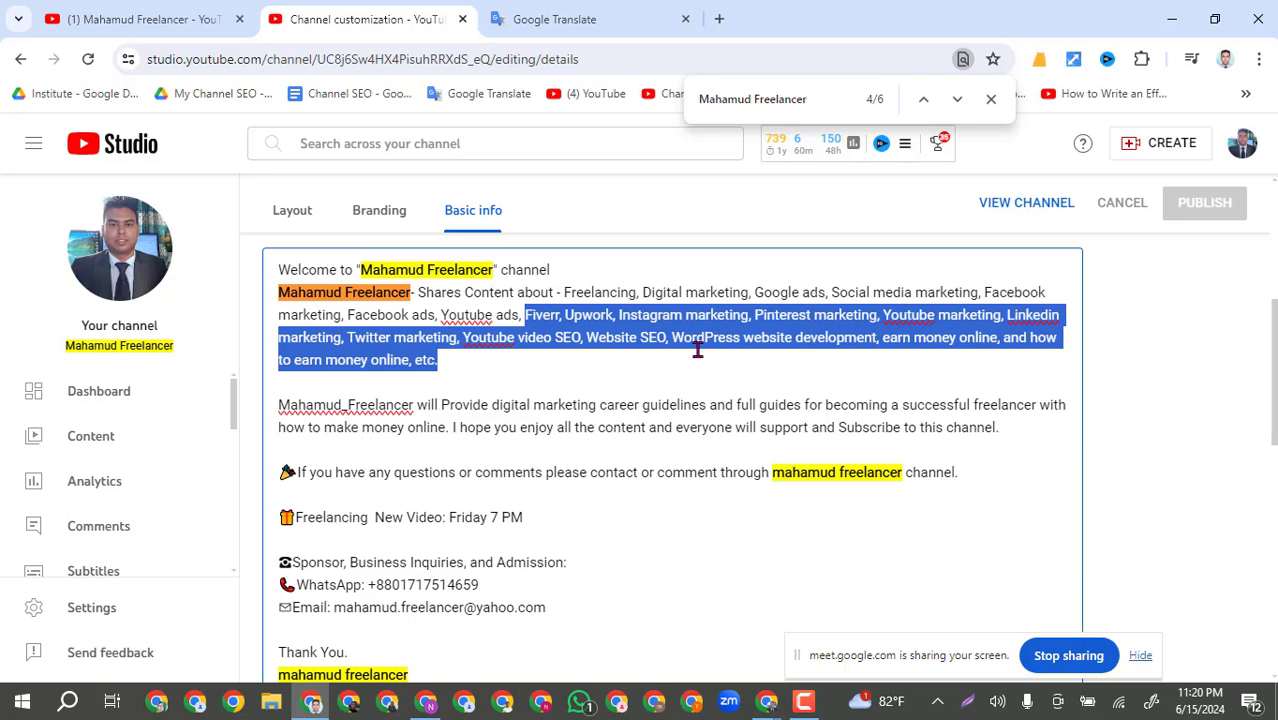
left_click(546, 371)
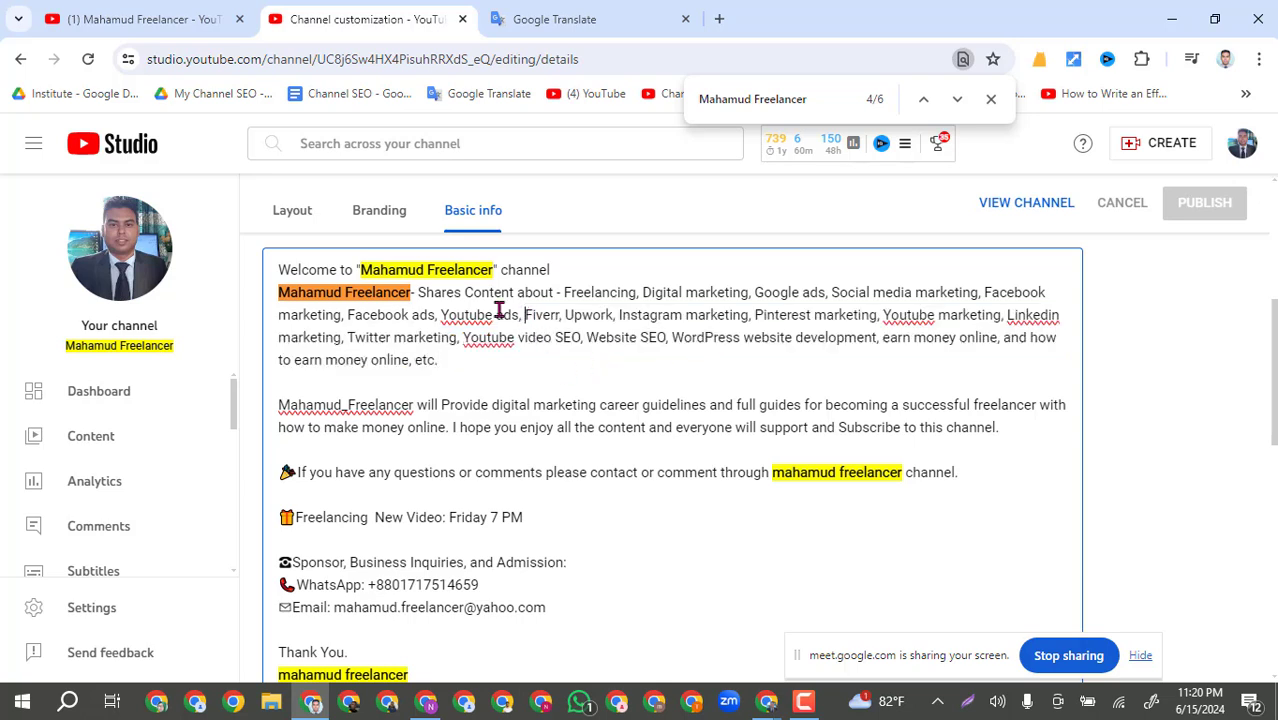
left_click_drag(522, 315, 281, 270)
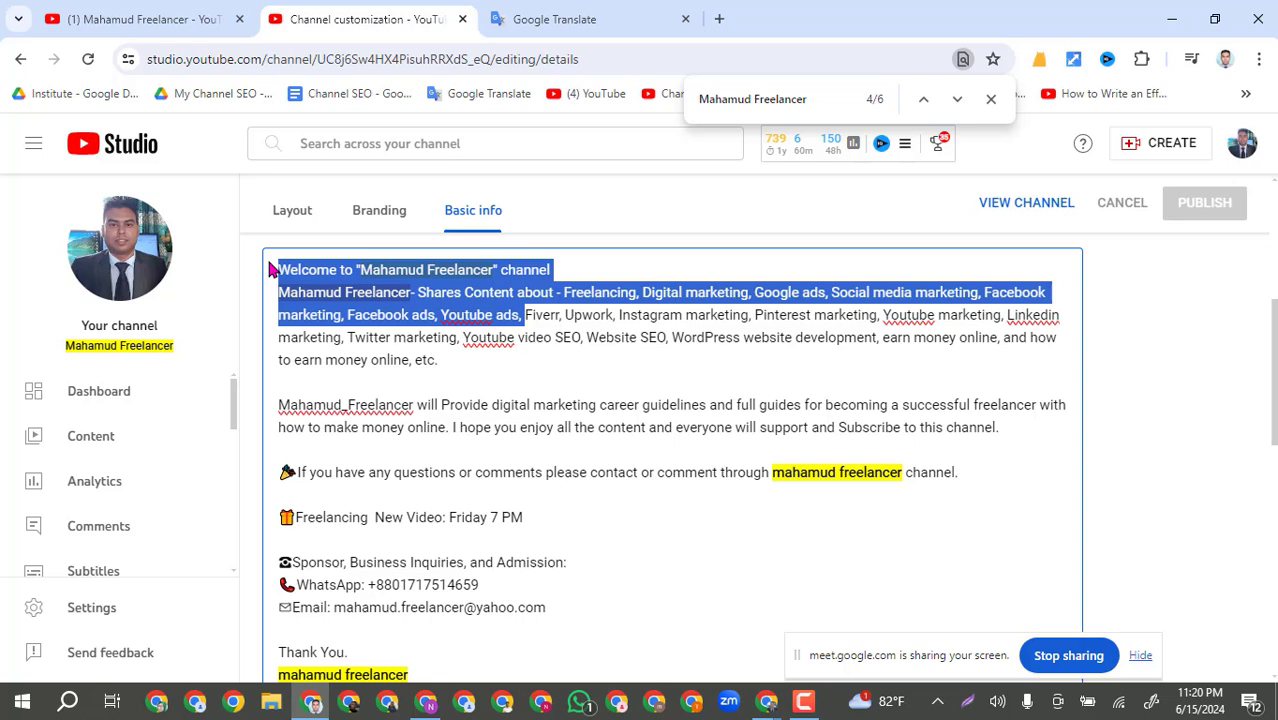
left_click(527, 364)
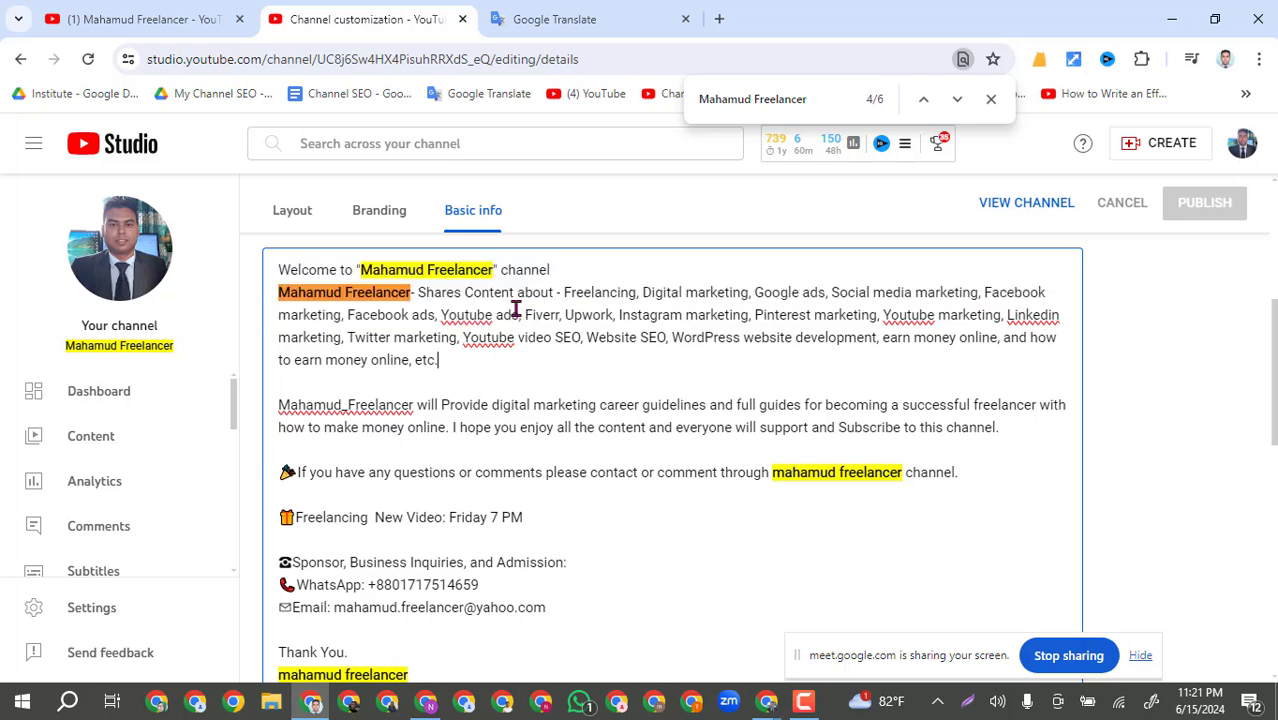
left_click_drag(525, 314, 533, 365)
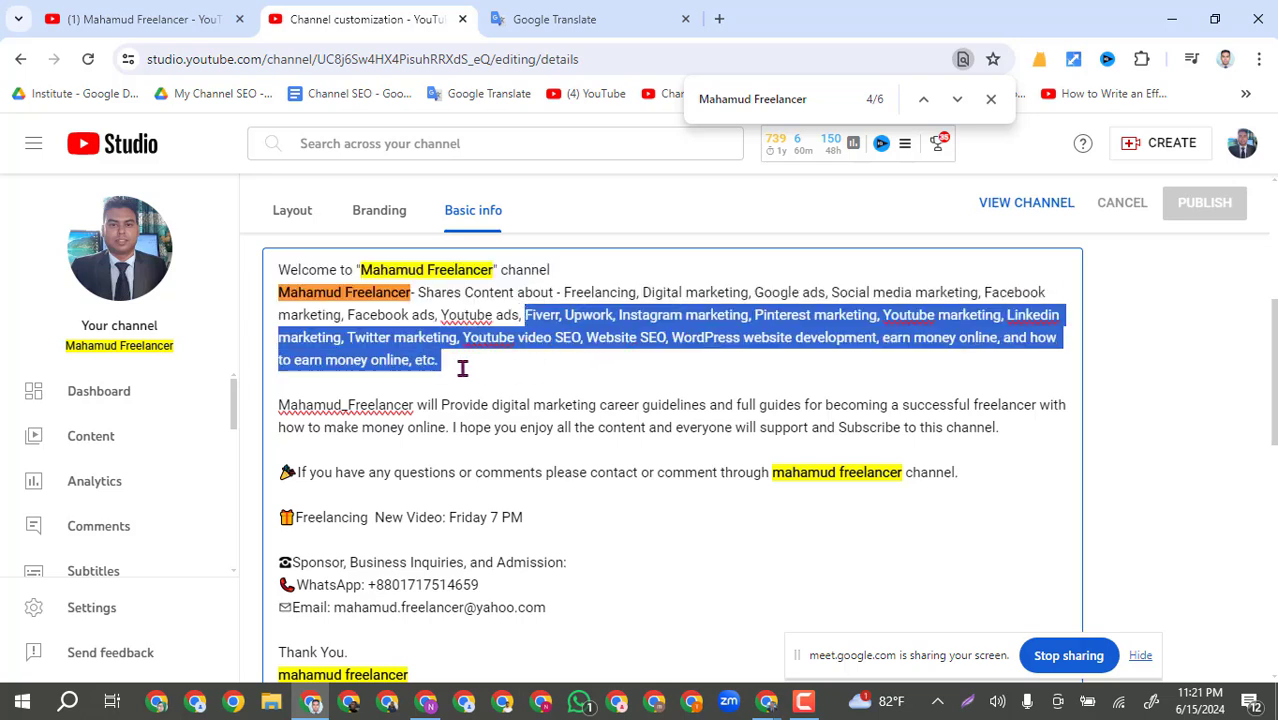
left_click_drag(525, 314, 270, 270)
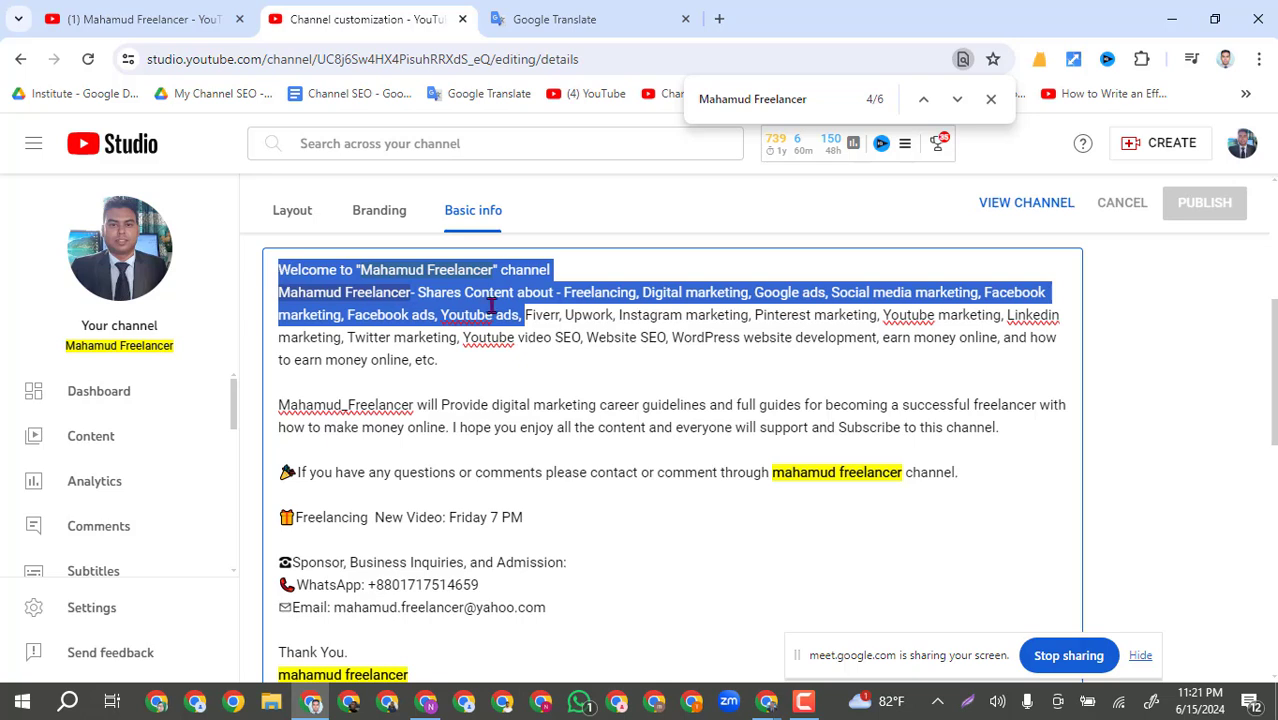
left_click(523, 316)
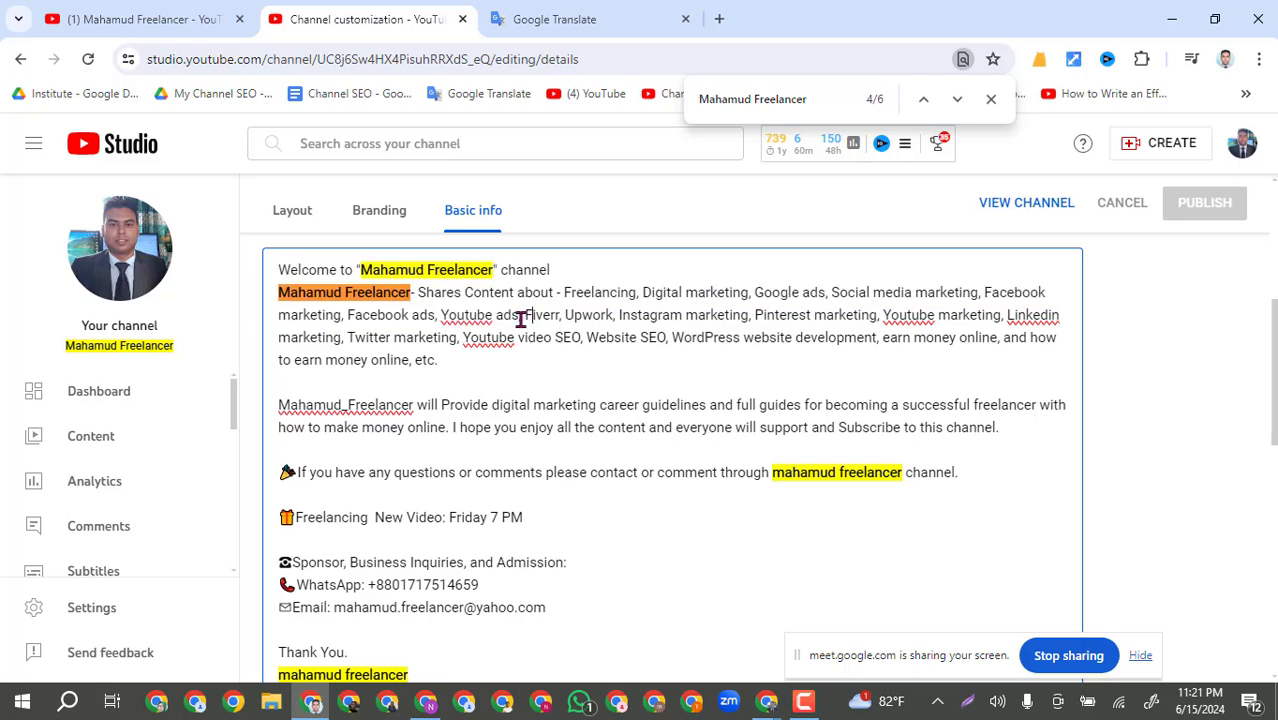
left_click_drag(521, 318, 262, 277)
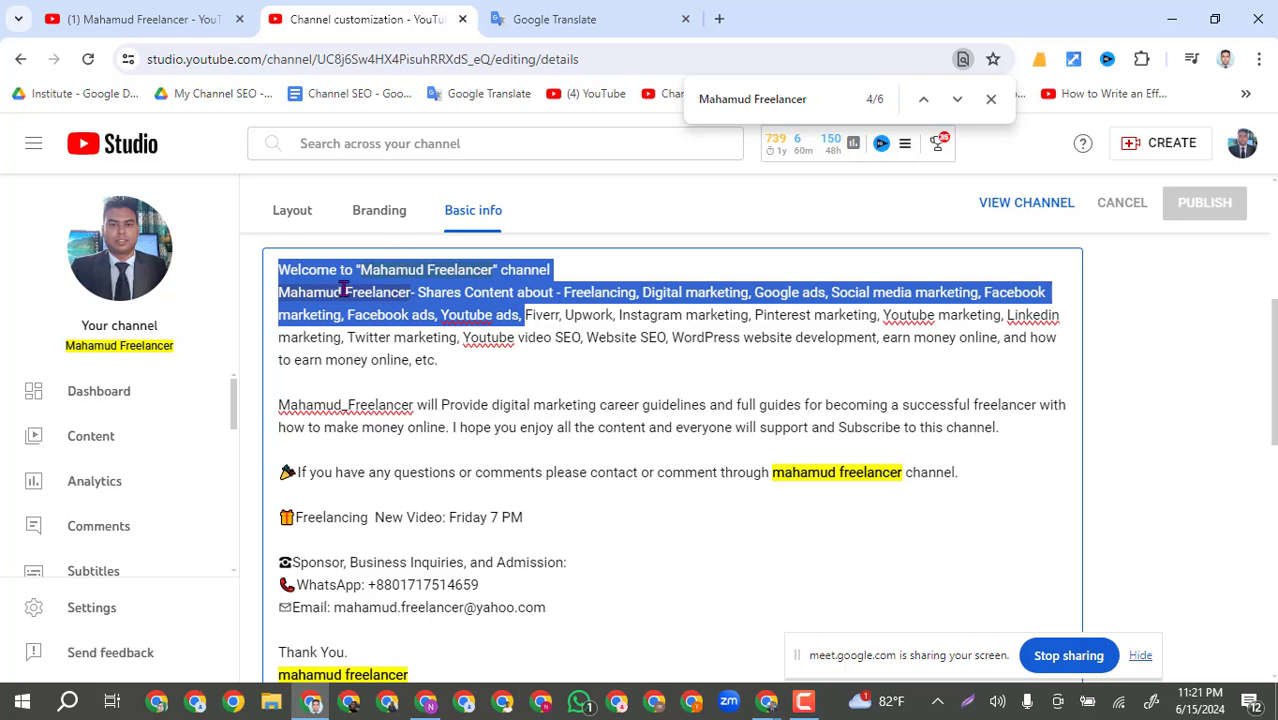
left_click(504, 363)
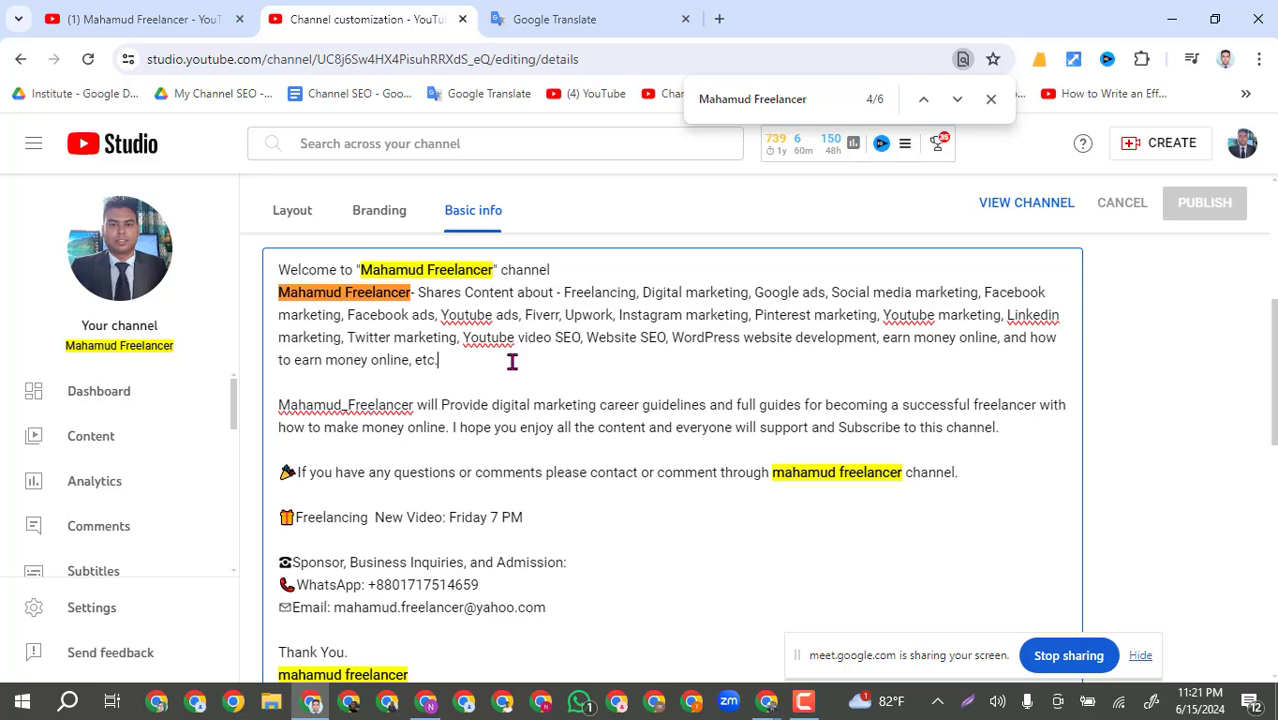
left_click_drag(525, 315, 545, 362)
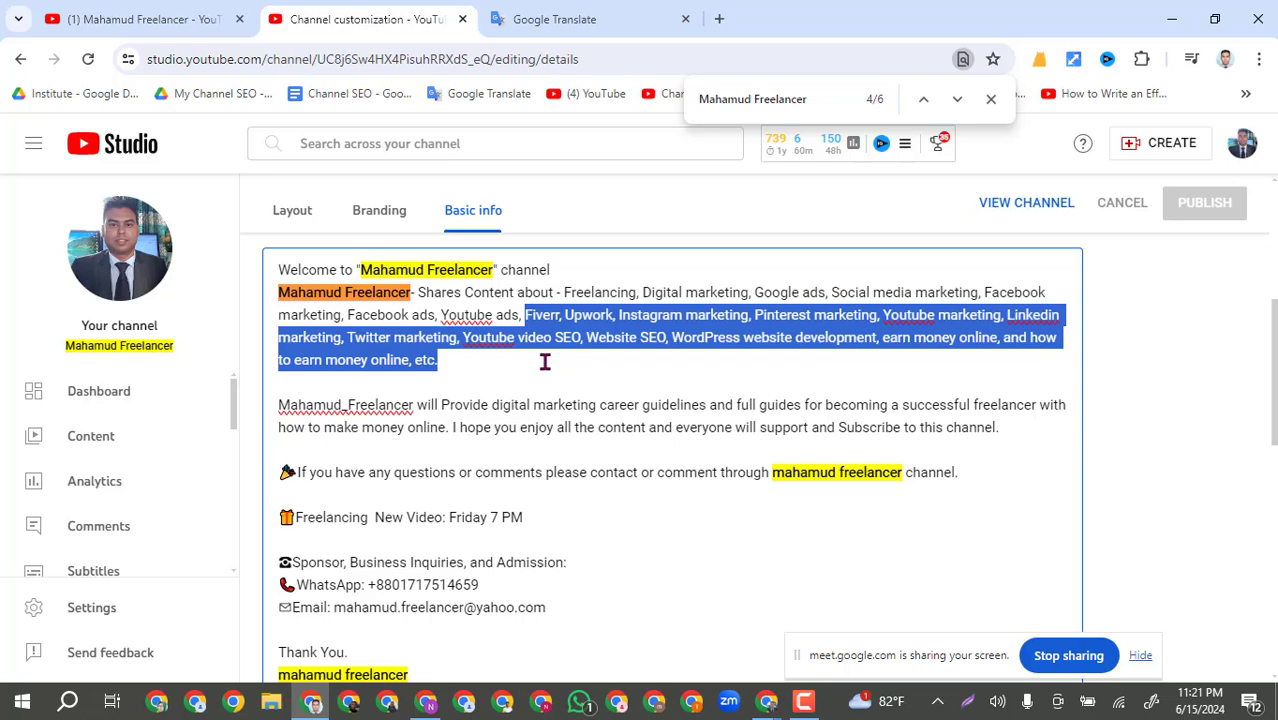
left_click(479, 377)
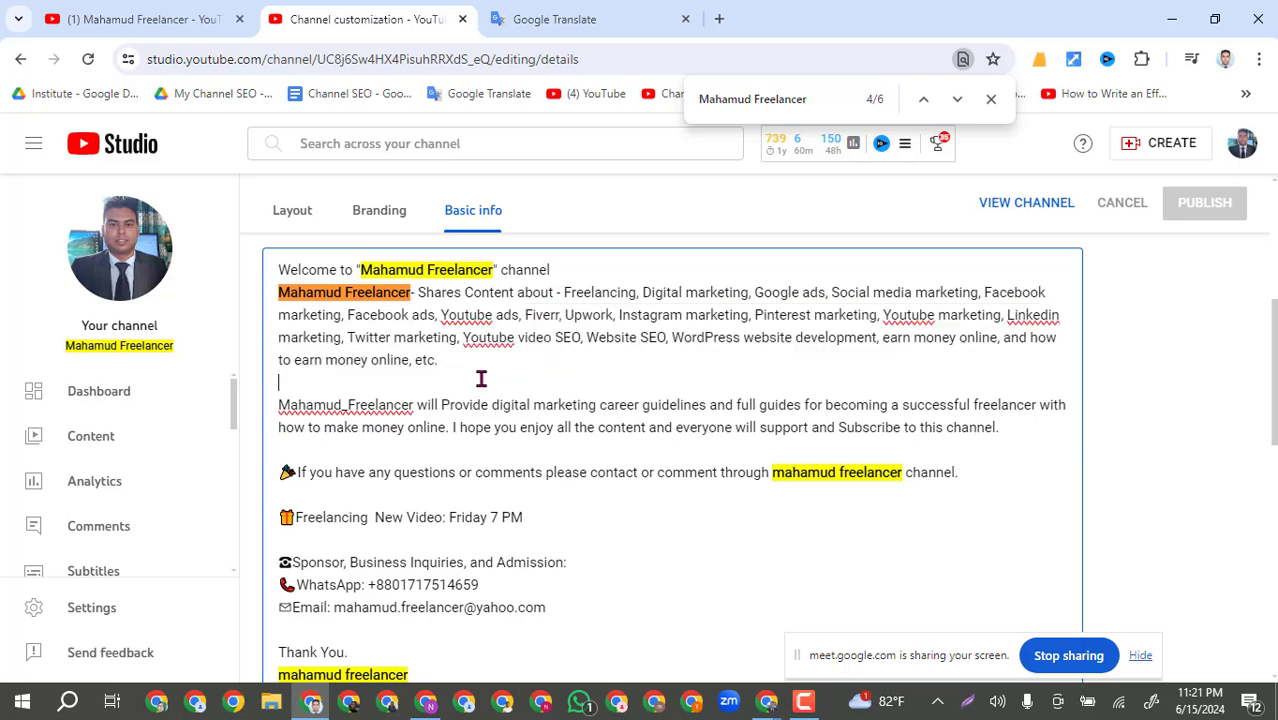
Review the keyword paragraph and welcome line, and move on to the start of the second paragraph about career guidelines.
left_click_drag(451, 365, 328, 303)
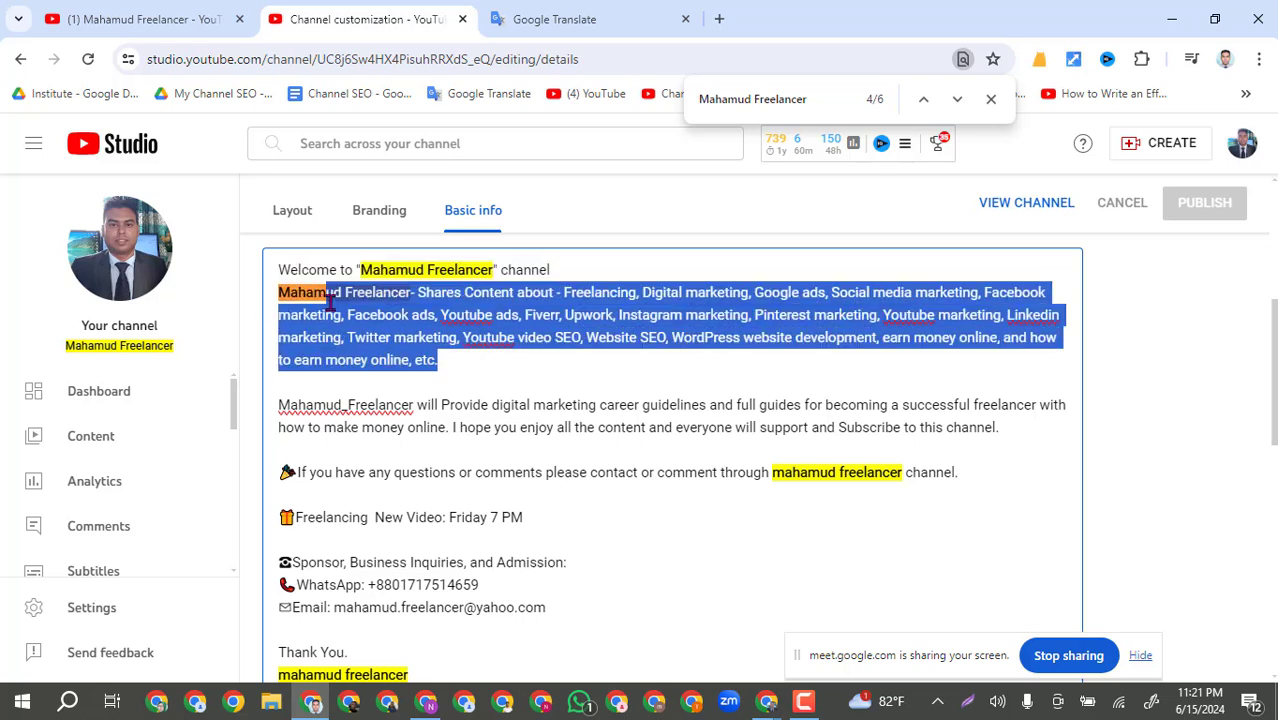
left_click_drag(550, 273, 234, 283)
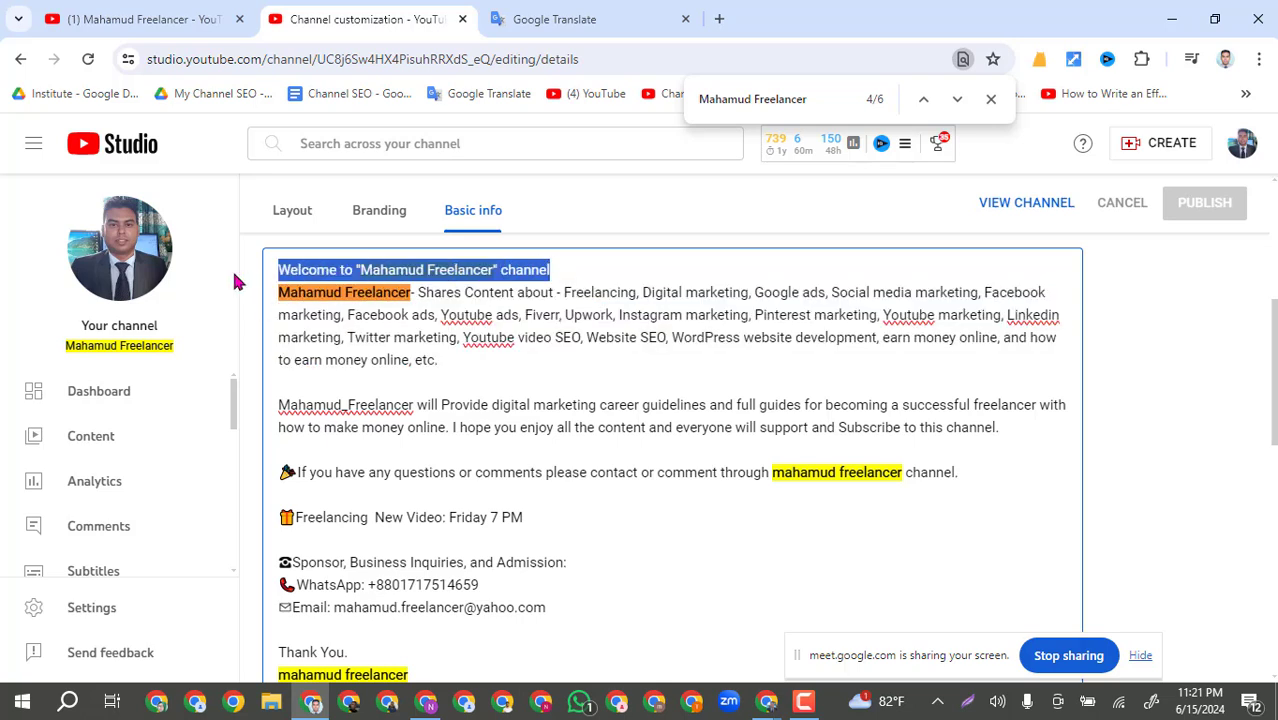
left_click(281, 404)
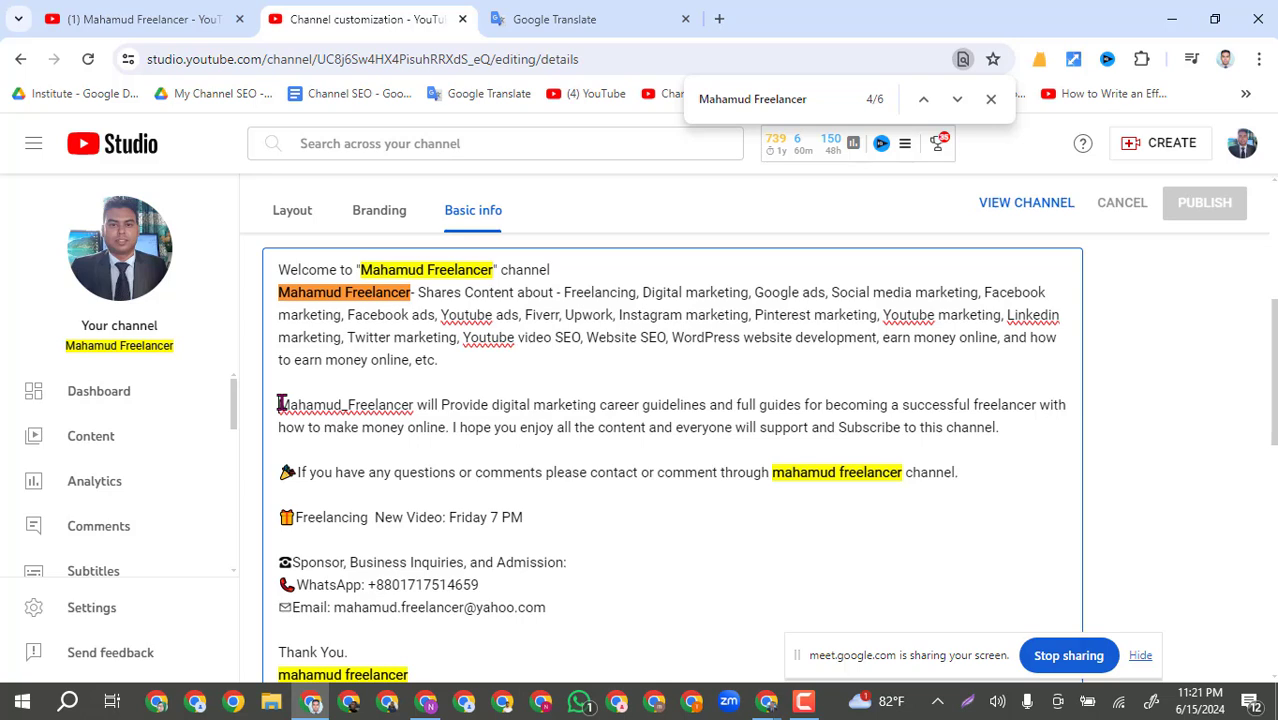
Examine how the channel name is written with an underscore at the start of the second paragraph.
left_click_drag(281, 404, 392, 414)
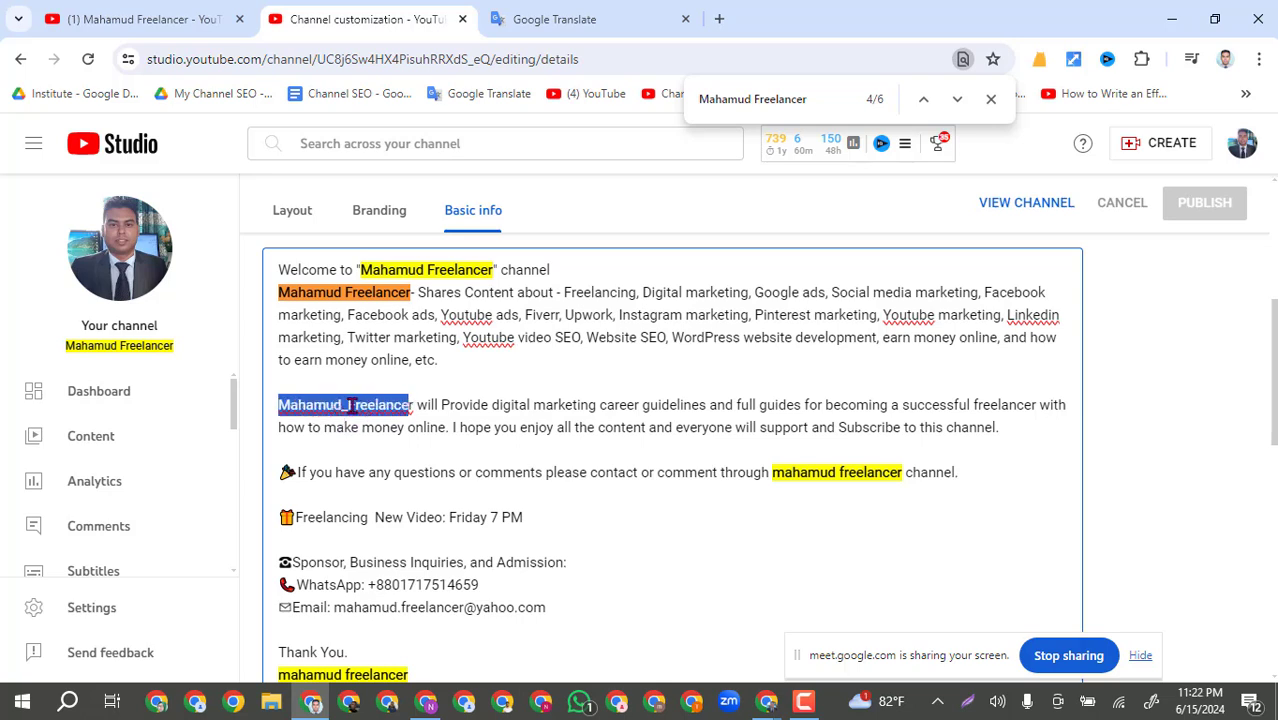
left_click(348, 428)
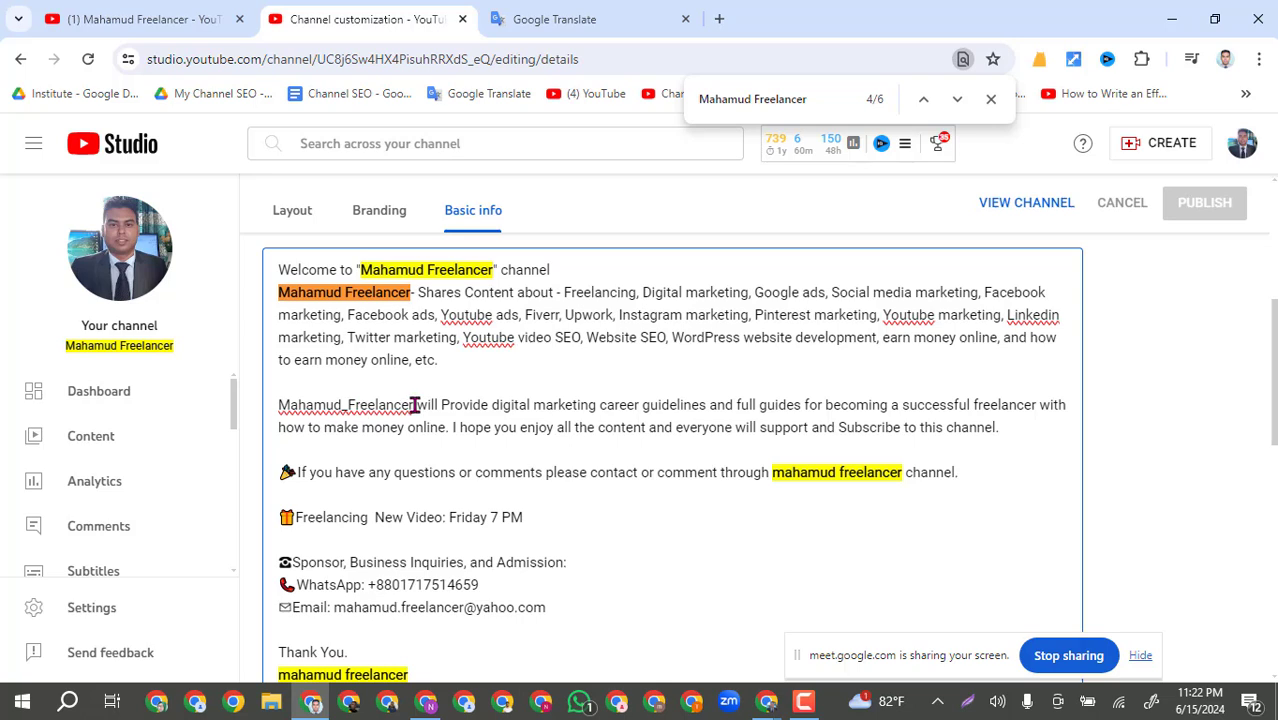
left_click_drag(416, 405, 349, 405)
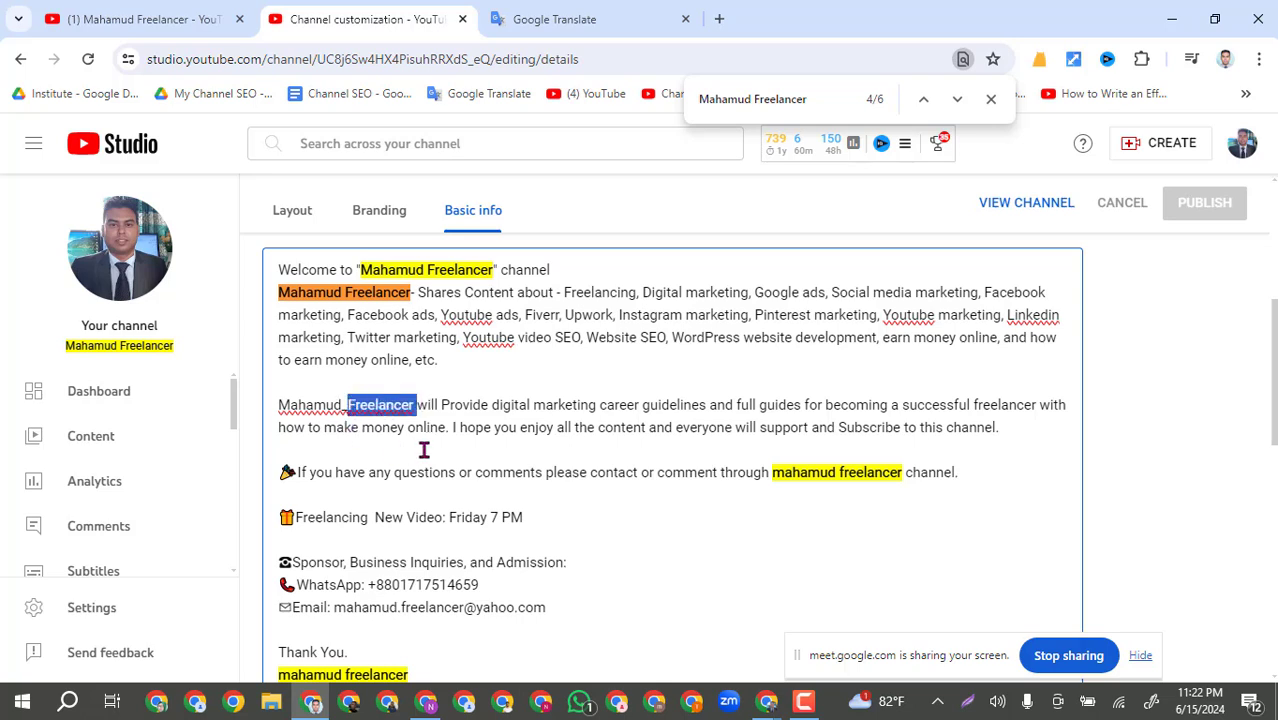
left_click(414, 405)
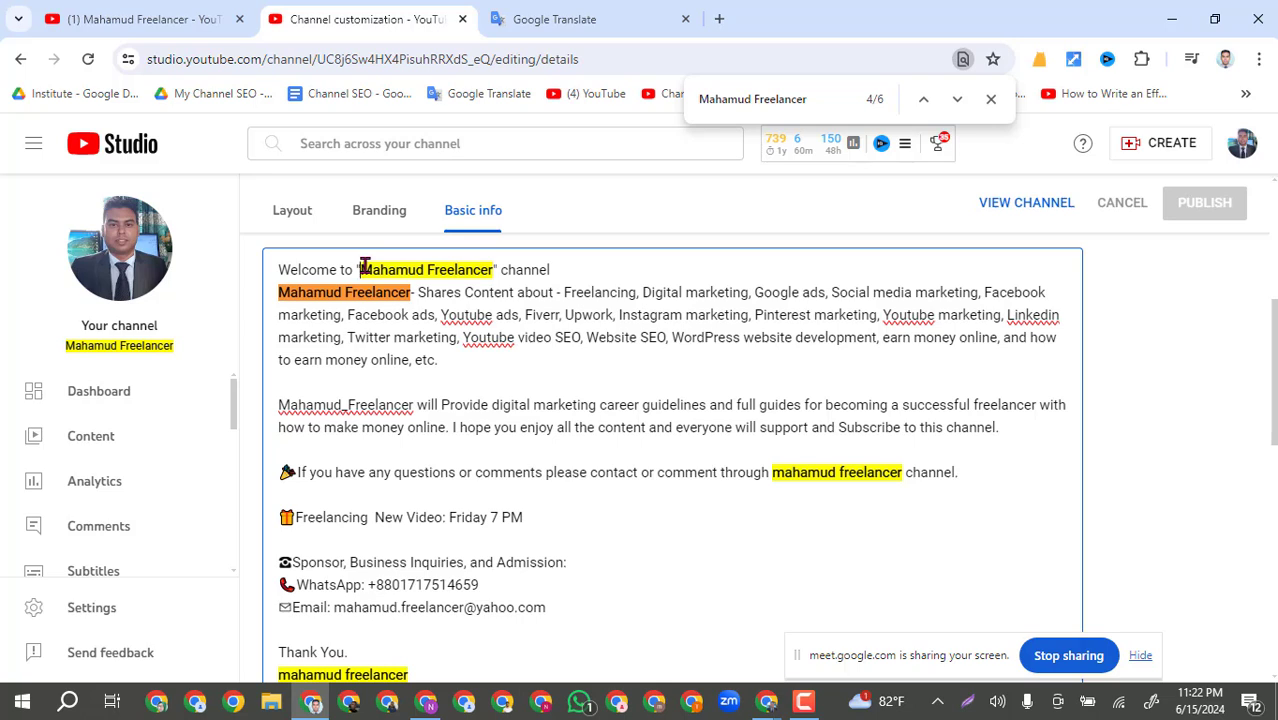
Review where the channel name is repeated in the description: the welcome line, the questions-and-comments line and the sign-off.
left_click_drag(361, 269, 498, 270)
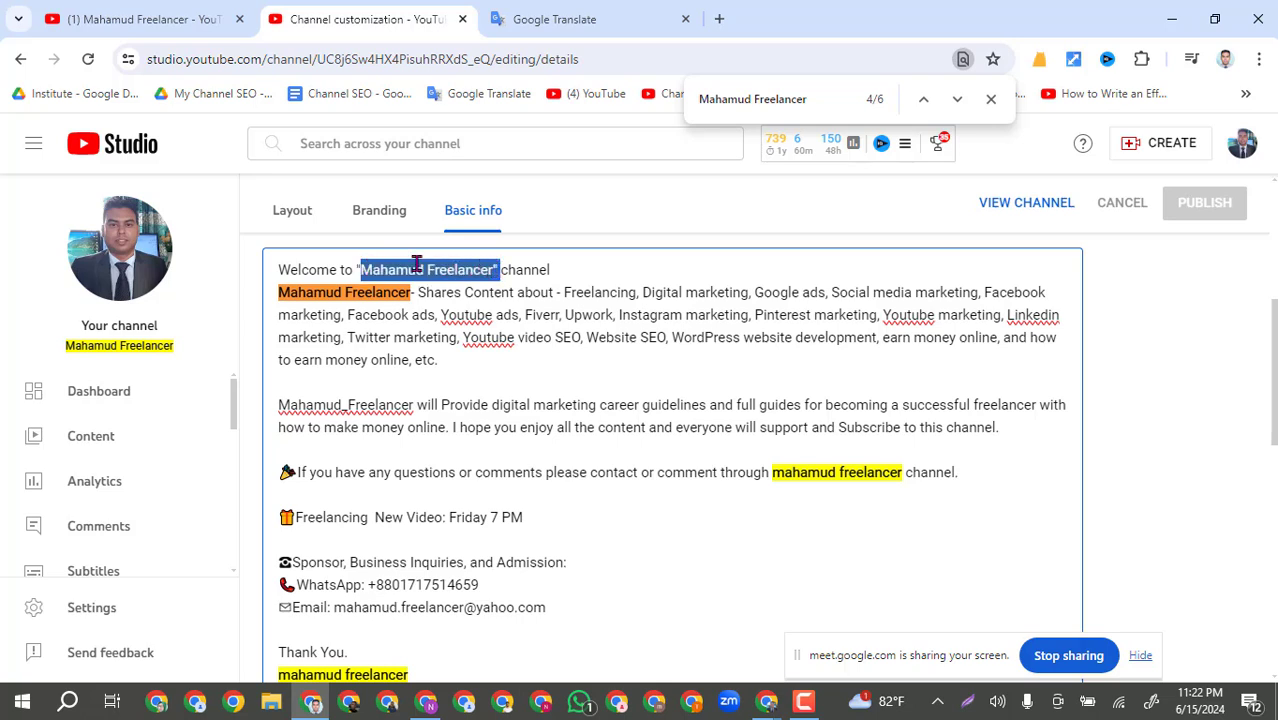
left_click(788, 538)
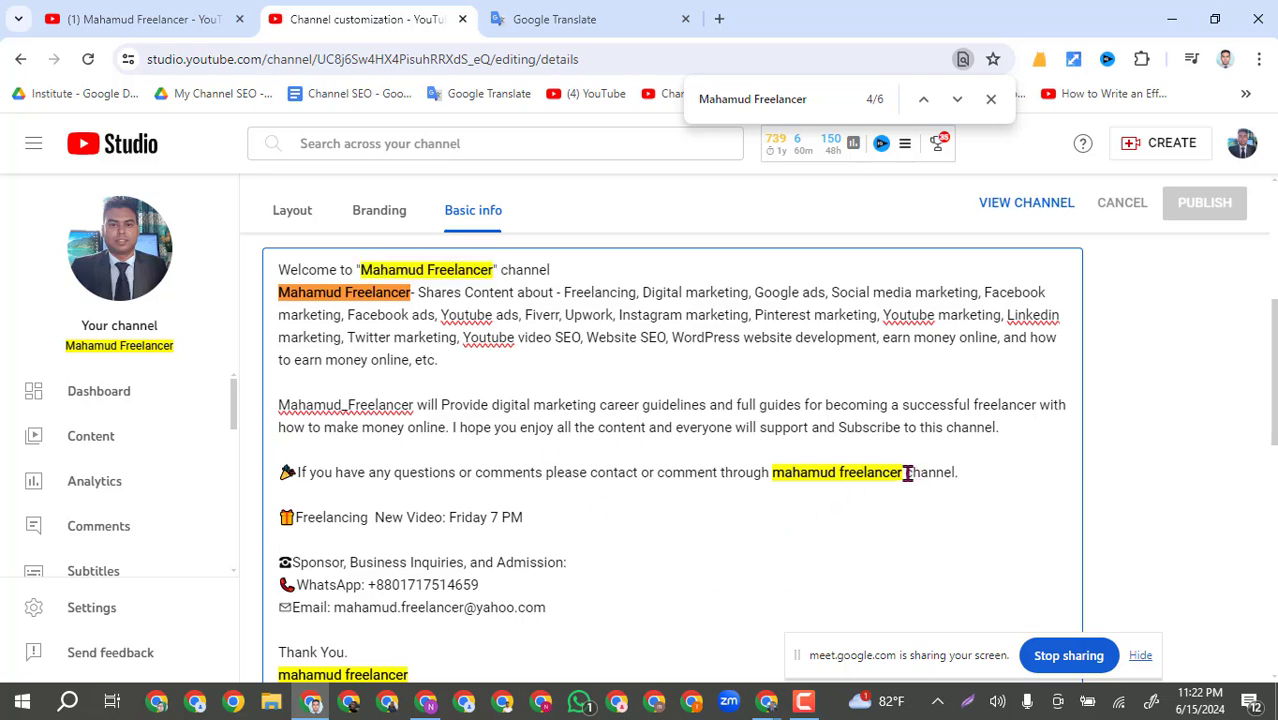
left_click_drag(904, 472, 771, 470)
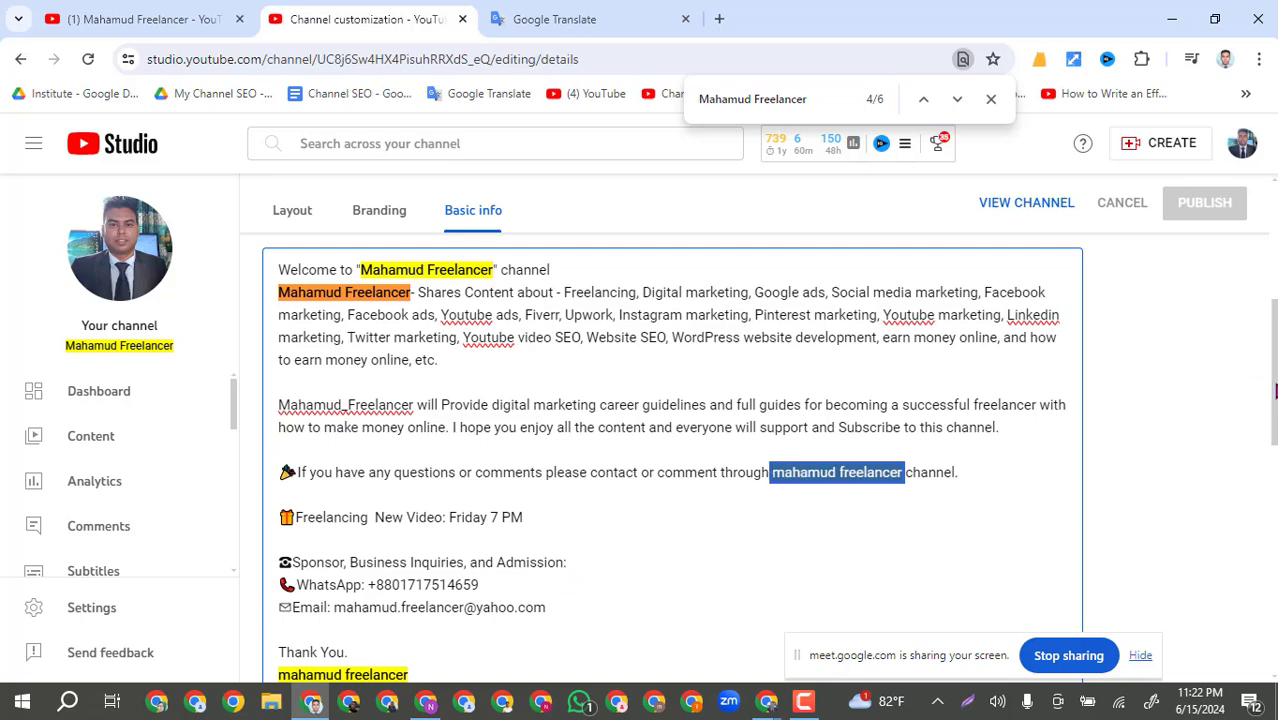
scroll(1272, 388, "down", 1)
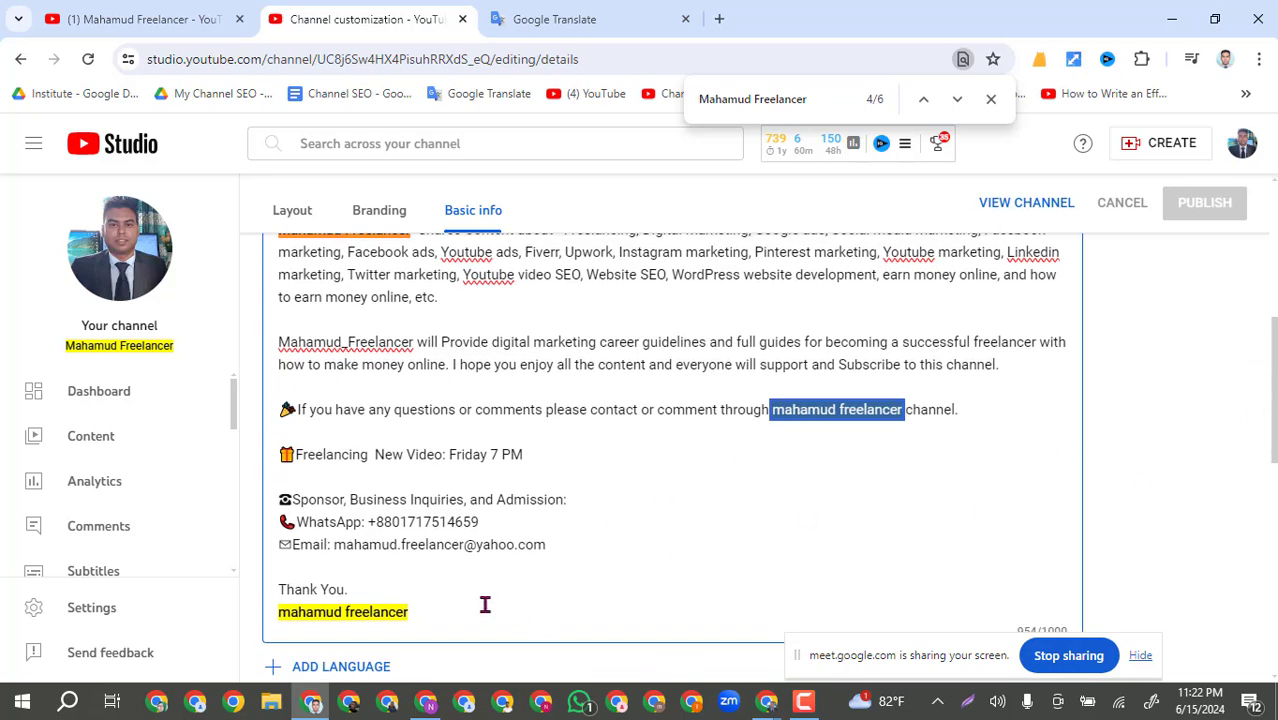
left_click(432, 612)
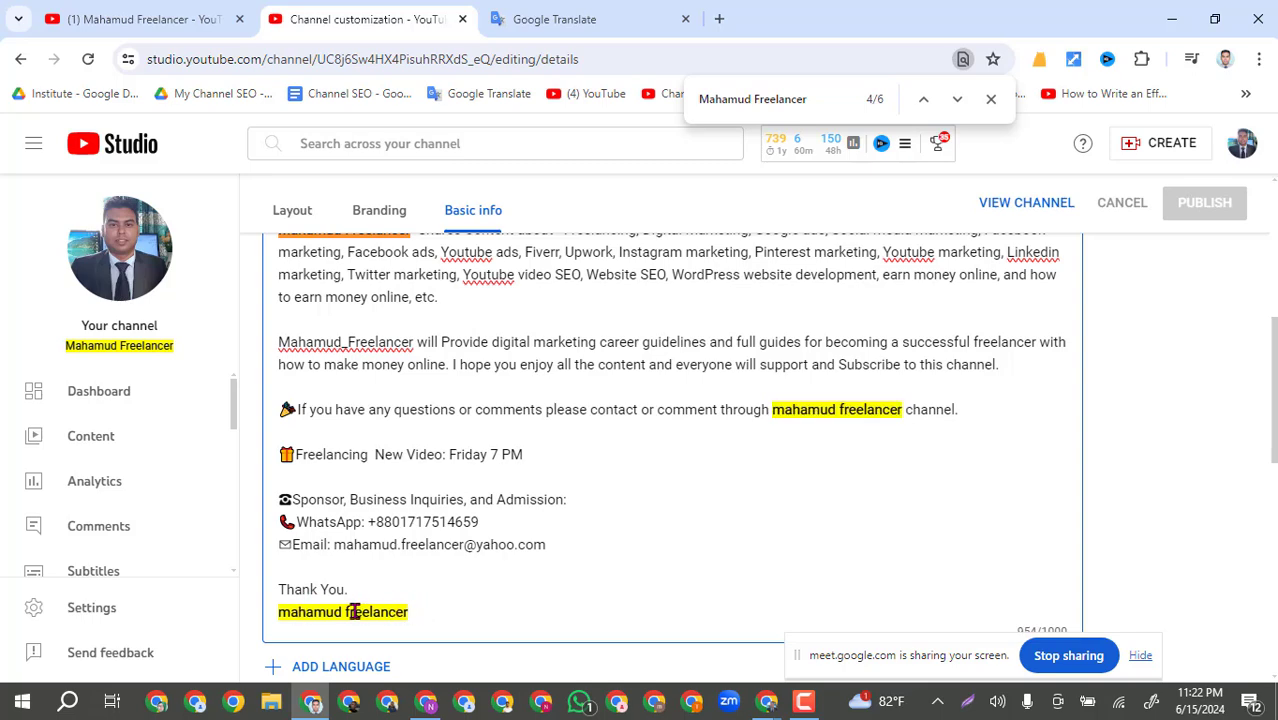
key("ctrl+a")
left_click(533, 586)
Compare the opening keyword paragraph with the career guidelines paragraph, and look over the remaining lines of the description.
left_click_drag(1274, 357, 1274, 313)
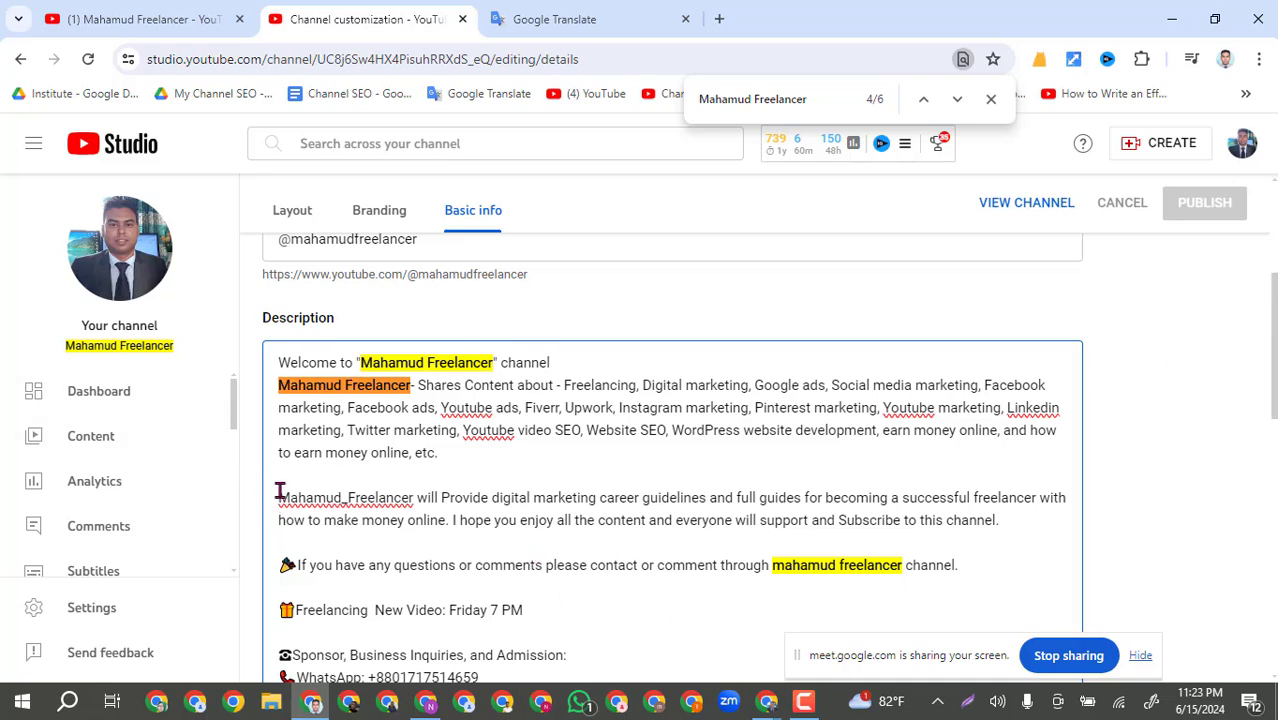
left_click_drag(460, 454, 278, 364)
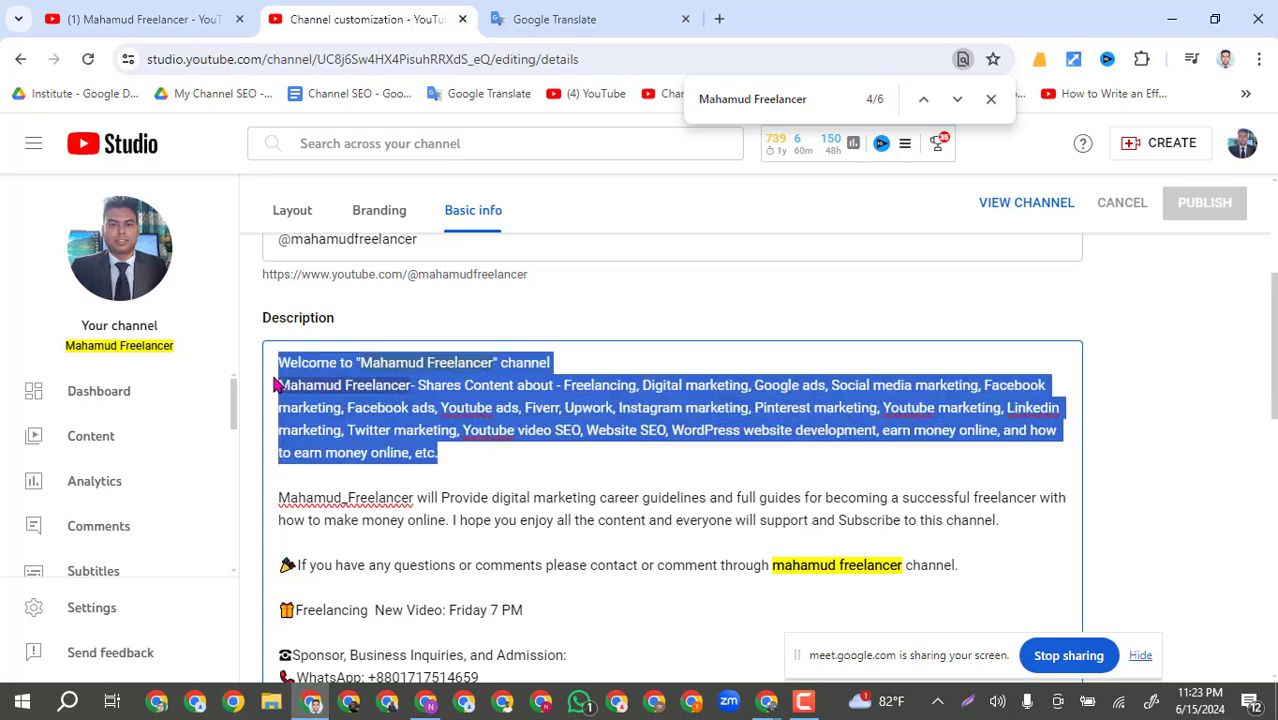
left_click(459, 461)
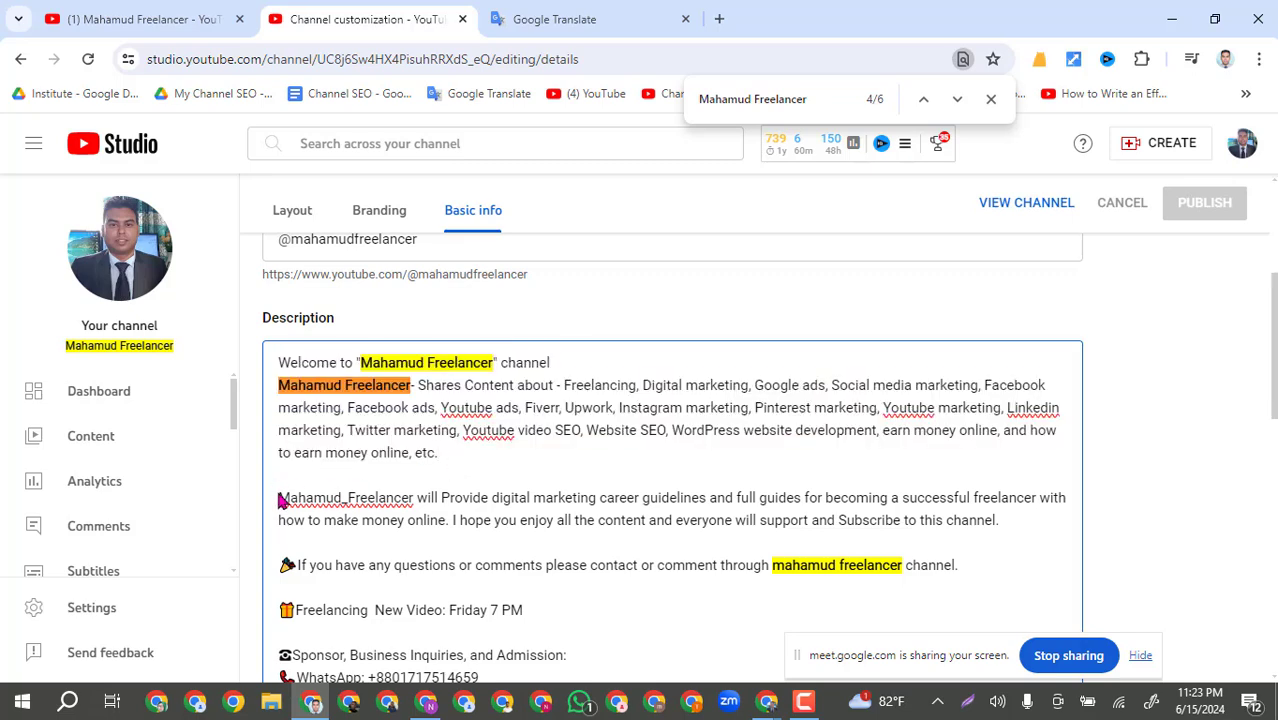
left_click_drag(278, 497, 1012, 528)
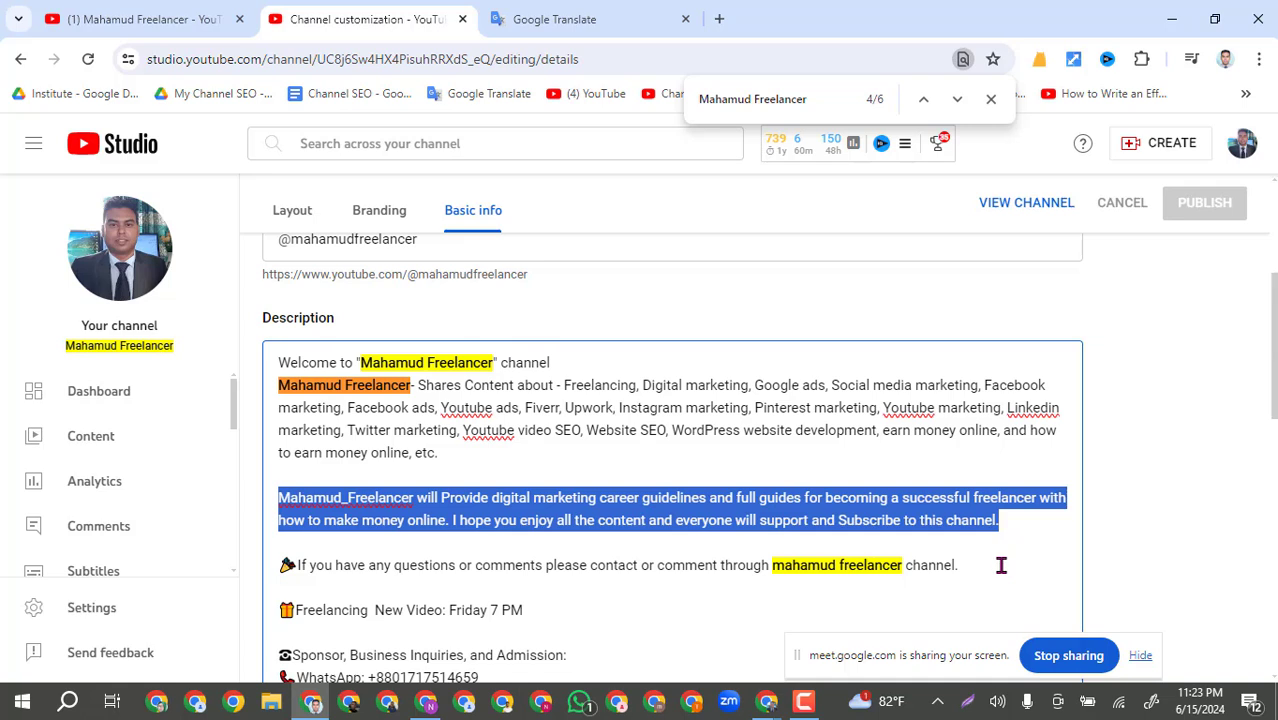
left_click(524, 451)
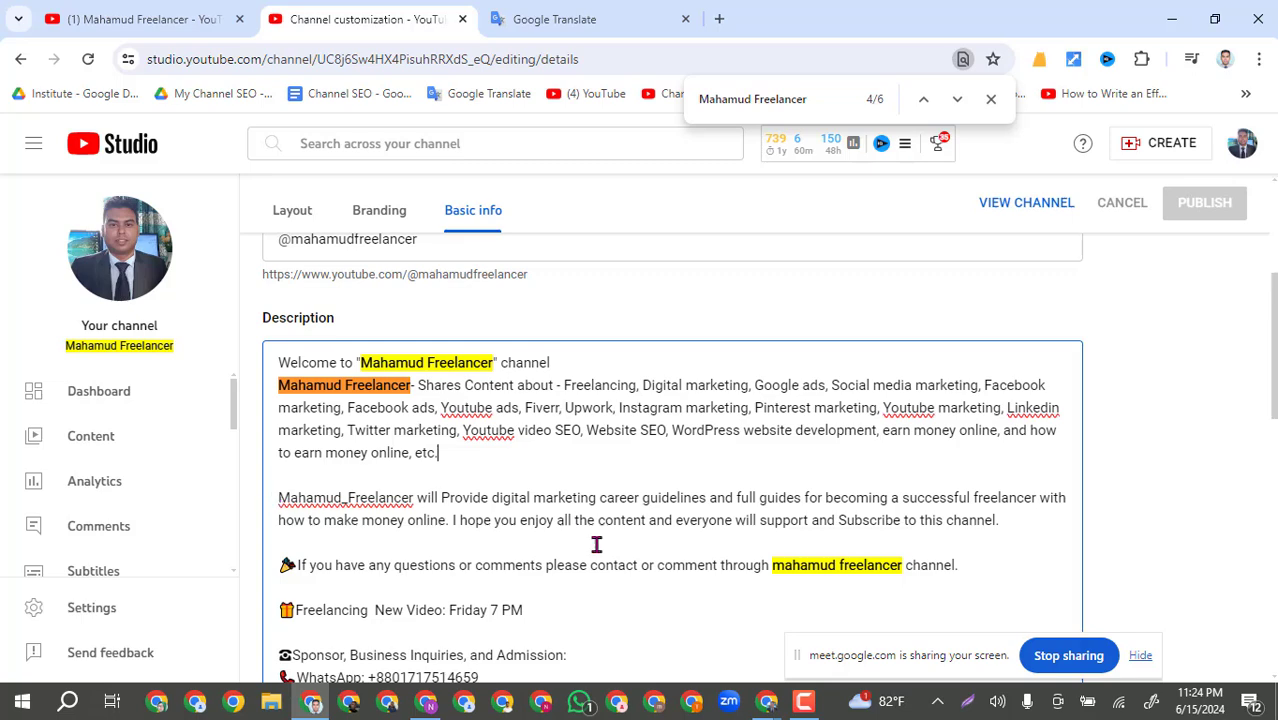
scroll(1270, 390, "down", 1)
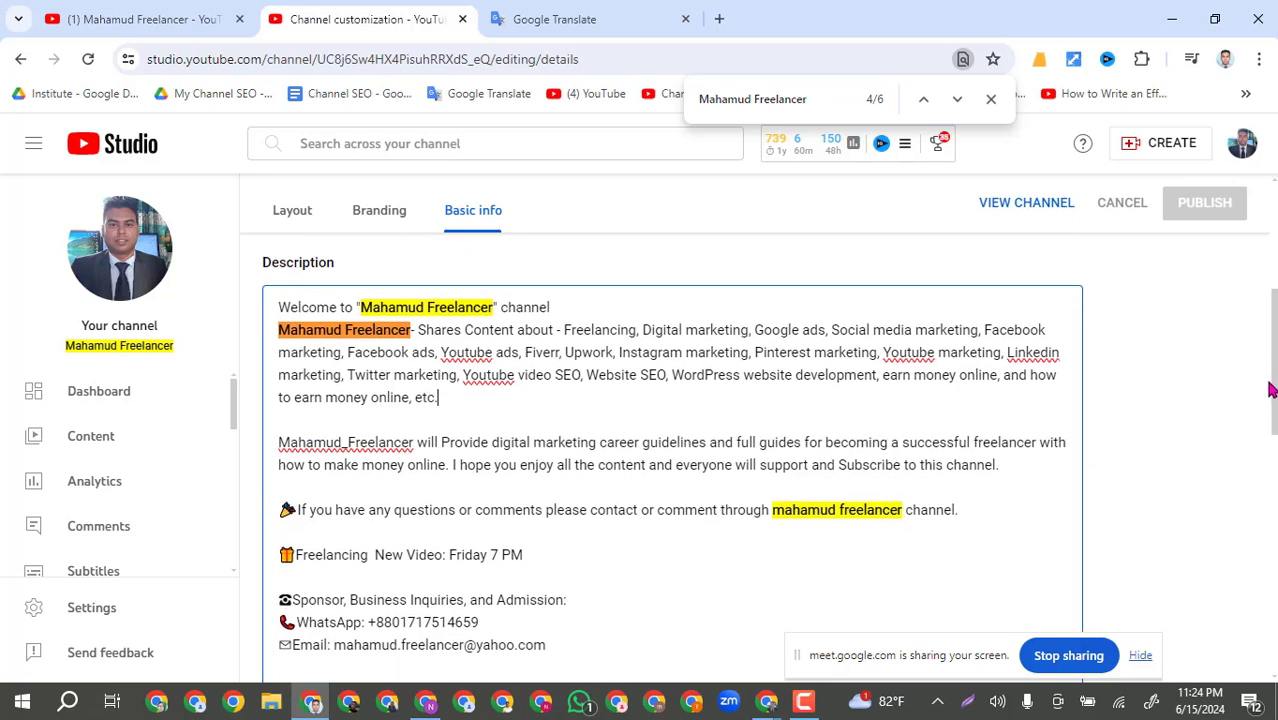
scroll(1270, 397, "down", 1)
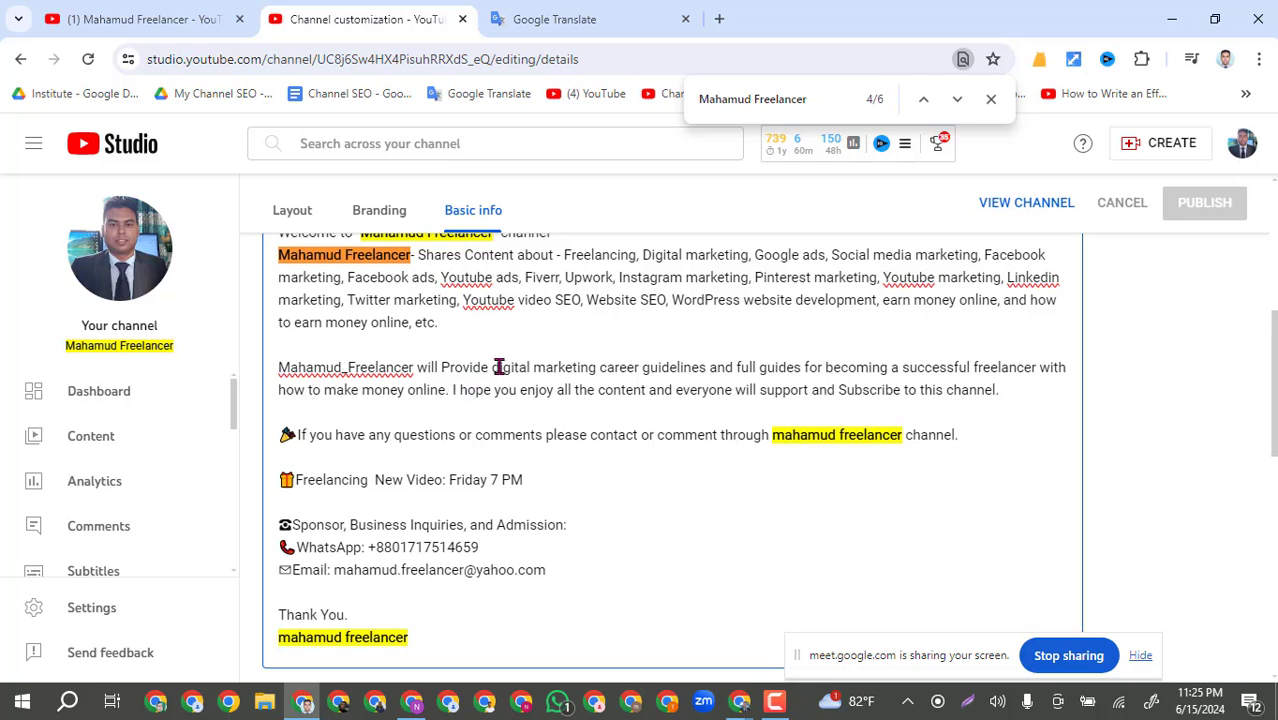
Search the page for "digital marketing", the keyword used in the career guidelines paragraph.
left_click_drag(491, 367, 600, 369)
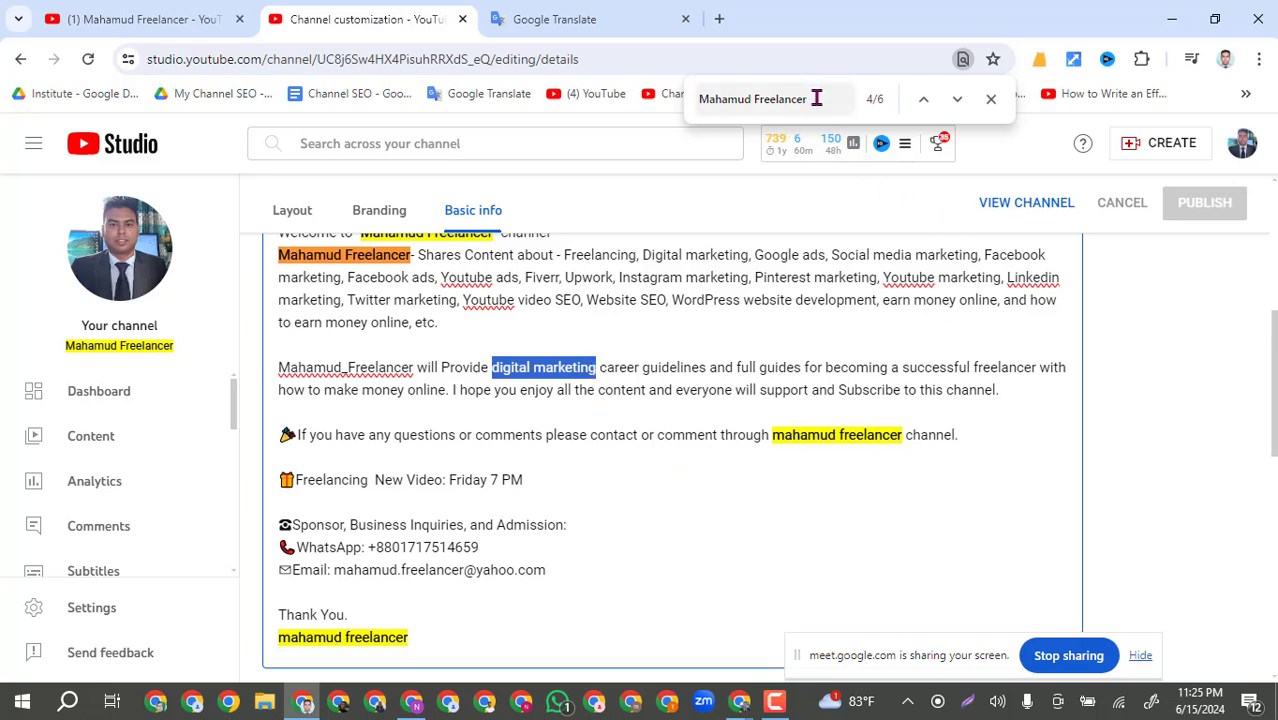
left_click_drag(813, 99, 697, 99)
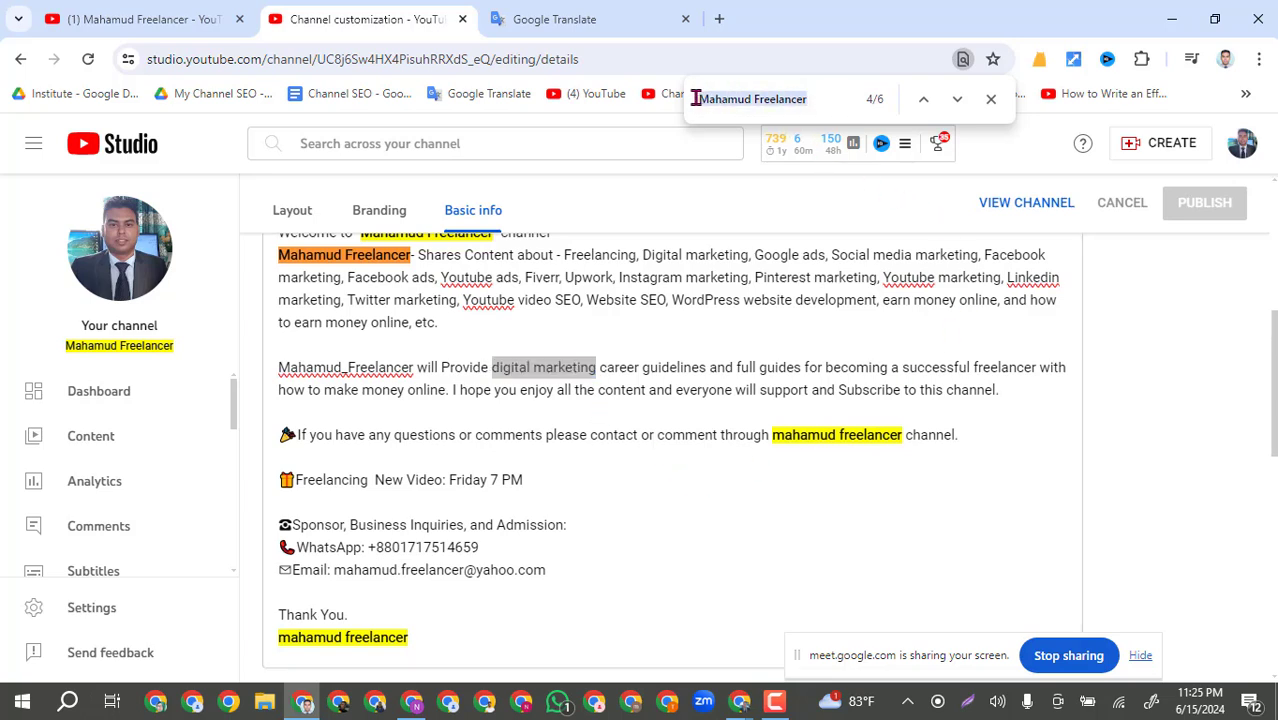
type("digita")
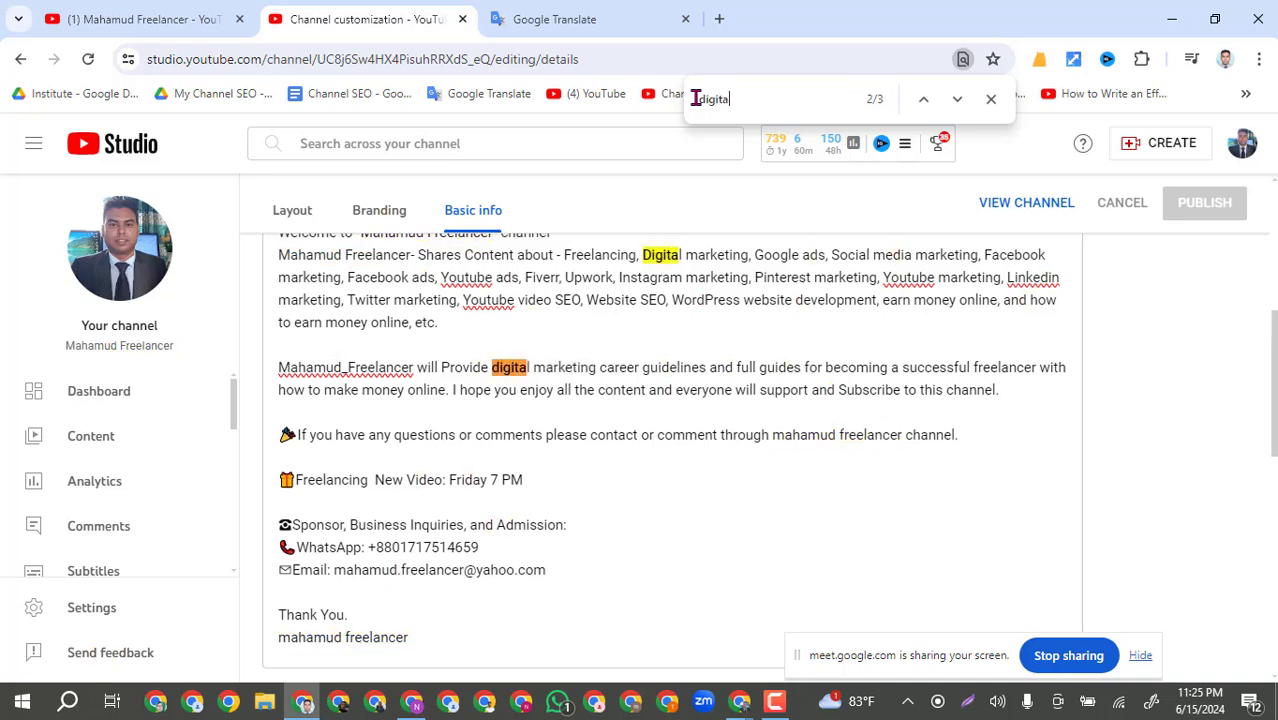
type("l marke")
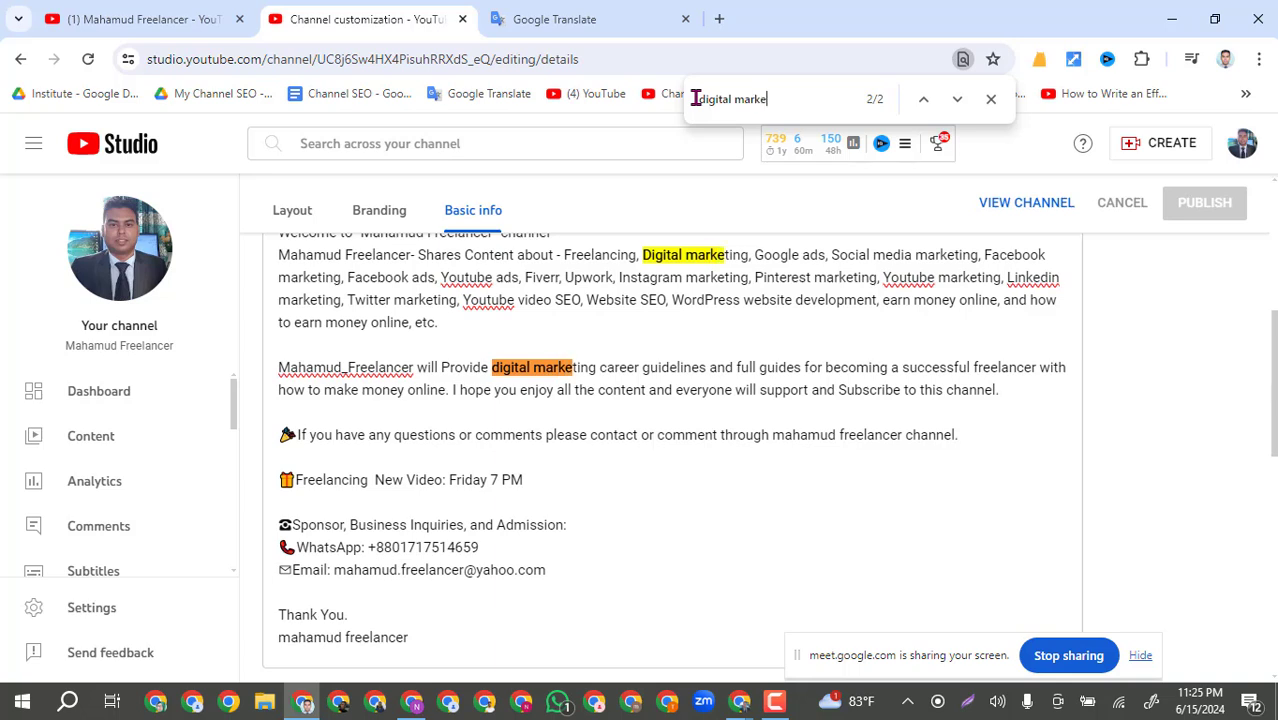
type("ting")
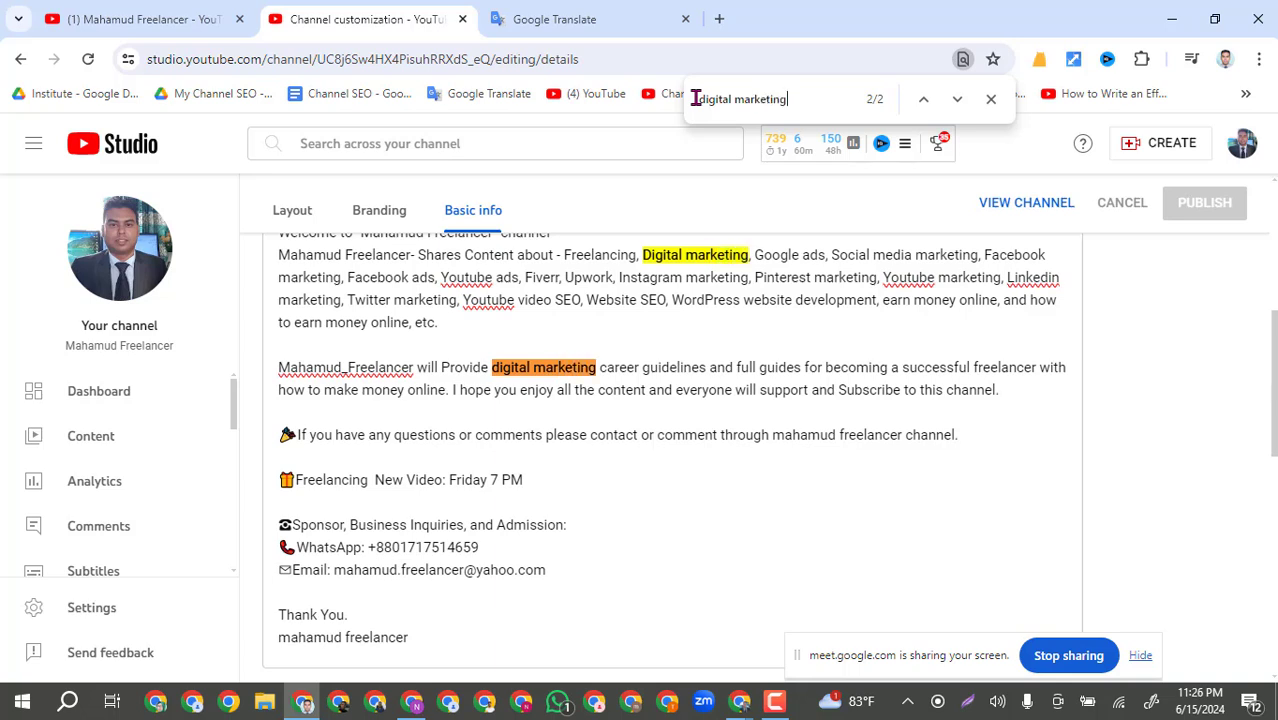
scroll(692, 317, "up", 1)
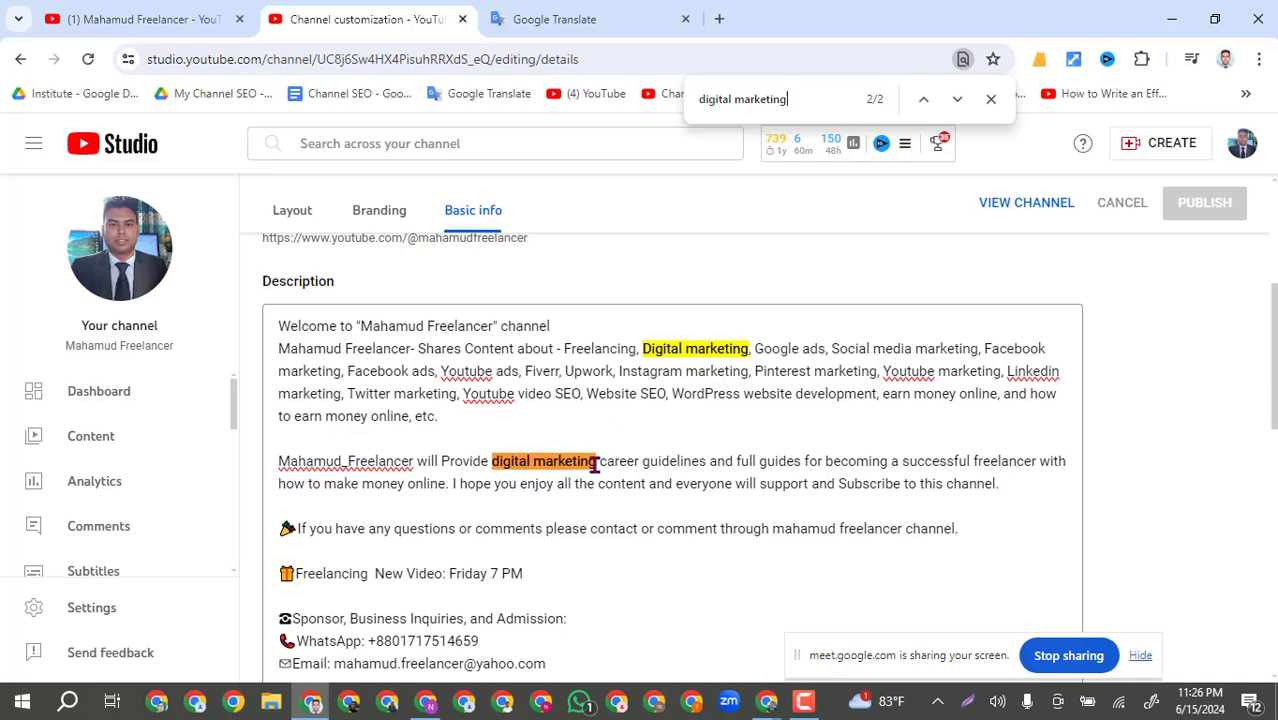
Compare "freelancer" in the second paragraph with "Freelancing" in the keyword list, and examine the phrase "make money online".
left_click(640, 505)
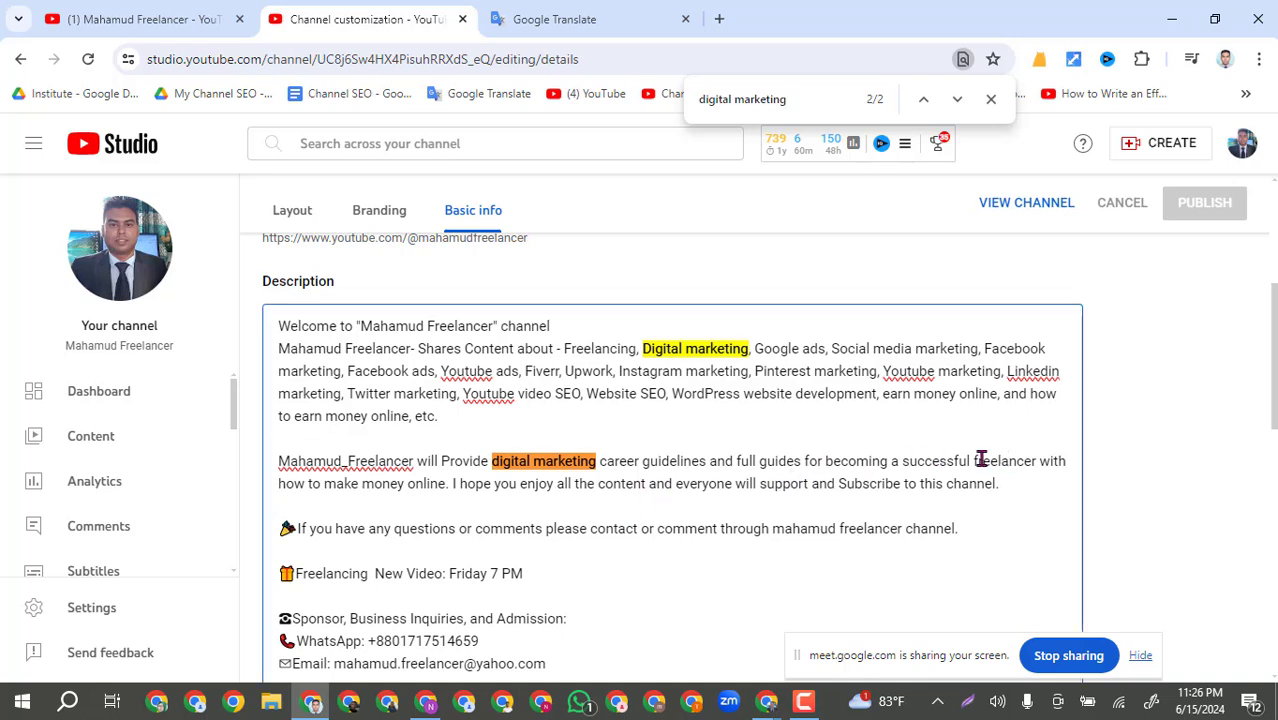
left_click_drag(976, 460, 1040, 461)
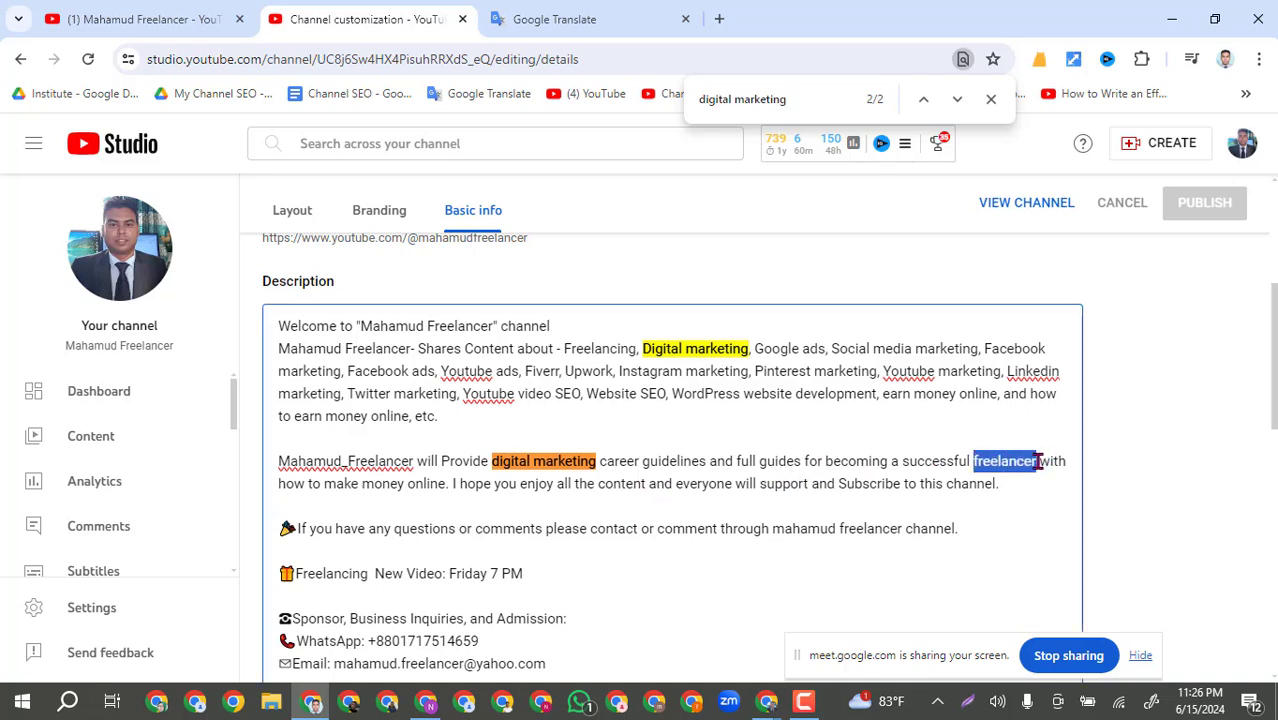
left_click_drag(565, 348, 636, 348)
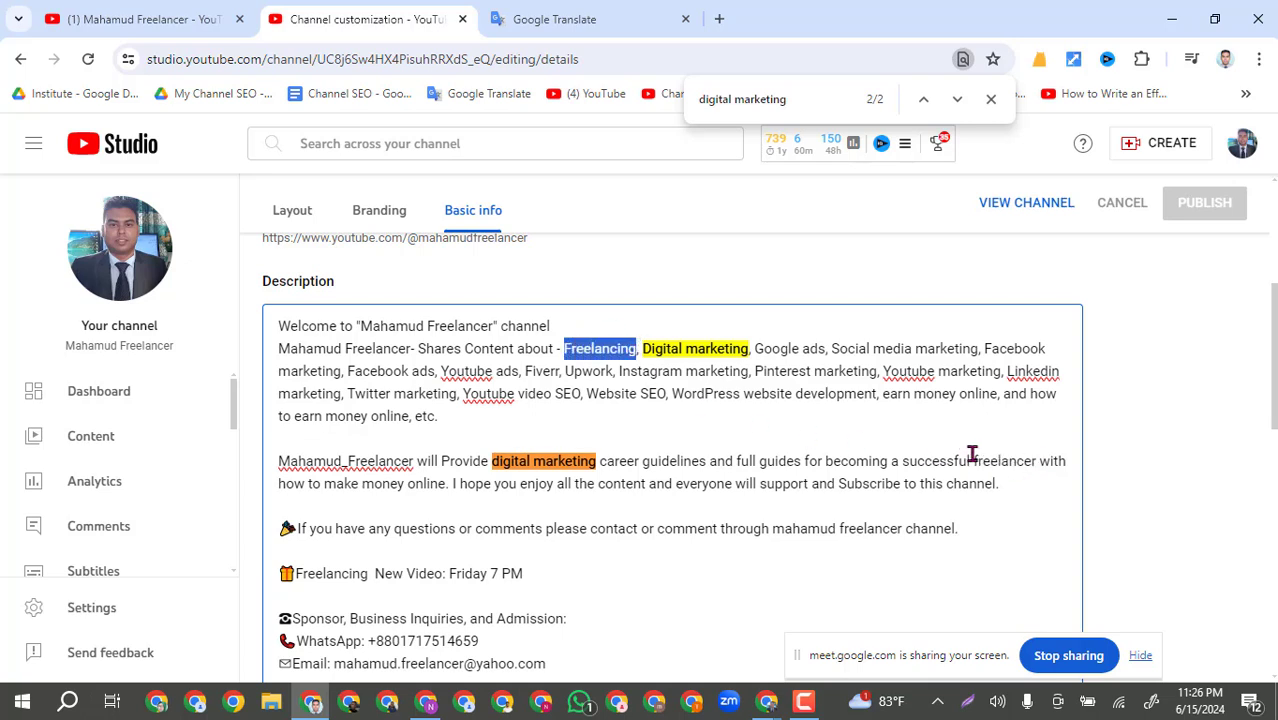
left_click_drag(974, 460, 1038, 462)
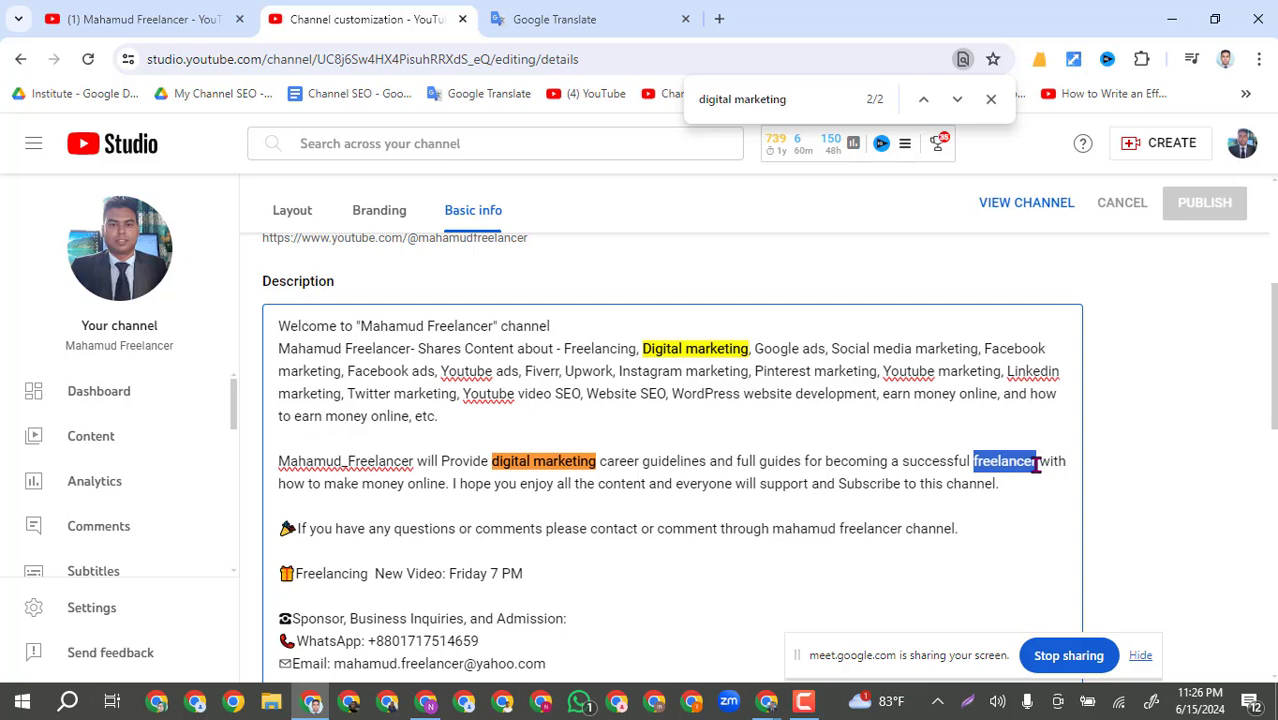
left_click_drag(323, 484, 455, 484)
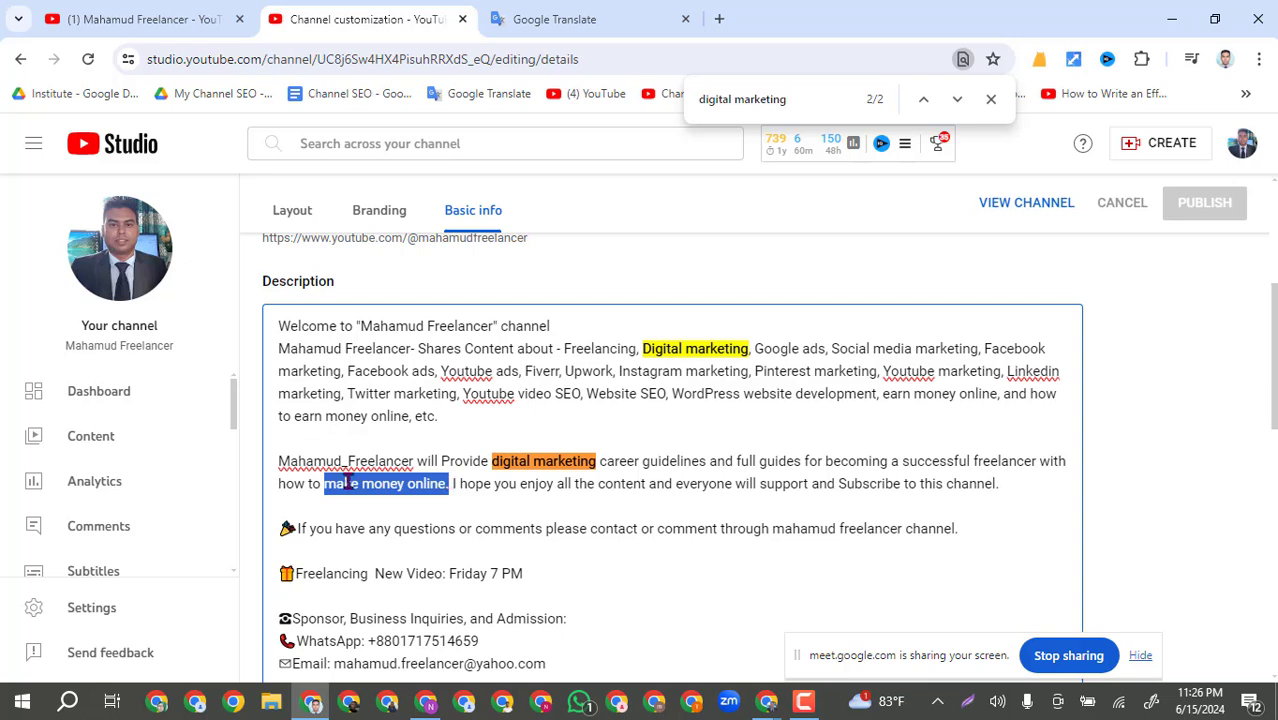
Copy "how to make money online." from the second paragraph and open the vidIQ keyword research page in a new browser tab.
left_click_drag(281, 483, 455, 484)
key("ctrl+c")
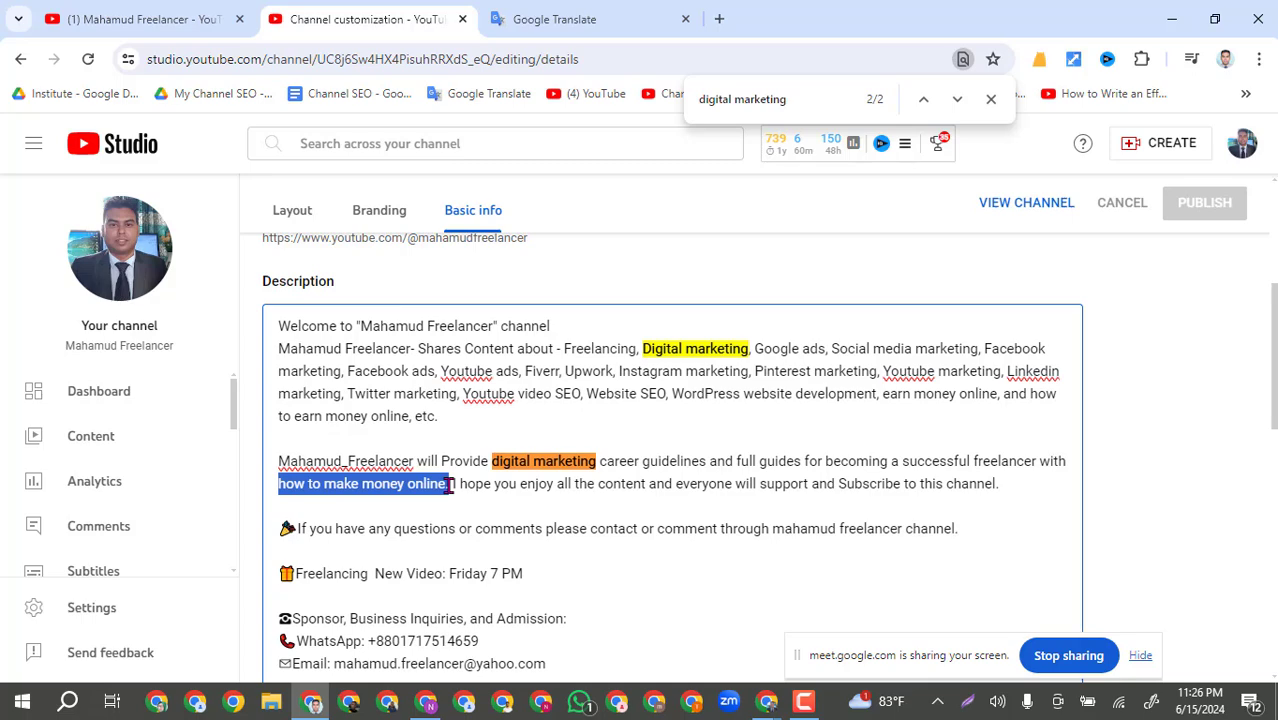
left_click(645, 12)
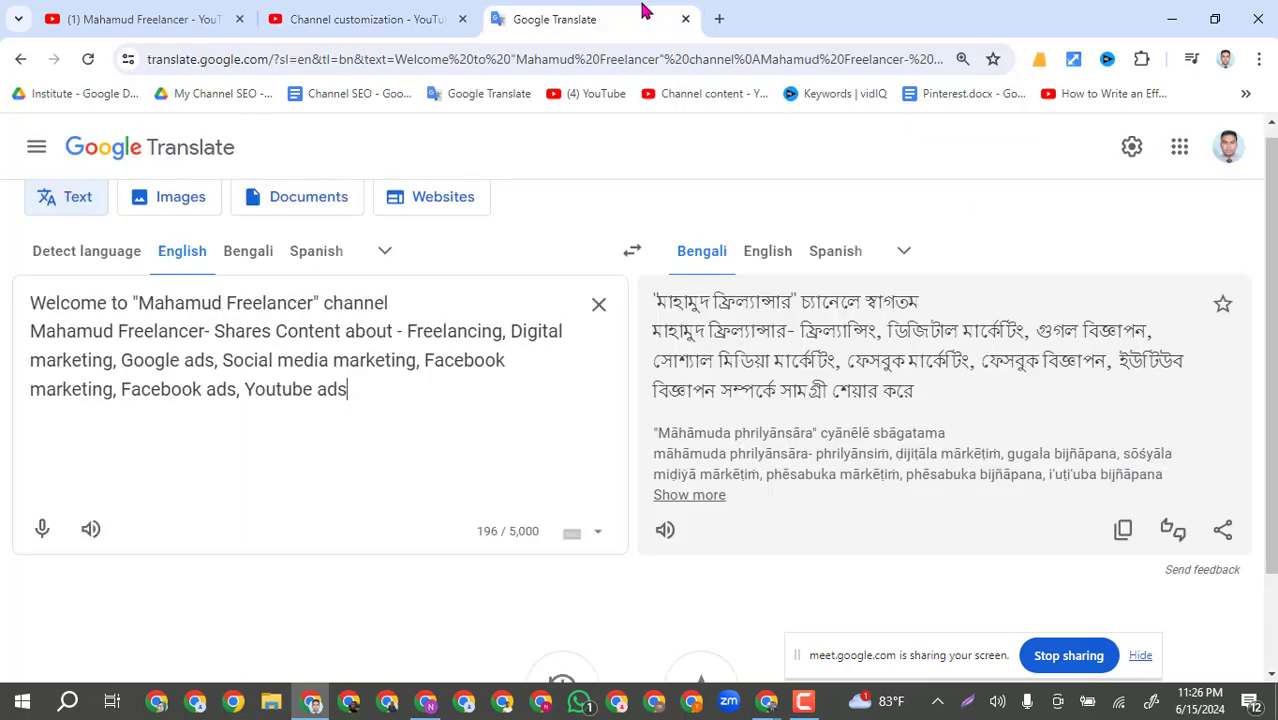
left_click(719, 19)
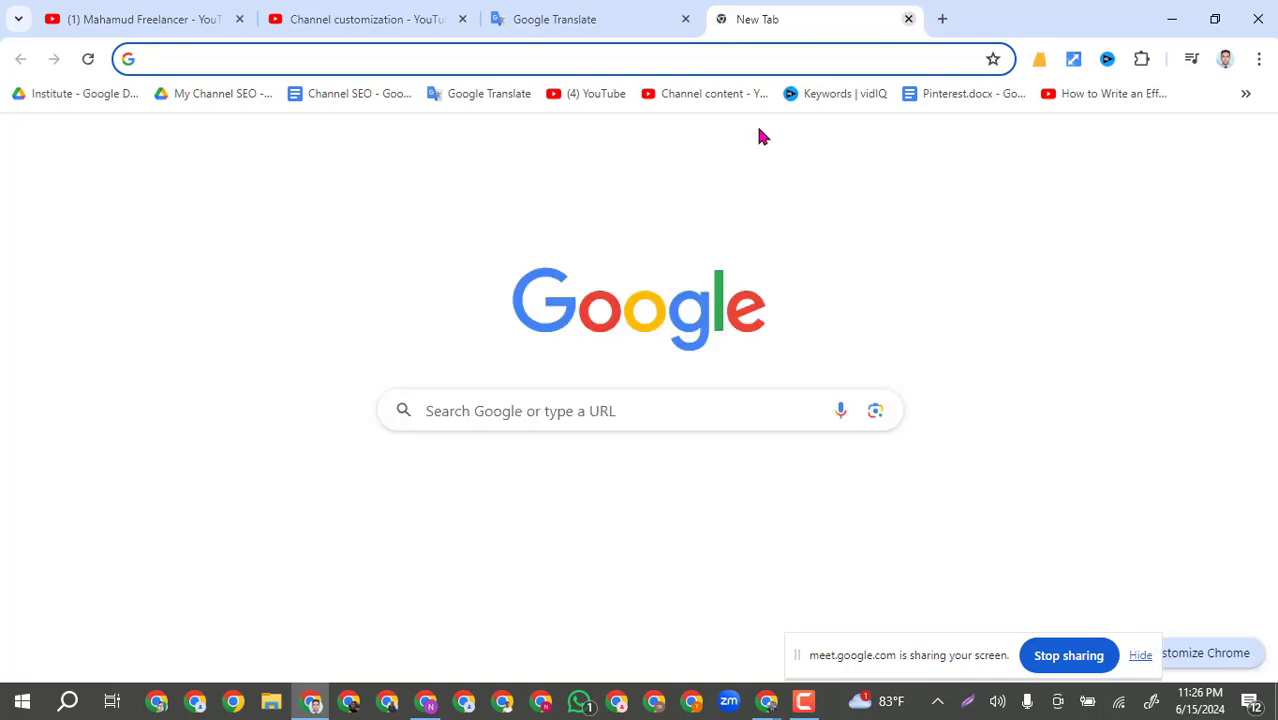
left_click(834, 94)
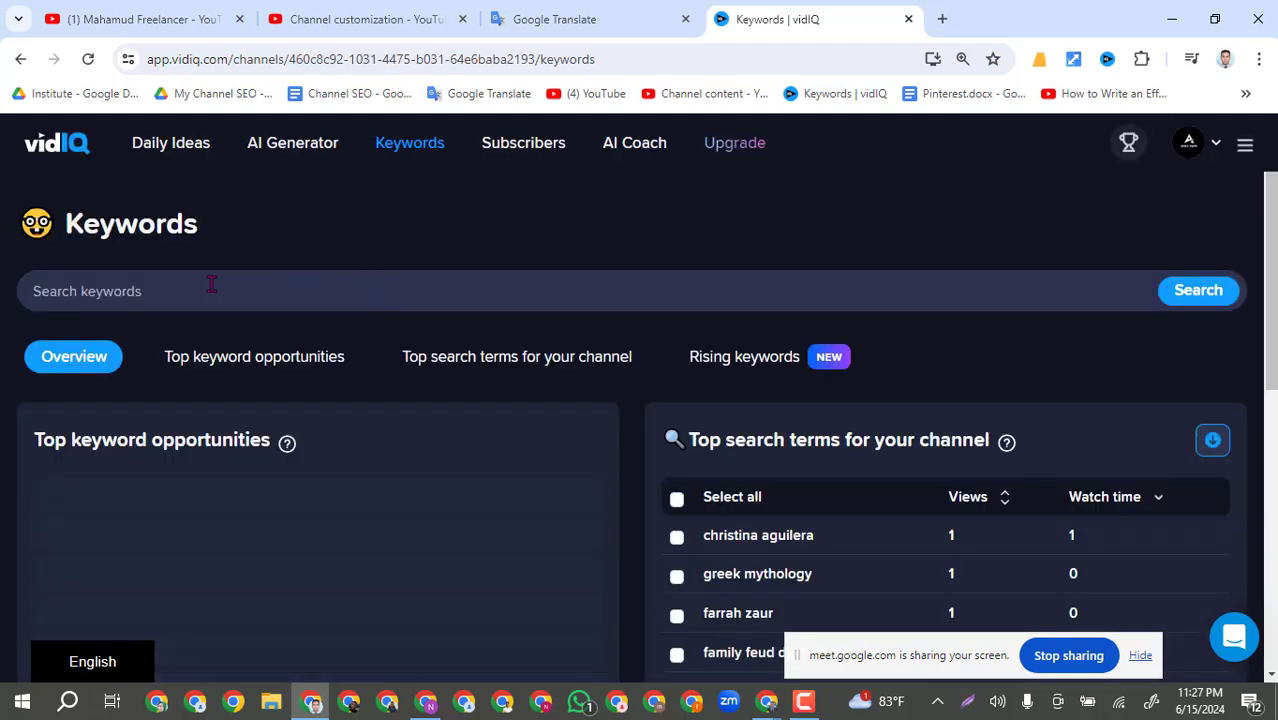
Look up the copied phrase "how to make money online." in the keyword research and review its overview score and related keywords.
left_click(211, 284)
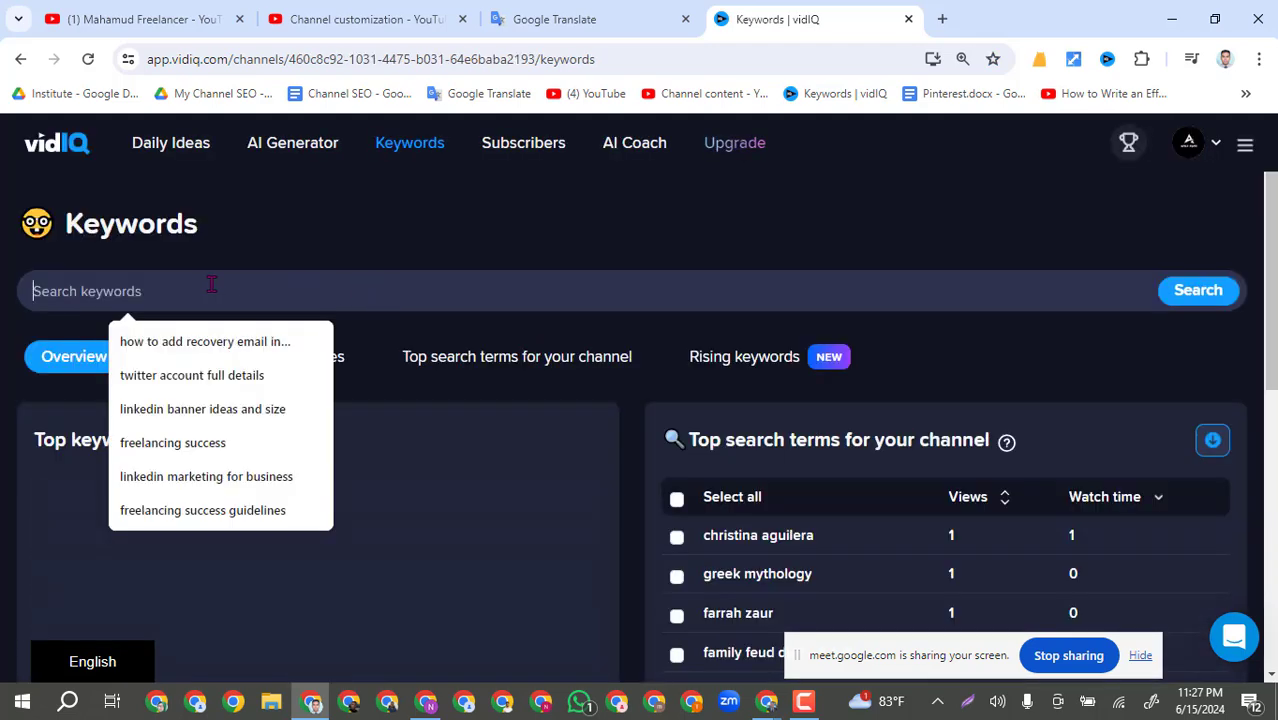
key("ctrl+v")
key("Return")
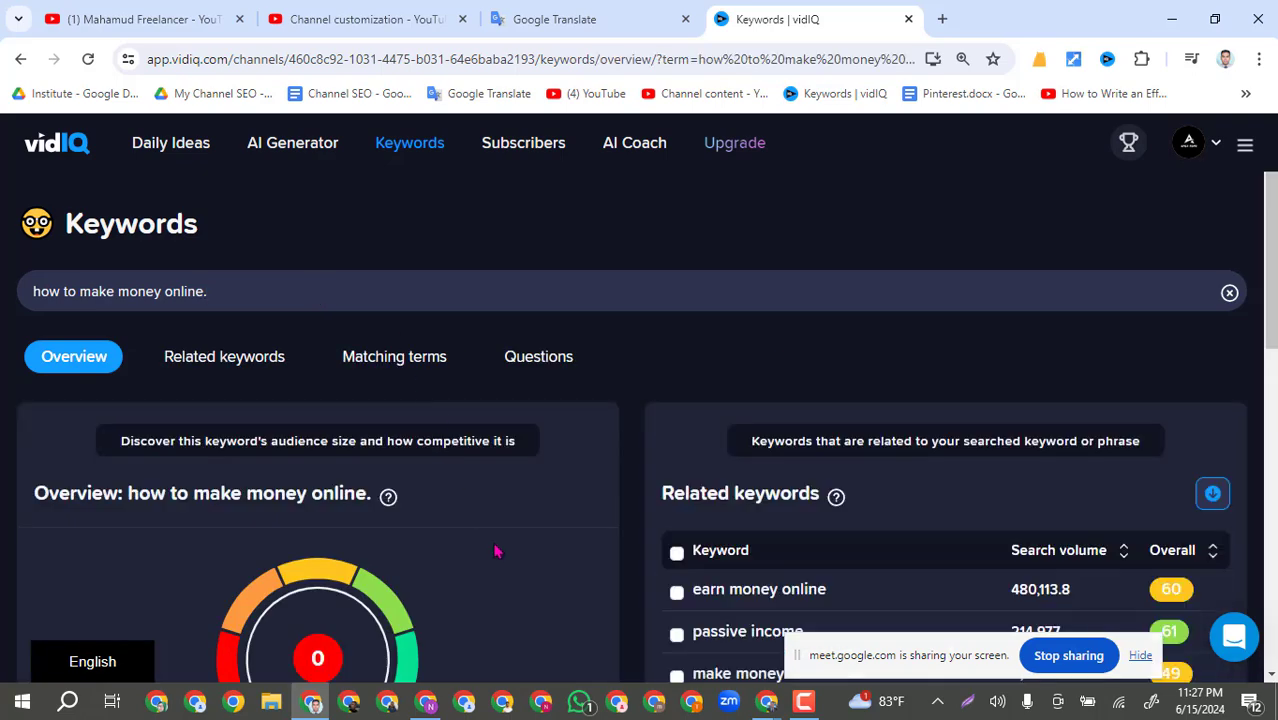
scroll(270, 593, "down", 3)
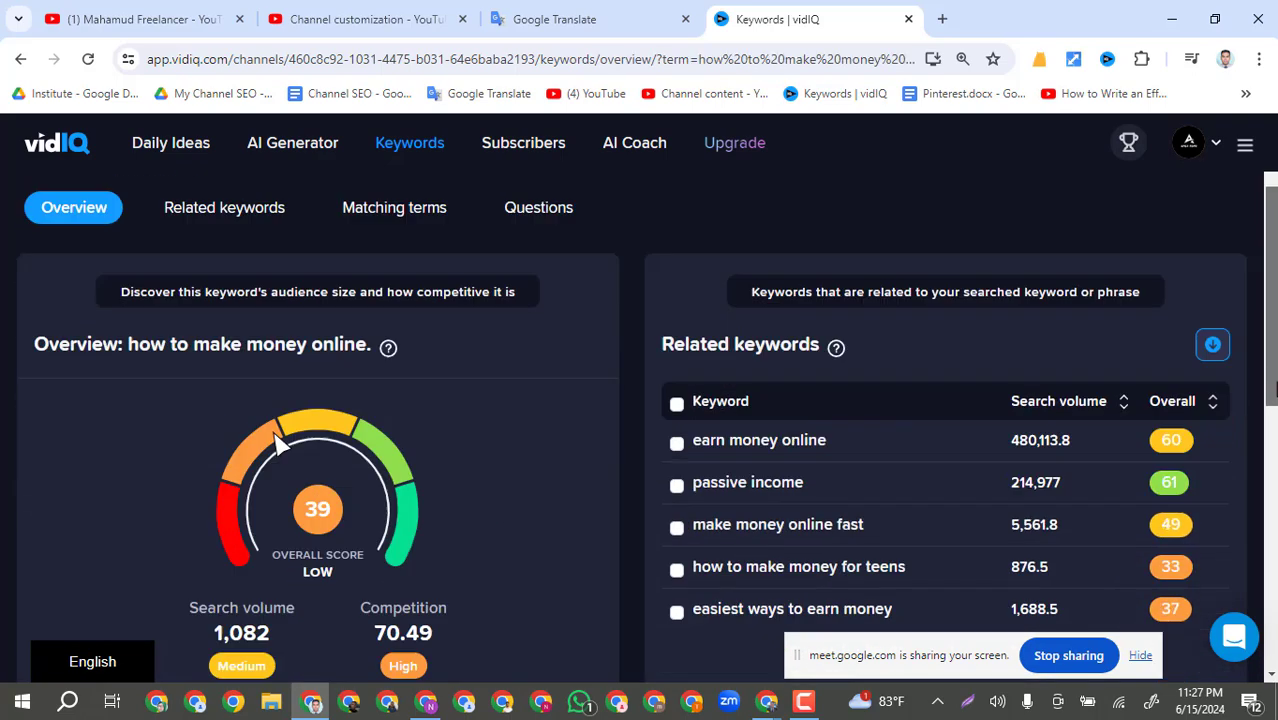
scroll(278, 592, "up", 3)
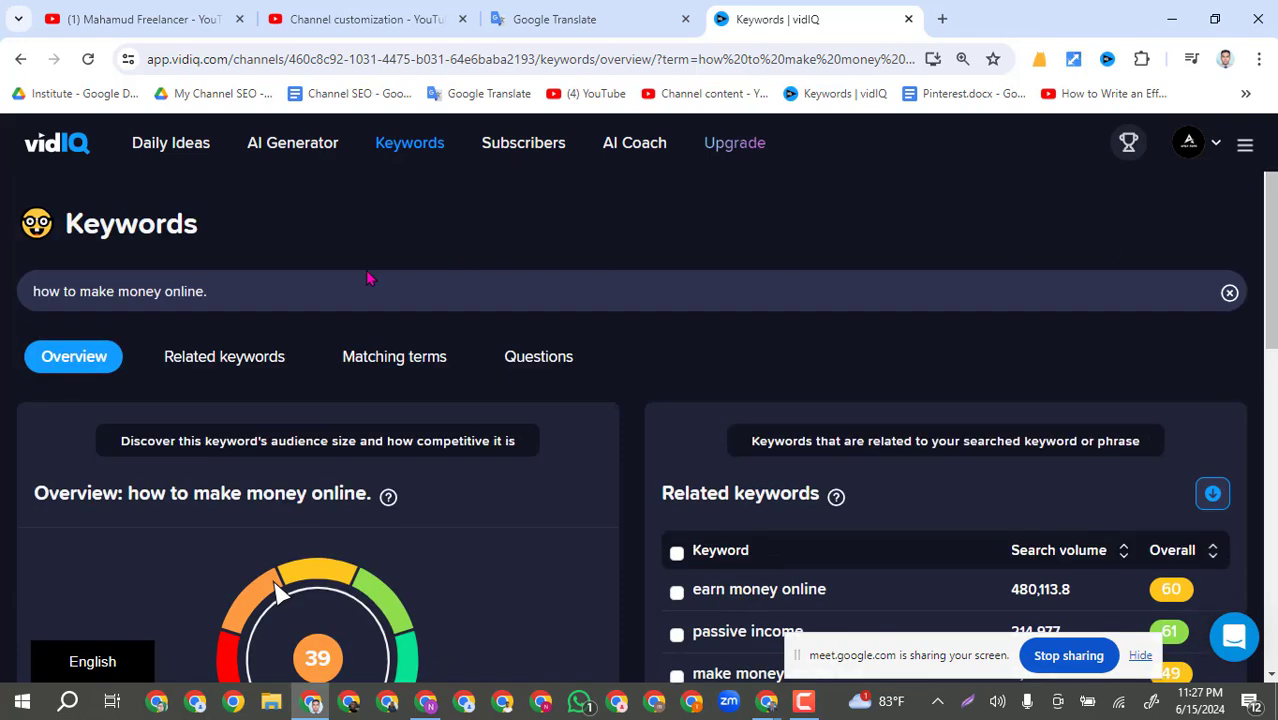
Shorten the keyword research query to "make money online." and look up its overview score.
left_click_drag(75, 290, 5, 297)
key("BackSpace")
key("Return")
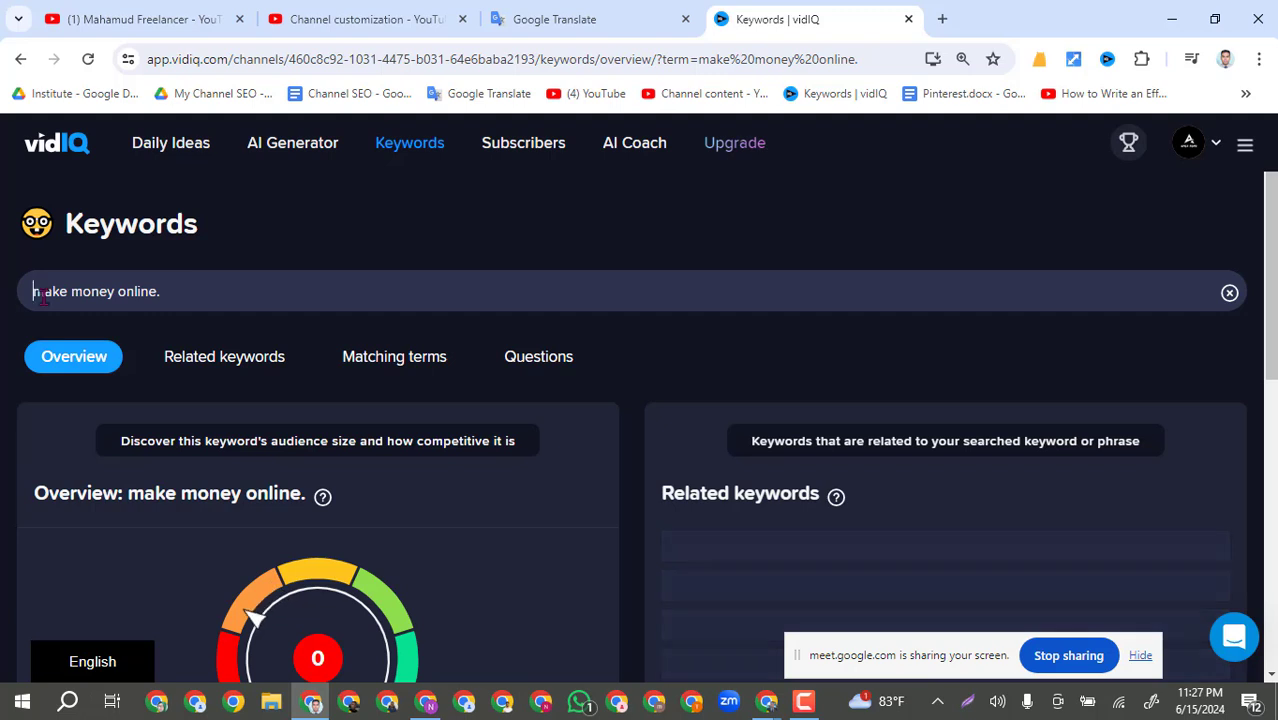
Look up "how to make money online" without the full stop and review its overall score, search volume, competition and related keywords.
key("ctrl+z")
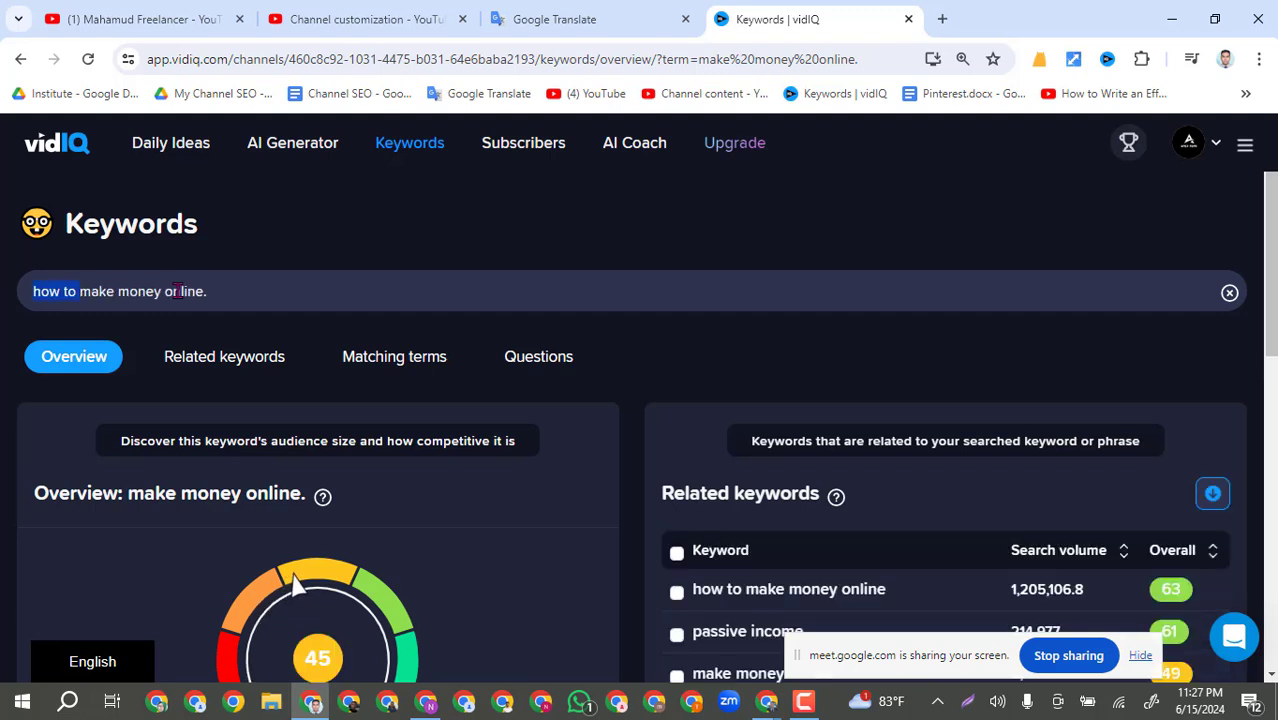
left_click(205, 291)
key("BackSpace")
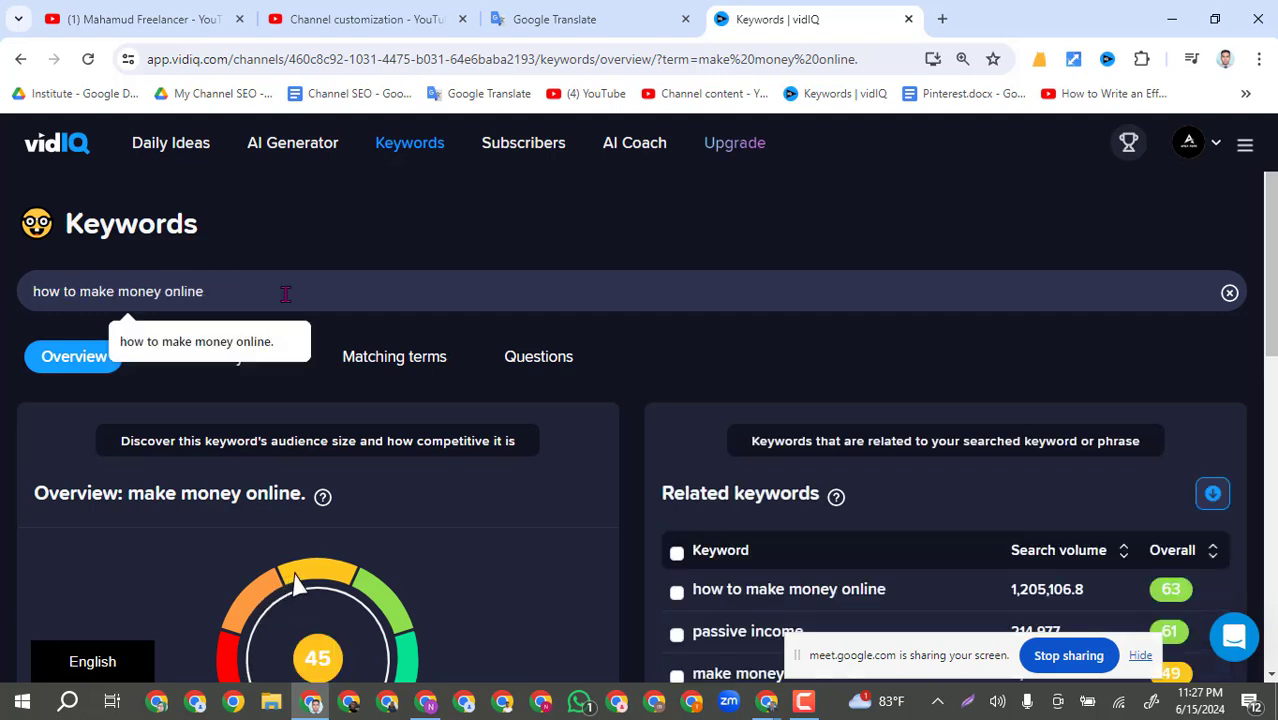
key("Return")
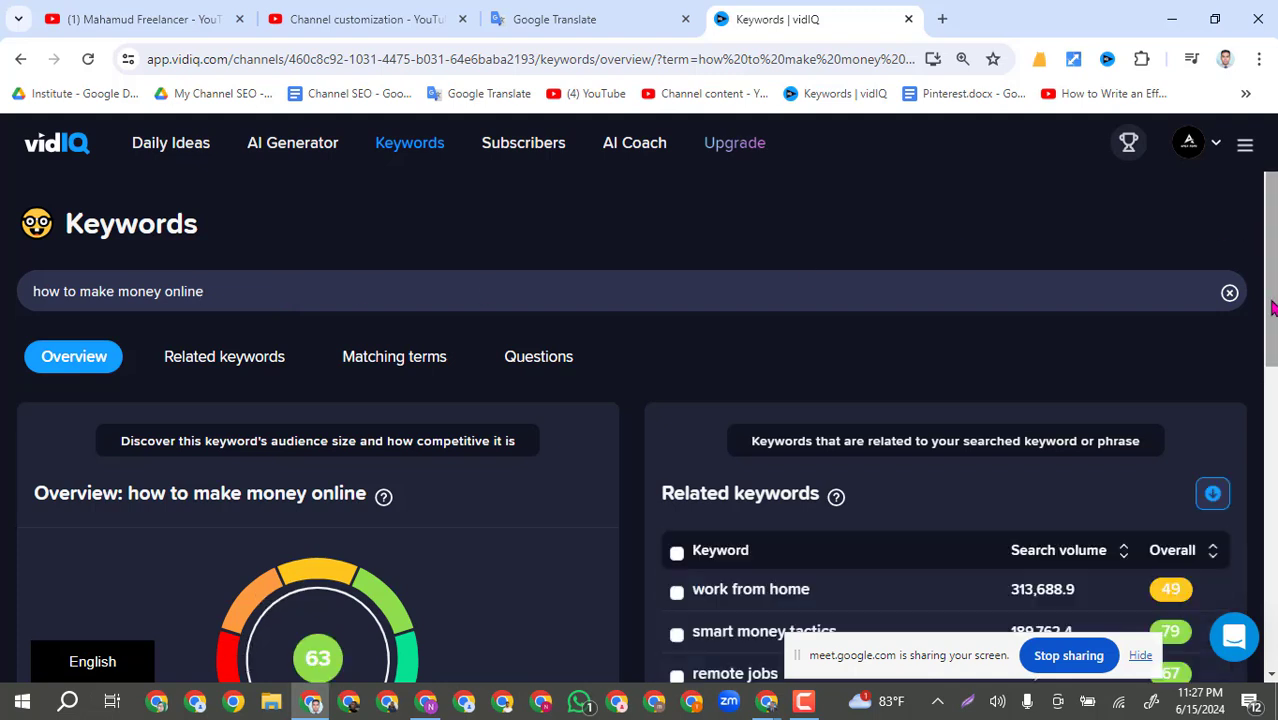
scroll(1272, 400, "down", 2)
scroll(1274, 400, "down", 1)
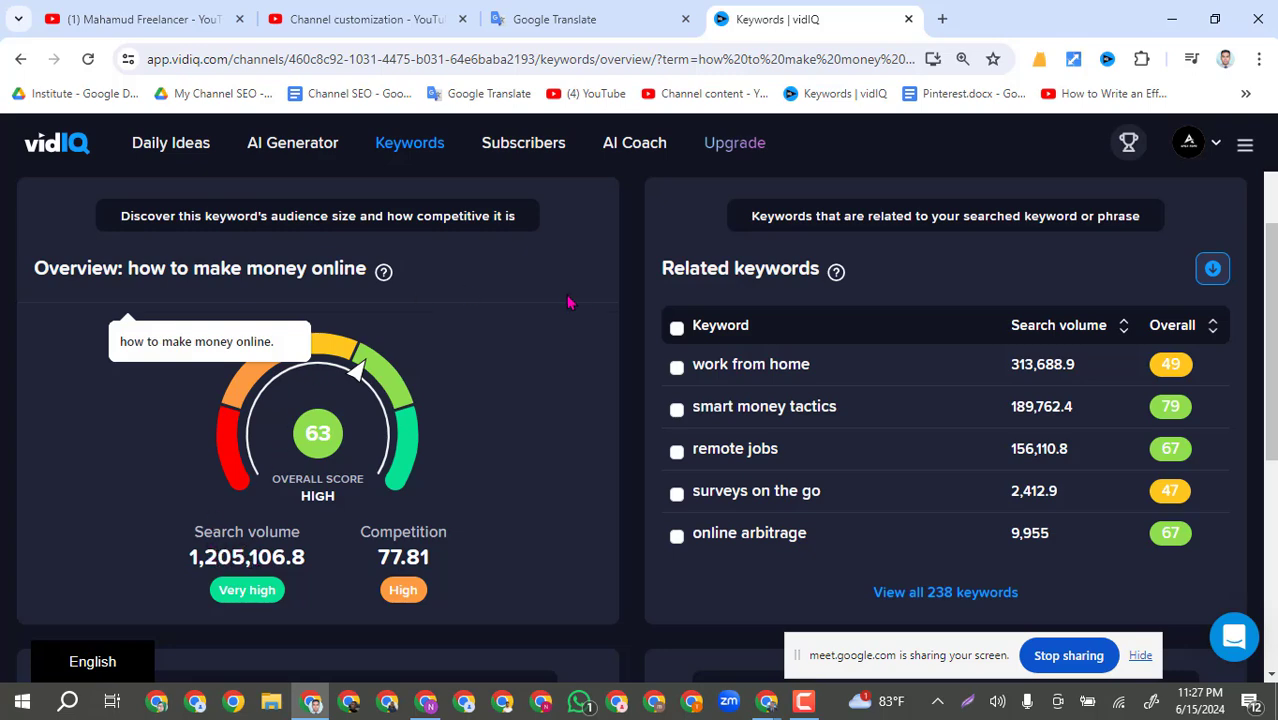
scroll(567, 302, "up", 2)
scroll(1264, 277, "up", 2)
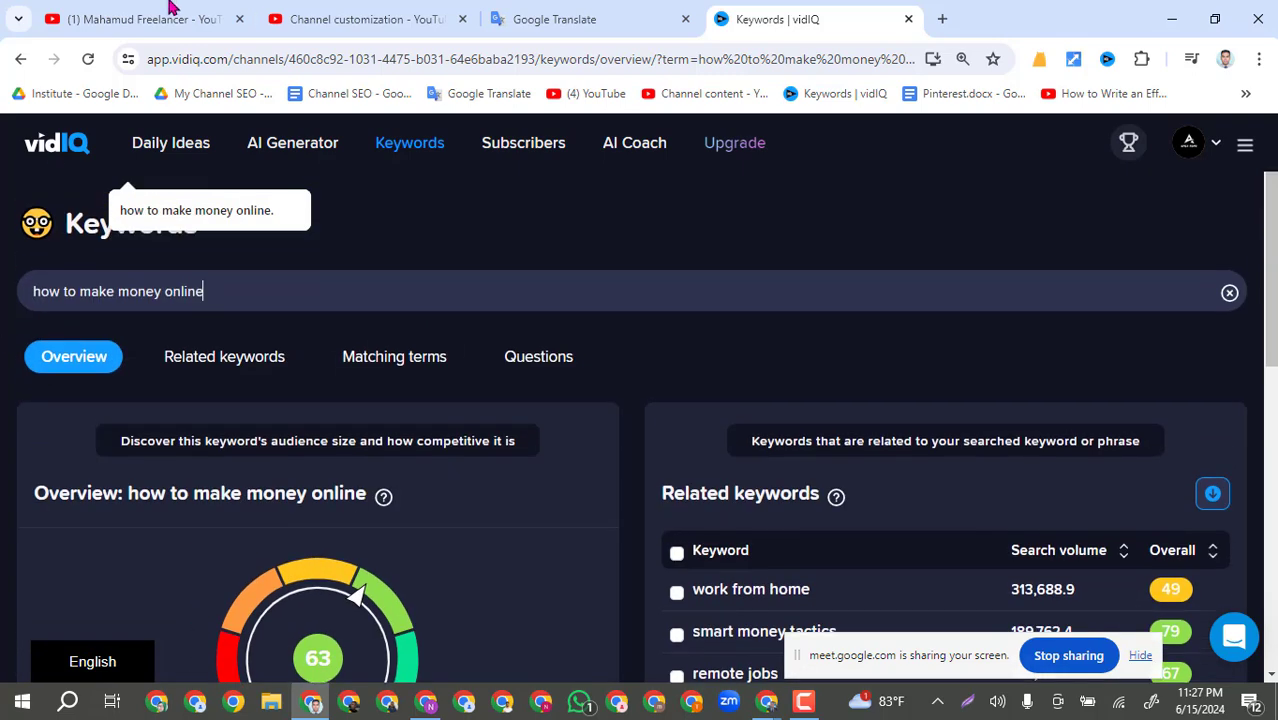
Check the Description/About writing technique list in the Youtube.xlsx sheet, and return to the channel description in YouTube Studio.
left_click(395, 20)
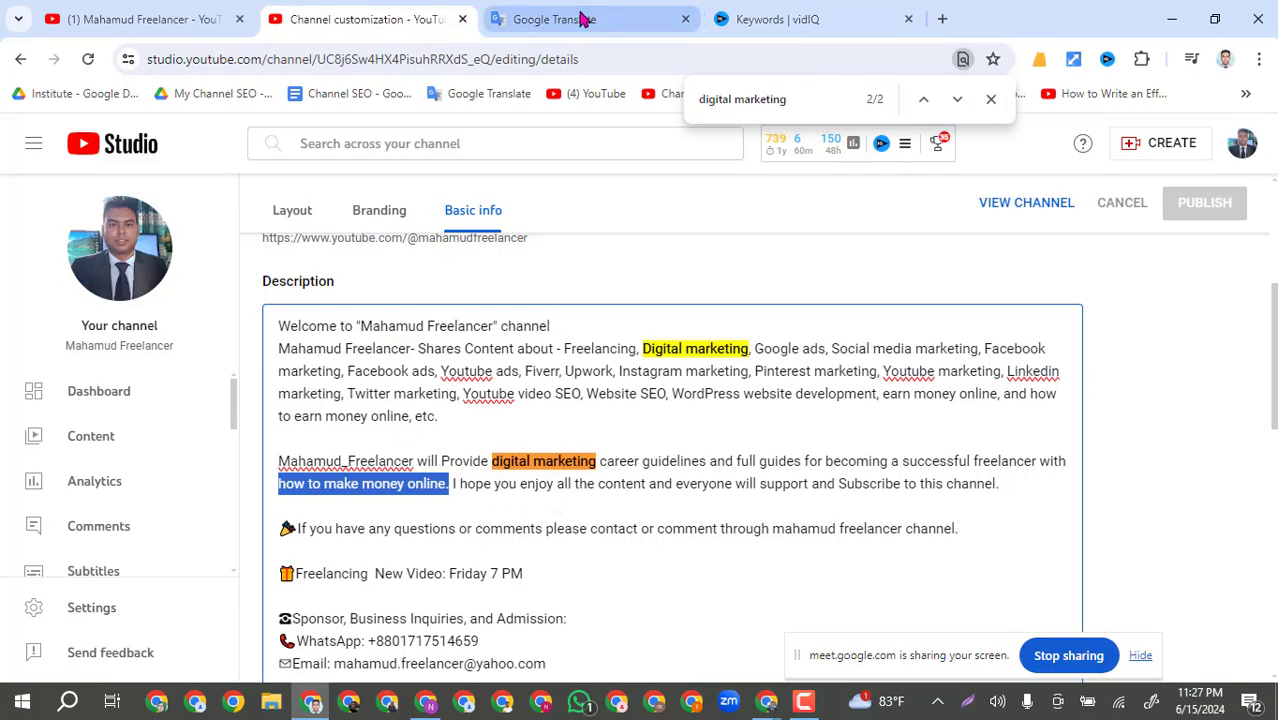
mouse_move(430, 706)
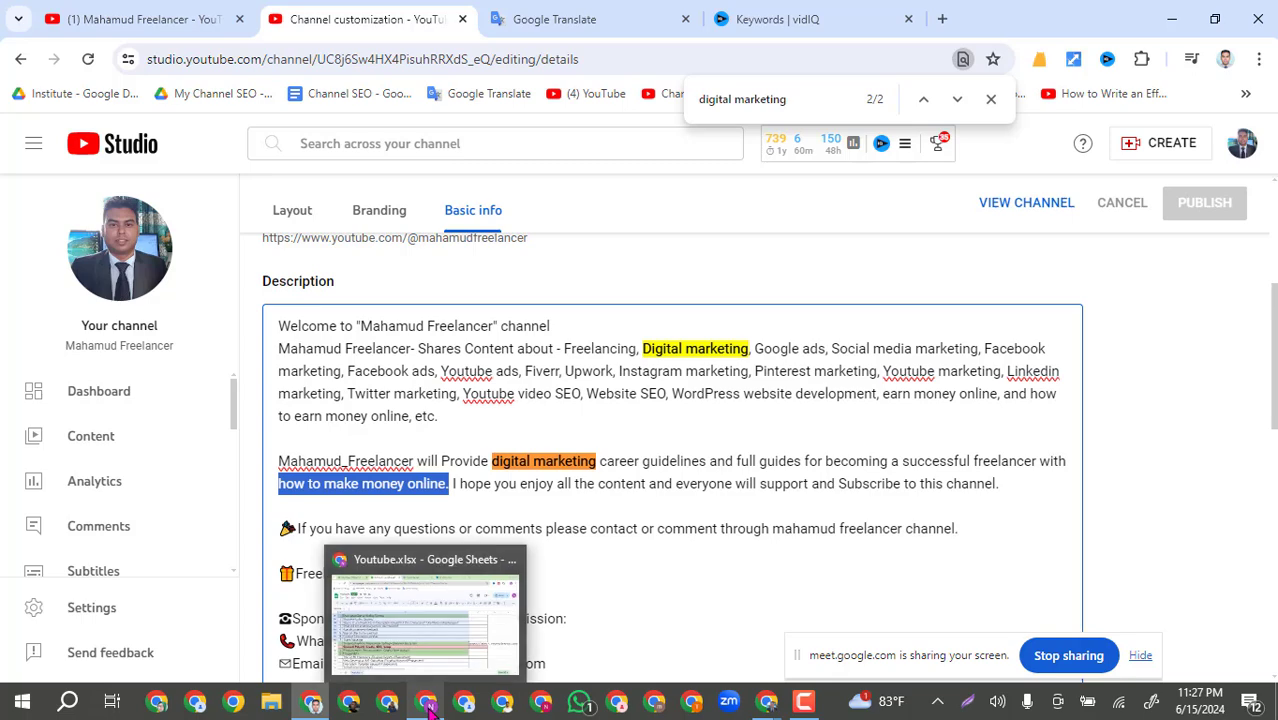
left_click(395, 655)
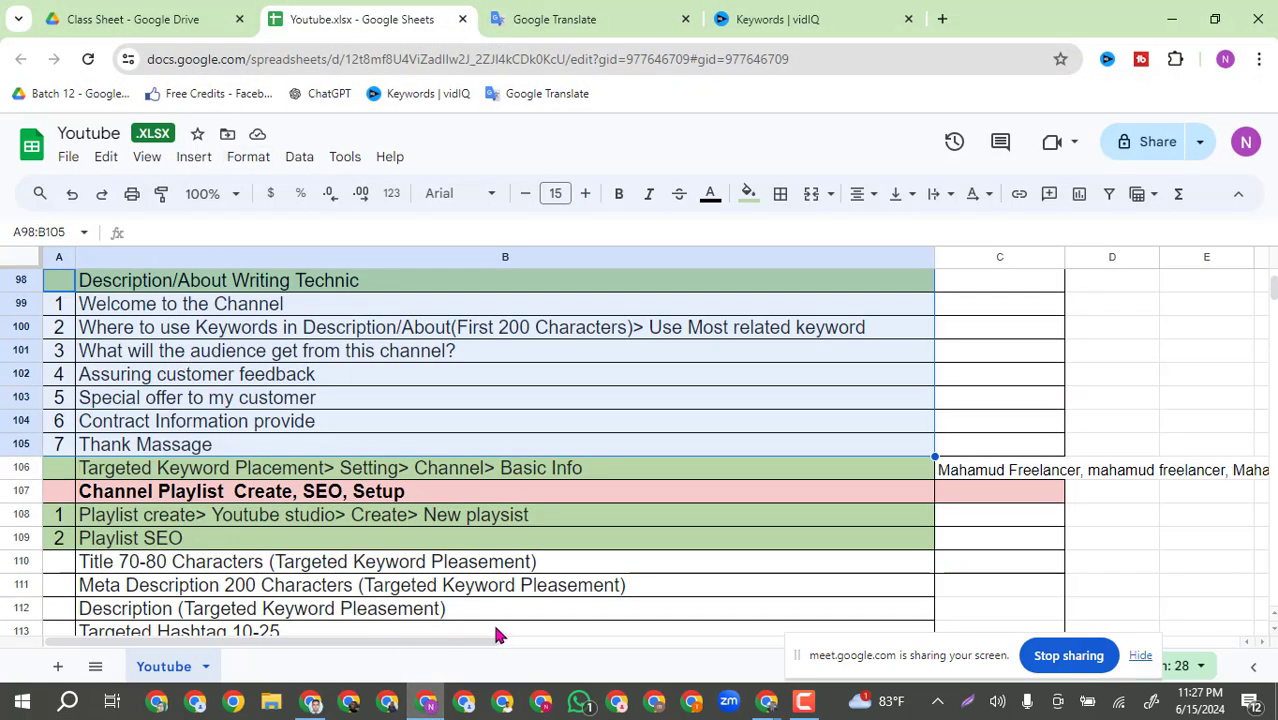
left_click(1173, 18)
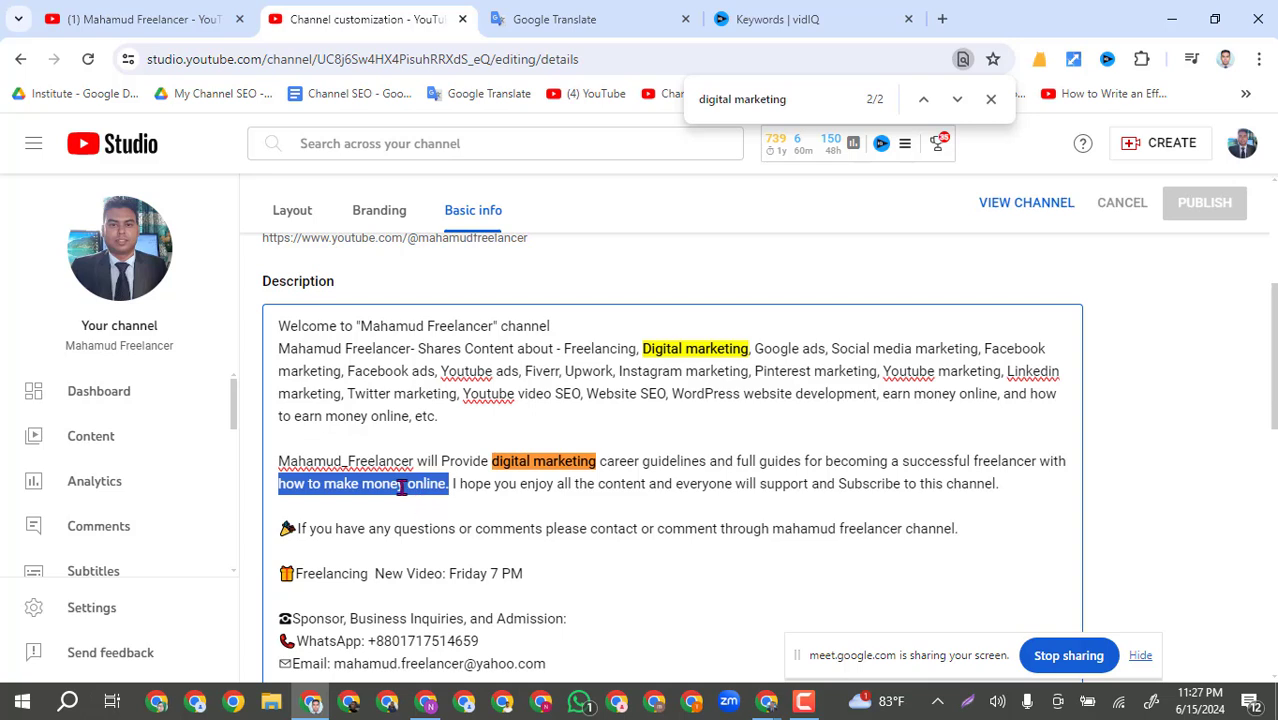
left_click(473, 507)
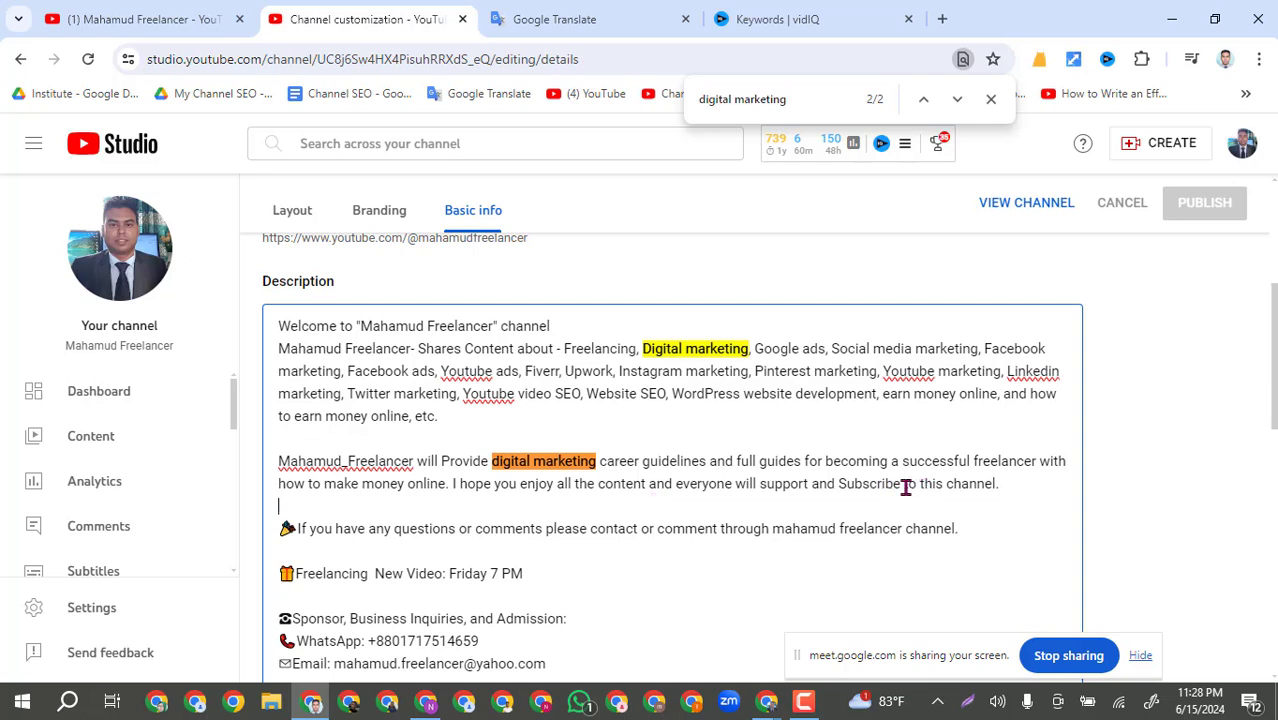
Examine the word "Subscribe" and the whole second paragraph about career guidelines in the channel description.
left_click_drag(901, 484, 837, 485)
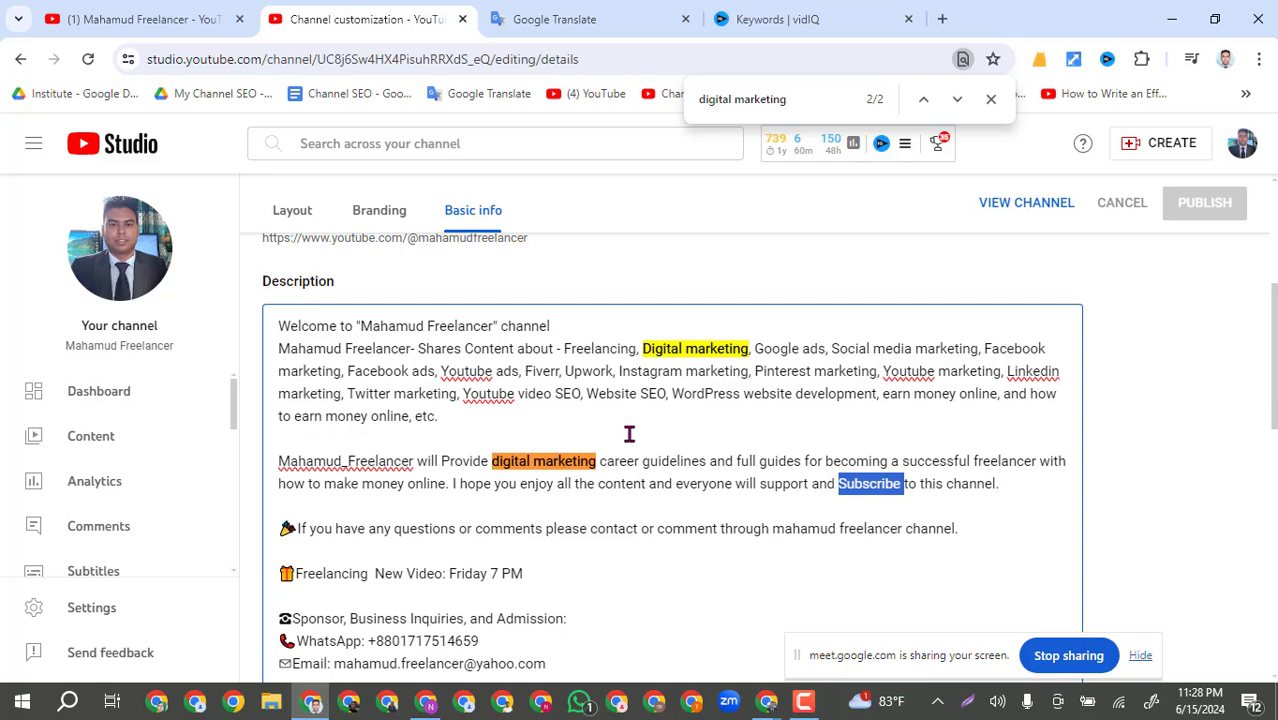
left_click(606, 503)
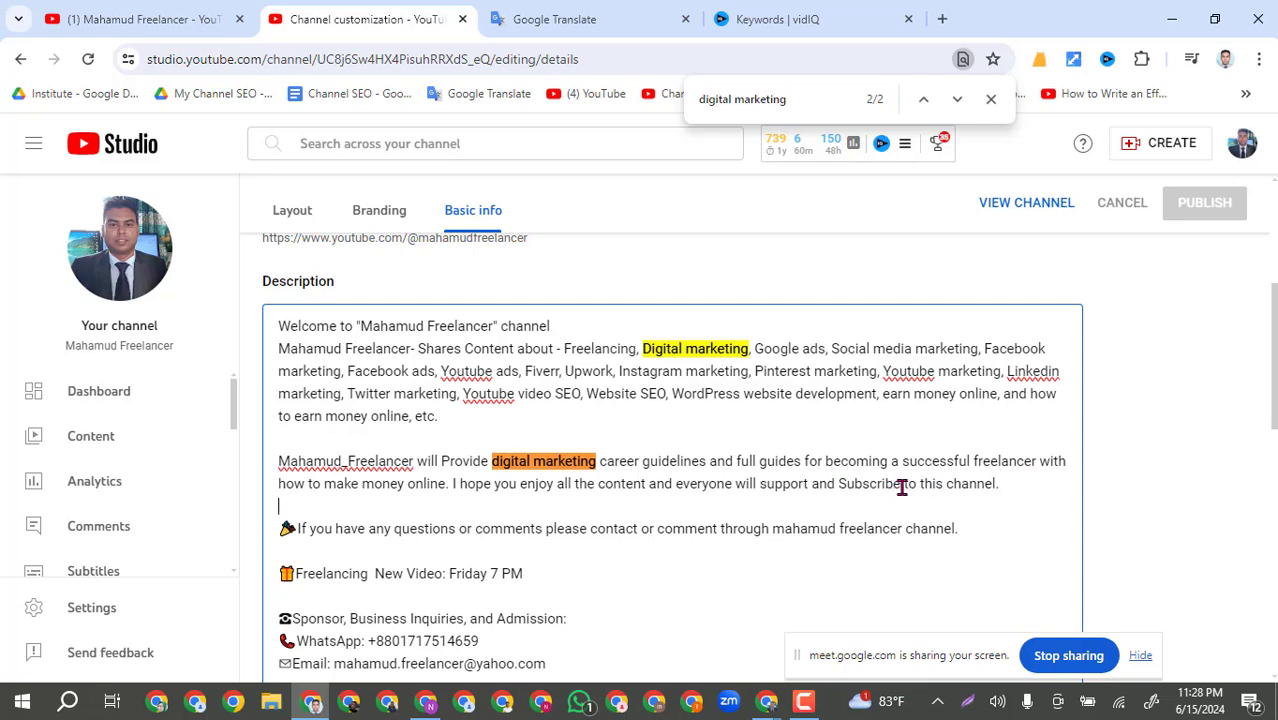
left_click_drag(1018, 487, 283, 461)
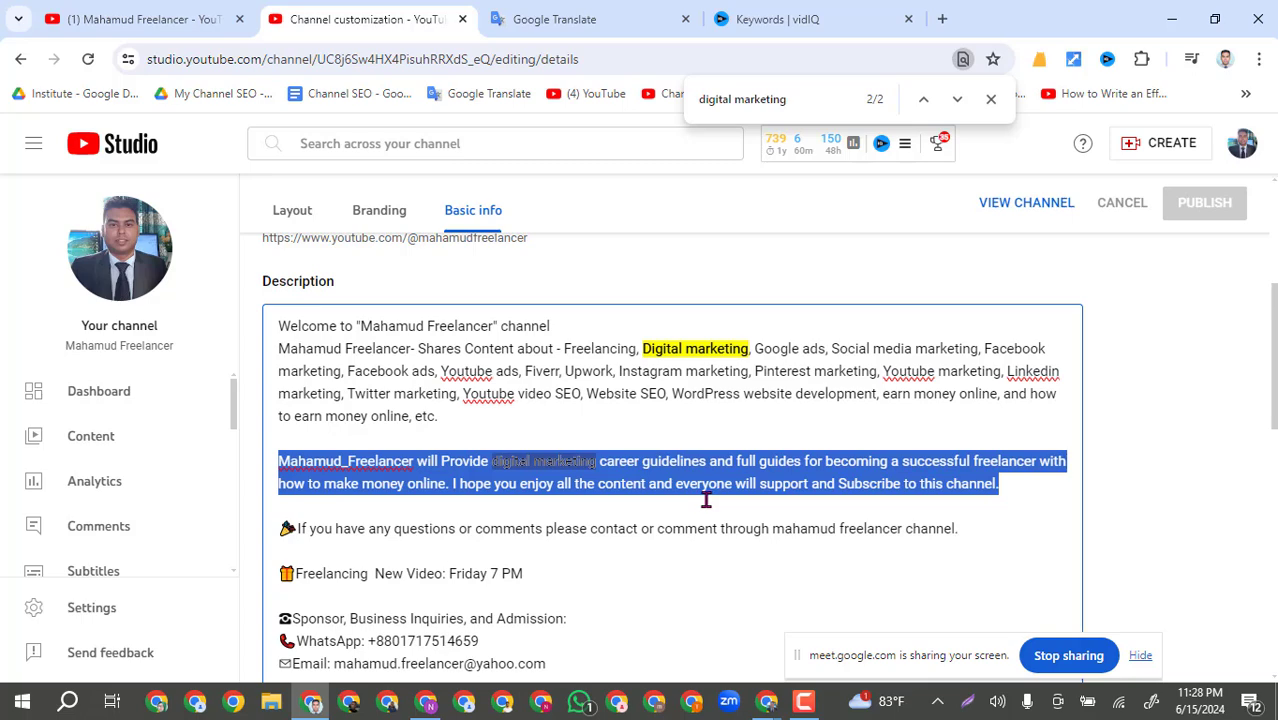
left_click(605, 550)
Examine the questions and comments line with its channel name mention, and the "Freelancing New Video: Friday 7 PM" line.
left_click_drag(1001, 524, 300, 531)
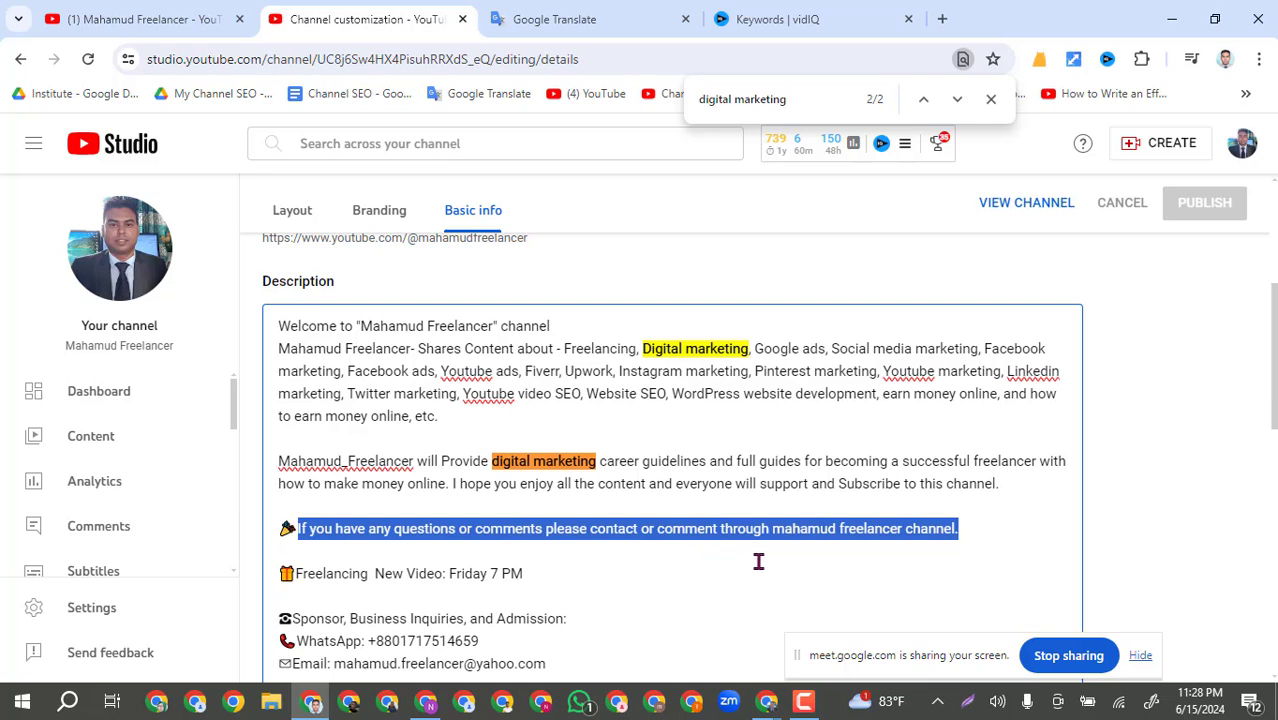
left_click(931, 553)
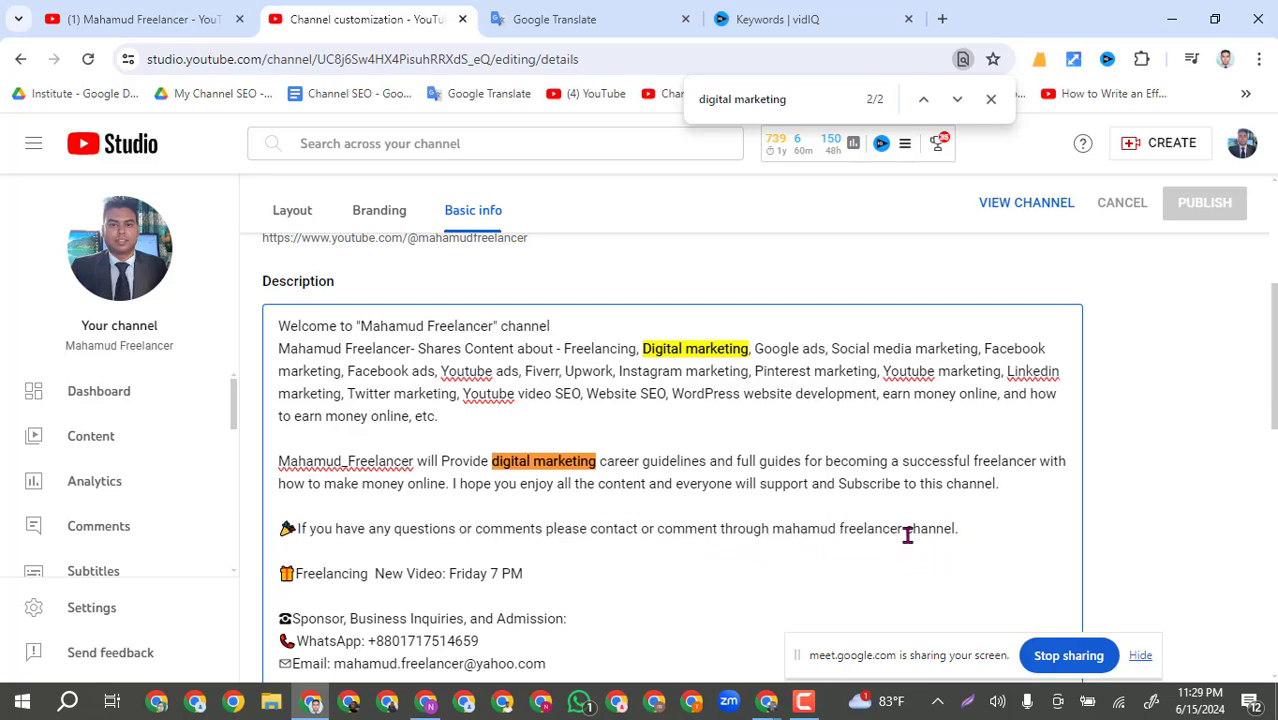
left_click_drag(903, 531, 777, 533)
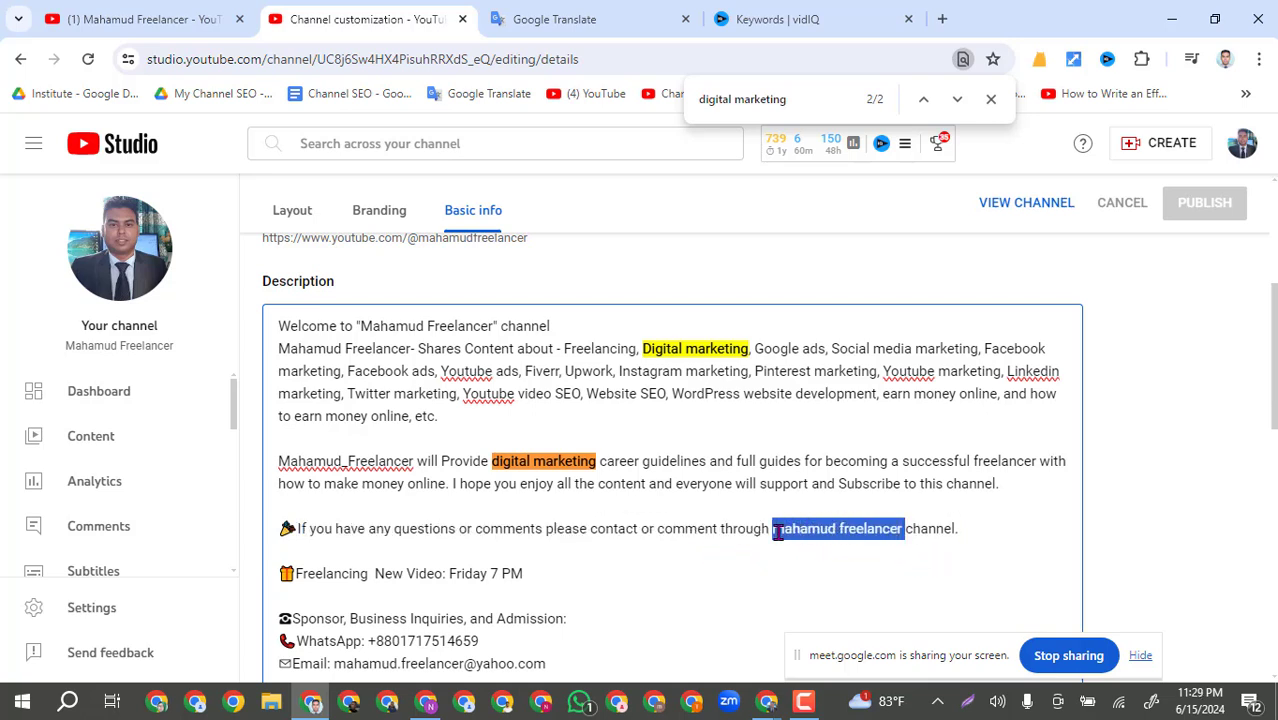
left_click(707, 566)
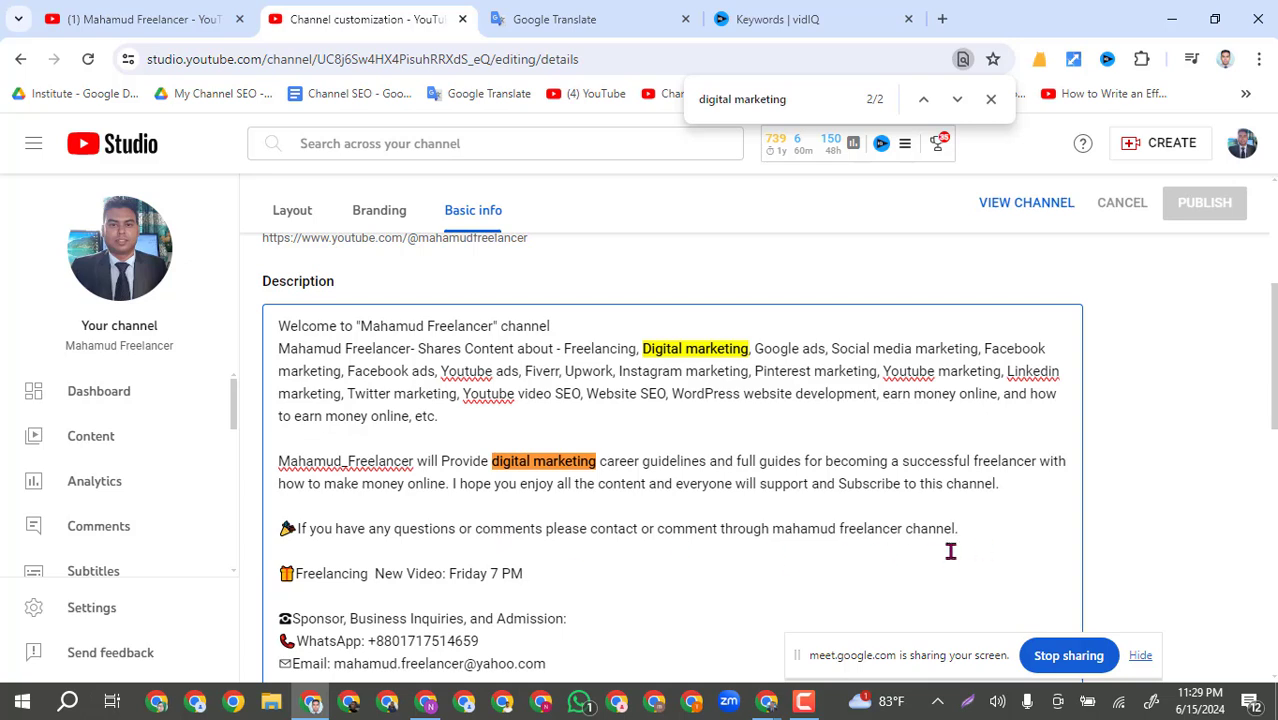
left_click_drag(580, 575, 278, 575)
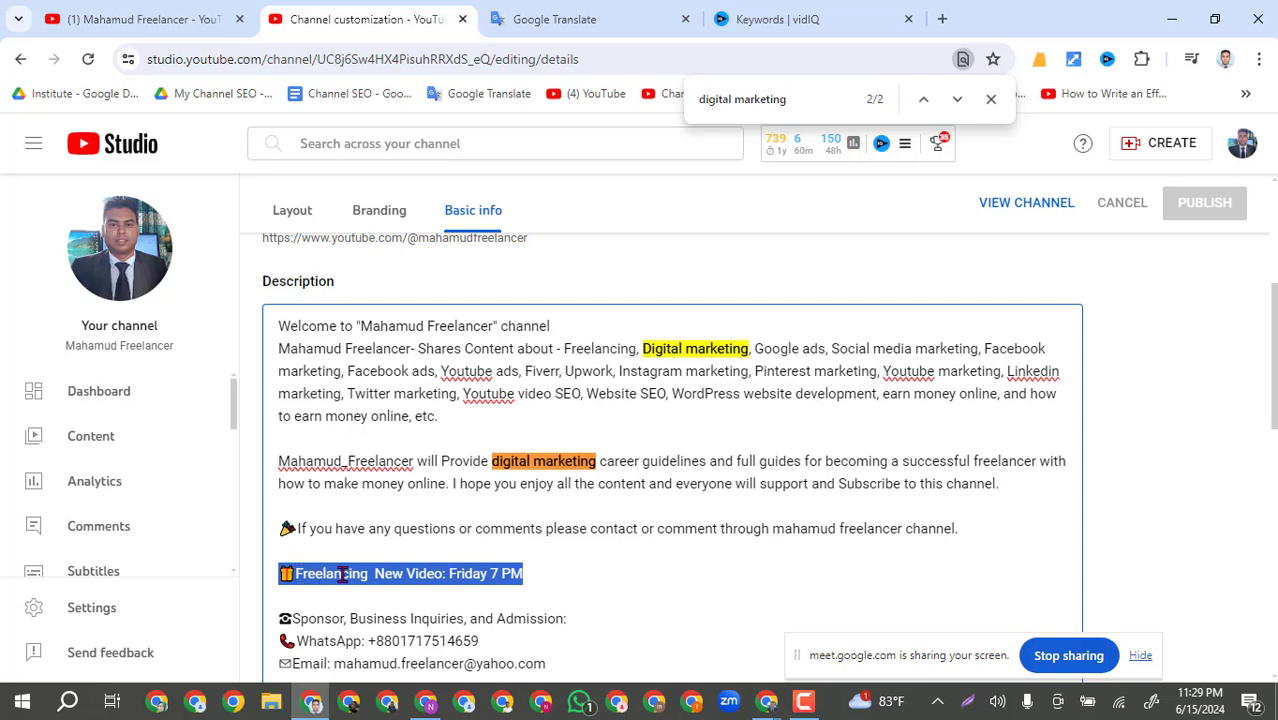
left_click(586, 577)
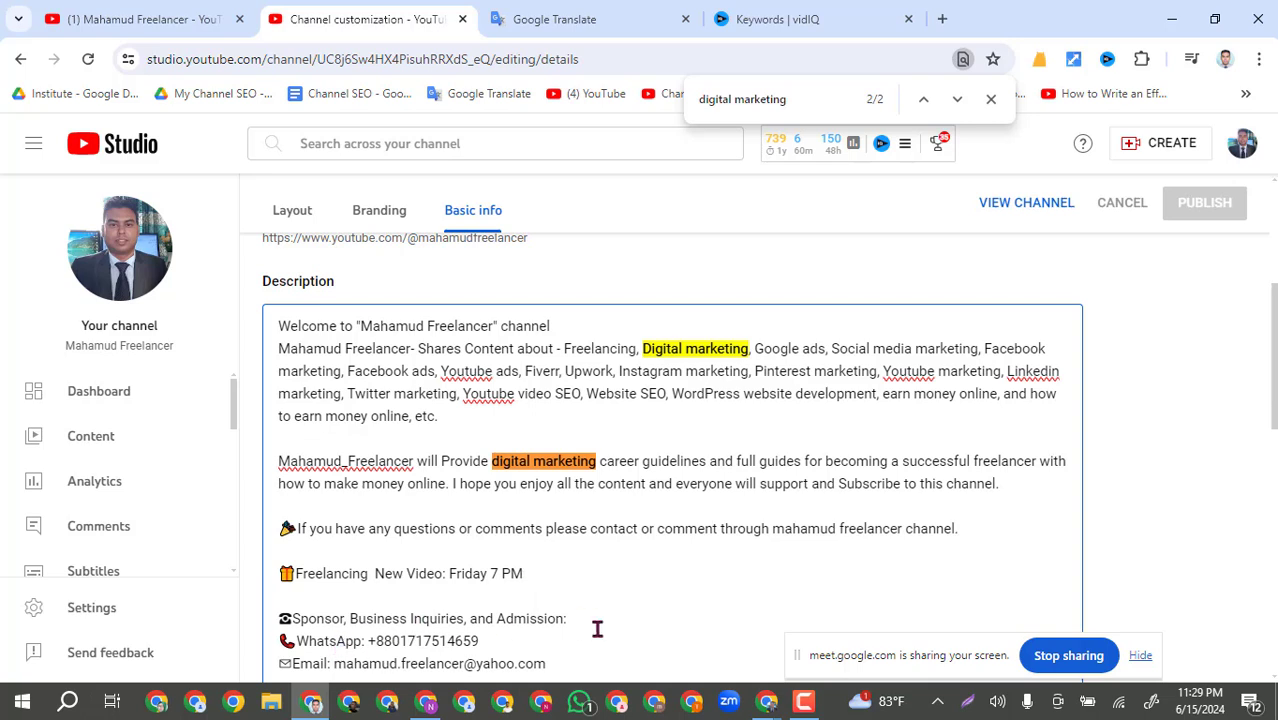
Examine the "Sponsor, Business Inquiries, and Admission:" heading and the contact details beneath it in the description.
key("Down")
left_click_drag(596, 623, 289, 620)
scroll(1273, 410, "down", 2)
scroll(1273, 410, "down", 2)
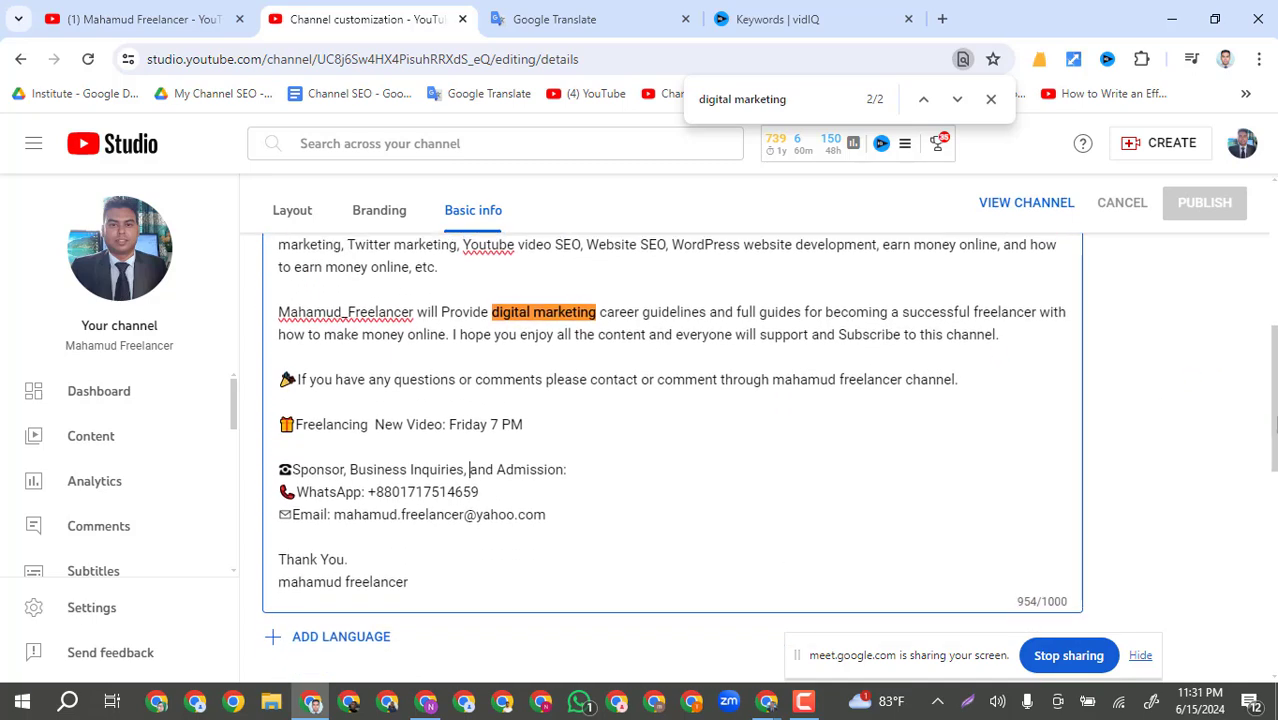
left_click_drag(603, 467, 299, 467)
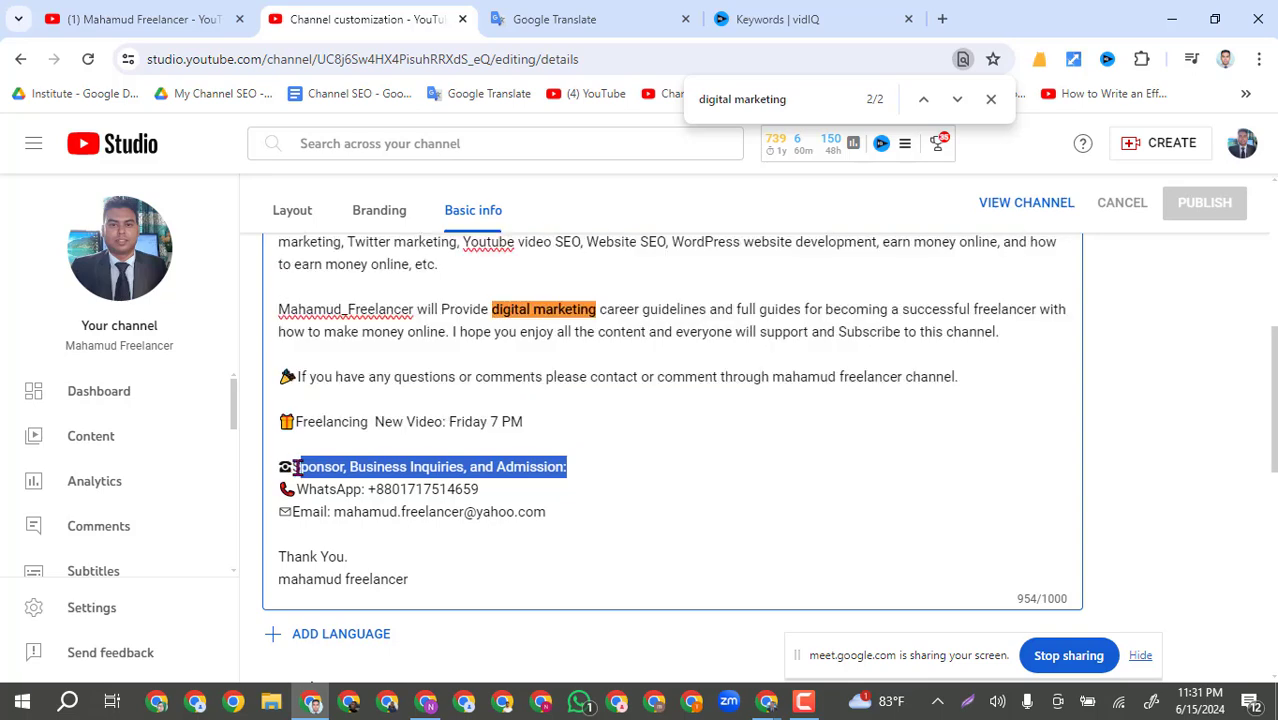
left_click(500, 490)
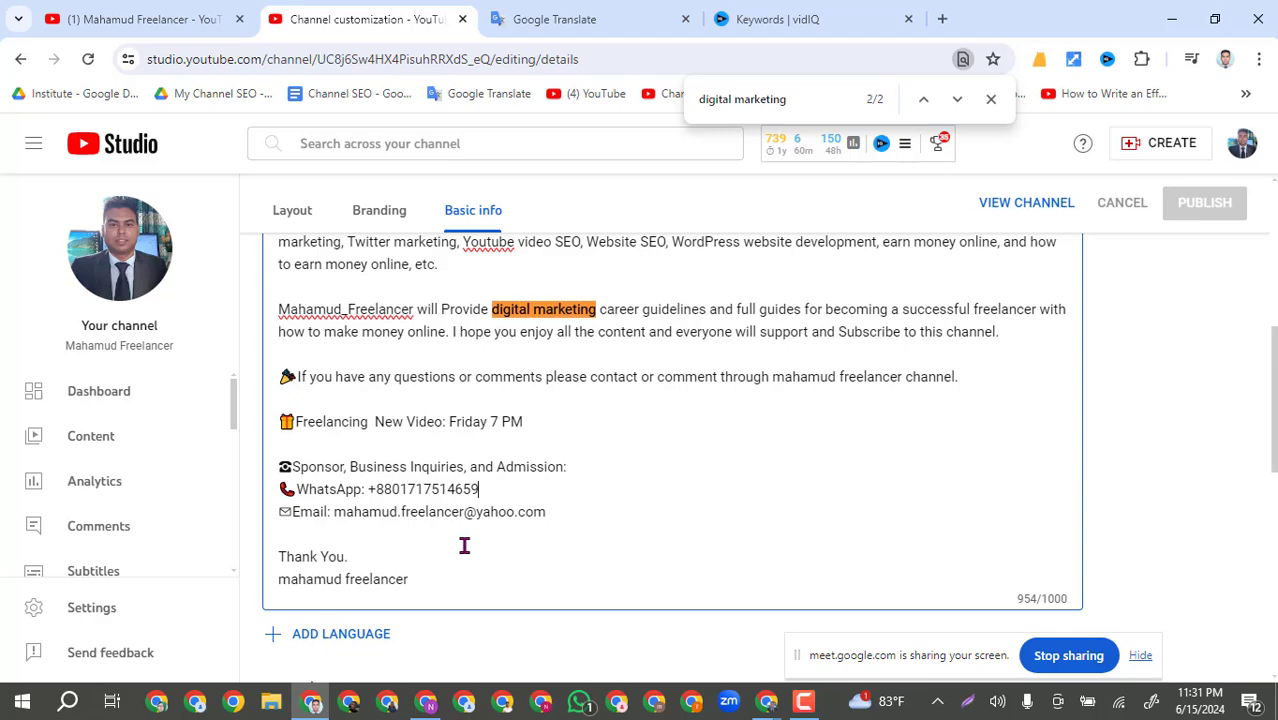
Examine the closing "Thank You." lines with the channel name, and look over the whole description again.
left_click_drag(436, 588, 287, 557)
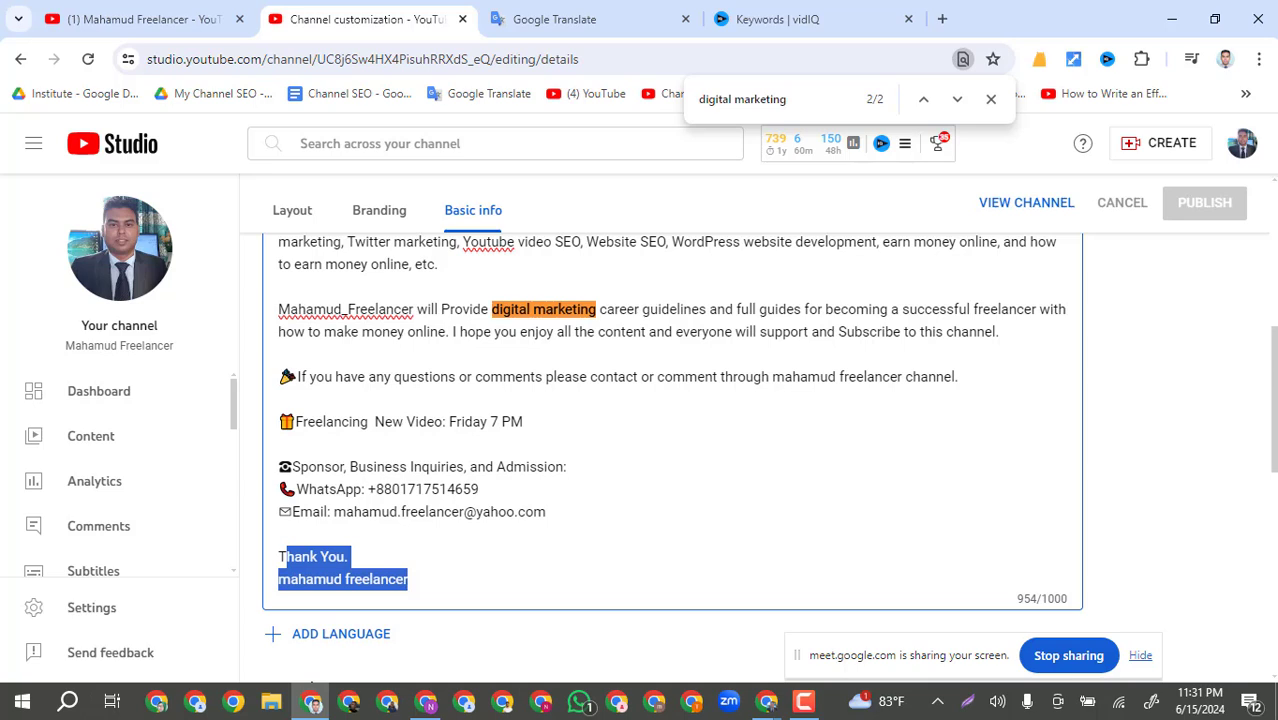
scroll(670, 450, "up", 2)
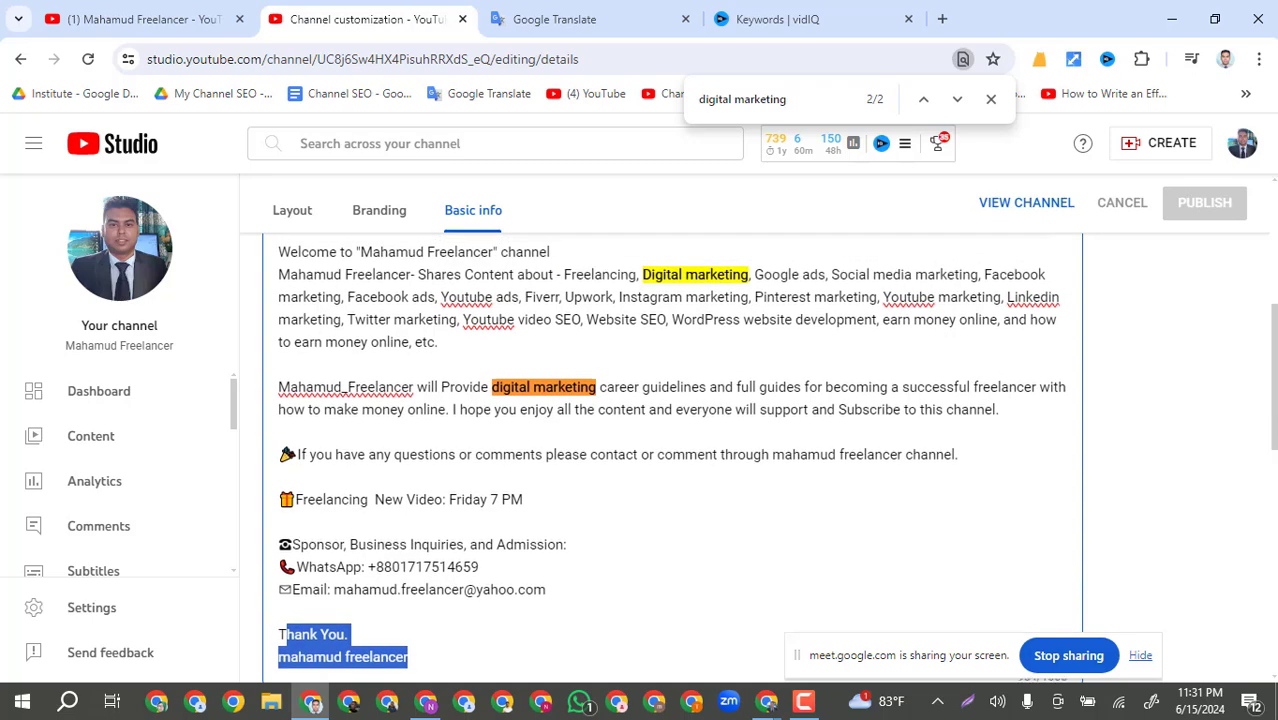
scroll(991, 552, "down", 1)
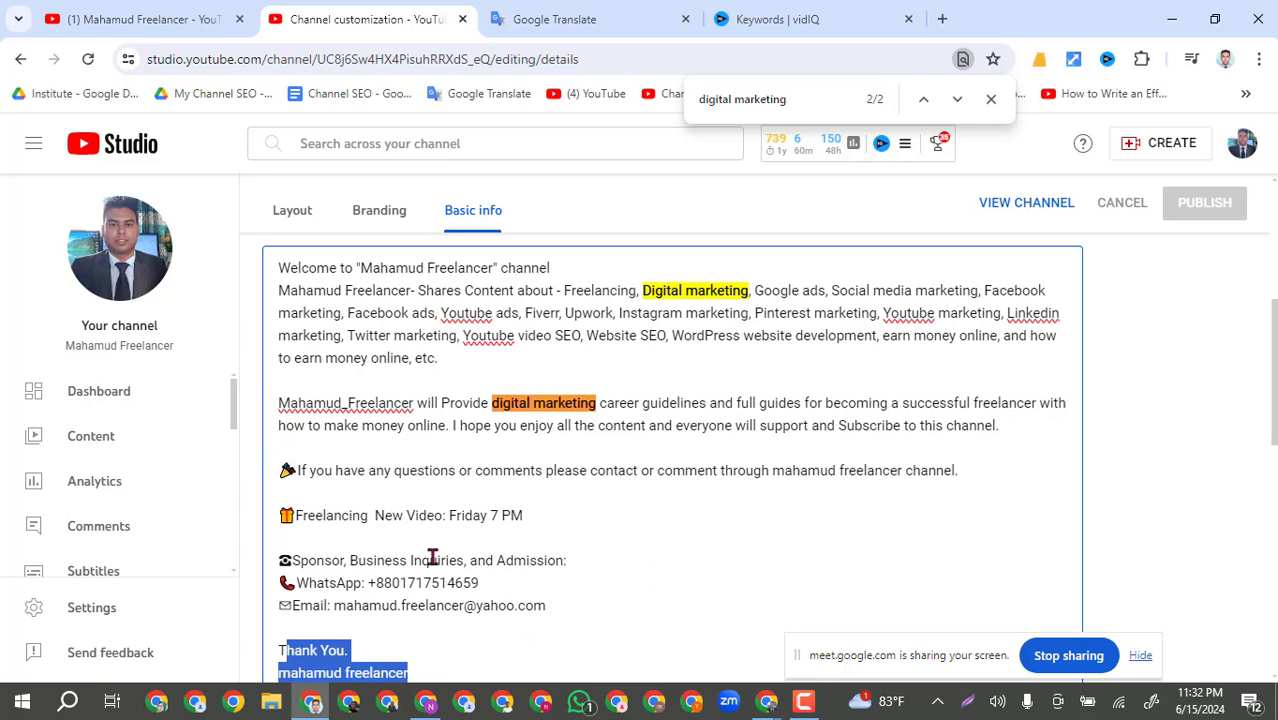
left_click(619, 563)
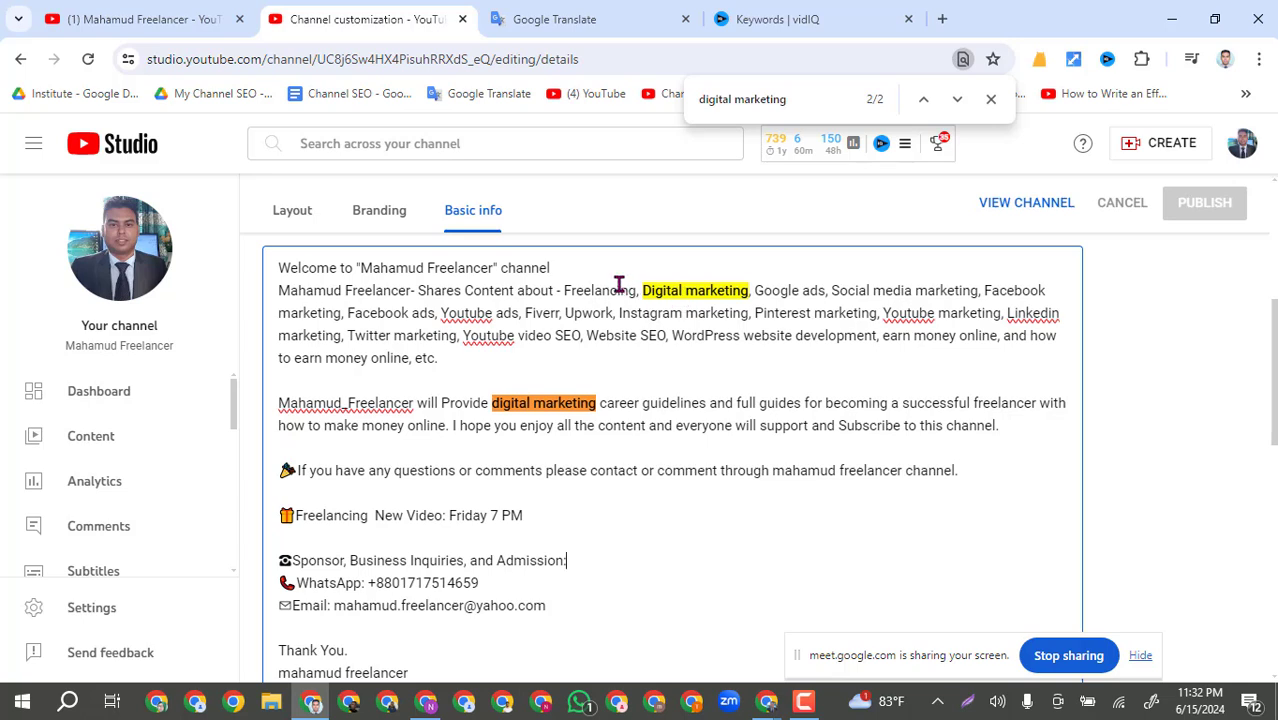
Copy the keyword list from "Freelancing" to "how to earn money online," and replace the source text in Google Translate with it.
left_click_drag(569, 290, 414, 357)
key("ctrl+c")
left_click(590, 354)
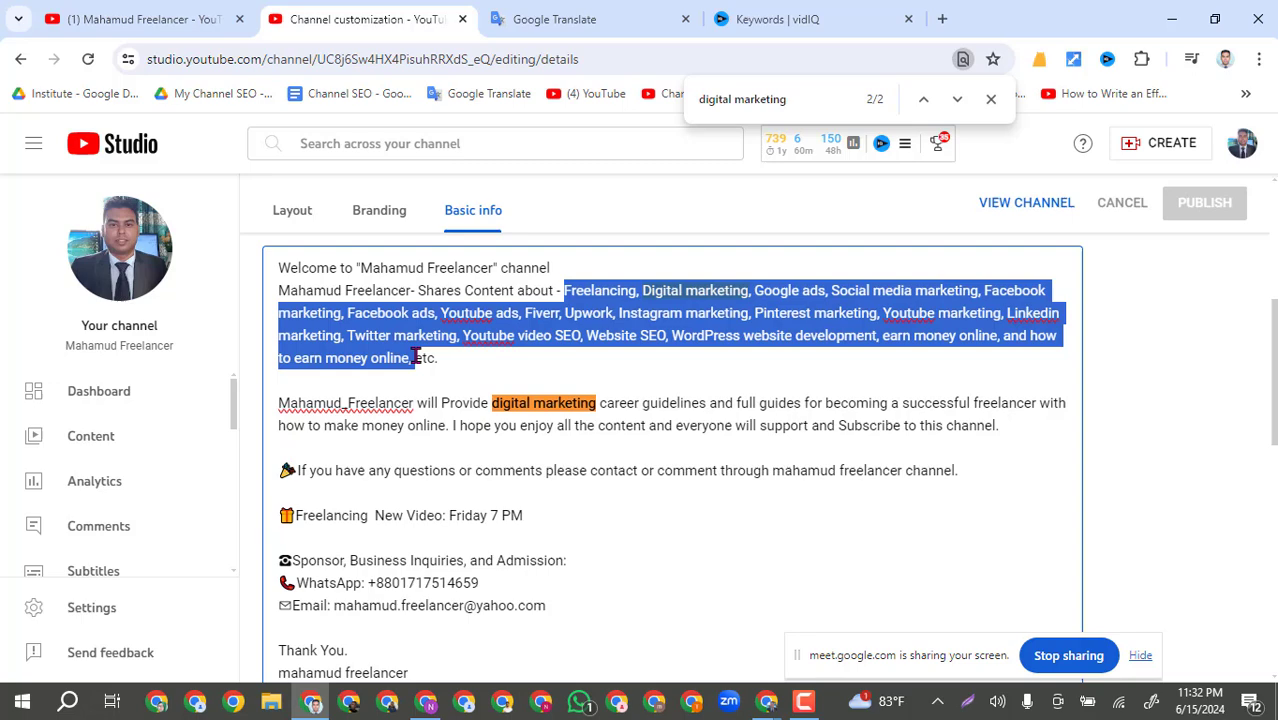
left_click(600, 19)
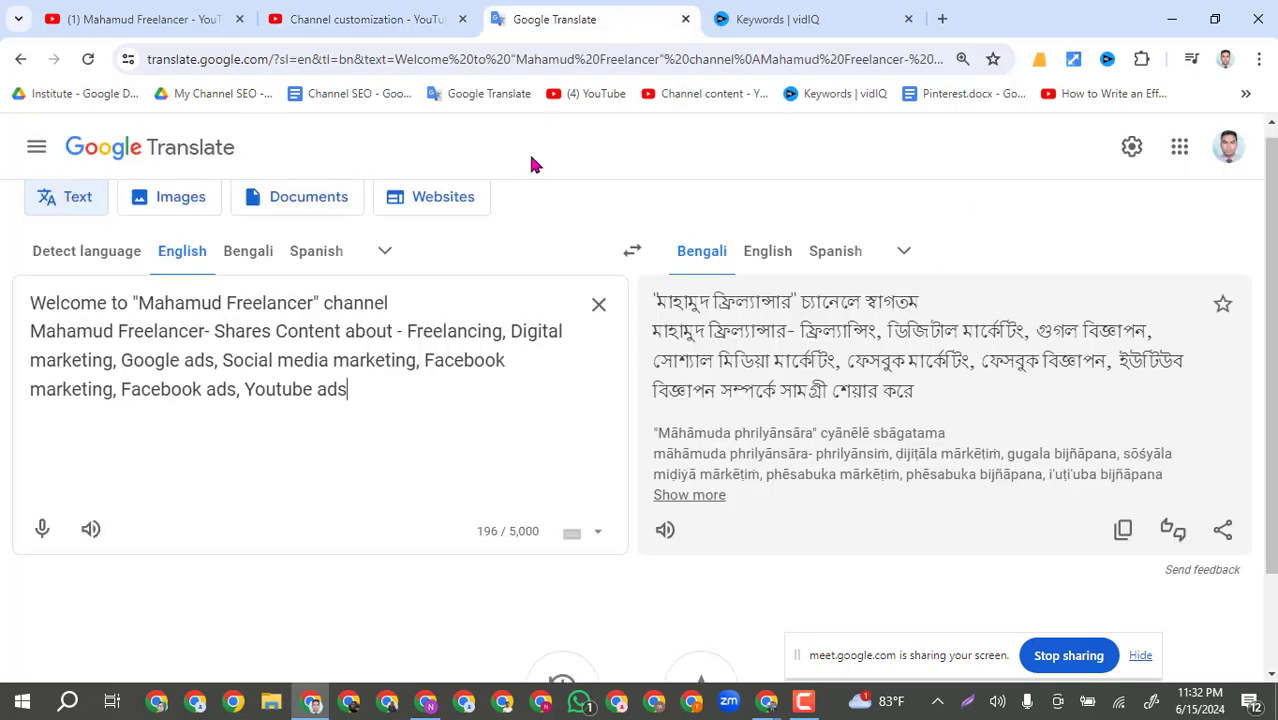
left_click(600, 305)
key("ctrl+v")
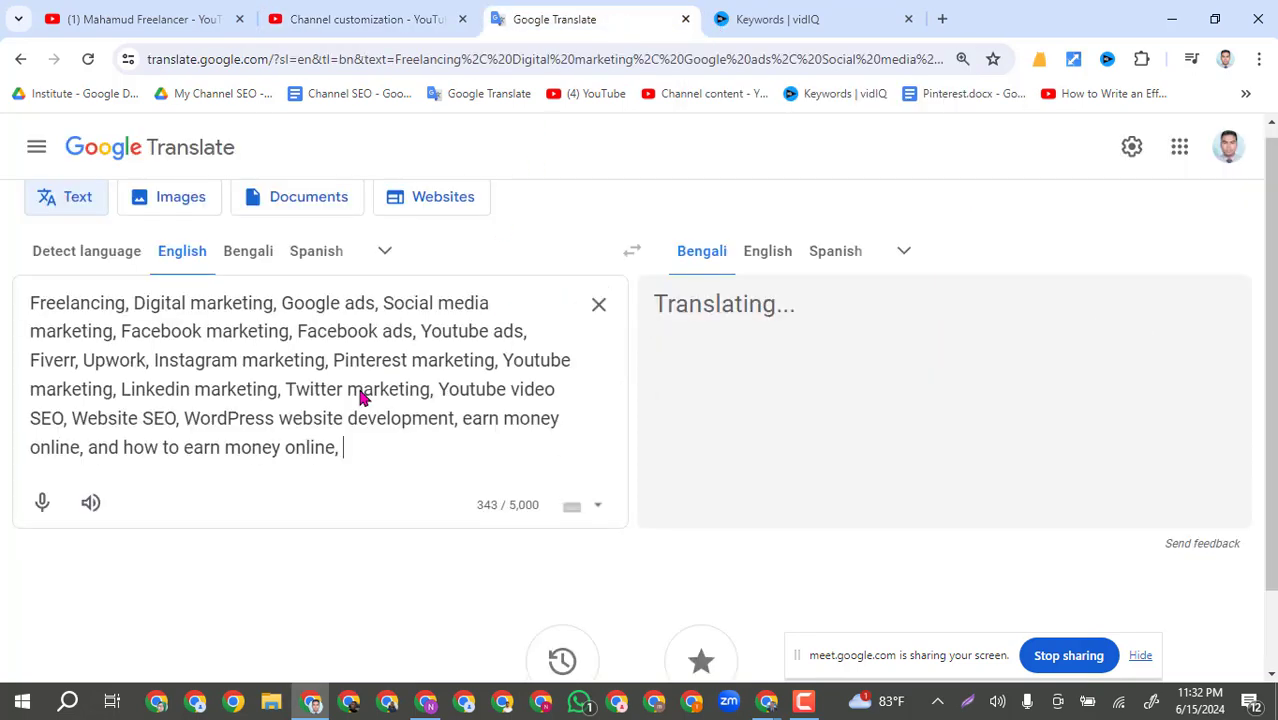
Move the keywords from "Digital marketing" onward to a new line below "Freelancing," with no leading space.
left_click(132, 310)
key("Return")
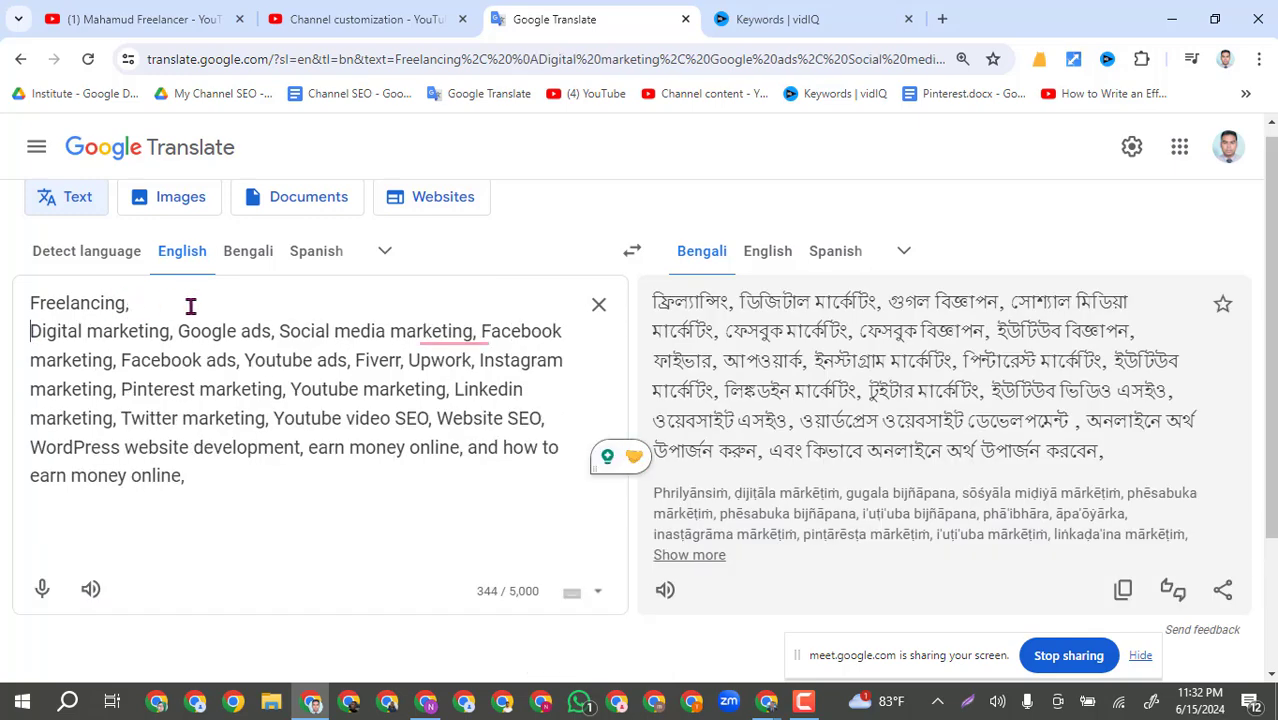
key("BackSpace")
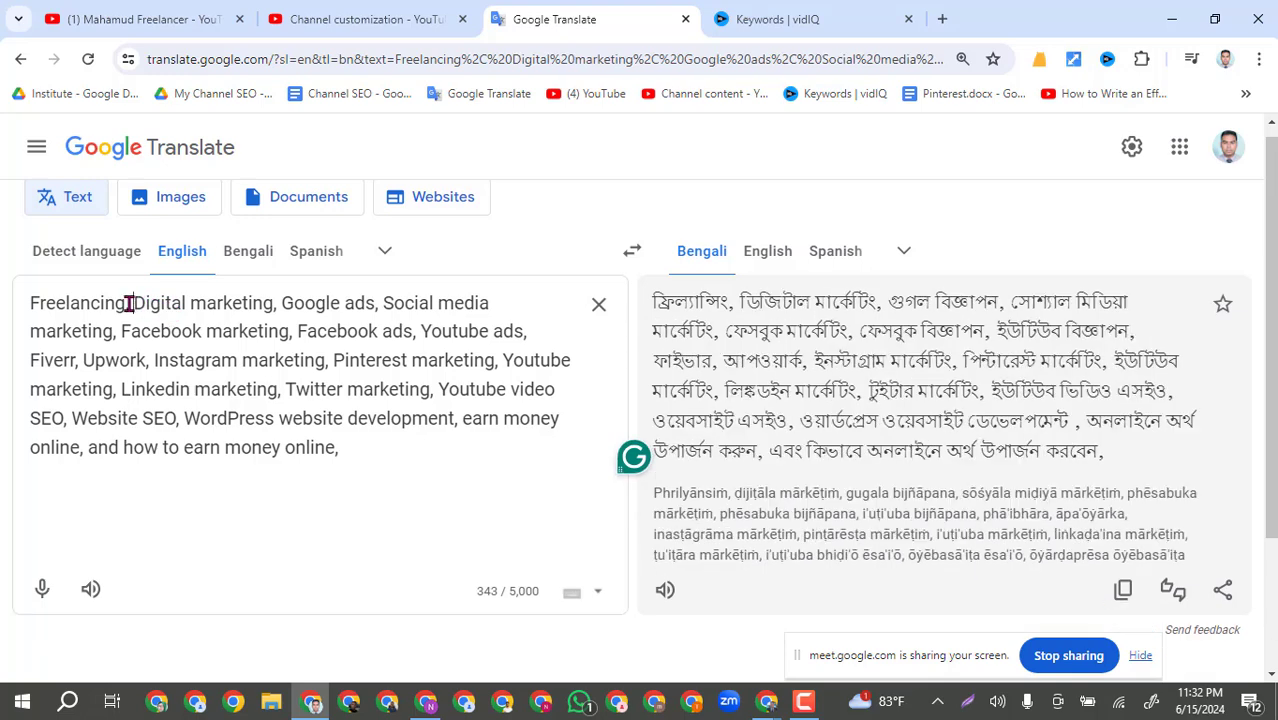
key("Return")
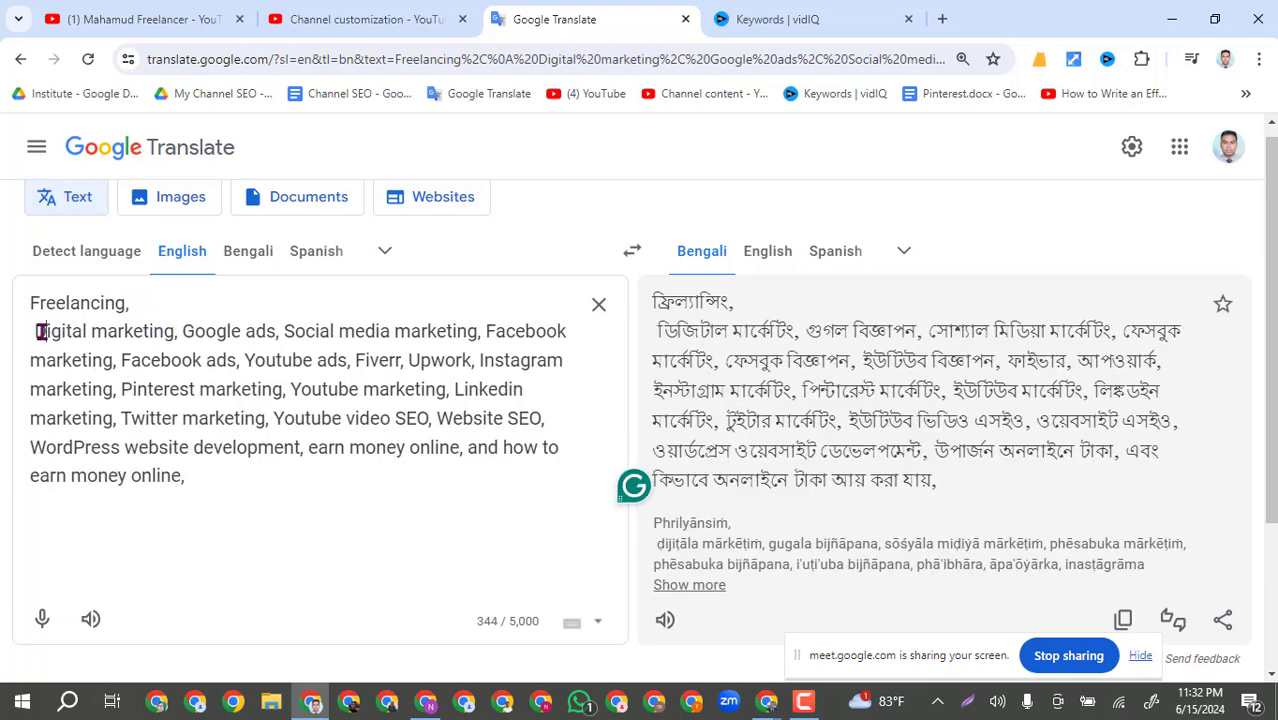
key("Delete")
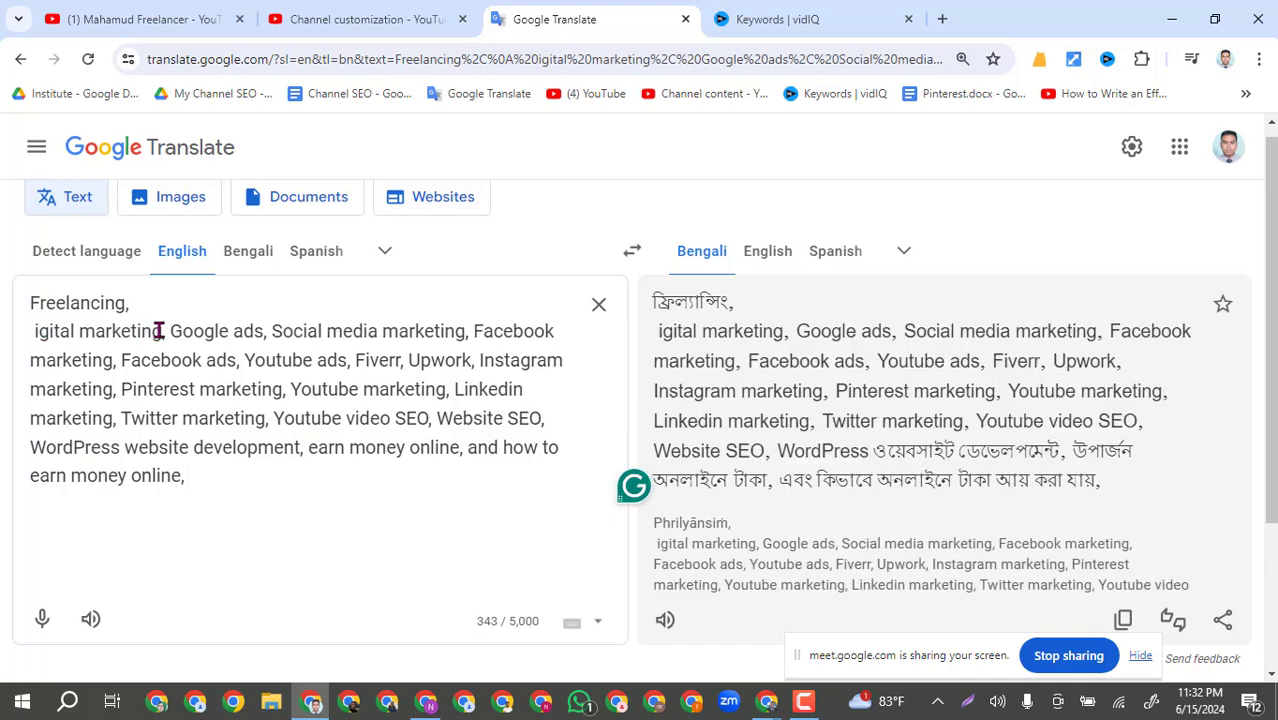
left_click(168, 331)
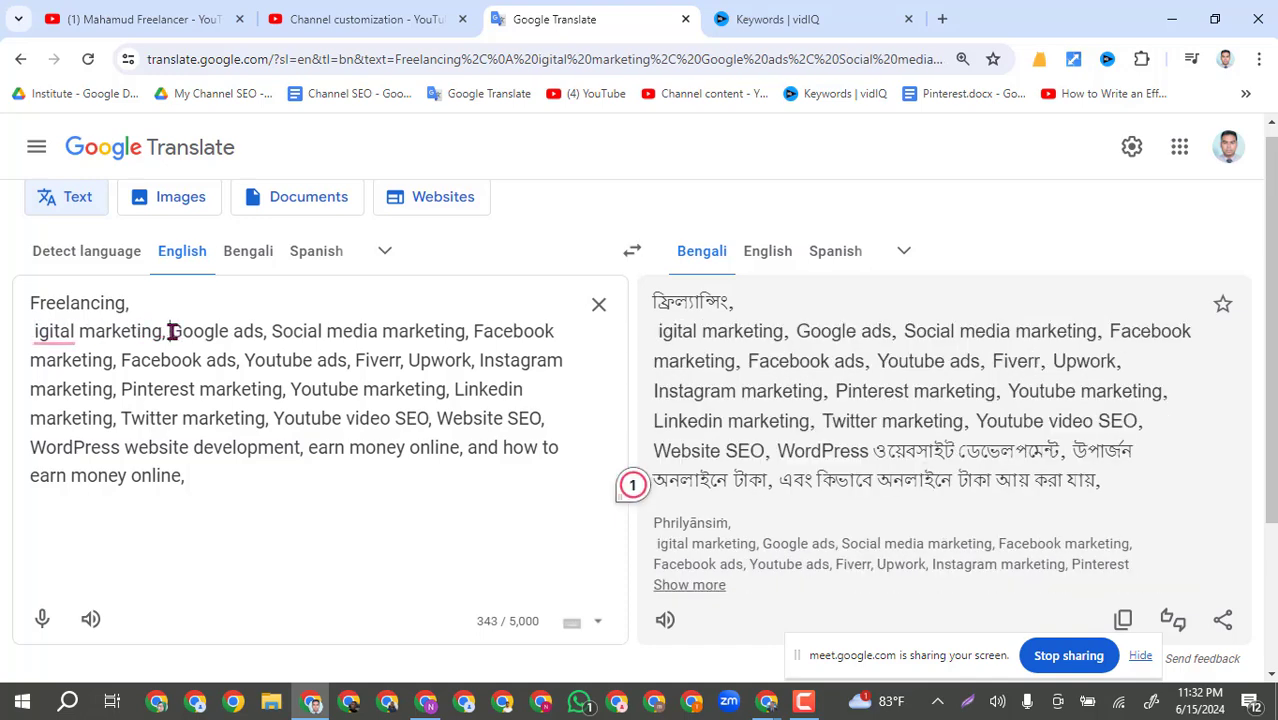
key("Home")
type("D")
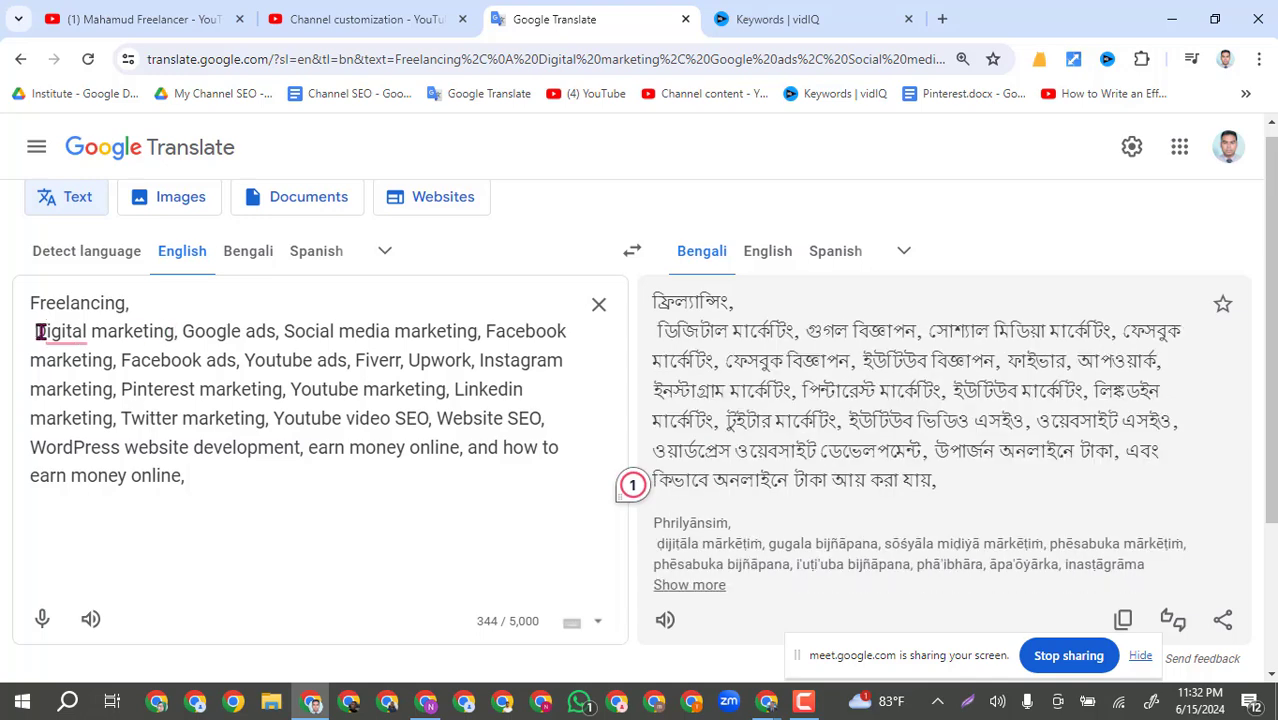
left_click(40, 331)
key("BackSpace")
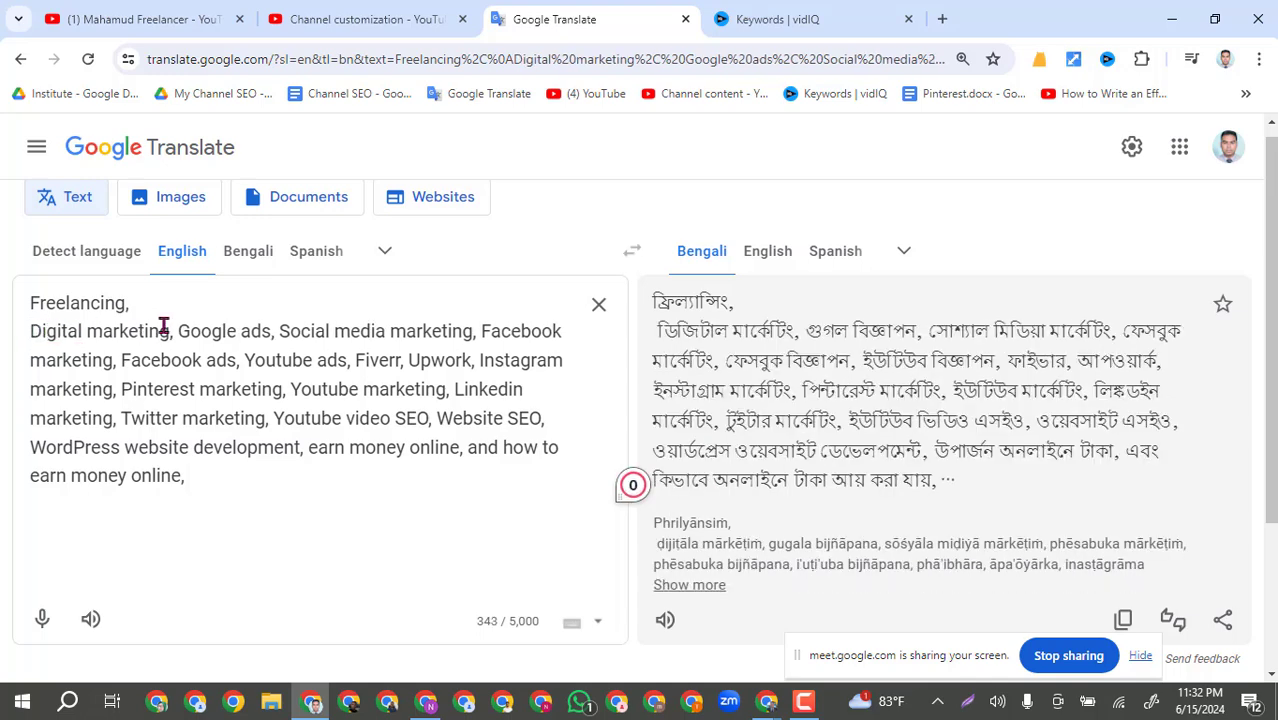
Put "Digital marketing," "Google ads," "Social media marketing," and "Facebook marketing," each on its own line.
left_click(179, 331)
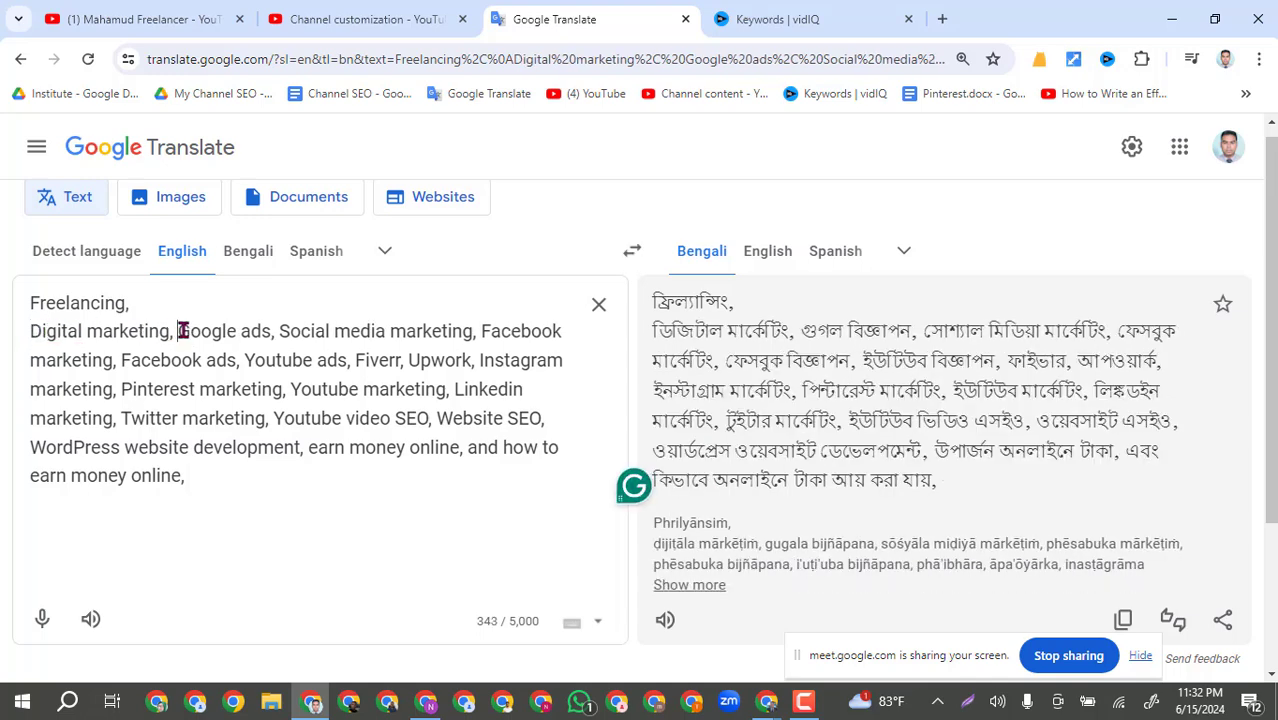
key("Return")
left_click(131, 360)
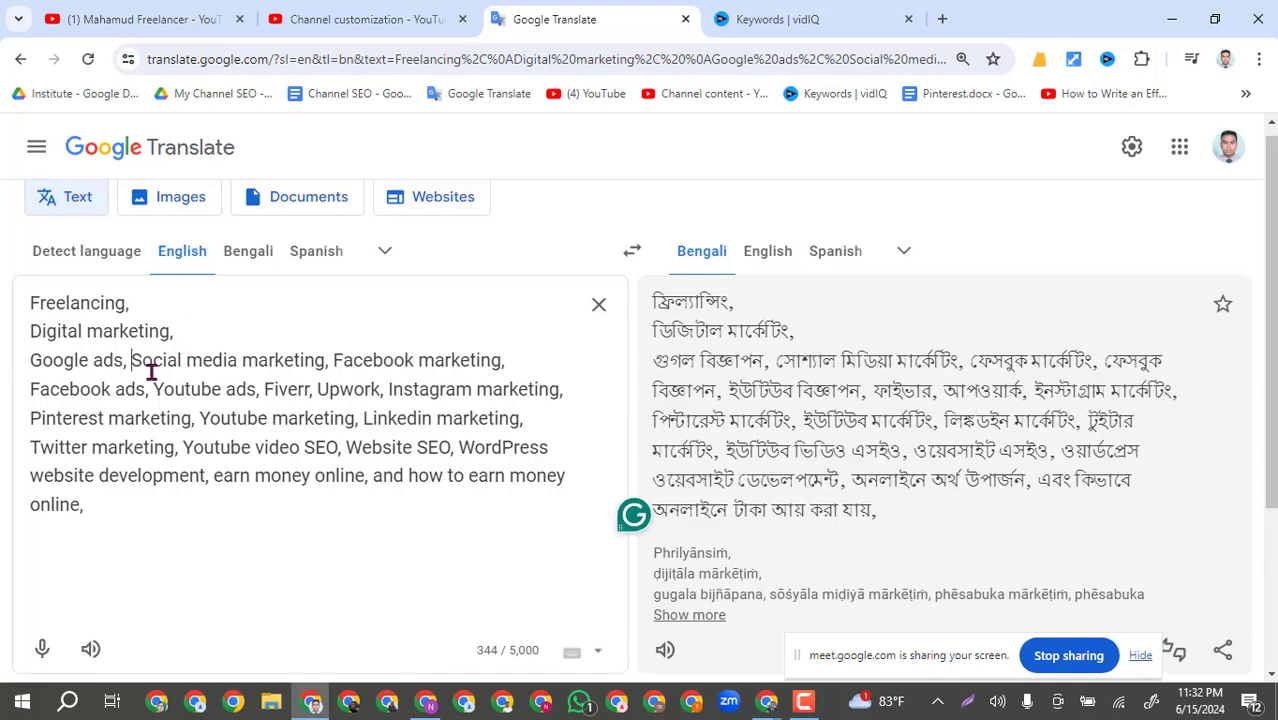
key("Return")
left_click(233, 389)
key("Return")
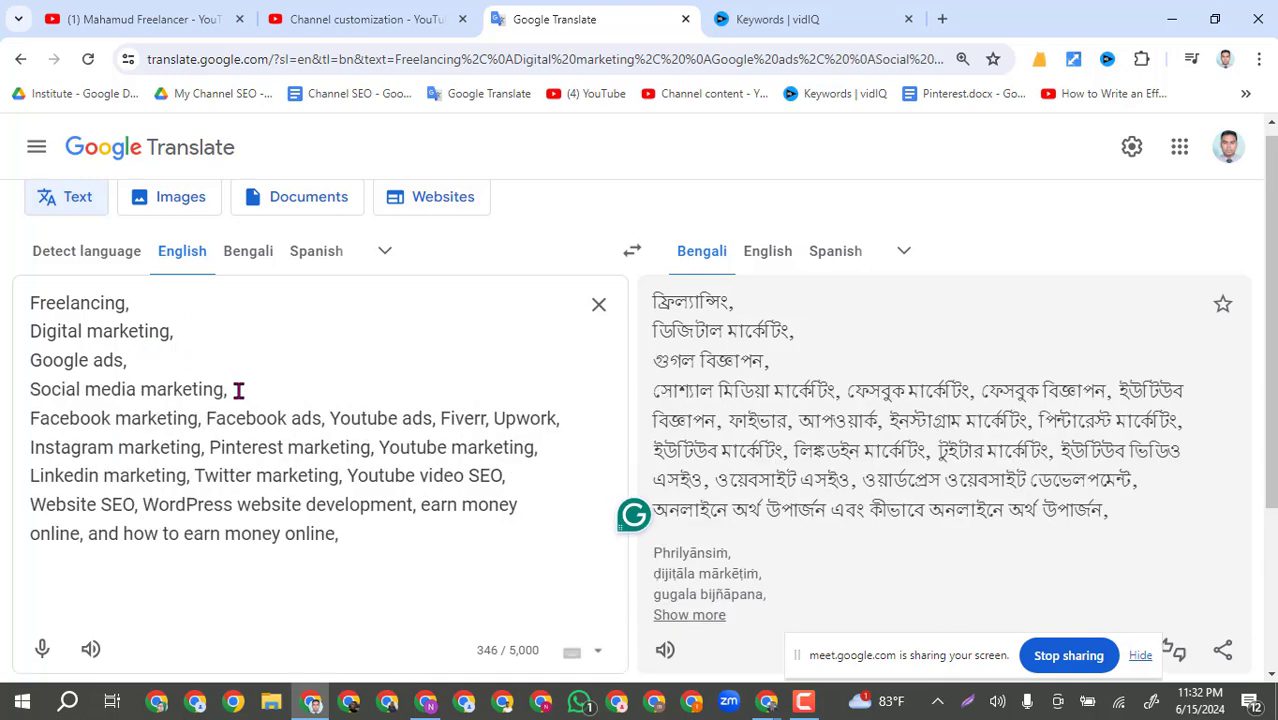
left_click(207, 418)
key("Return")
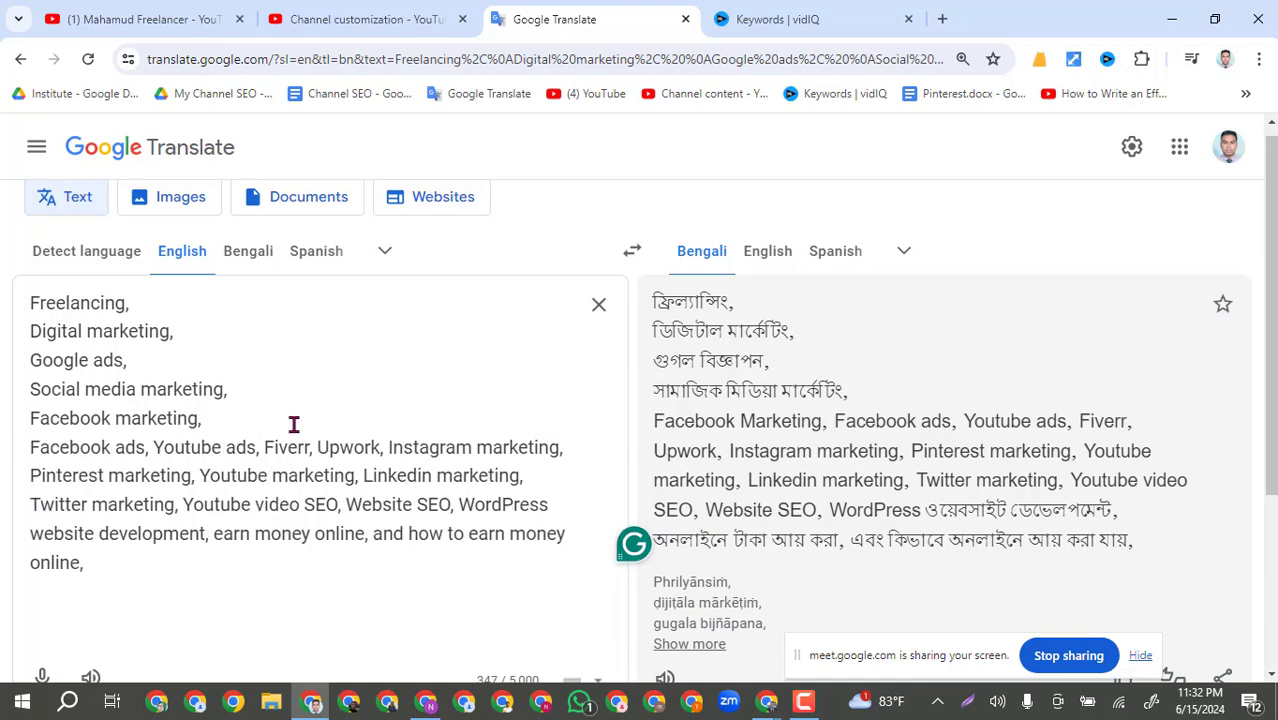
Put "Facebook ads," "Youtube ads," "Fiverr," "Upwork," and "Instagram marketing," each on its own line.
left_click(154, 447)
key("Return")
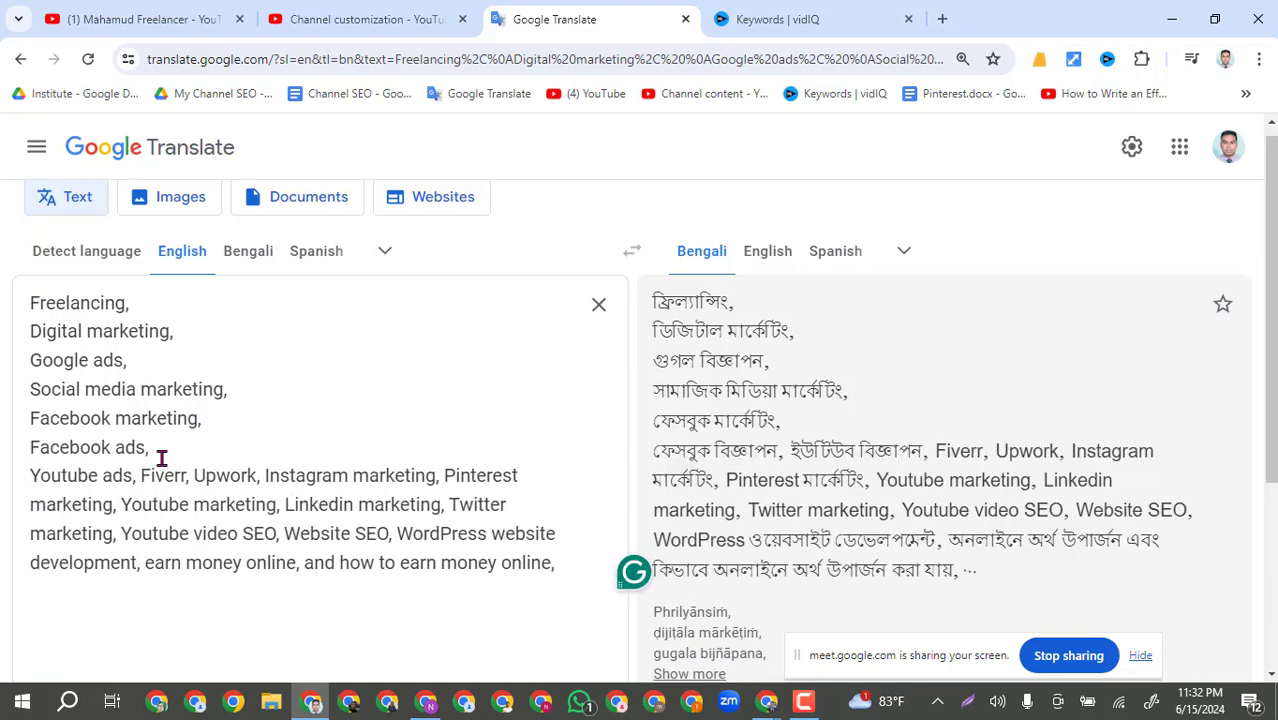
left_click(143, 477)
key("Return")
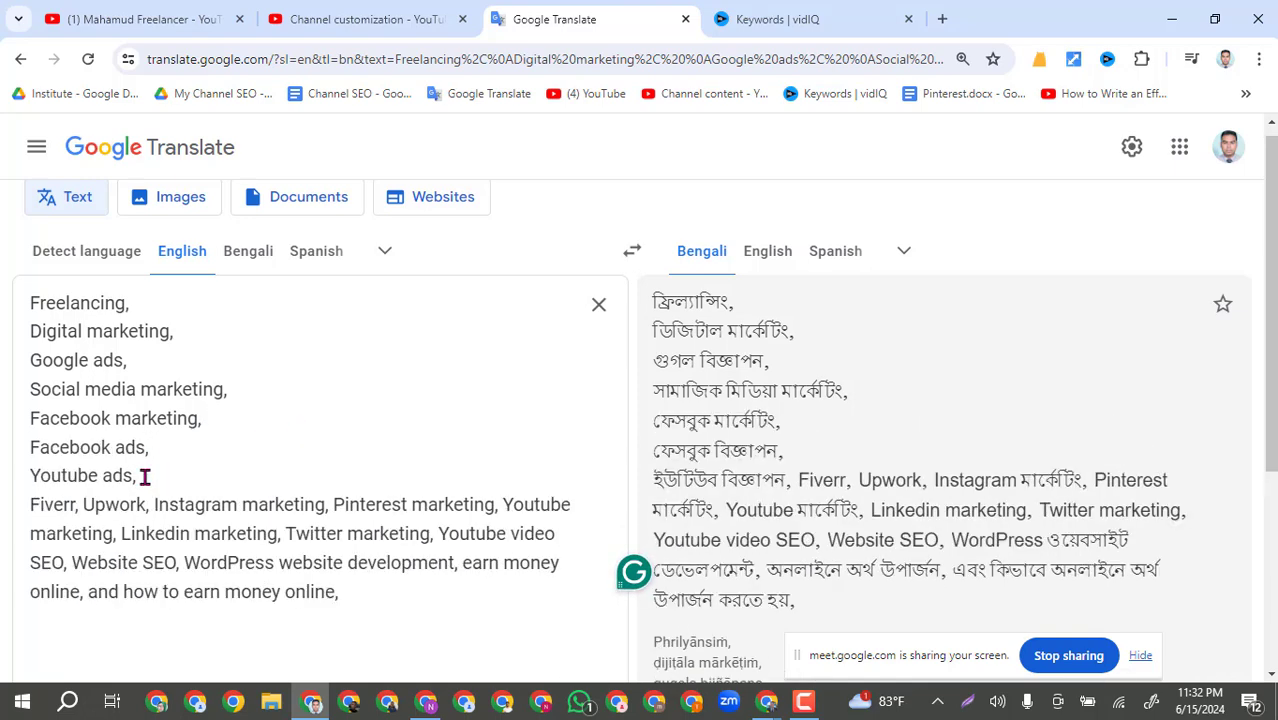
left_click(84, 506)
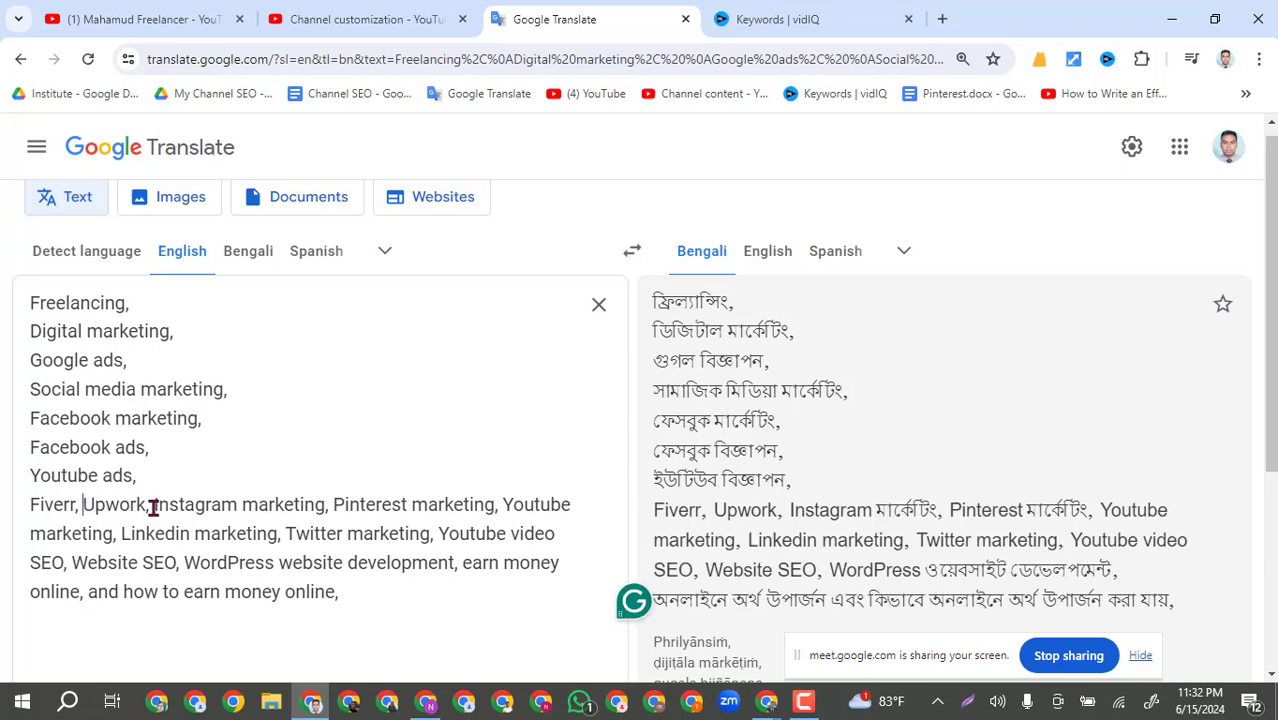
key("Return")
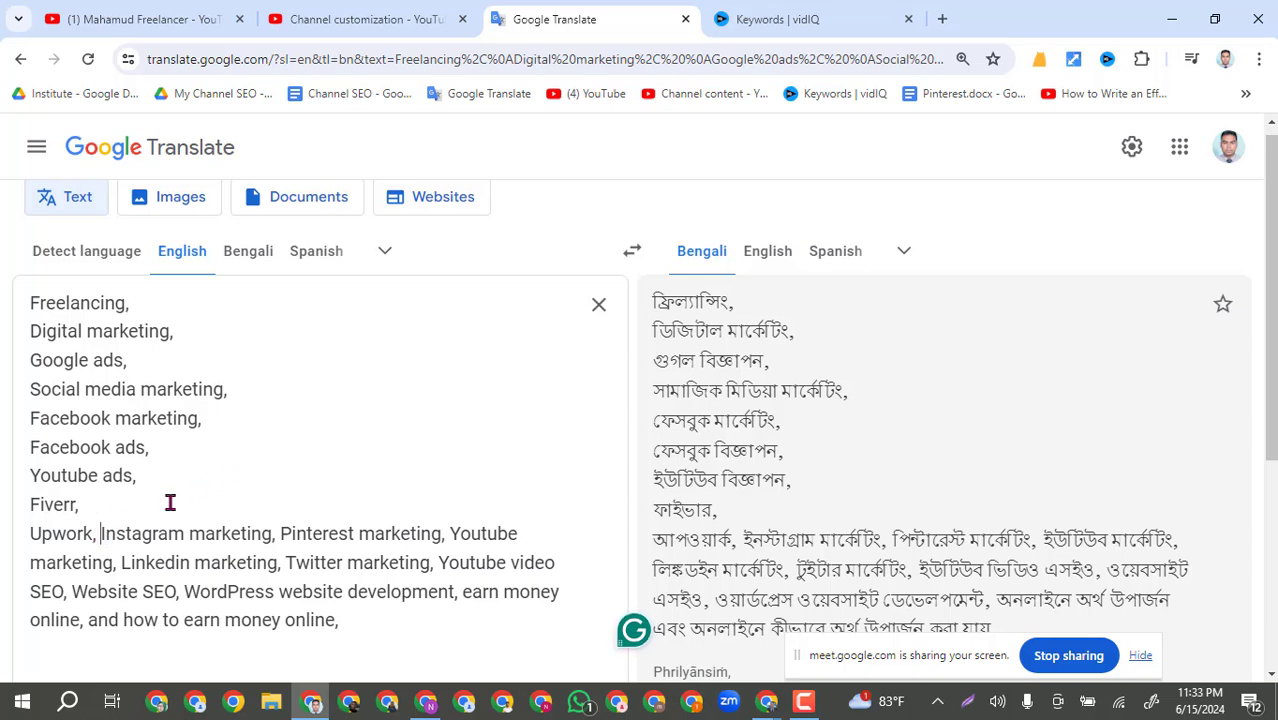
key("Return")
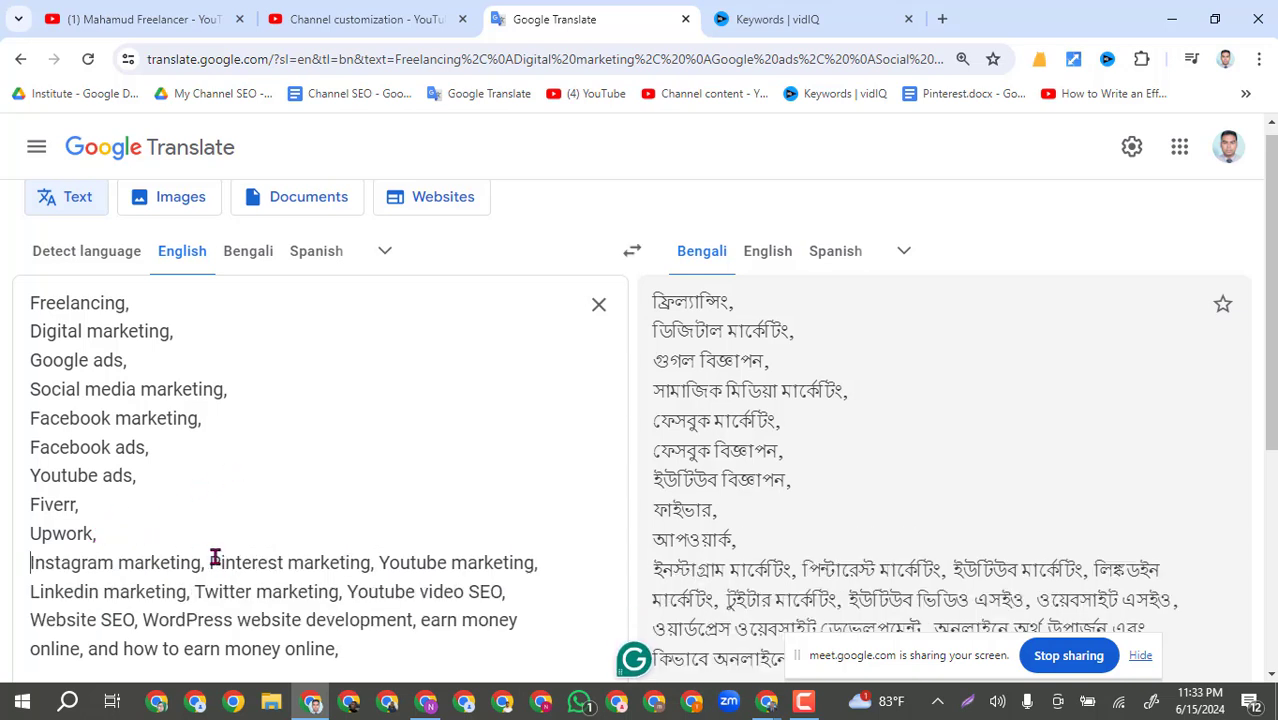
key("Return")
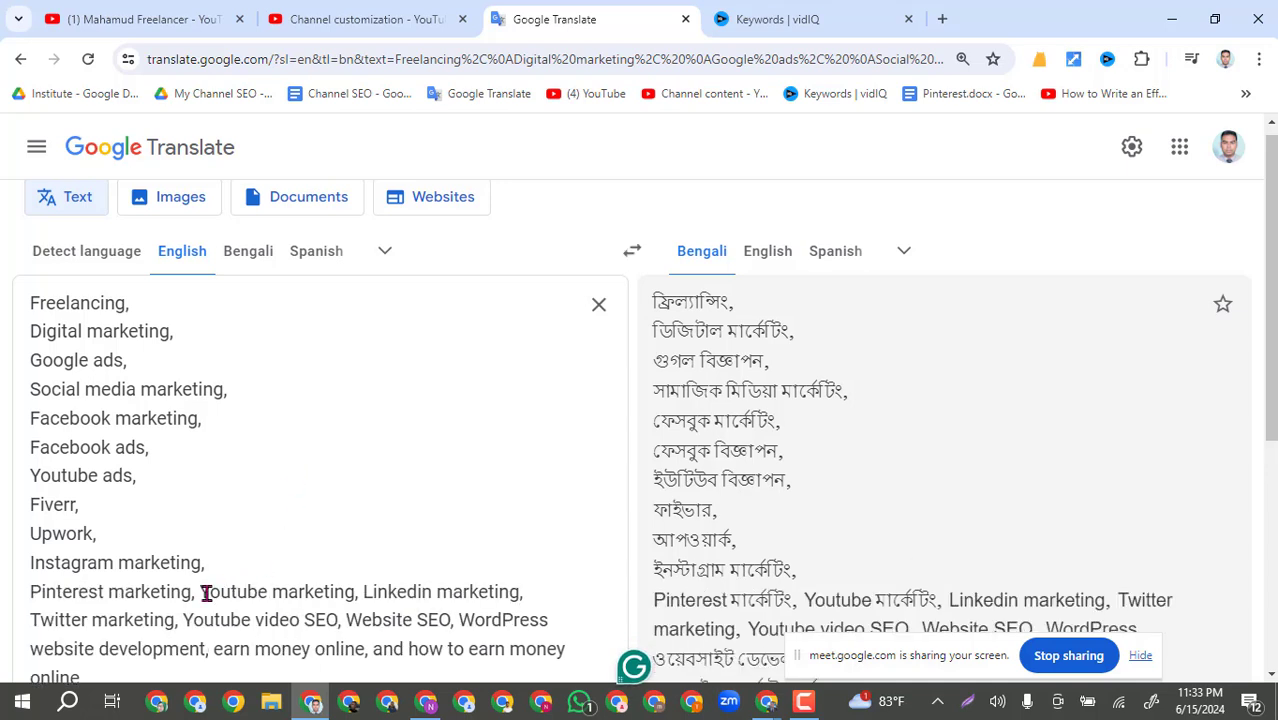
Put "Pinterest marketing," "Youtube marketing," "Linkedin marketing," and "Twitter marketing," each on its own line.
left_click(203, 591)
key("Return")
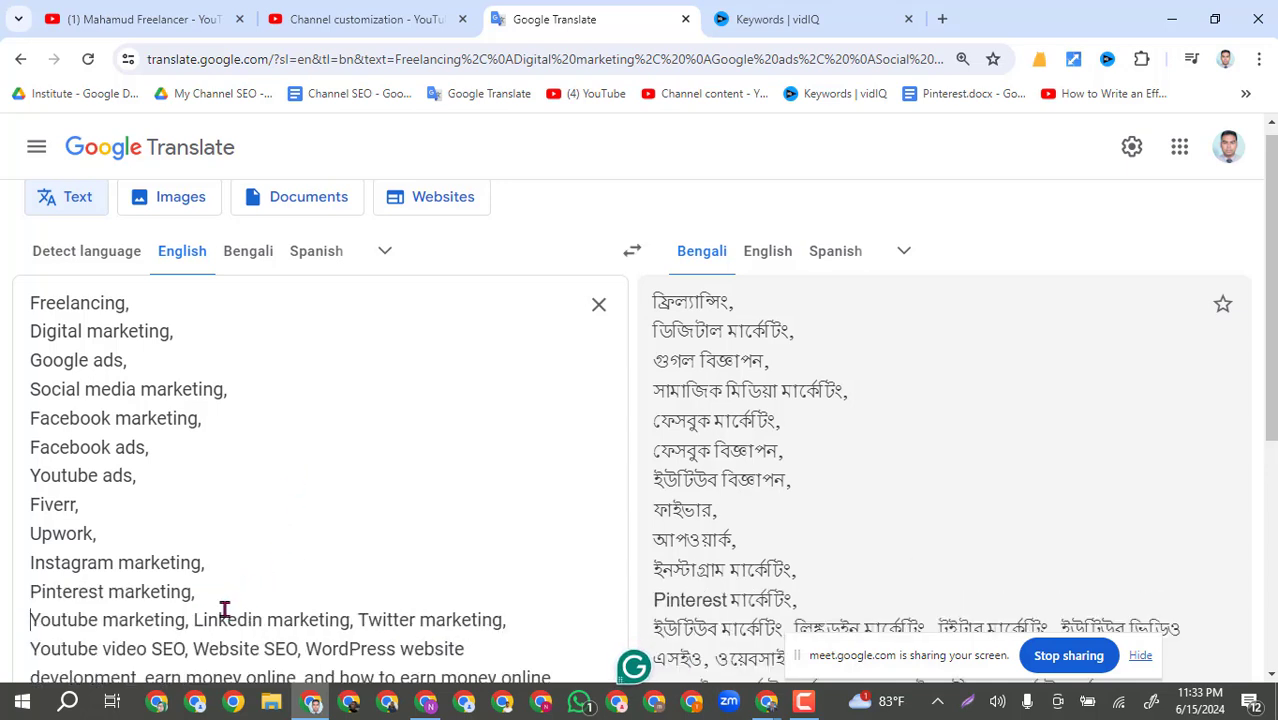
left_click(195, 620)
key("Return")
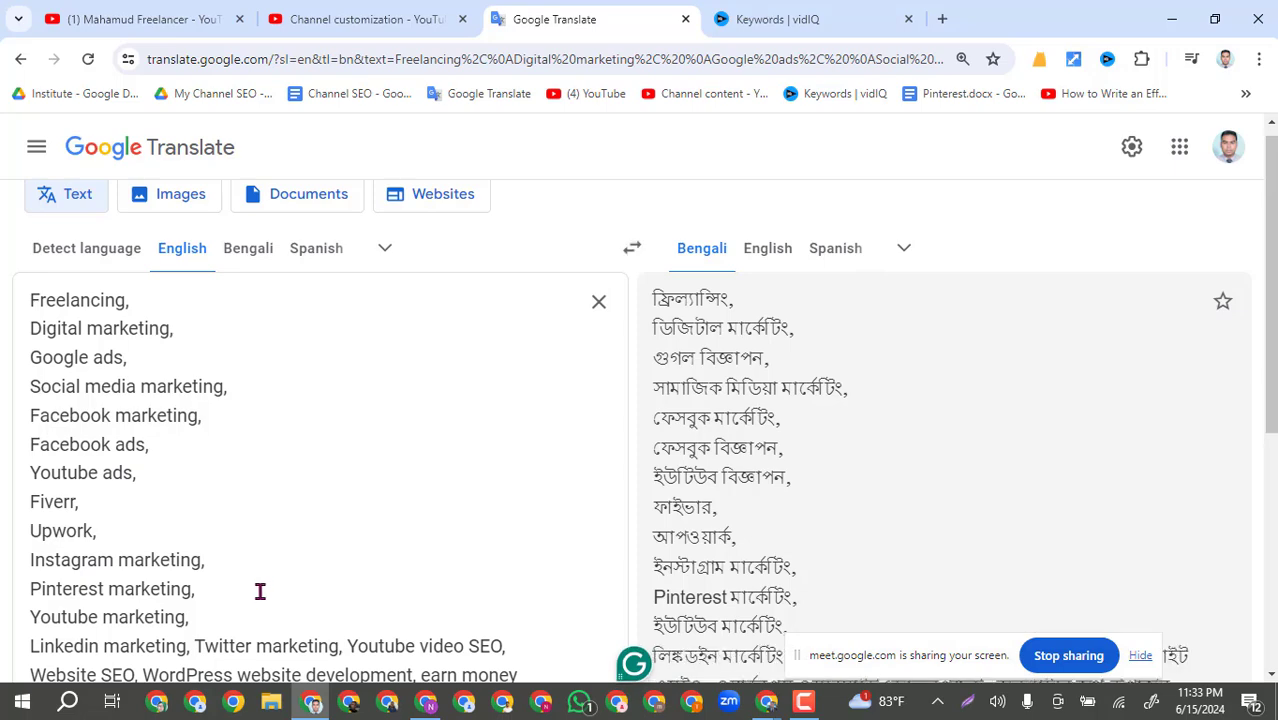
left_click(197, 645)
key("Return")
scroll(240, 590, "down", 2)
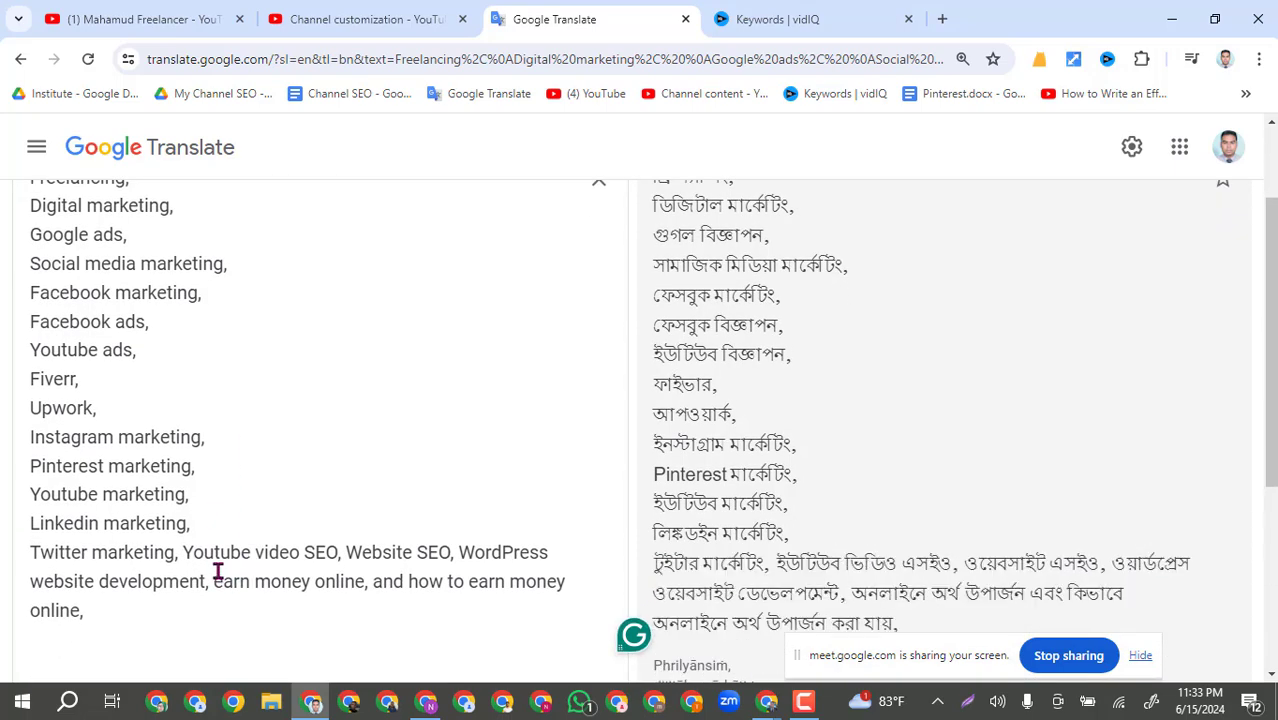
left_click(184, 552)
key("Return")
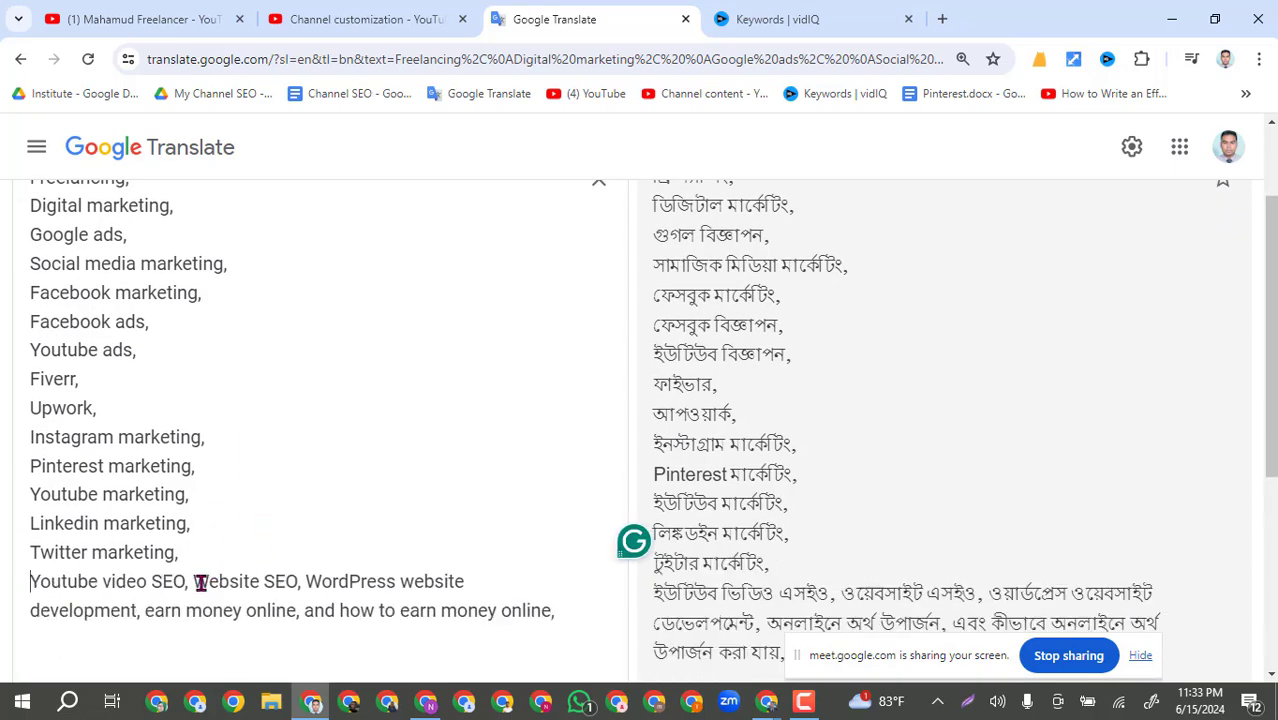
Put the remaining keywords from "Youtube video SEO," onward on separate lines, and remove "and" before "how to earn money online,".
left_click(195, 580)
key("Return")
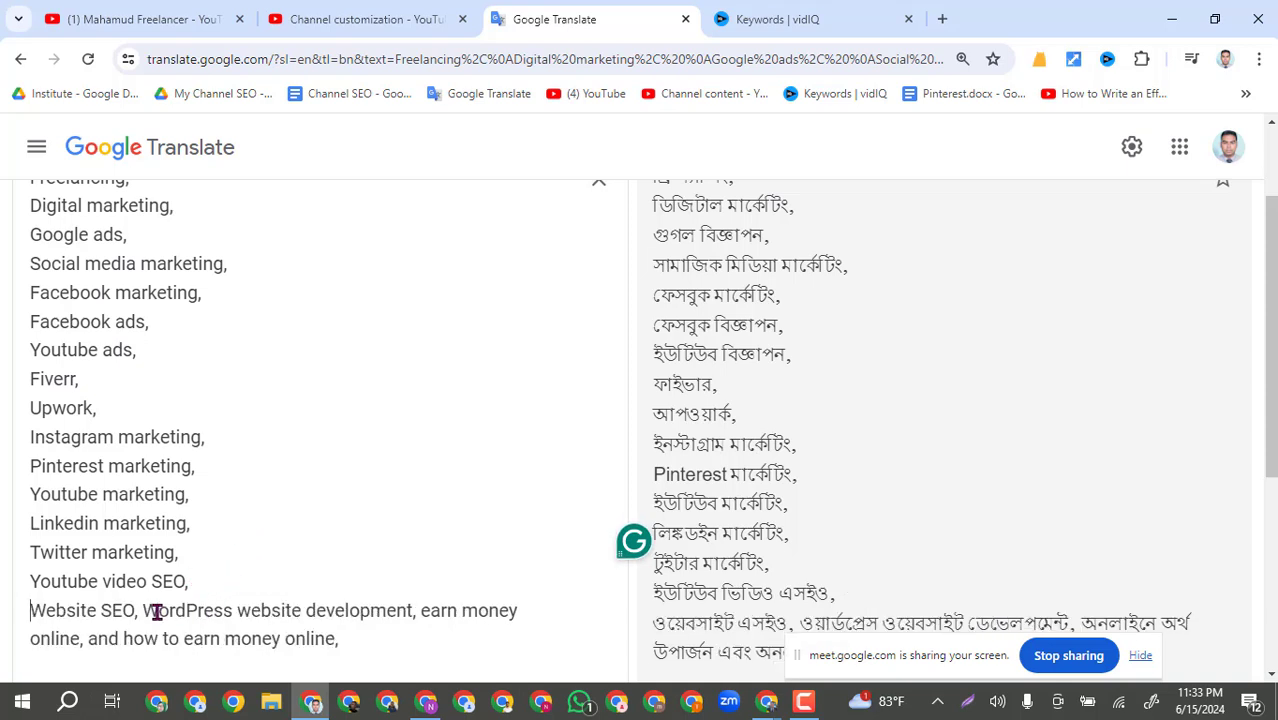
left_click(145, 609)
key("Return")
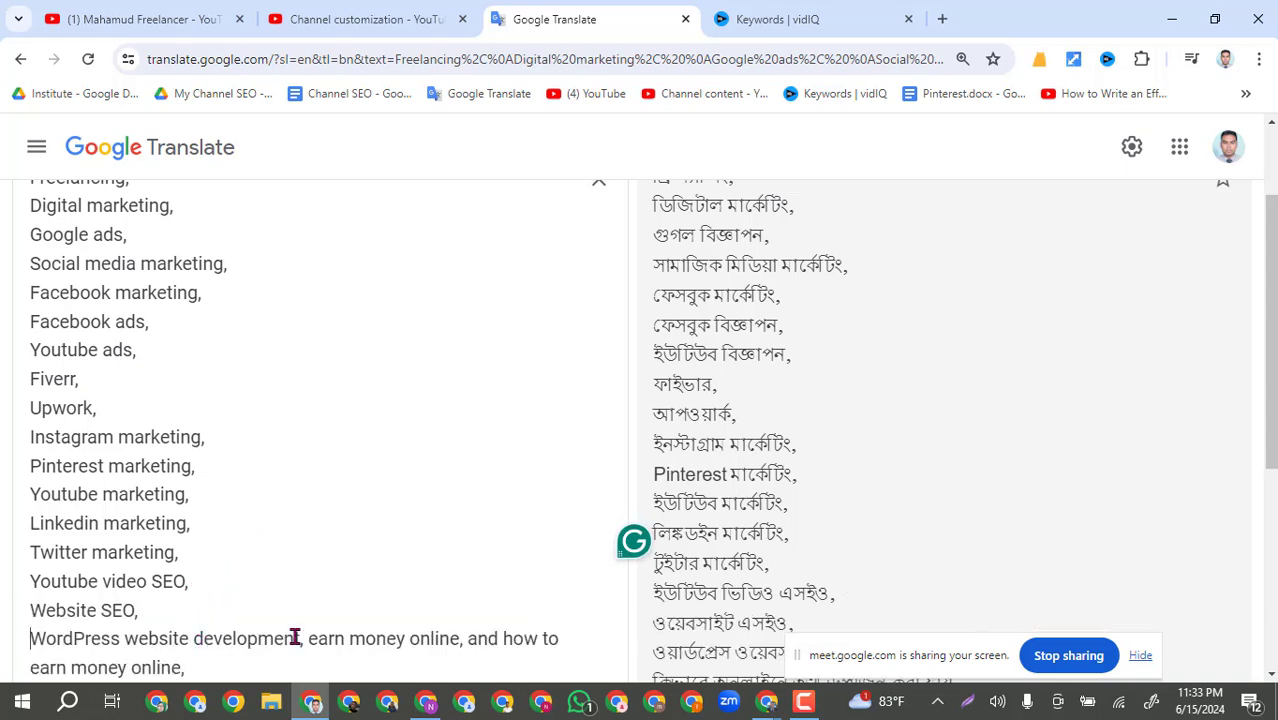
left_click(307, 638)
key("Return")
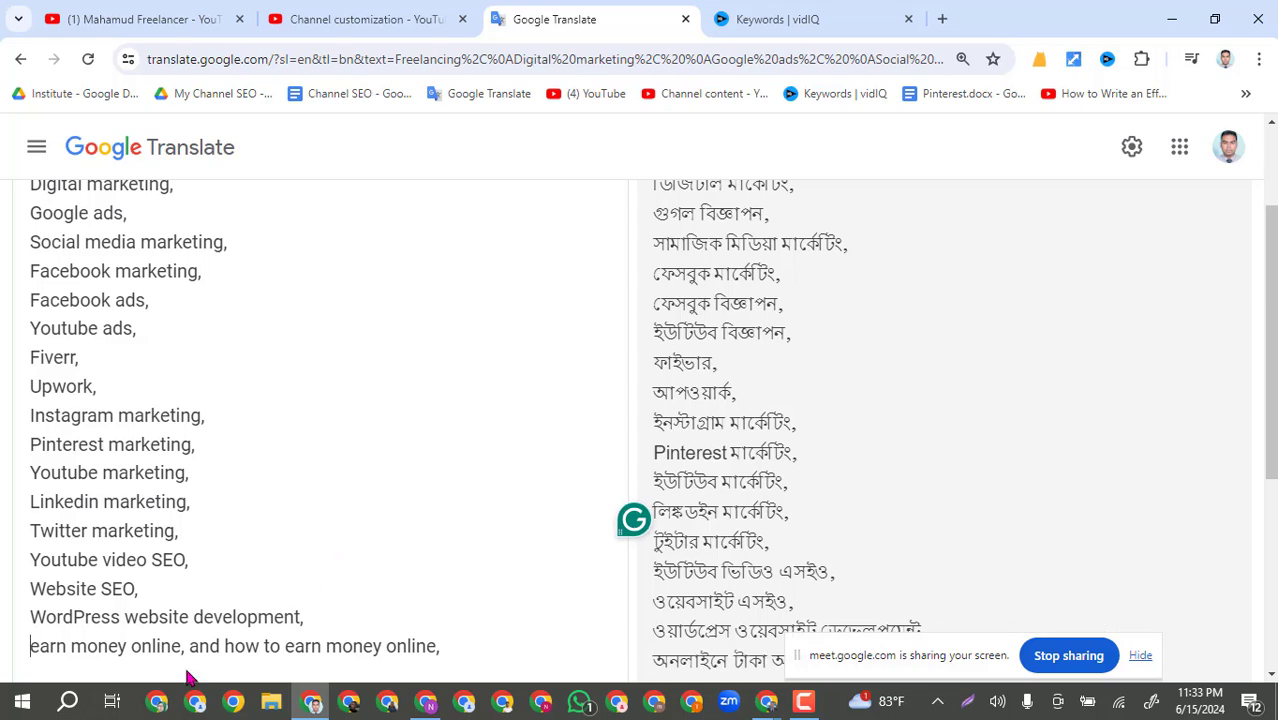
left_click(191, 645)
key("Return")
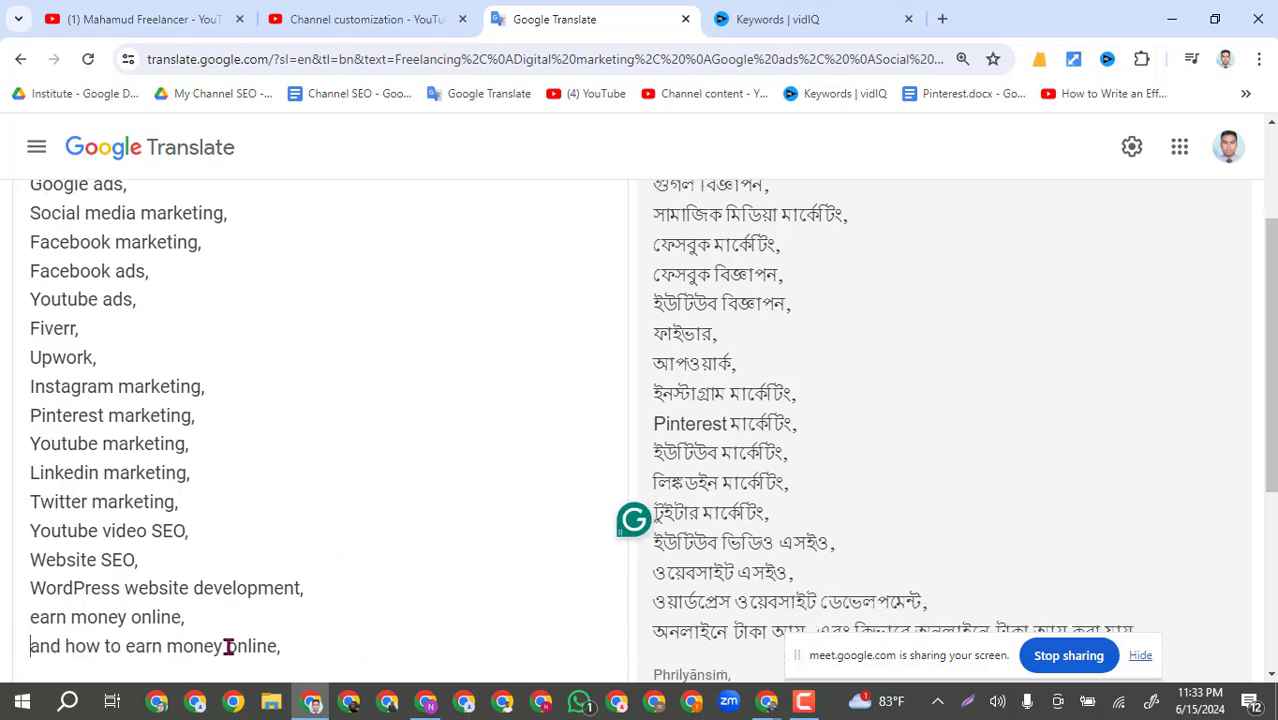
left_click_drag(67, 648, 2, 652)
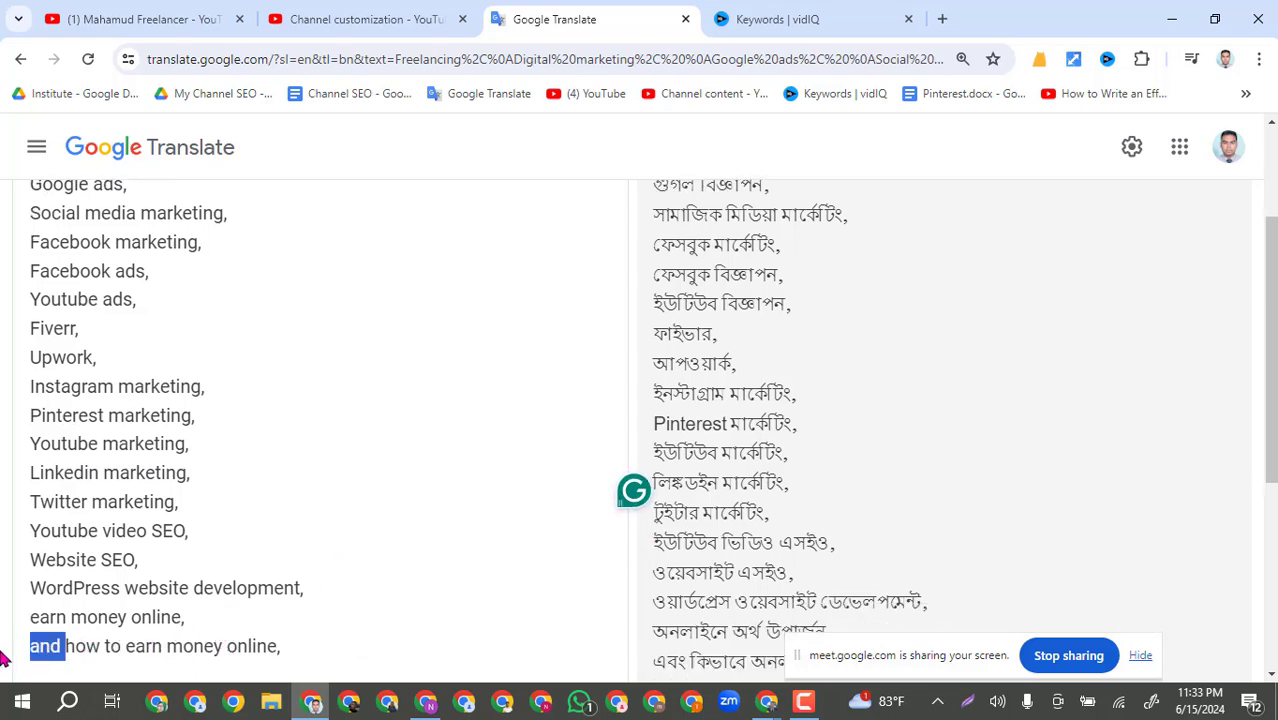
key("BackSpace")
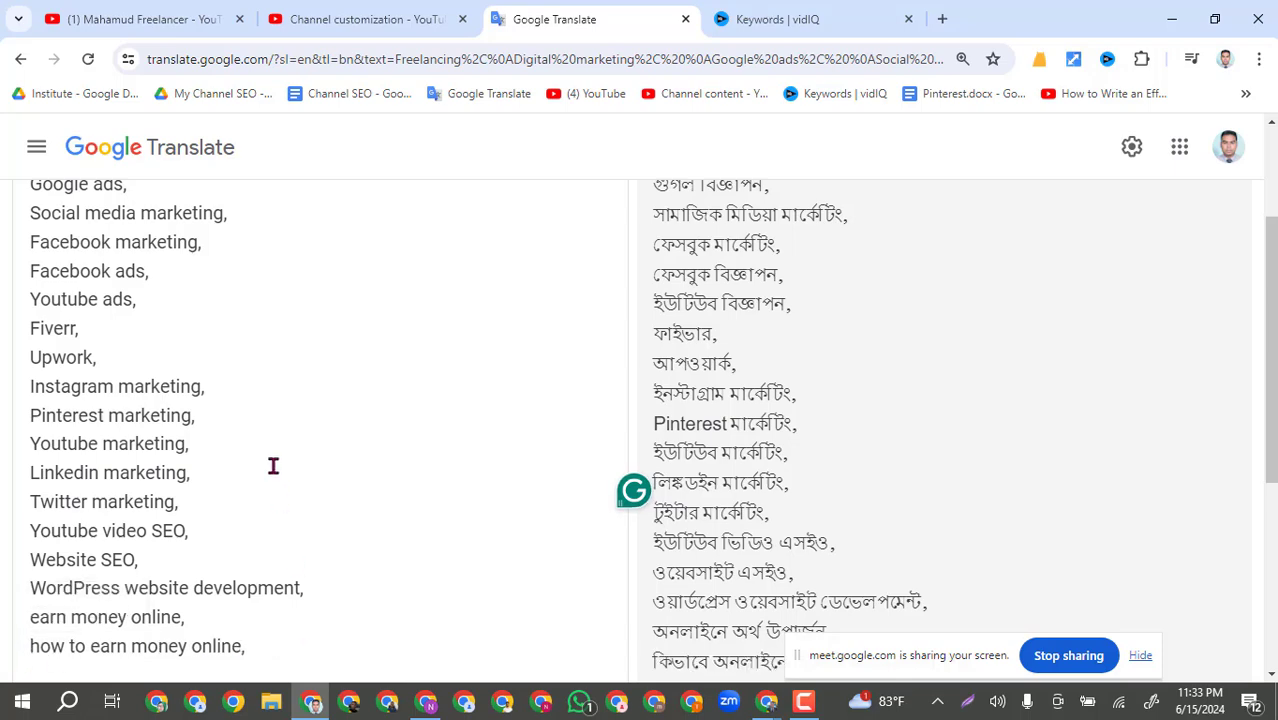
scroll(258, 450, "up", 3)
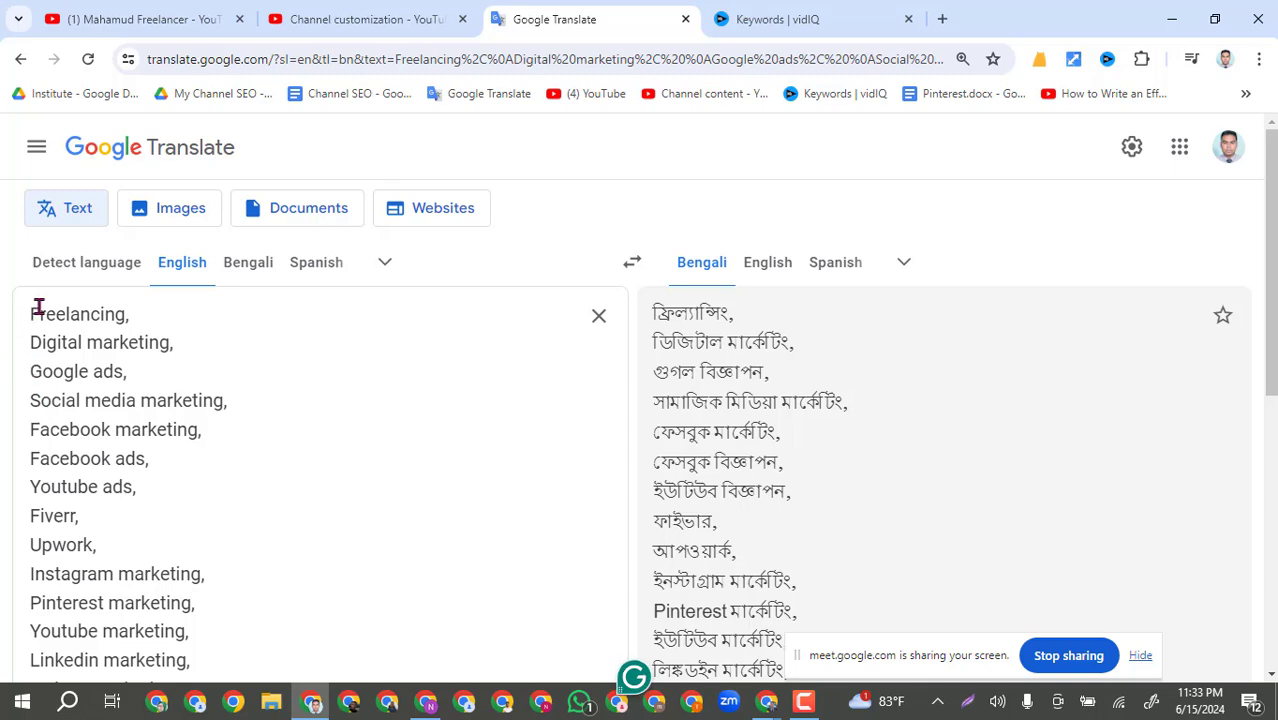
left_click_drag(33, 315, 288, 331)
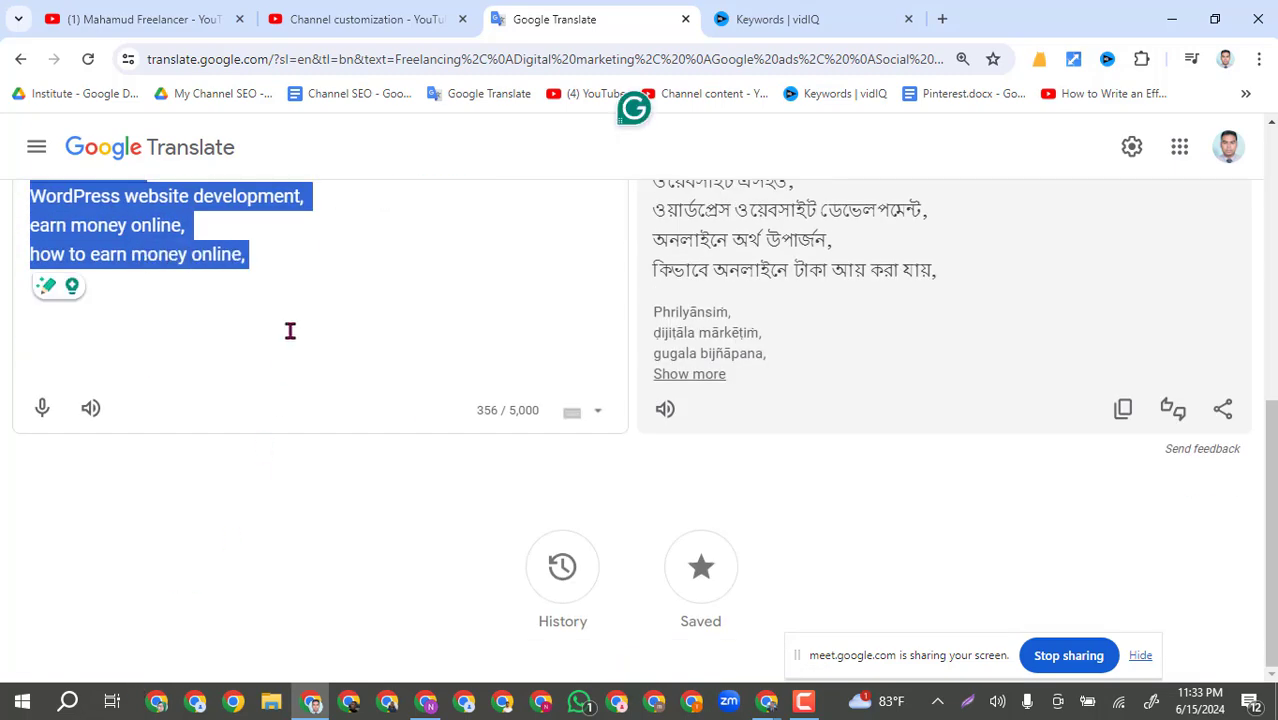
left_click(345, 14)
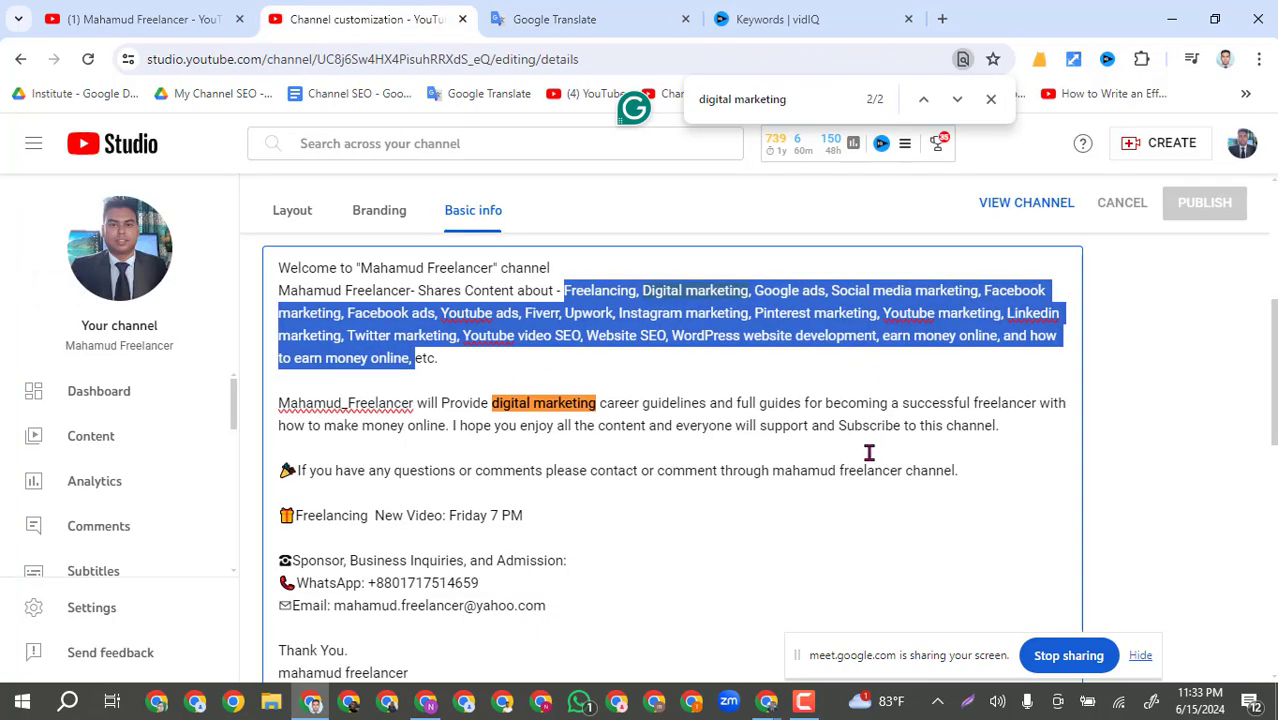
Look over the channel's name, handle and description in the basic info, and view its layout and branding settings.
scroll(690, 495, "up", 3)
scroll(676, 470, "up", 2)
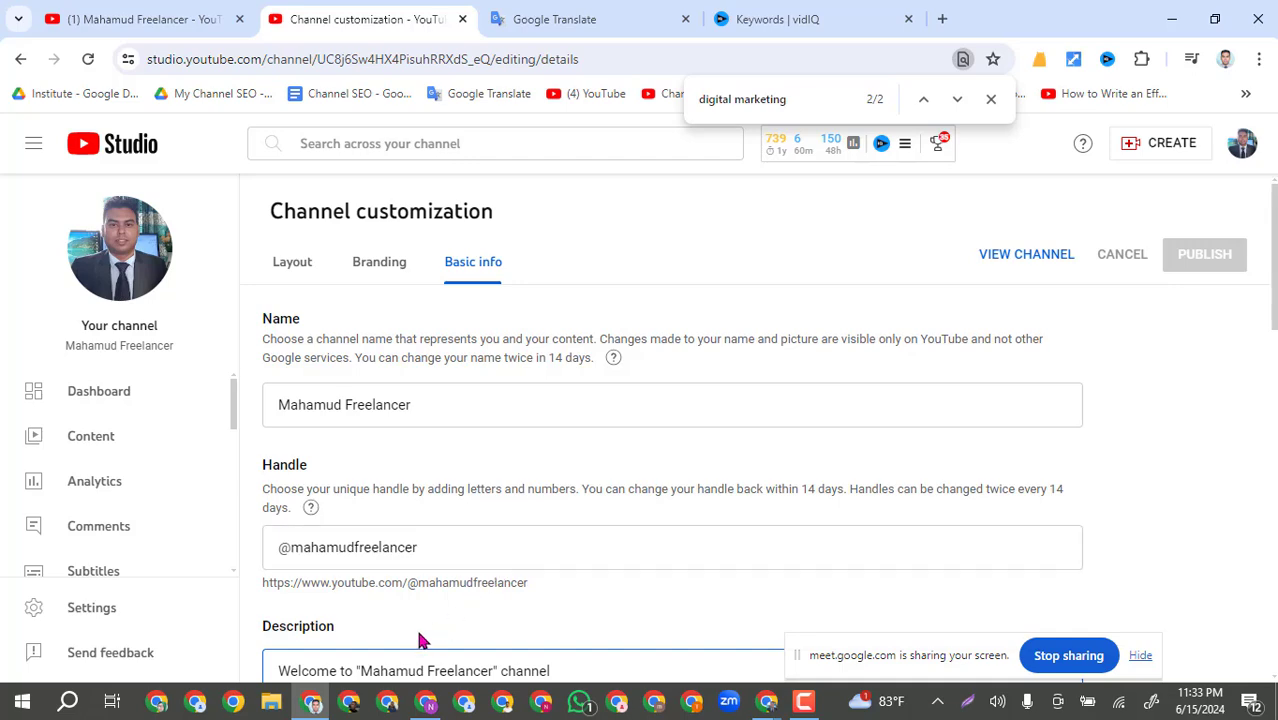
scroll(1275, 295, "down", 4)
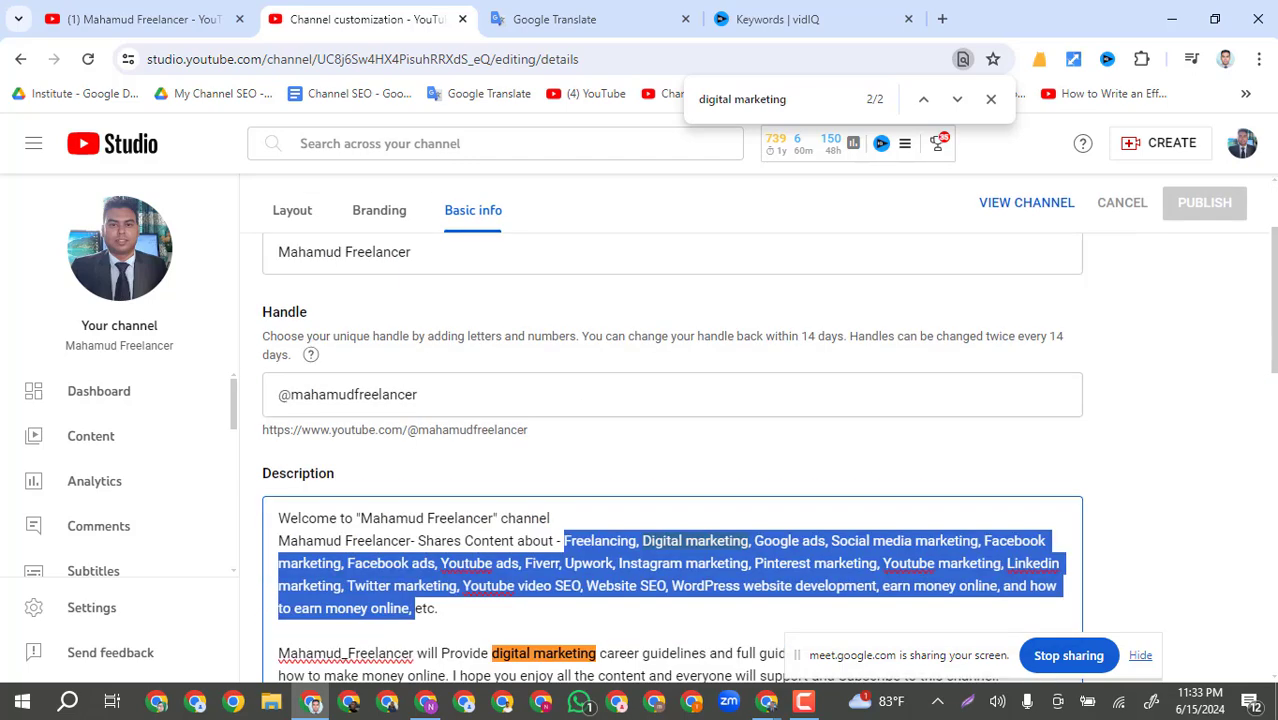
scroll(1275, 295, "up", 4)
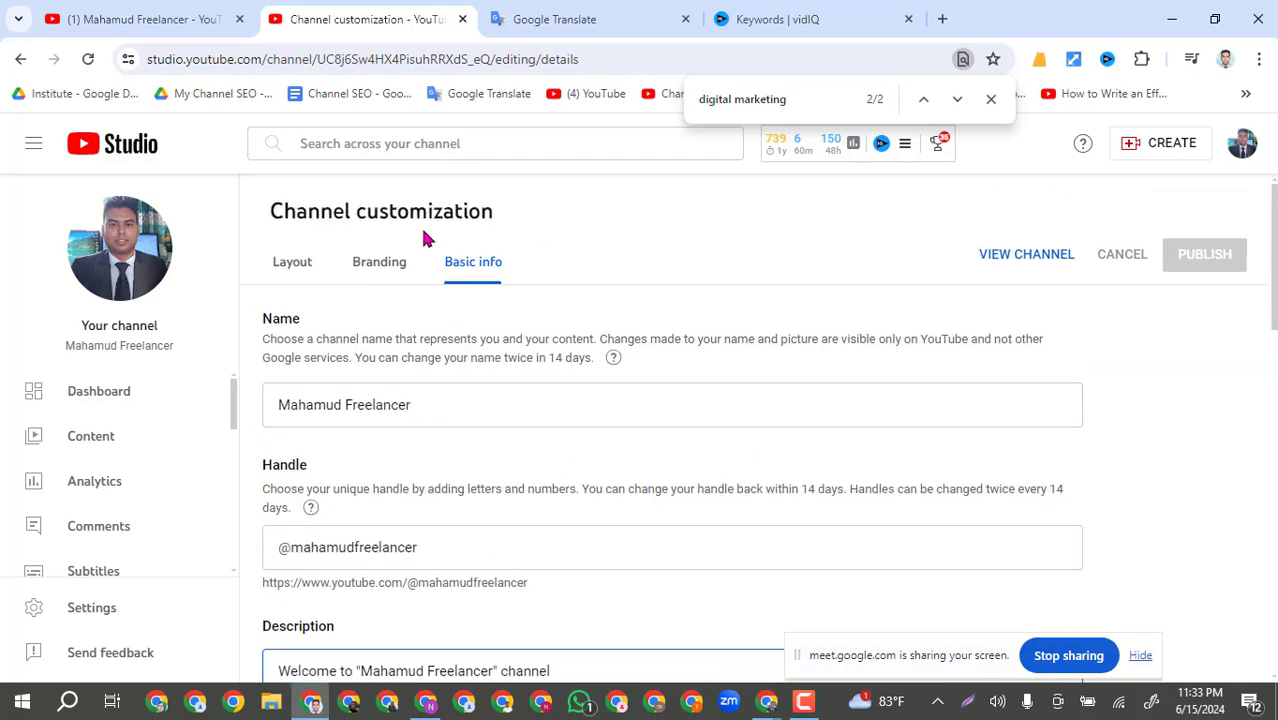
left_click(288, 263)
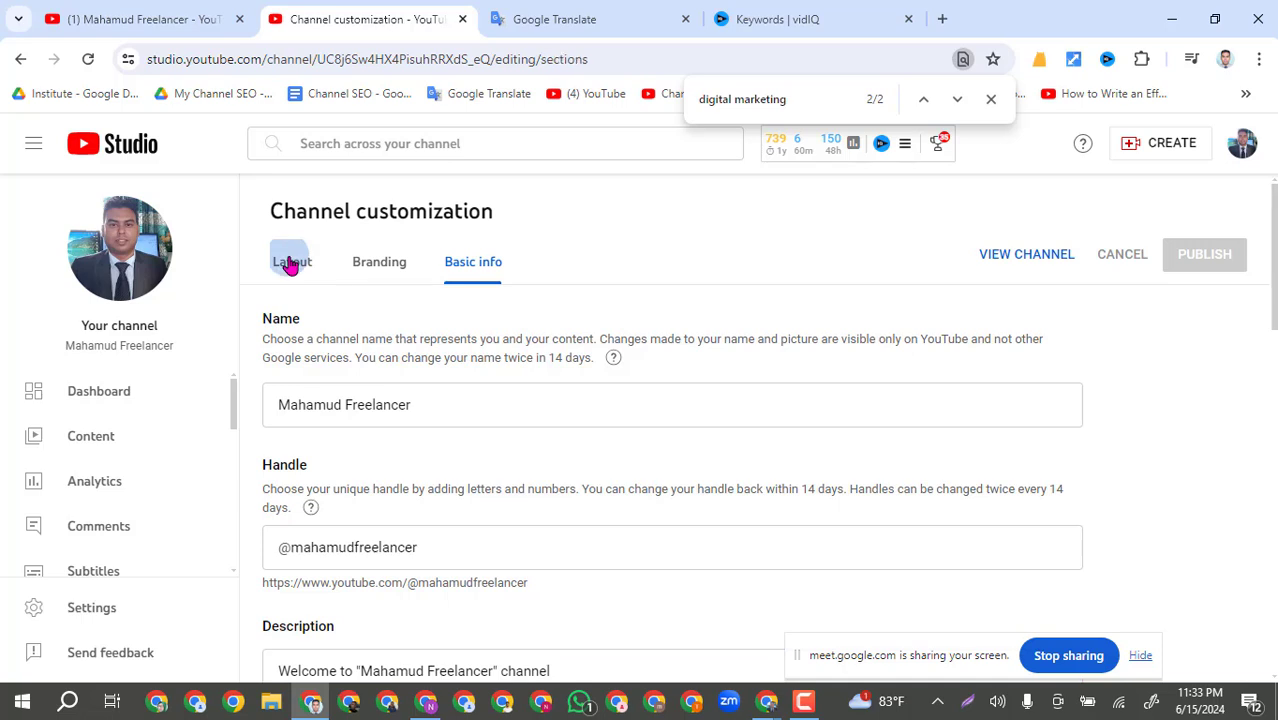
left_click(380, 270)
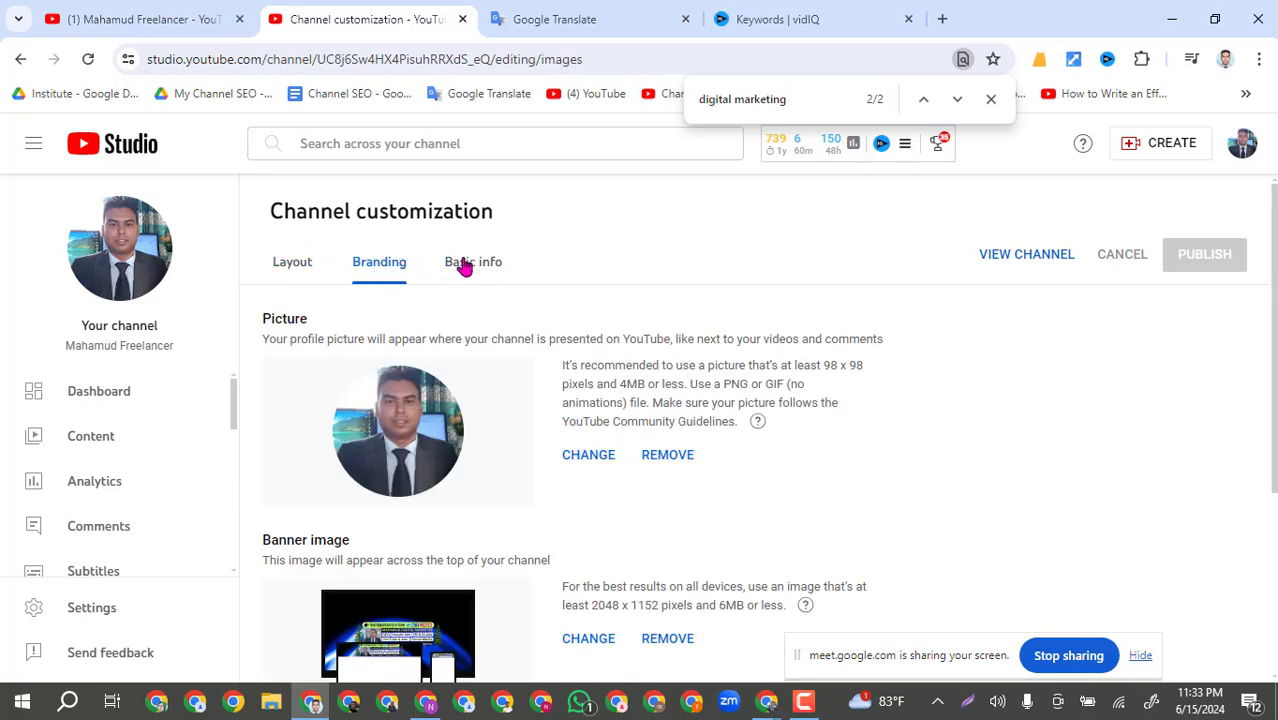
Open the channel's basic info in the Studio settings and look through its full set of keywords.
left_click(74, 608)
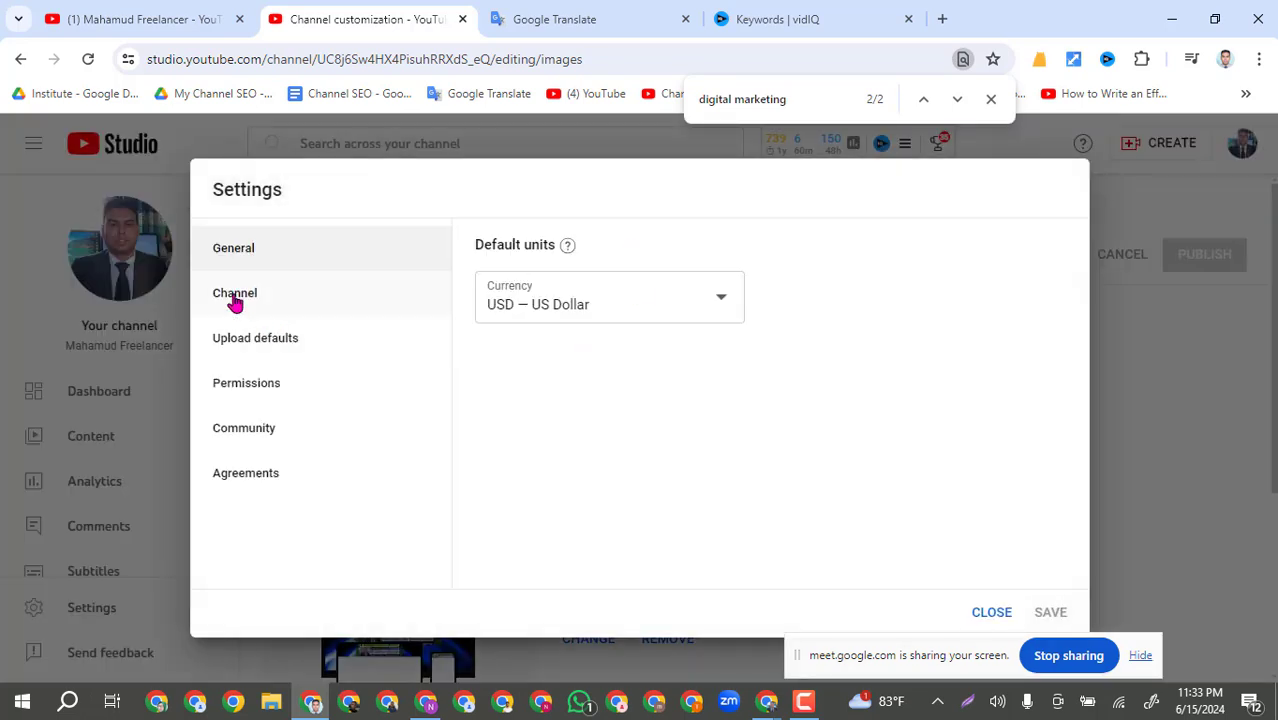
left_click(234, 302)
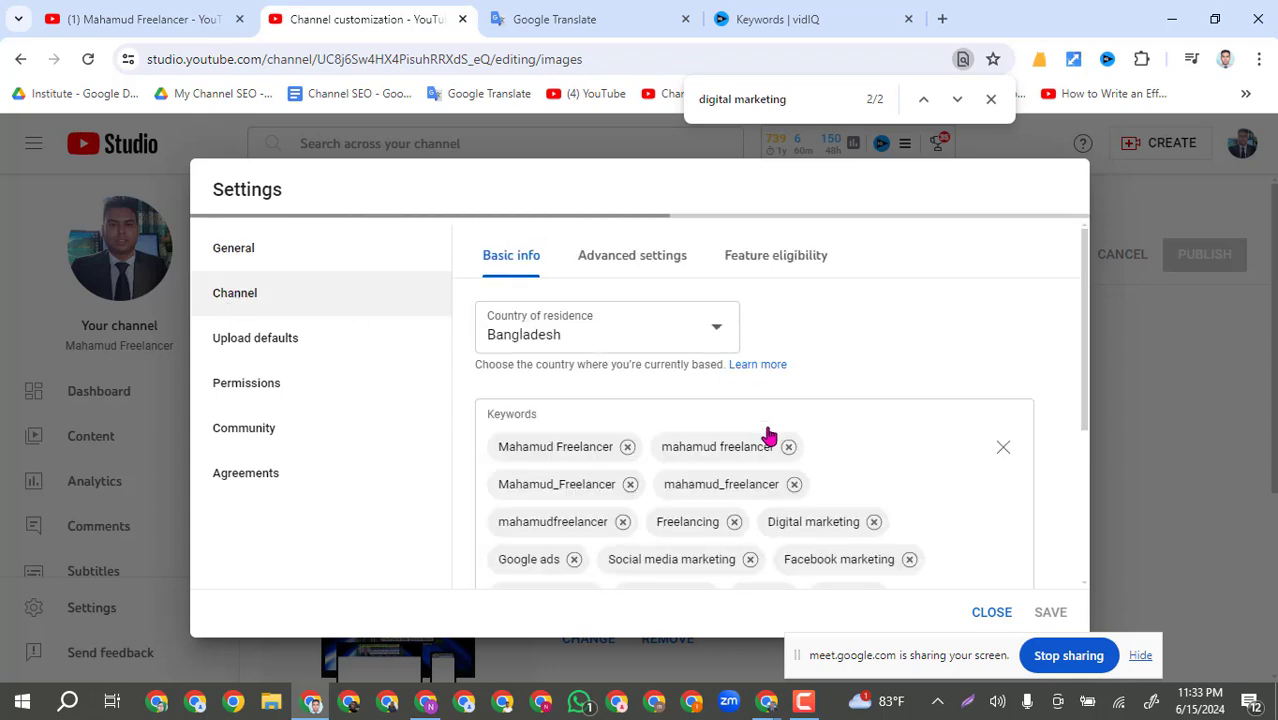
scroll(680, 468, "down", 3)
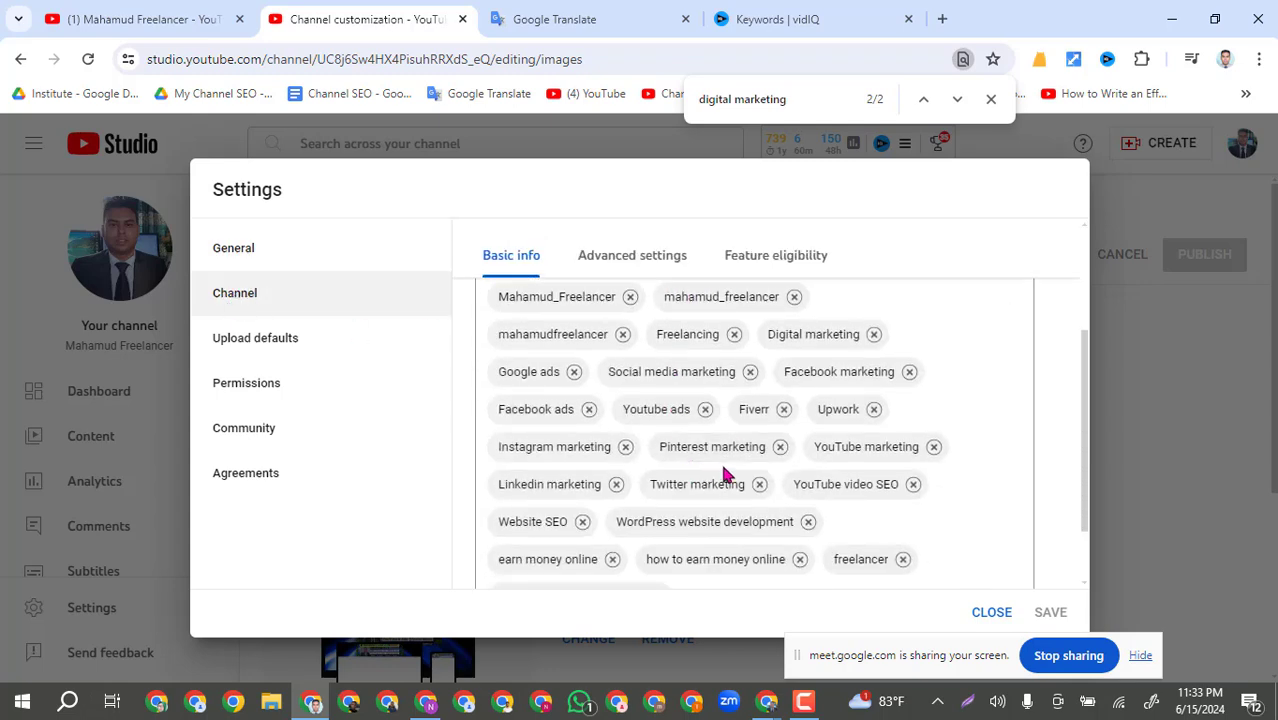
scroll(699, 494, "down", 2)
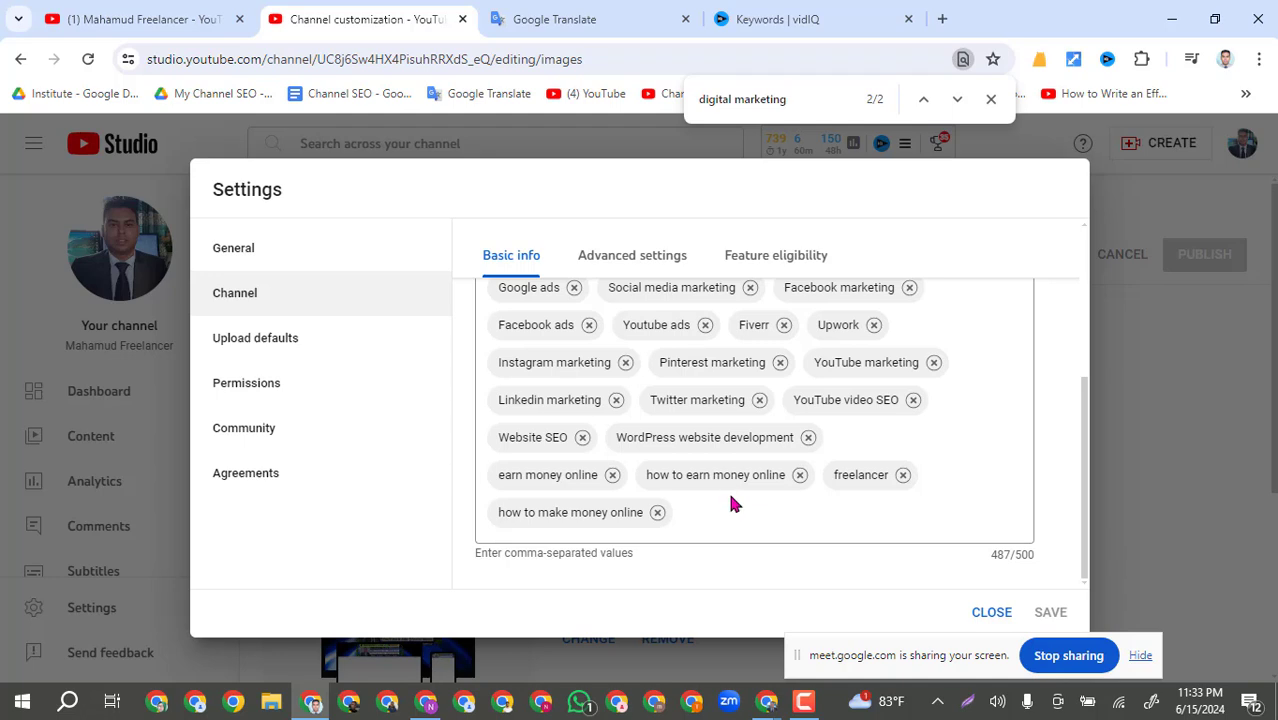
scroll(713, 491, "up", 3)
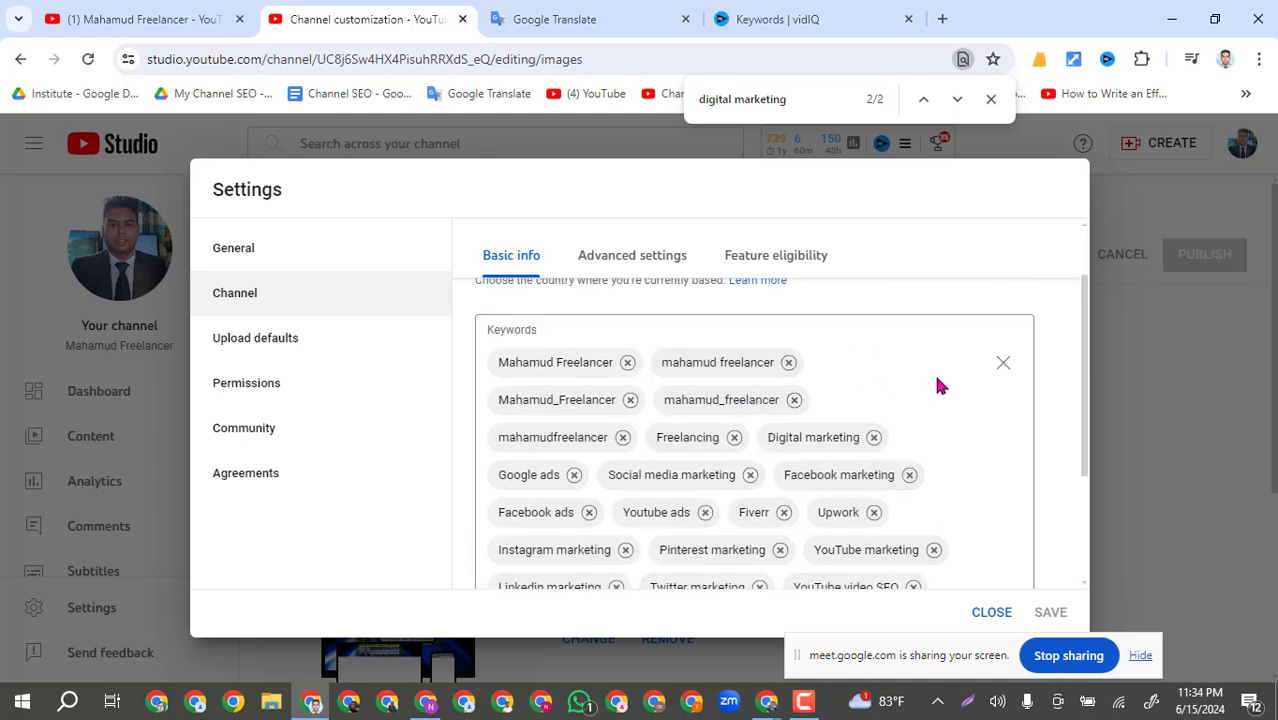
scroll(938, 383, "down", 2)
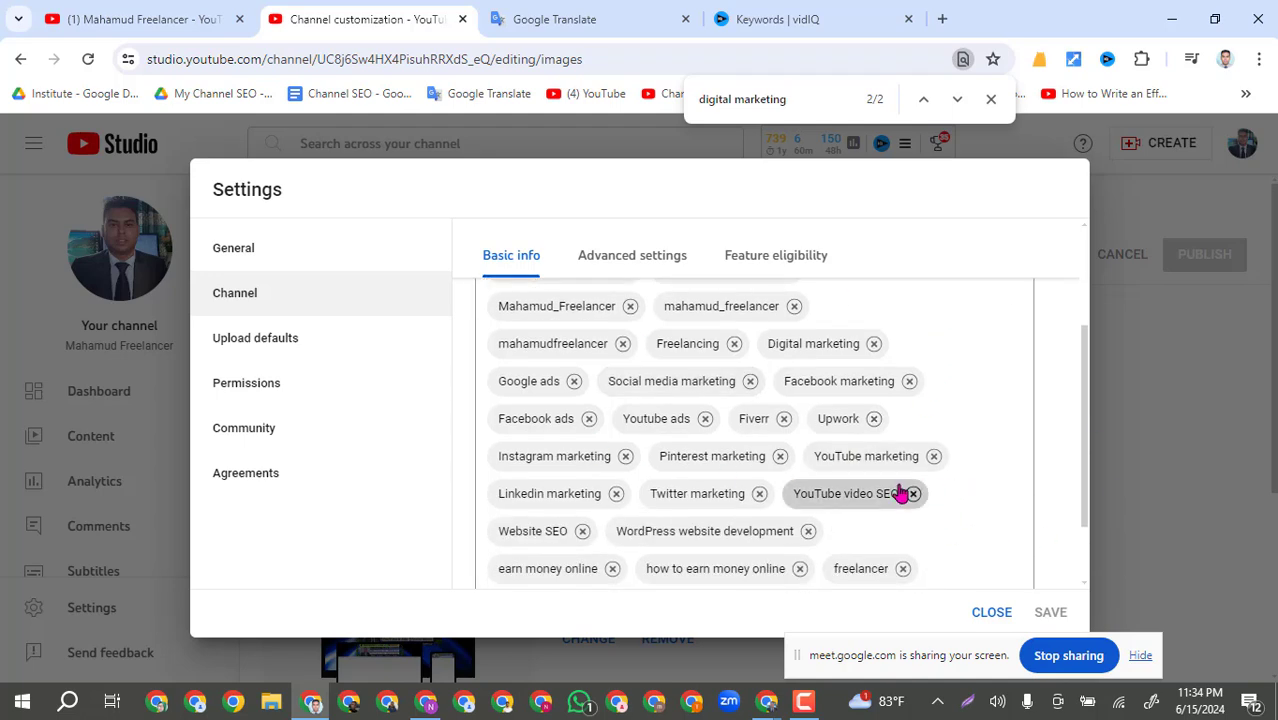
scroll(591, 355, "up", 4)
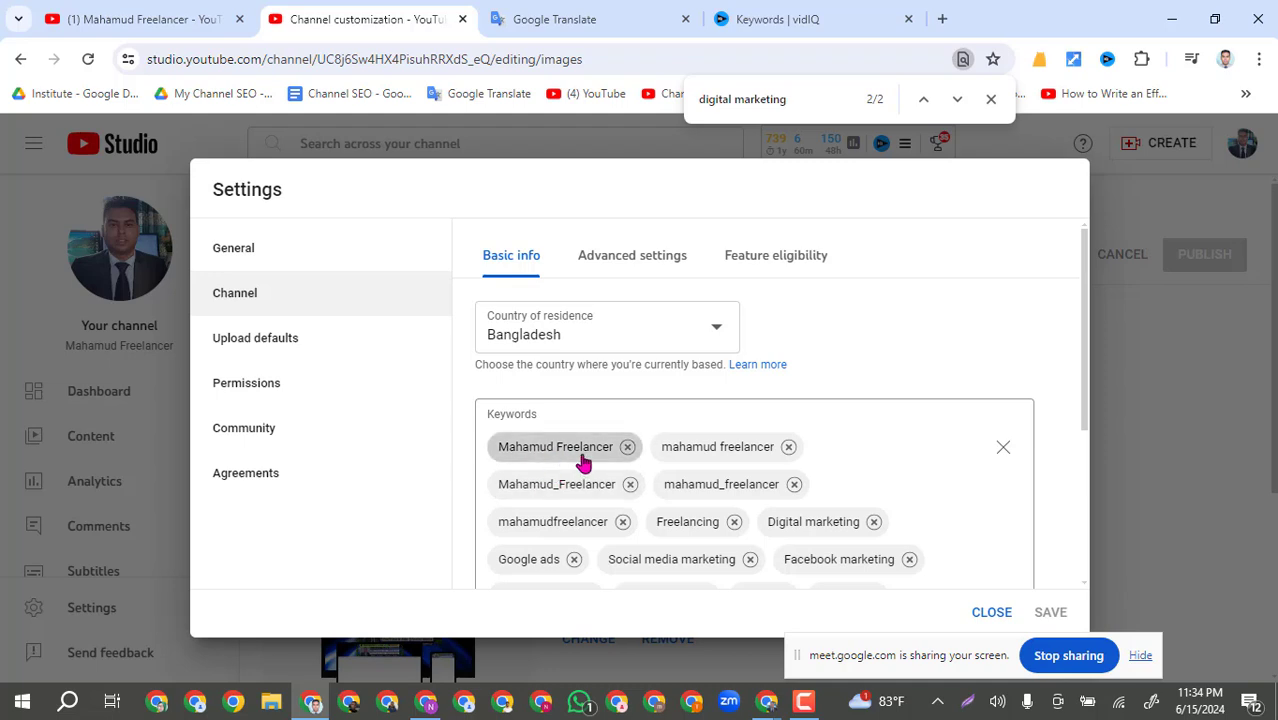
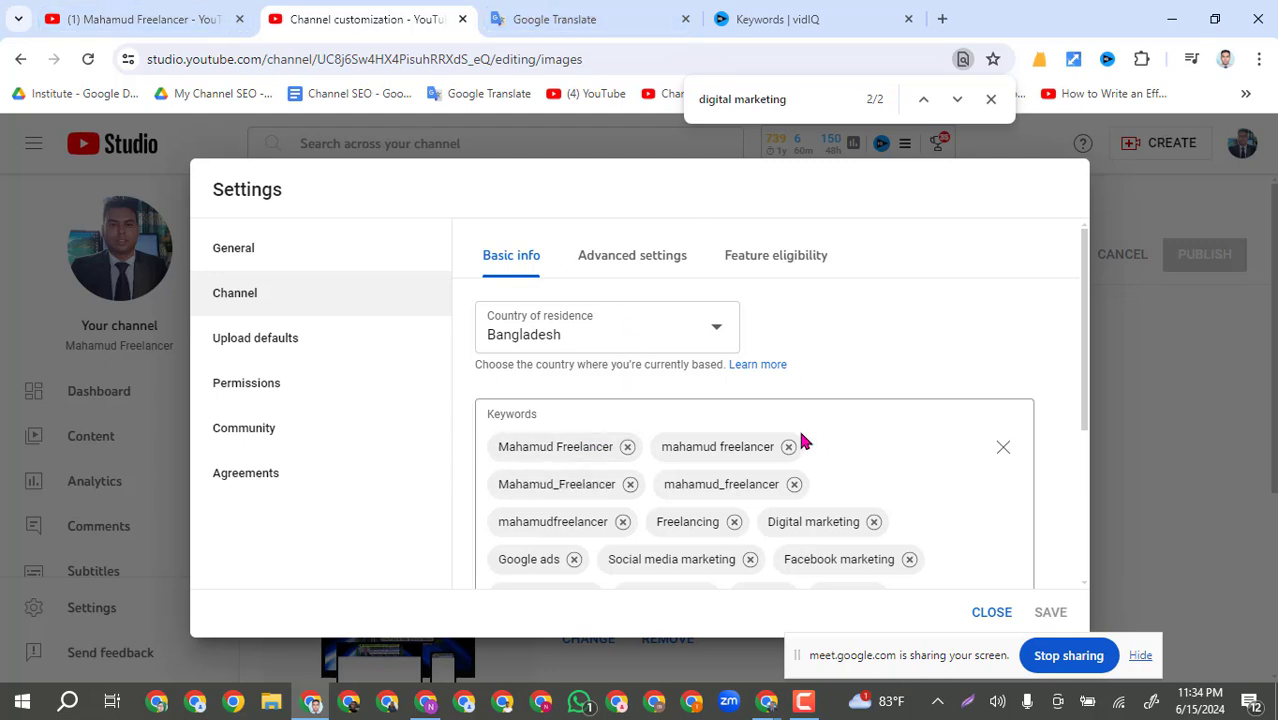
scroll(838, 548, "down", 2)
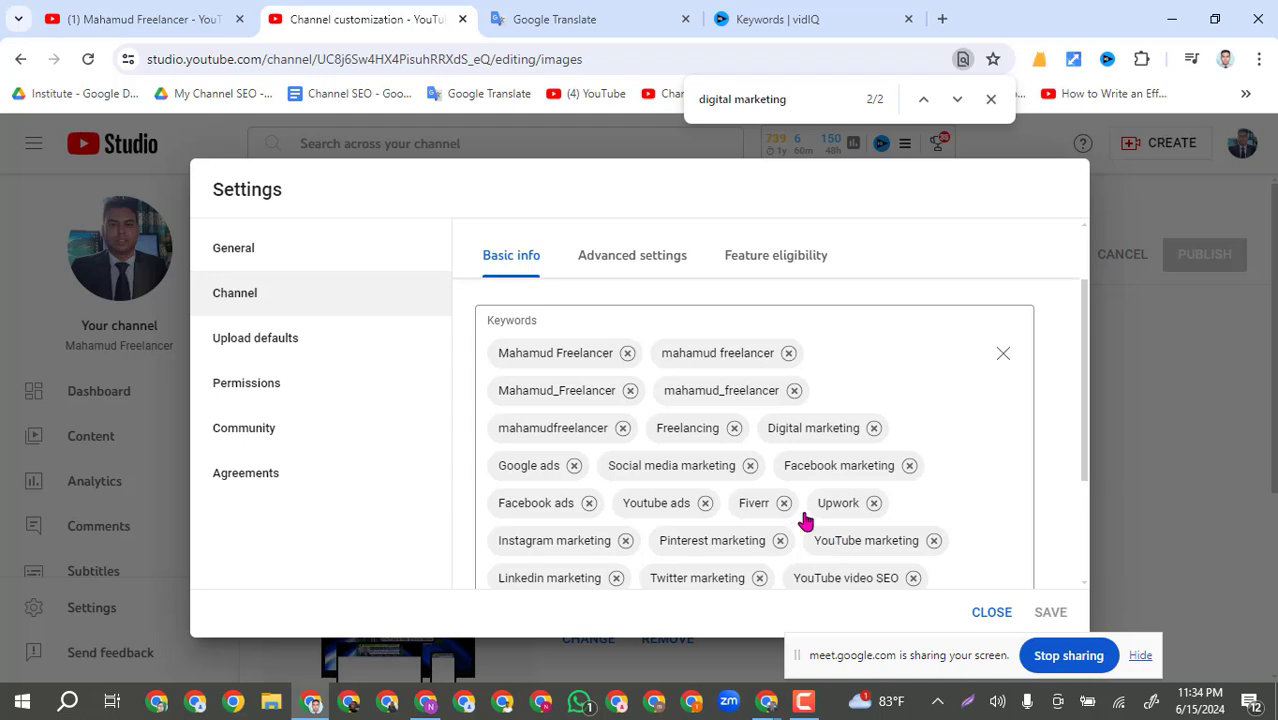
scroll(918, 445, "down", 1)
scroll(918, 445, "down", 3)
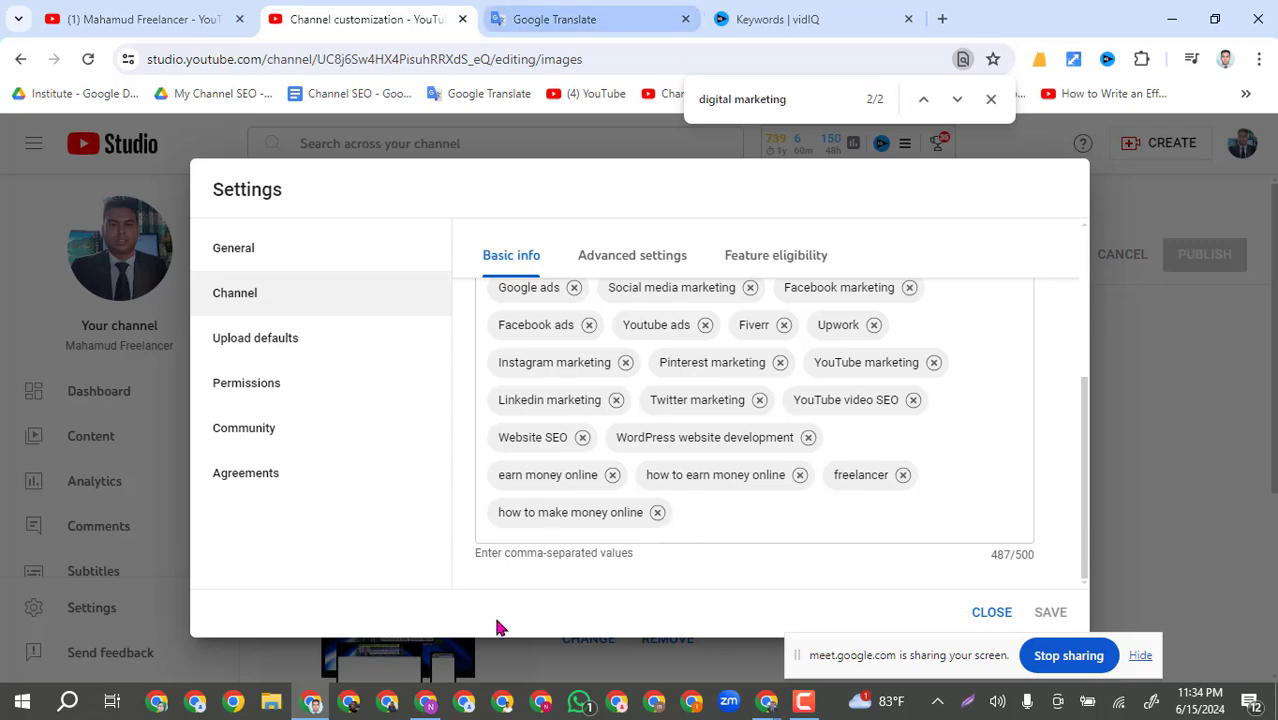
Check the targeted keyword list in the other browser window's Google Translate, and return to the channel settings.
left_click(418, 706)
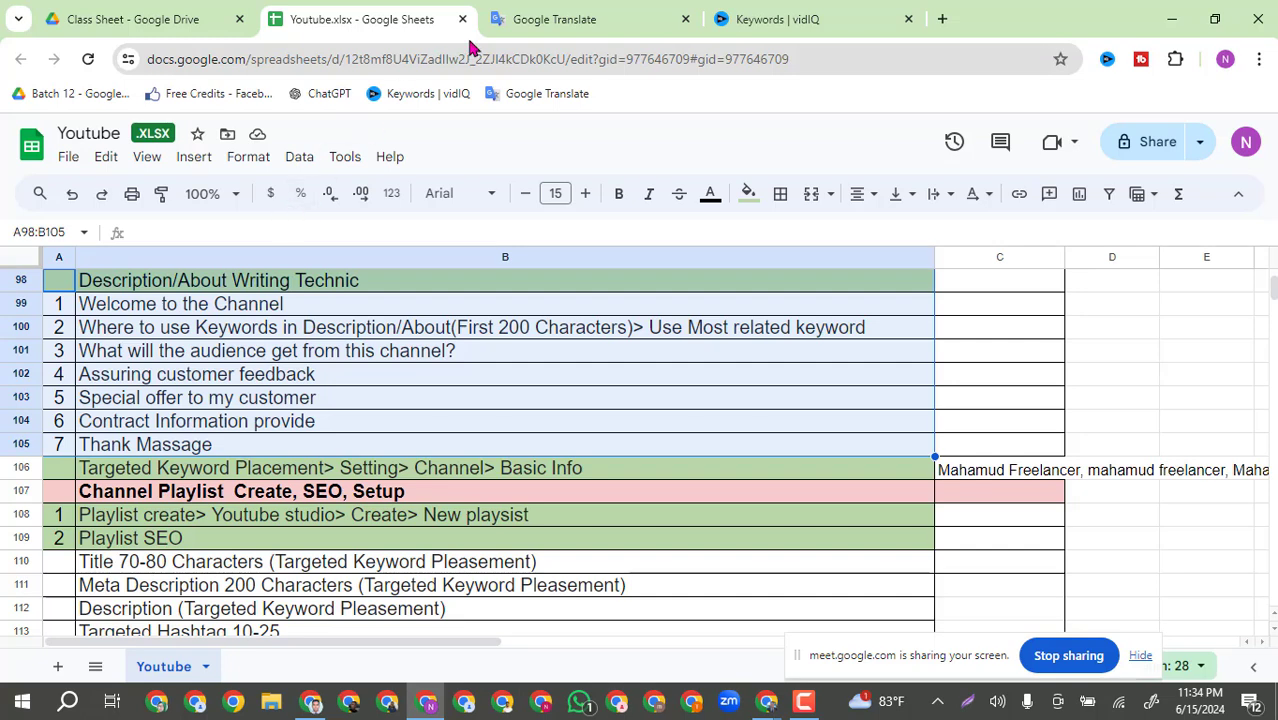
left_click(560, 19)
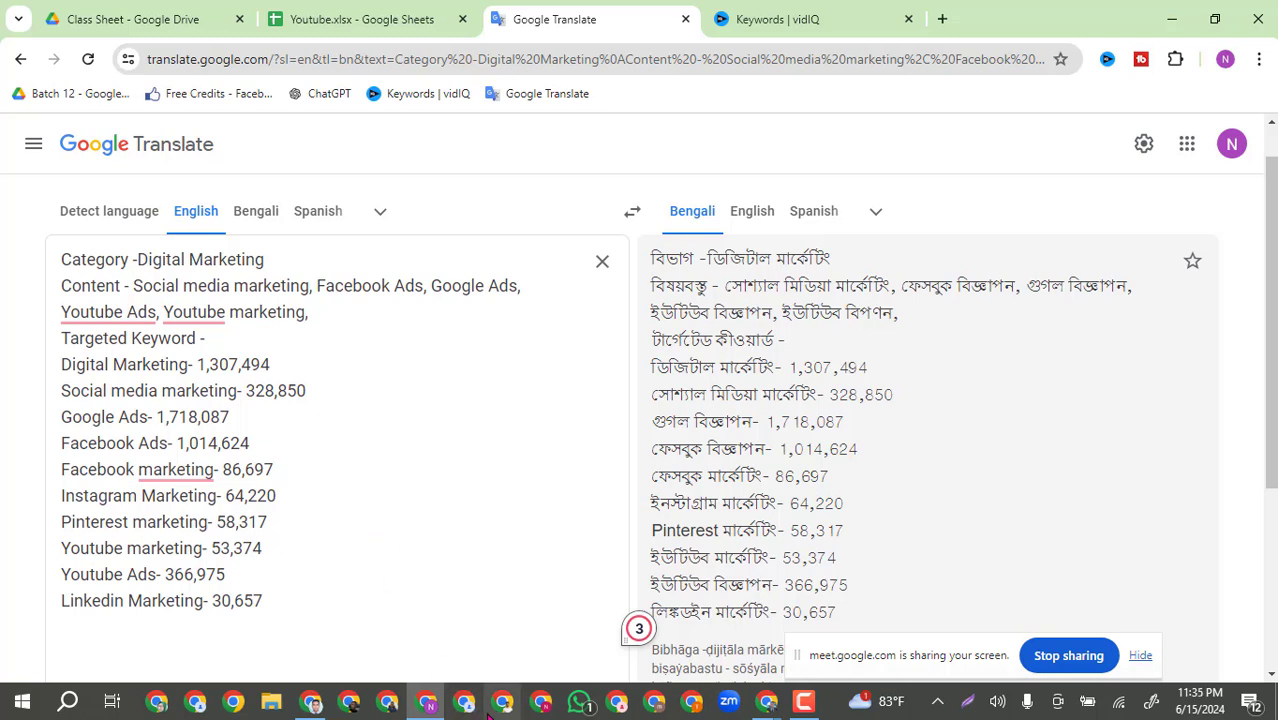
mouse_move(427, 705)
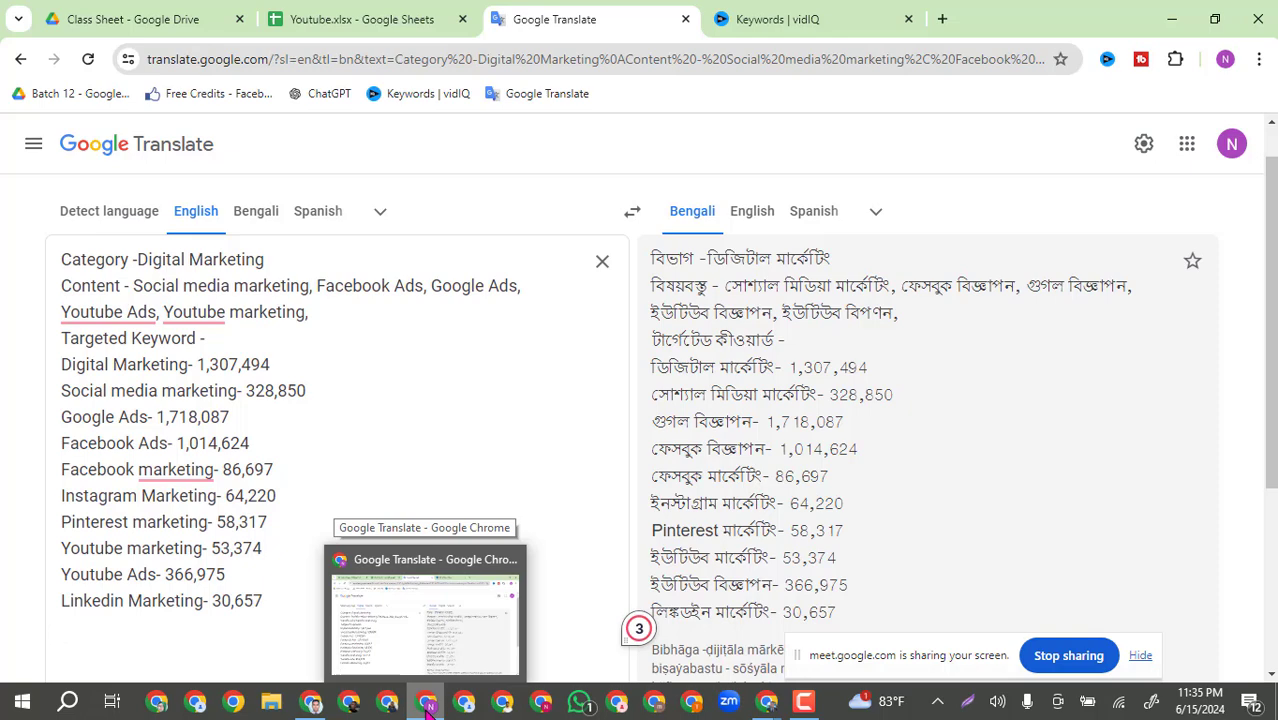
left_click(427, 705)
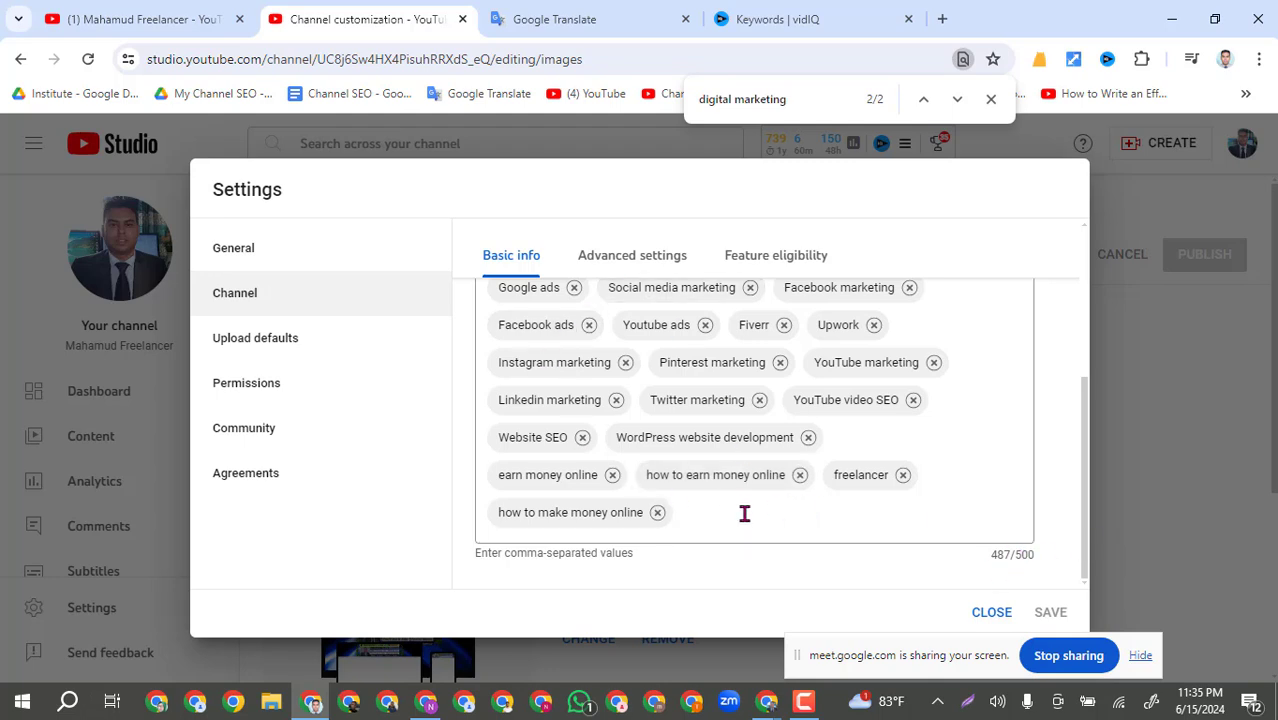
Review the channel keywords again, from the channel-name variations through the marketing and SEO terms.
scroll(900, 430, "up", 1)
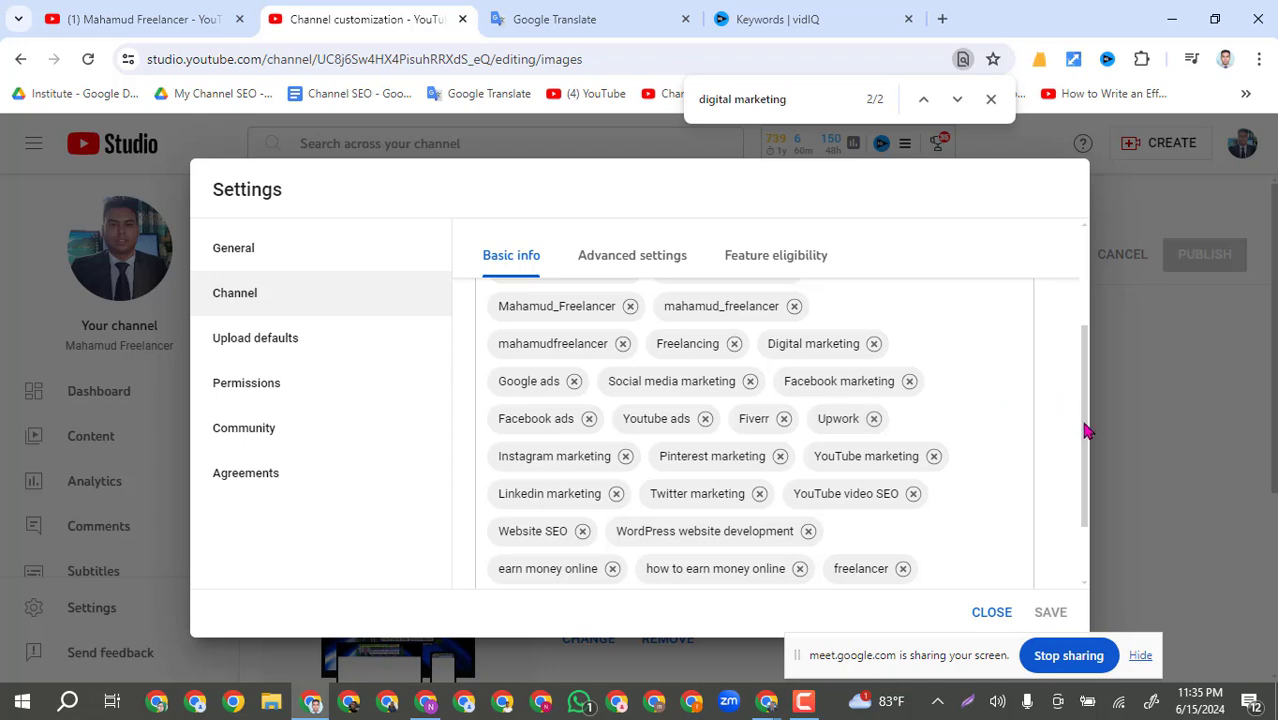
left_click_drag(1085, 423, 1085, 378)
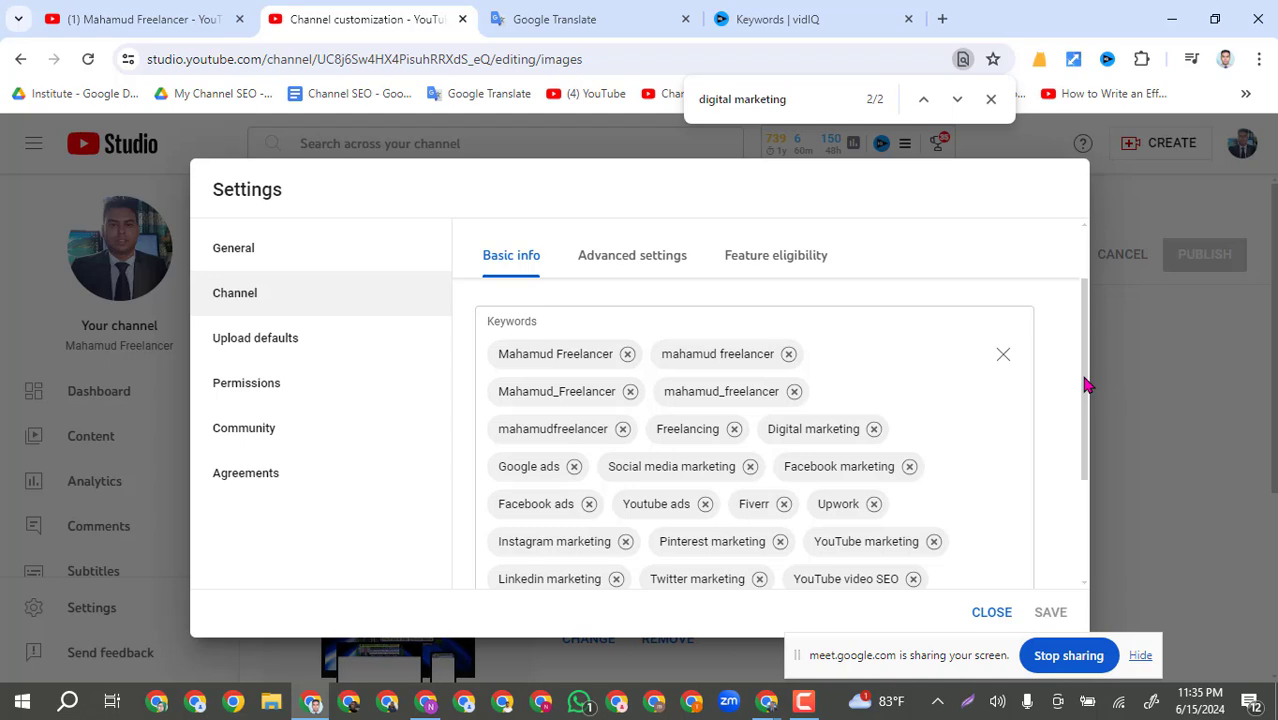
scroll(1087, 383, "up", 1)
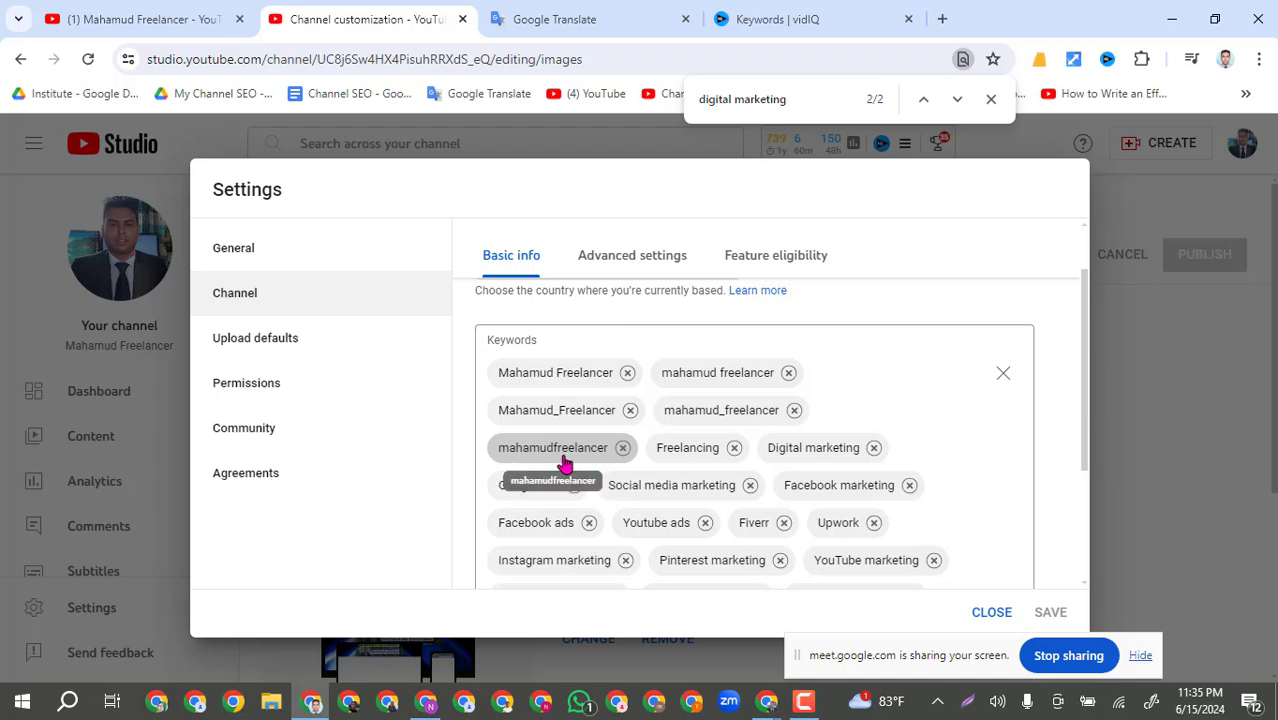
scroll(565, 462, "down", 1)
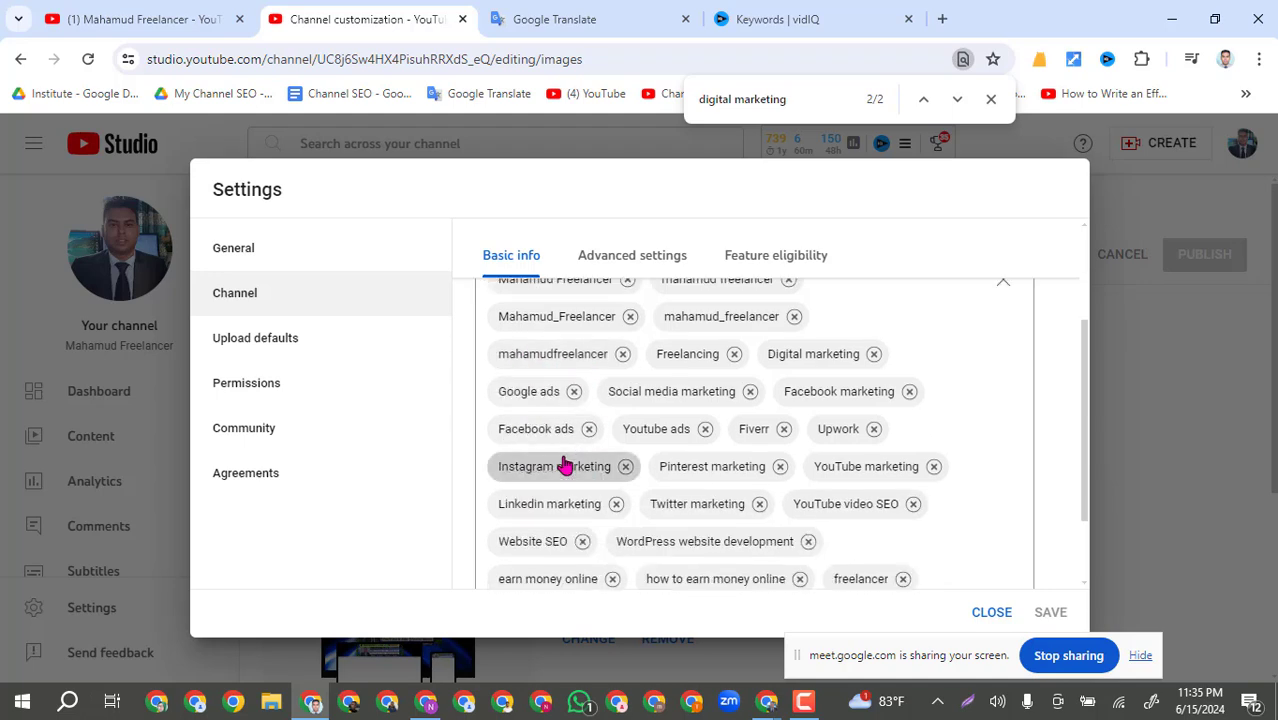
scroll(760, 450, "down", 1)
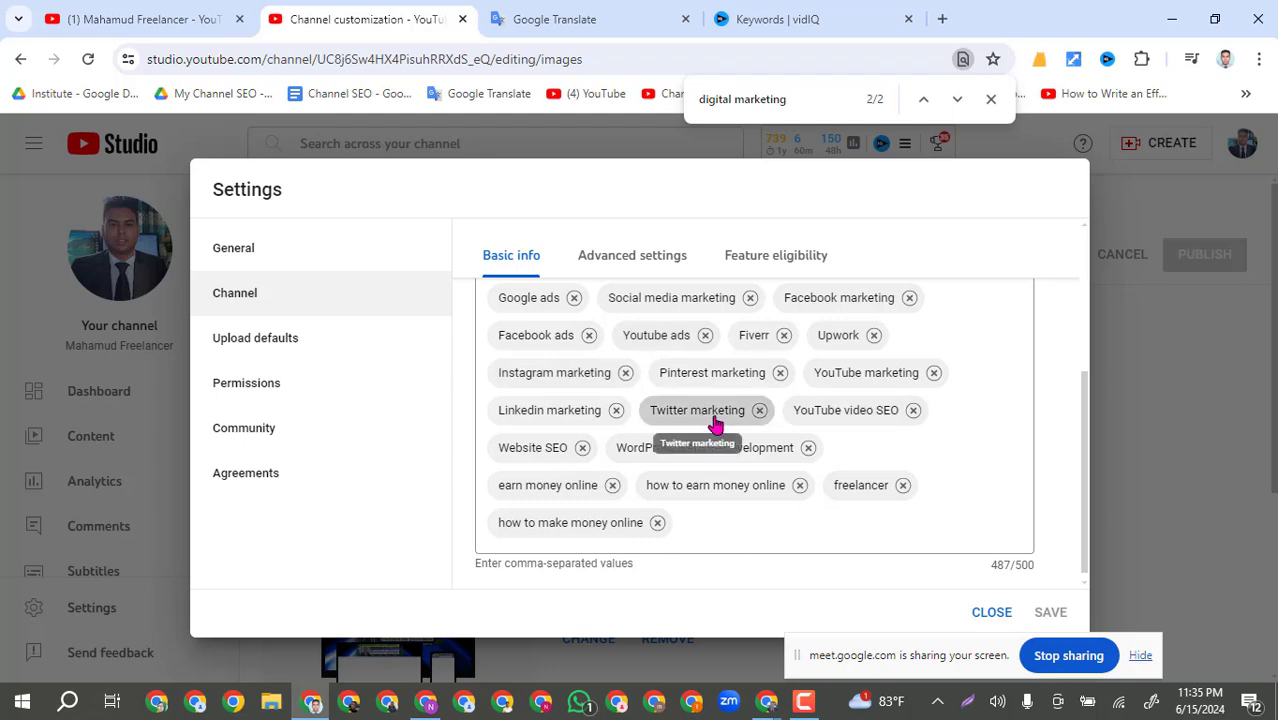
scroll(807, 448, "up", 1)
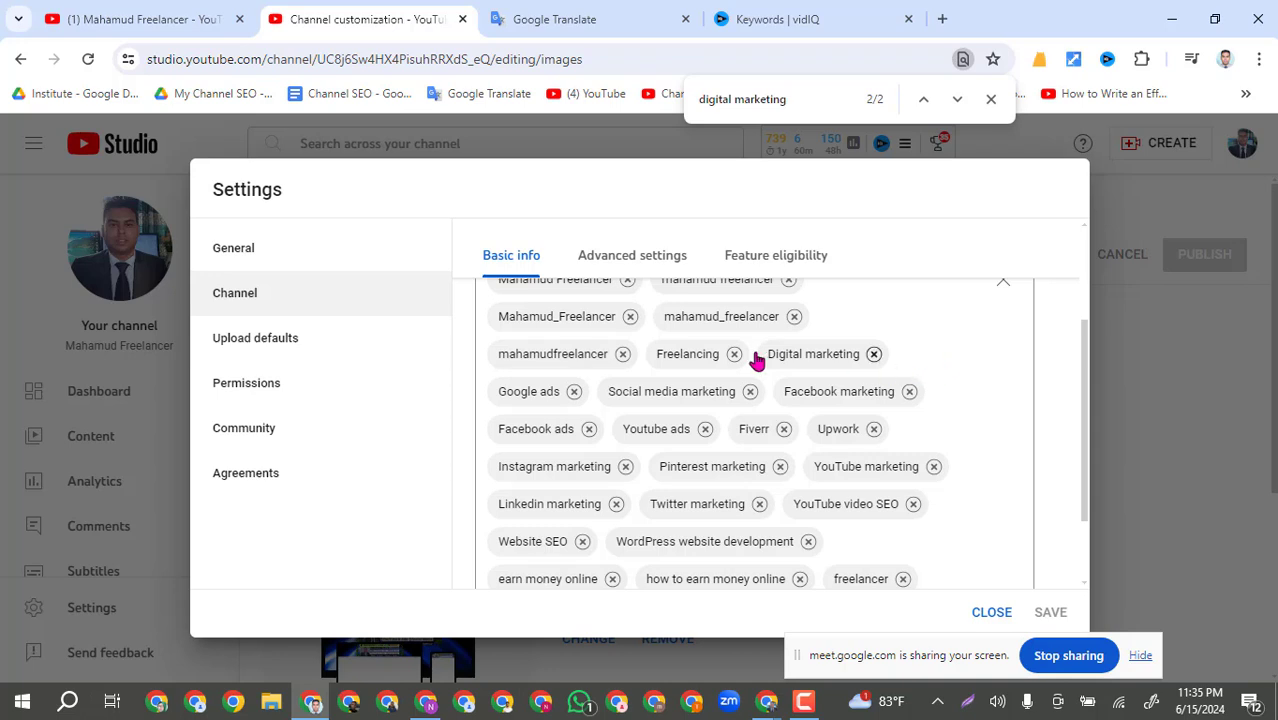
scroll(880, 385, "up", 2)
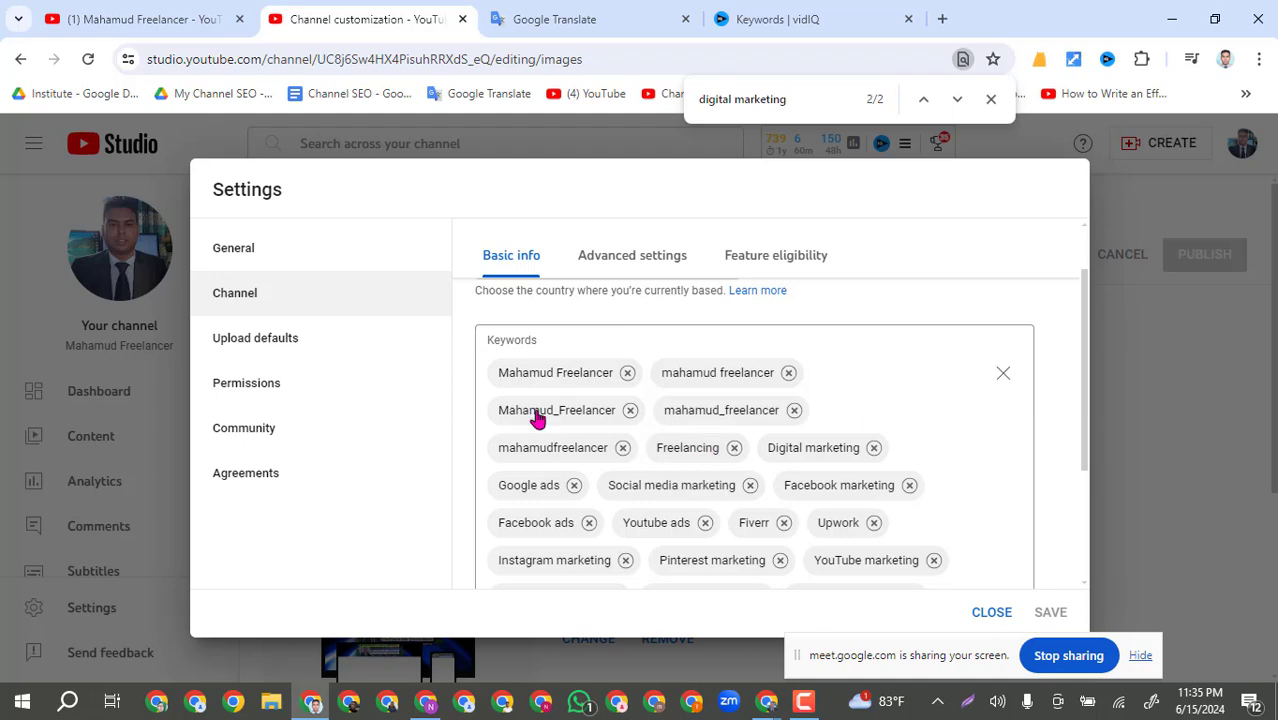
Paste the copied keyword list, from "Freelancing" to "how to earn money online", after the existing channel keywords and look over the added entries.
scroll(645, 479, "down", 2)
left_click(687, 512)
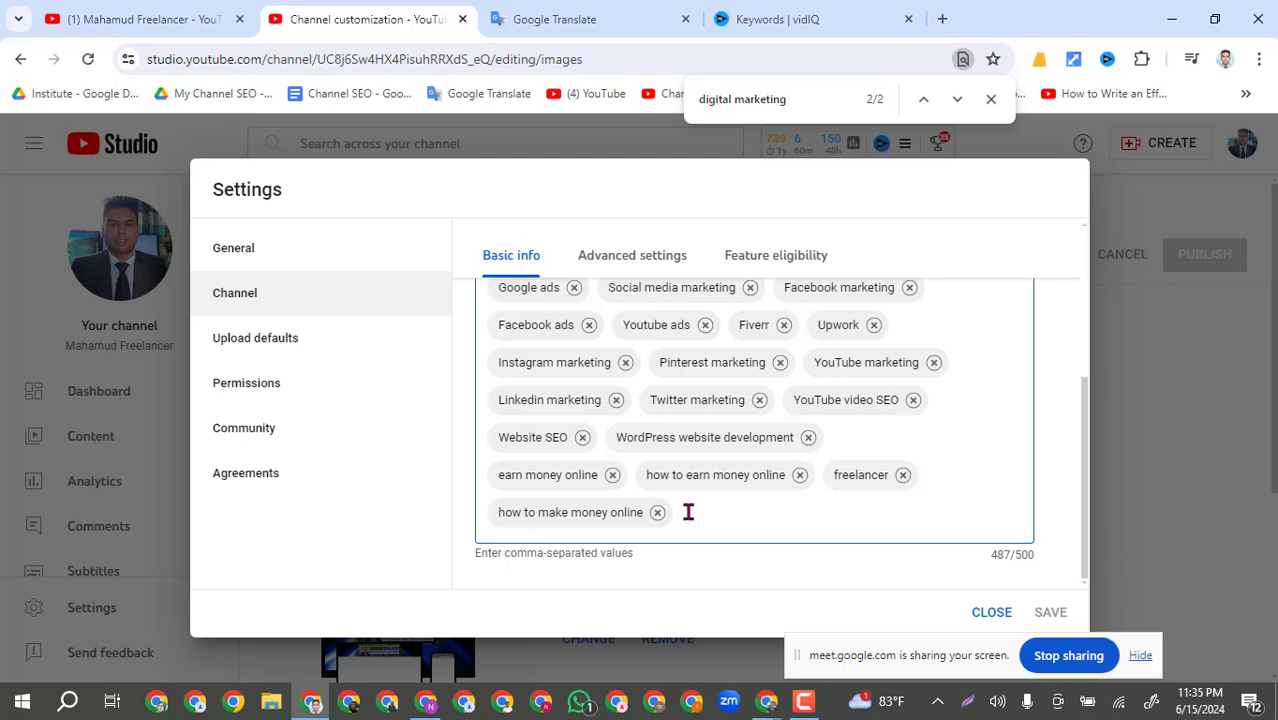
key("ctrl+v")
scroll(710, 455, "down", 1)
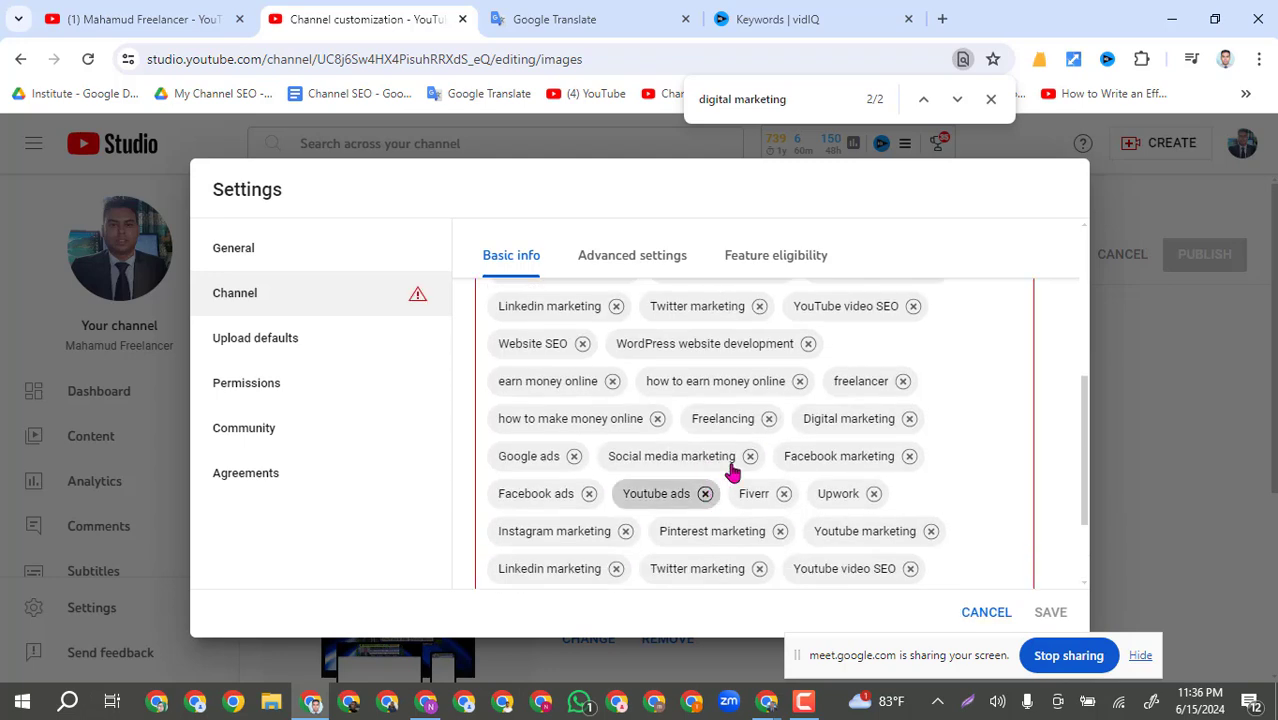
scroll(1003, 576, "down", 2)
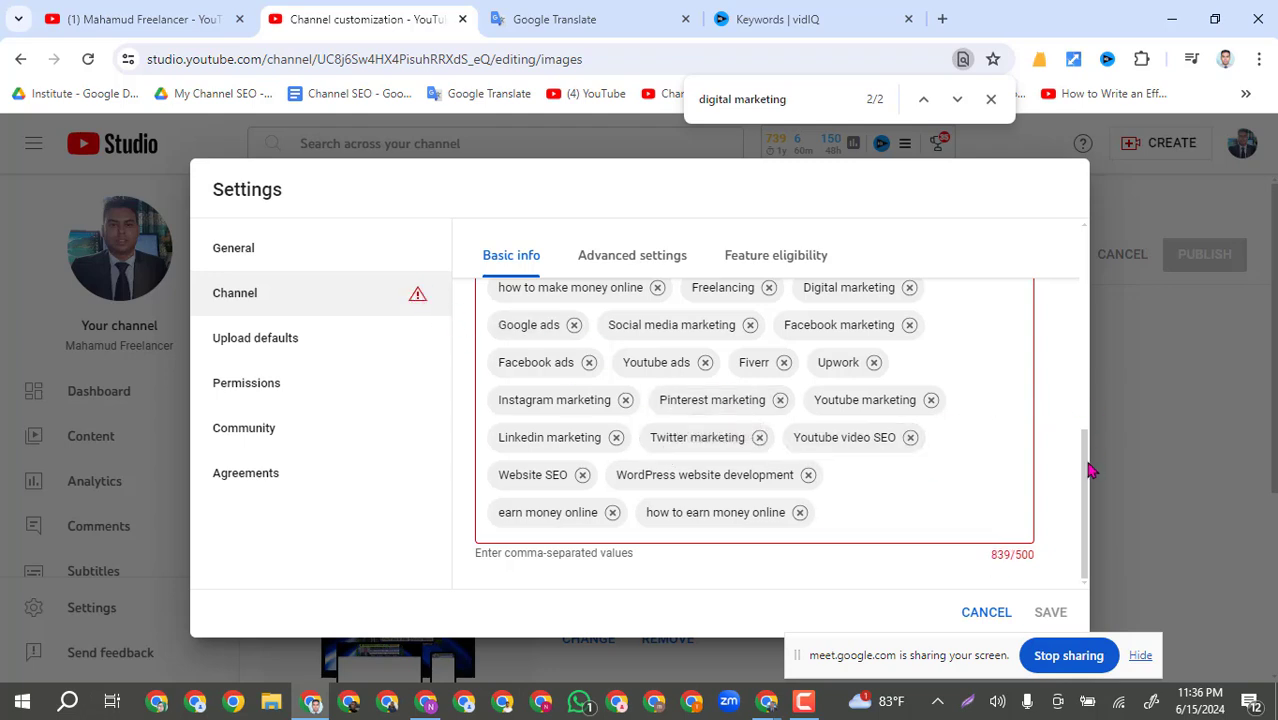
mouse_move(1085, 470)
left_mouse_down()
mouse_move(1084, 430)
mouse_move(1085, 450)
left_mouse_up()
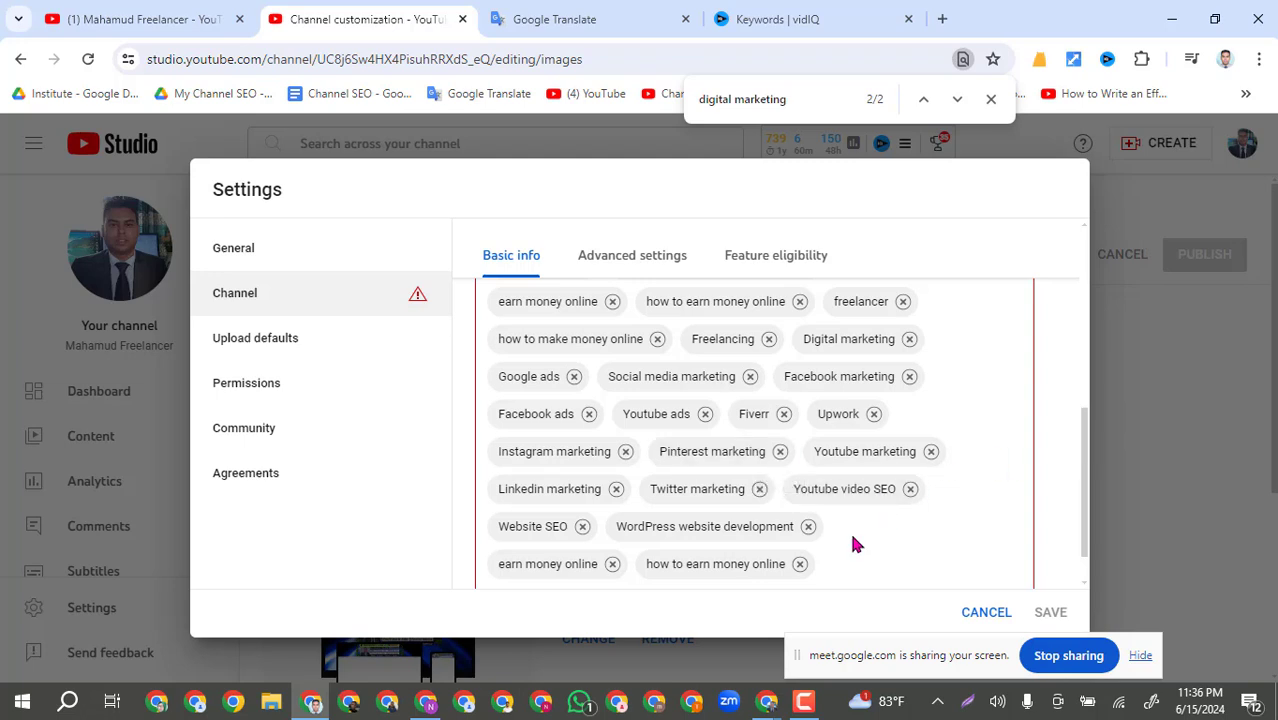
In the other window's Google Translate list, replace the search volumes after "Digital Marketing" and "Social media marketing" with commas.
left_click(560, 19)
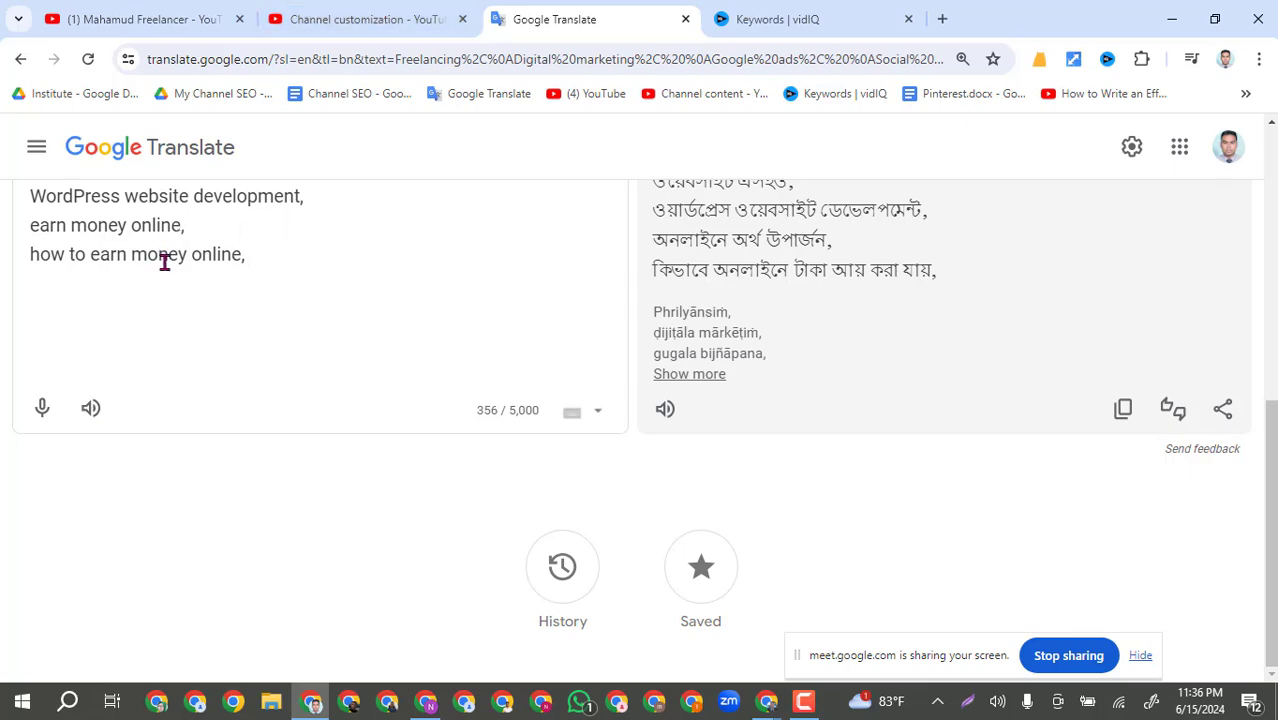
scroll(170, 280, "up", 1)
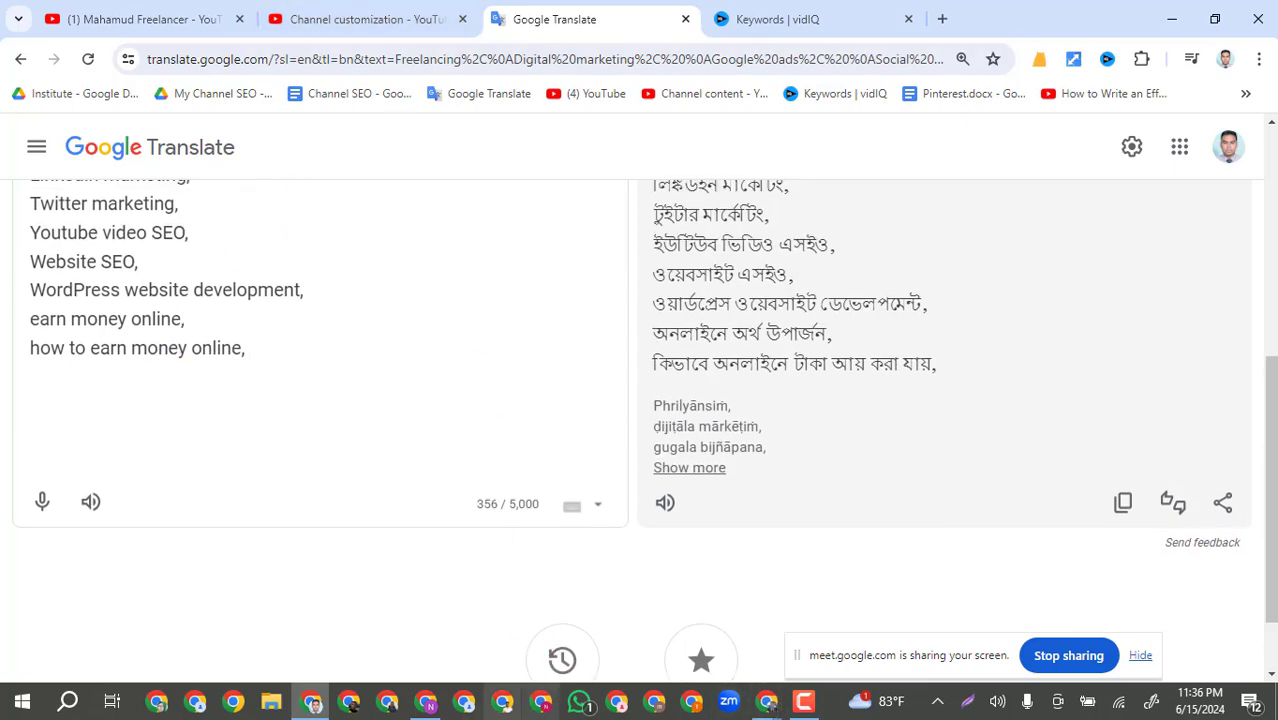
left_click(427, 707)
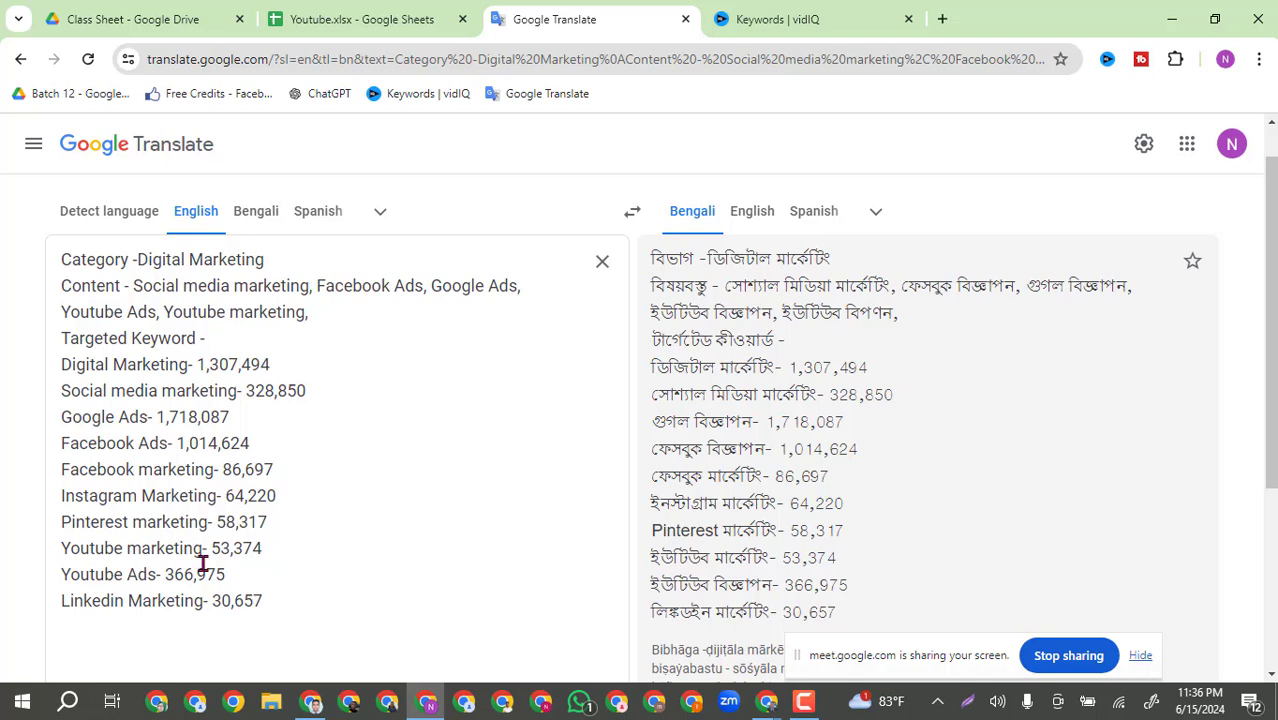
left_click_drag(272, 364, 189, 367)
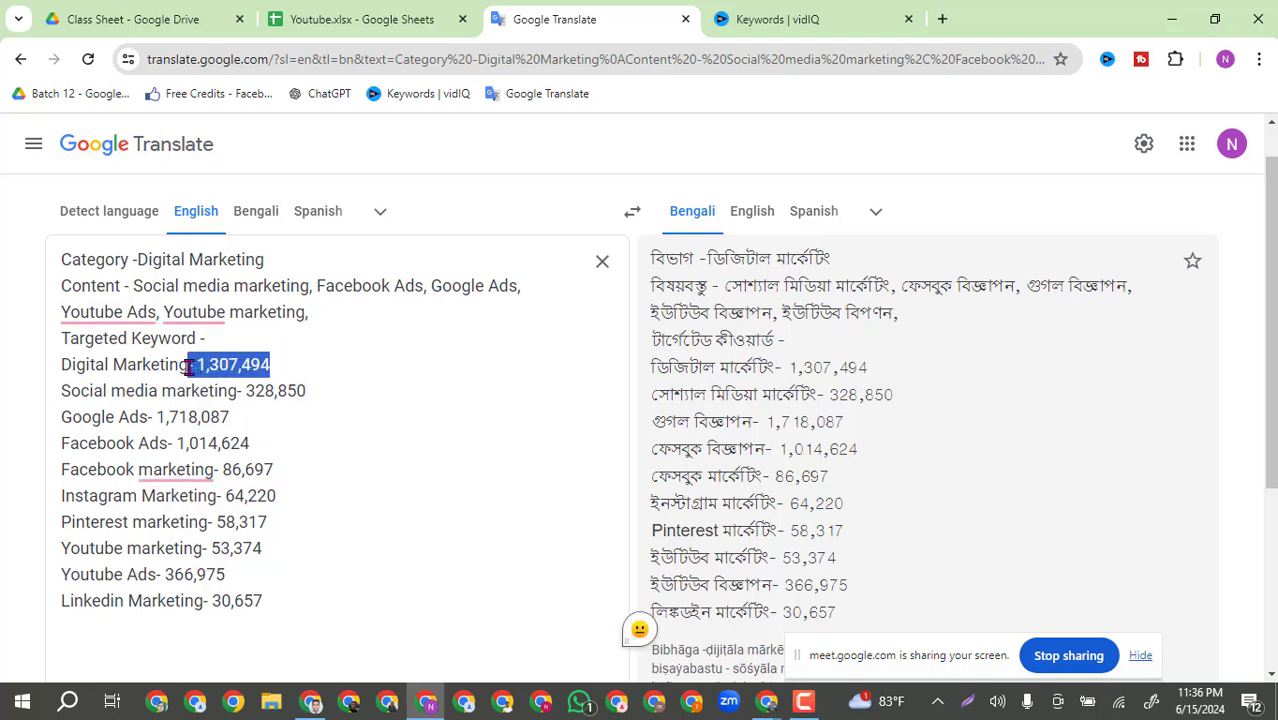
key("BackSpace")
type(",")
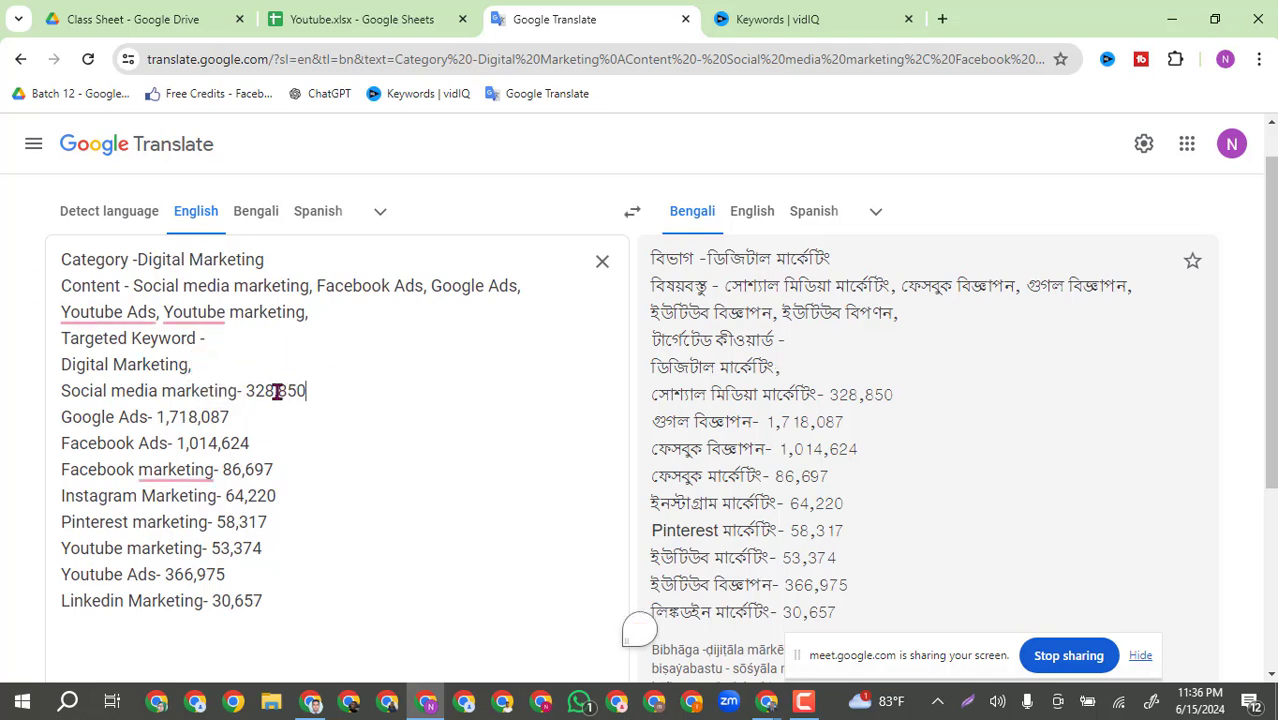
left_click_drag(306, 391, 238, 390)
type(",")
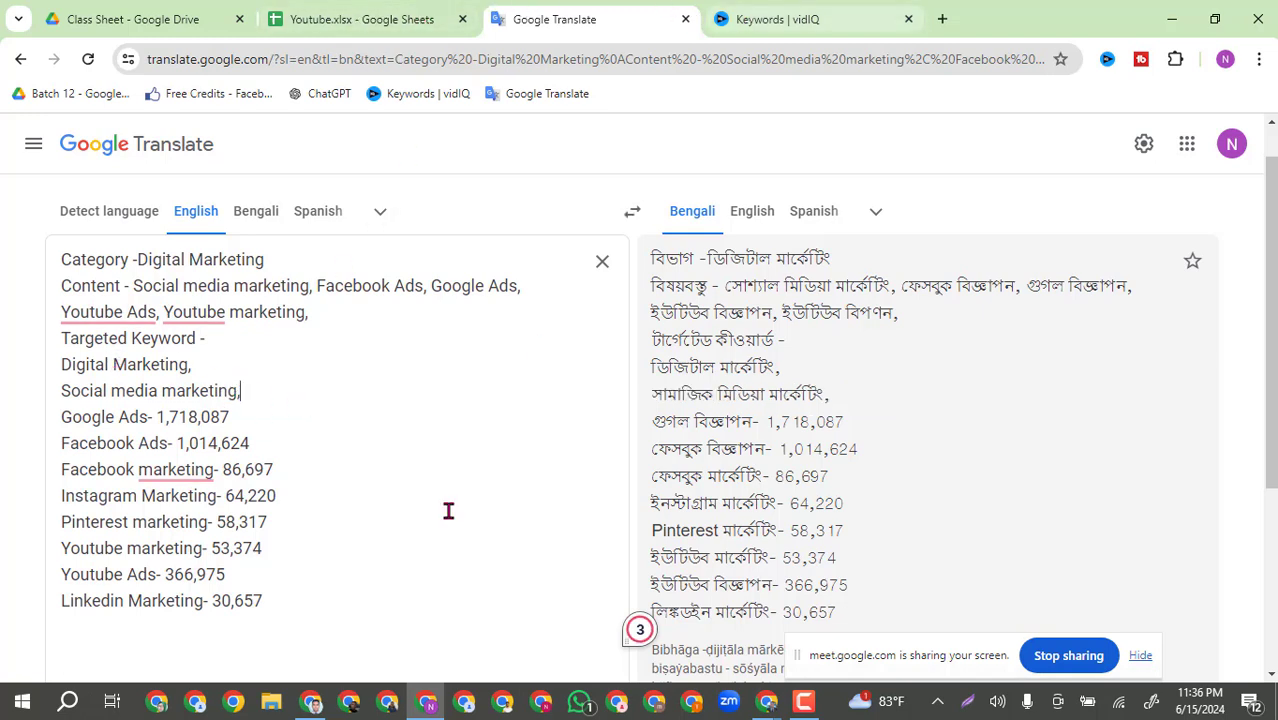
Remove the last ten entries from the channel keywords, from "how to earn money online" back to "Pinterest marketing".
left_click(311, 702)
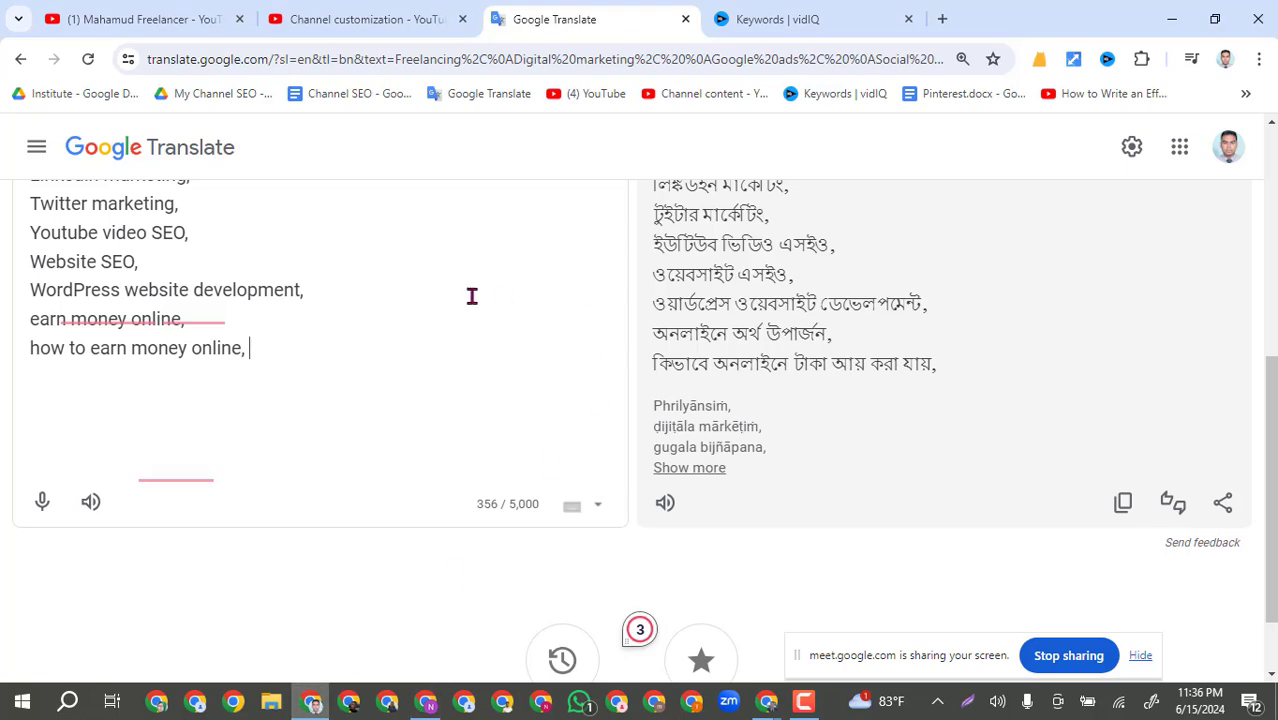
key("ctrl+shift+Tab")
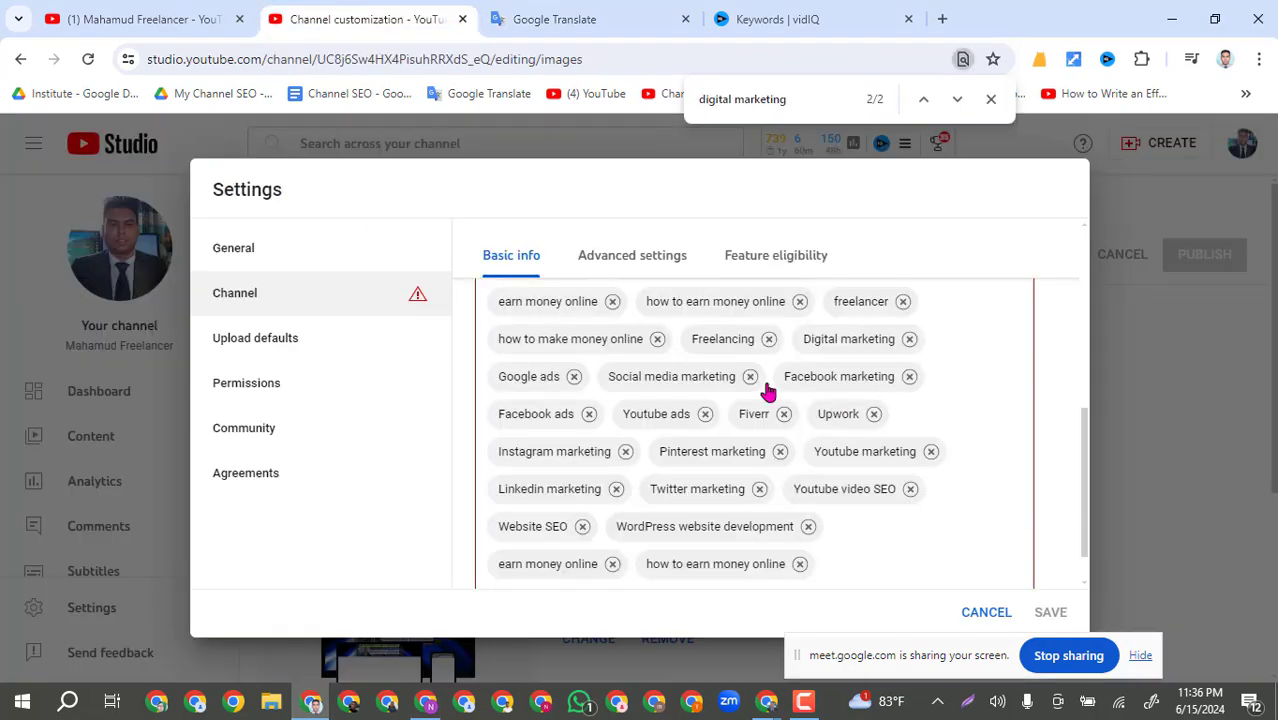
left_click(799, 564)
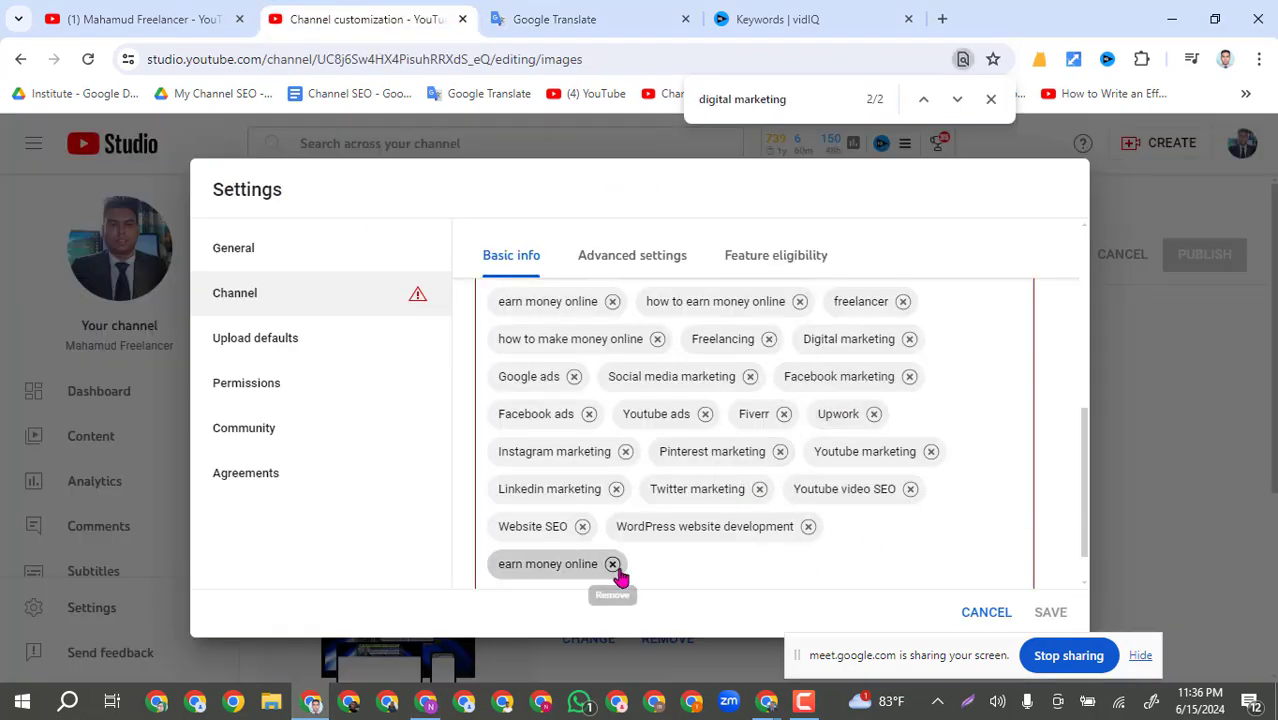
left_click(612, 564)
left_click(582, 526)
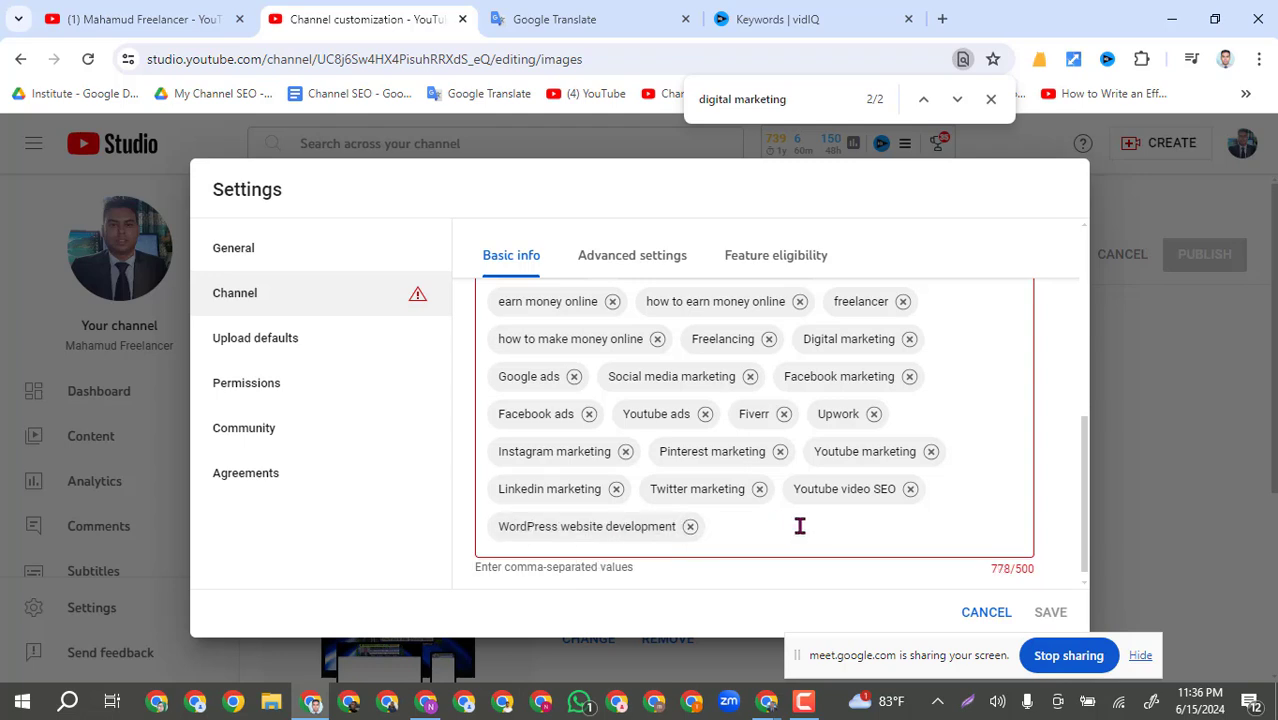
left_click(690, 526)
left_click(616, 489)
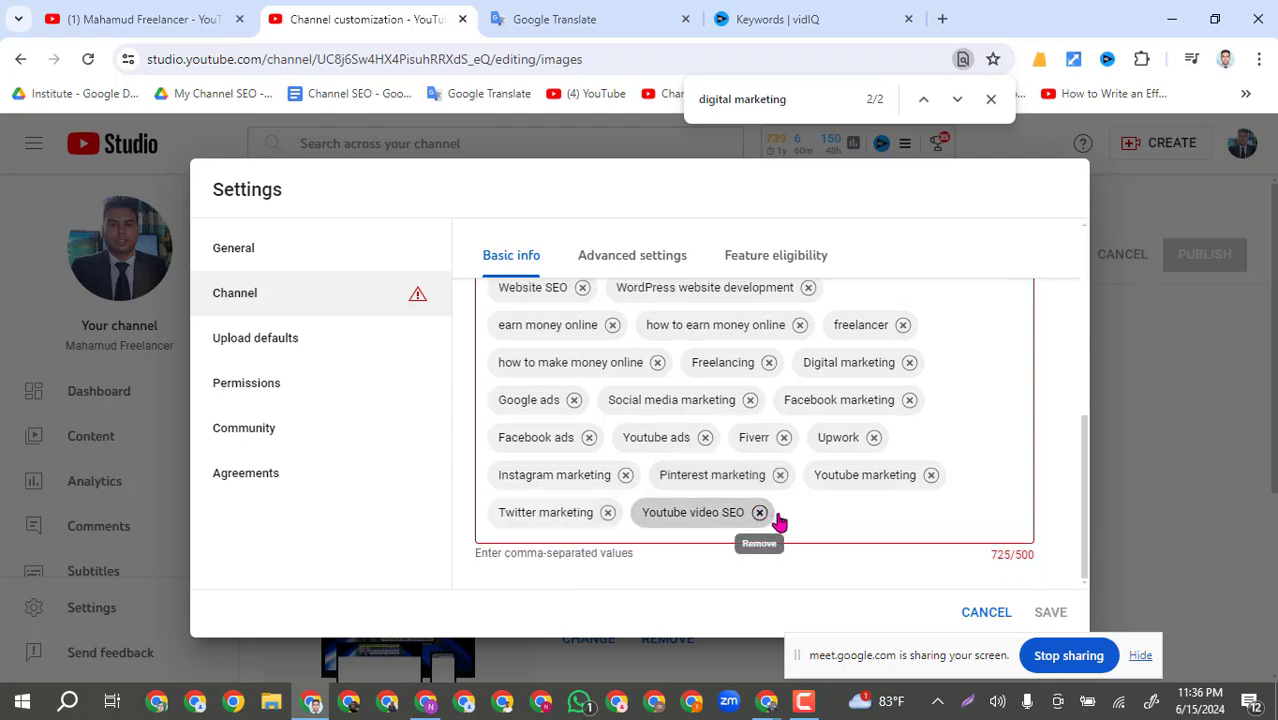
left_click(762, 512)
left_click(607, 512)
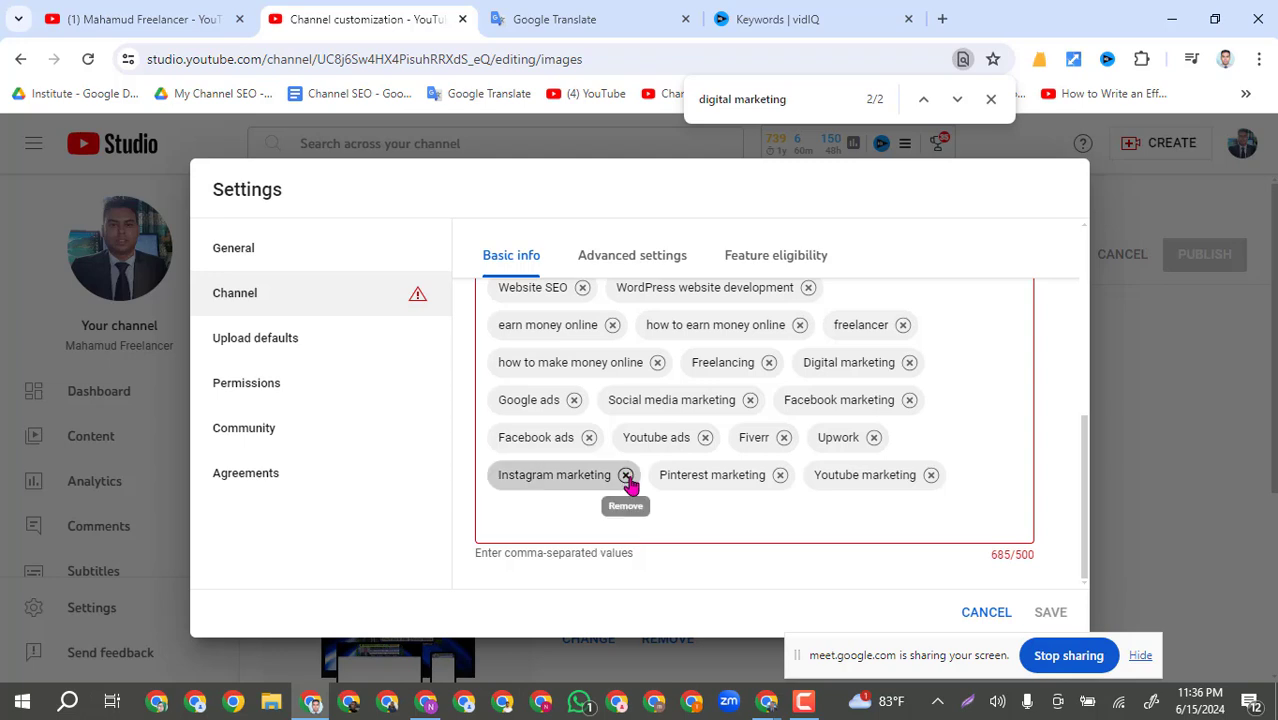
left_click(625, 475)
left_click(770, 513)
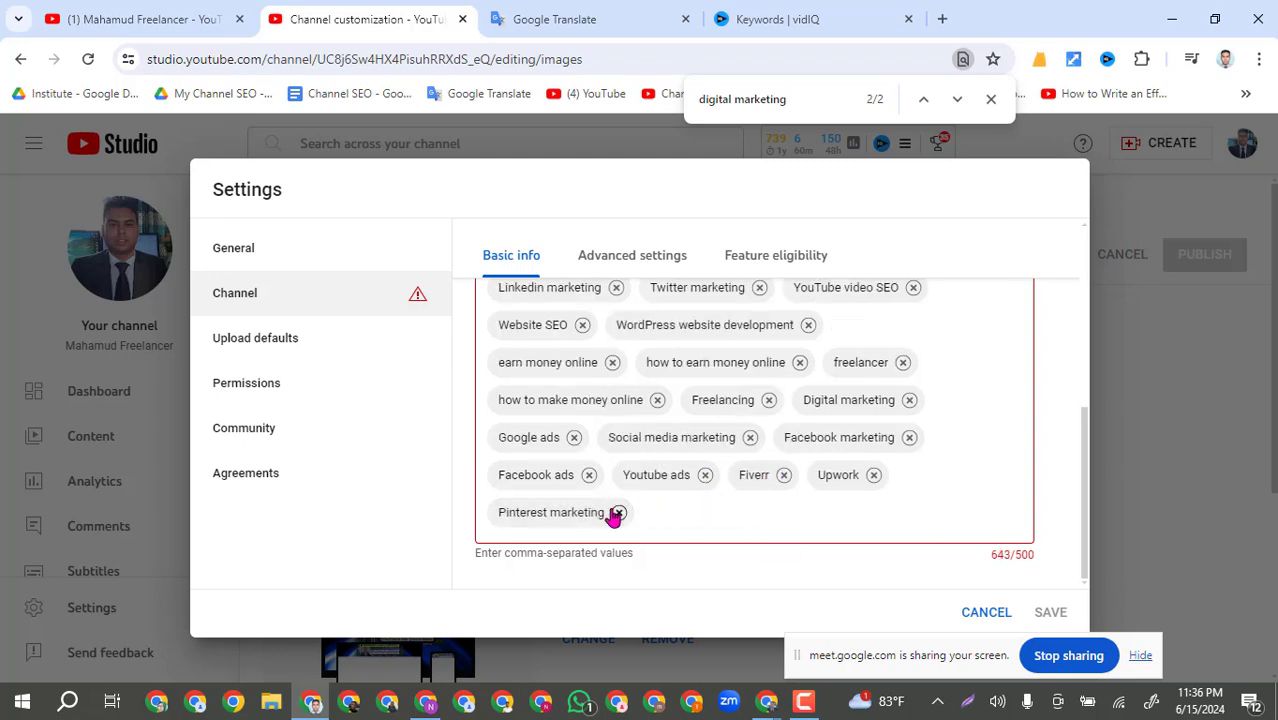
left_click(618, 512)
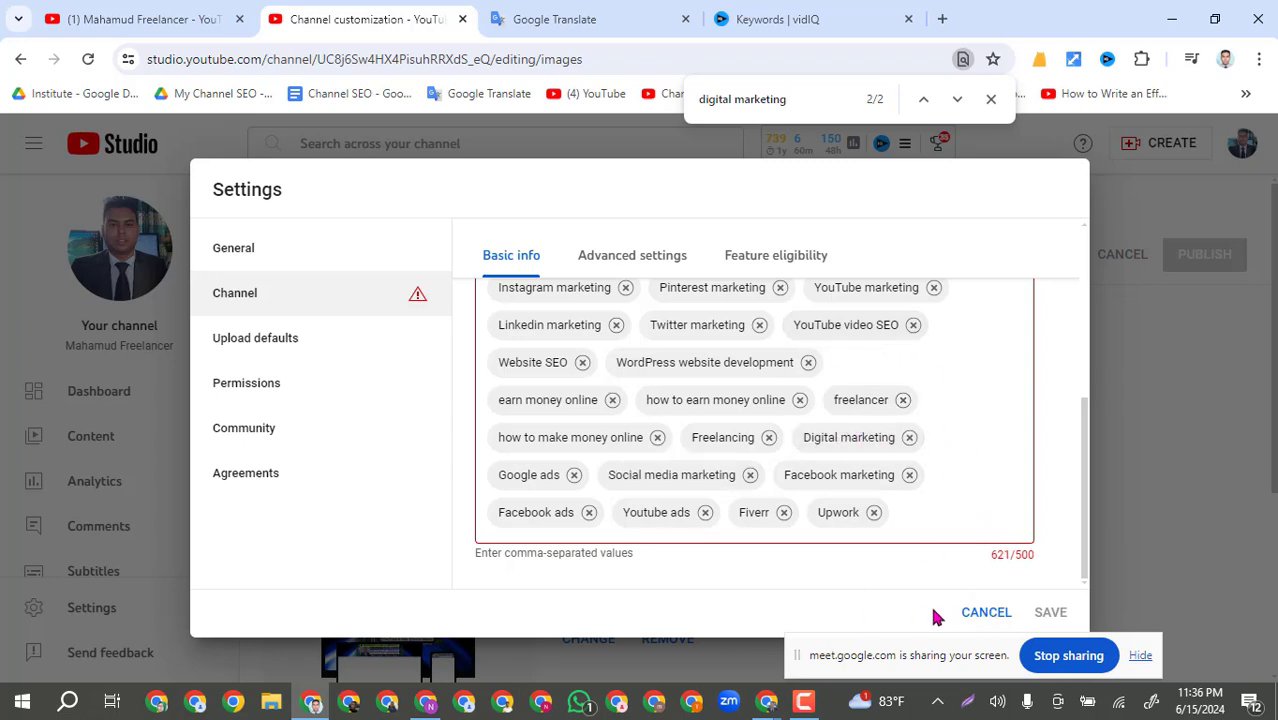
Discard all changes to the channel settings and close the channel customization page.
left_click(985, 616)
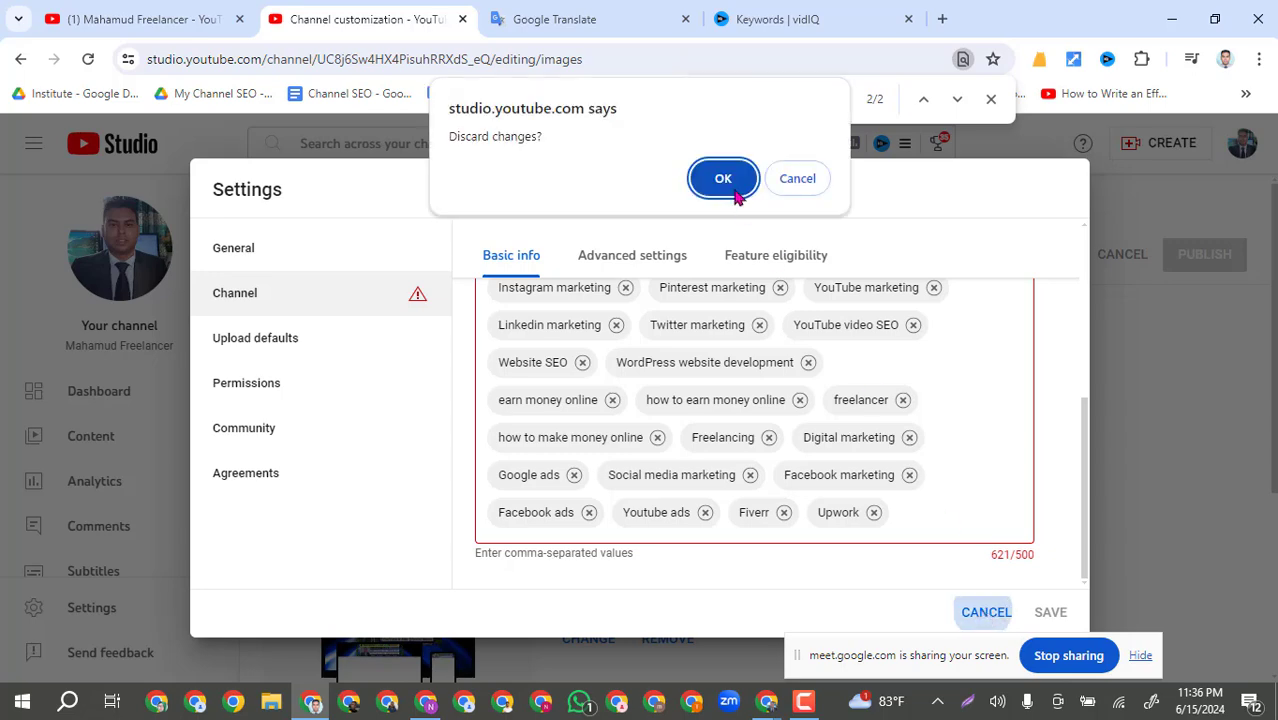
left_click(721, 176)
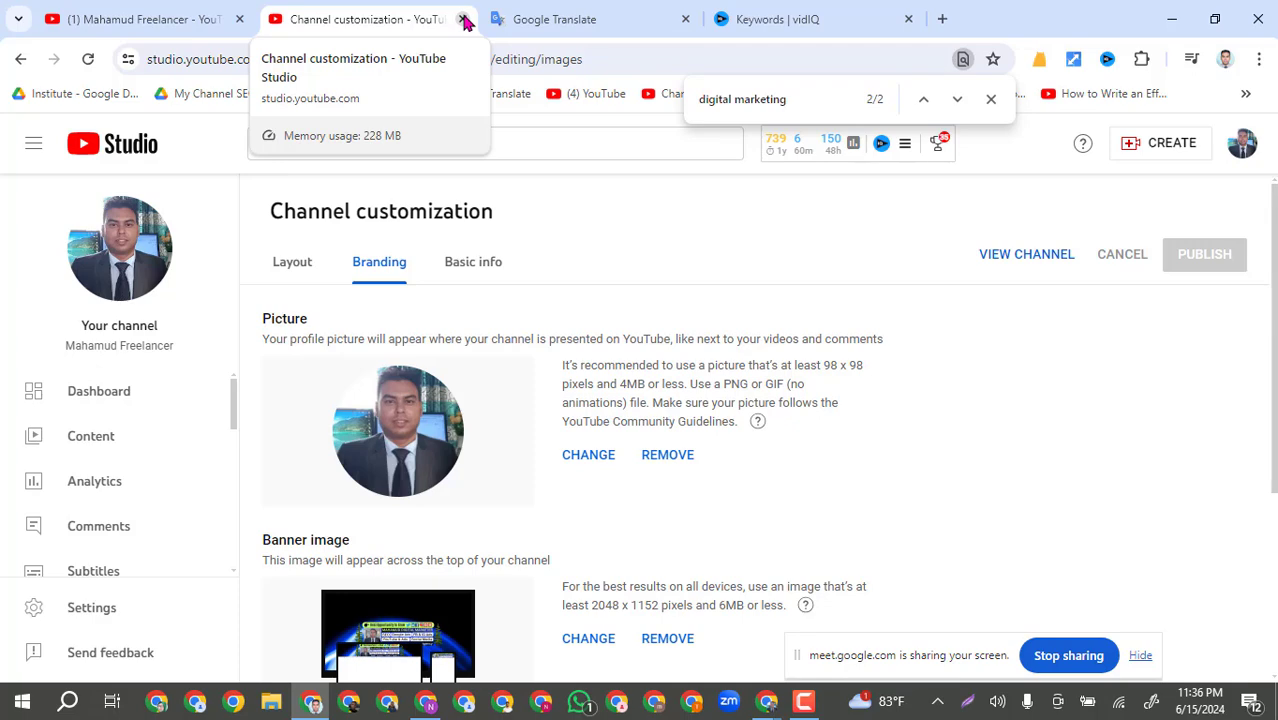
left_click(463, 20)
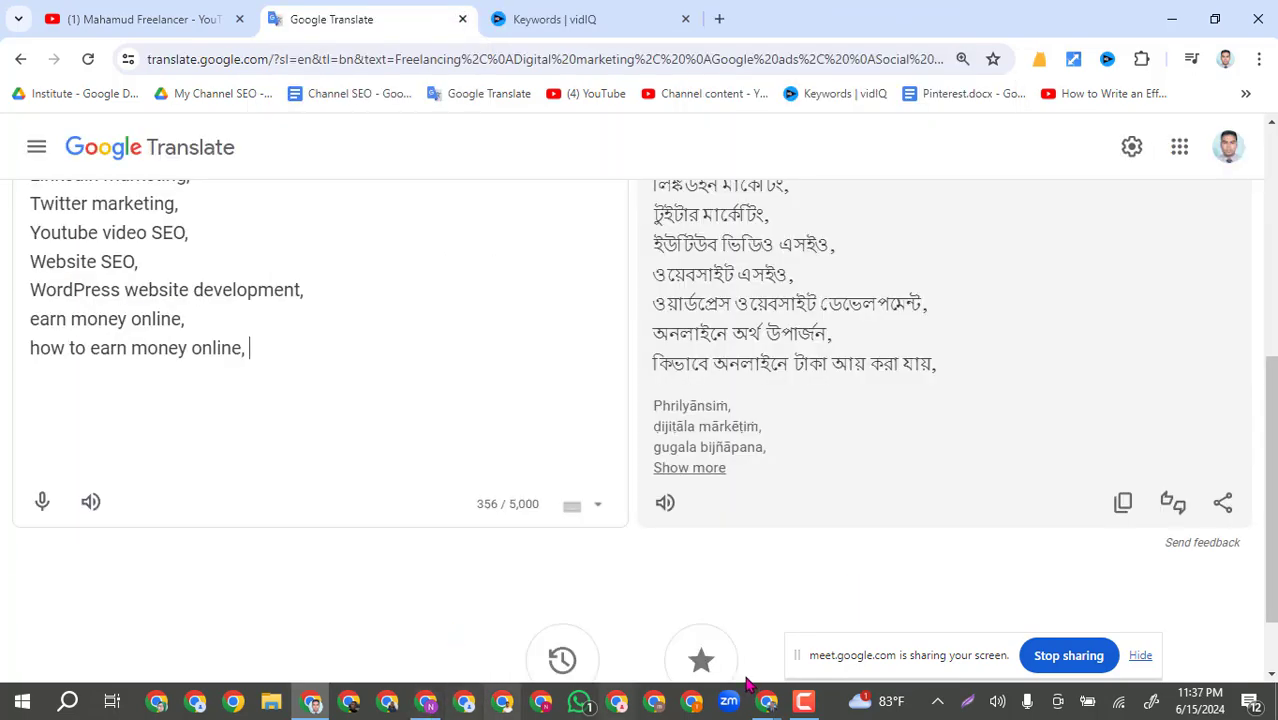
Check the other browser window's keyword list and the channel SEO outline in the Youtube spreadsheet, around targeted keyword placement.
left_click(427, 701)
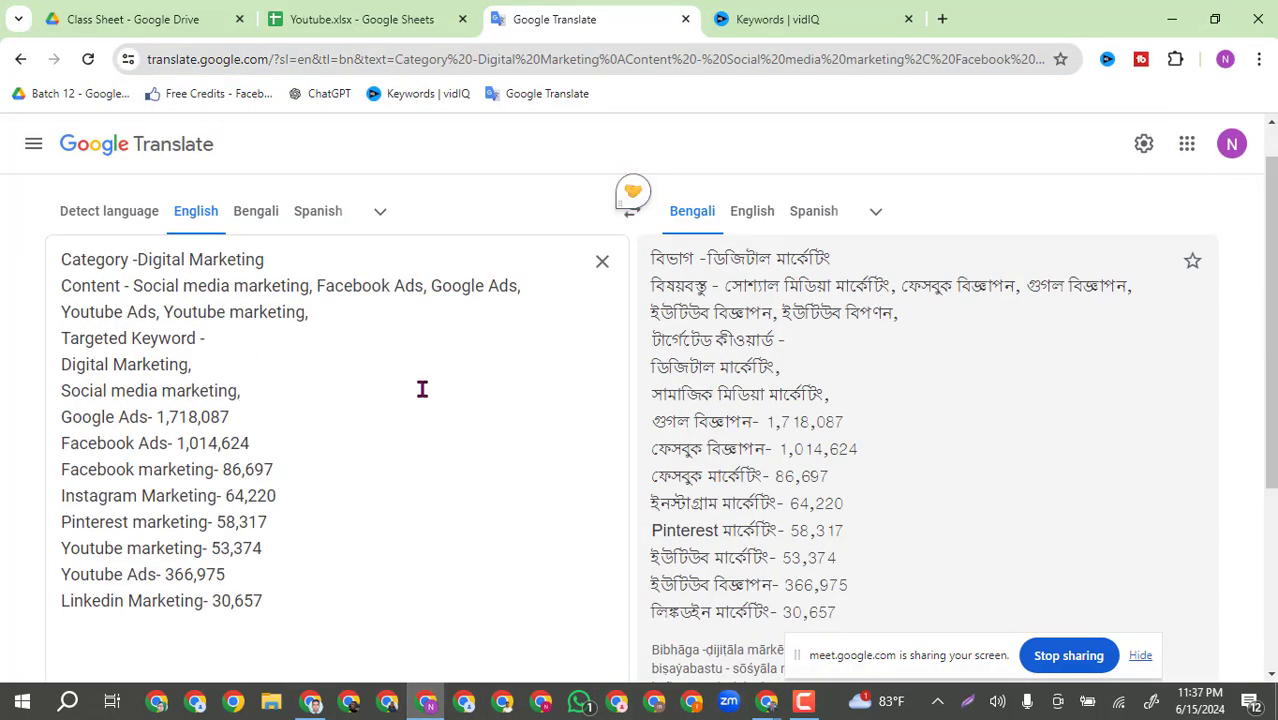
scroll(420, 300, "up", 1)
left_click(366, 18)
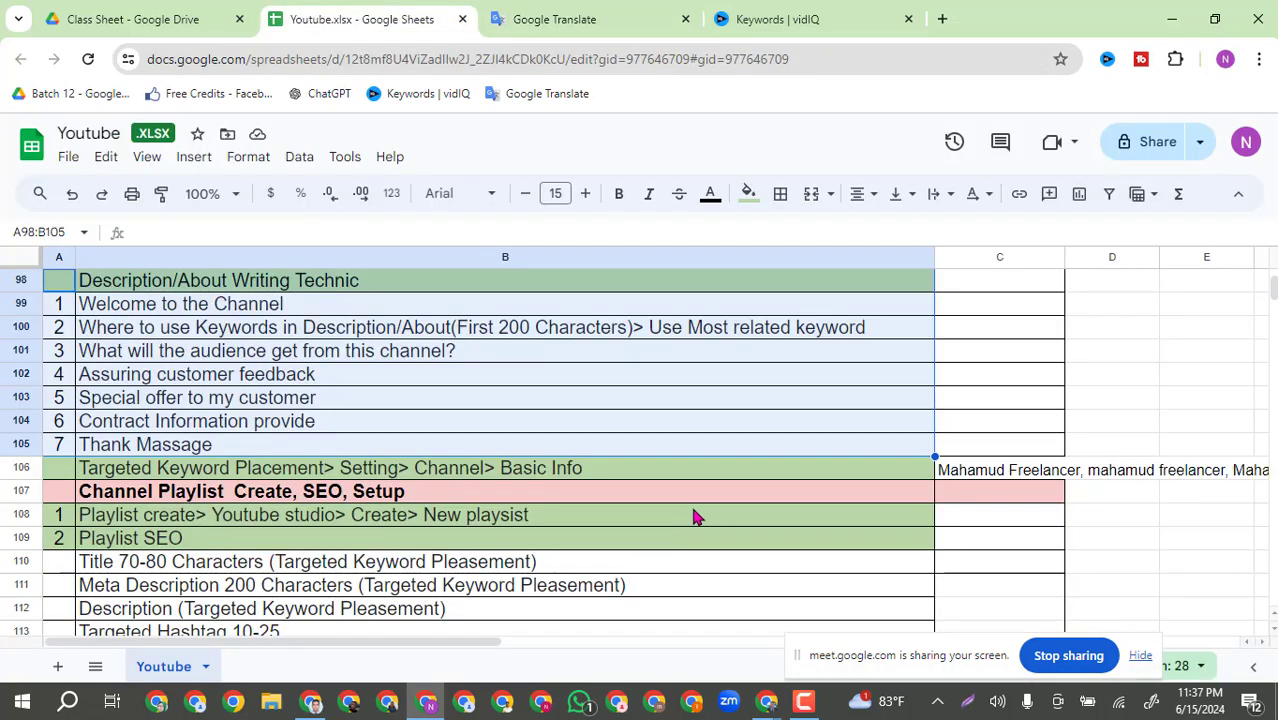
Open the basic info of the channel's customization from its YouTube page and examine the emojis used in the description.
left_click(313, 700)
left_click(165, 18)
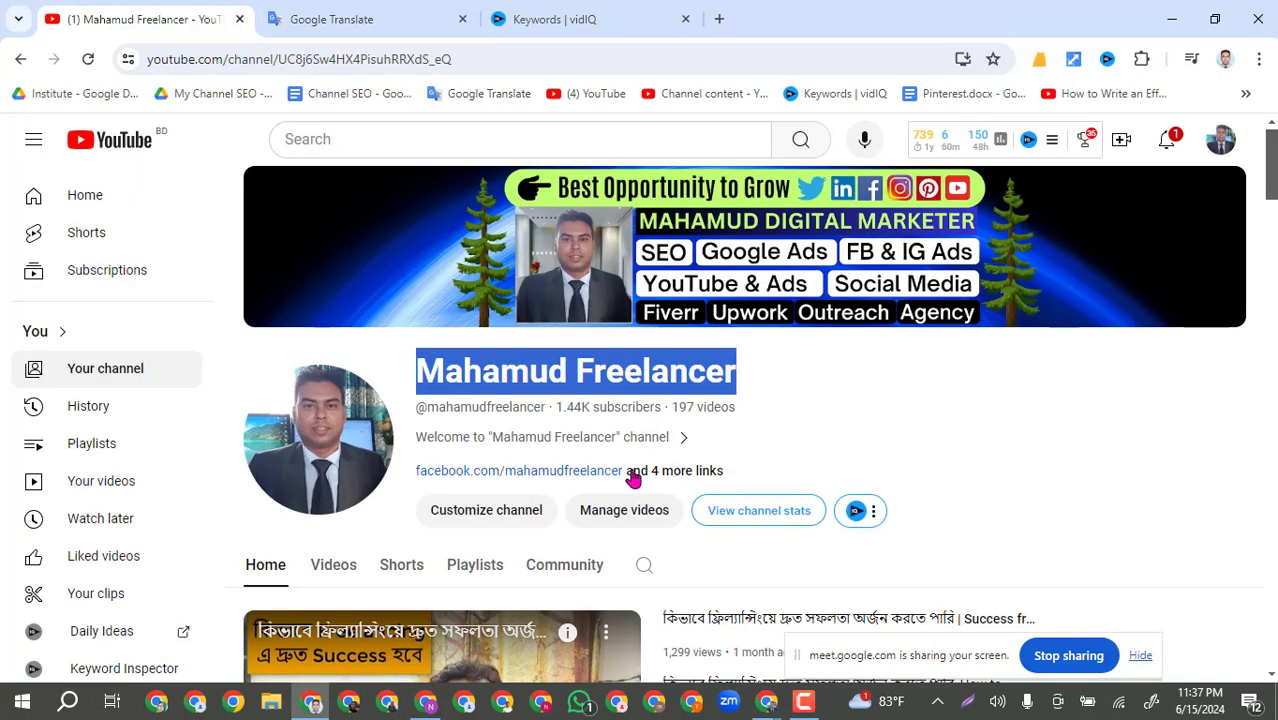
left_click(460, 511)
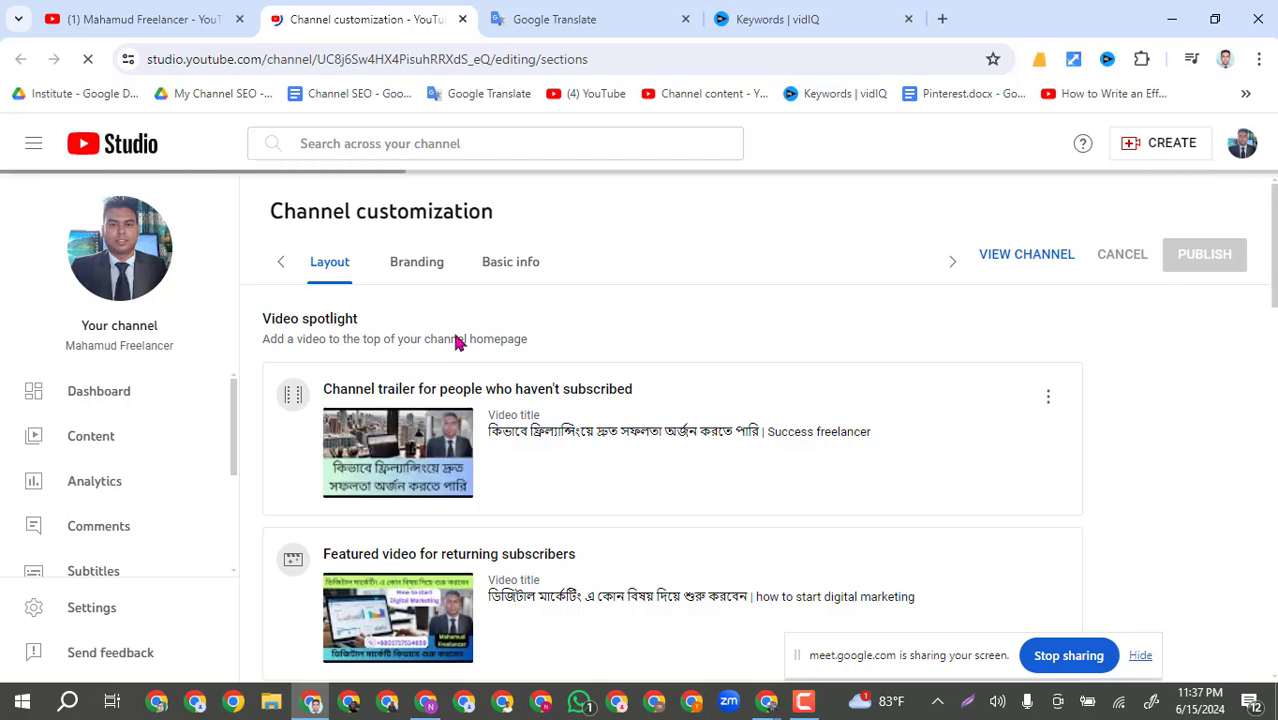
left_click(490, 263)
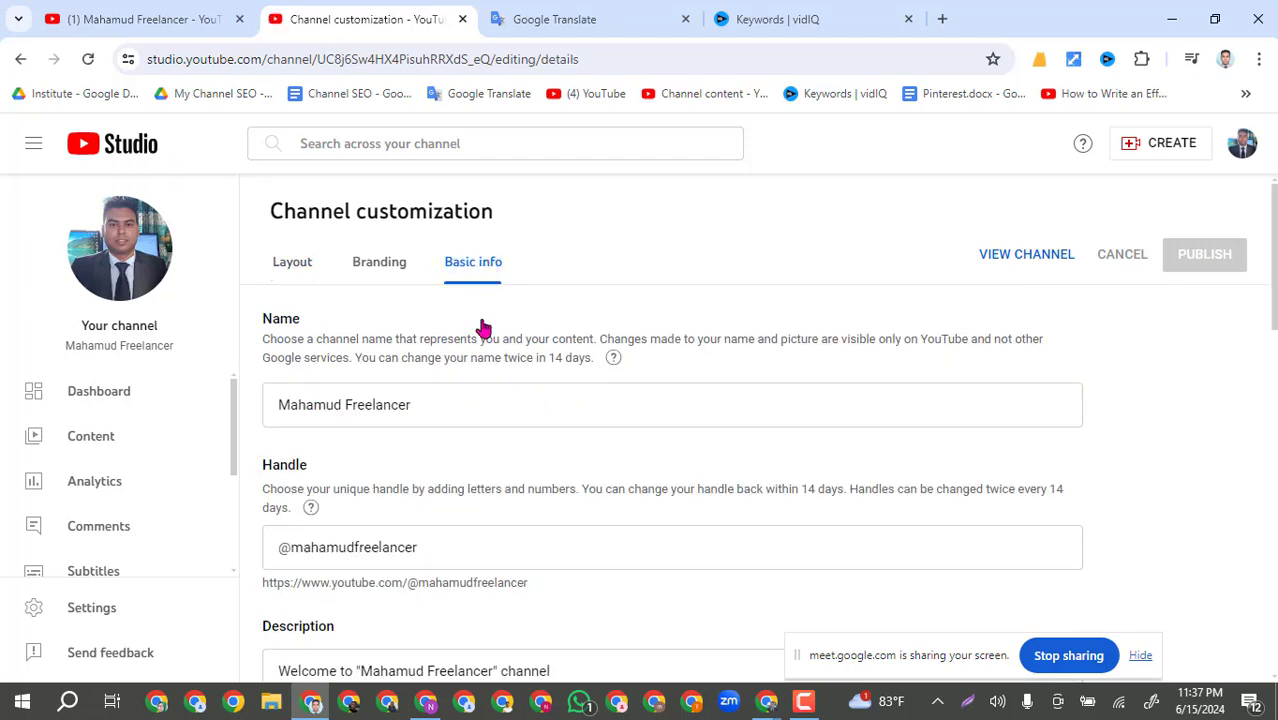
scroll(608, 494, "down", 4)
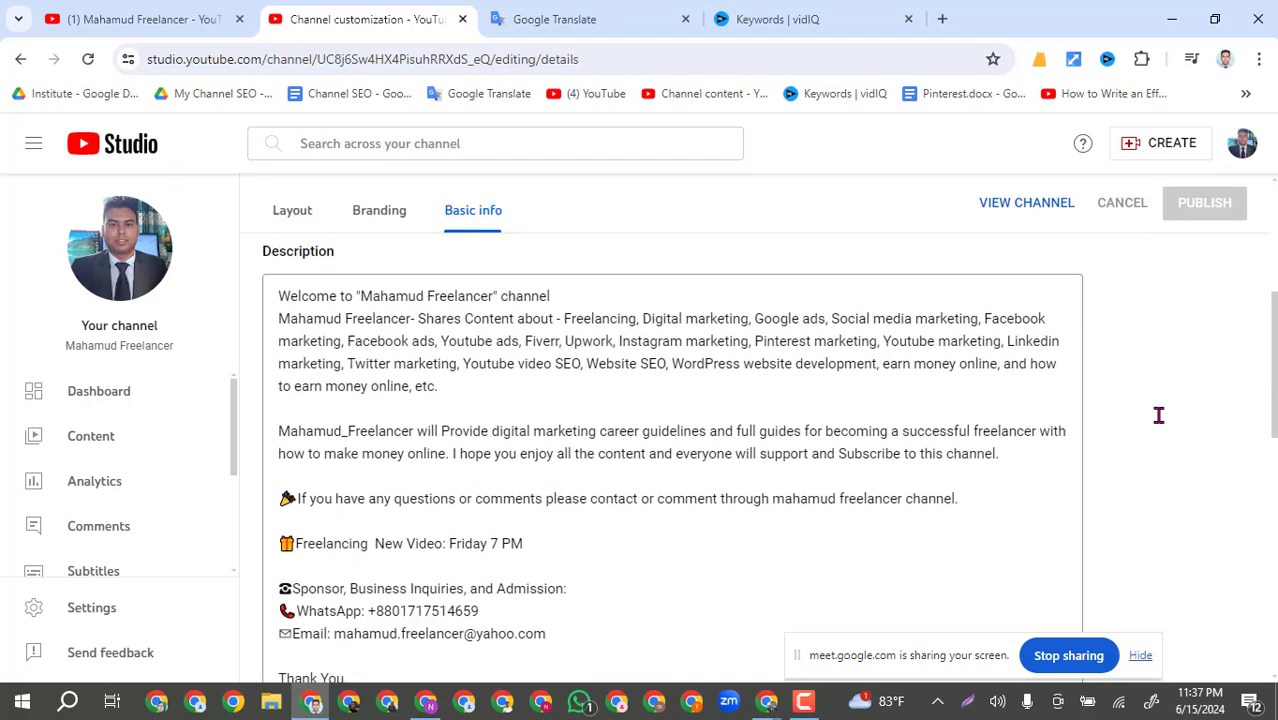
double_click(285, 498)
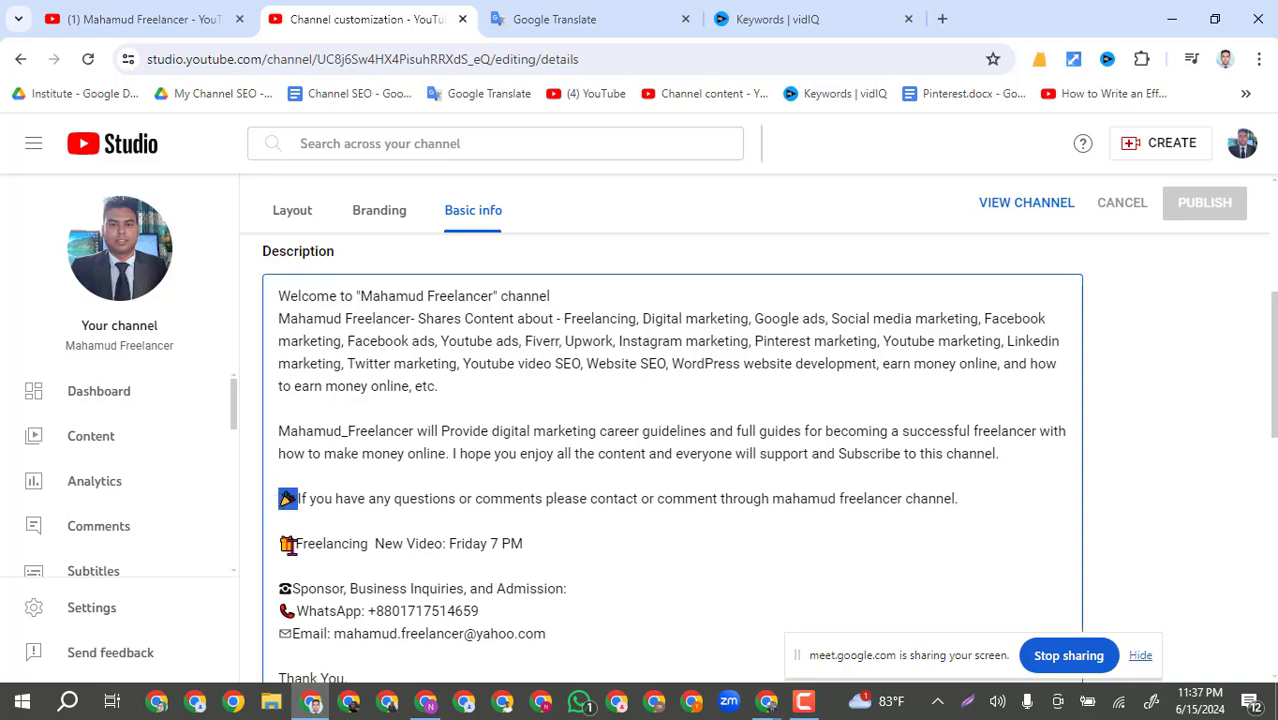
double_click(287, 544)
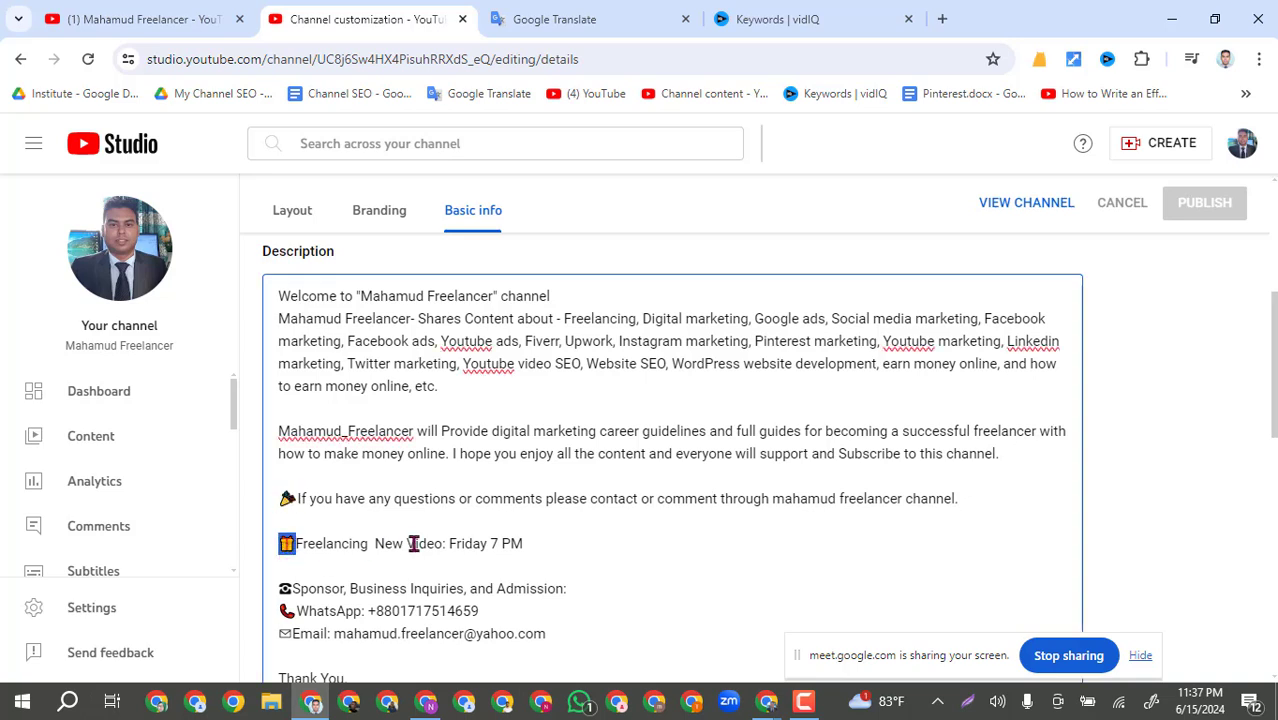
scroll(413, 544, "down", 1)
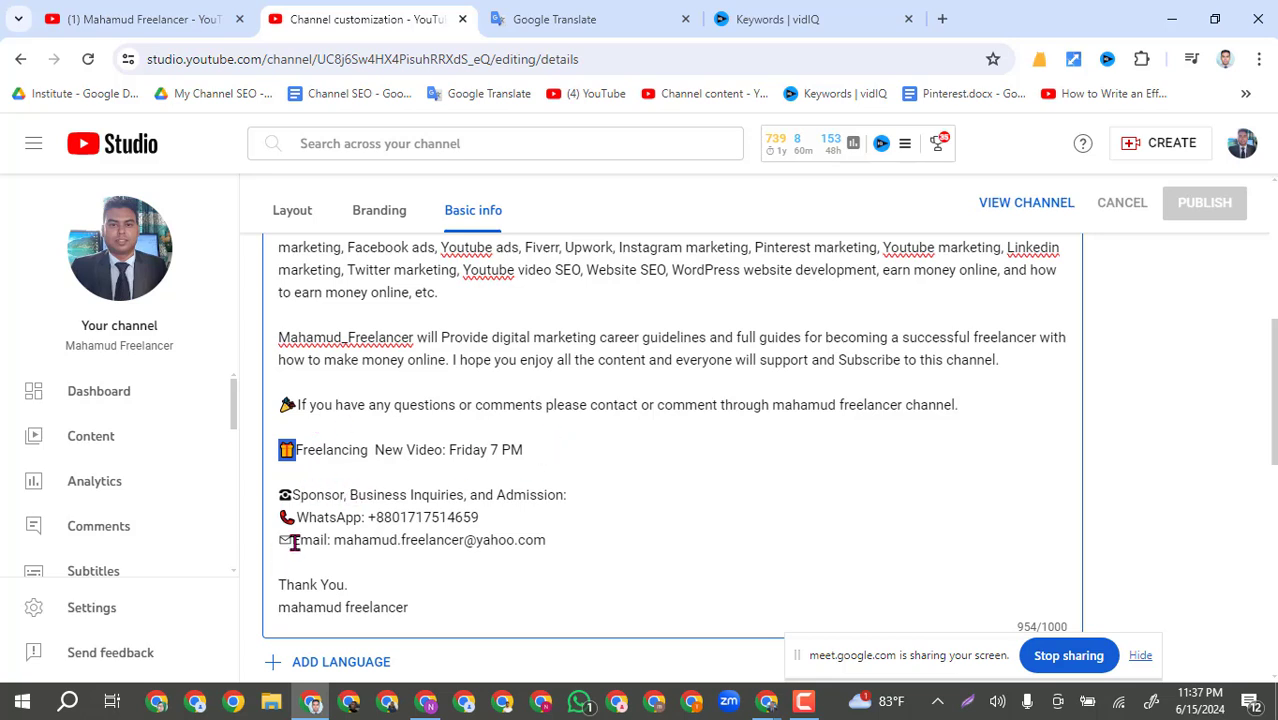
right_click(281, 337)
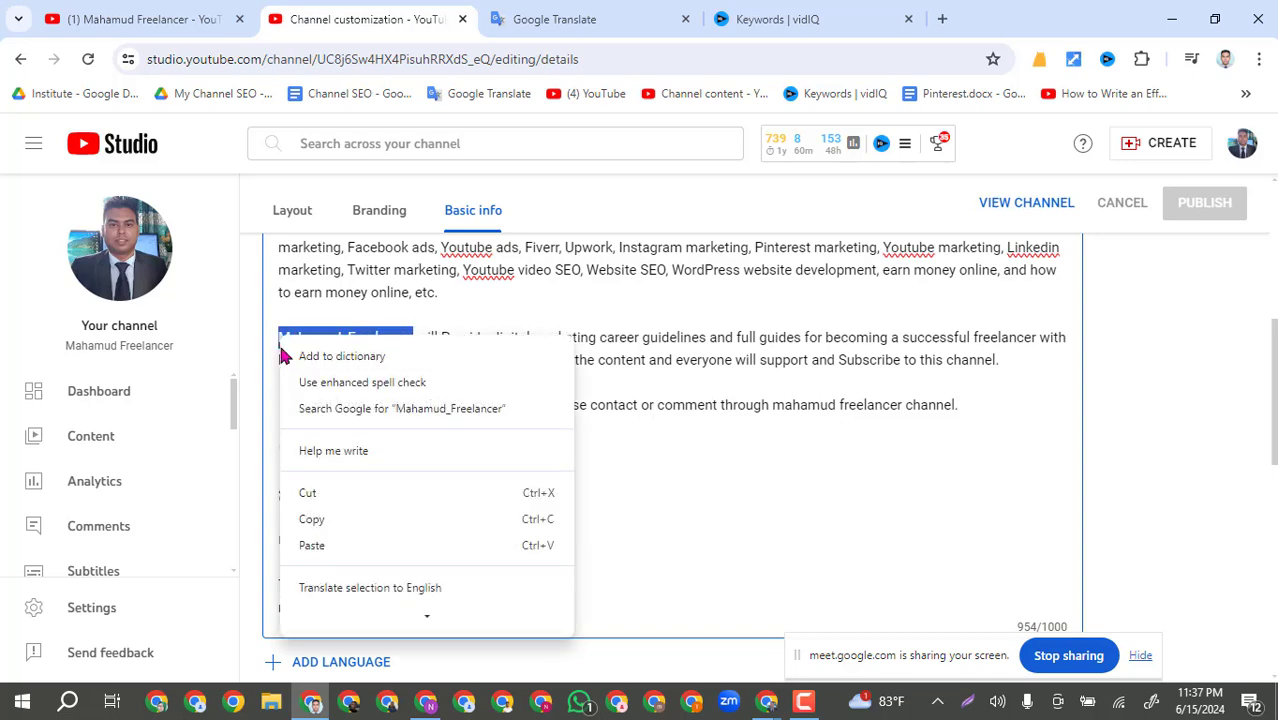
left_click(762, 471)
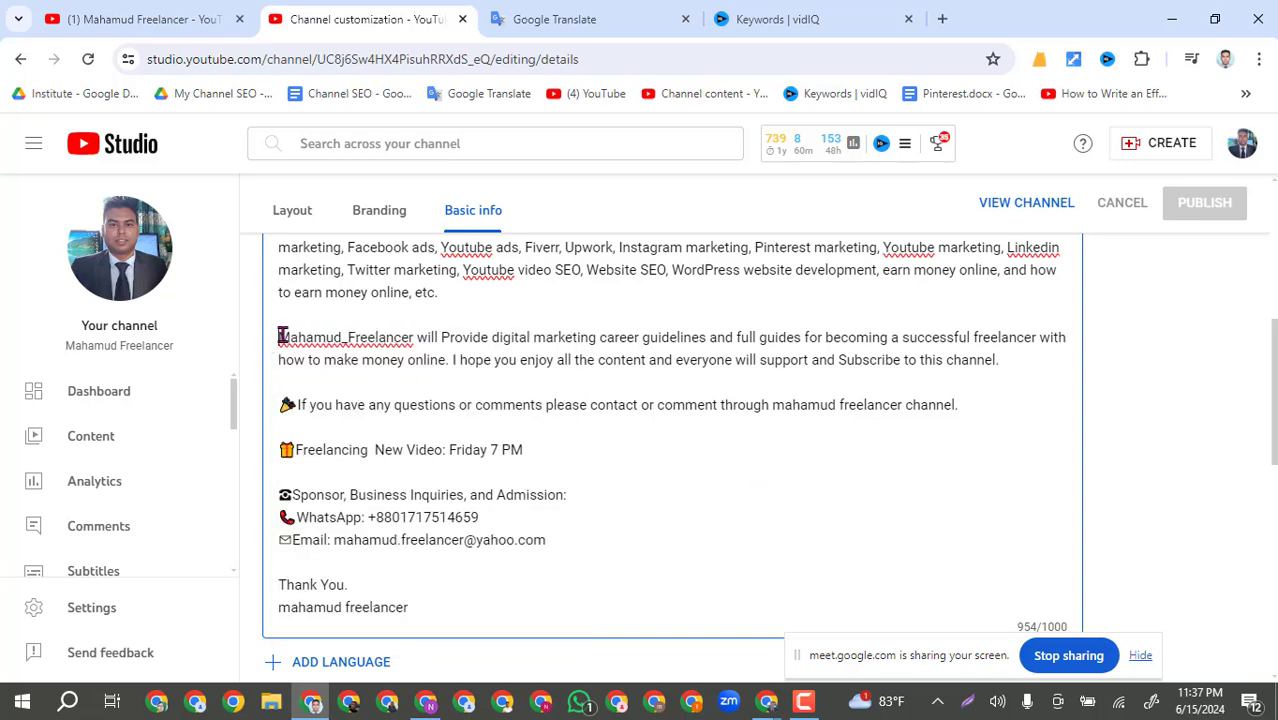
right_click(282, 337)
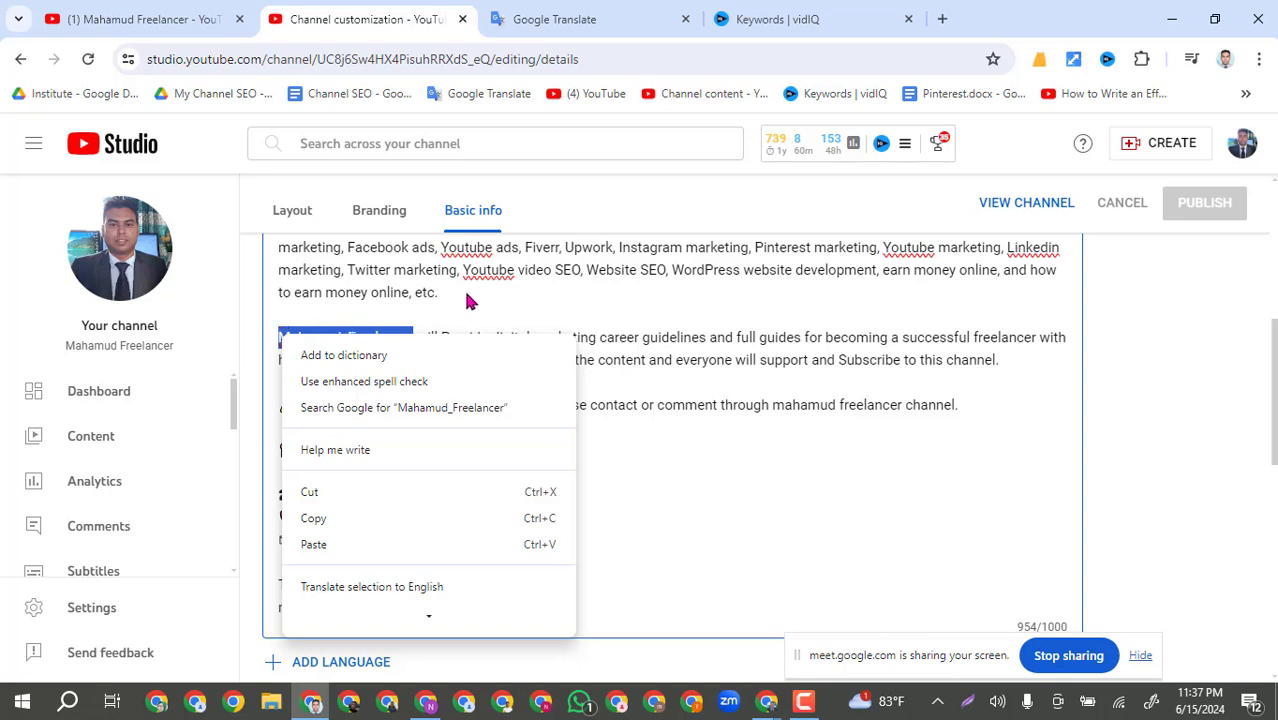
left_click(940, 22)
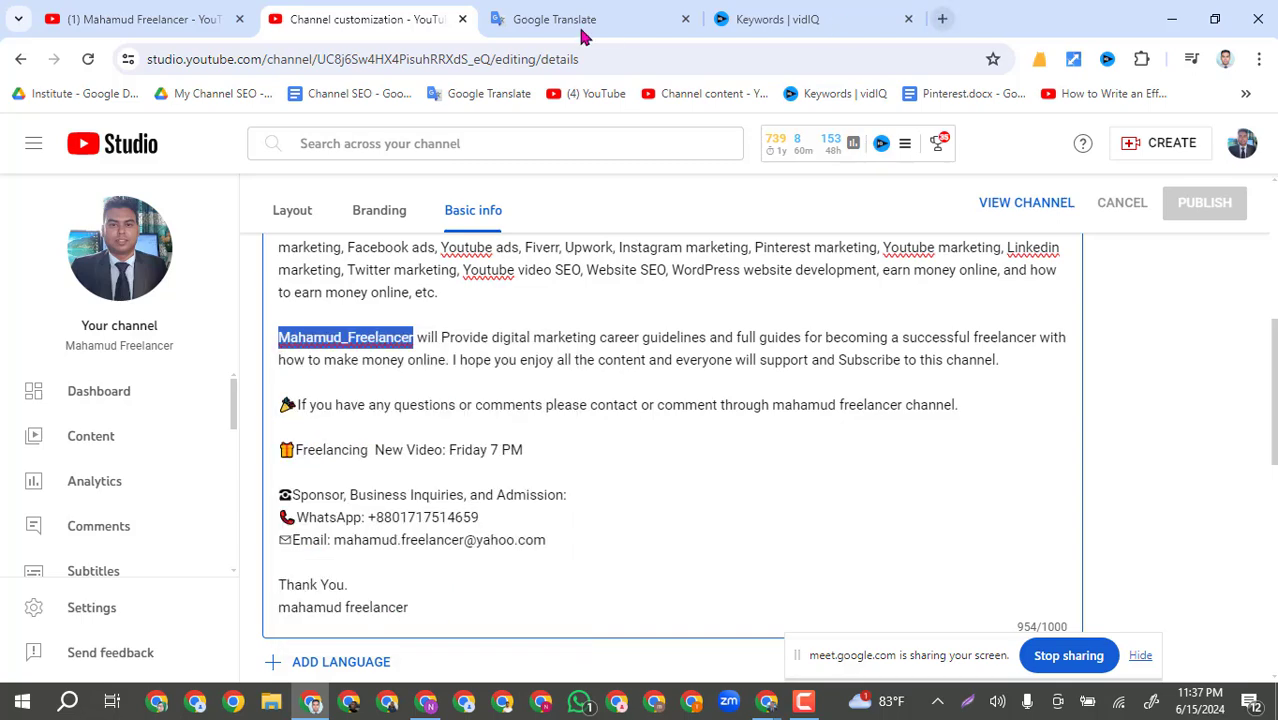
Search Google for "free emoji" in a new tab and look over the GetEmoji copy-and-paste site.
key("ctrl+t")
left_click(437, 60)
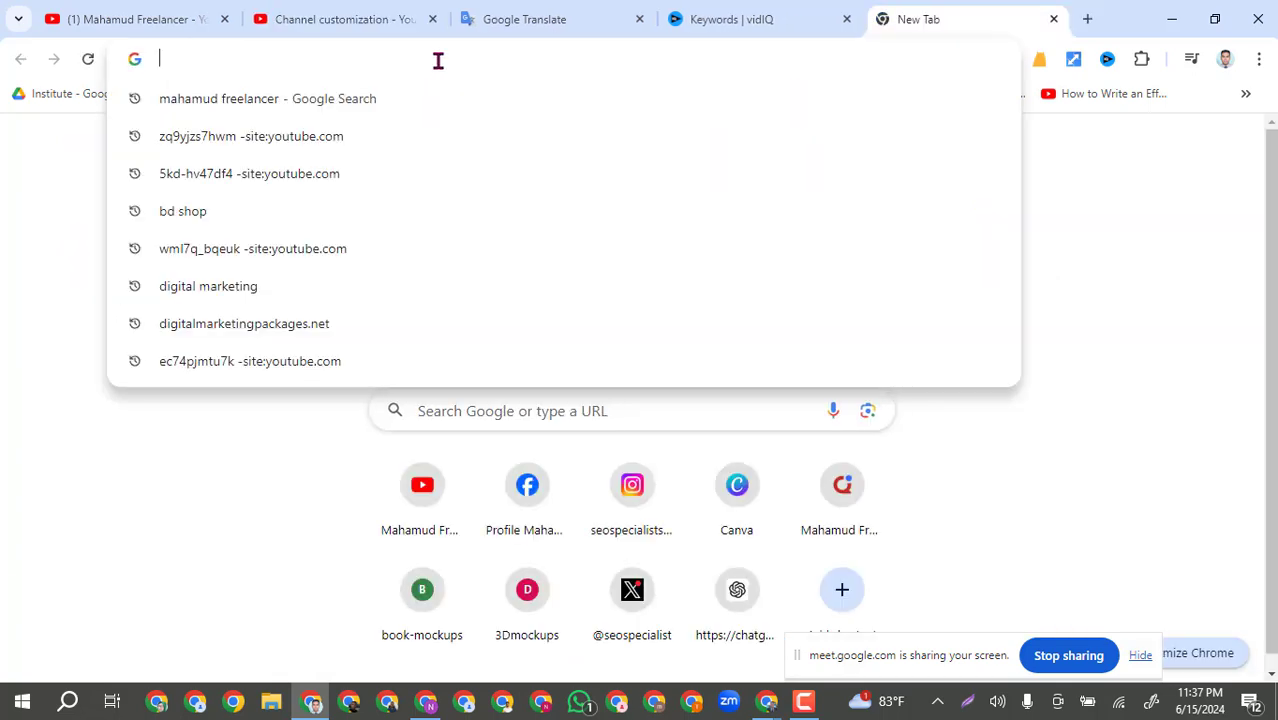
type("free")
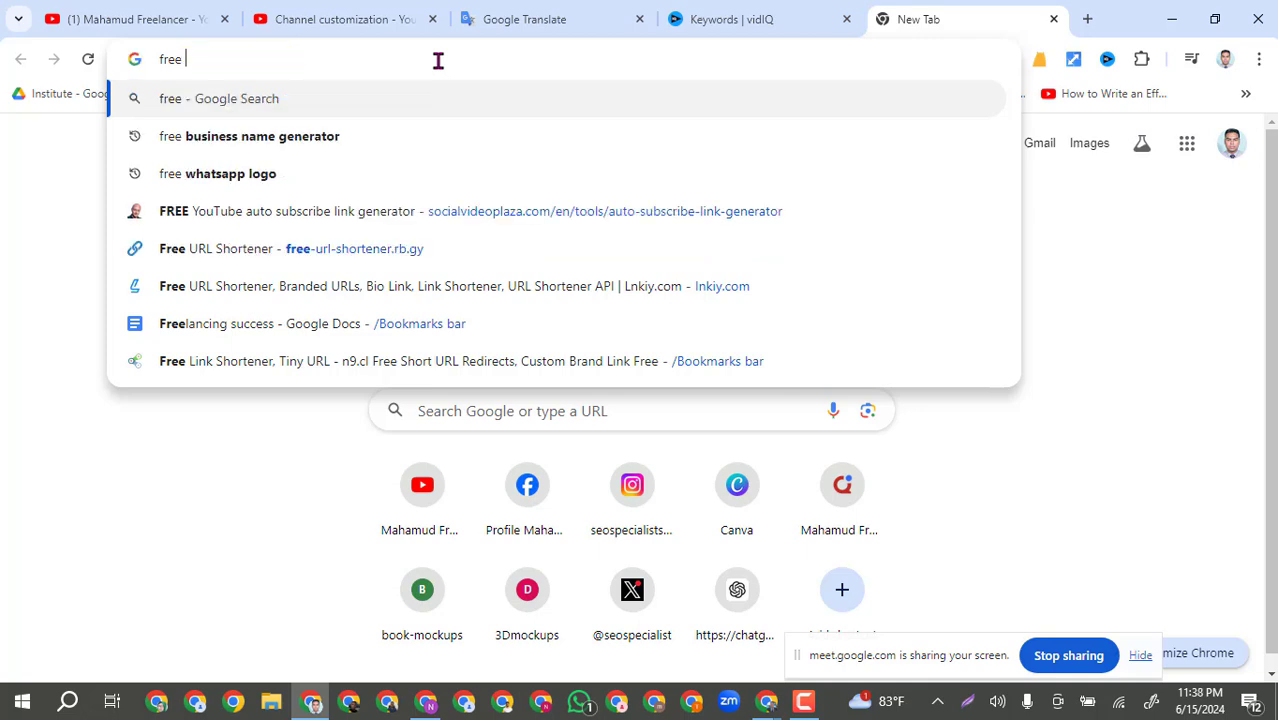
type(" emo")
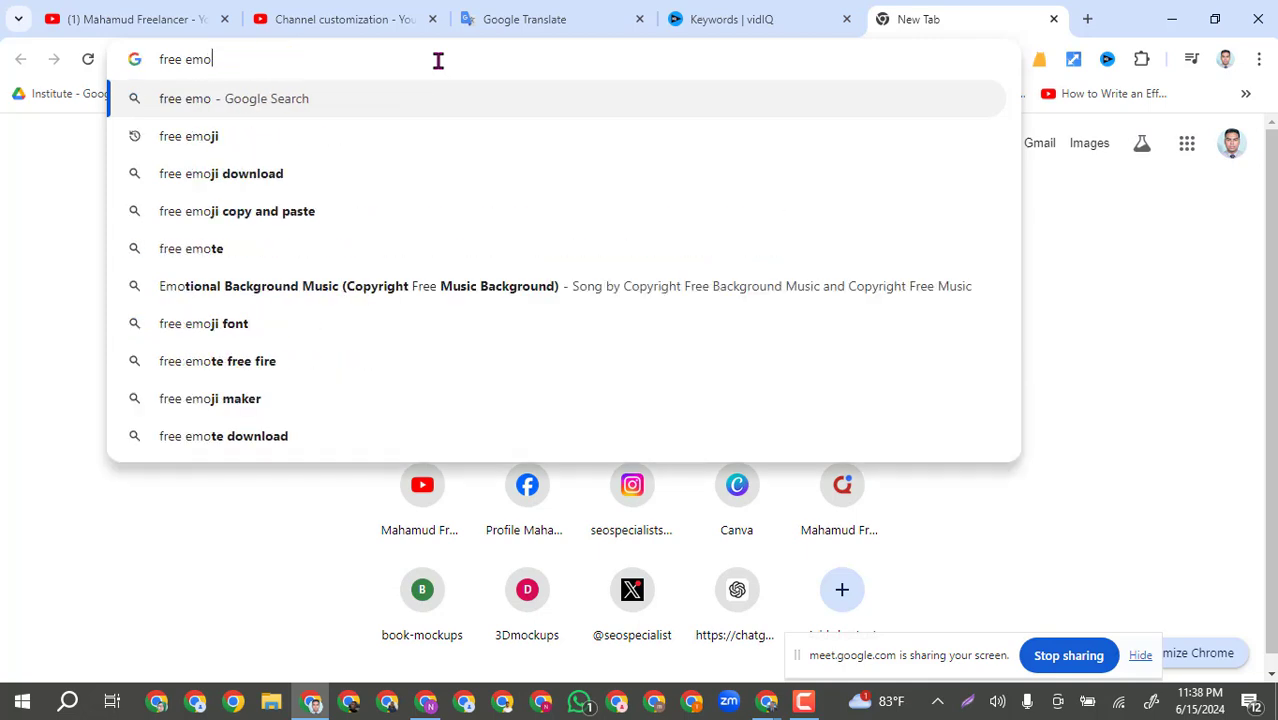
left_click(200, 136)
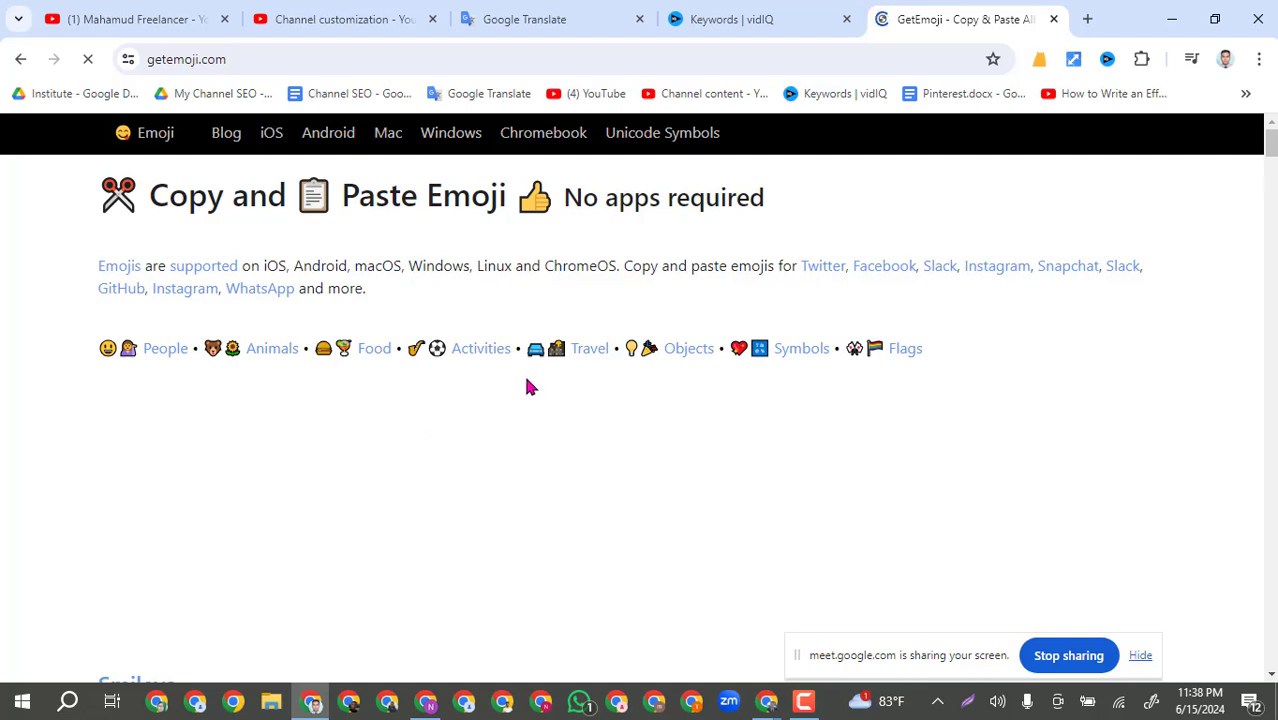
scroll(522, 390, "down", 1)
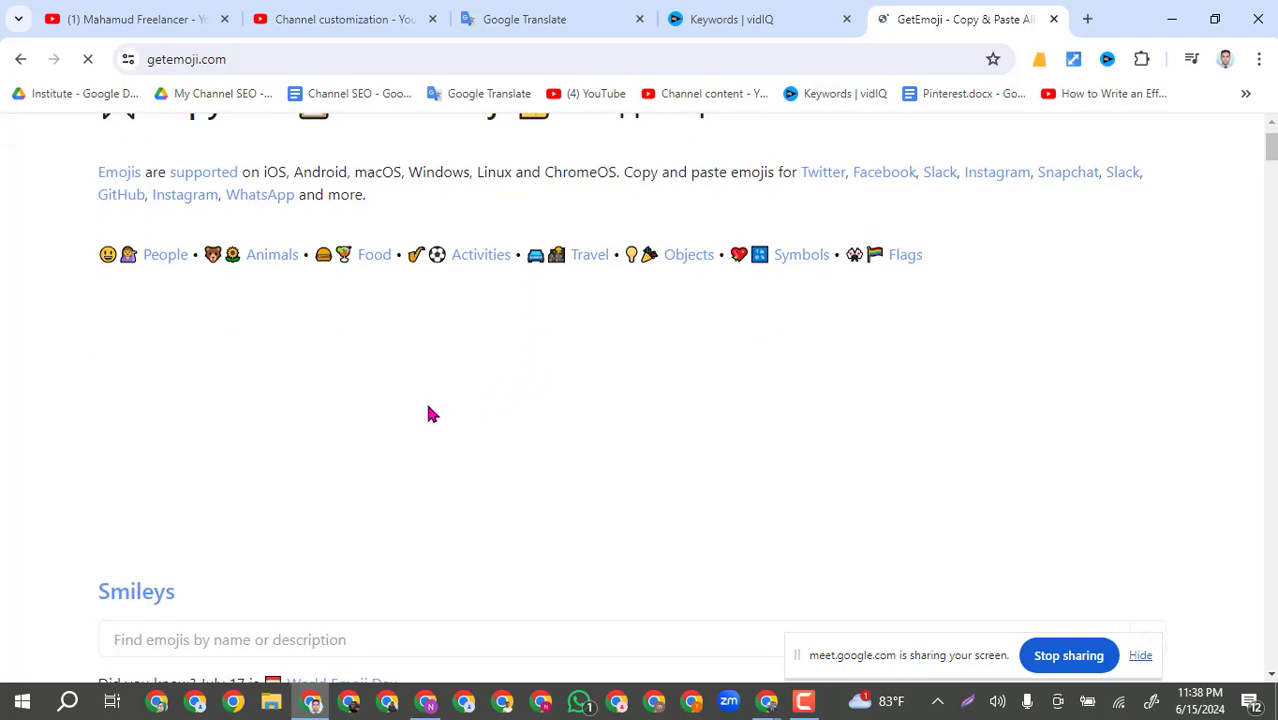
scroll(430, 414, "up", 1)
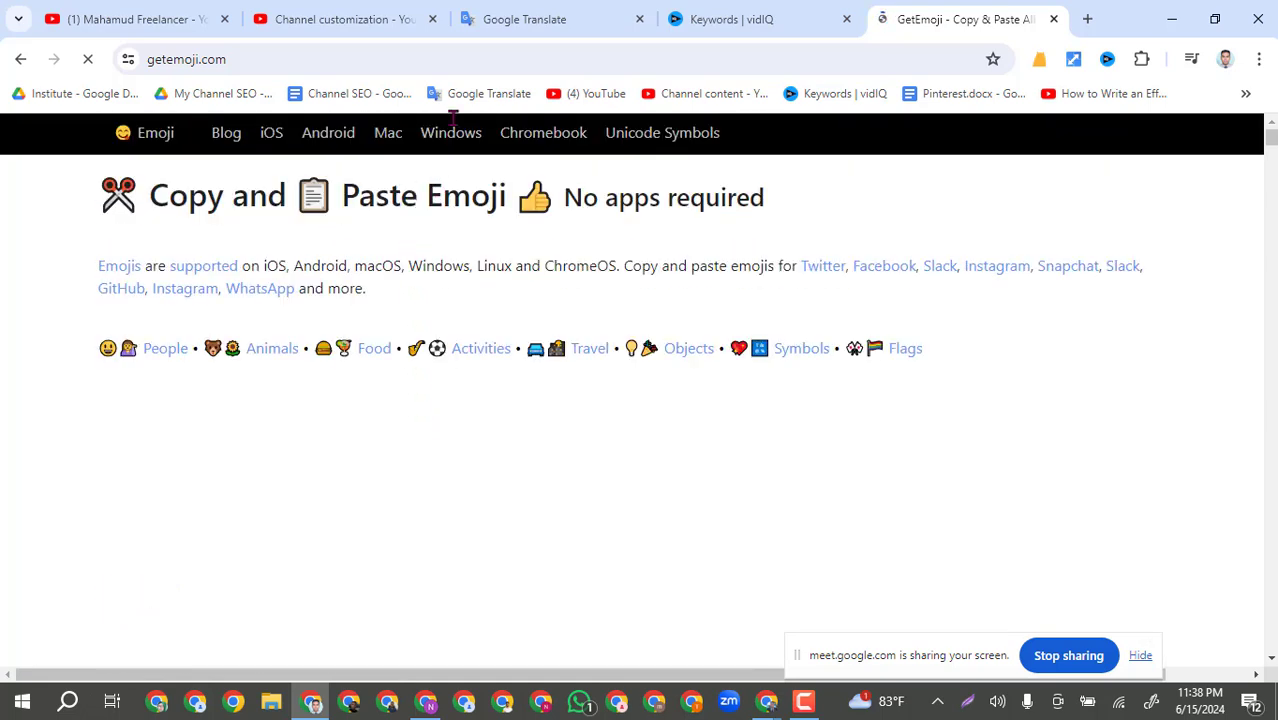
Return to the "free emoji" search results and look through the emoji sites, checking back on the channel description in between.
left_click(18, 61)
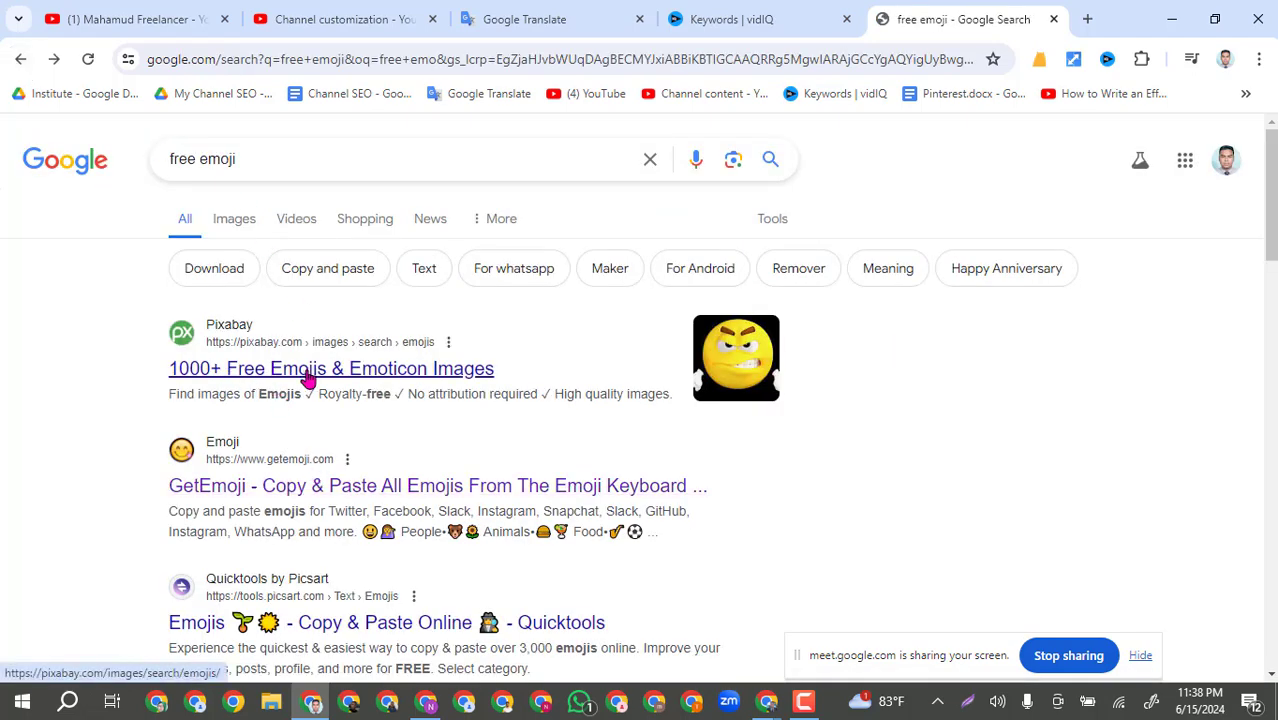
scroll(305, 371, "down", 1)
scroll(322, 456, "down", 1)
scroll(350, 373, "up", 1)
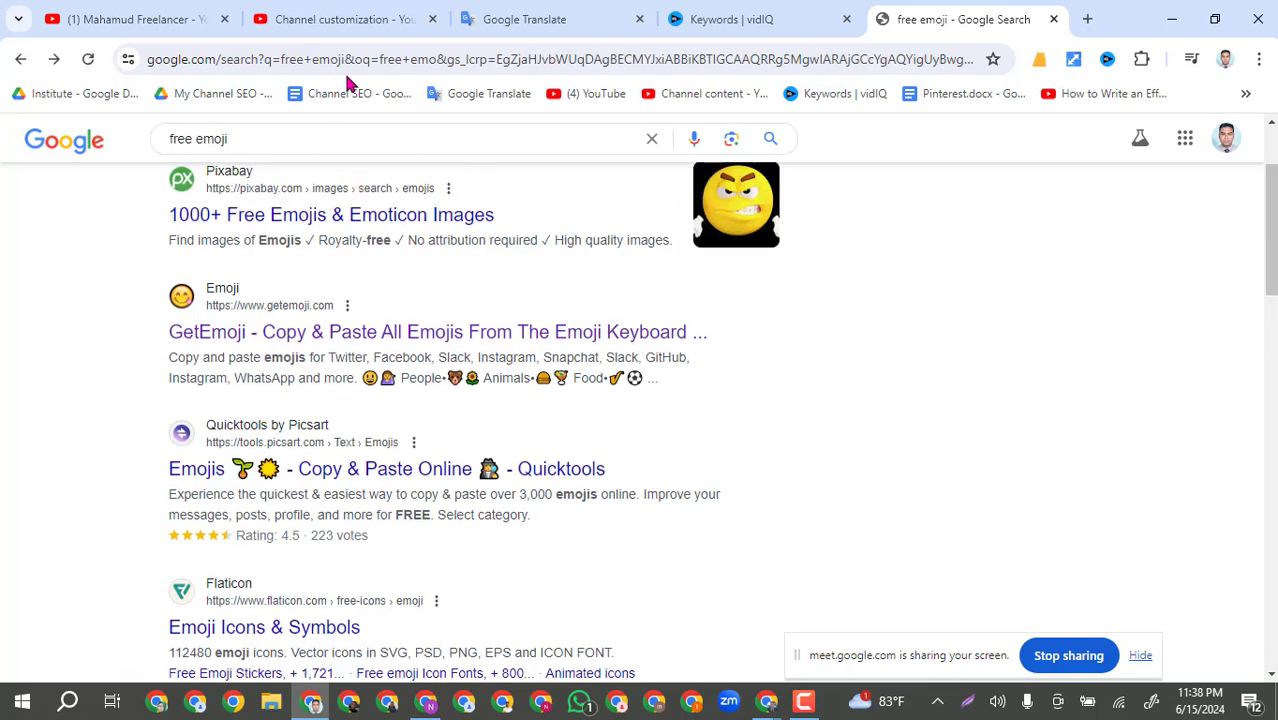
left_click(343, 18)
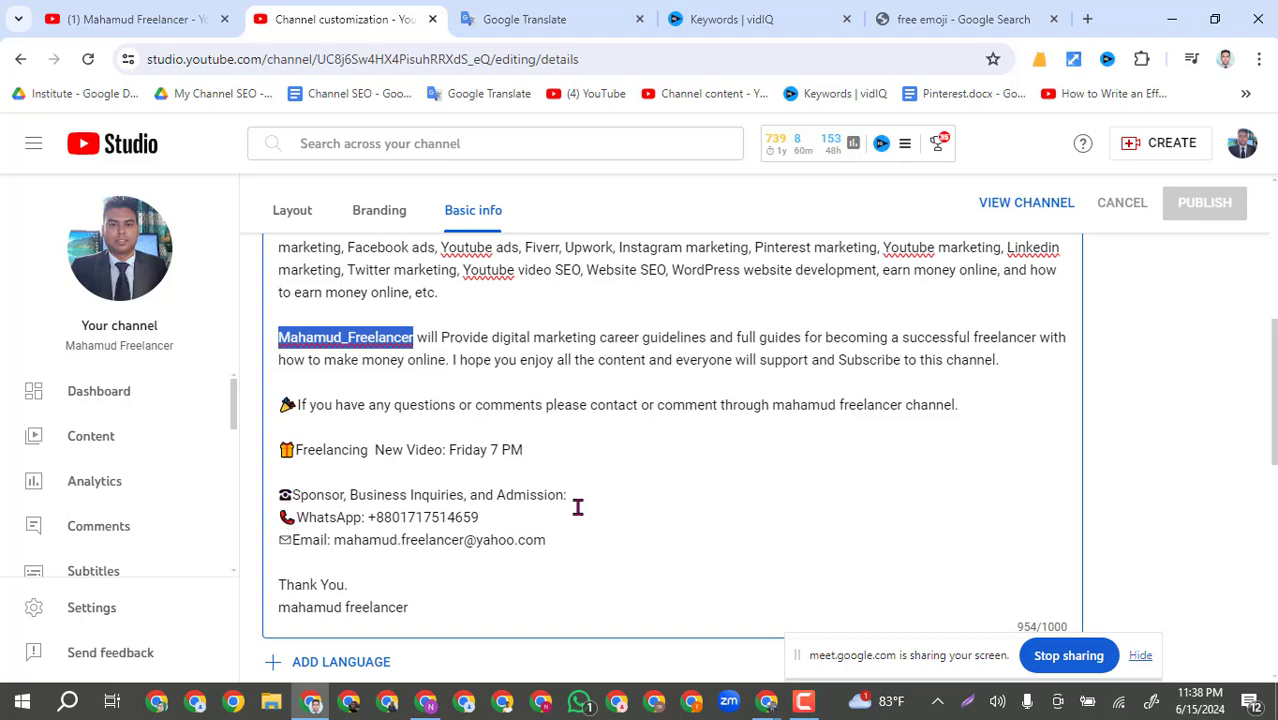
left_click(910, 18)
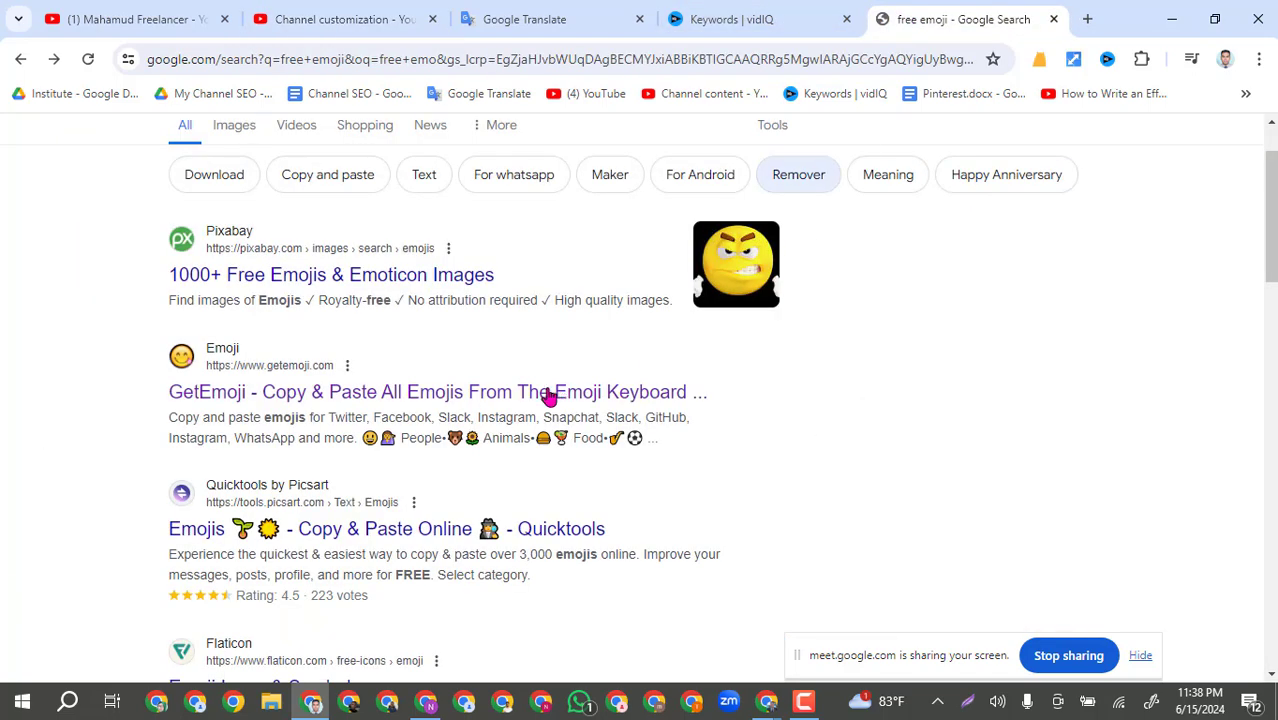
scroll(277, 507, "down", 1)
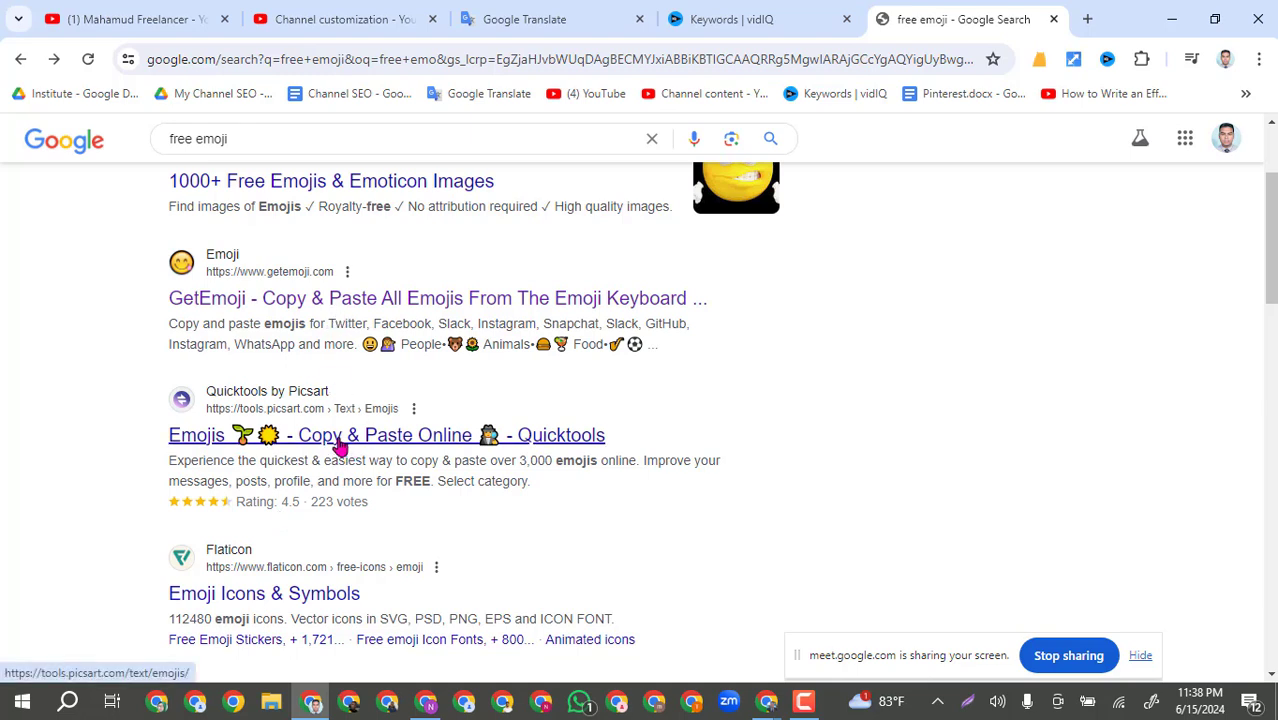
Look at Pixabay's free emoji images from the search results, close that page and return to the channel description.
left_click(298, 182)
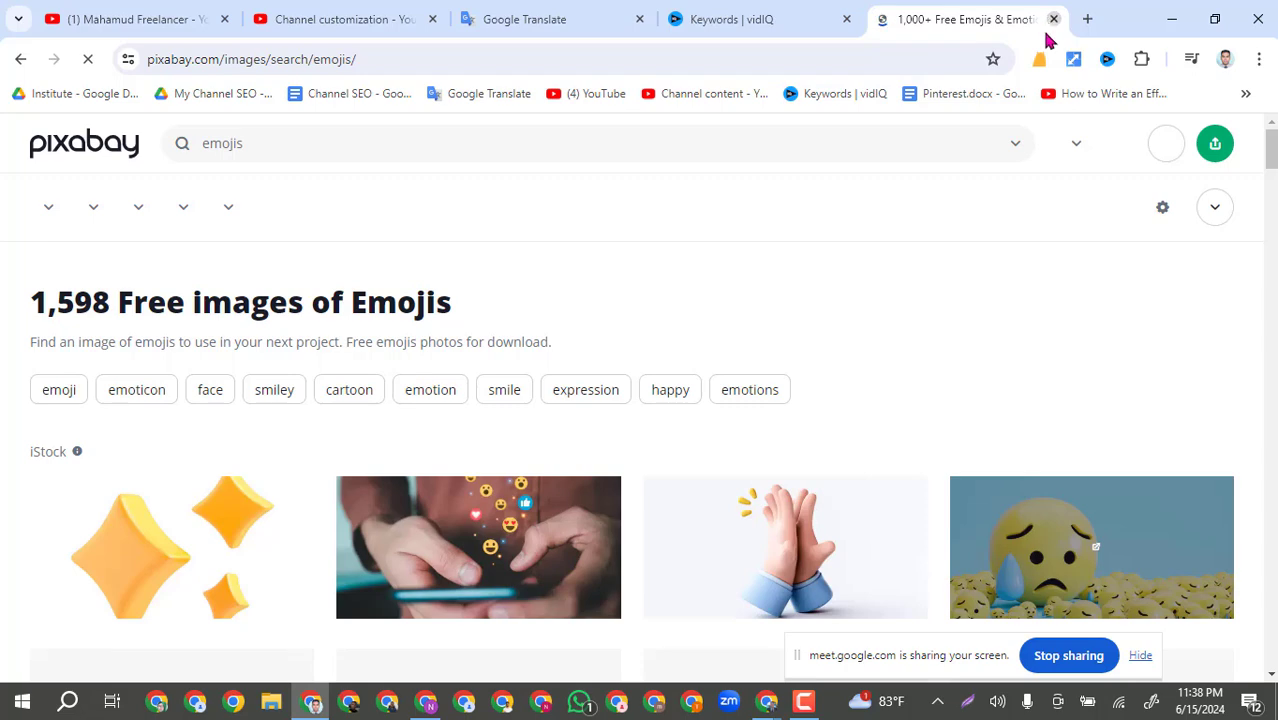
key("ctrl+w")
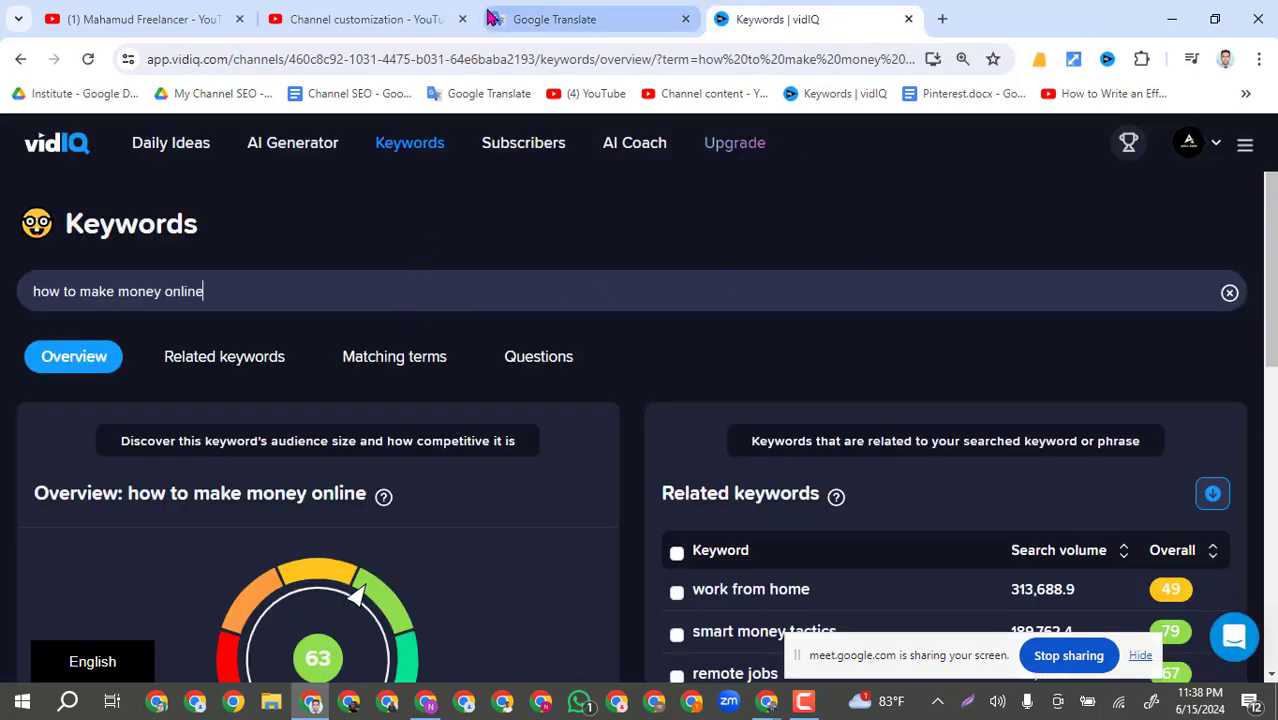
left_click(341, 15)
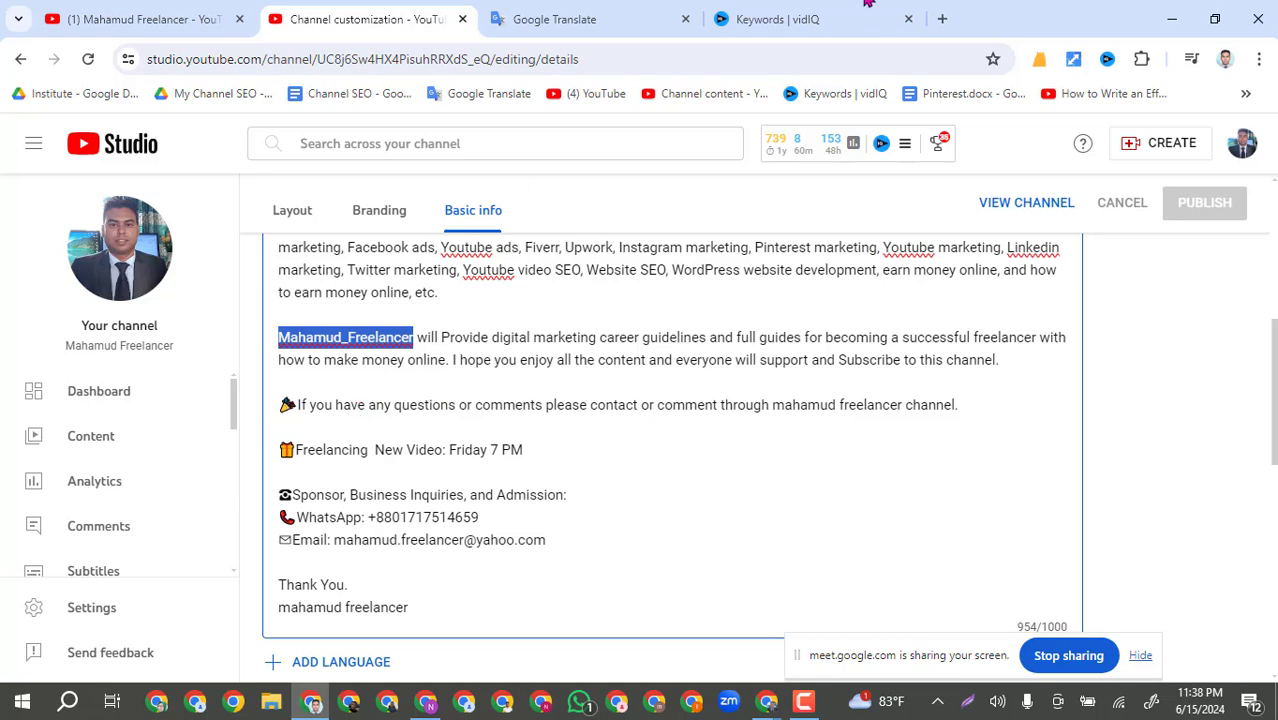
Search Google for "free emoji" in a new tab and open the GetEmoji and Quicktools by Picsart results in separate tabs.
left_click(942, 18)
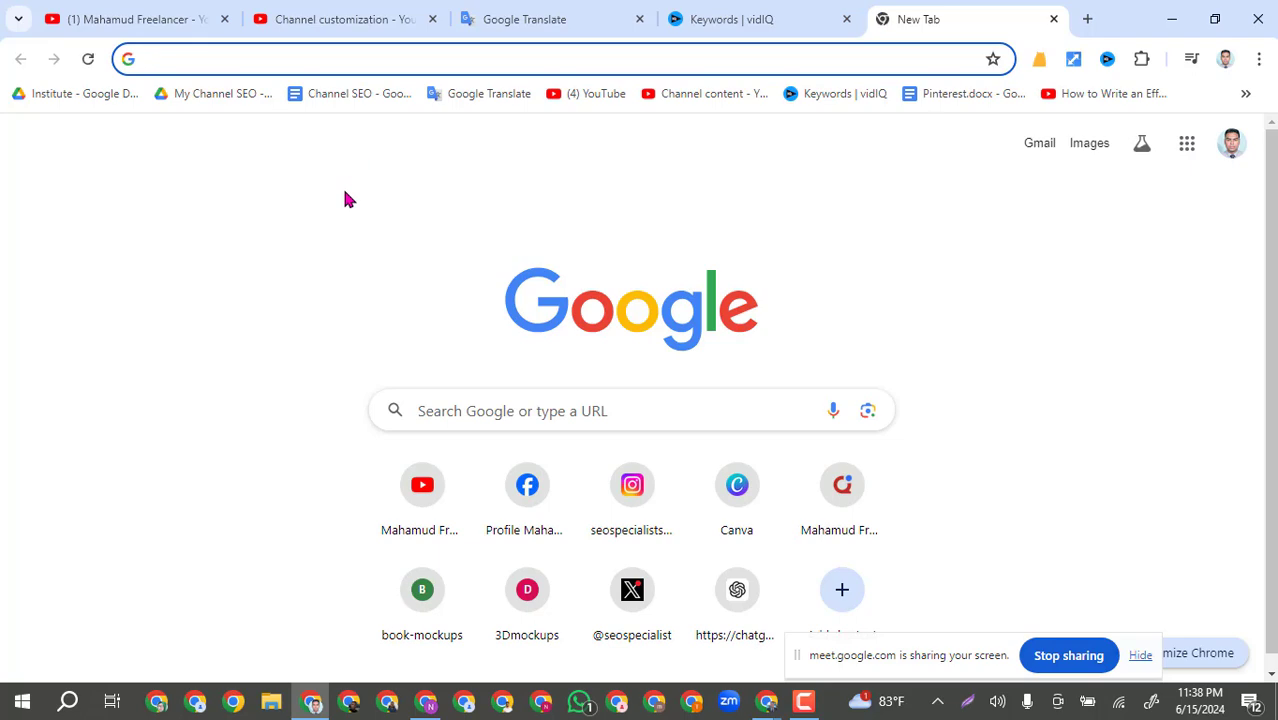
type("free")
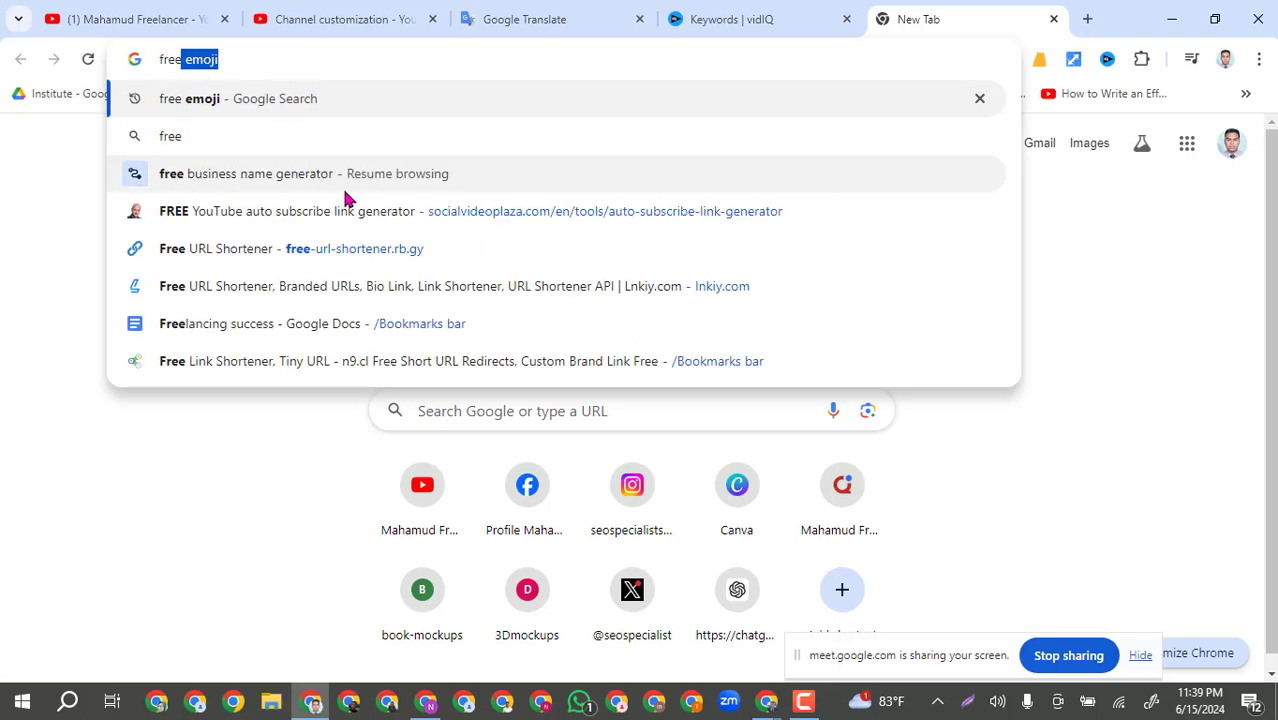
key("Return")
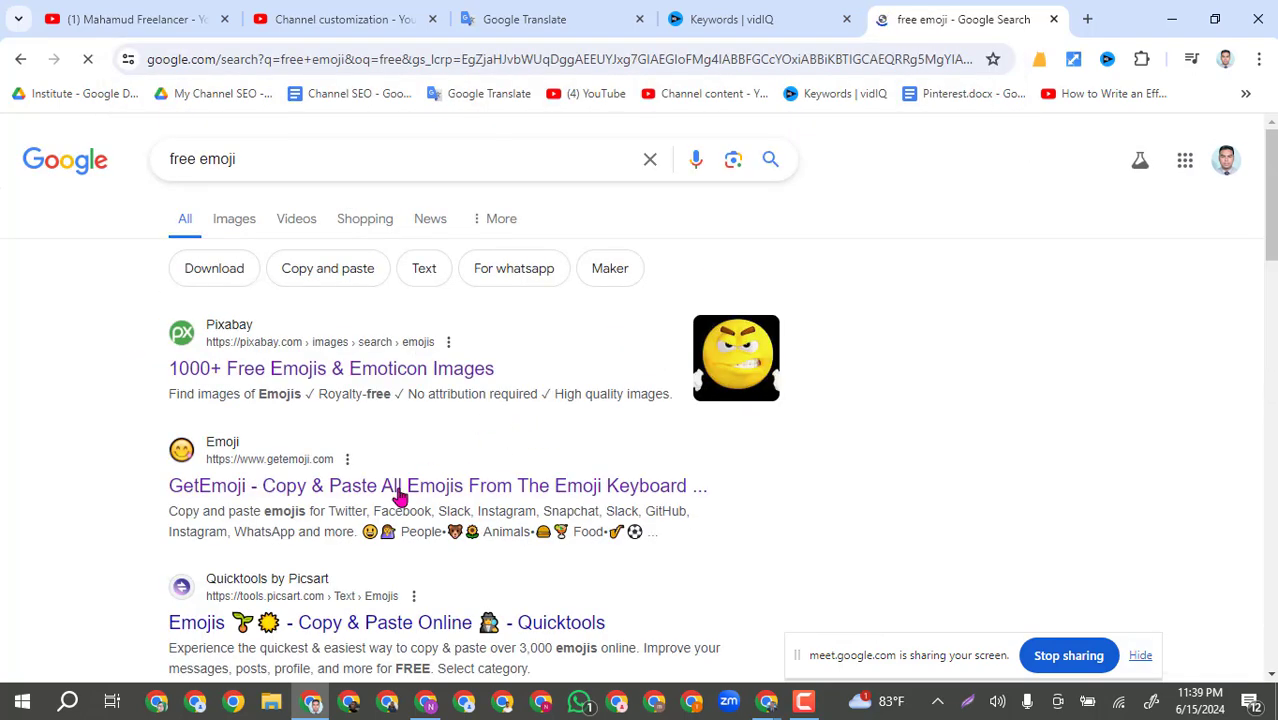
right_click(338, 497)
left_click(385, 238)
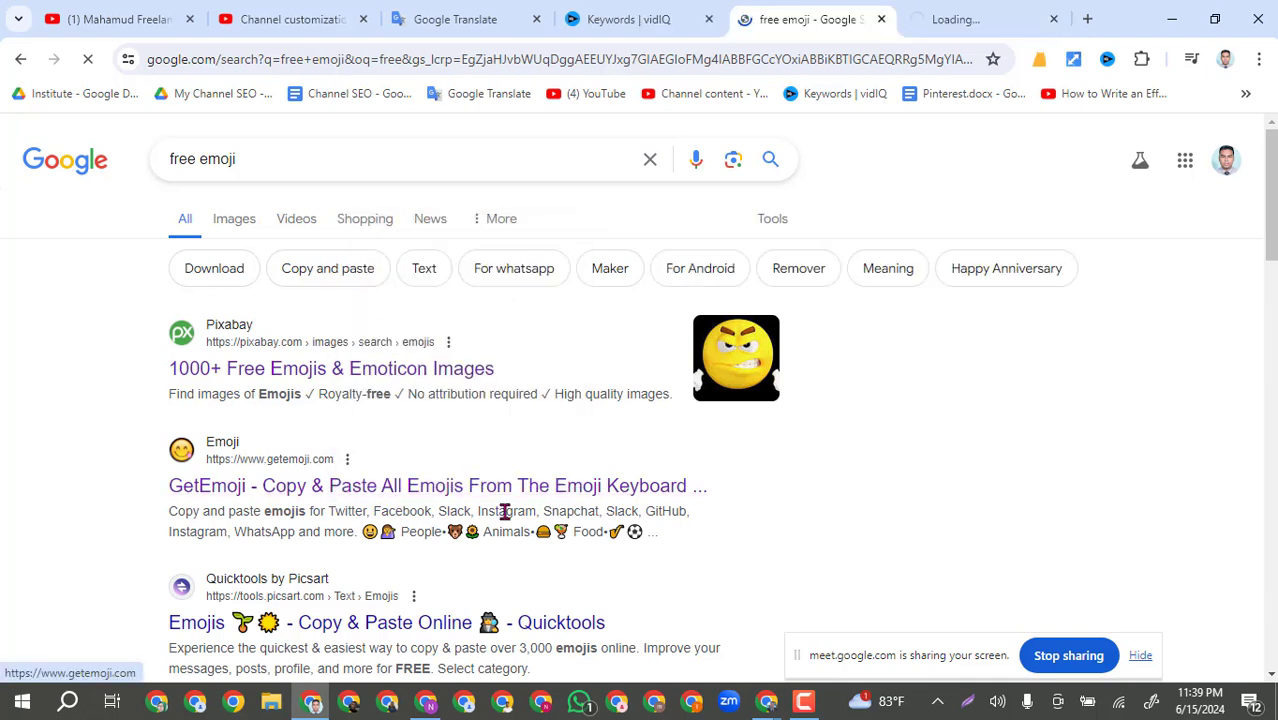
scroll(505, 511, "down", 1)
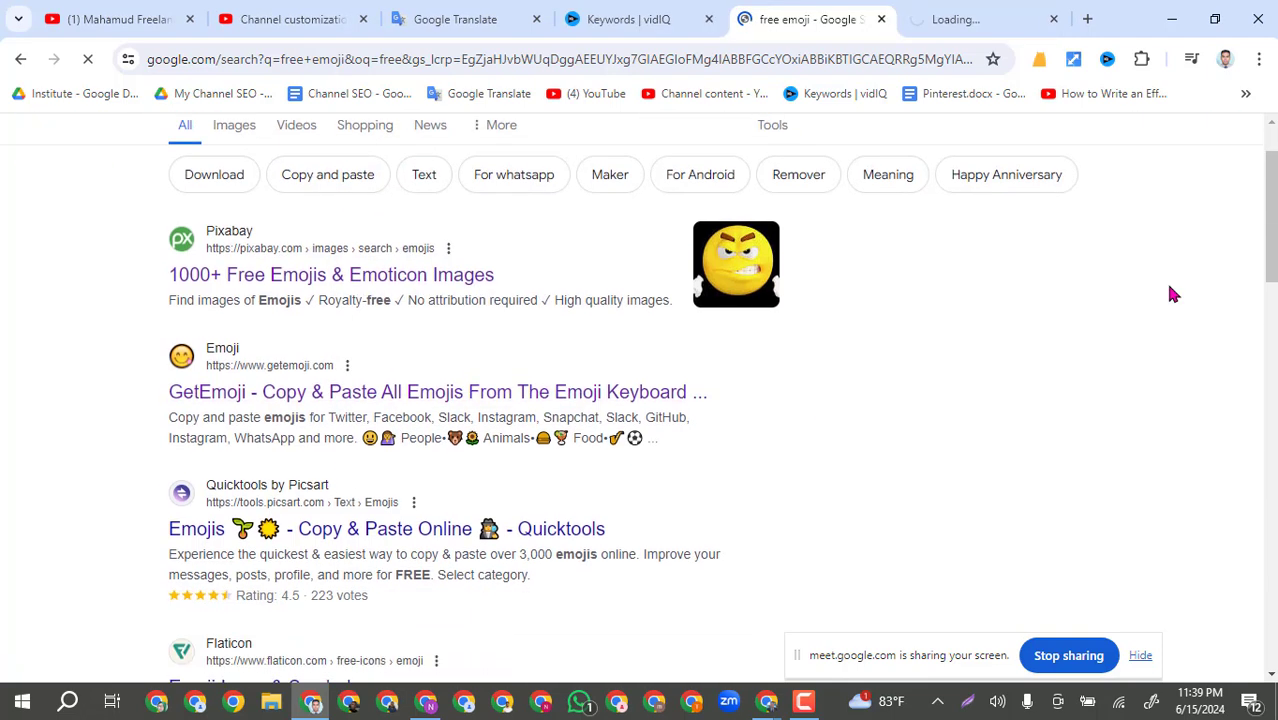
right_click(330, 535)
left_click(368, 276)
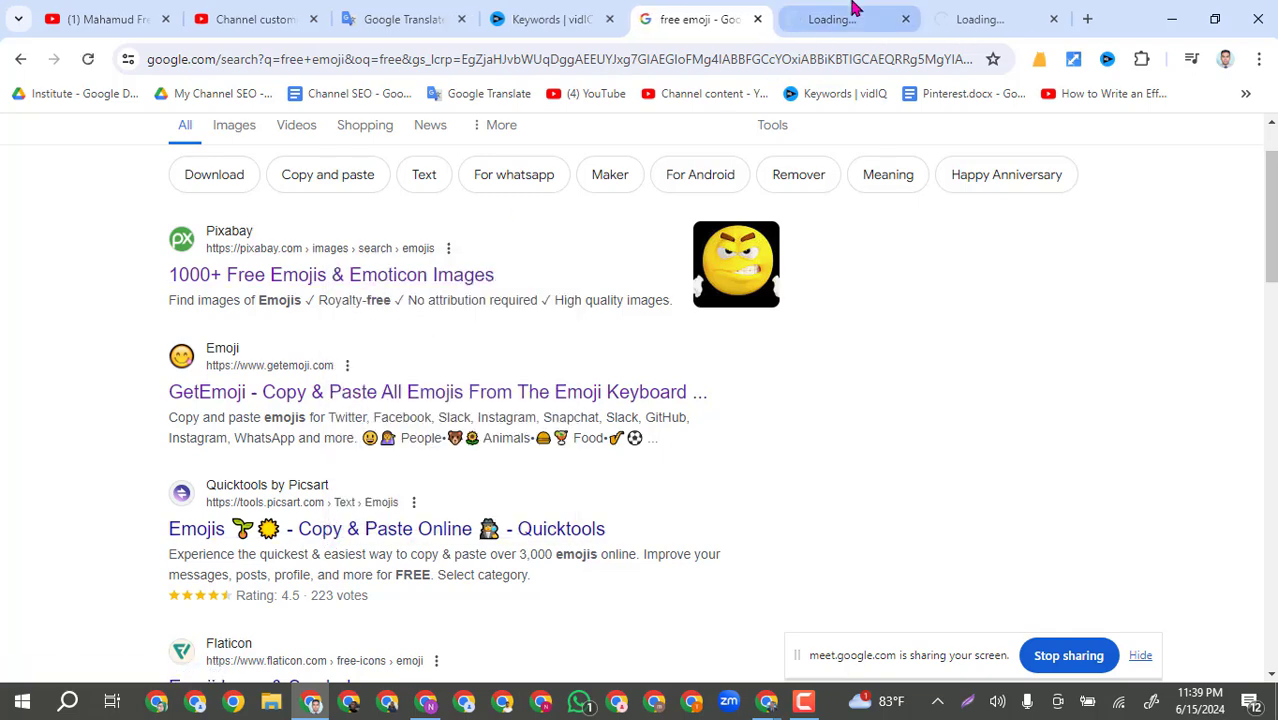
Compare the GetEmoji and Quicktools pages and look through the Quicktools emoji collection down to the hand gestures.
left_click(852, 6)
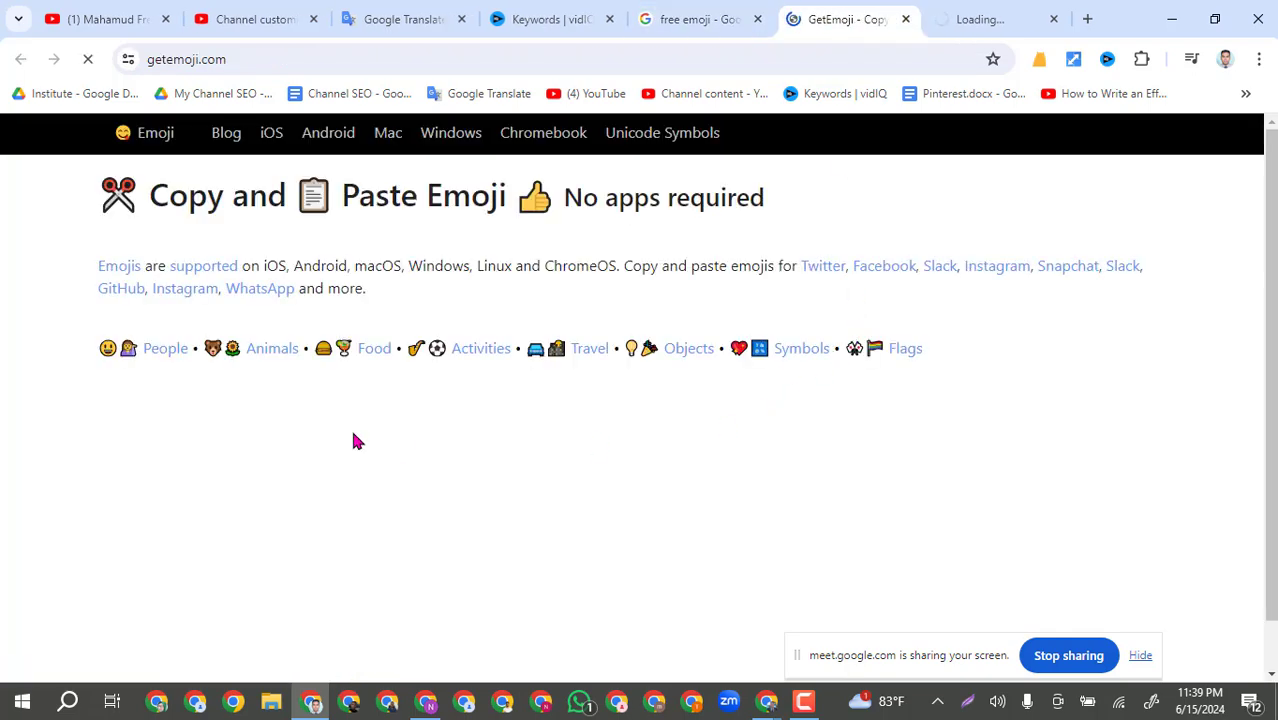
left_click(972, 17)
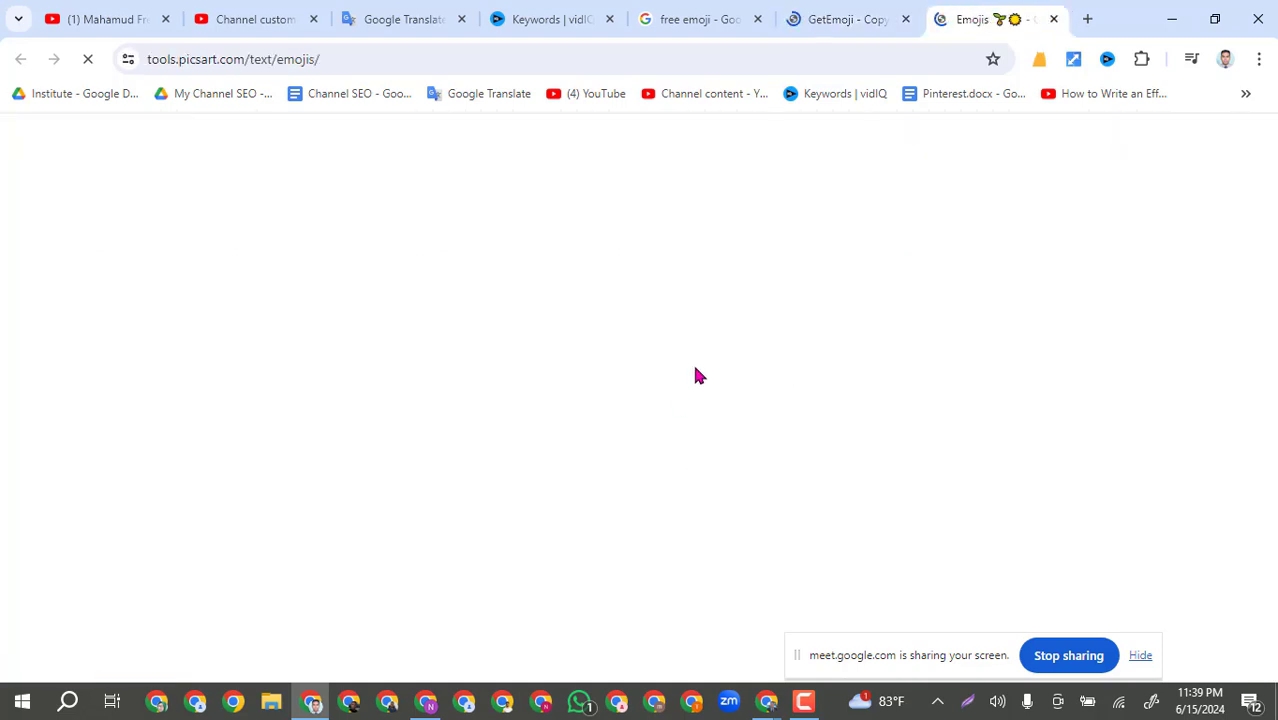
left_click(838, 18)
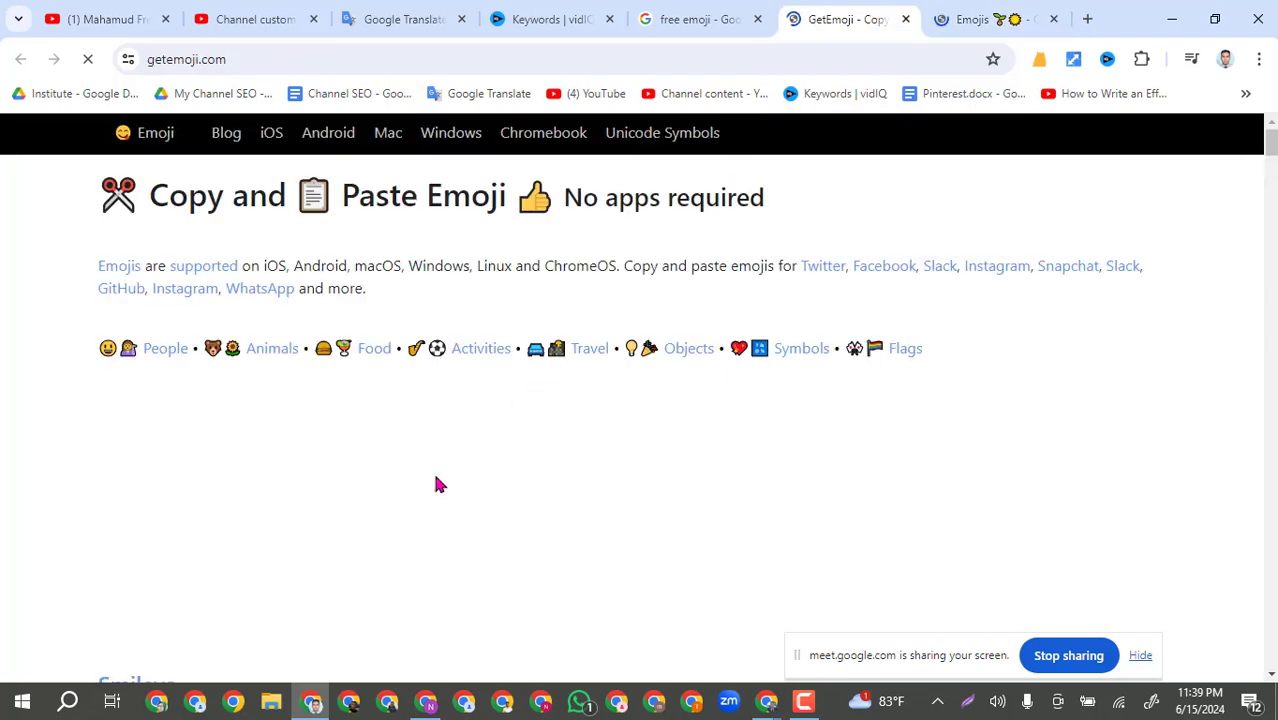
left_click(977, 16)
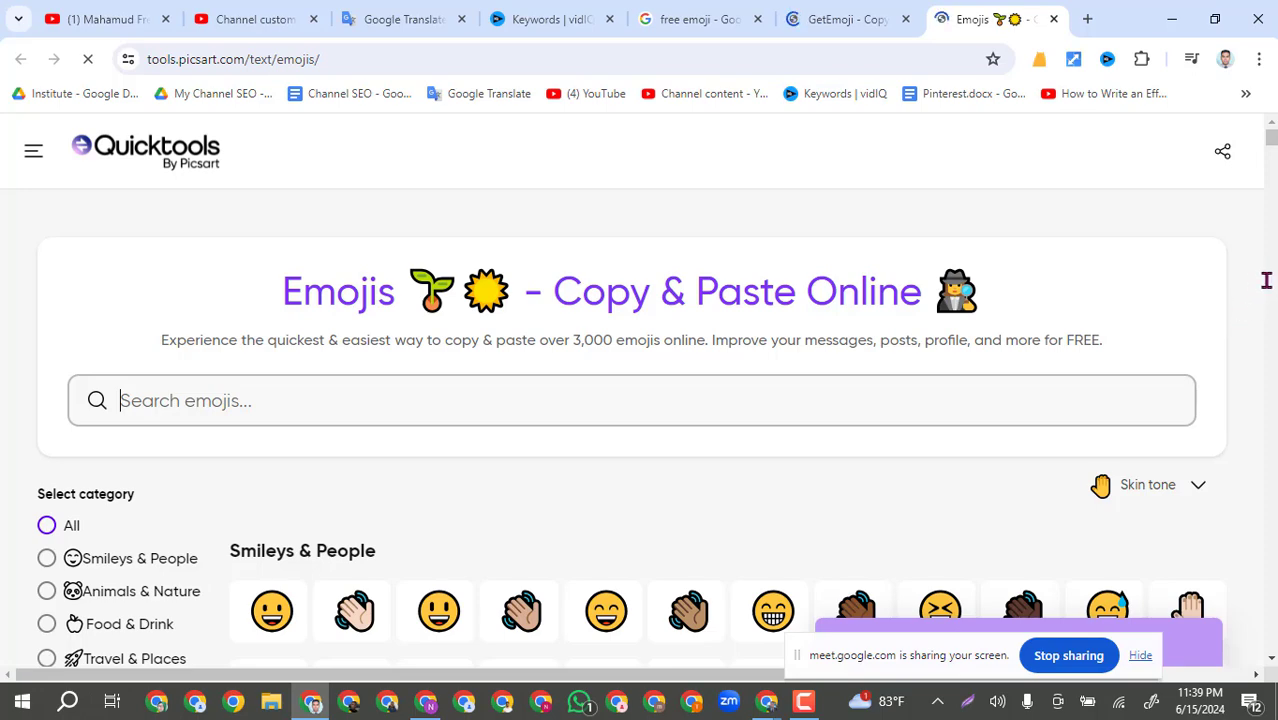
scroll(629, 541, "down", 15)
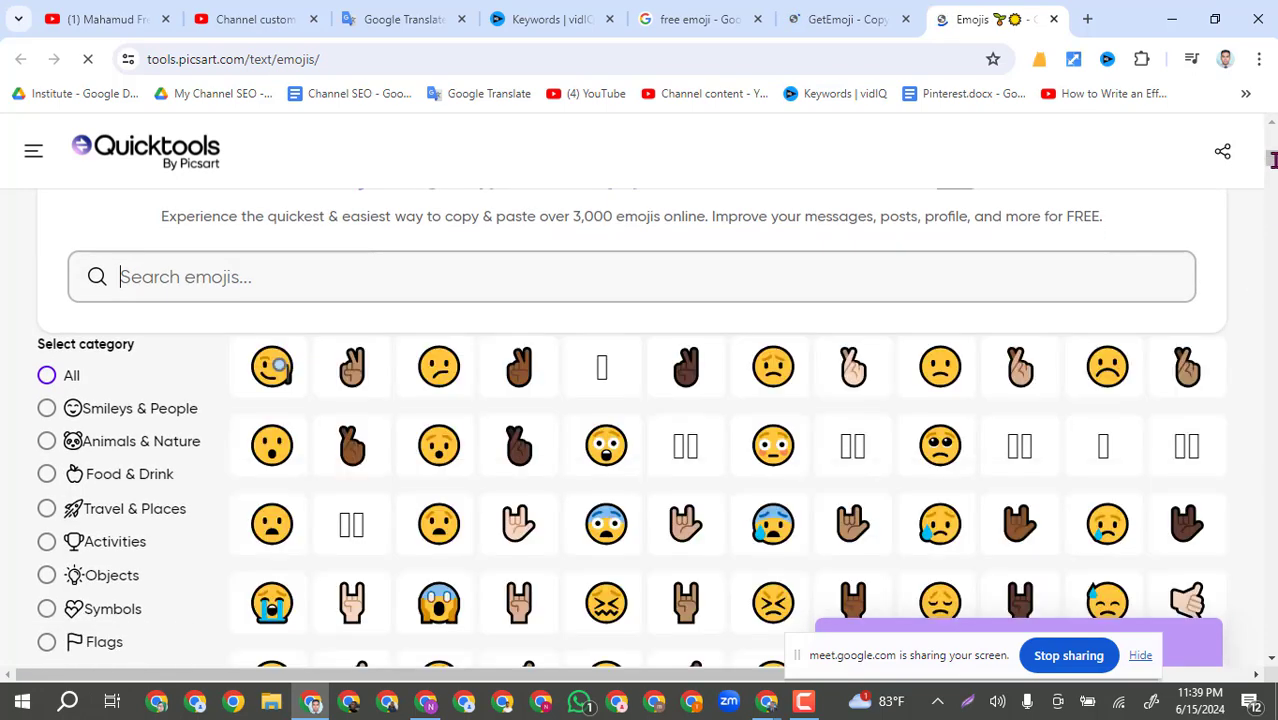
scroll(575, 549, "down", 5)
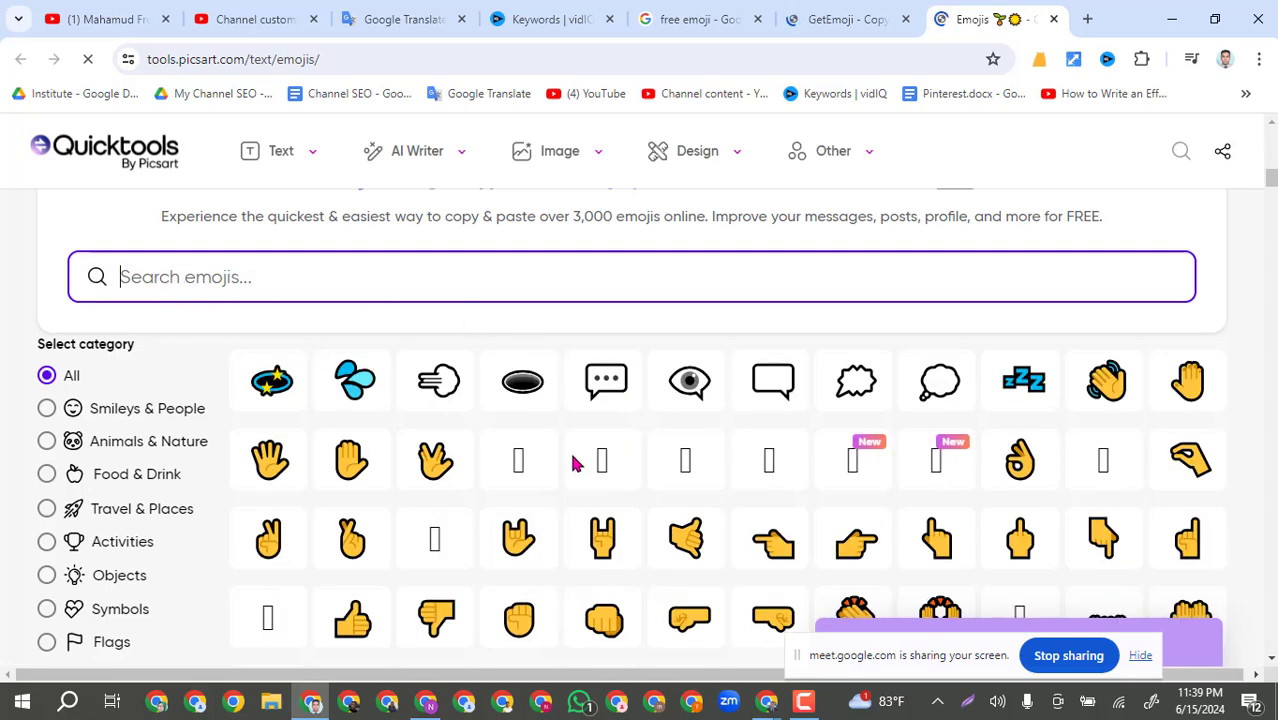
scroll(570, 456, "down", 1)
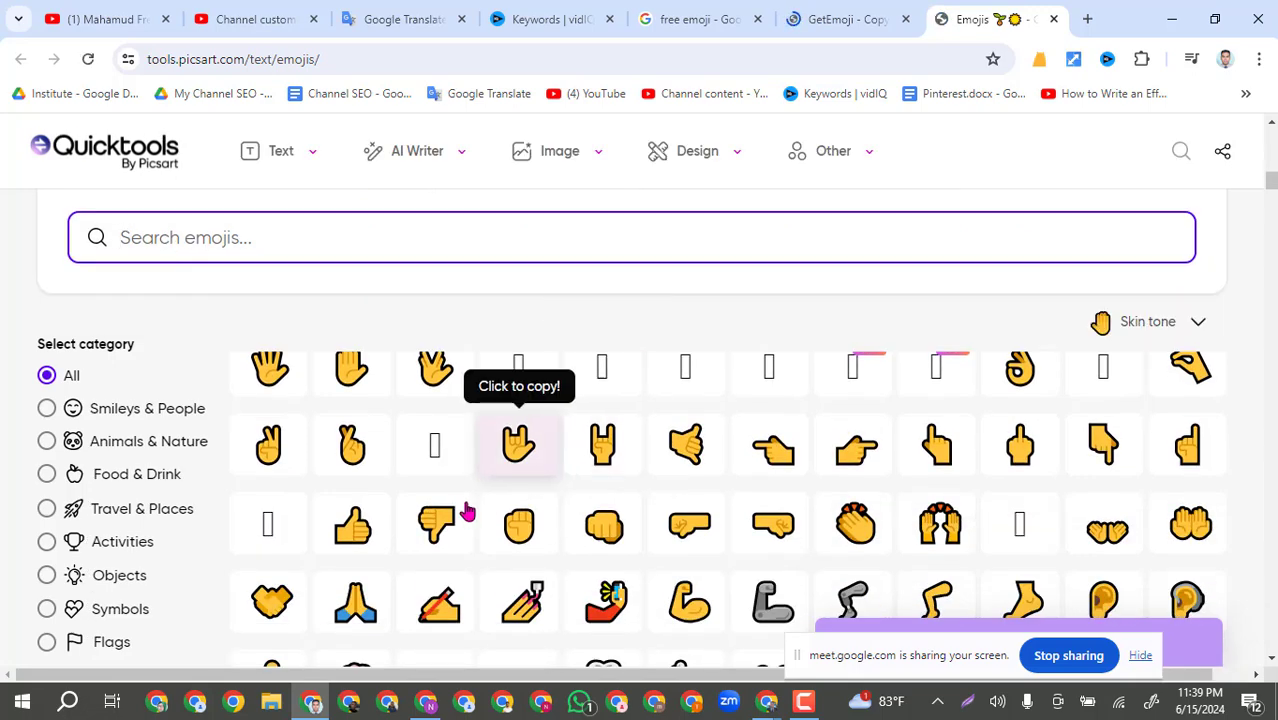
Copy the thumbs-up emoji from Quicktools and paste it below the keyword list in Google Translate.
left_click(355, 530)
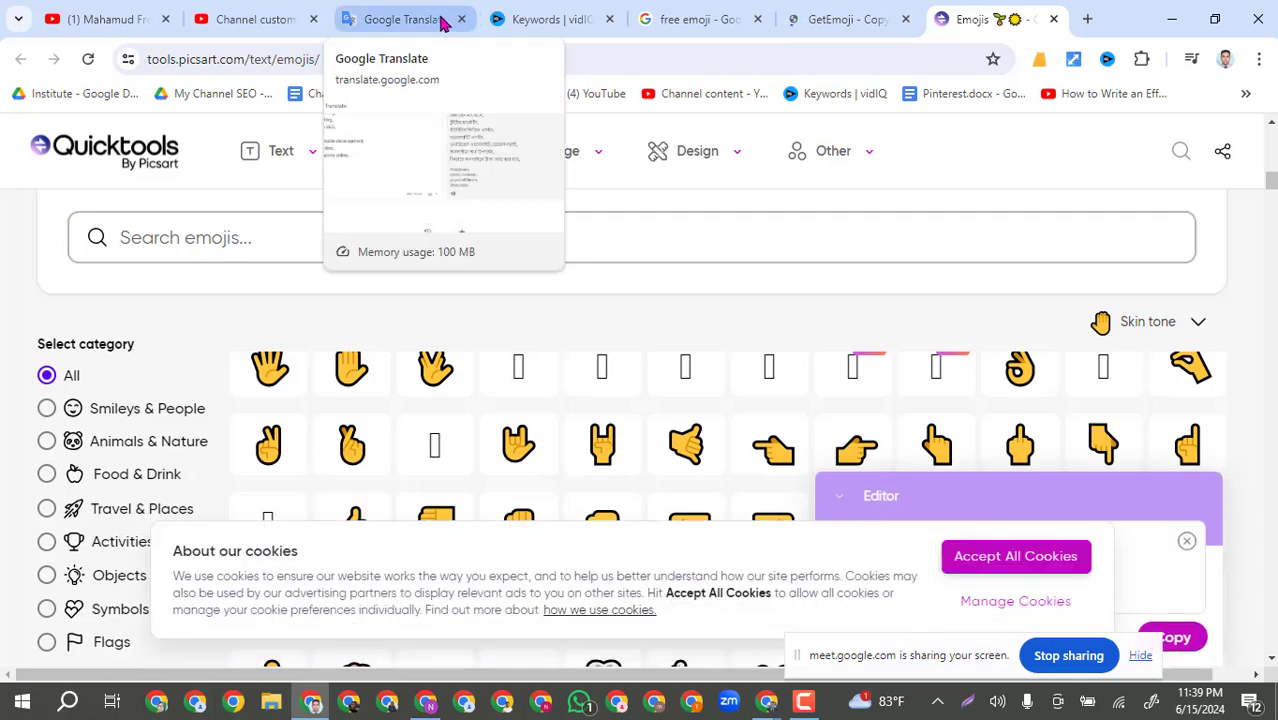
left_click(408, 20)
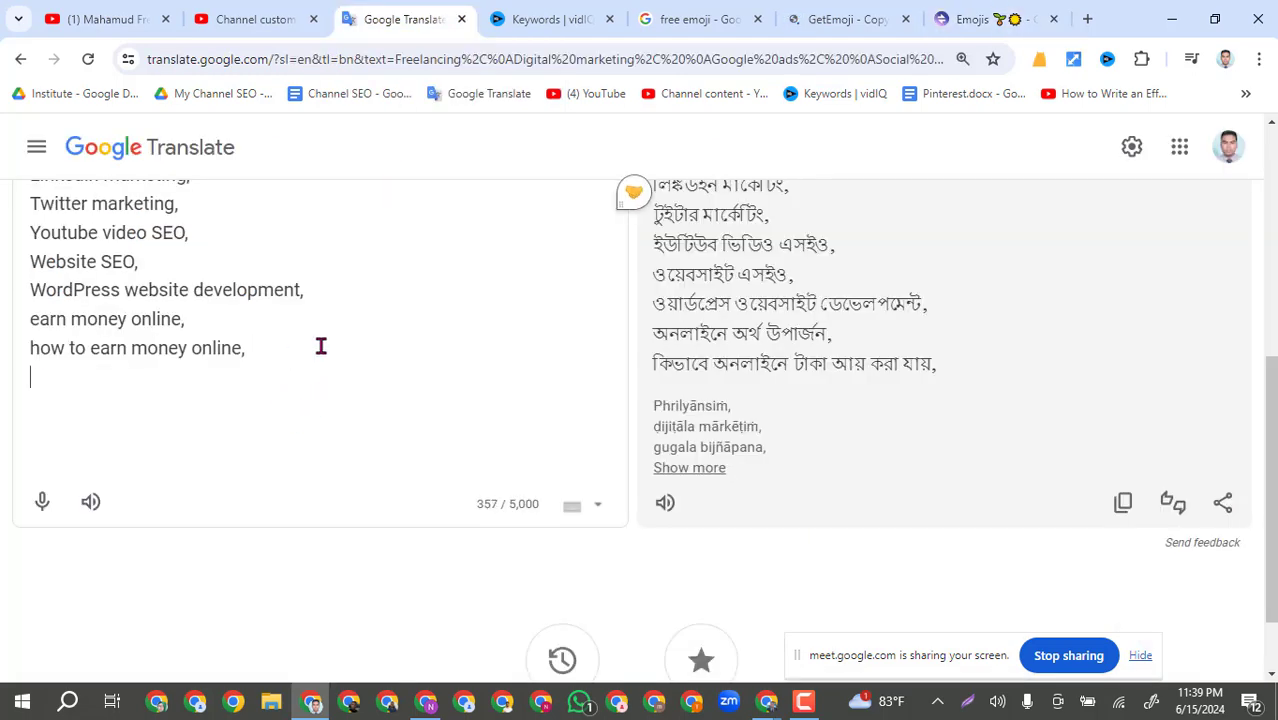
key("ctrl+v")
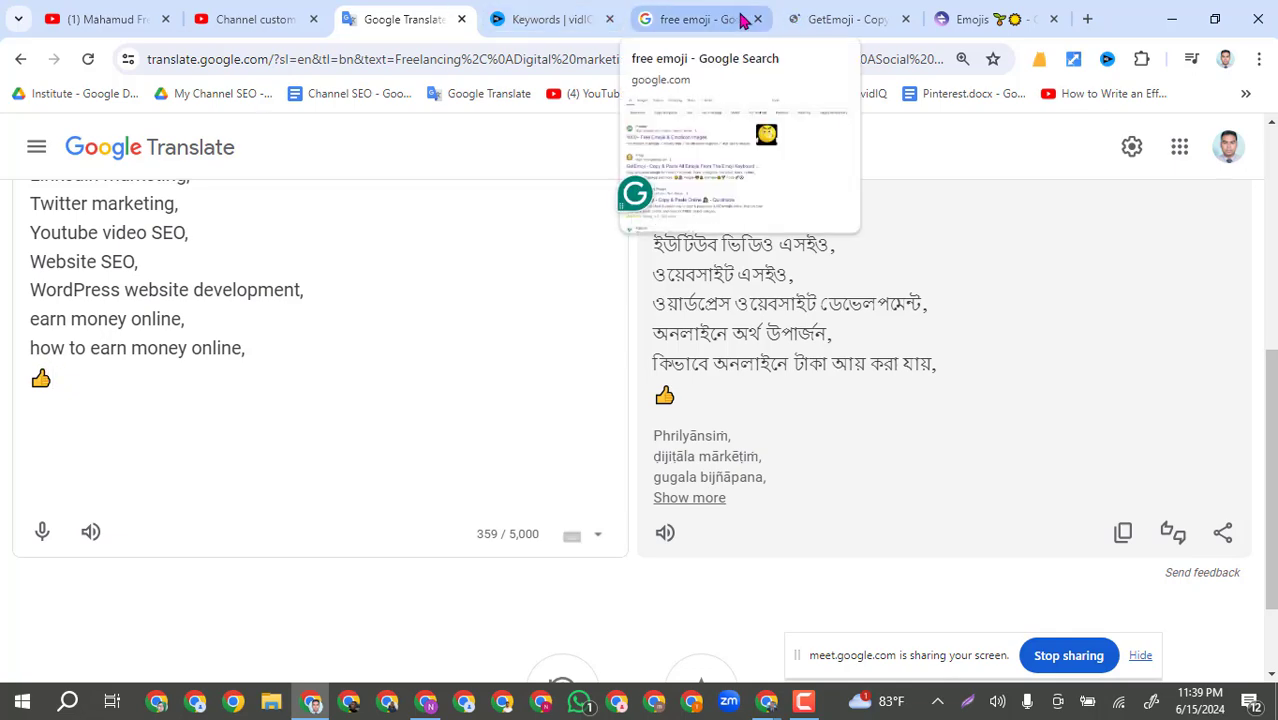
Try the thumbs-up emoji in front of the channel description's career guidelines paragraph, and remove it again.
left_click(692, 20)
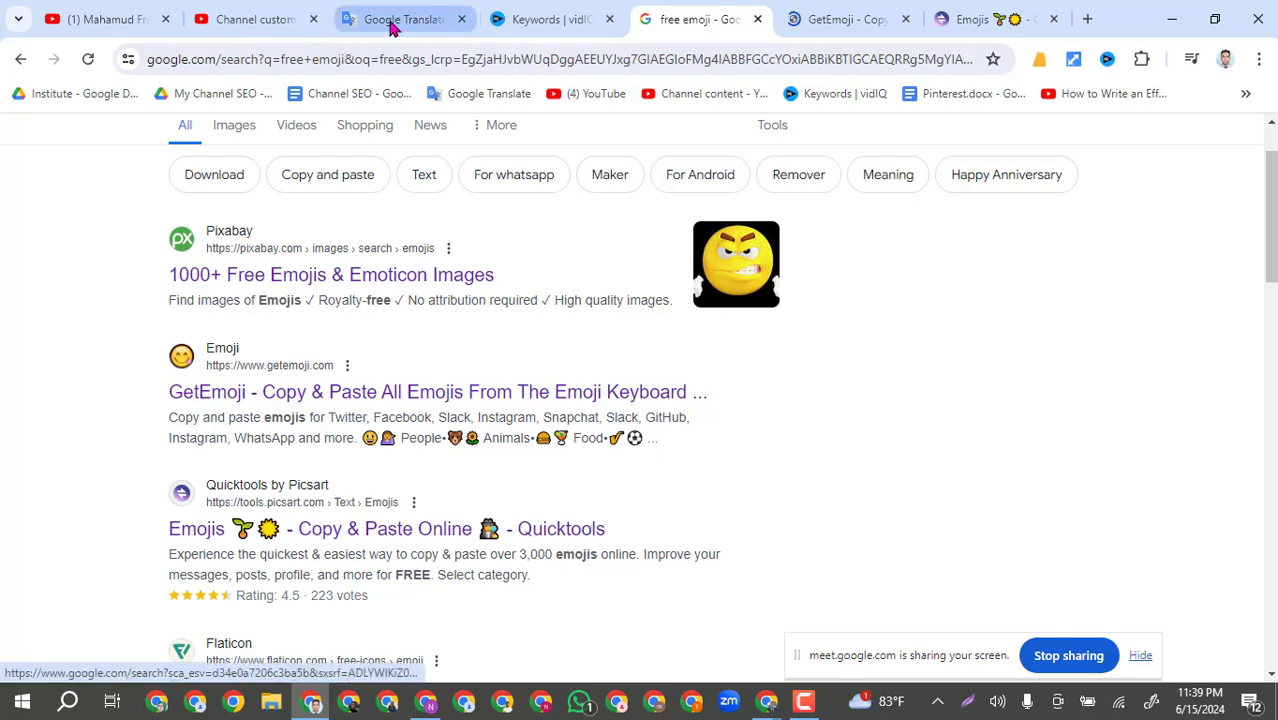
left_click(220, 24)
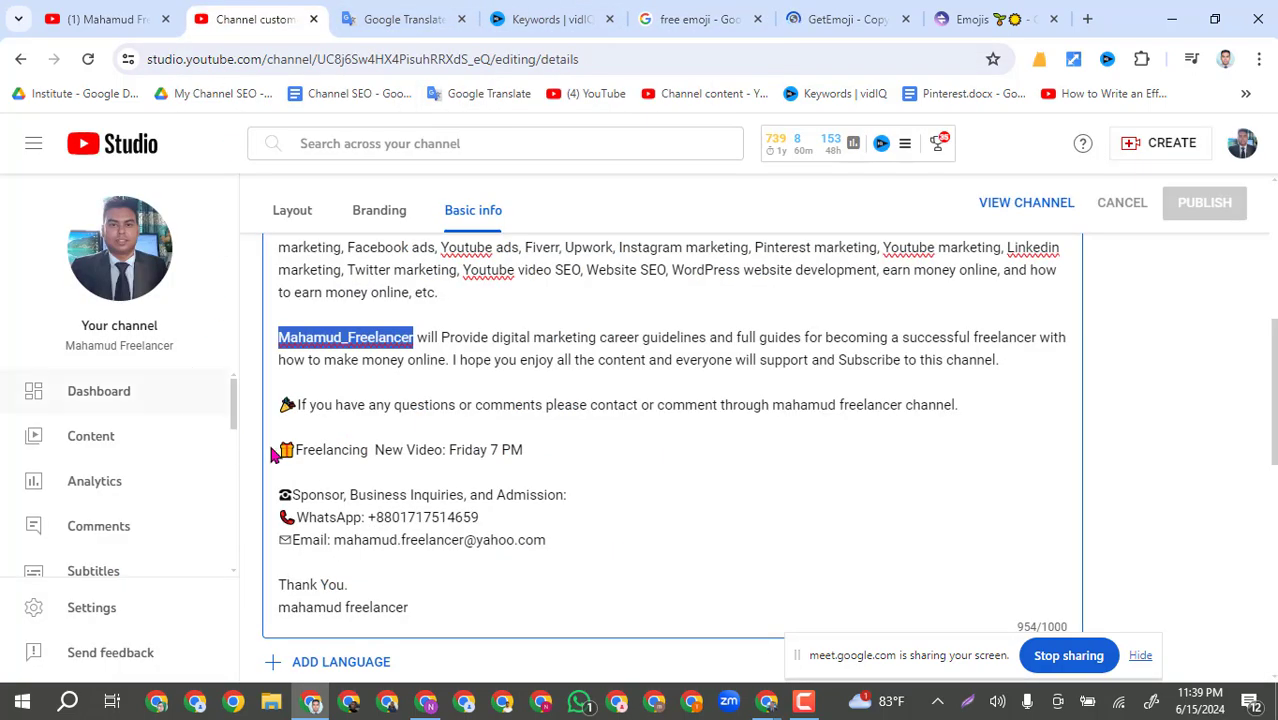
left_click(282, 337)
key("ctrl+v")
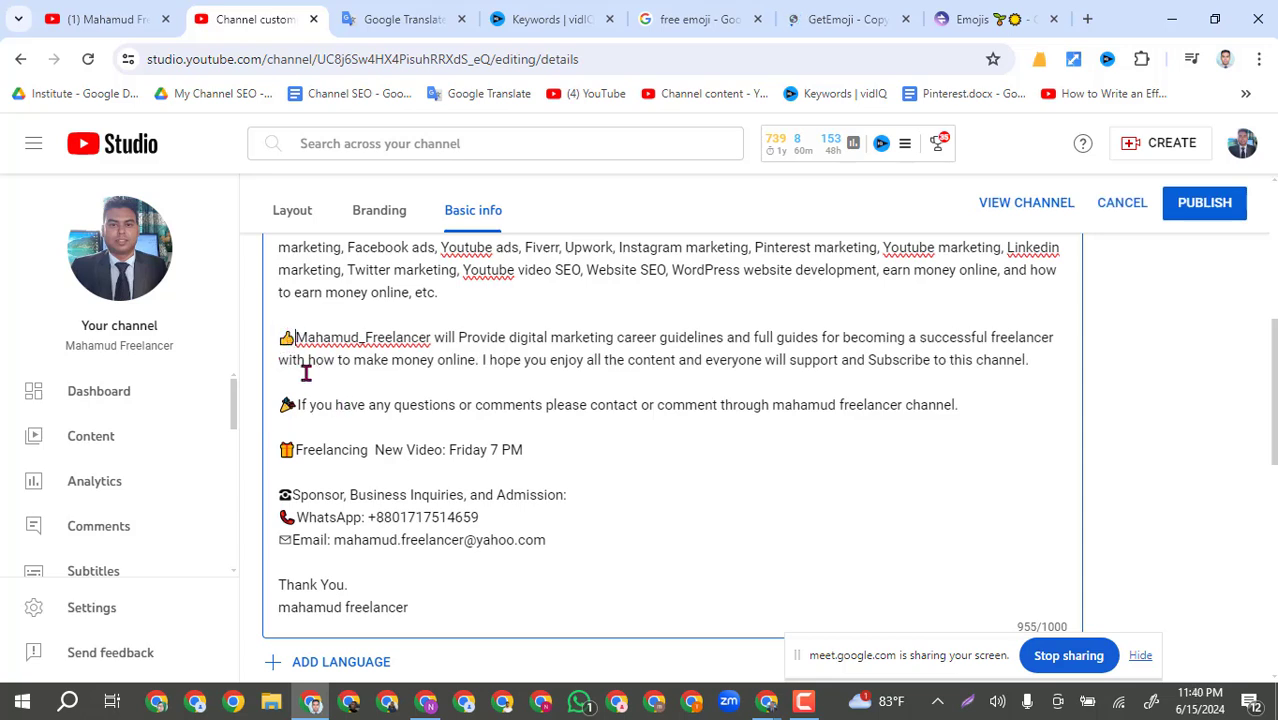
key("BackSpace")
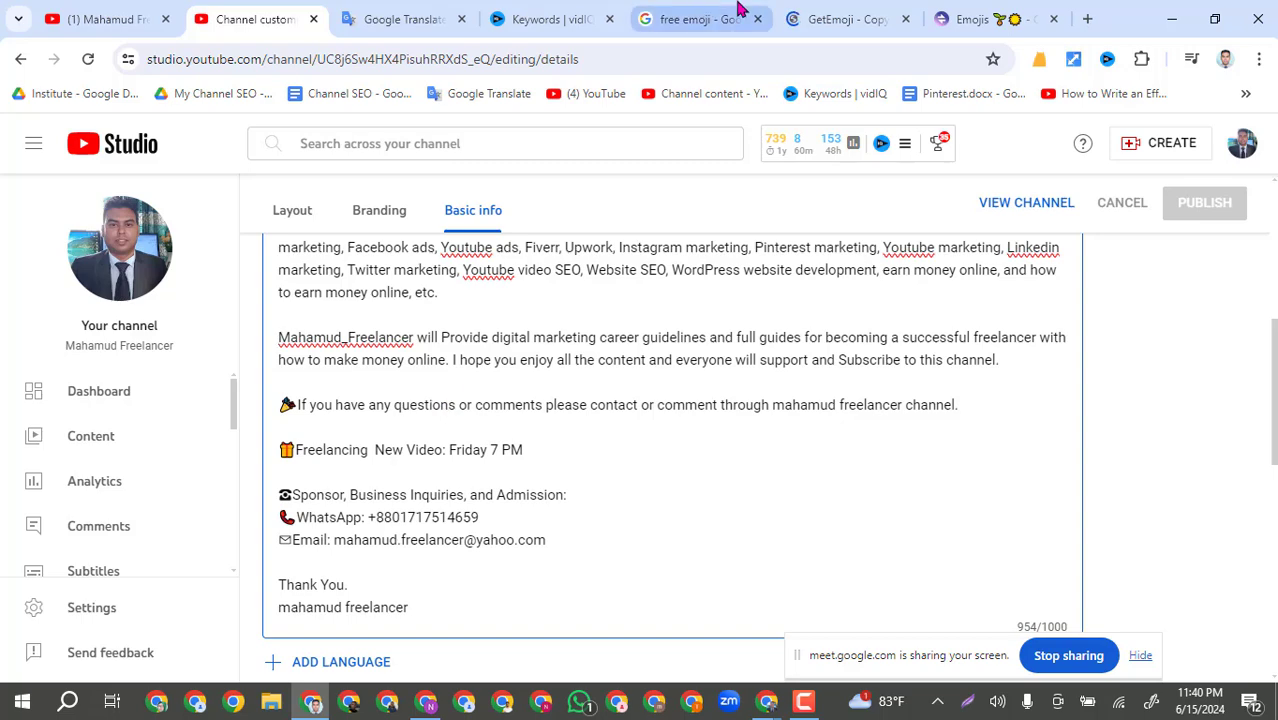
Close the GetEmoji, Quicktools and "free emoji" search tabs.
left_click(1046, 16)
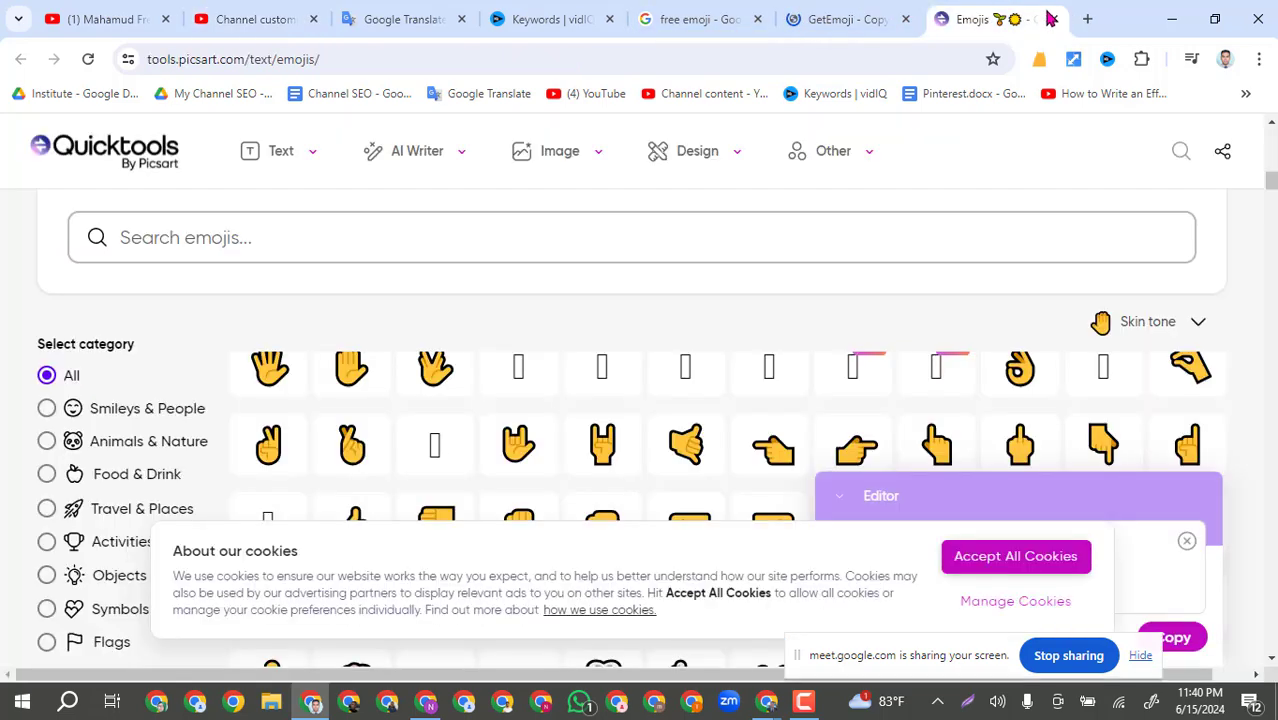
left_click(906, 20)
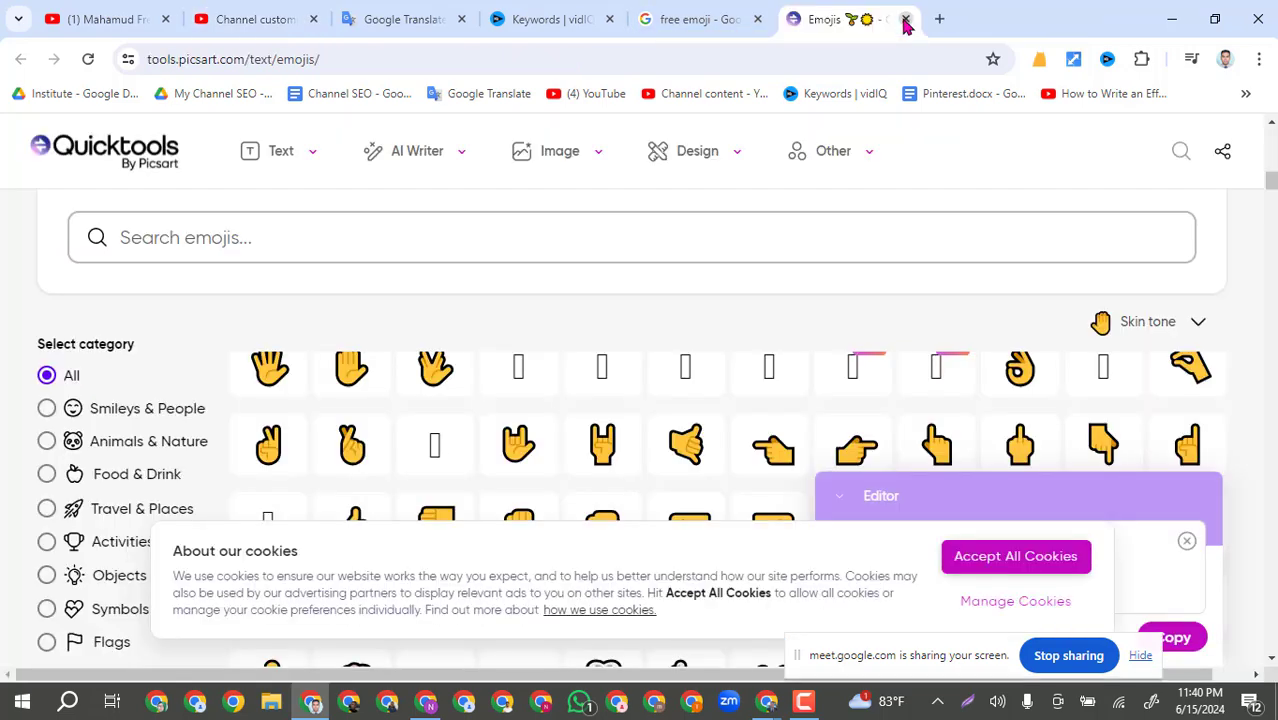
left_click(906, 20)
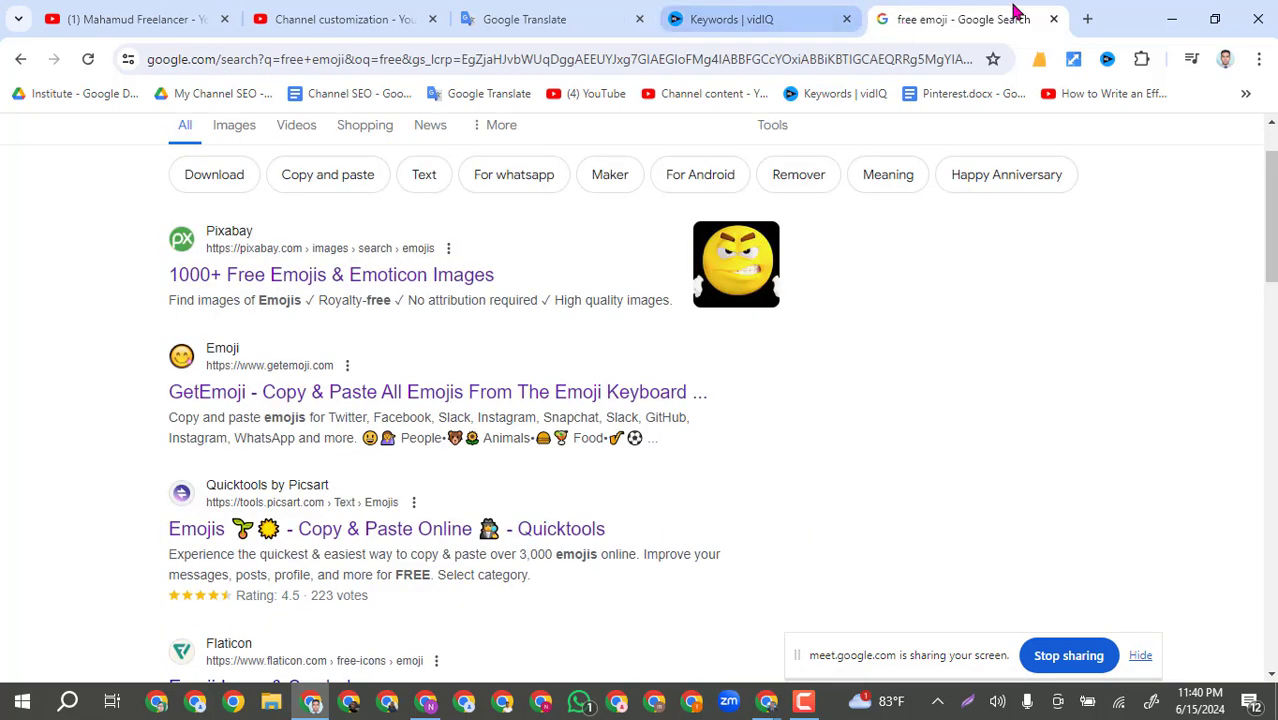
left_click(1054, 19)
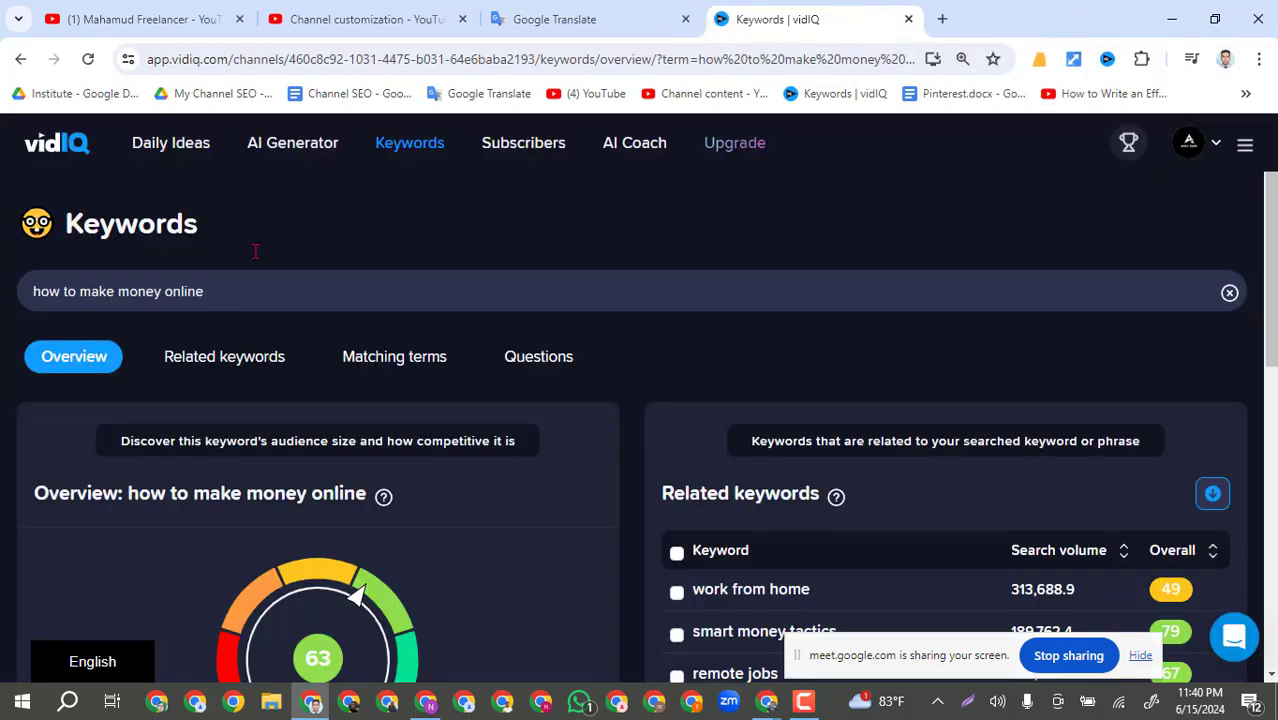
Switch to the Youtube spreadsheet and review its outline from the channel description and keyword research sections to playlist SEO and channel access.
left_click(426, 701)
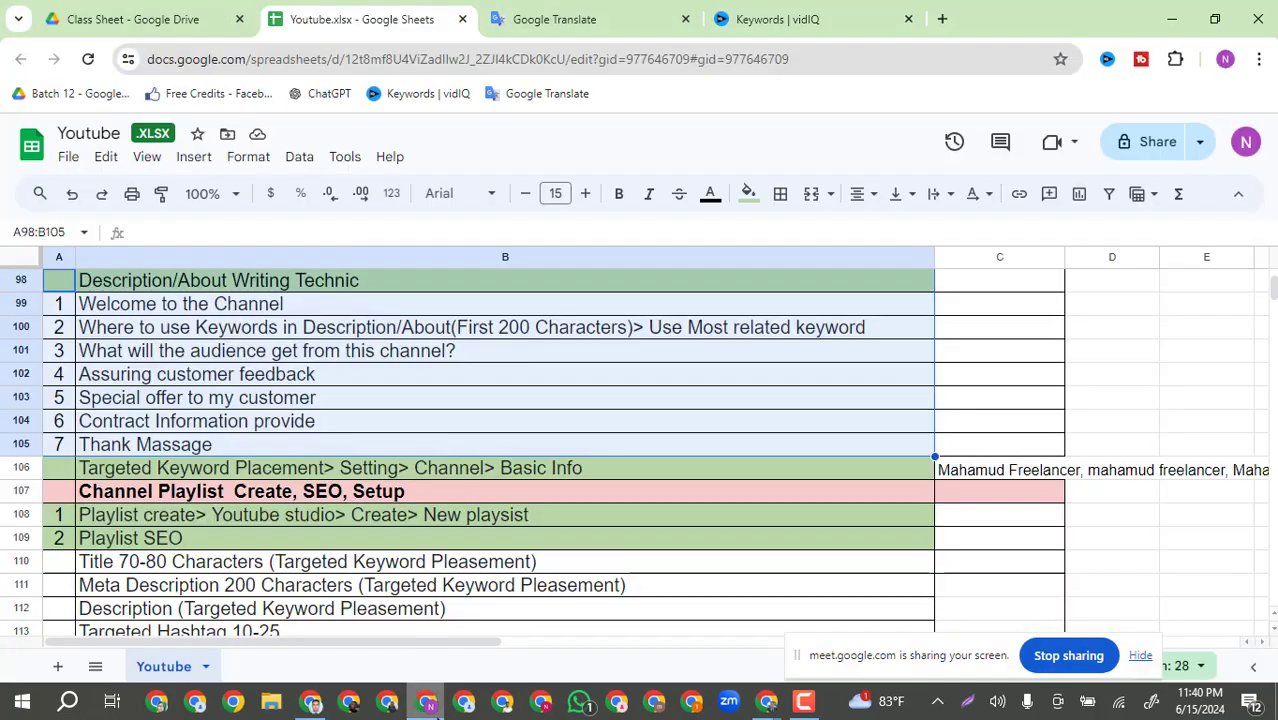
left_click(622, 586)
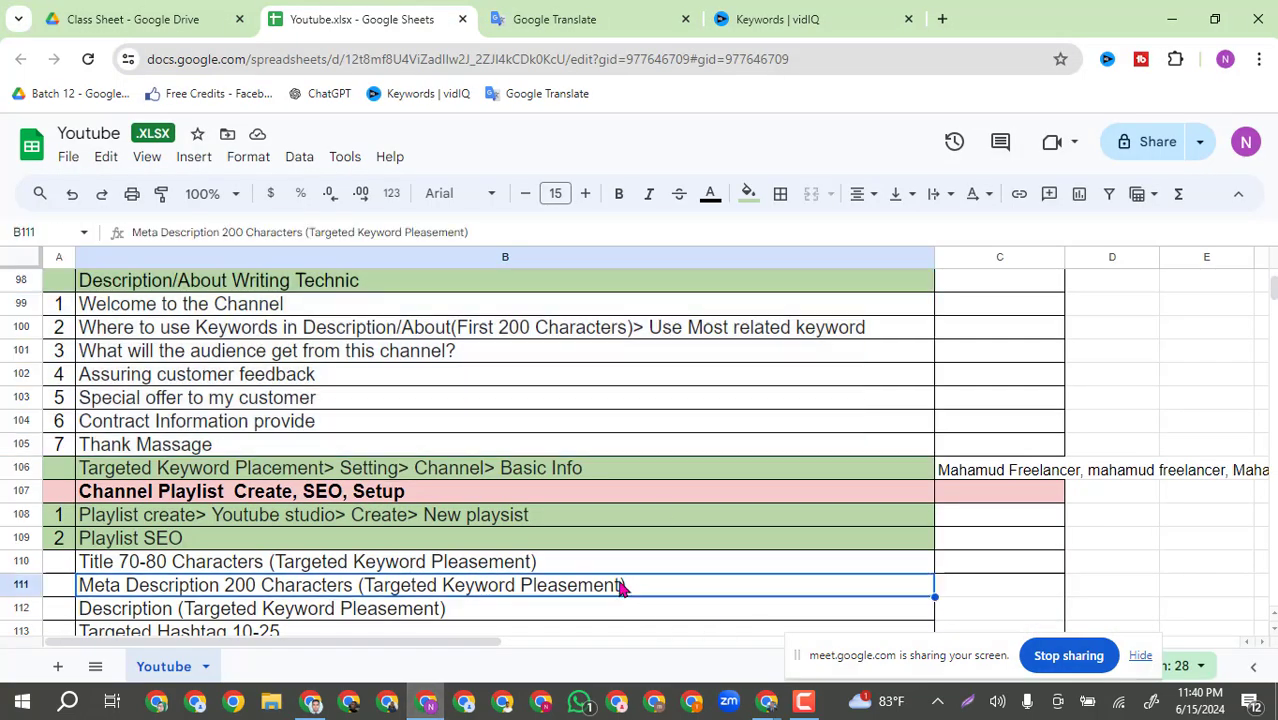
scroll(480, 497, "up", 3)
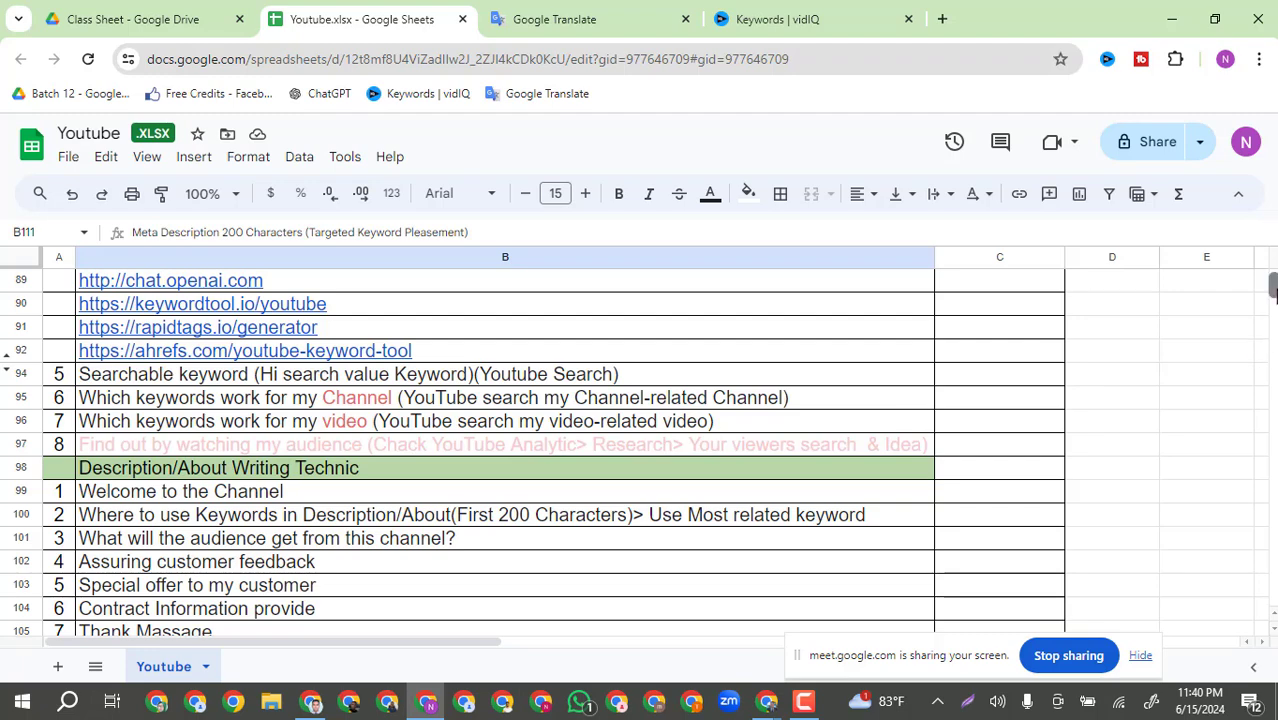
scroll(1272, 288, "up", 3)
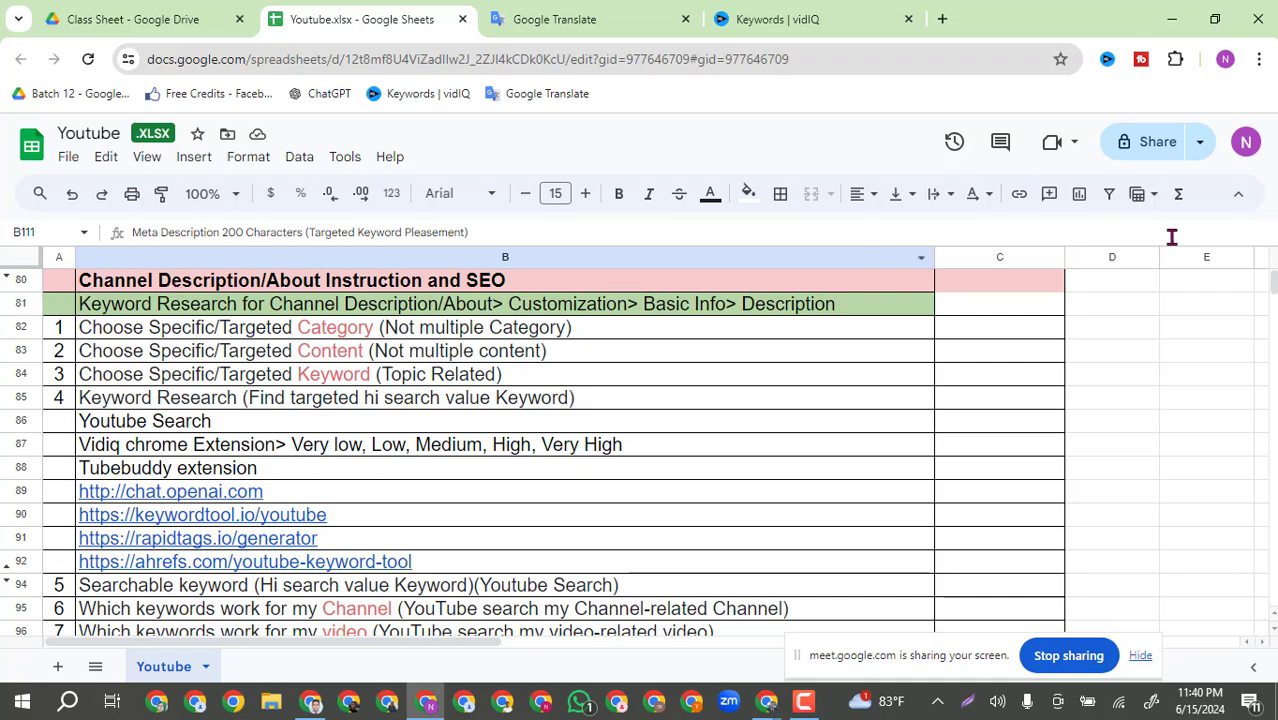
left_click_drag(1272, 284, 1272, 291)
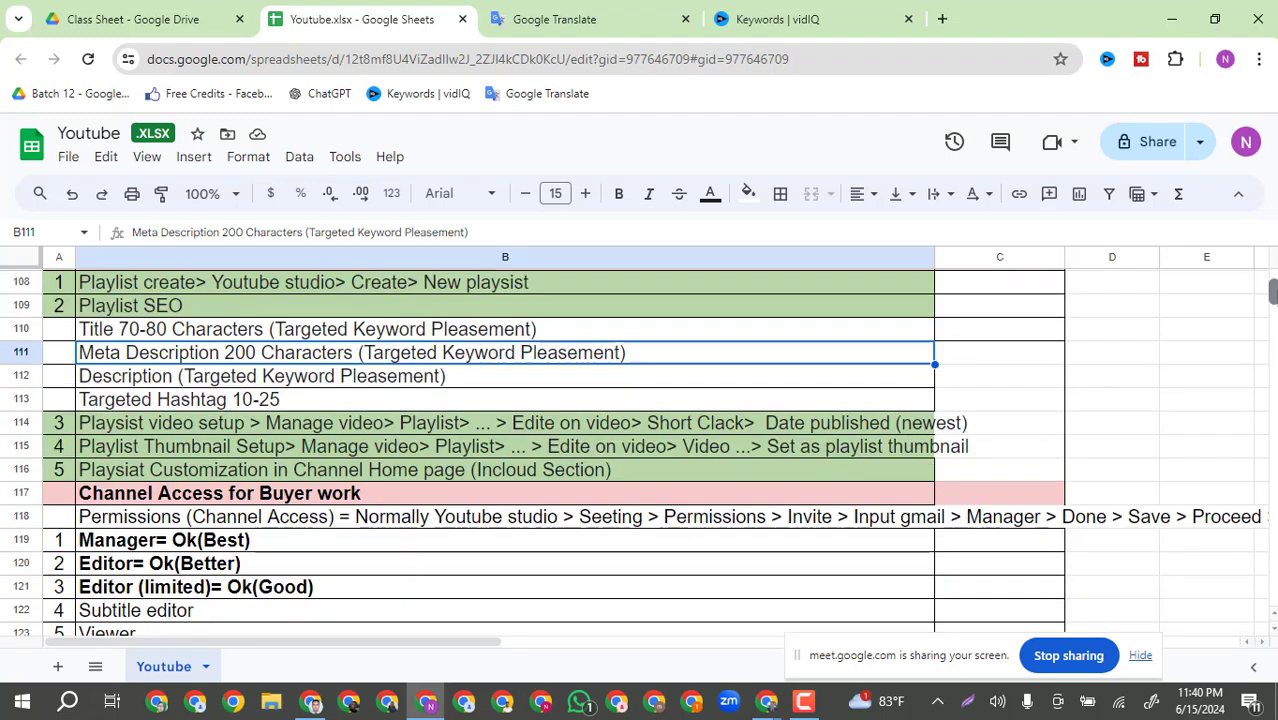
scroll(463, 340, "up", 2)
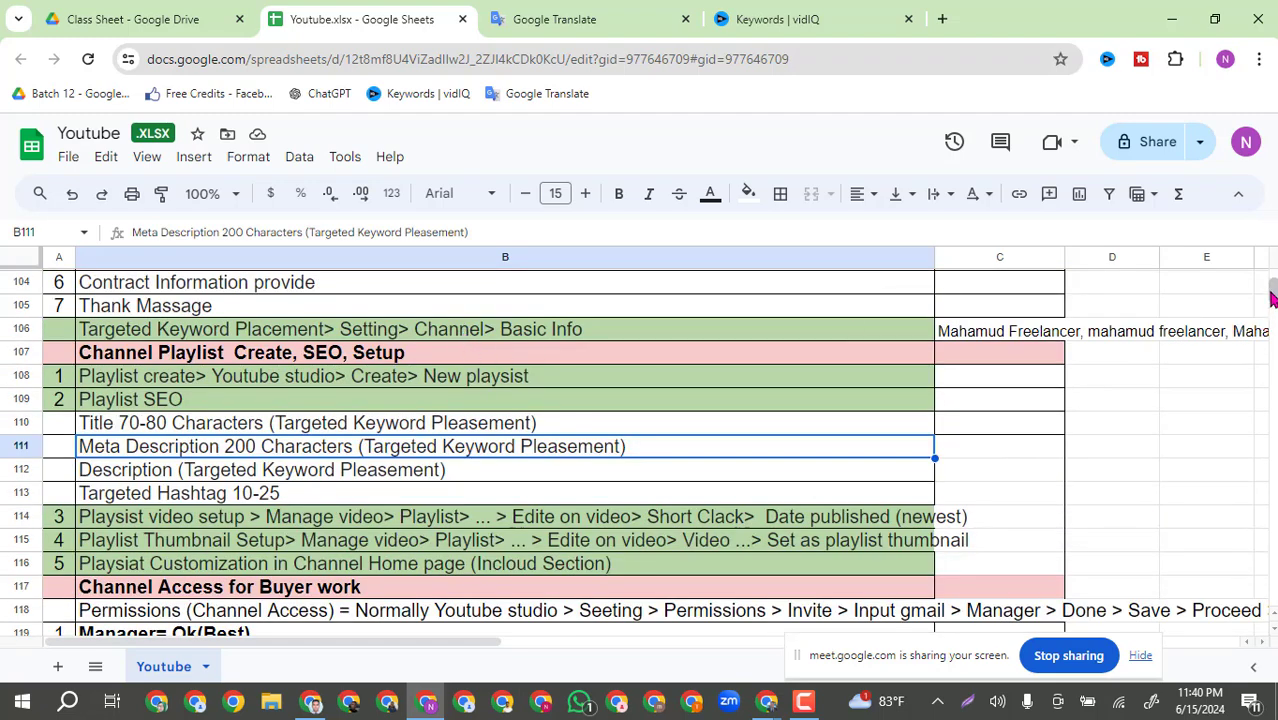
left_click_drag(1272, 294, 1272, 306)
scroll(389, 373, "up", 2)
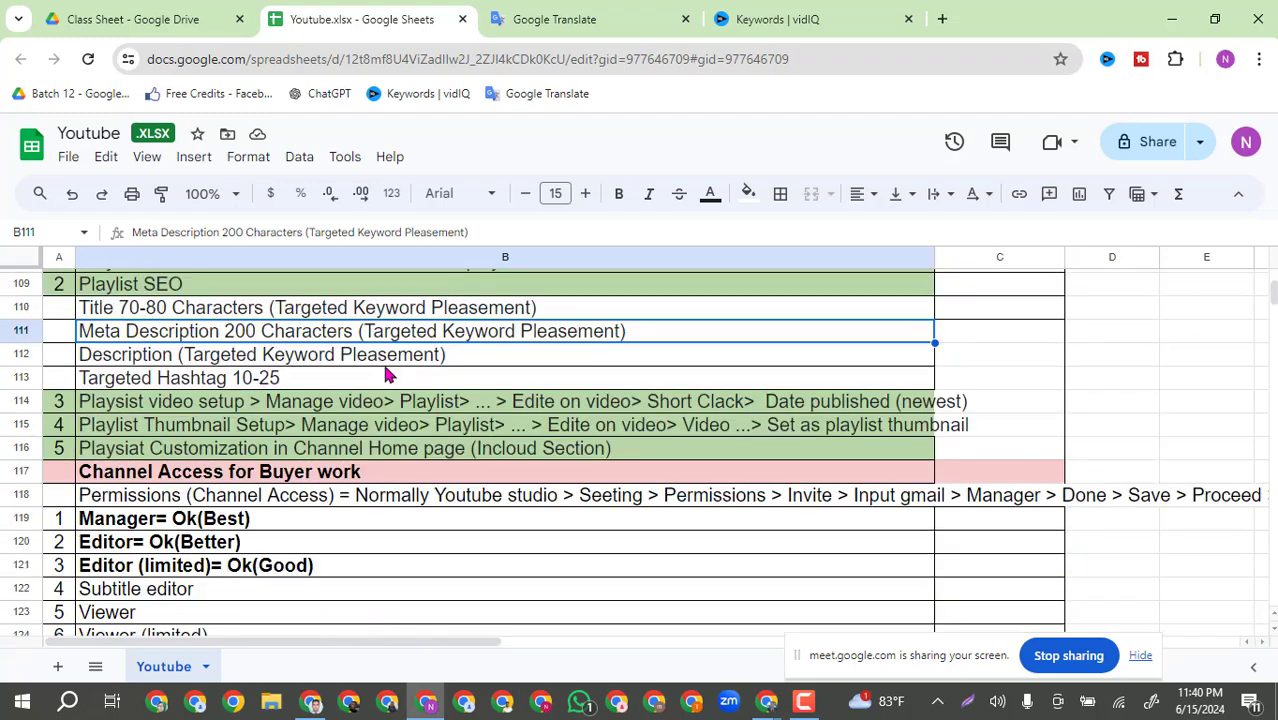
scroll(389, 373, "up", 2)
scroll(389, 373, "down", 2)
left_click_drag(1273, 296, 1273, 295)
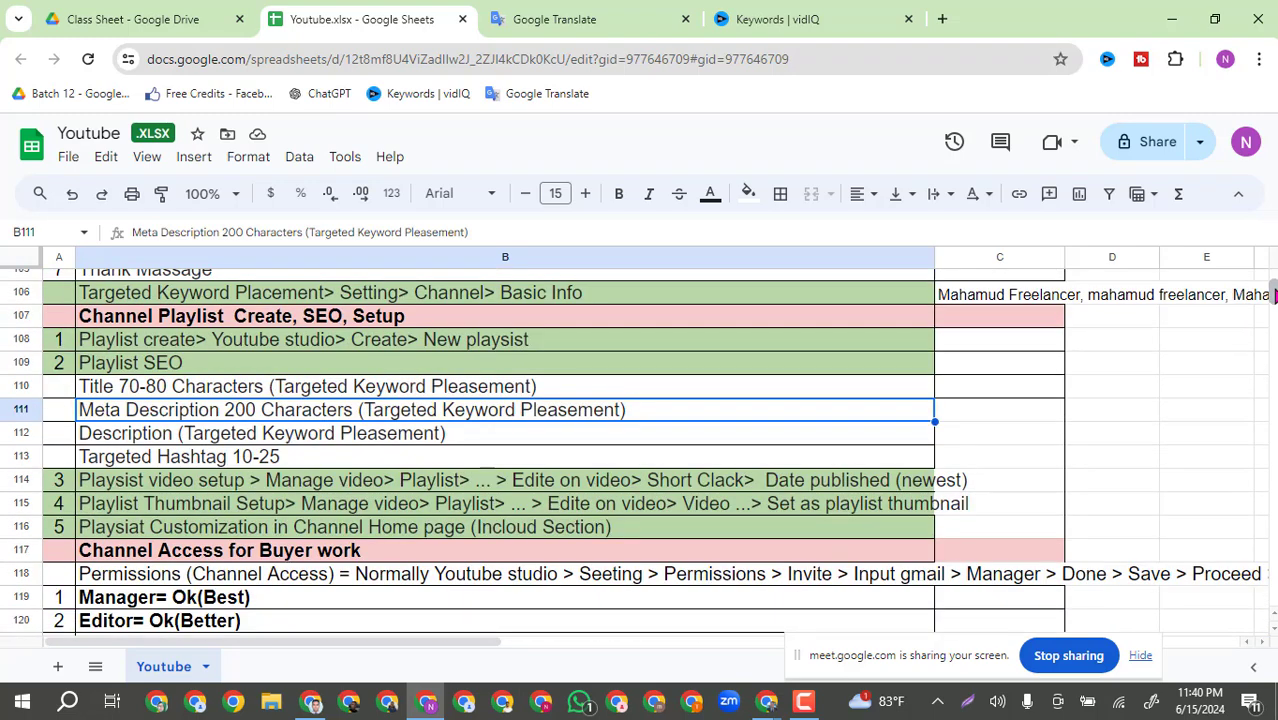